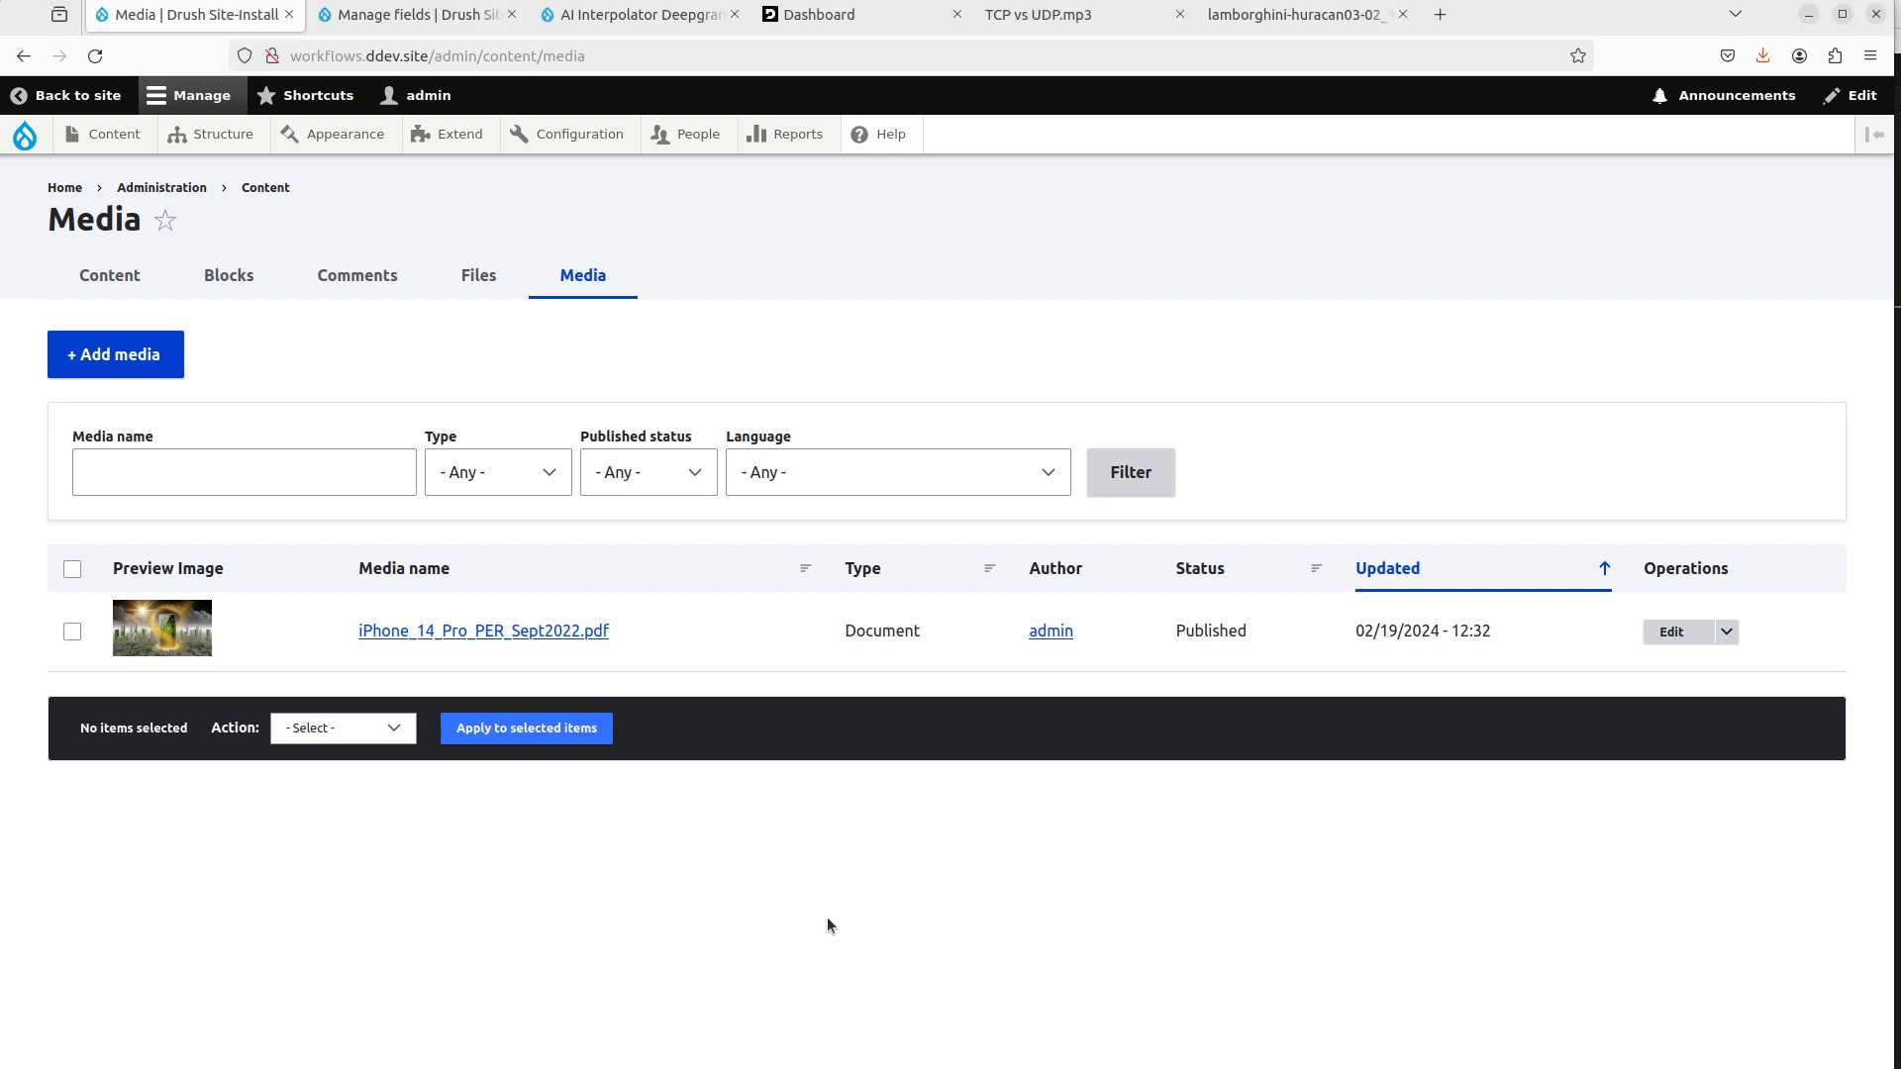
{"action": "key", "text": "alt+Tab"}
{"action": "key", "text": "alt+Tab"}
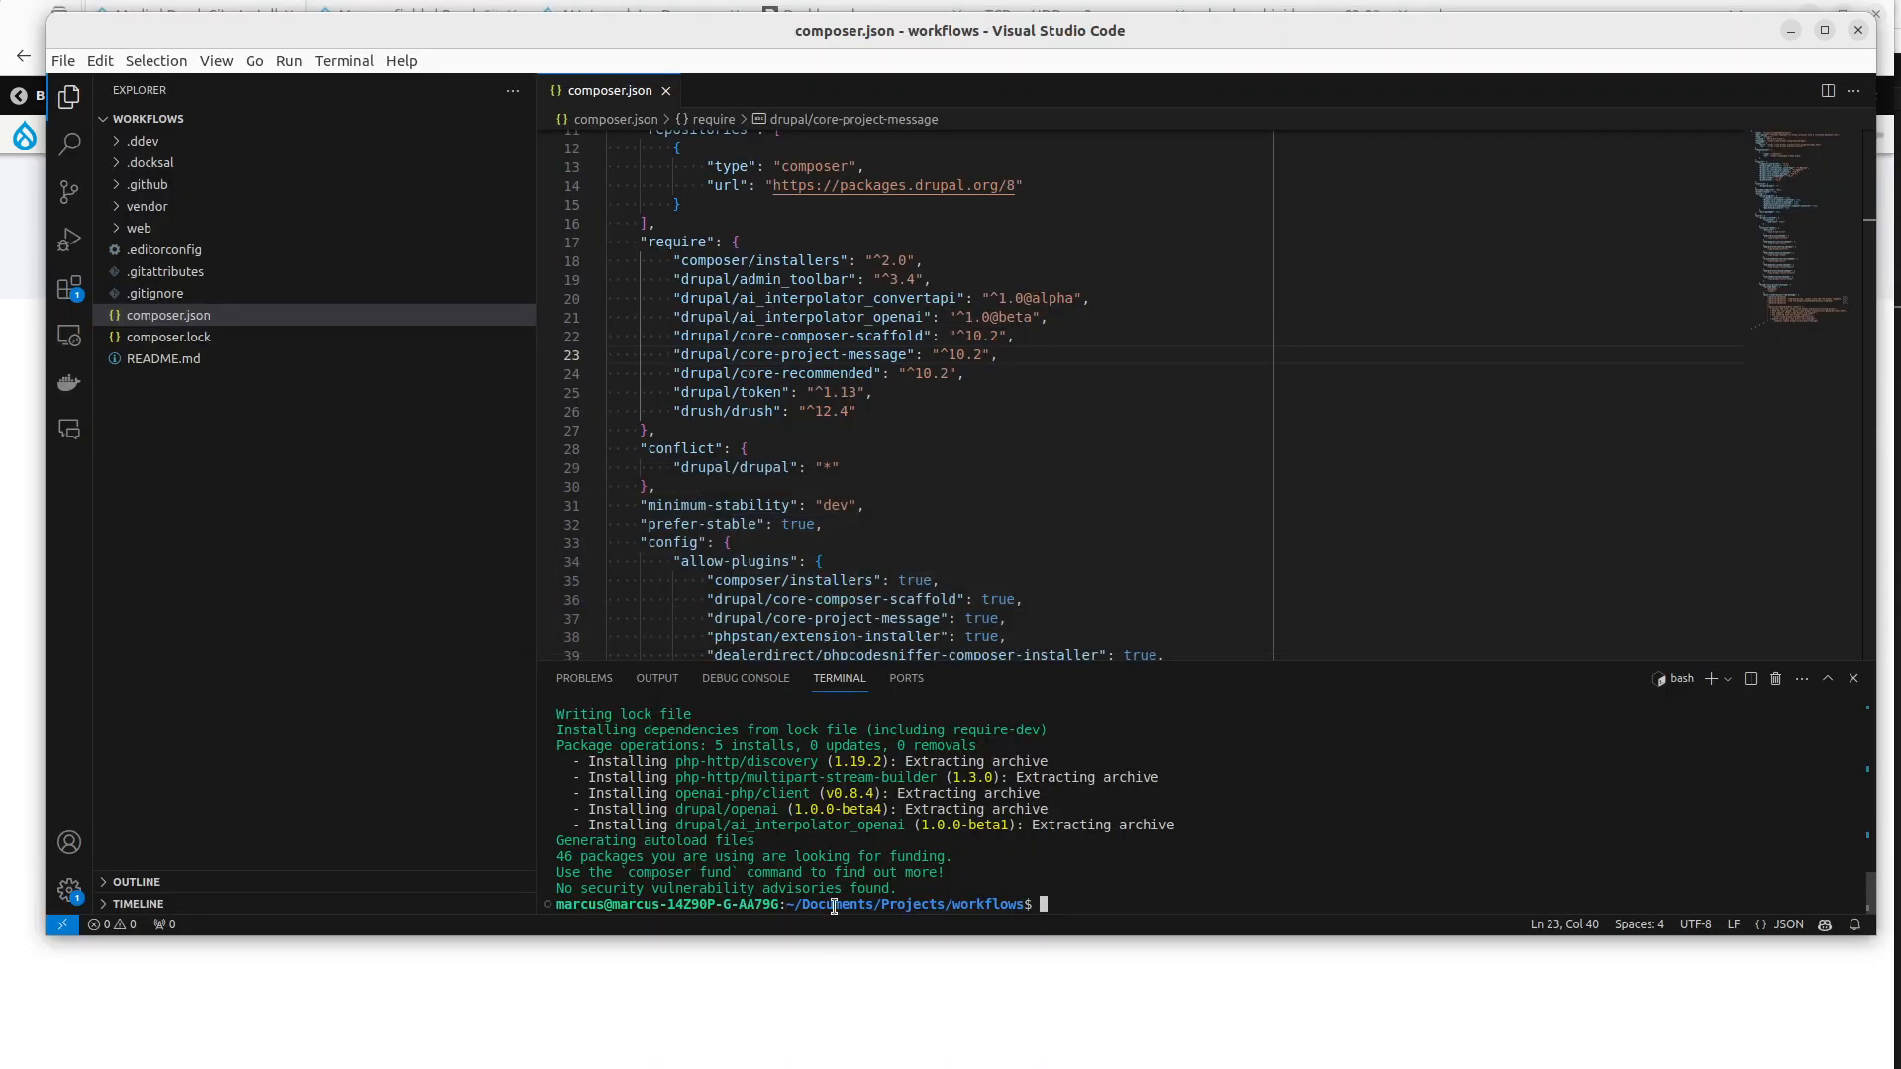
{"action": "key", "text": "alt+Tab"}
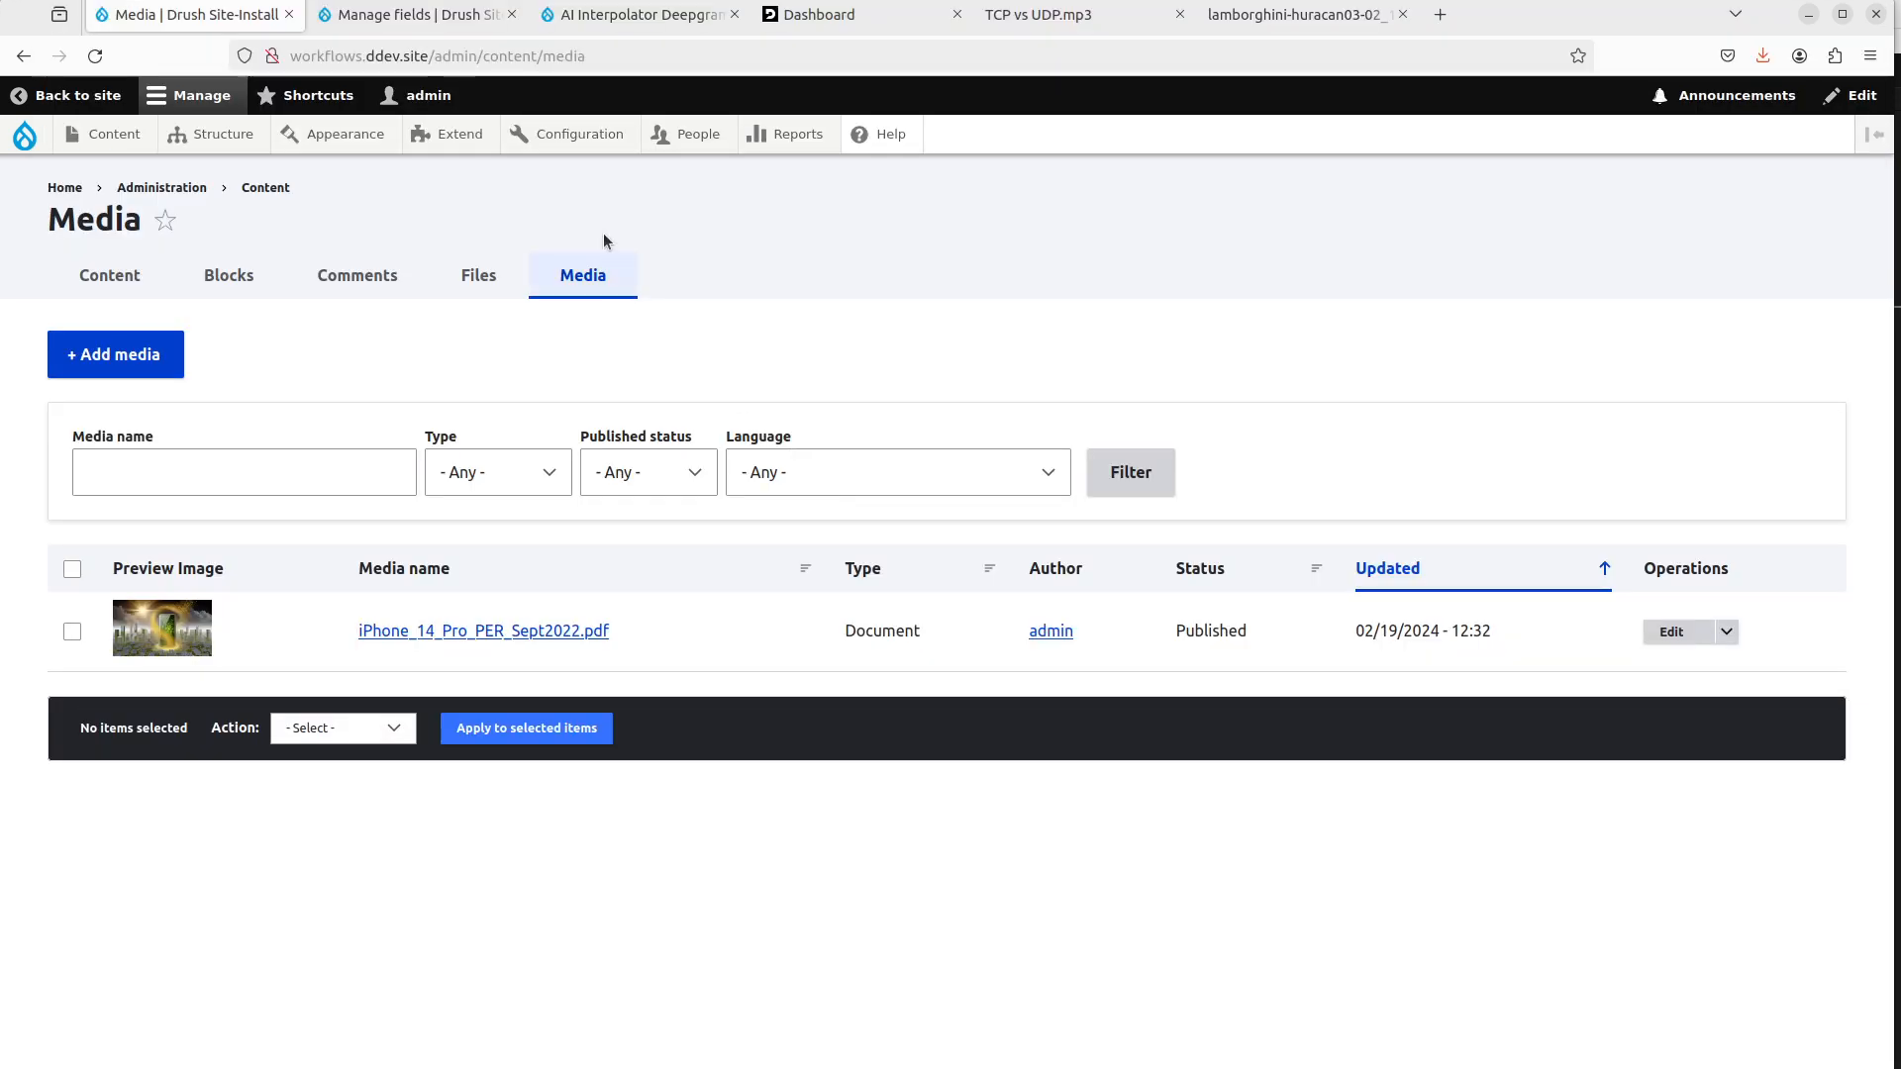
Copy the Composer install command for release 1.0.0-alpha1 from the AI Interpolator Deepgram project page.
{"action": "left_click", "coordinate": [653, 20]}
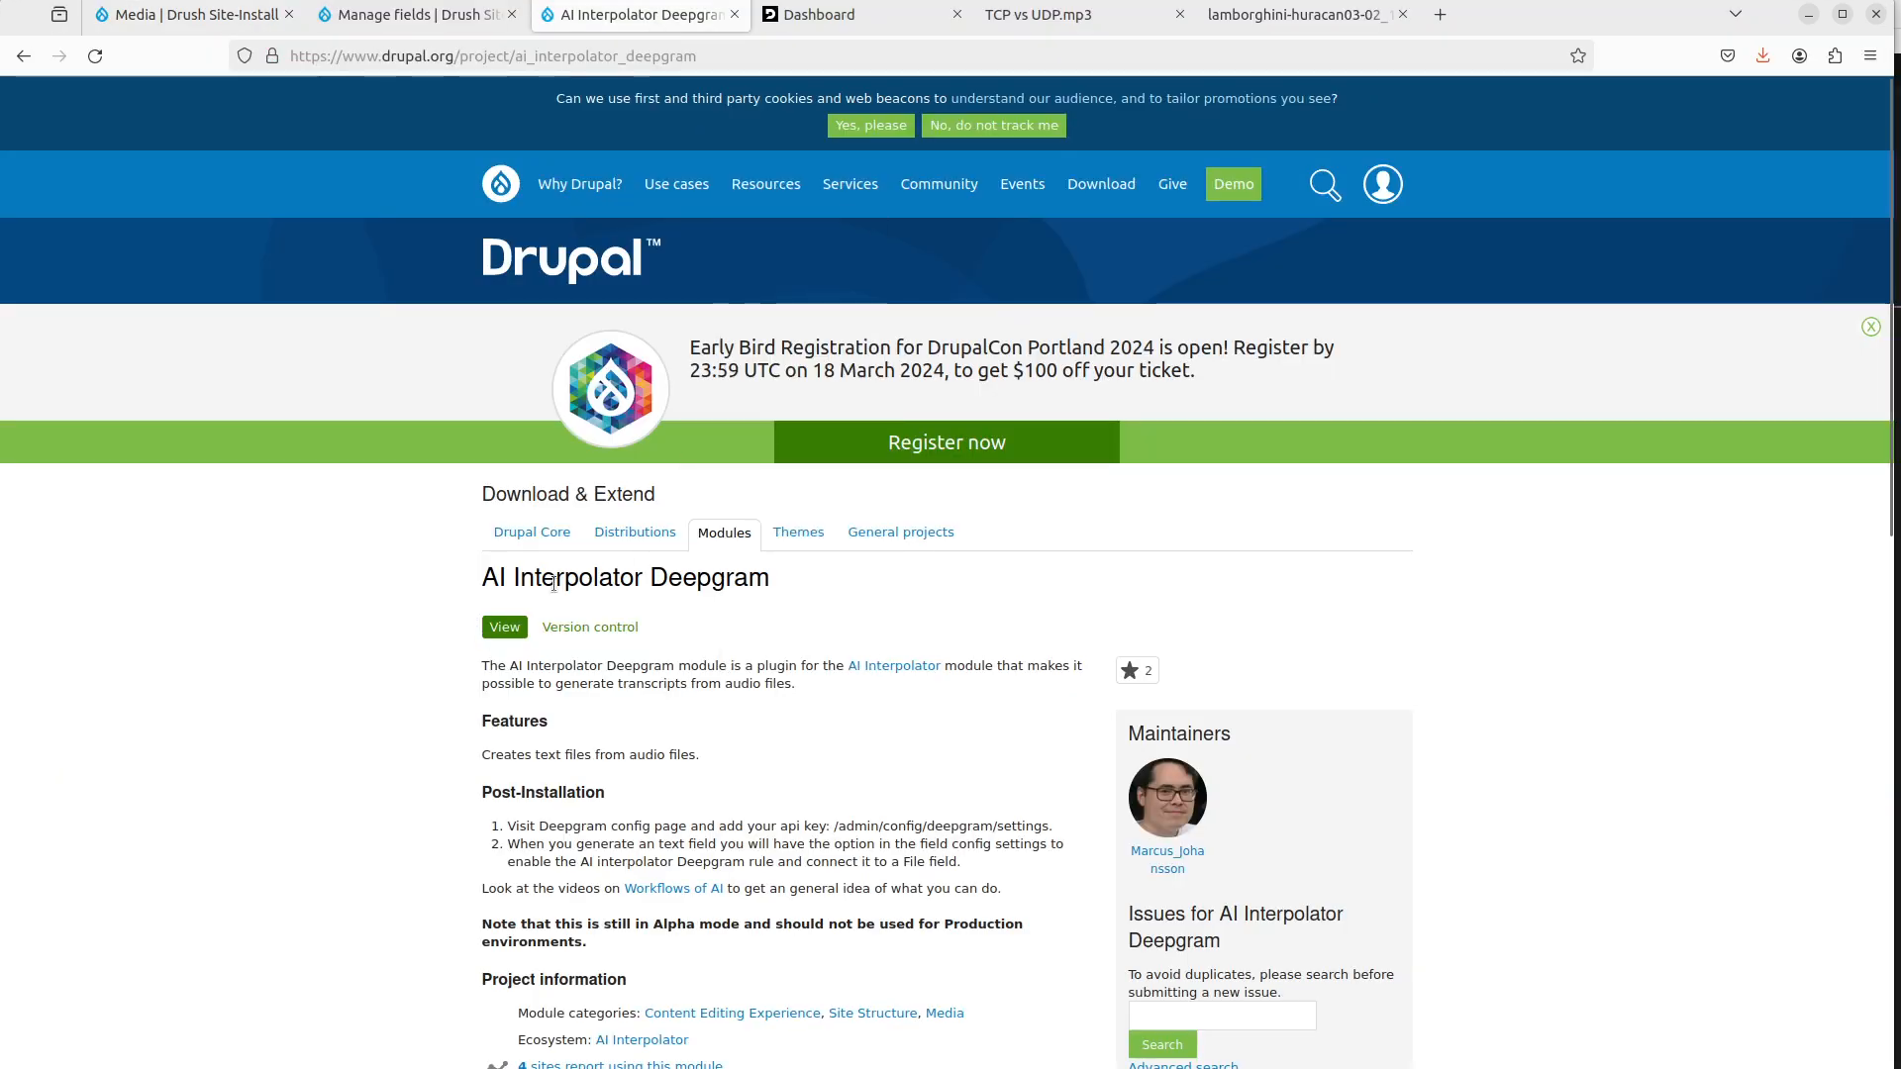
{"action": "scroll", "coordinate": [564, 583], "scroll_direction": "down", "scroll_amount": 2}
{"action": "scroll", "coordinate": [792, 594], "scroll_direction": "up", "scroll_amount": 2}
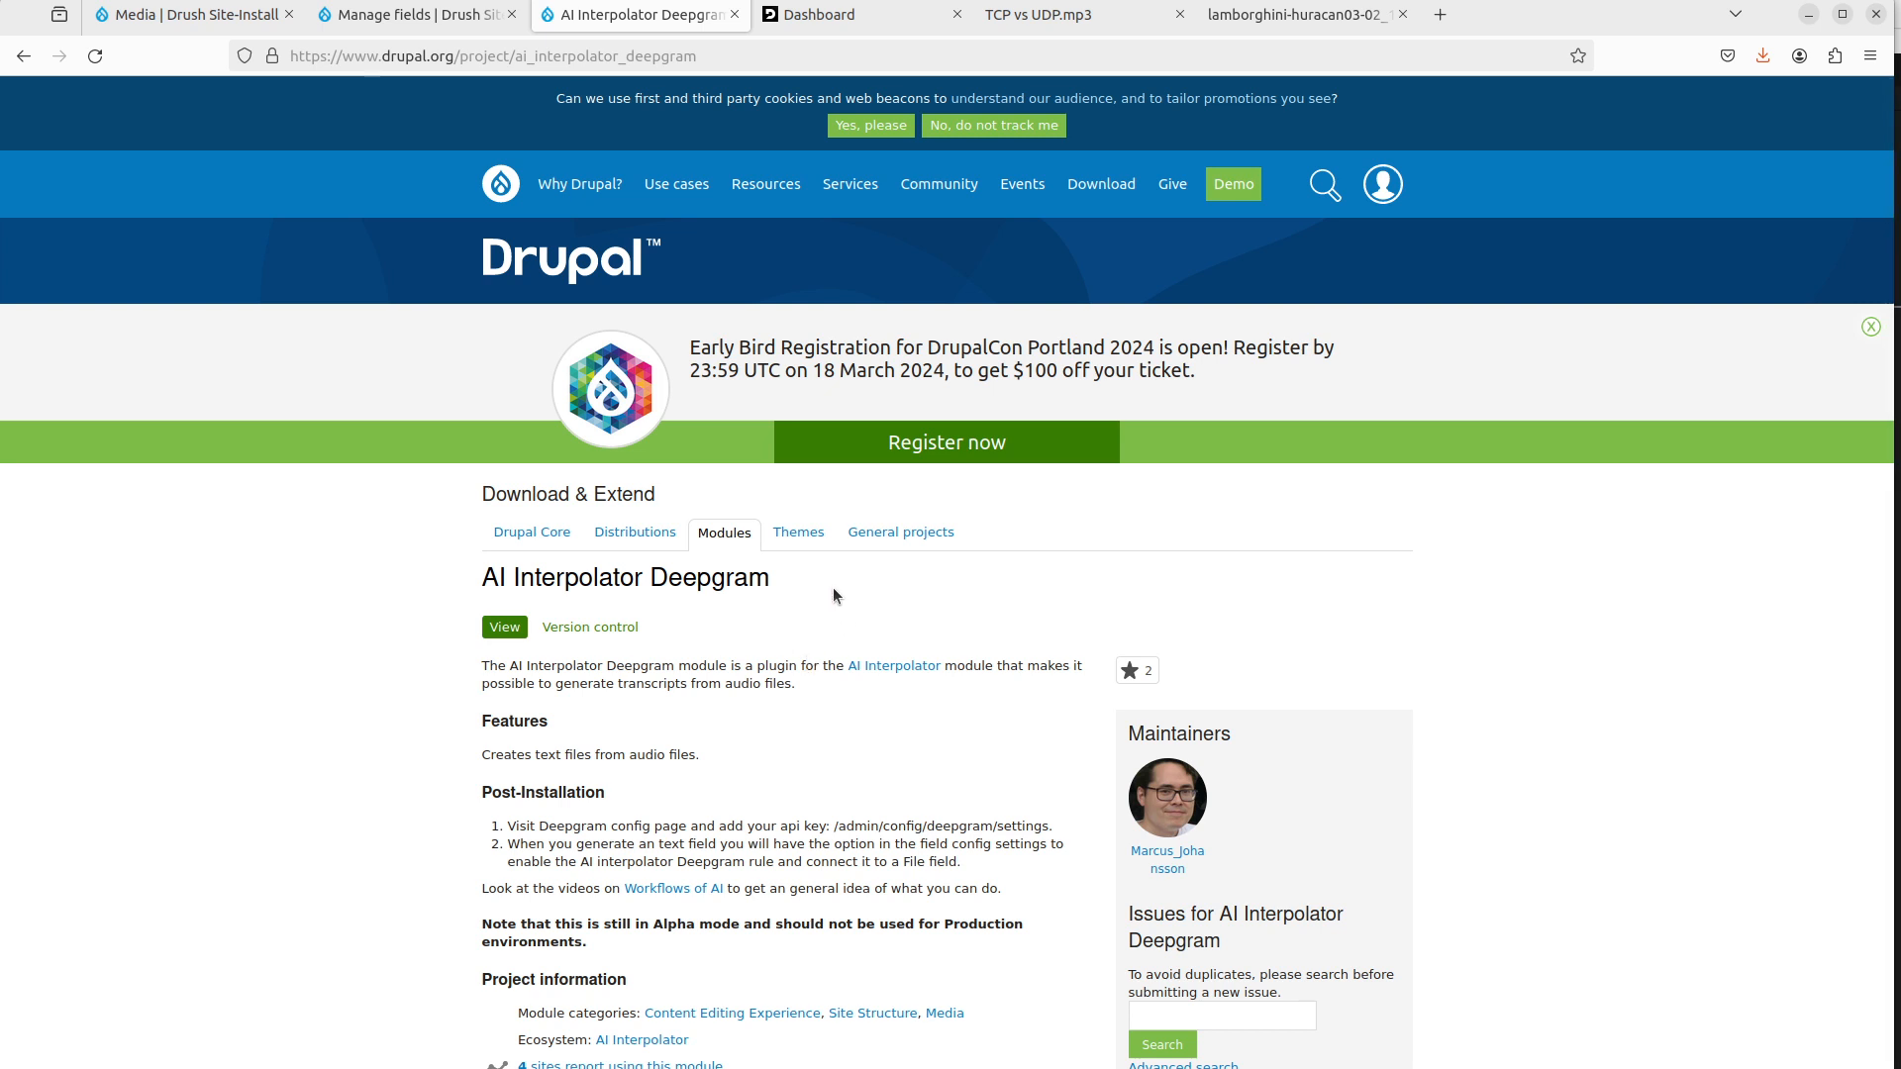
{"action": "left_click_drag", "start_coordinate": [777, 580], "coordinate": [464, 576]}
{"action": "left_click", "coordinate": [463, 576]}
{"action": "scroll", "coordinate": [500, 634], "scroll_direction": "down", "scroll_amount": 5}
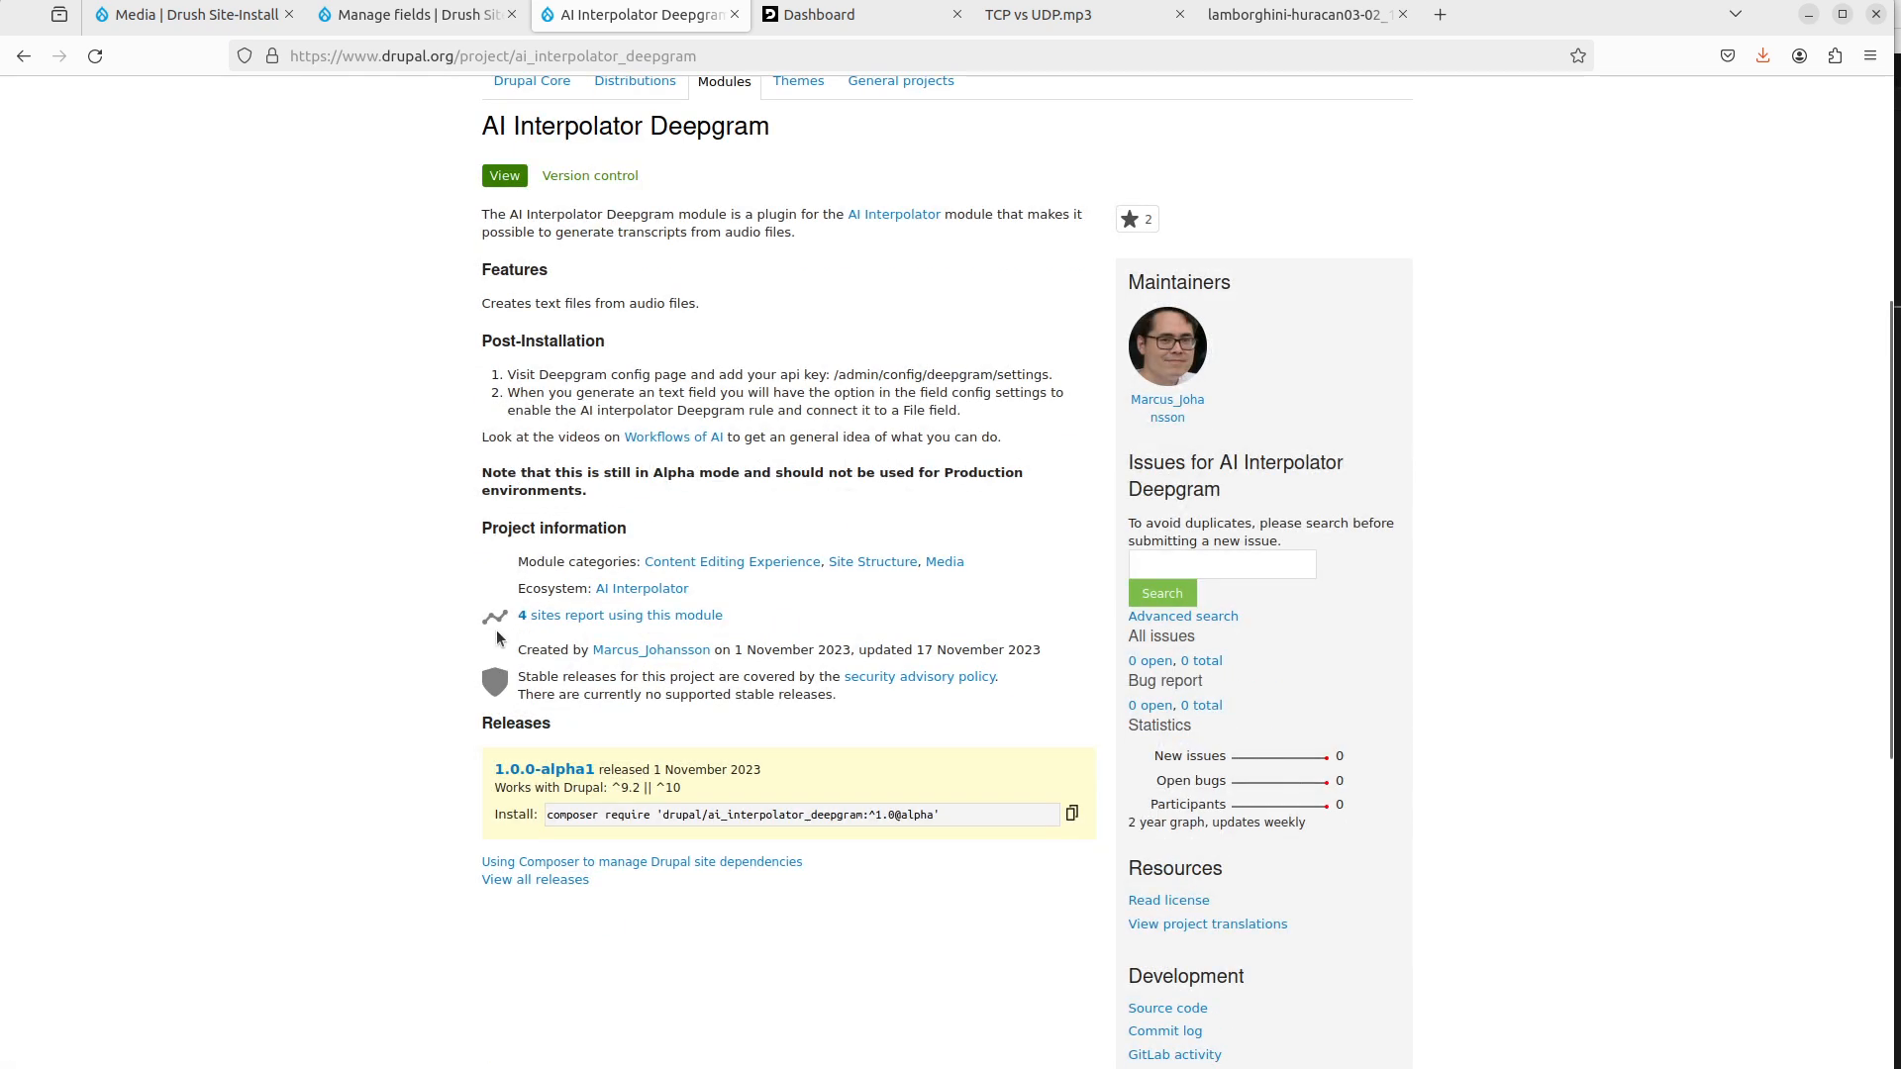
{"action": "left_click", "coordinate": [1068, 818]}
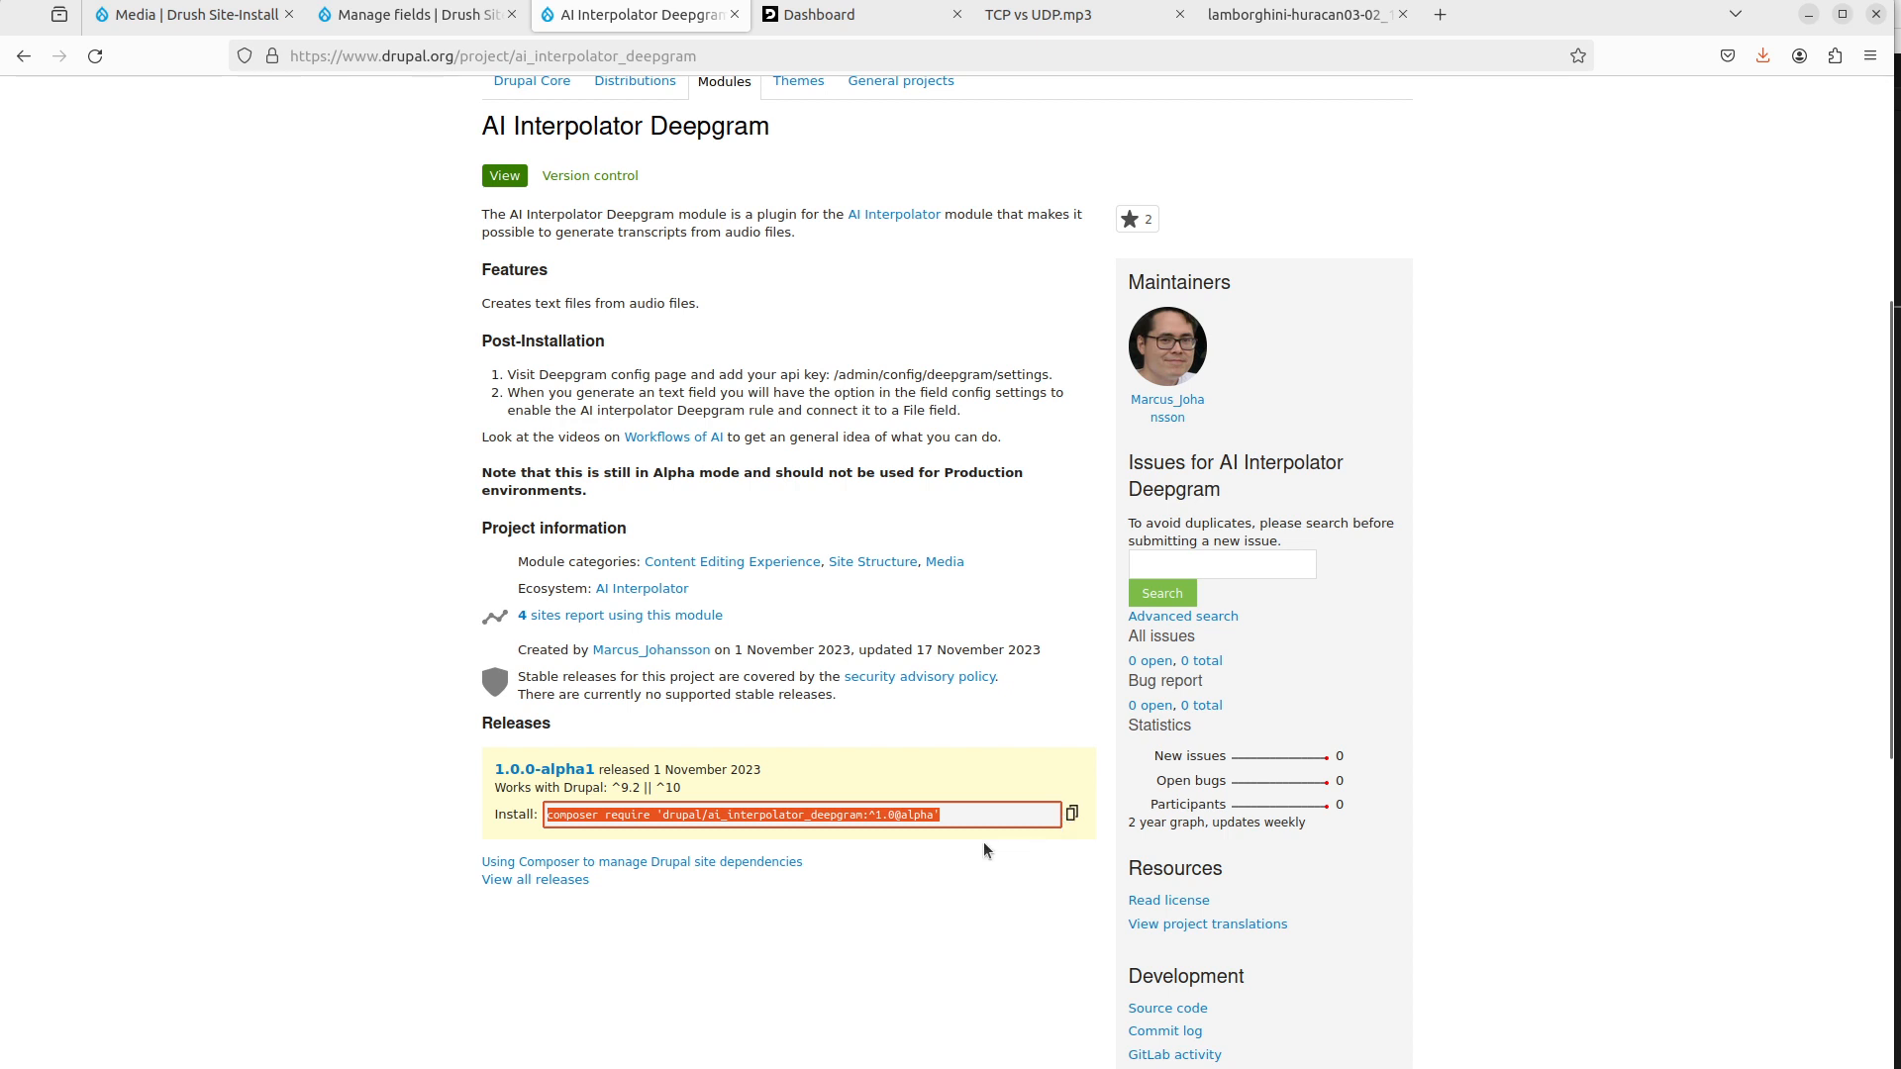
Switch to Visual Studio Code and run "ddev composer require 'drupal/ai_interpolator_deepgram:^1.0@alpha'" in the terminal.
{"action": "key", "text": "alt+Tab"}
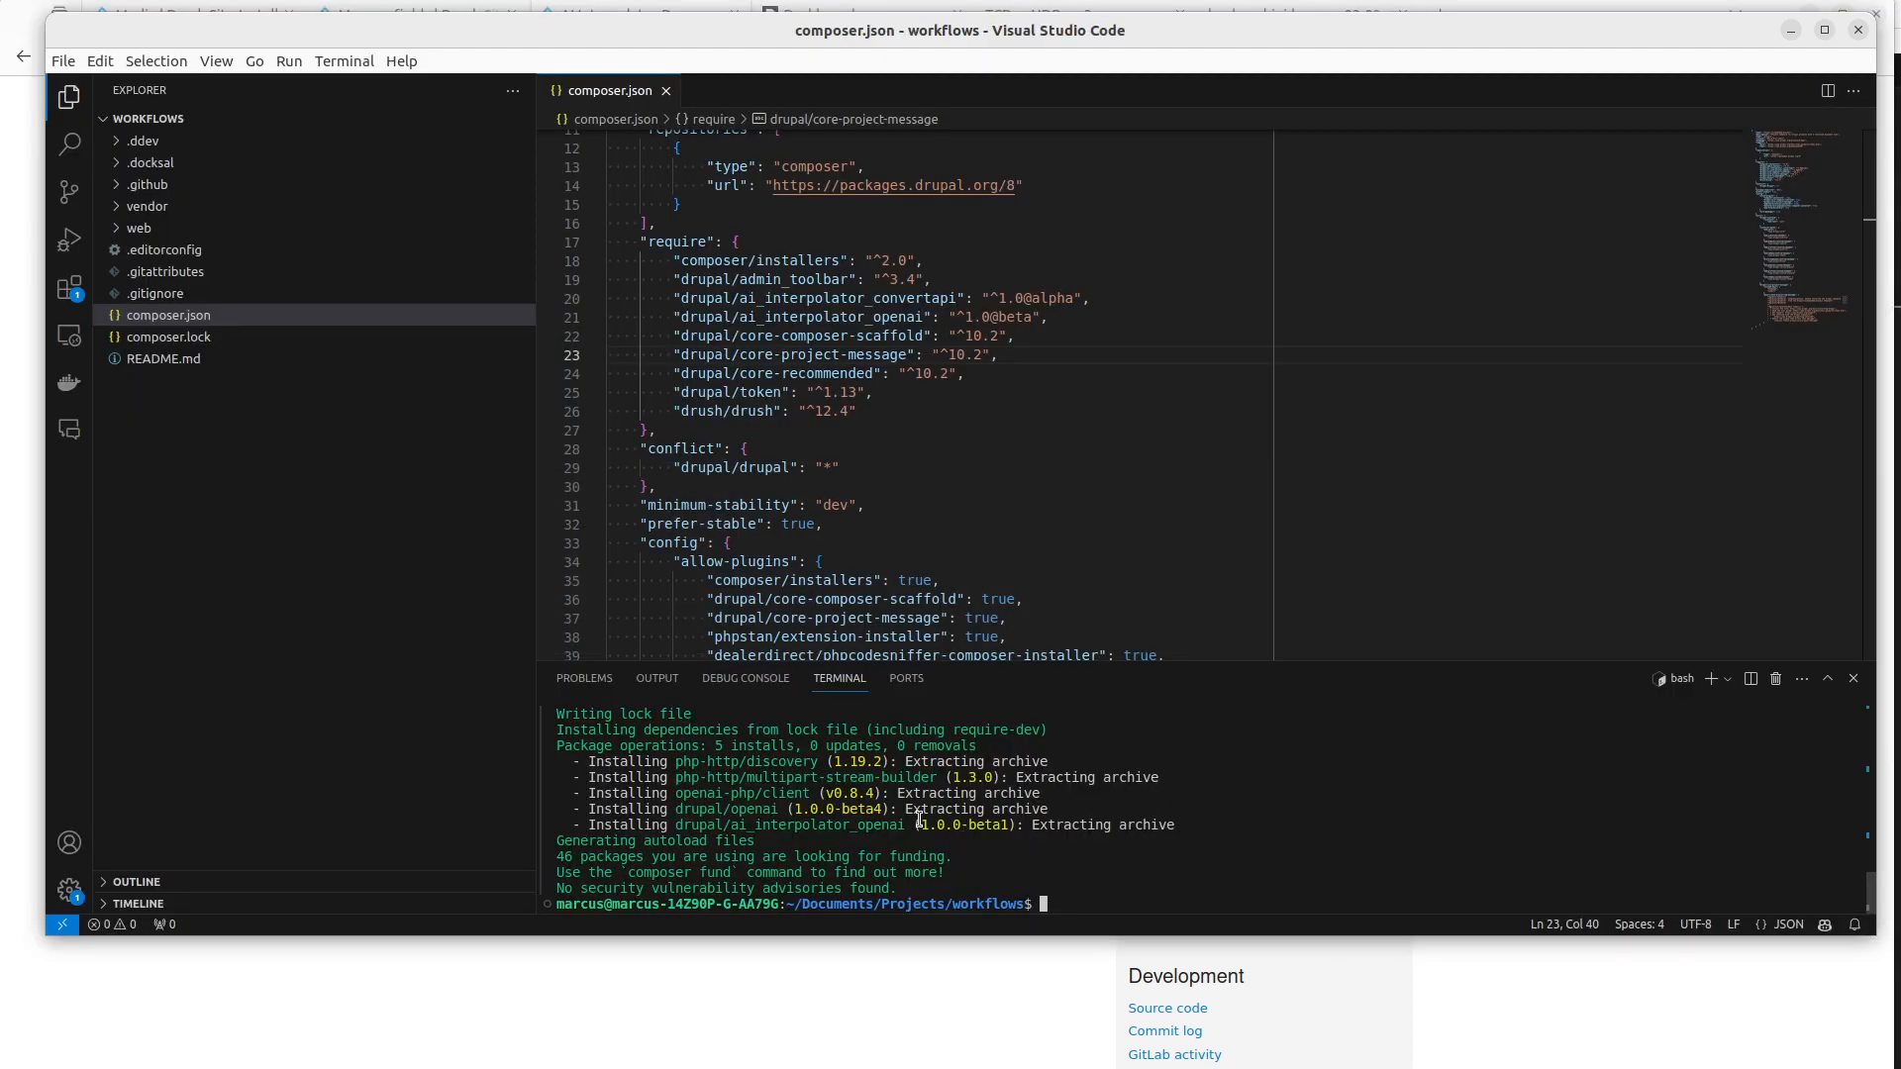
{"action": "type", "text": "ddev"}
{"action": "key", "text": "ctrl+shift+v"}
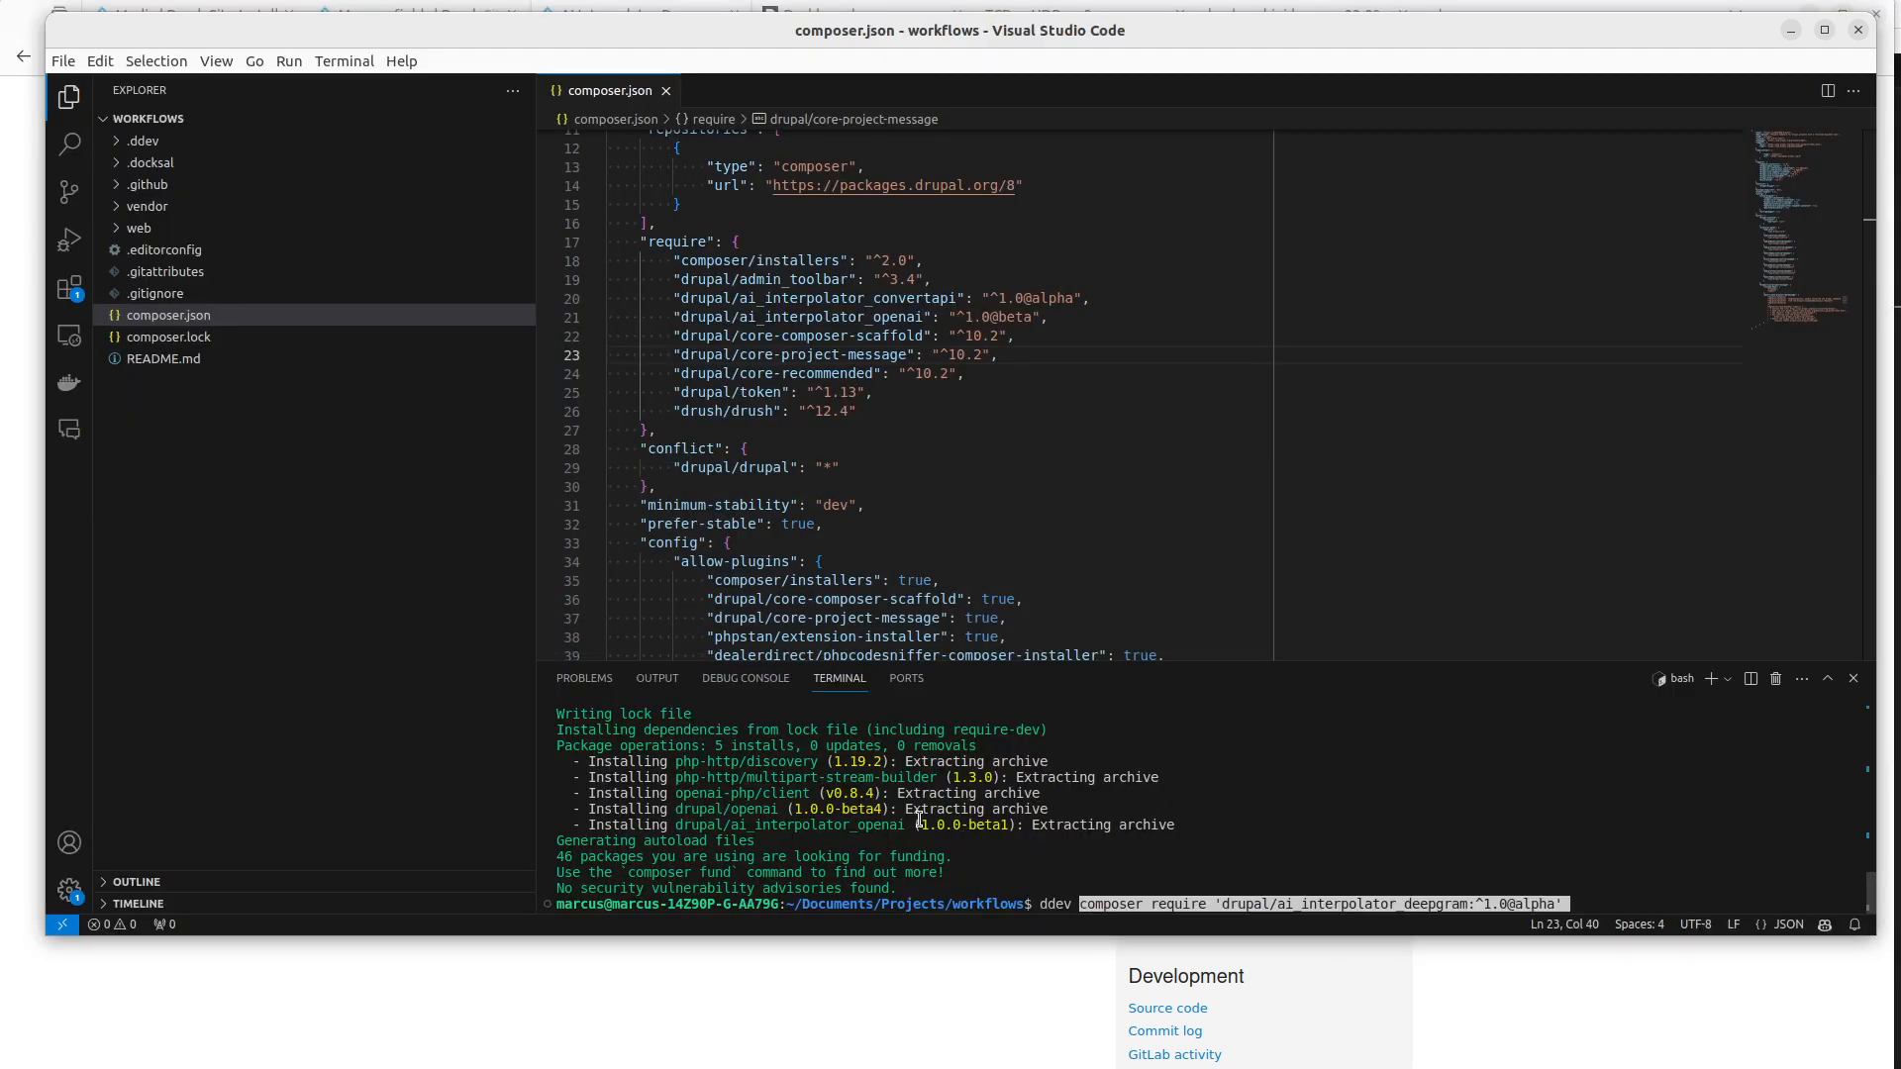
{"action": "key", "text": "Return"}
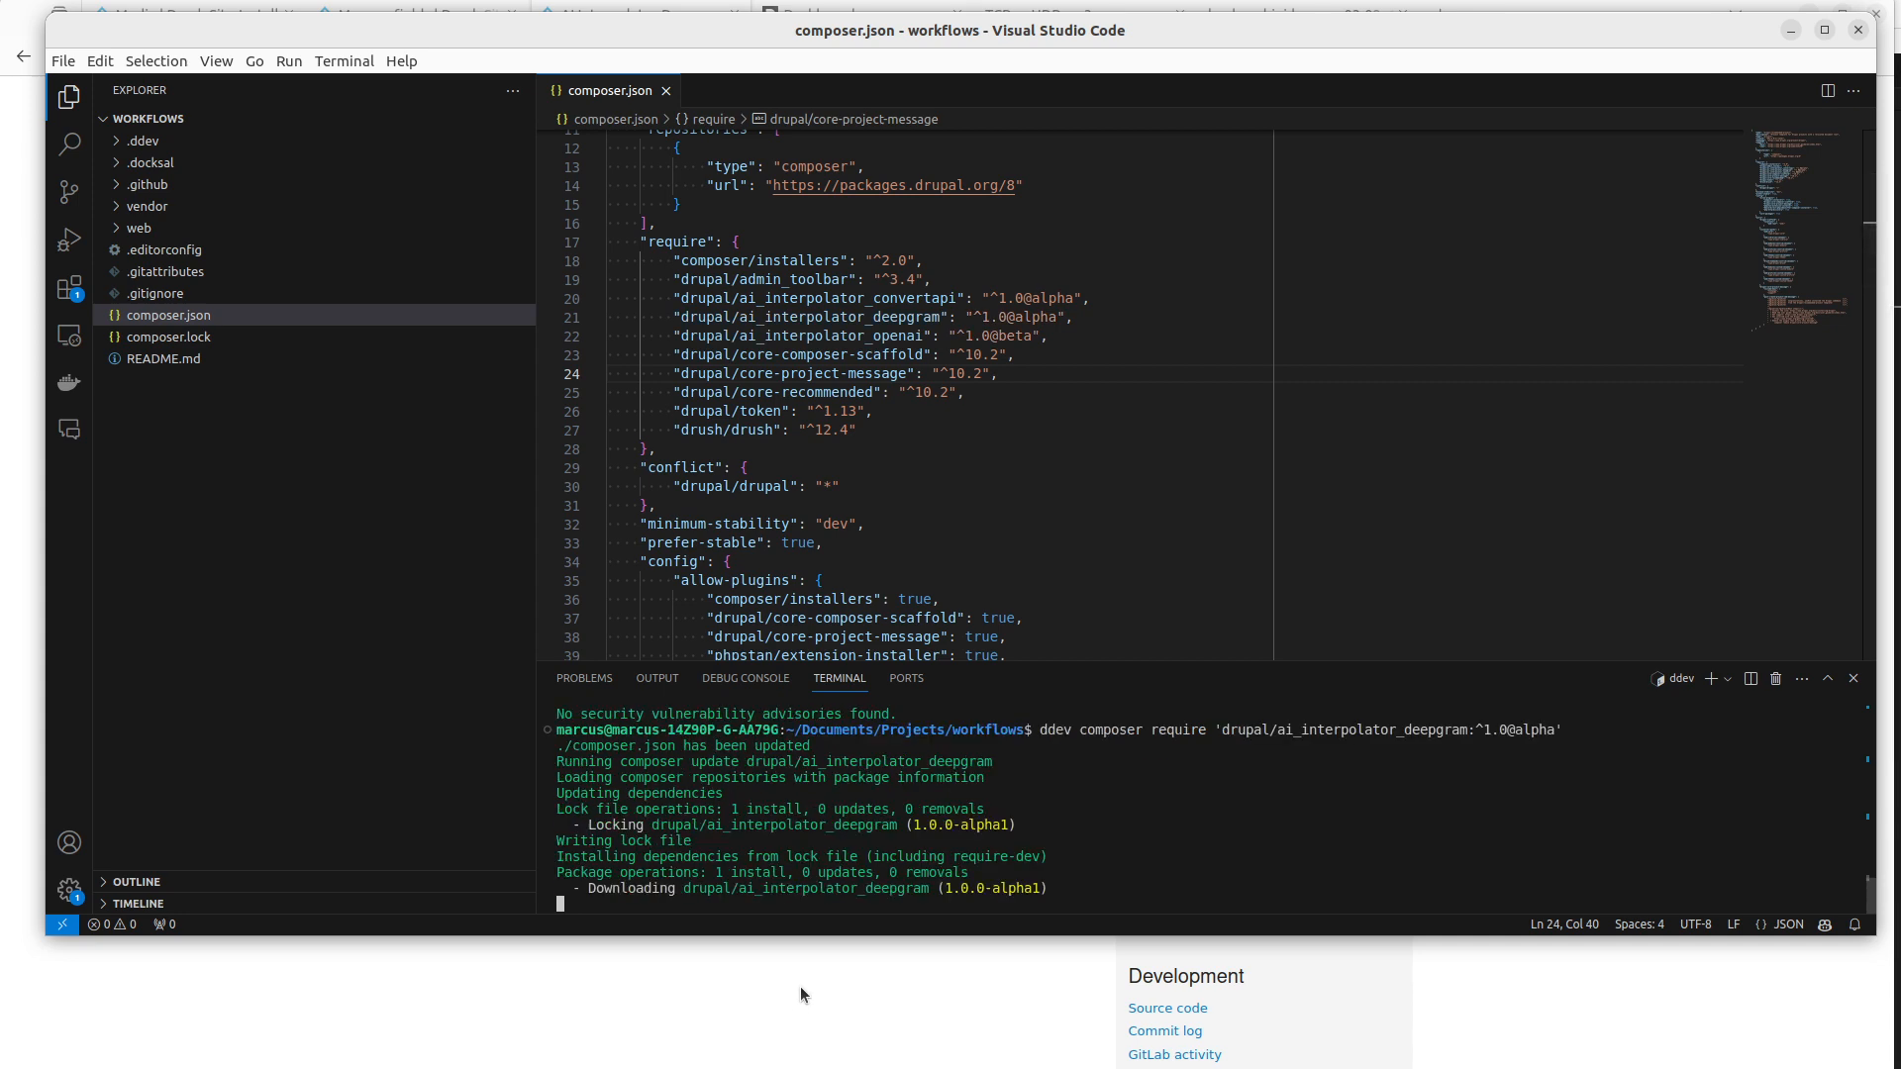
Return to the browser and open the Drupal site's Extend page in place of the Manage fields page.
{"action": "left_click", "coordinate": [800, 986]}
{"action": "left_click", "coordinate": [421, 15]}
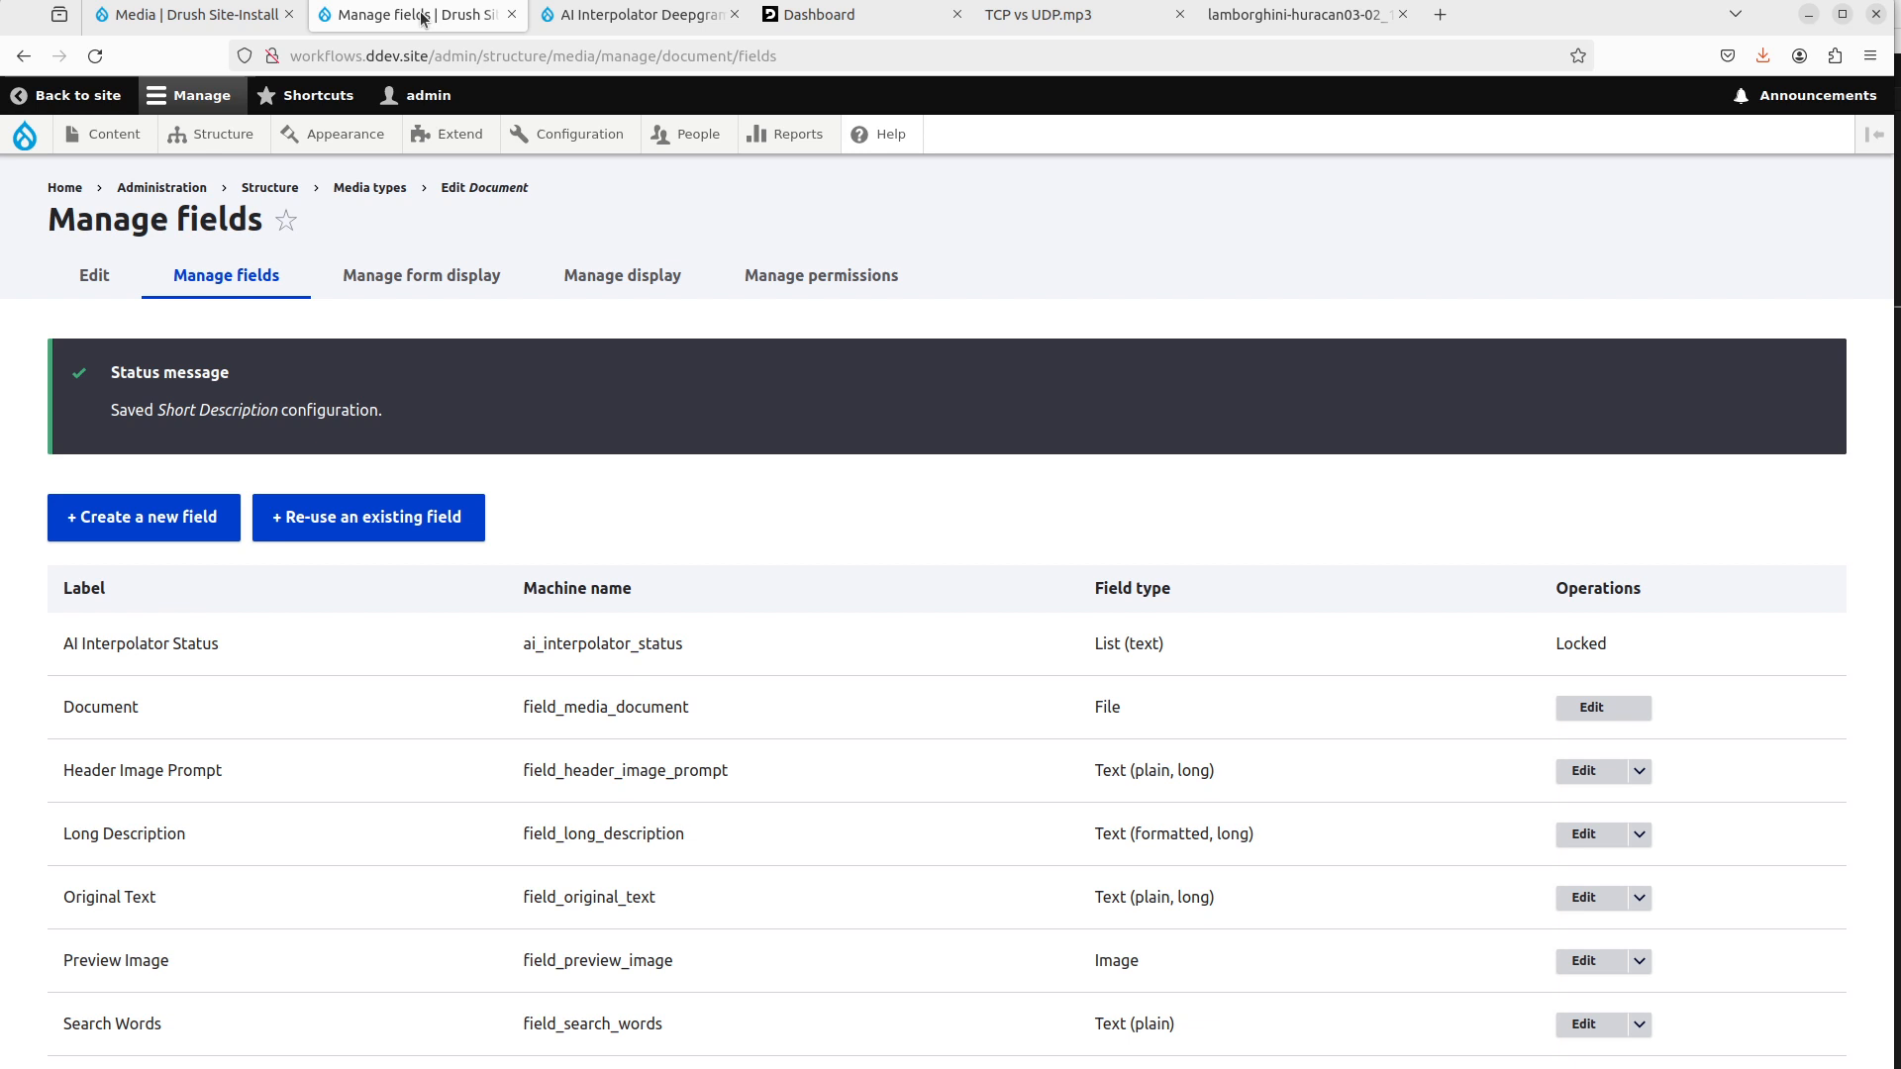
{"action": "left_click", "coordinate": [498, 144]}
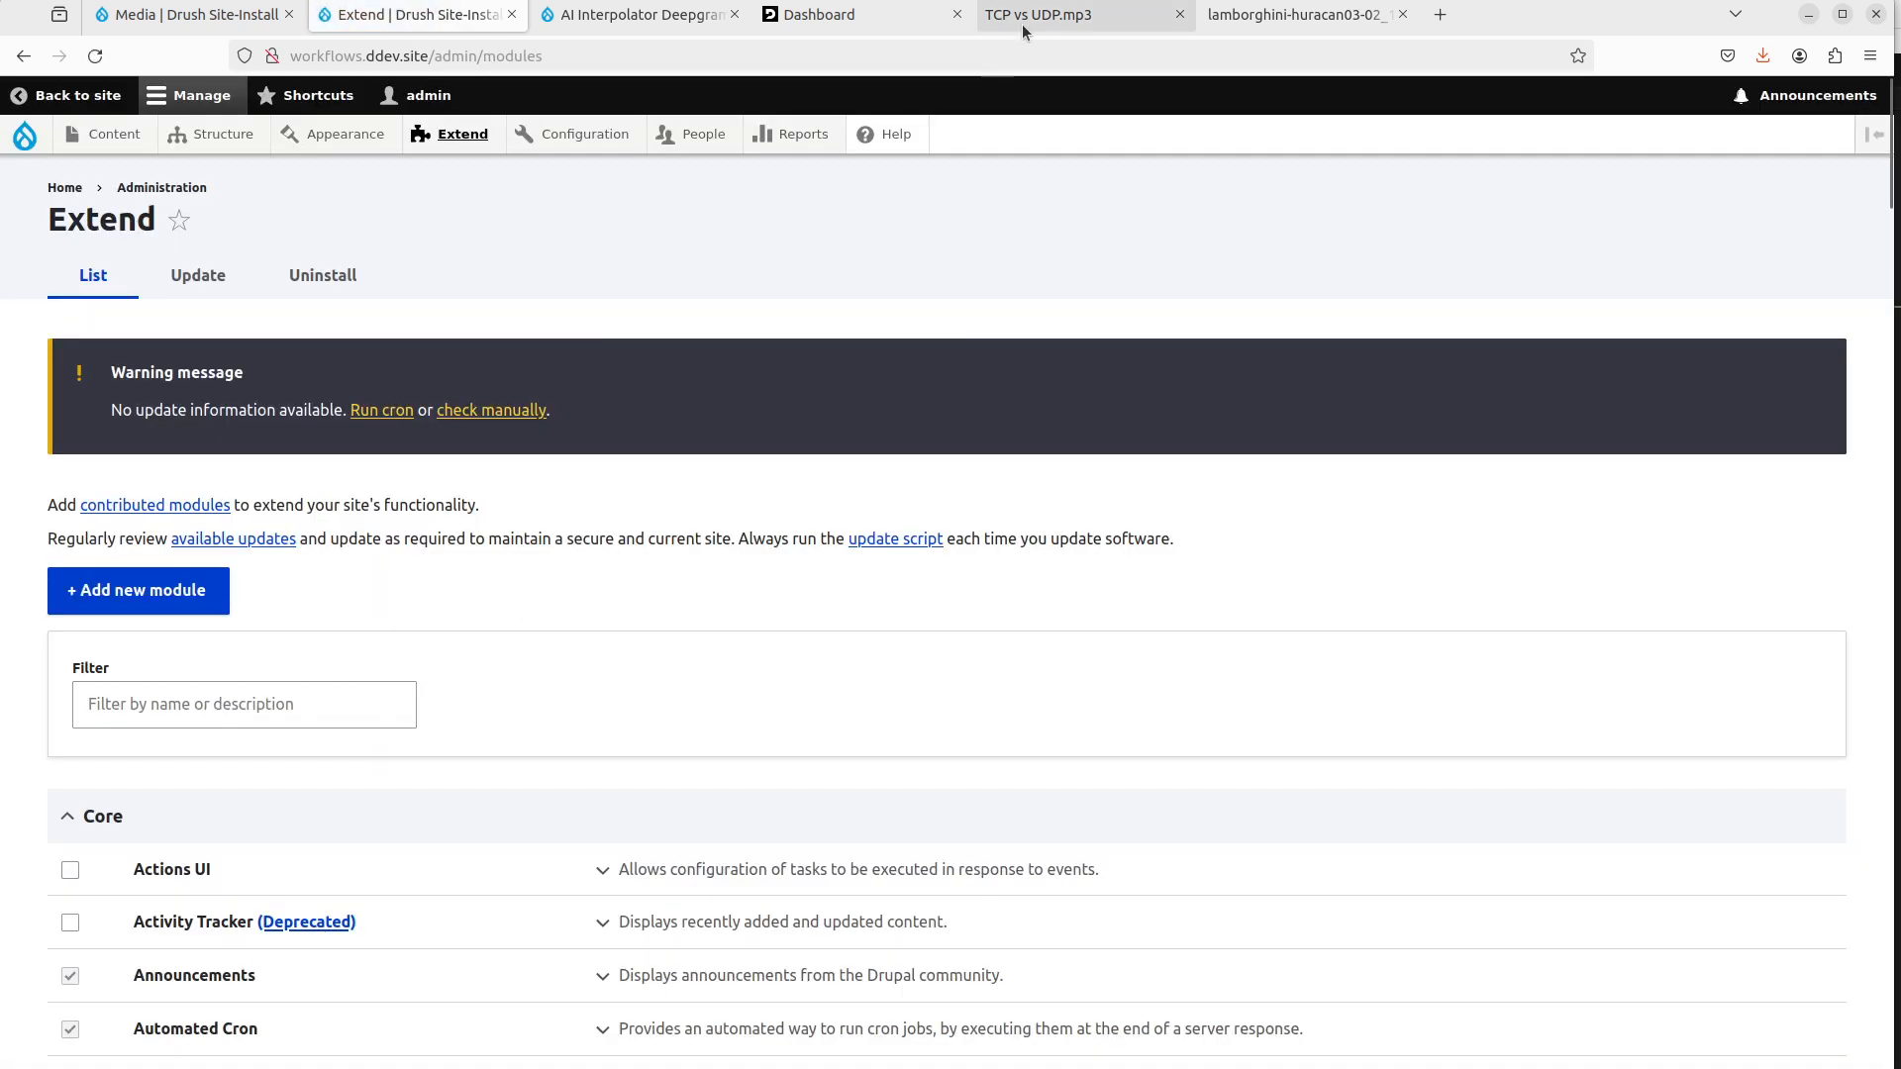
Play the first few seconds of TCP vs UDP.mp3, pause it, and view the Lamborghini image.
{"action": "left_click", "coordinate": [1022, 24]}
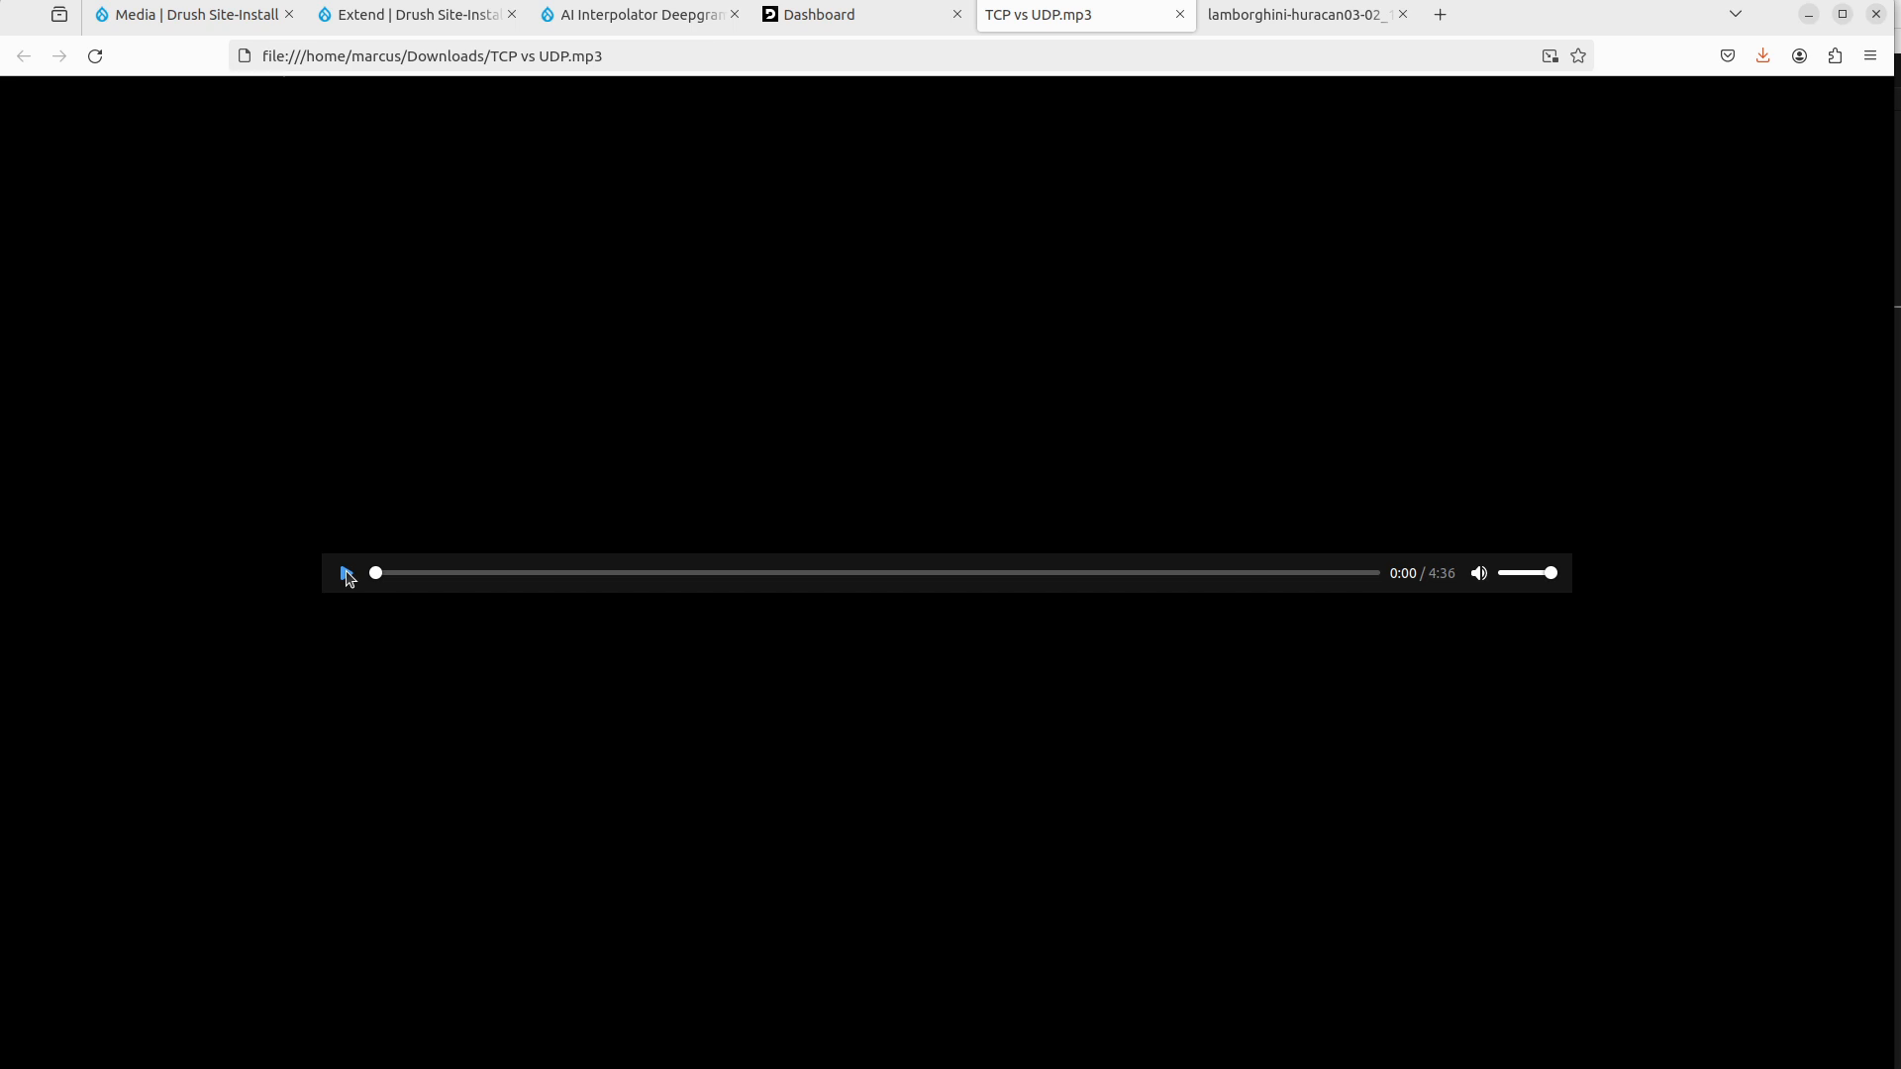
{"action": "left_click", "coordinate": [347, 574]}
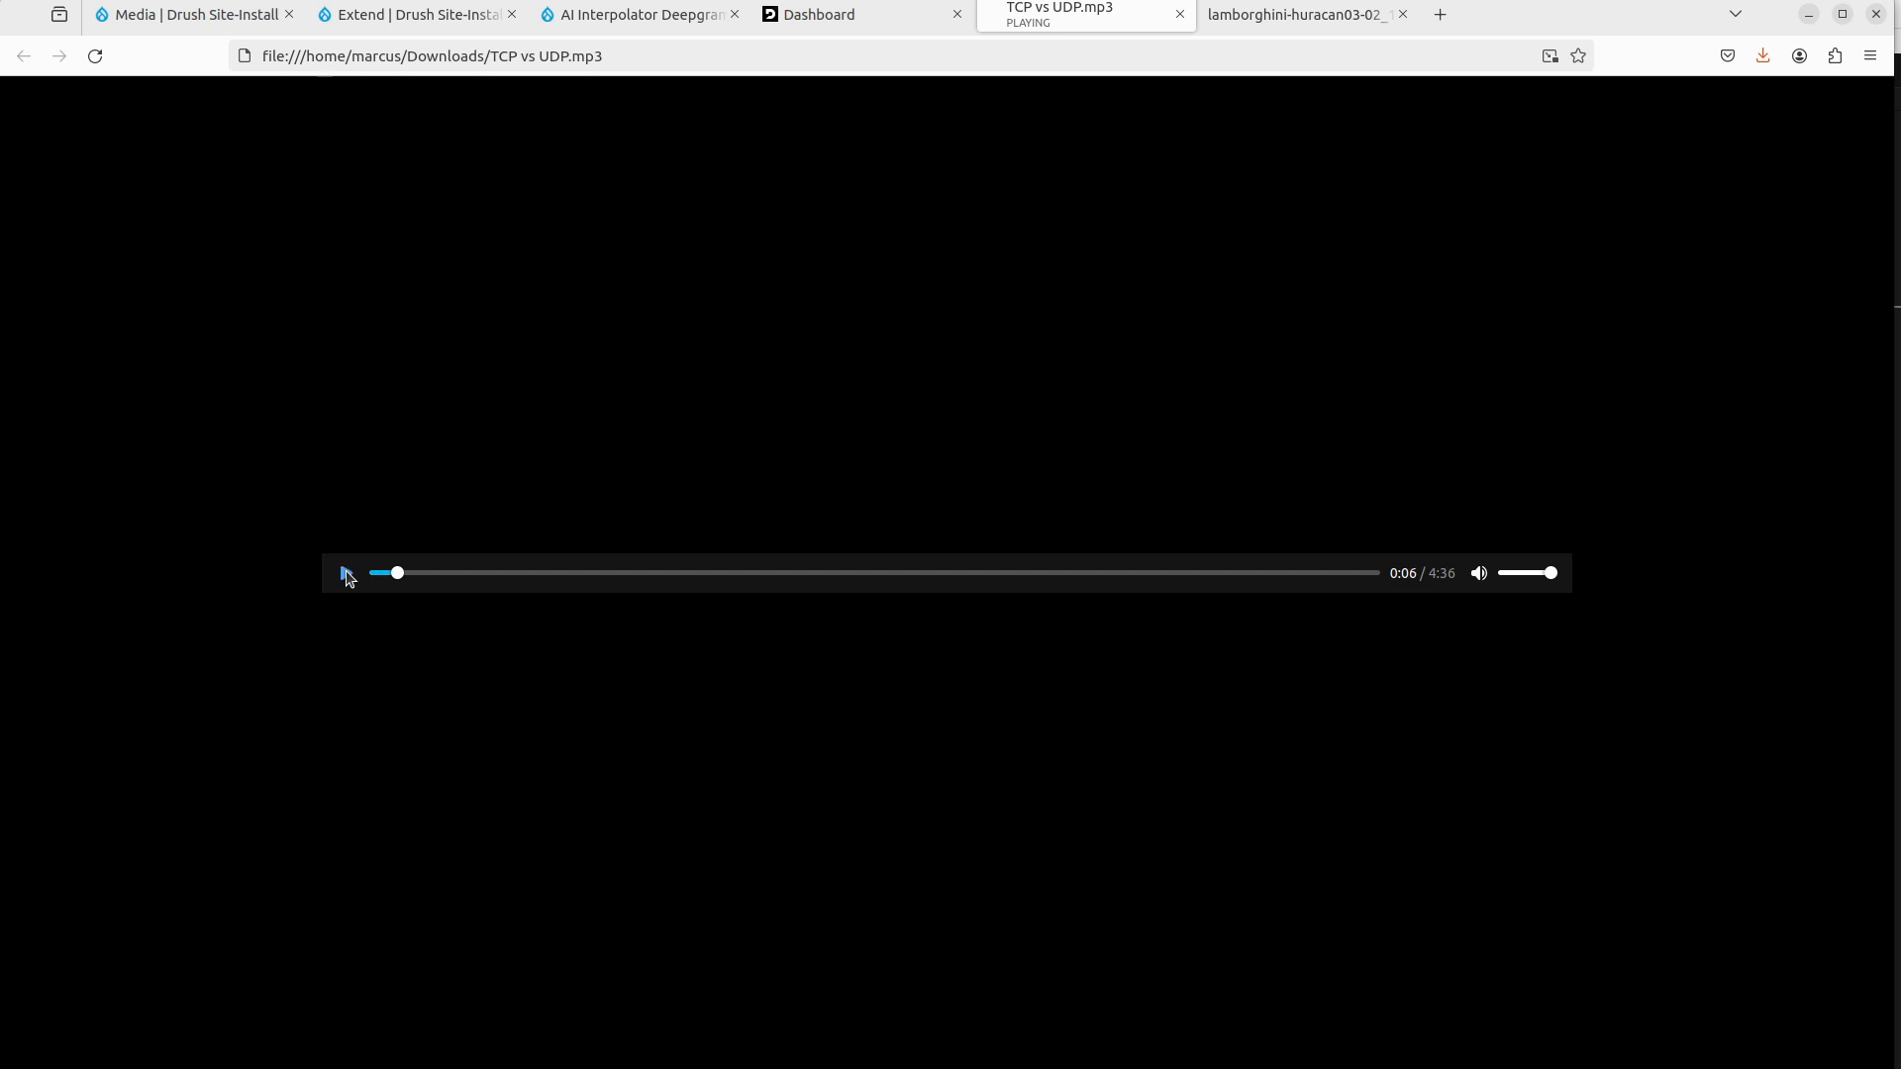
{"action": "left_click", "coordinate": [347, 574]}
{"action": "left_click", "coordinate": [1284, 19]}
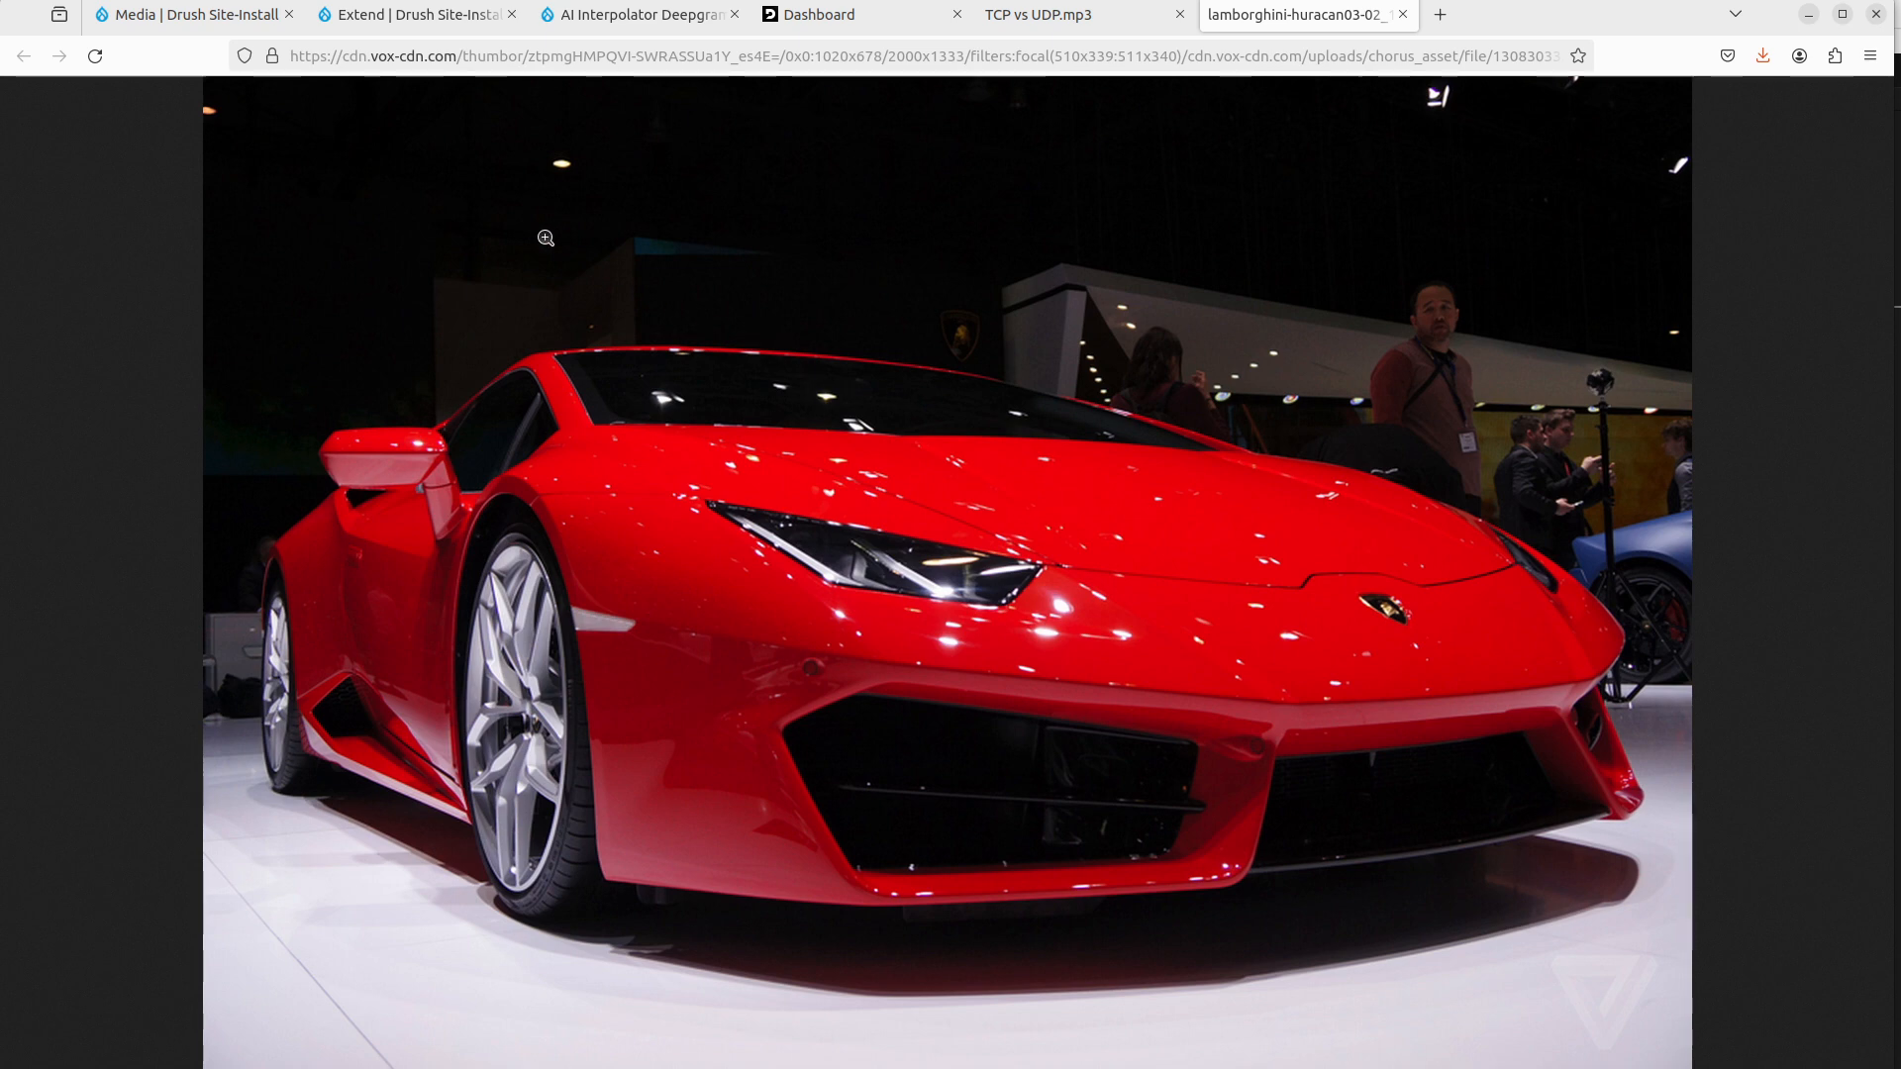
Find the AI Interpolator Deepgram module on the Drupal site's Extend page by searching for "deepgra" and install it.
{"action": "left_click", "coordinate": [226, 12]}
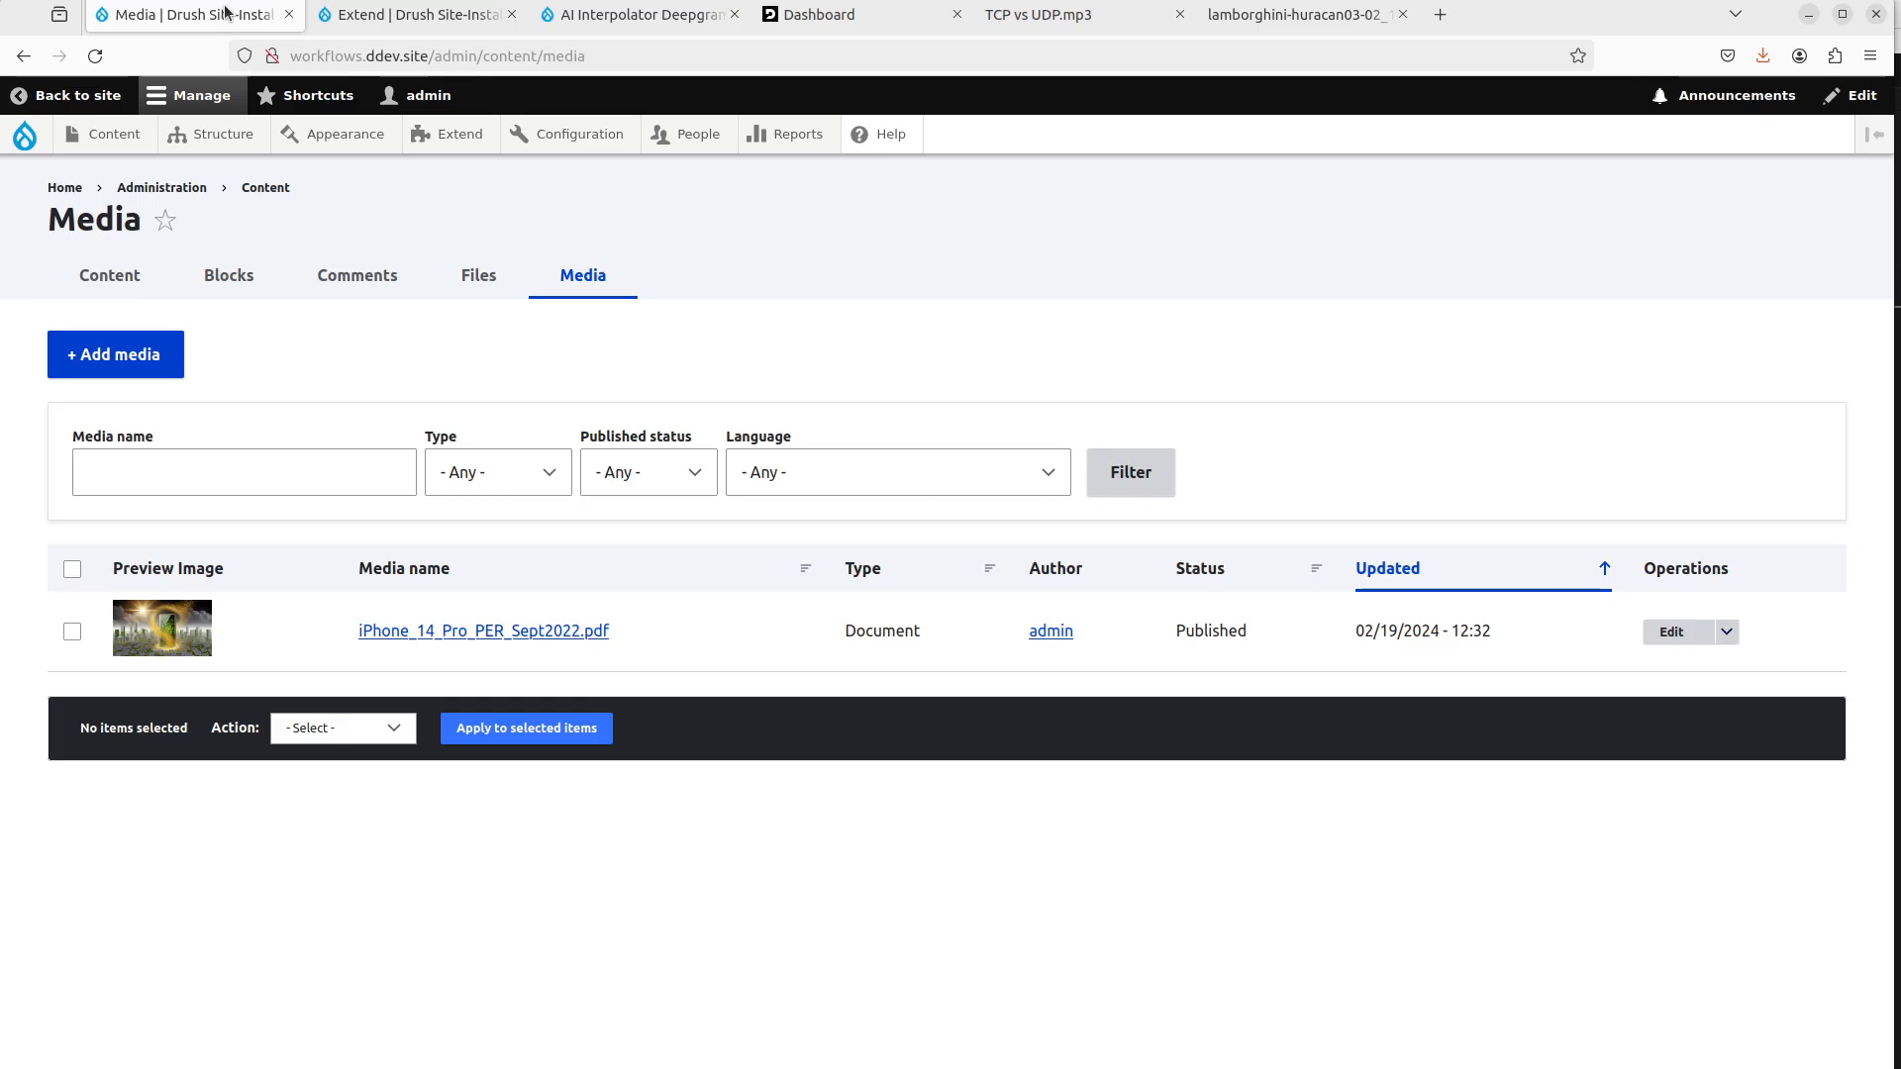
{"action": "left_click", "coordinate": [396, 12]}
{"action": "scroll", "coordinate": [792, 476], "scroll_direction": "down", "scroll_amount": 9}
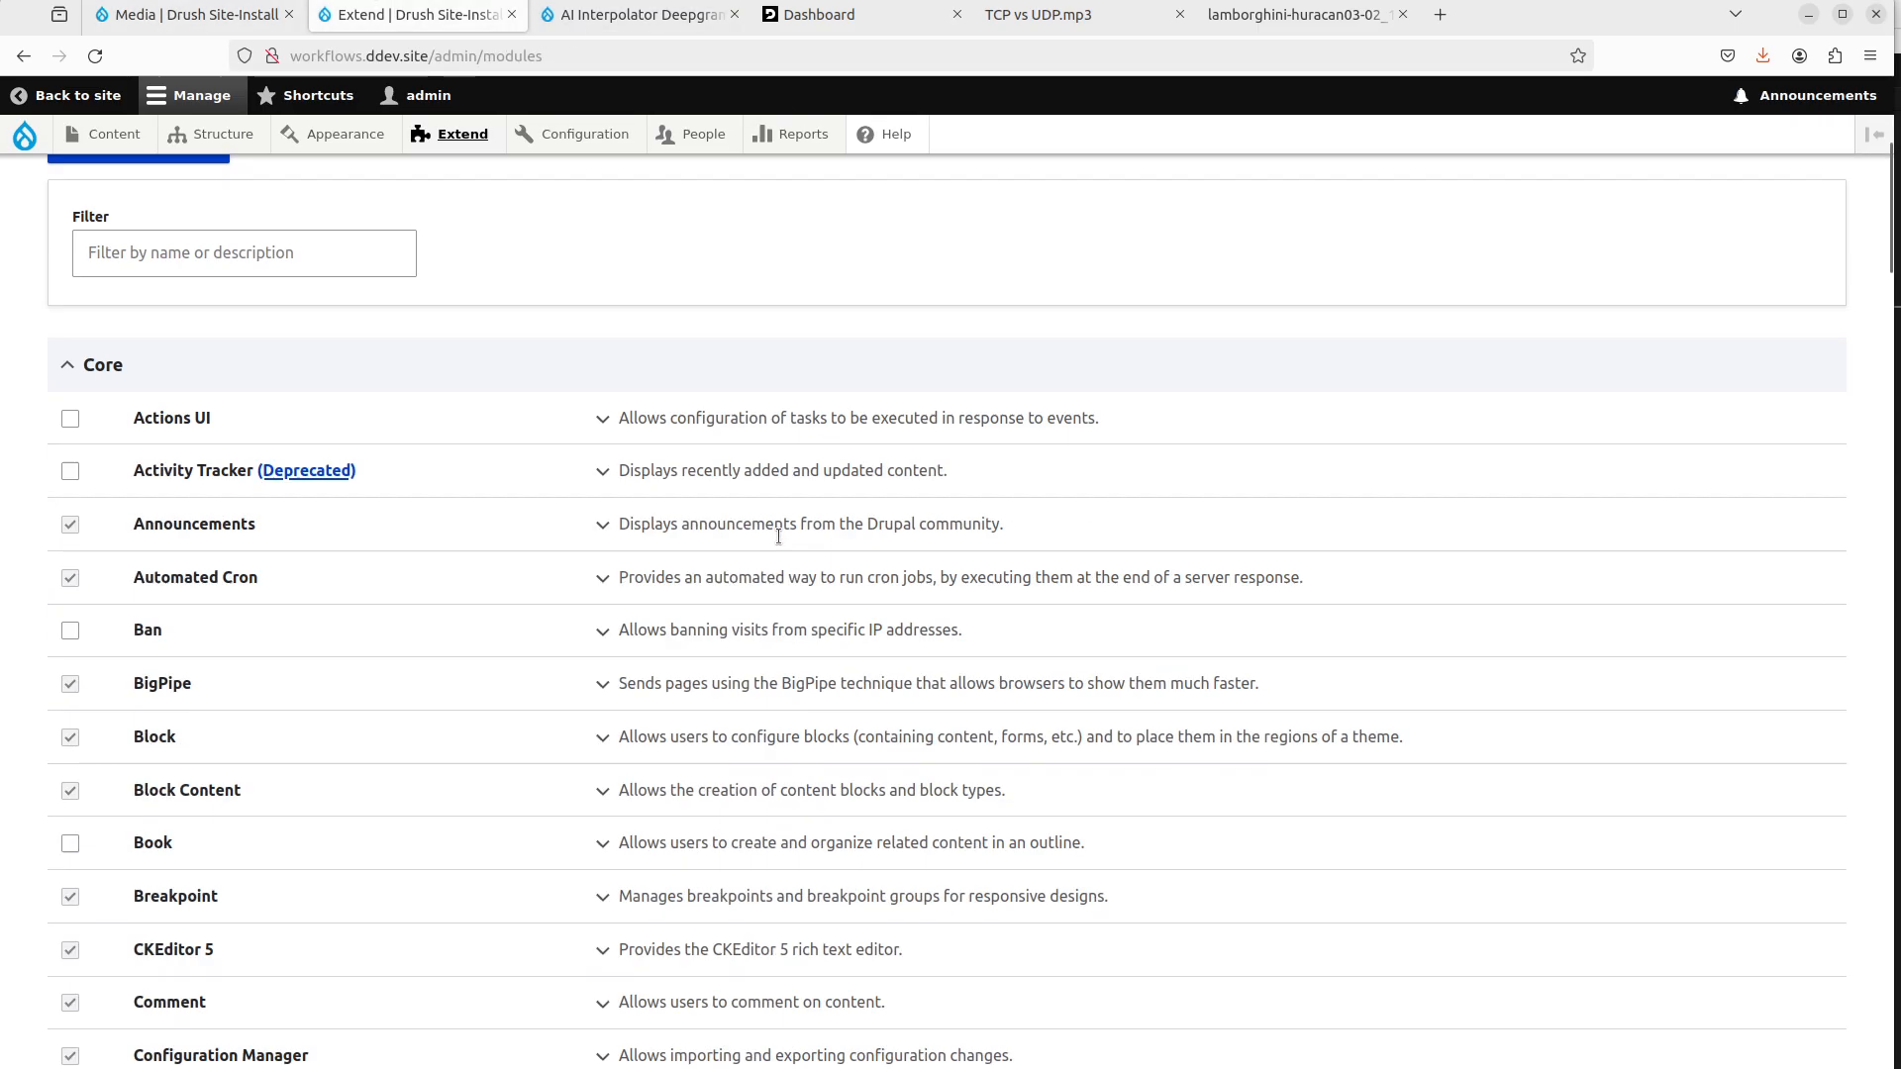
{"action": "key", "text": "ctrl+f"}
{"action": "type", "text": "deepgra"}
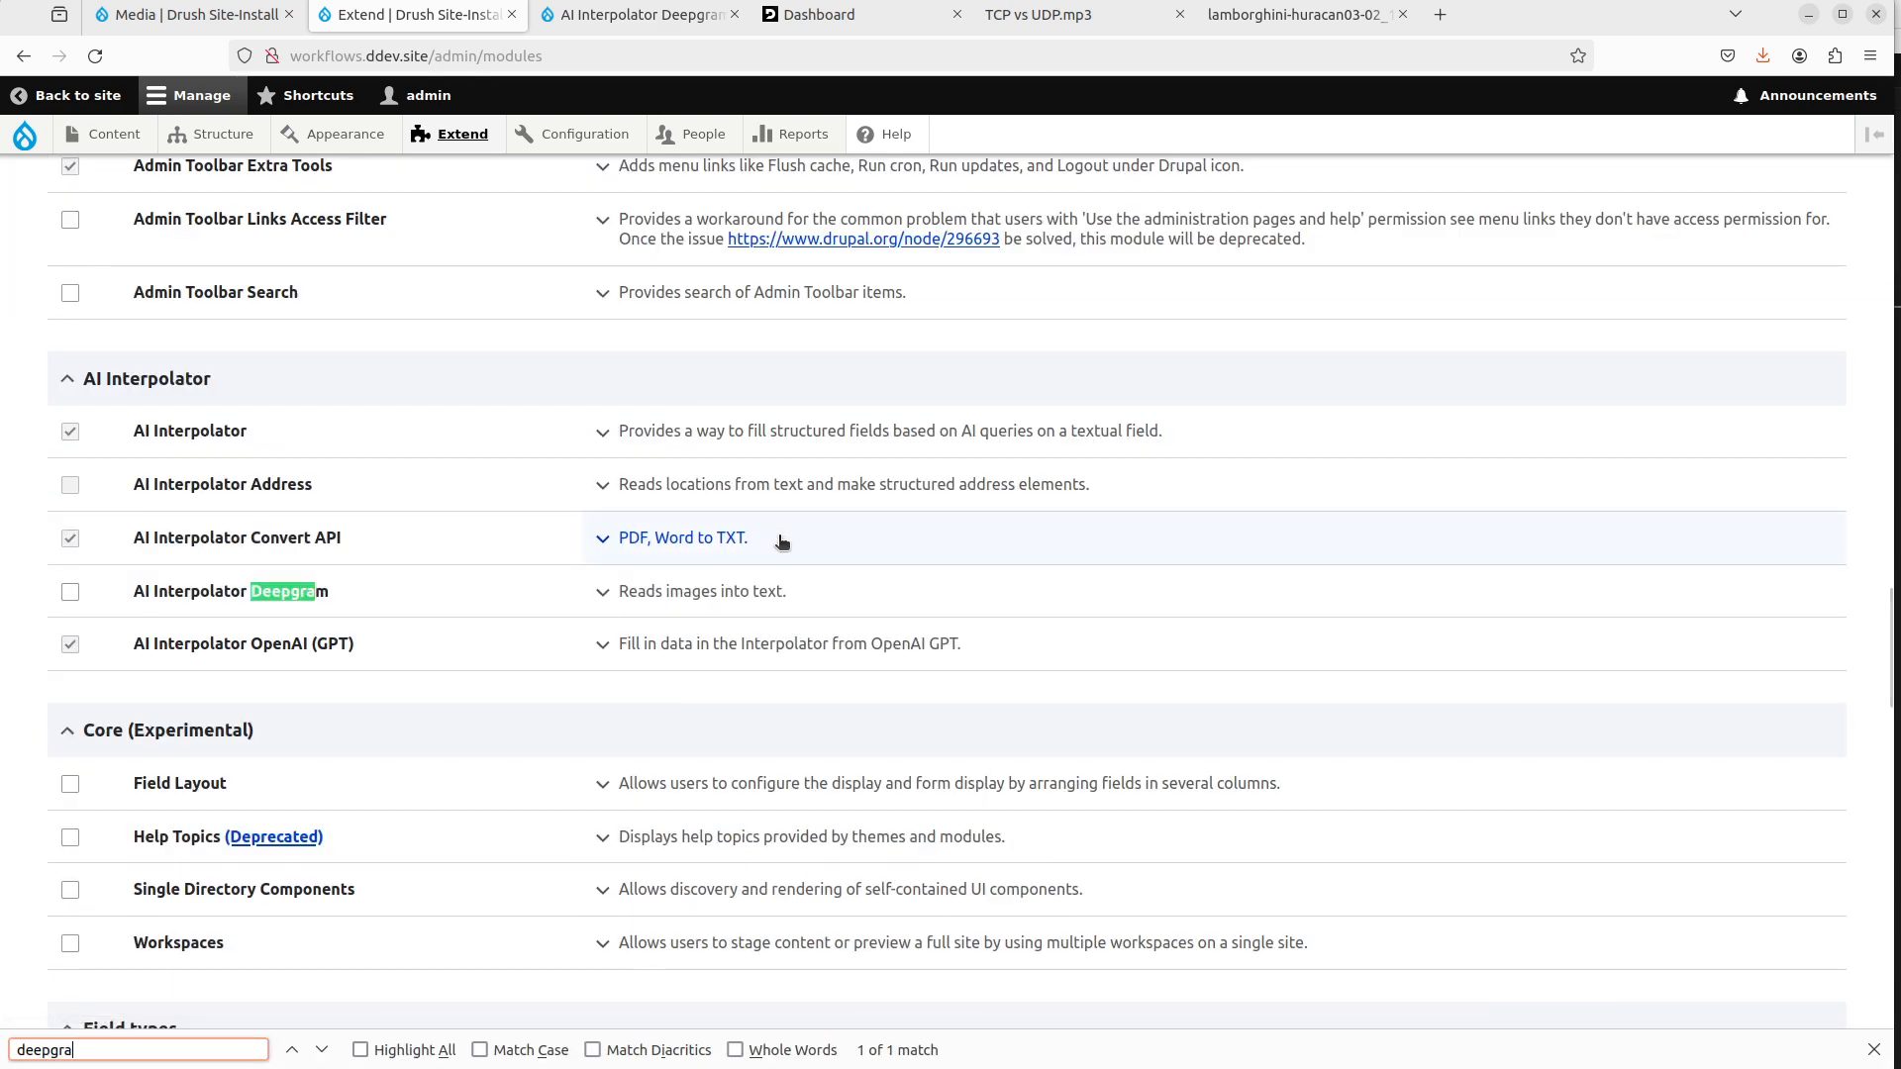
{"action": "left_click", "coordinate": [222, 590]}
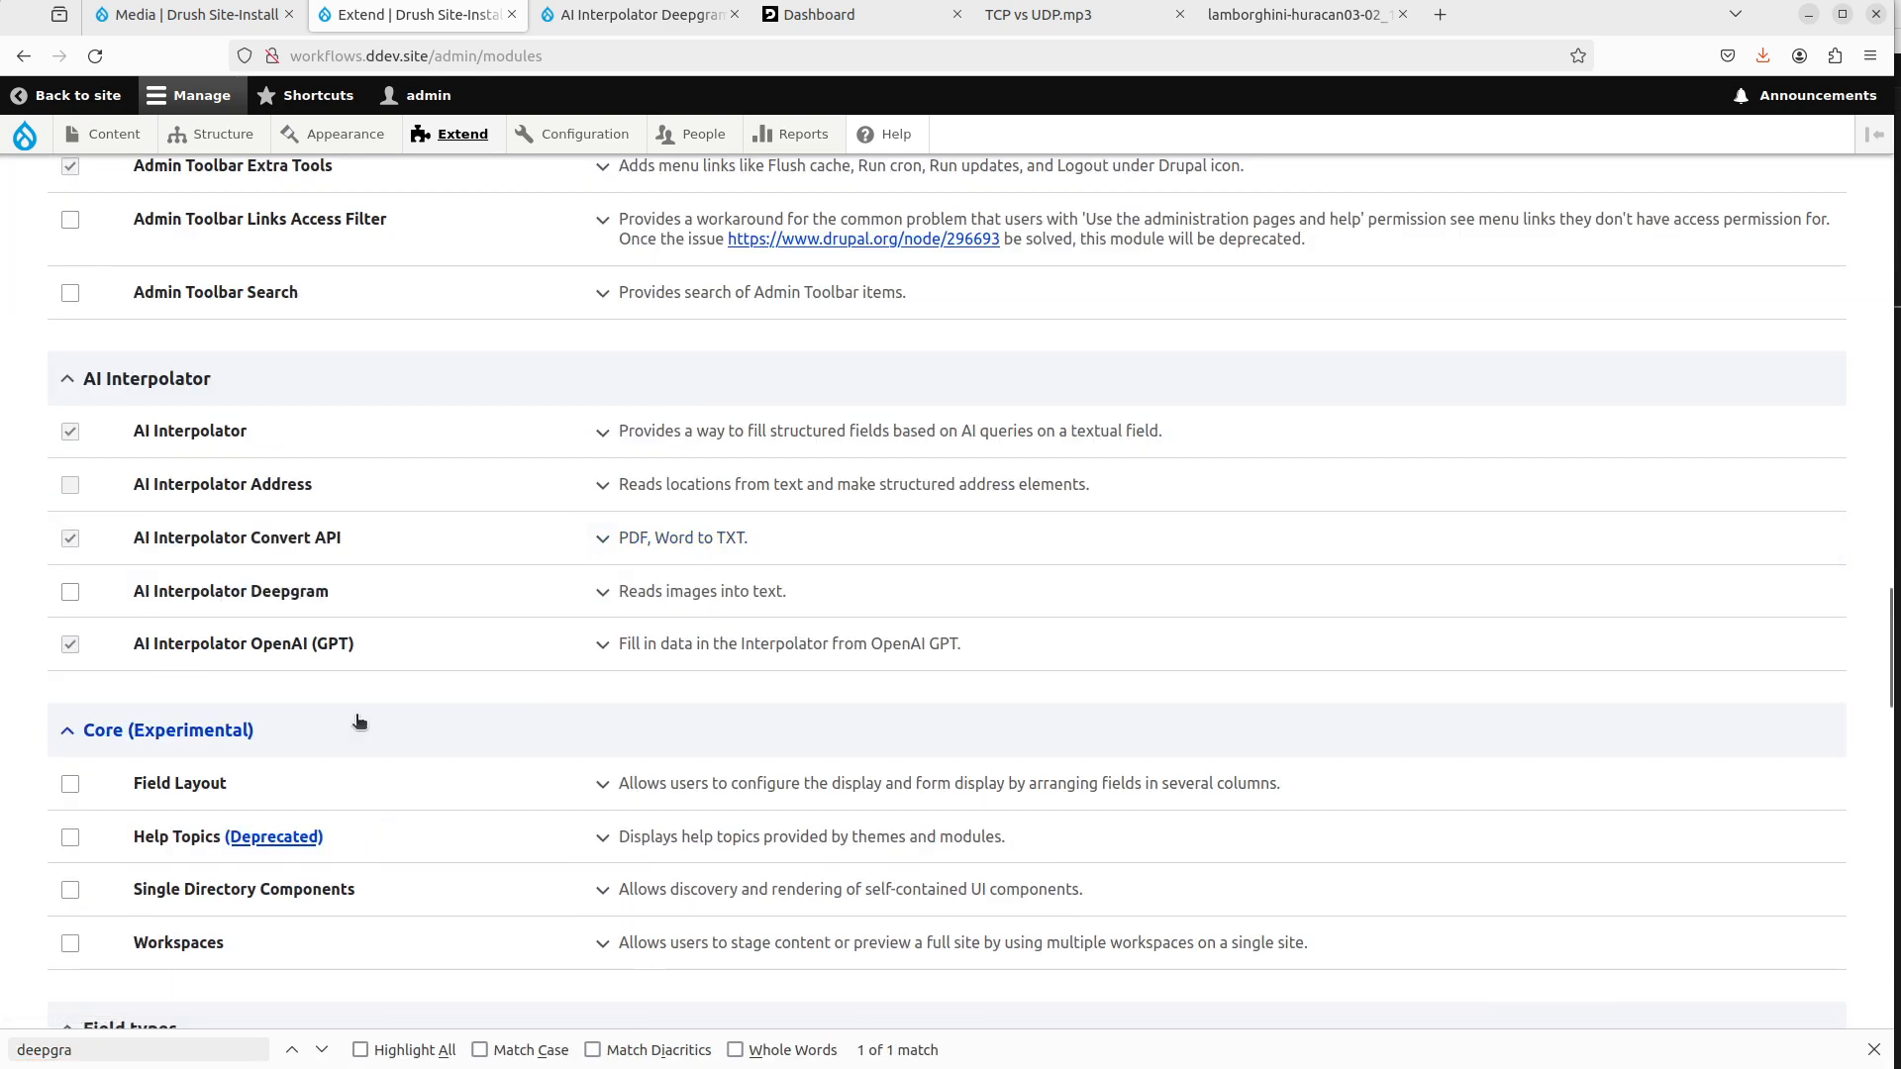
{"action": "left_click", "coordinate": [71, 591]}
{"action": "scroll", "coordinate": [455, 733], "scroll_direction": "down", "scroll_amount": 2}
{"action": "scroll", "coordinate": [454, 733], "scroll_direction": "down", "scroll_amount": 15}
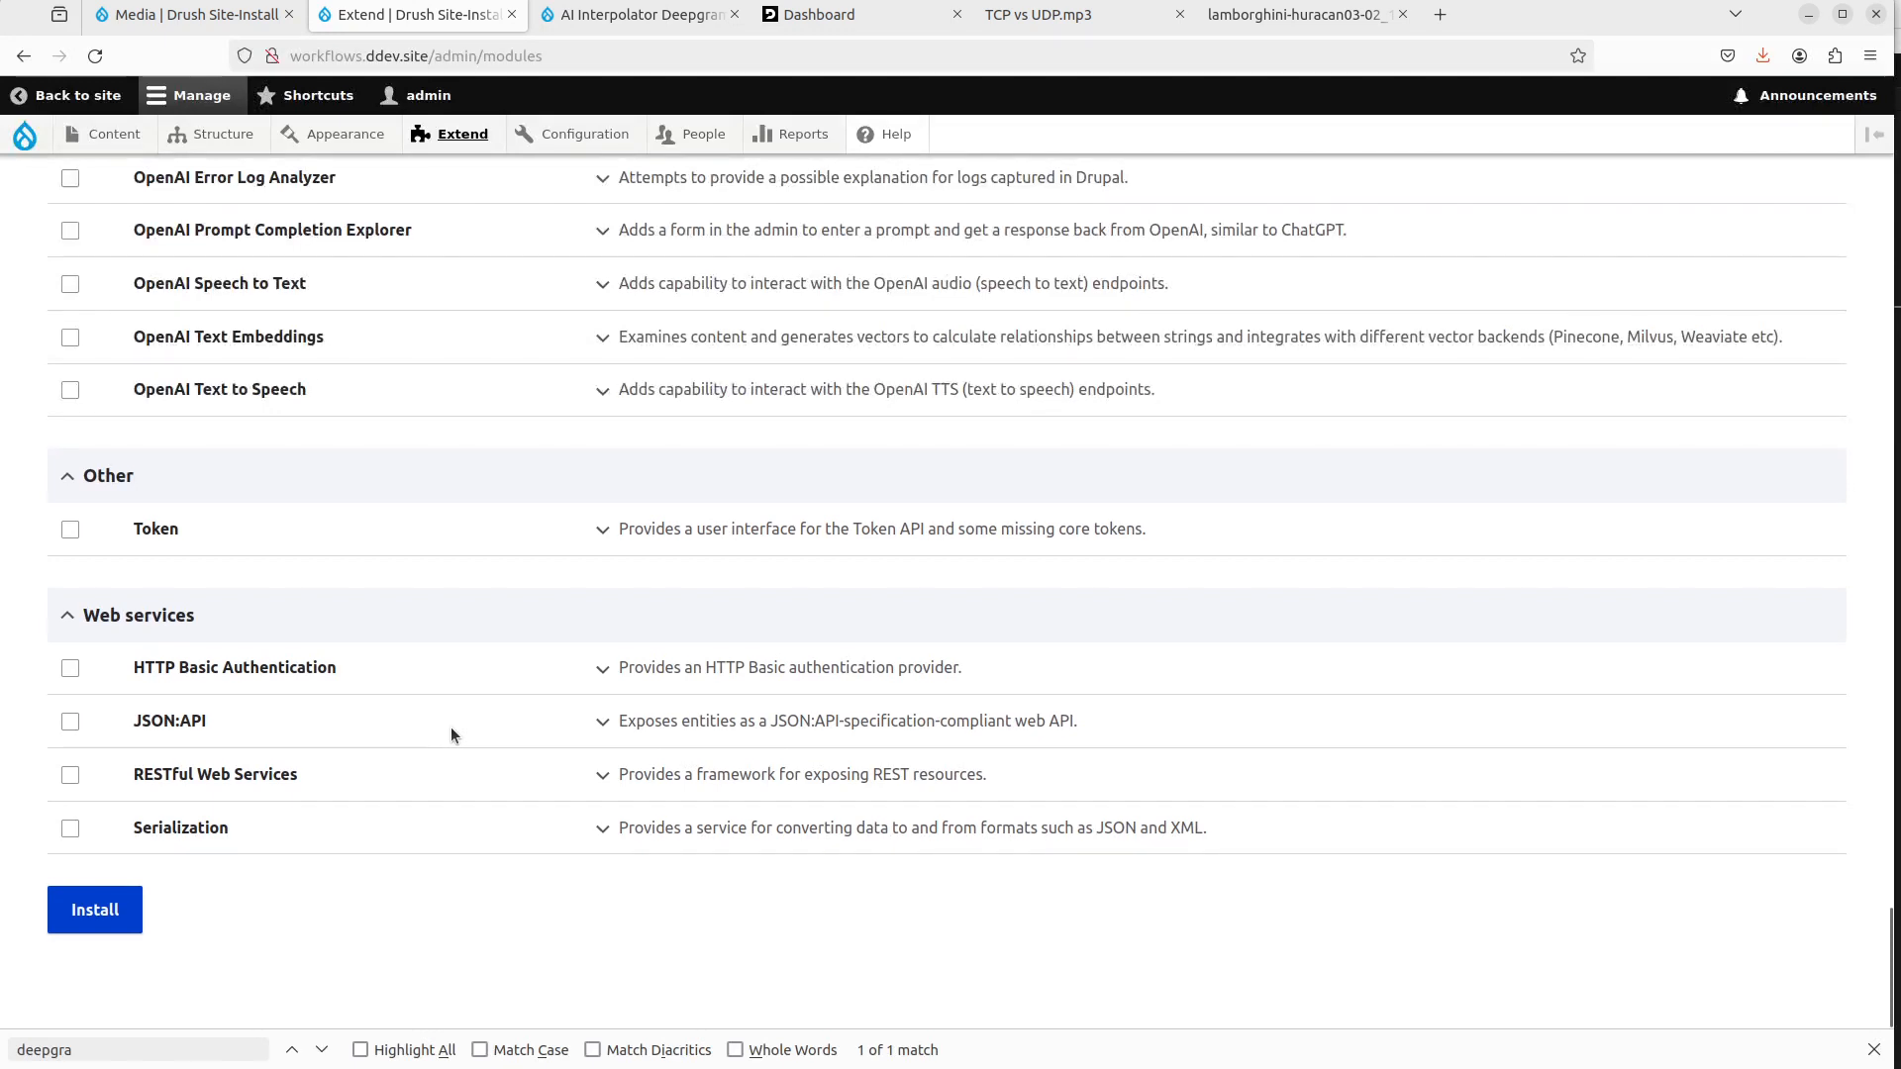
{"action": "left_click", "coordinate": [95, 910]}
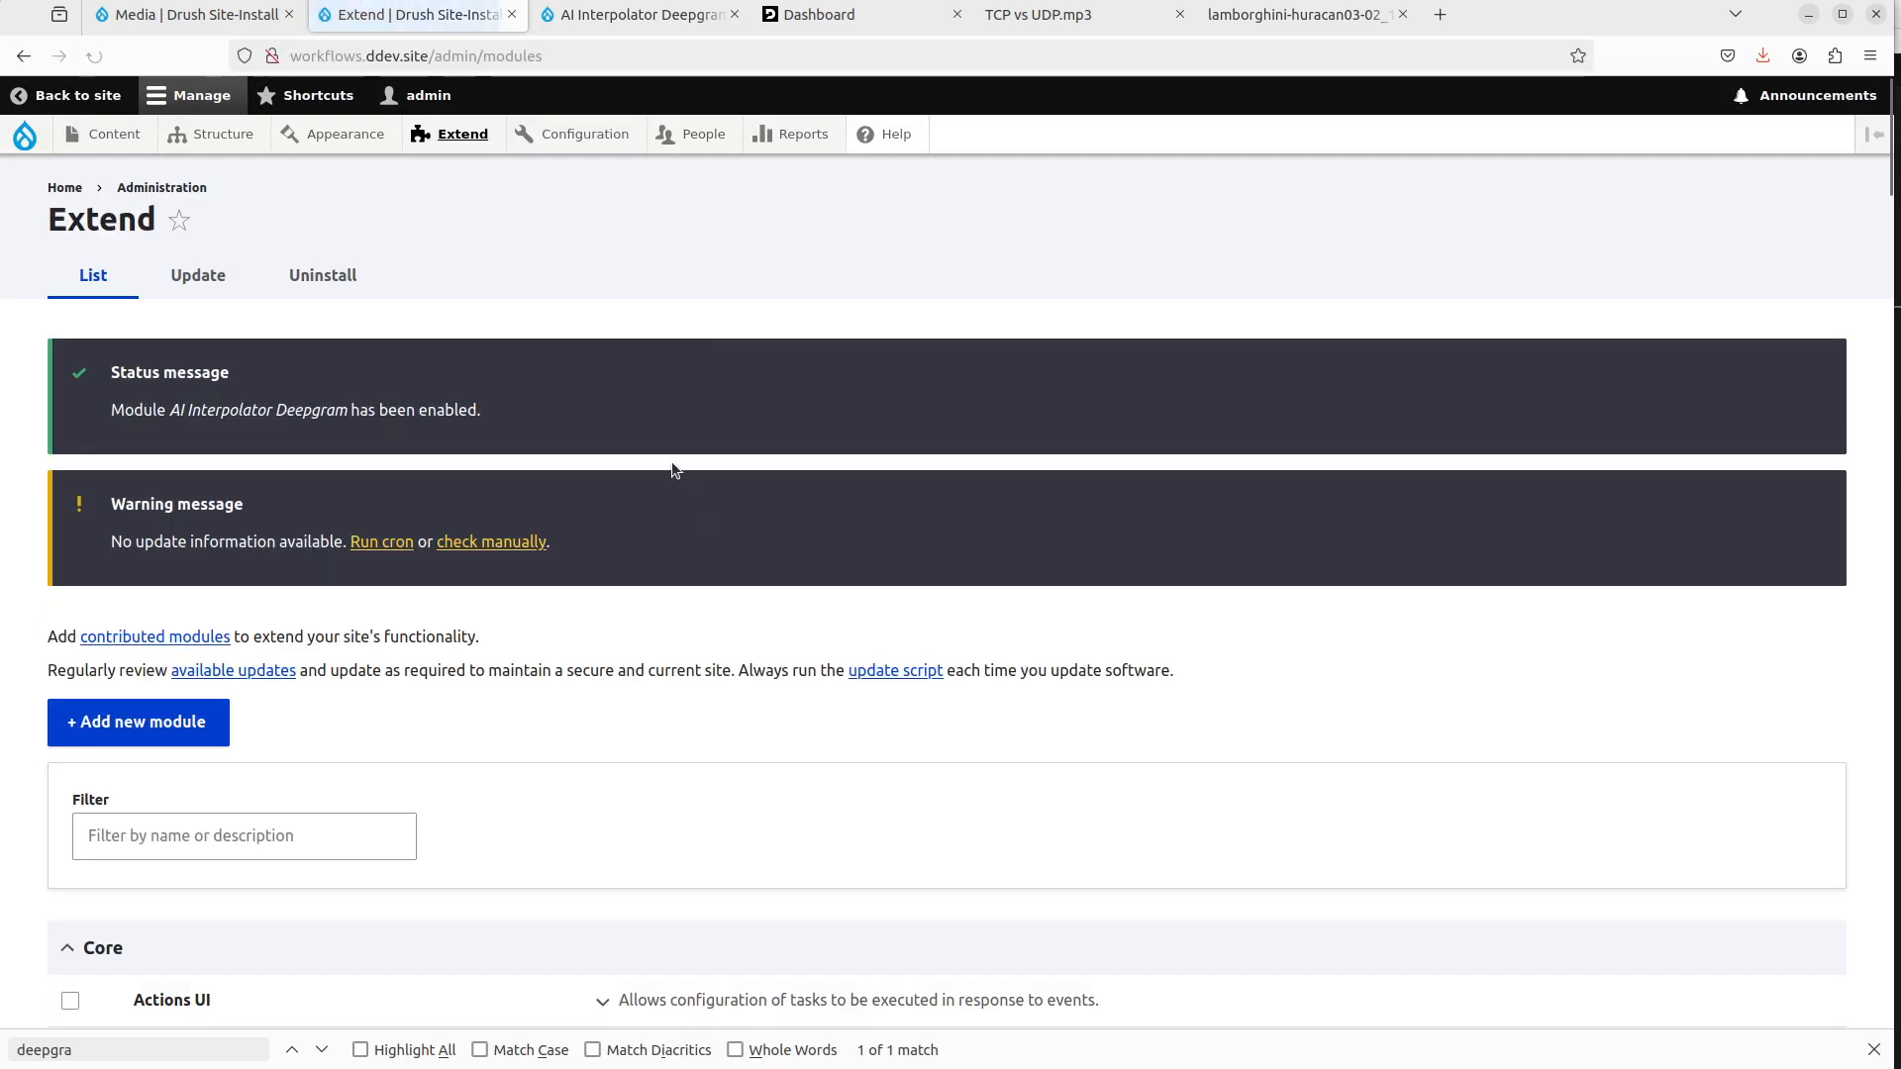
Open the Deepgram Config page among the site's web services settings.
{"action": "mouse_move", "coordinate": [581, 138]}
{"action": "mouse_move", "coordinate": [628, 531]}
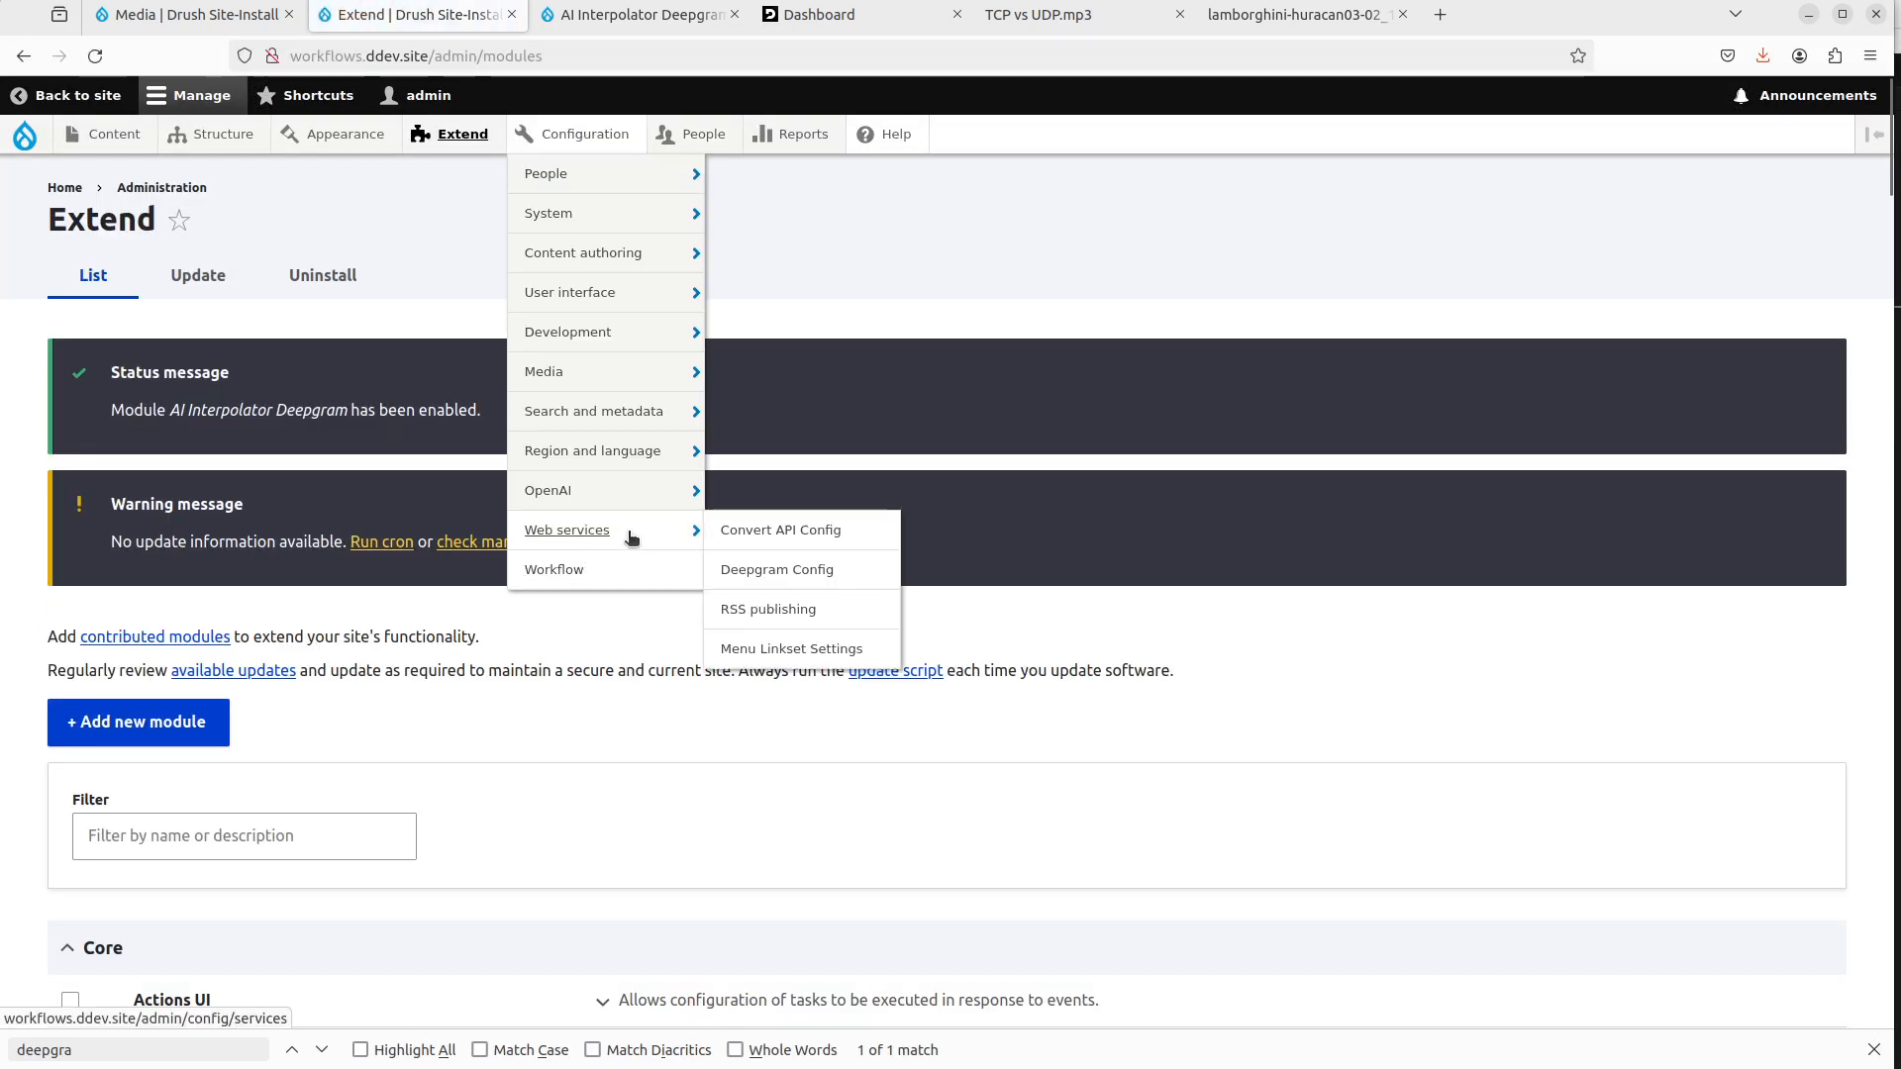
{"action": "left_click", "coordinate": [784, 571]}
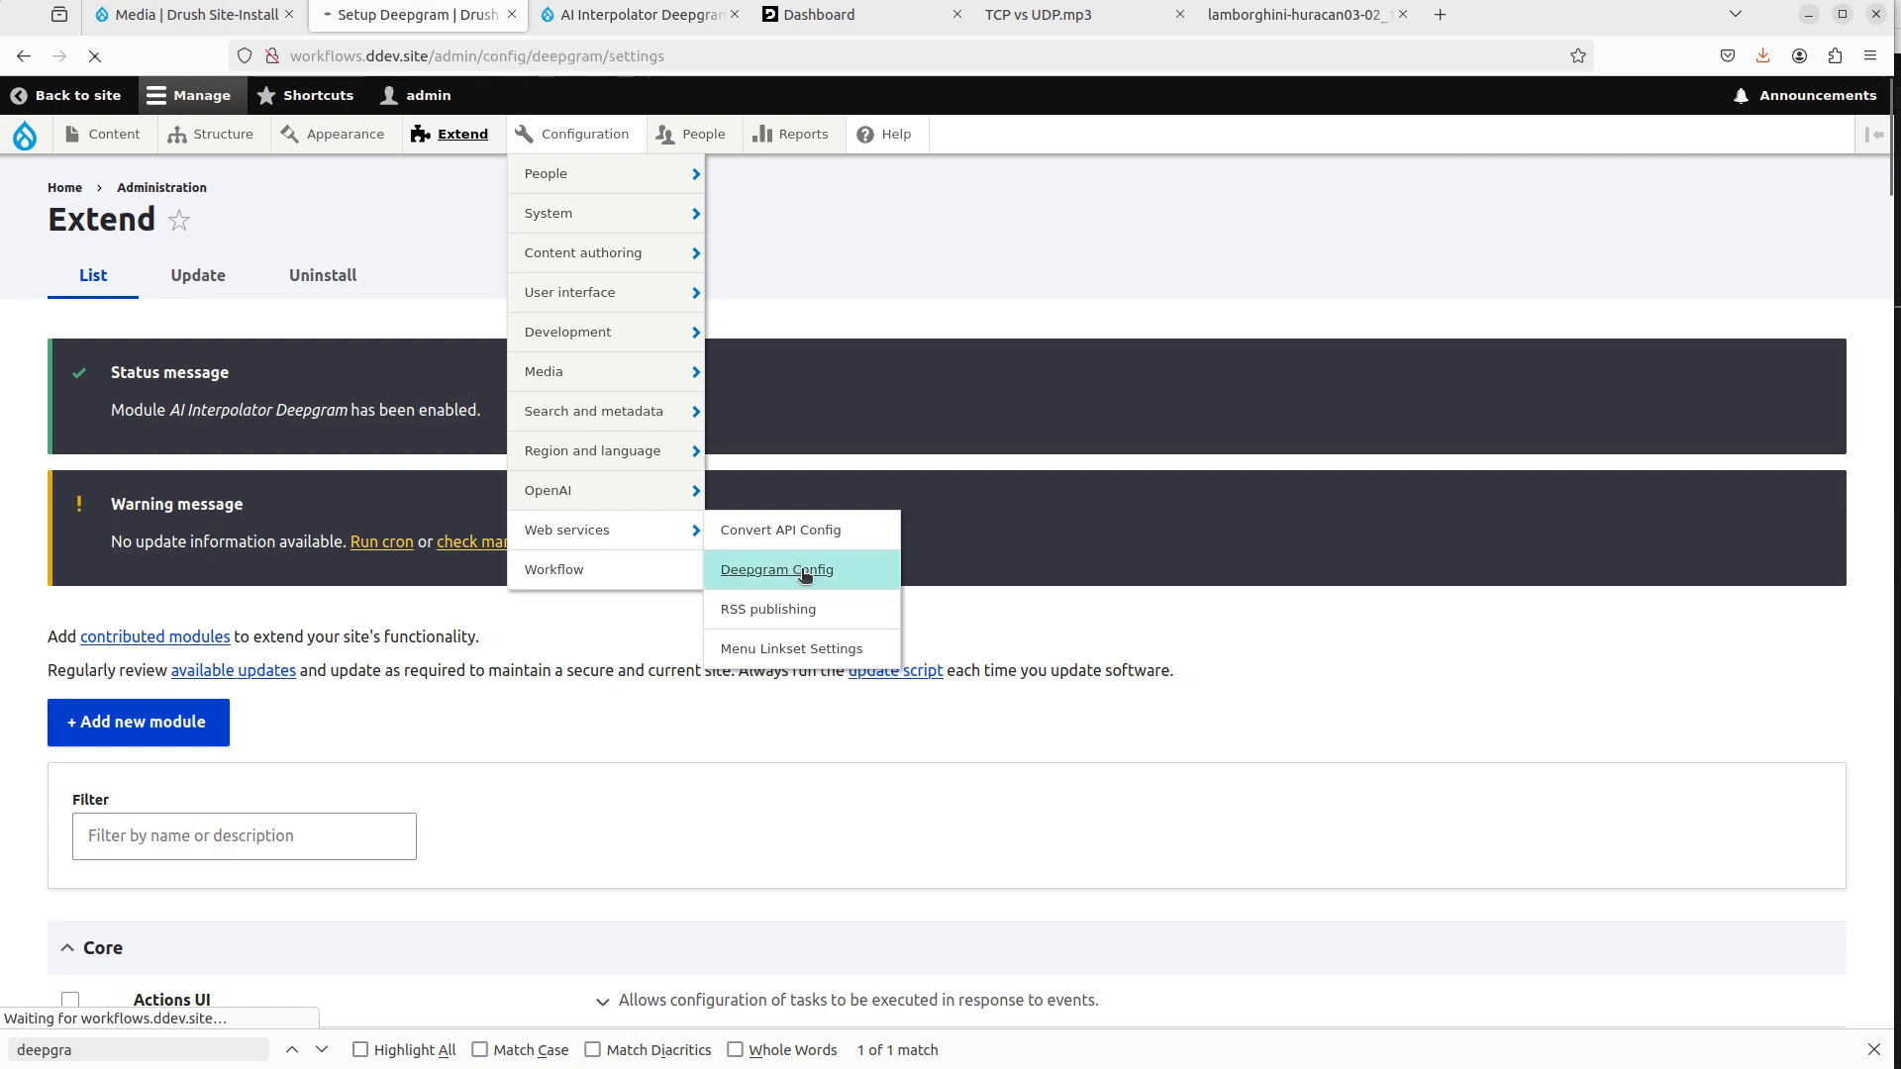
In the Deepgram console, create an API key named "Test API Key" with Owner permissions and an expiration date of March 20, 2024.
{"action": "left_click", "coordinate": [819, 13]}
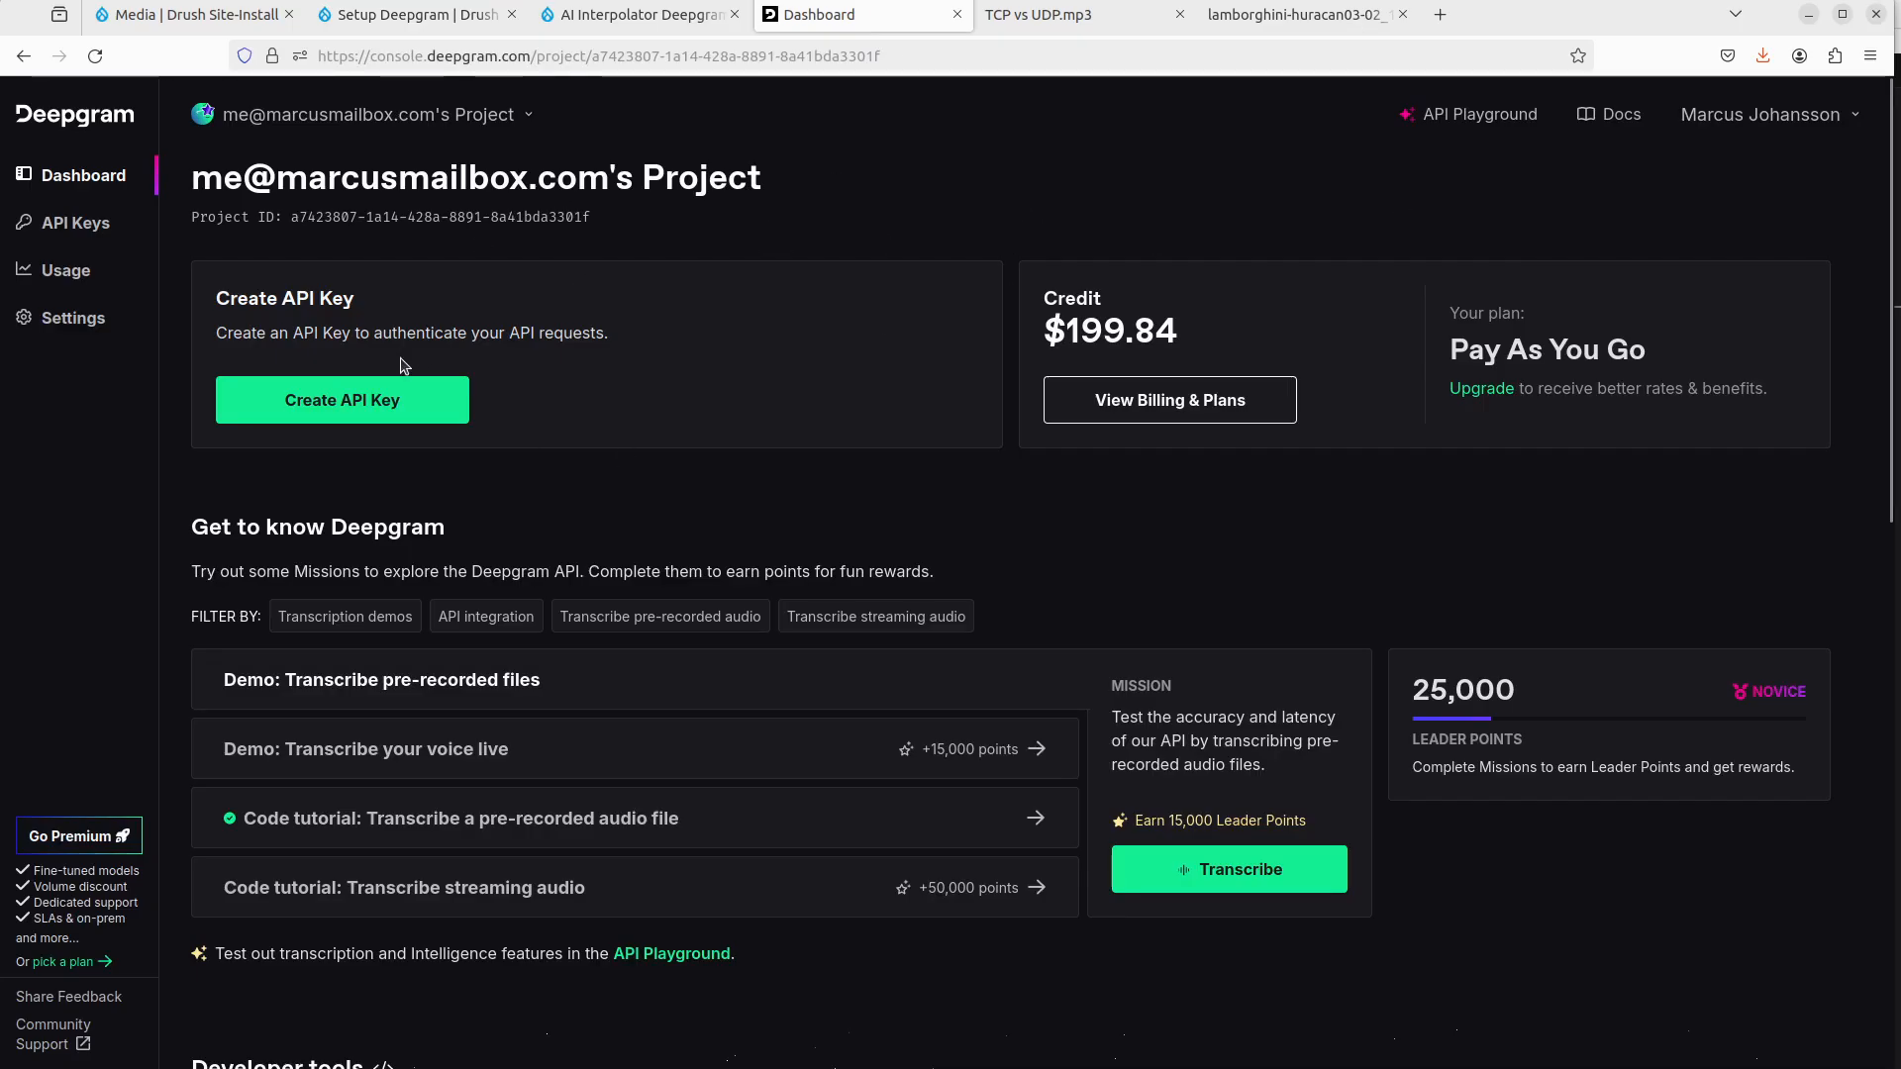
{"action": "left_click", "coordinate": [402, 408]}
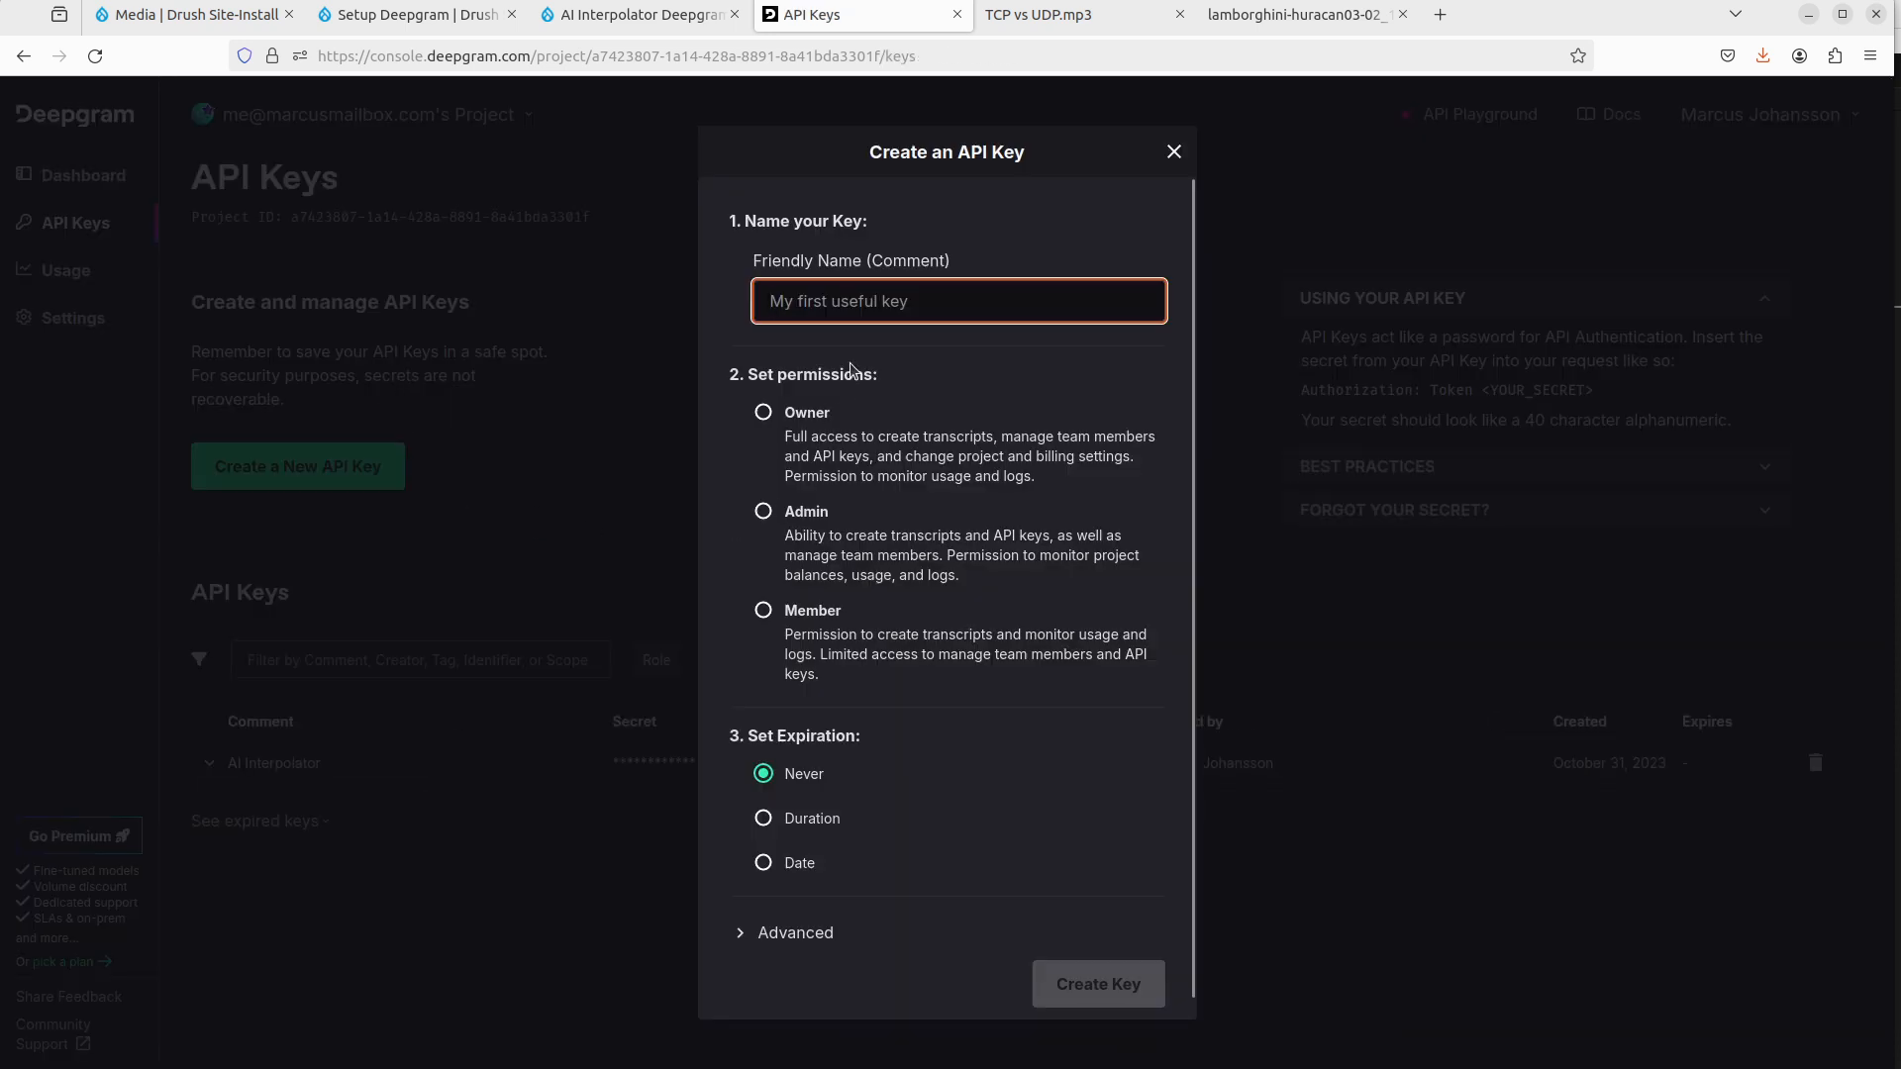
{"action": "type", "text": "Test API Key"}
{"action": "left_click", "coordinate": [776, 422]}
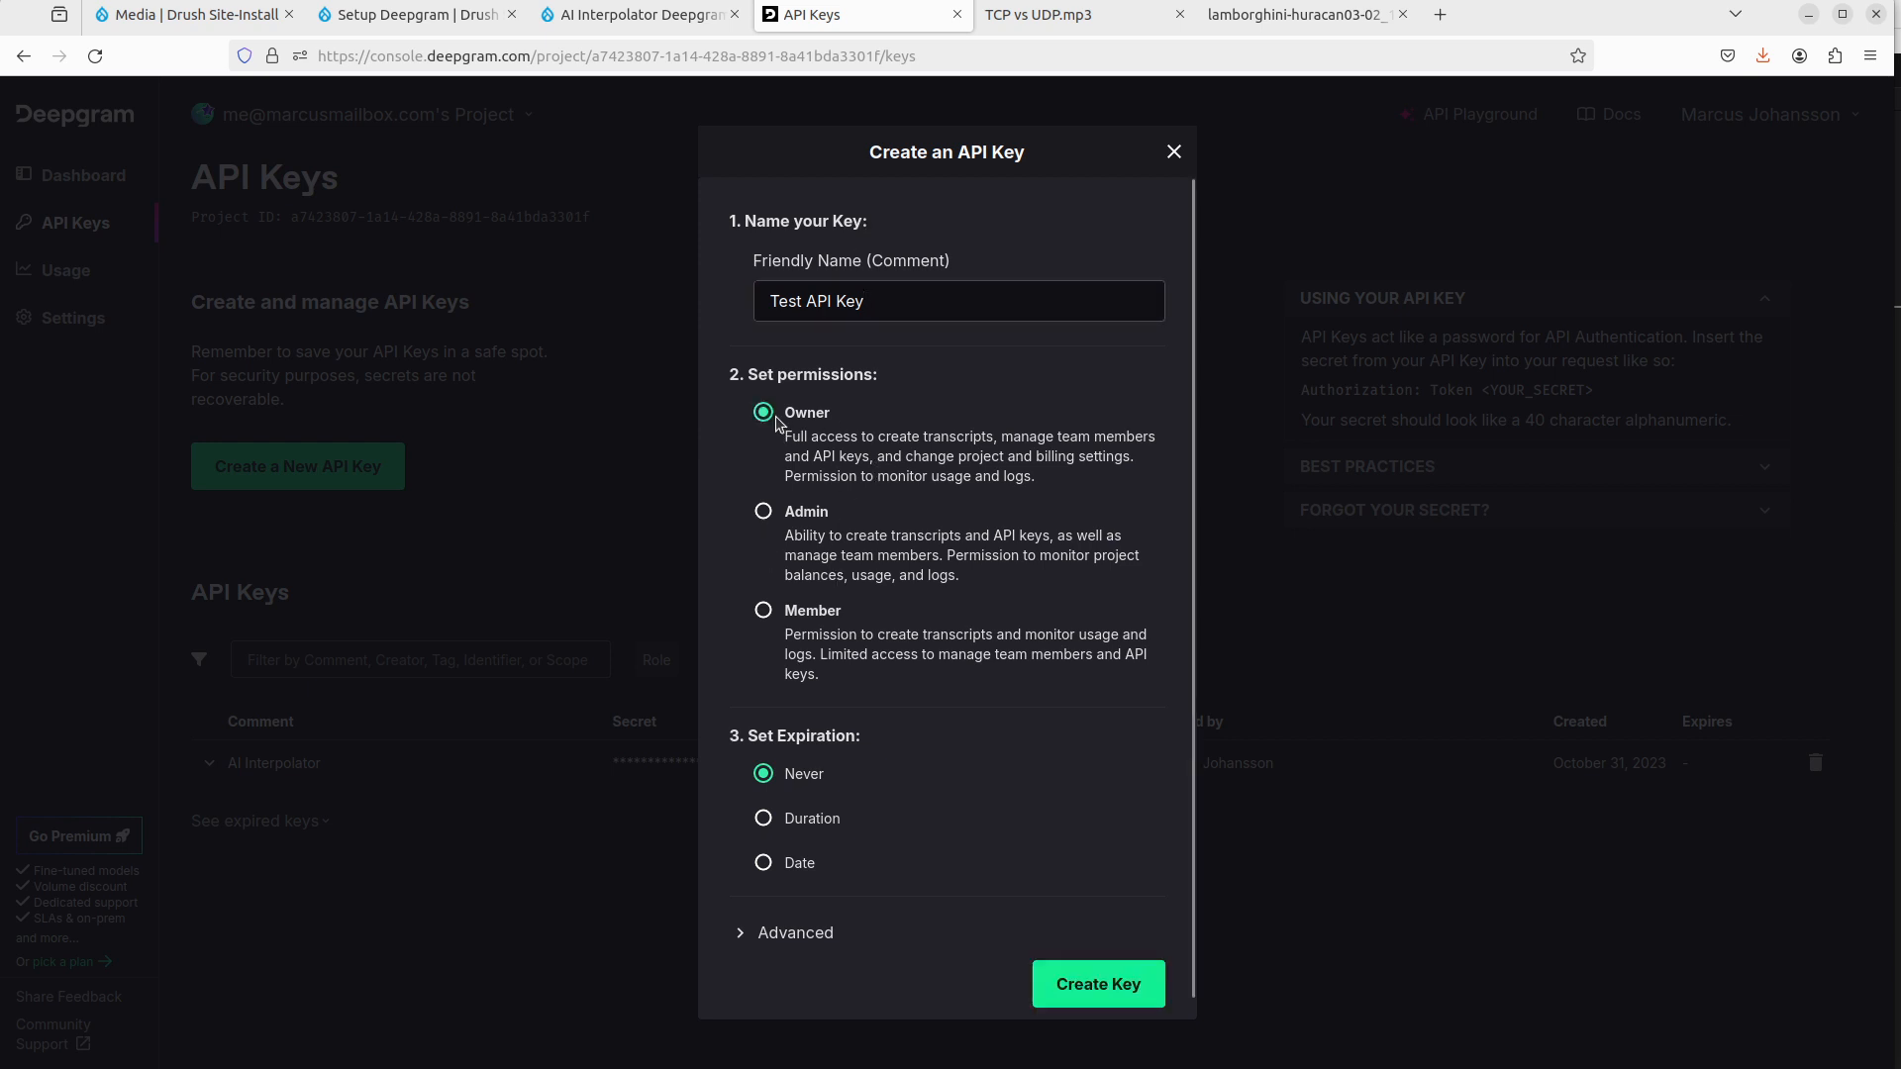
{"action": "scroll", "coordinate": [970, 726], "scroll_direction": "down", "scroll_amount": 1}
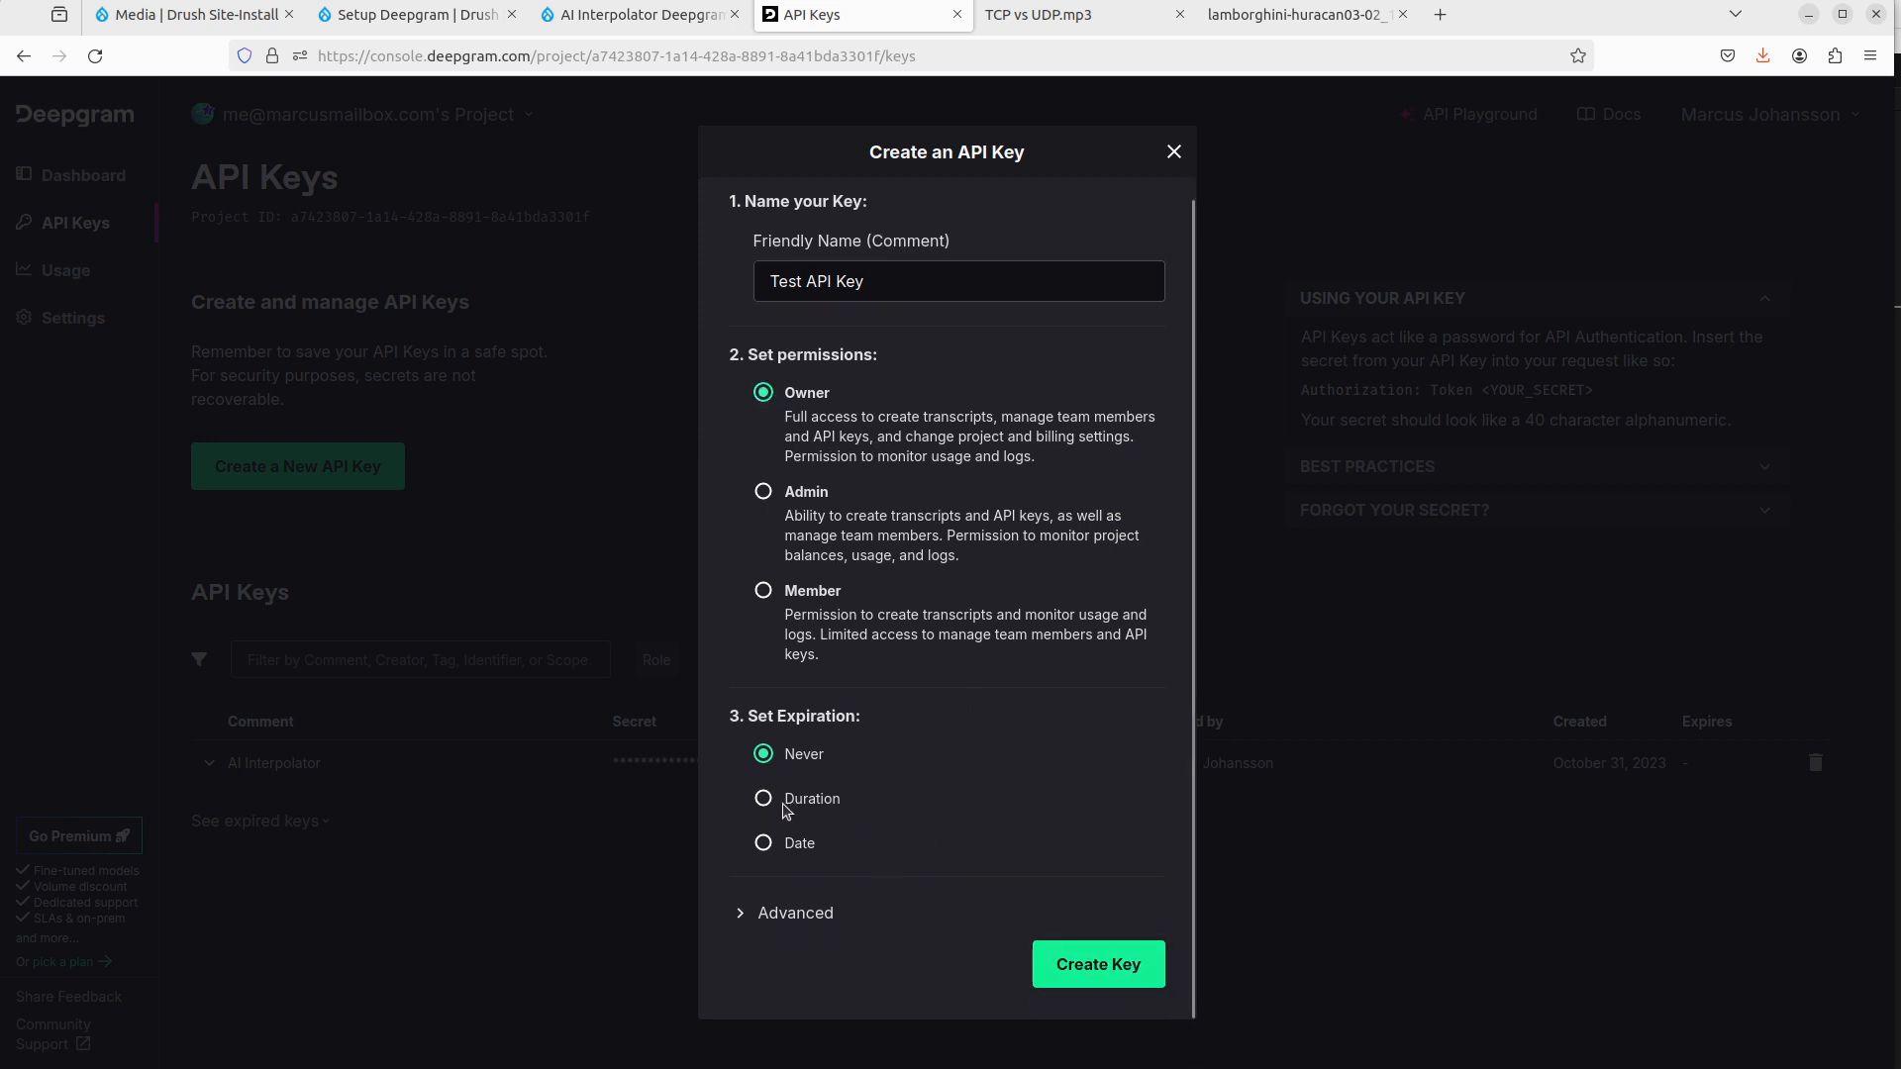
{"action": "left_click", "coordinate": [763, 844]}
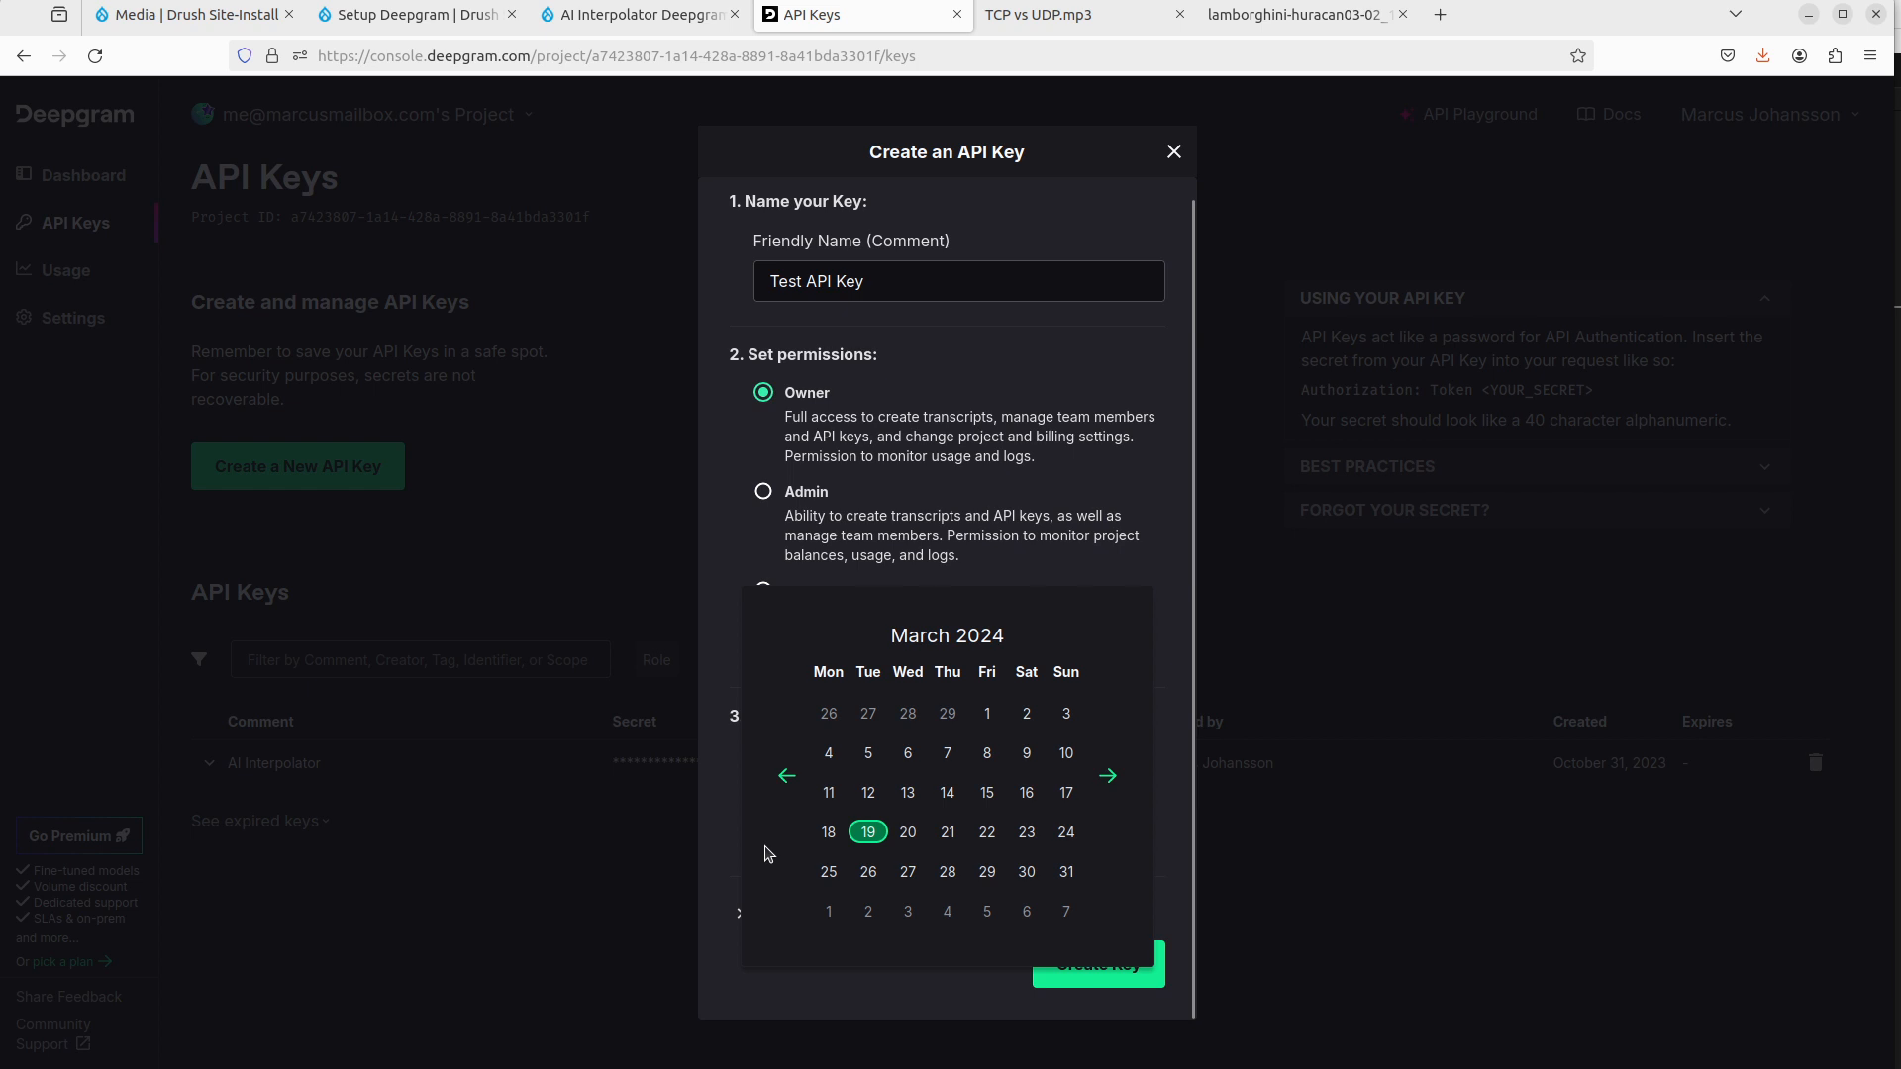
{"action": "left_click", "coordinate": [907, 833]}
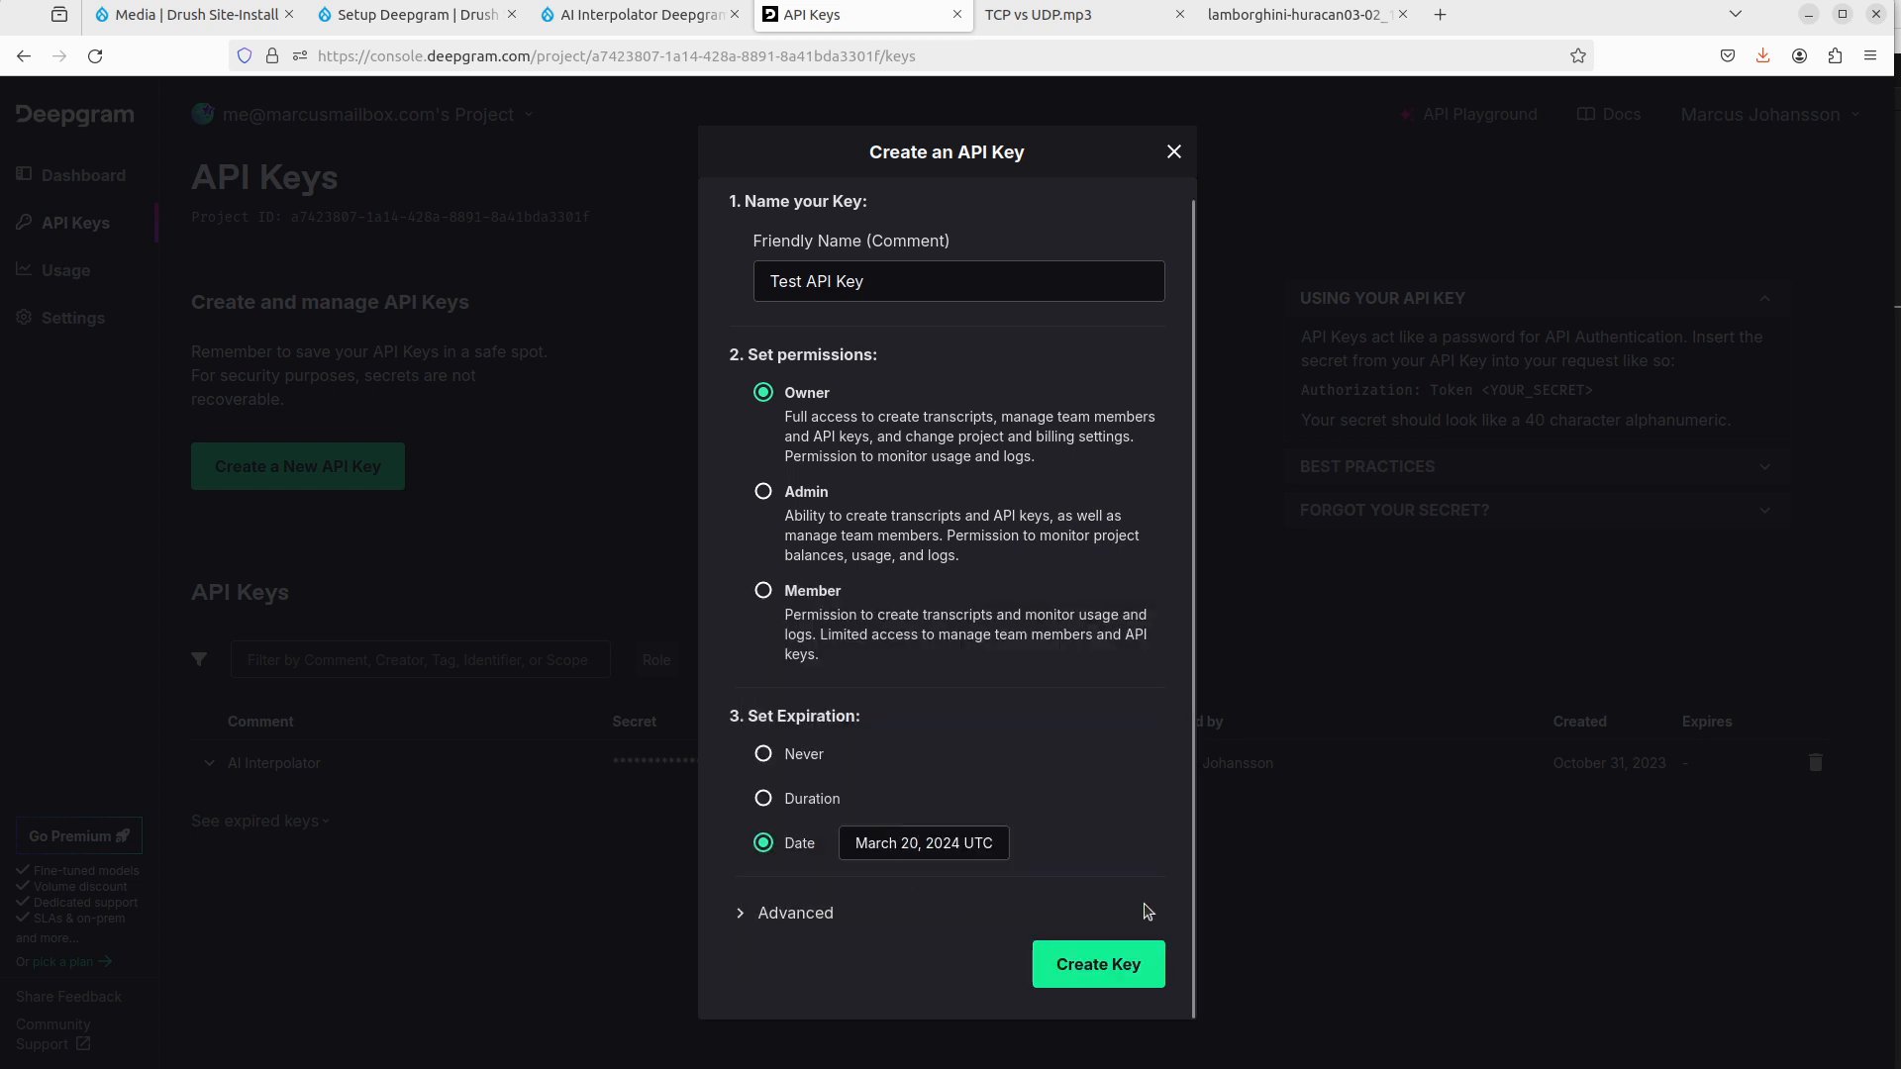
{"action": "left_click", "coordinate": [783, 913]}
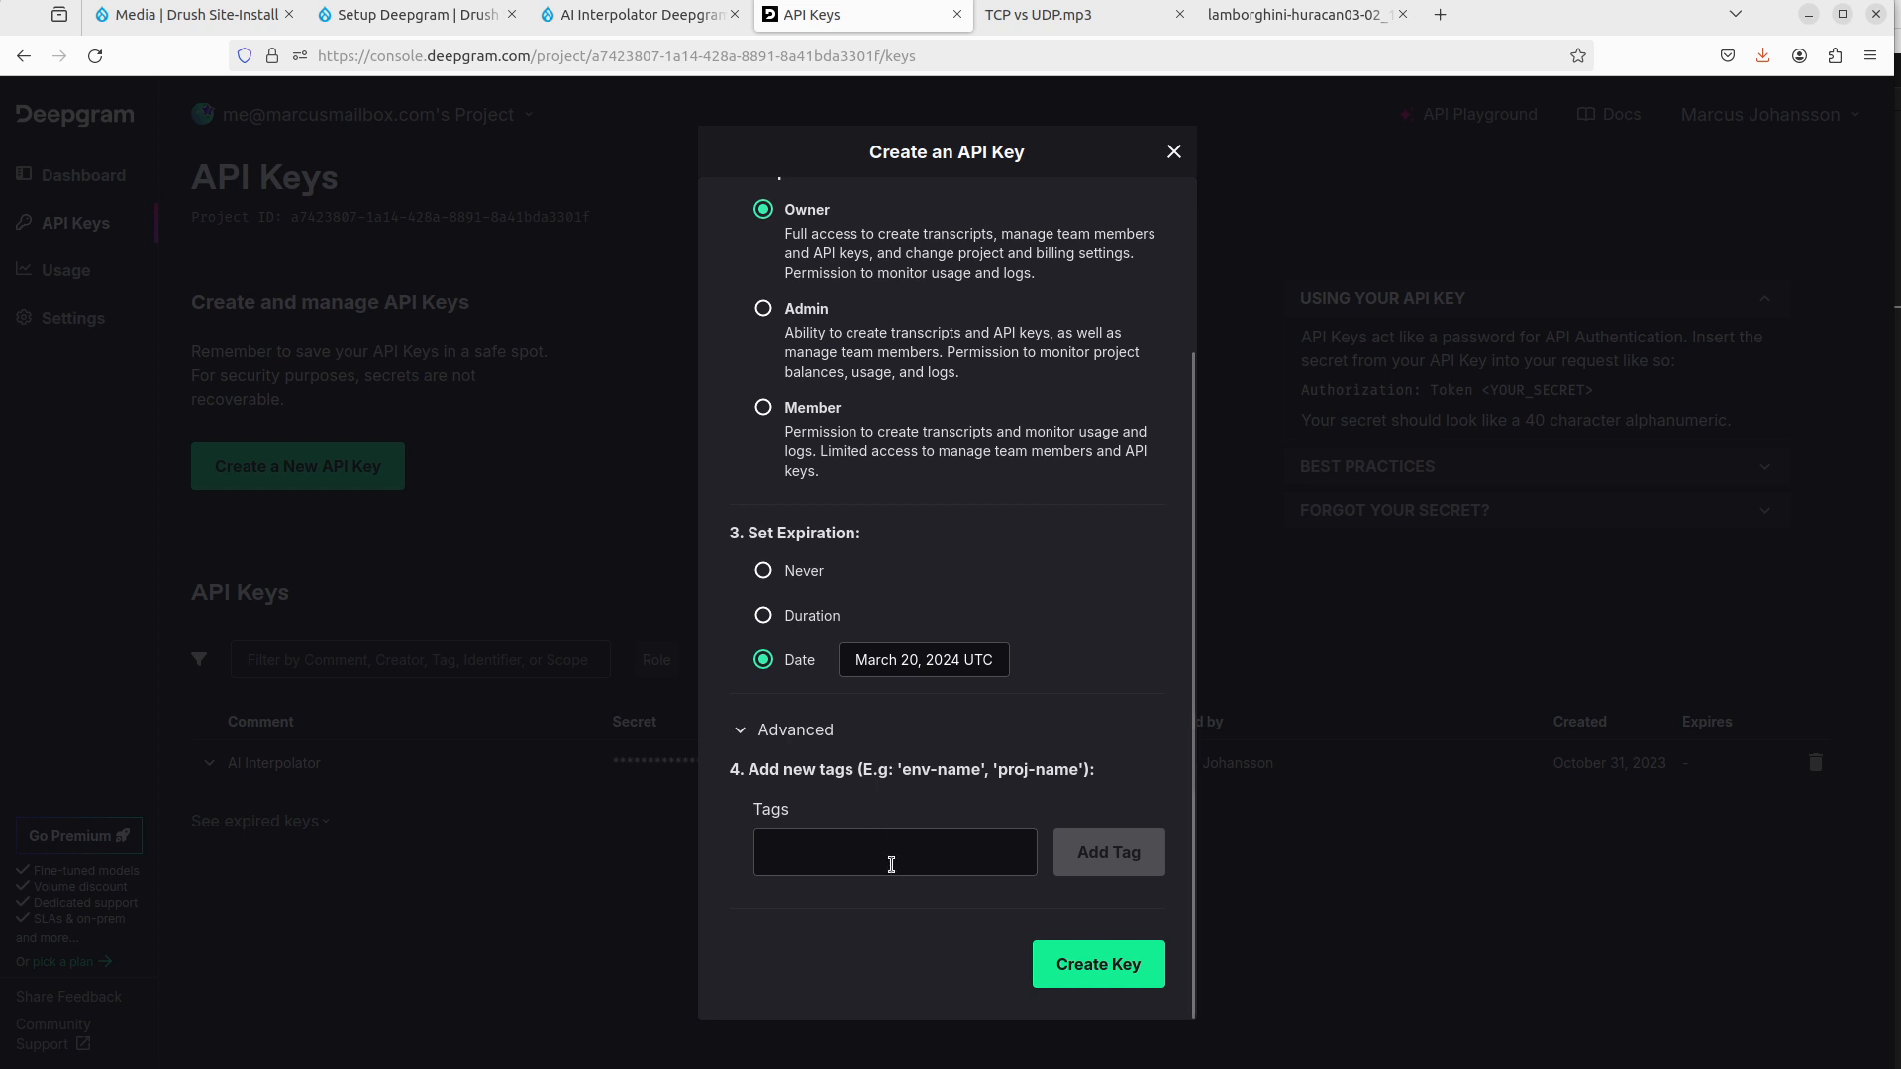
{"action": "left_click", "coordinate": [1107, 976]}
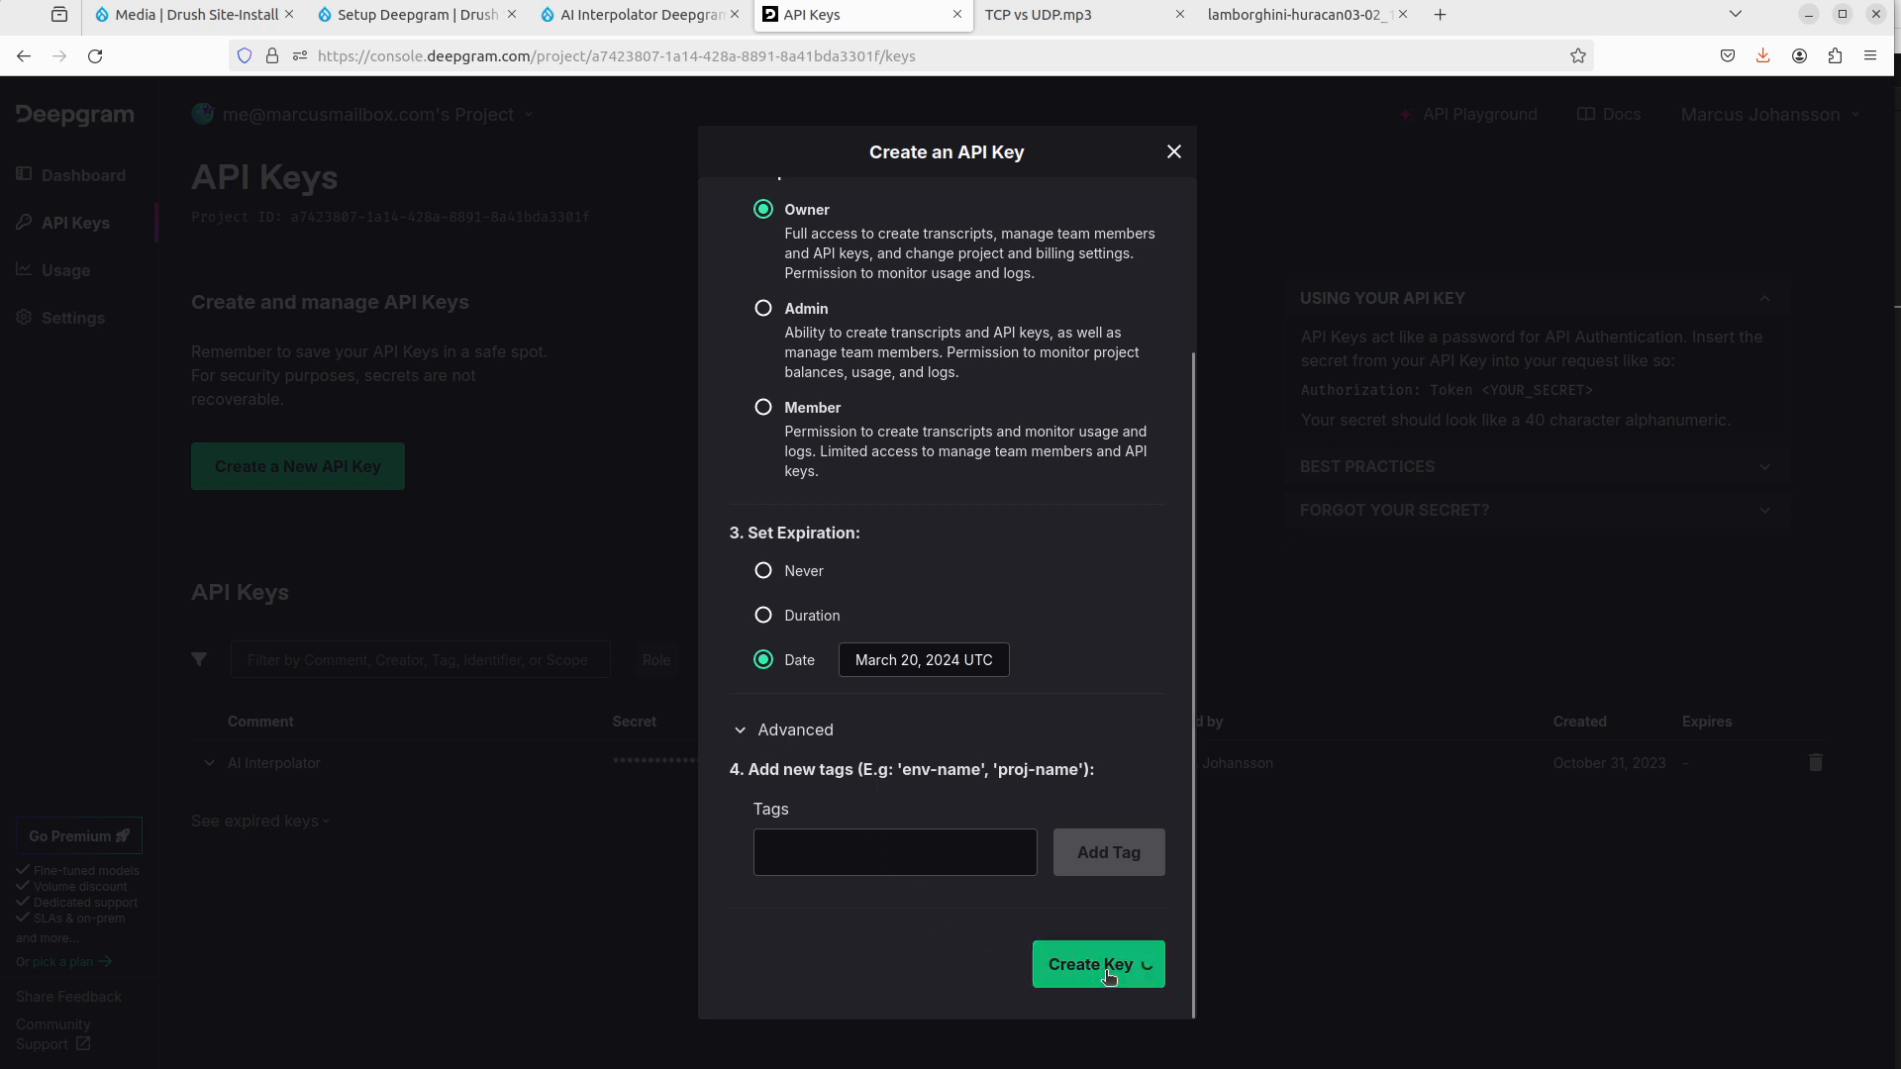
Copy the new key's secret, paste it as the Deepgram API Key on the Setup Deepgram page, and save the configuration.
{"action": "left_click", "coordinate": [1120, 529]}
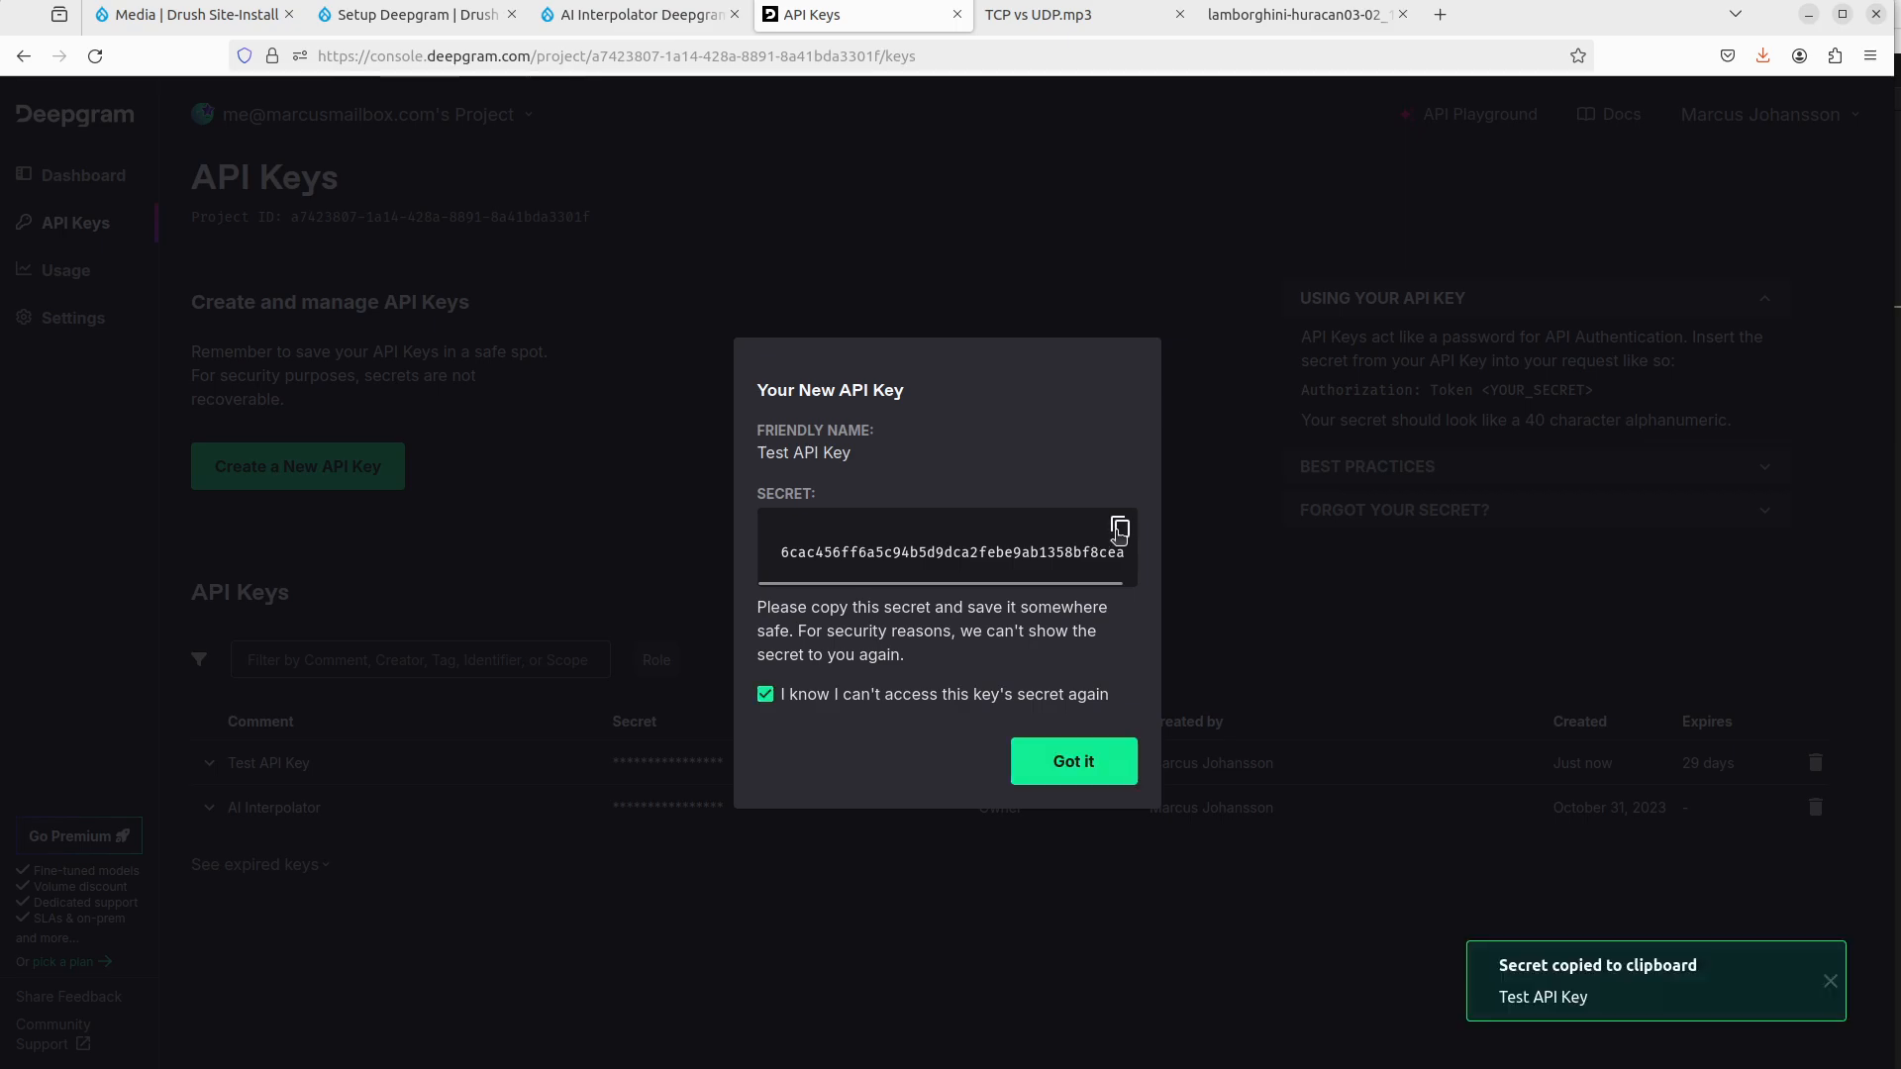
{"action": "key", "text": "ctrl+Page_Up"}
{"action": "key", "text": "ctrl+Page_Up"}
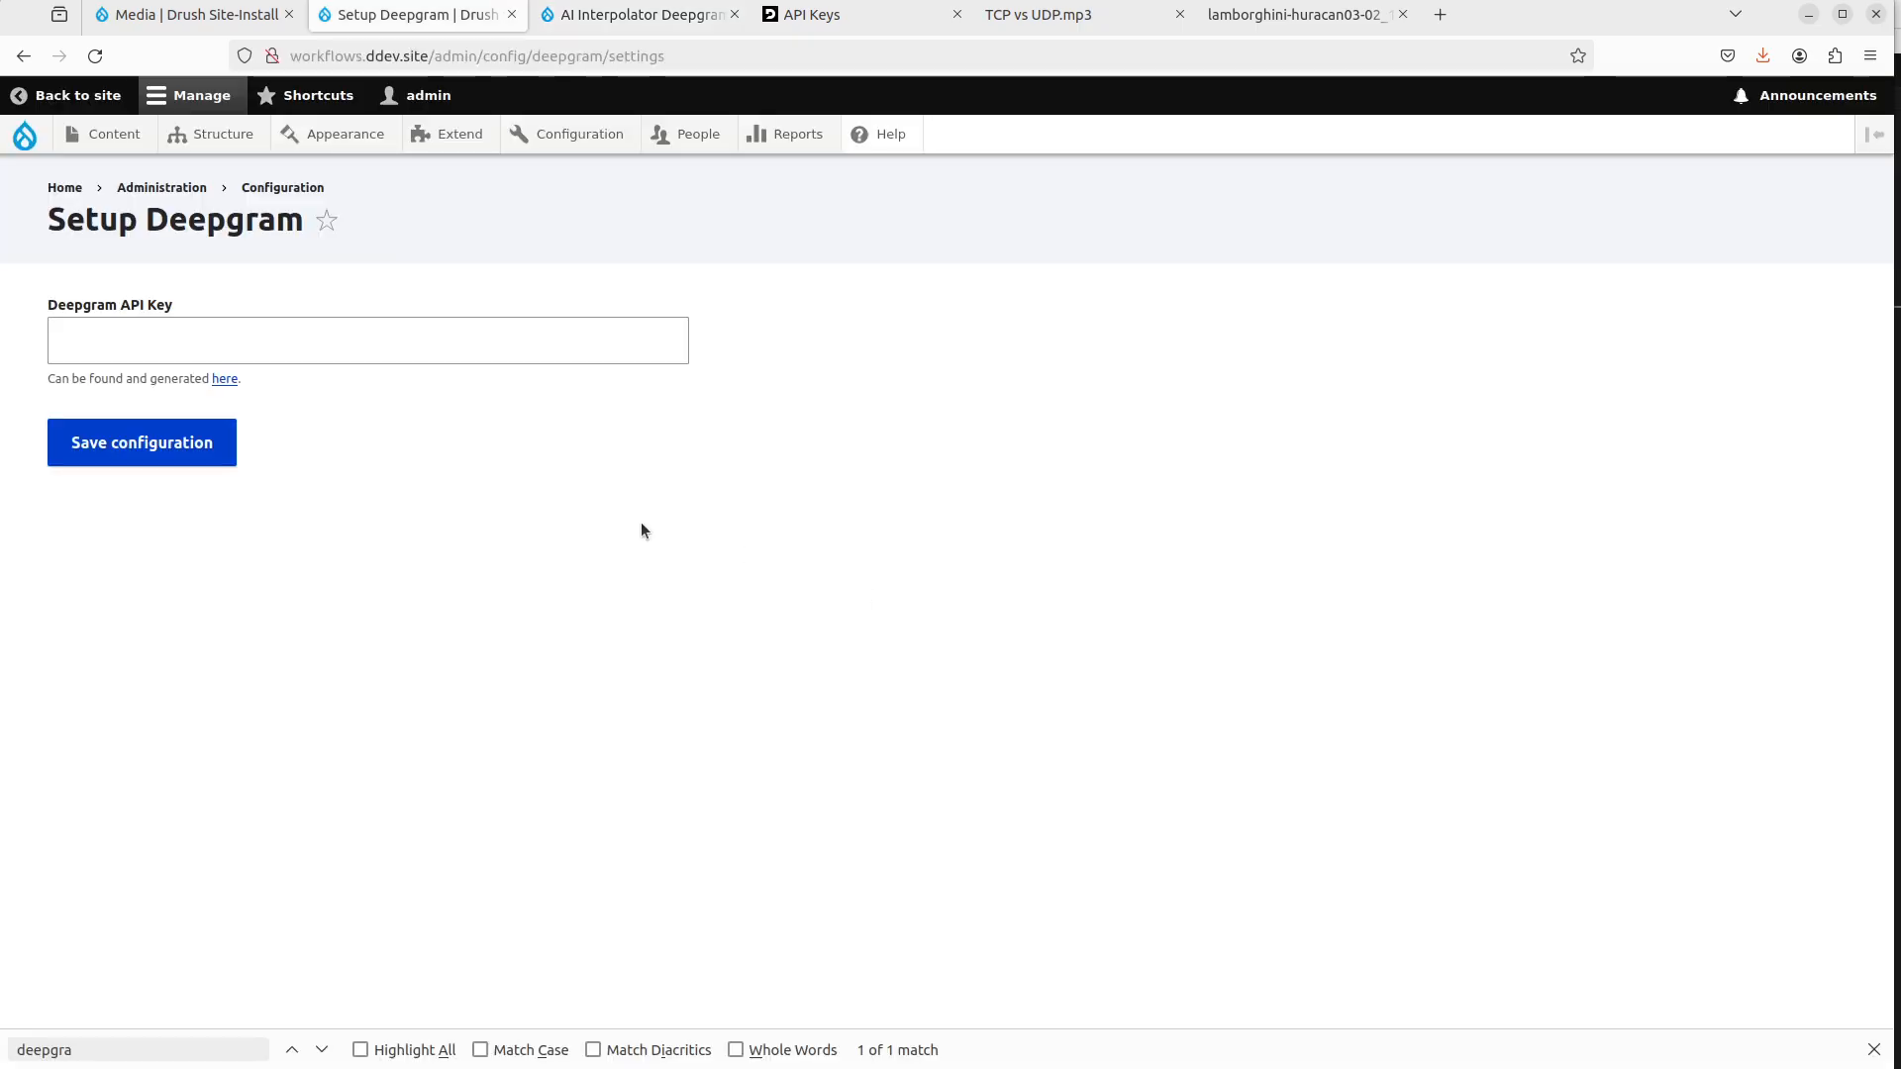
{"action": "left_click", "coordinate": [470, 358]}
{"action": "key", "text": "ctrl+v"}
{"action": "left_click", "coordinate": [154, 451]}
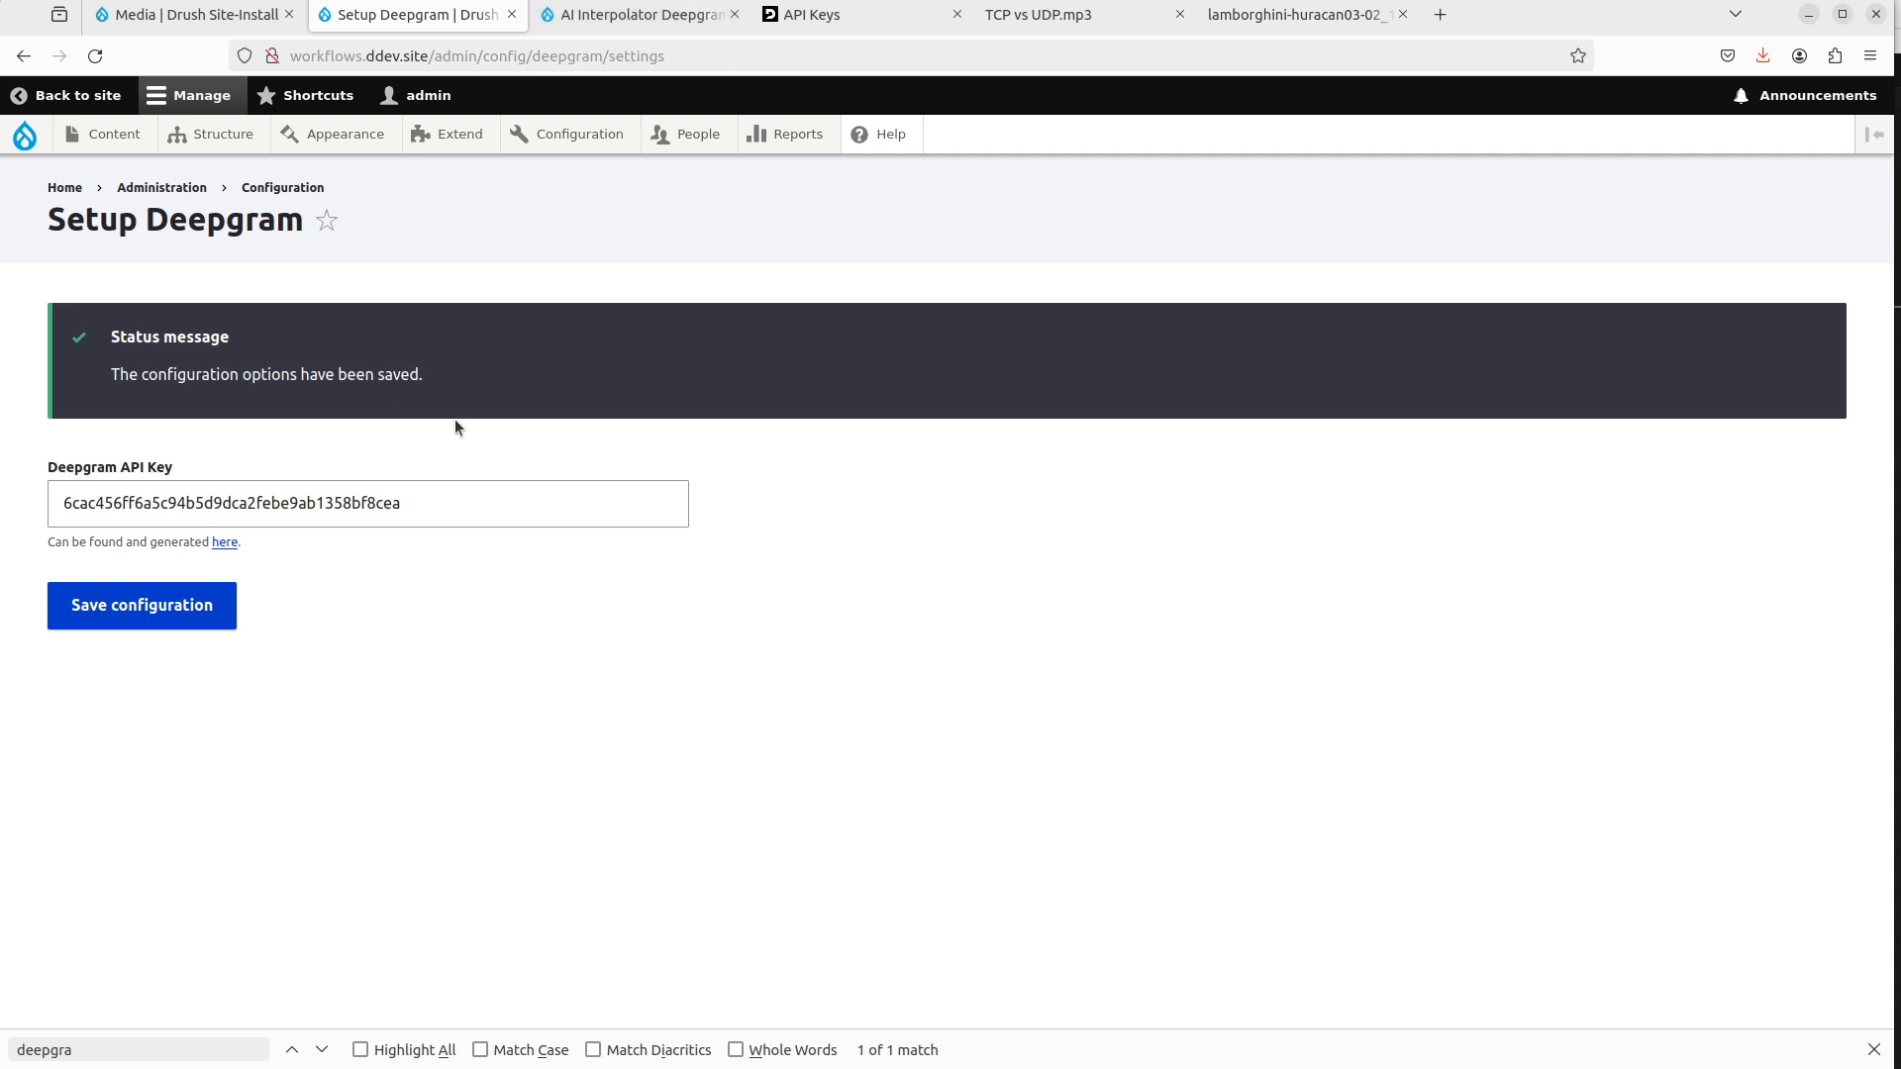
Close the AI Interpolator Deepgram project, Deepgram API Keys and Setup Deepgram pages.
{"action": "left_click", "coordinate": [734, 14]}
{"action": "left_click", "coordinate": [734, 14]}
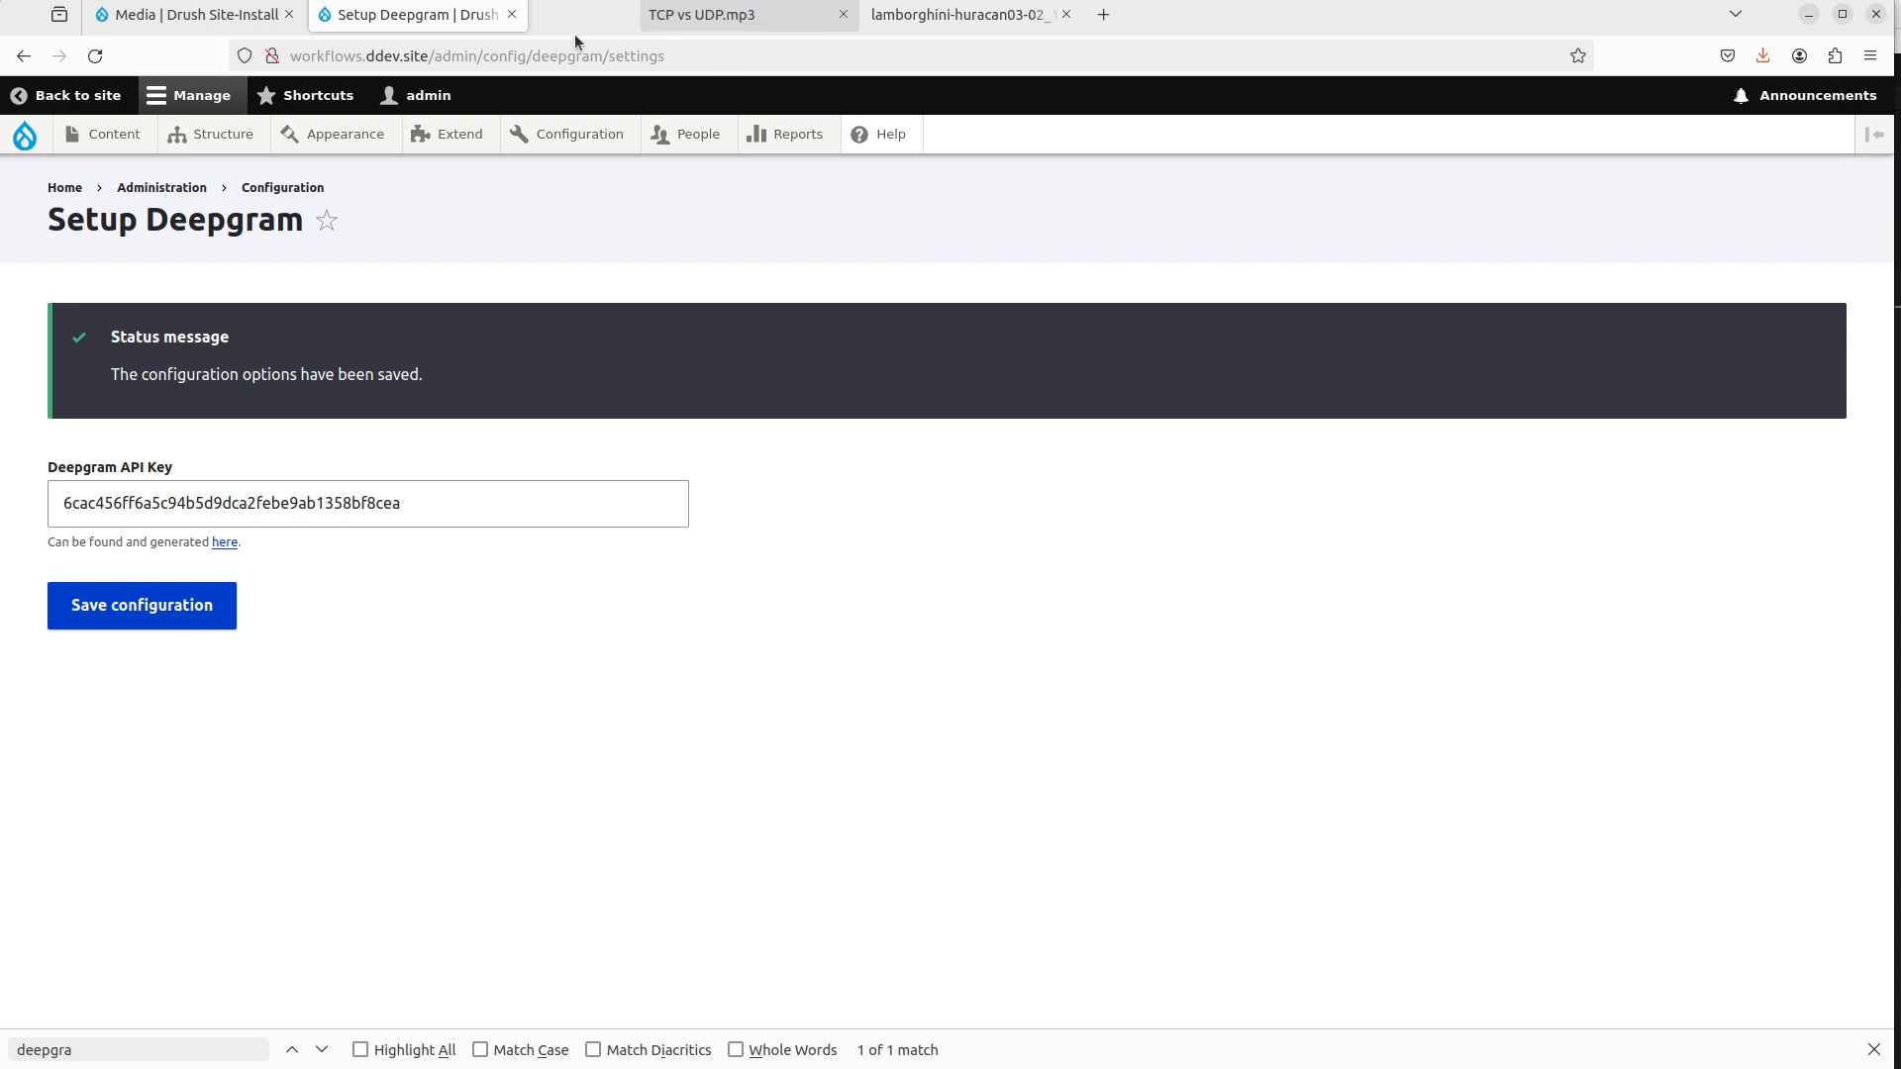
{"action": "key", "text": "ctrl+w"}
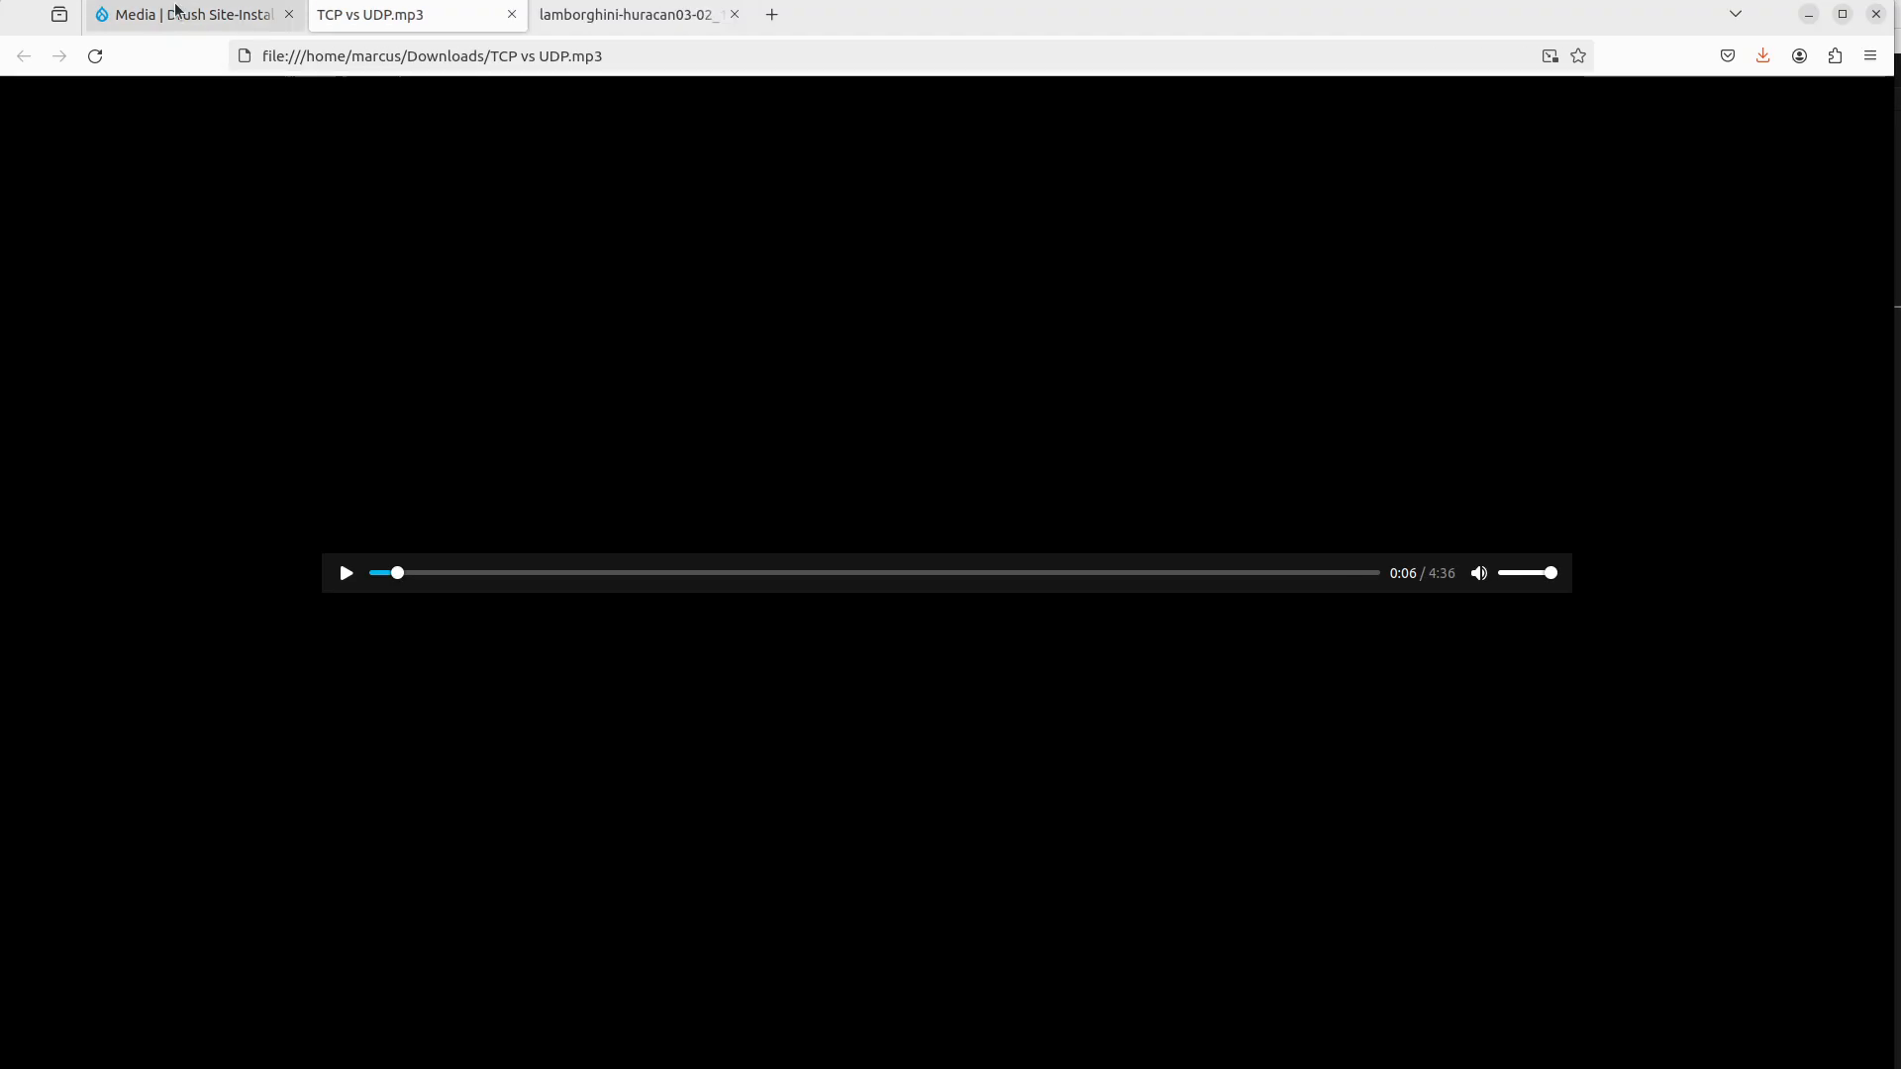
Add an Audio media item using TCP vs UDP.mp3 from the Downloads folder and save it.
{"action": "left_click", "coordinate": [176, 10]}
{"action": "mouse_move", "coordinate": [234, 144]}
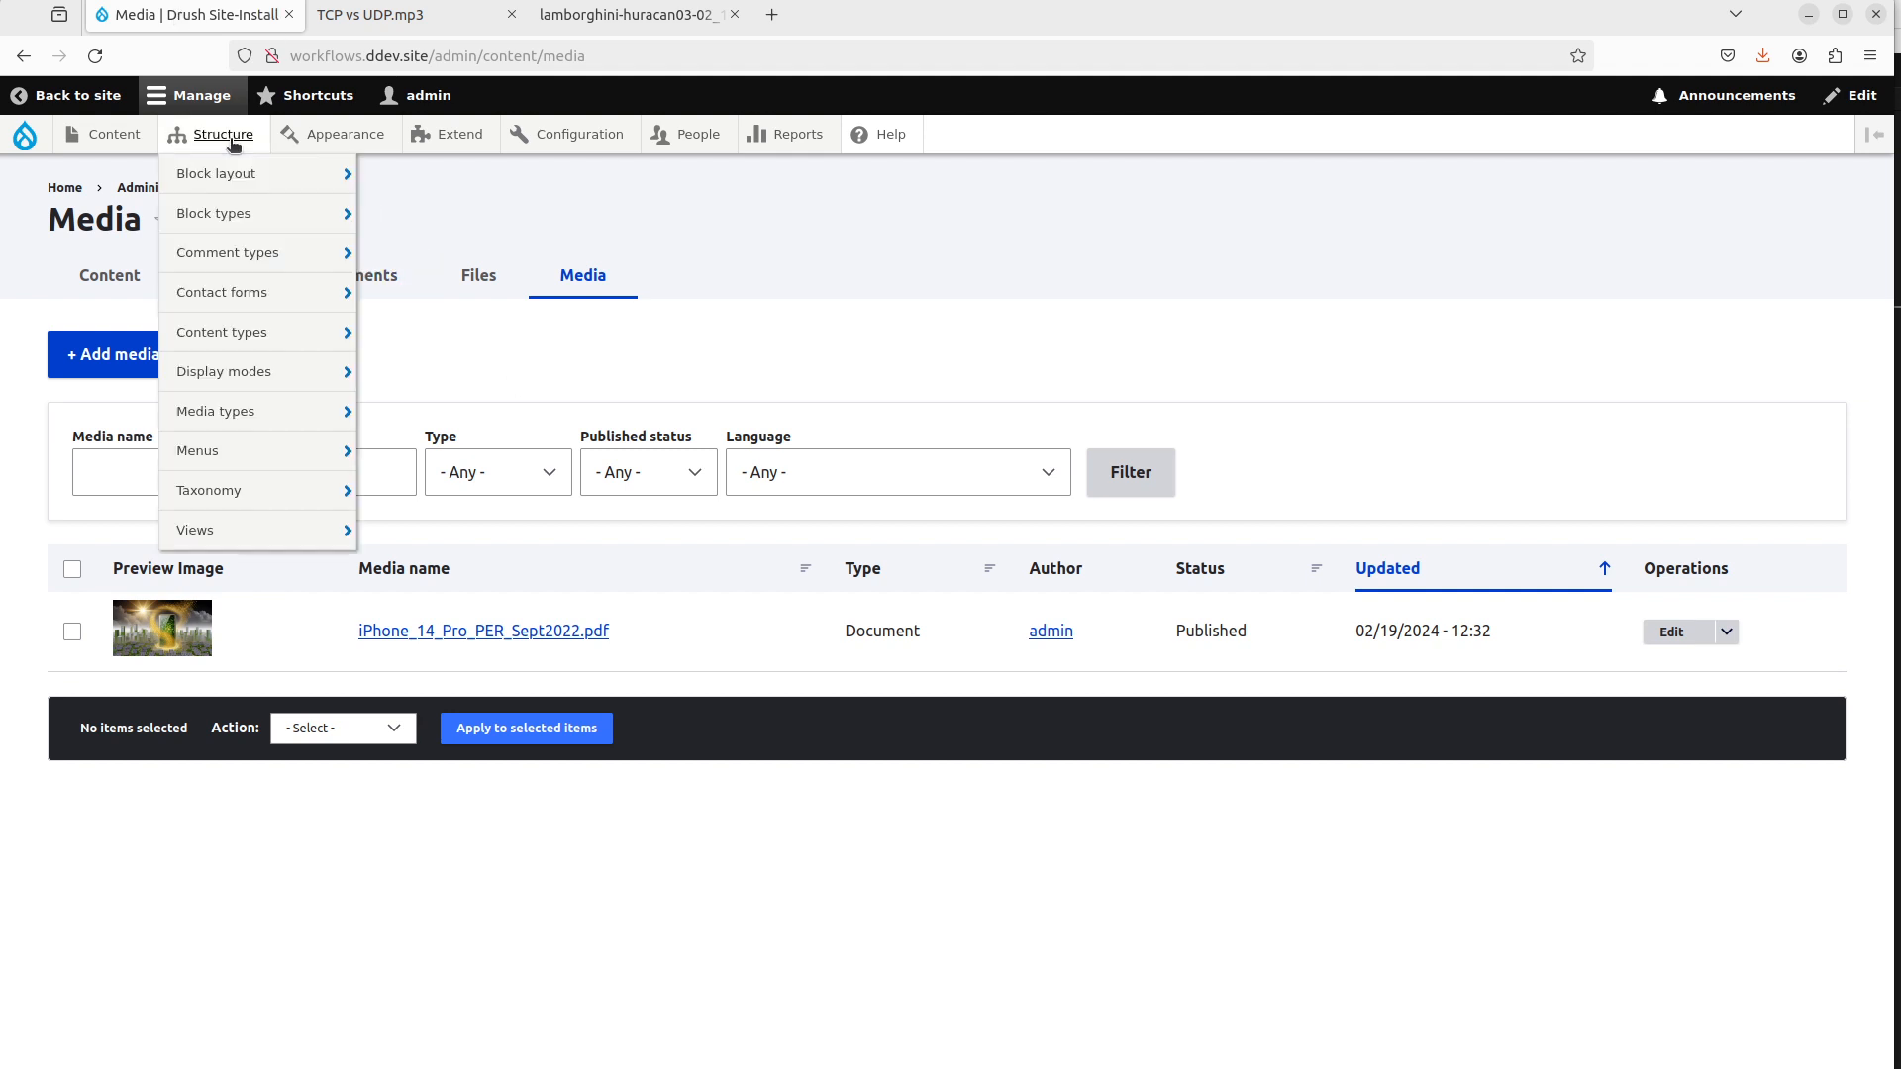
{"action": "mouse_move", "coordinate": [267, 418]}
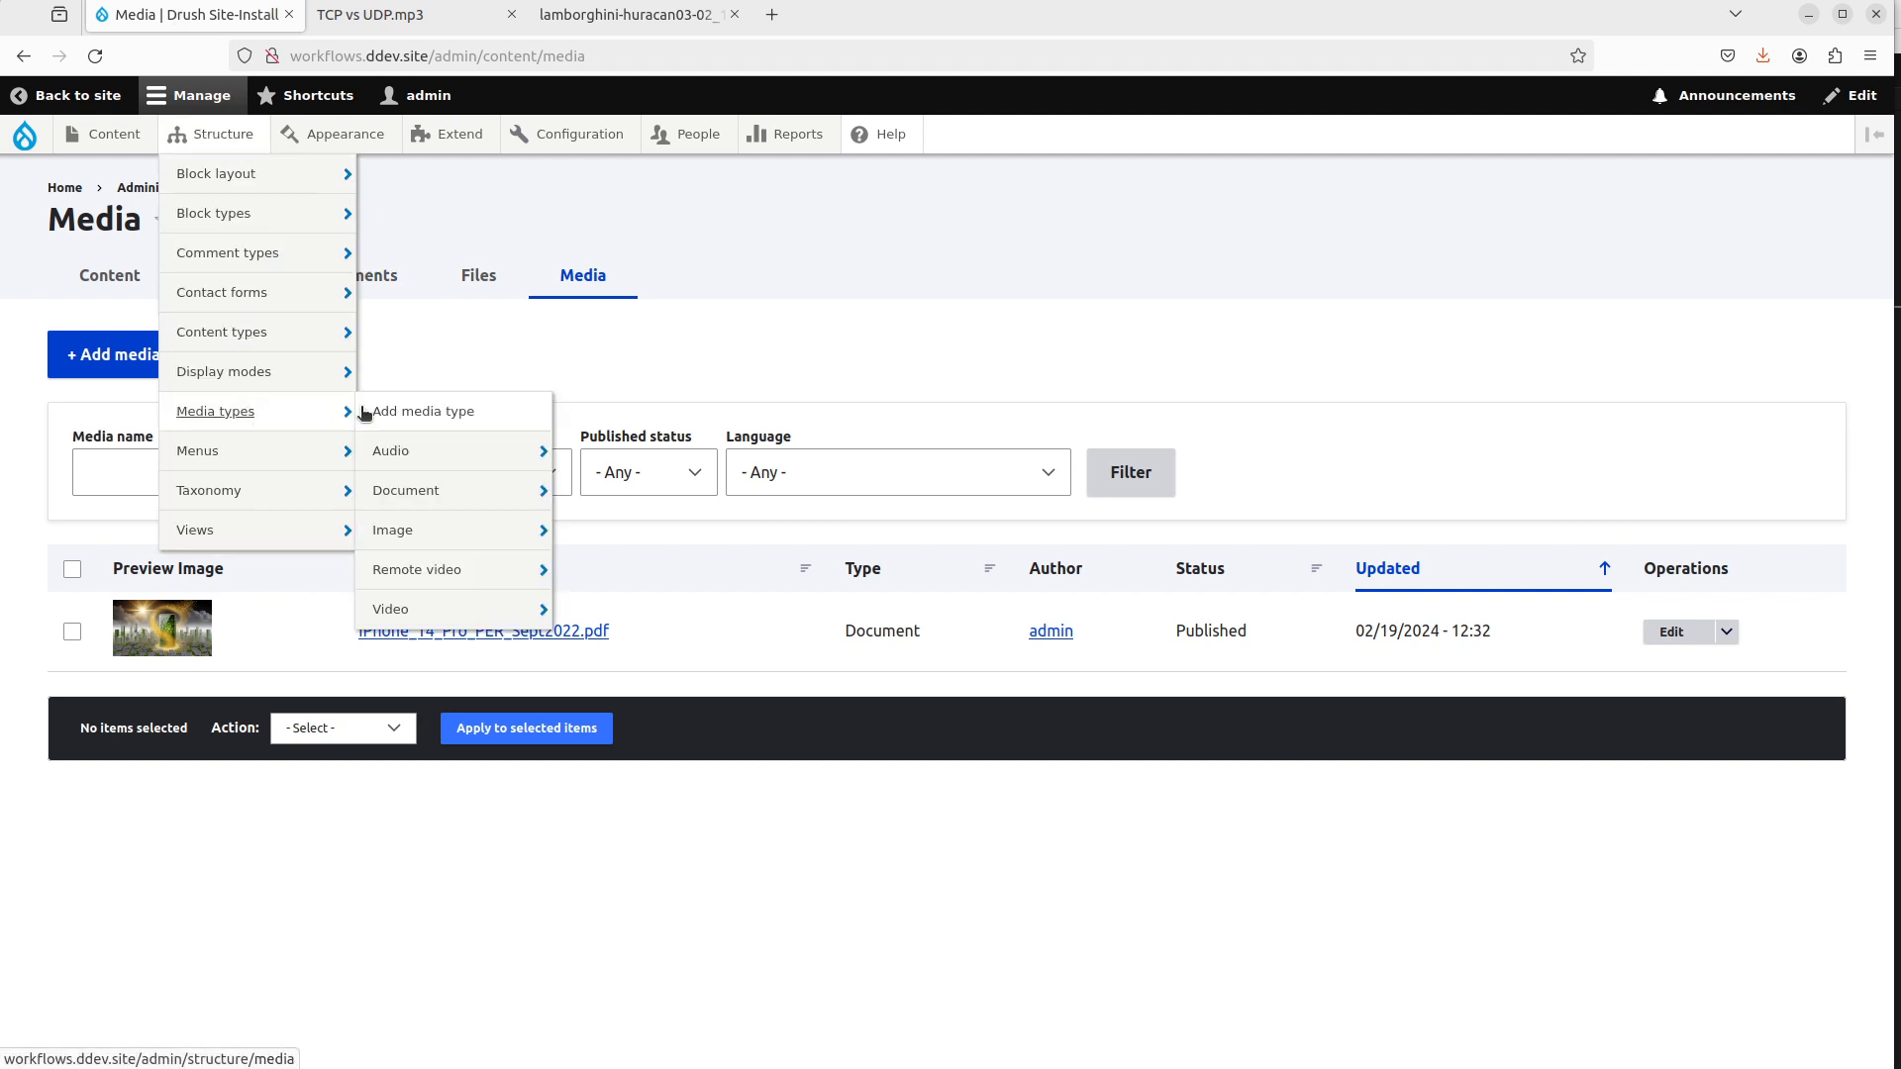
{"action": "mouse_move", "coordinate": [439, 453]}
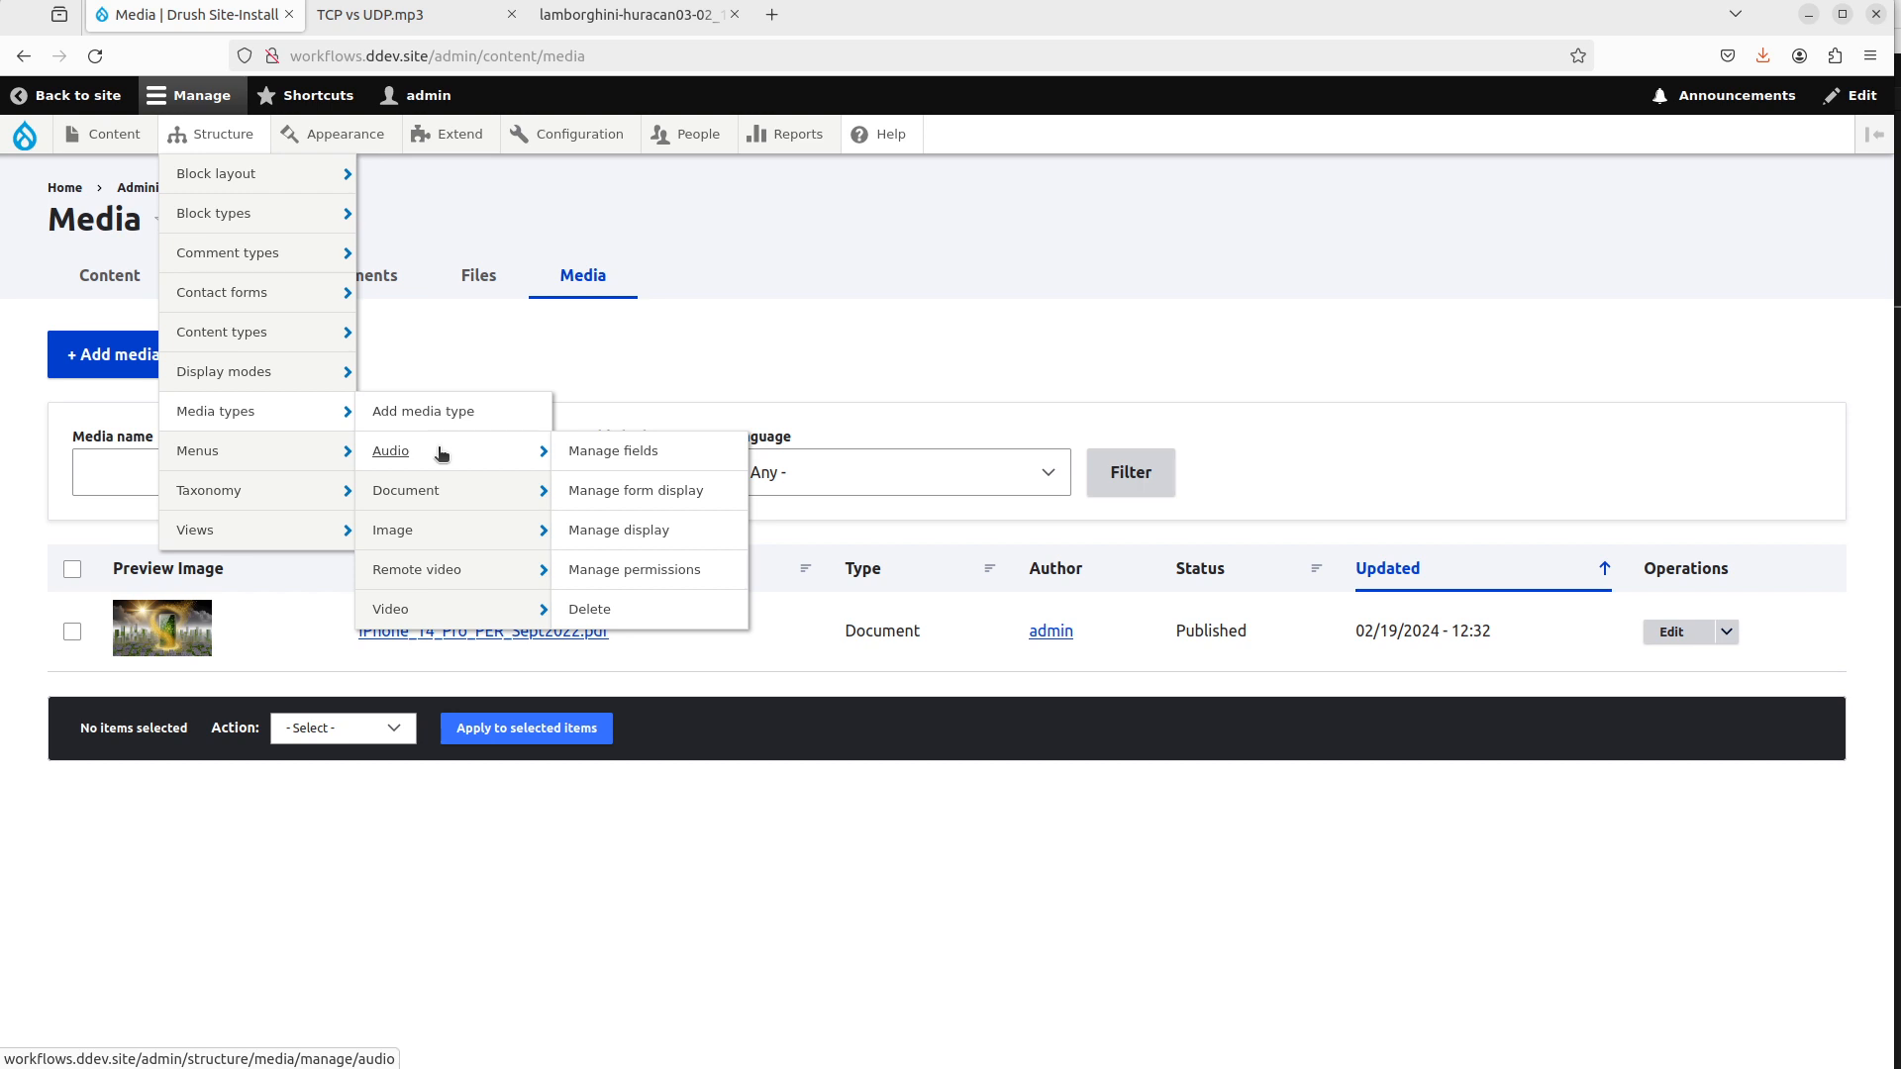
{"action": "left_click", "coordinate": [143, 373]}
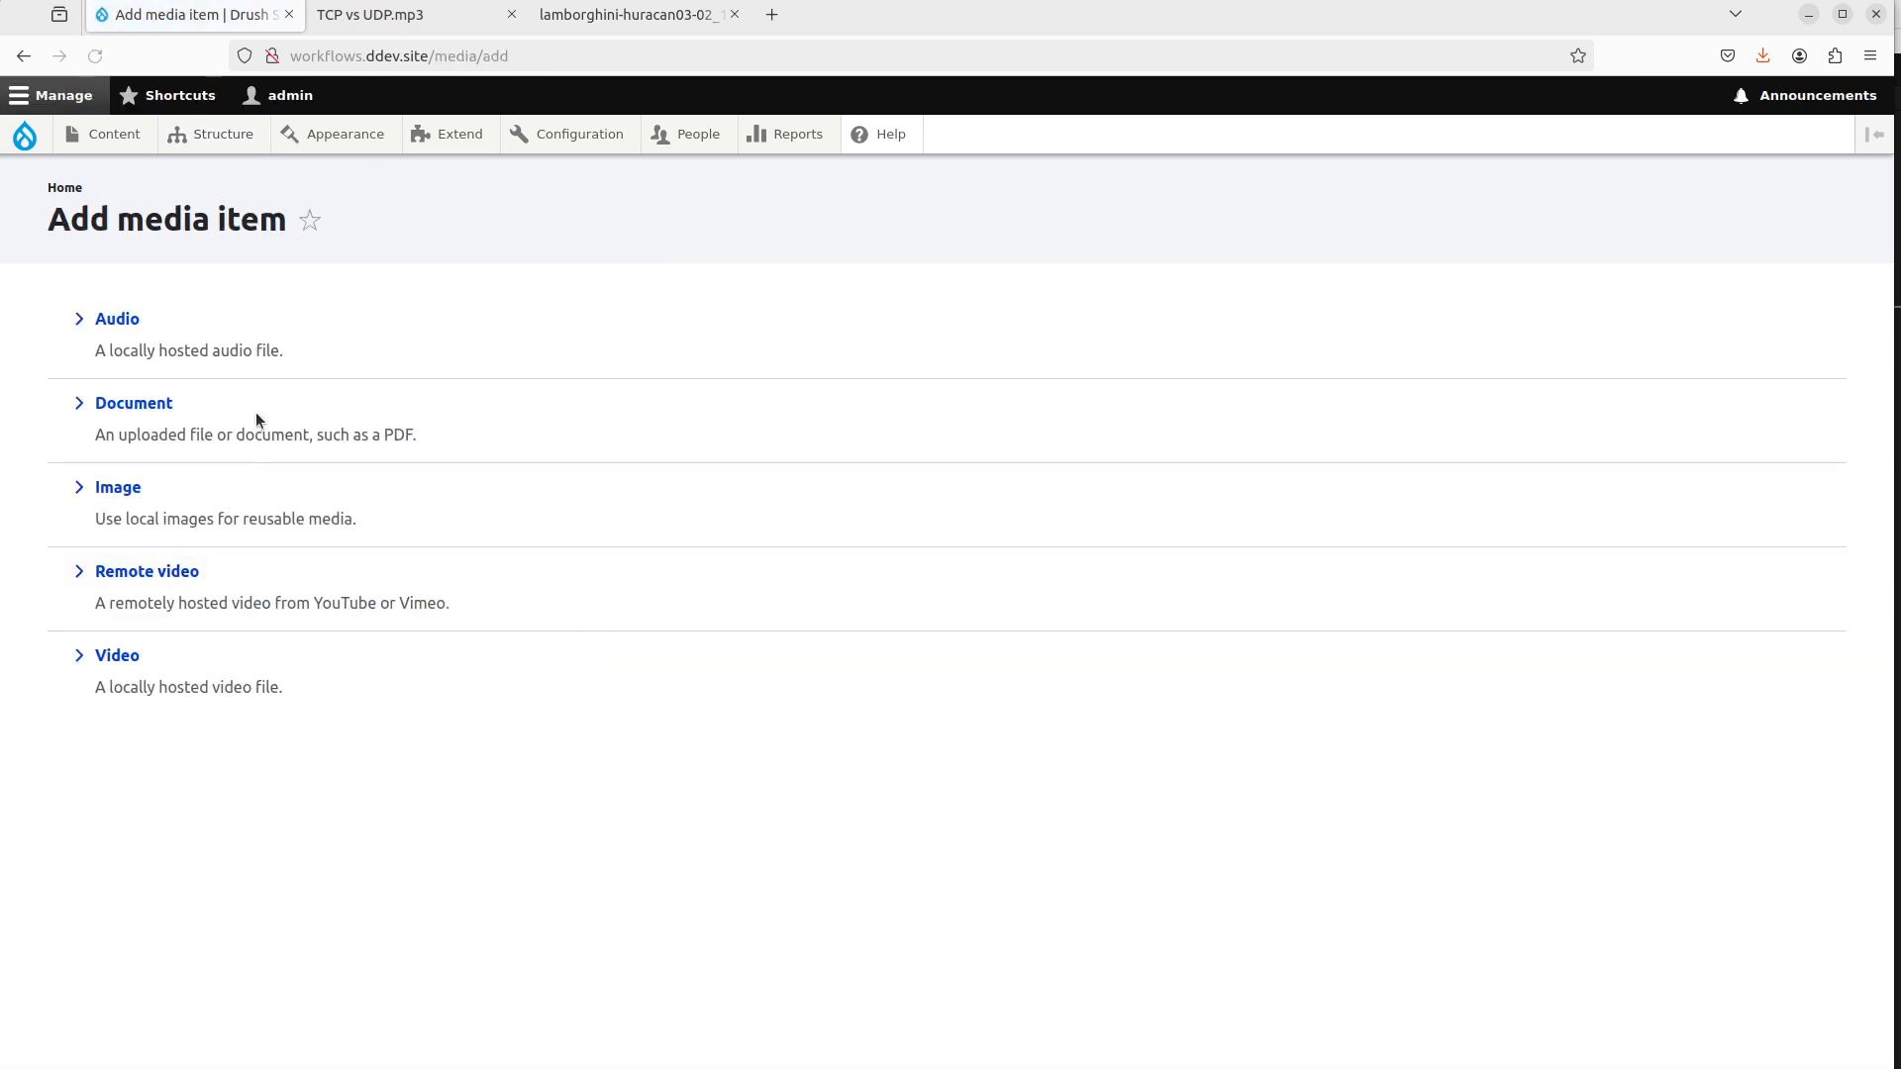
{"action": "left_click", "coordinate": [119, 319]}
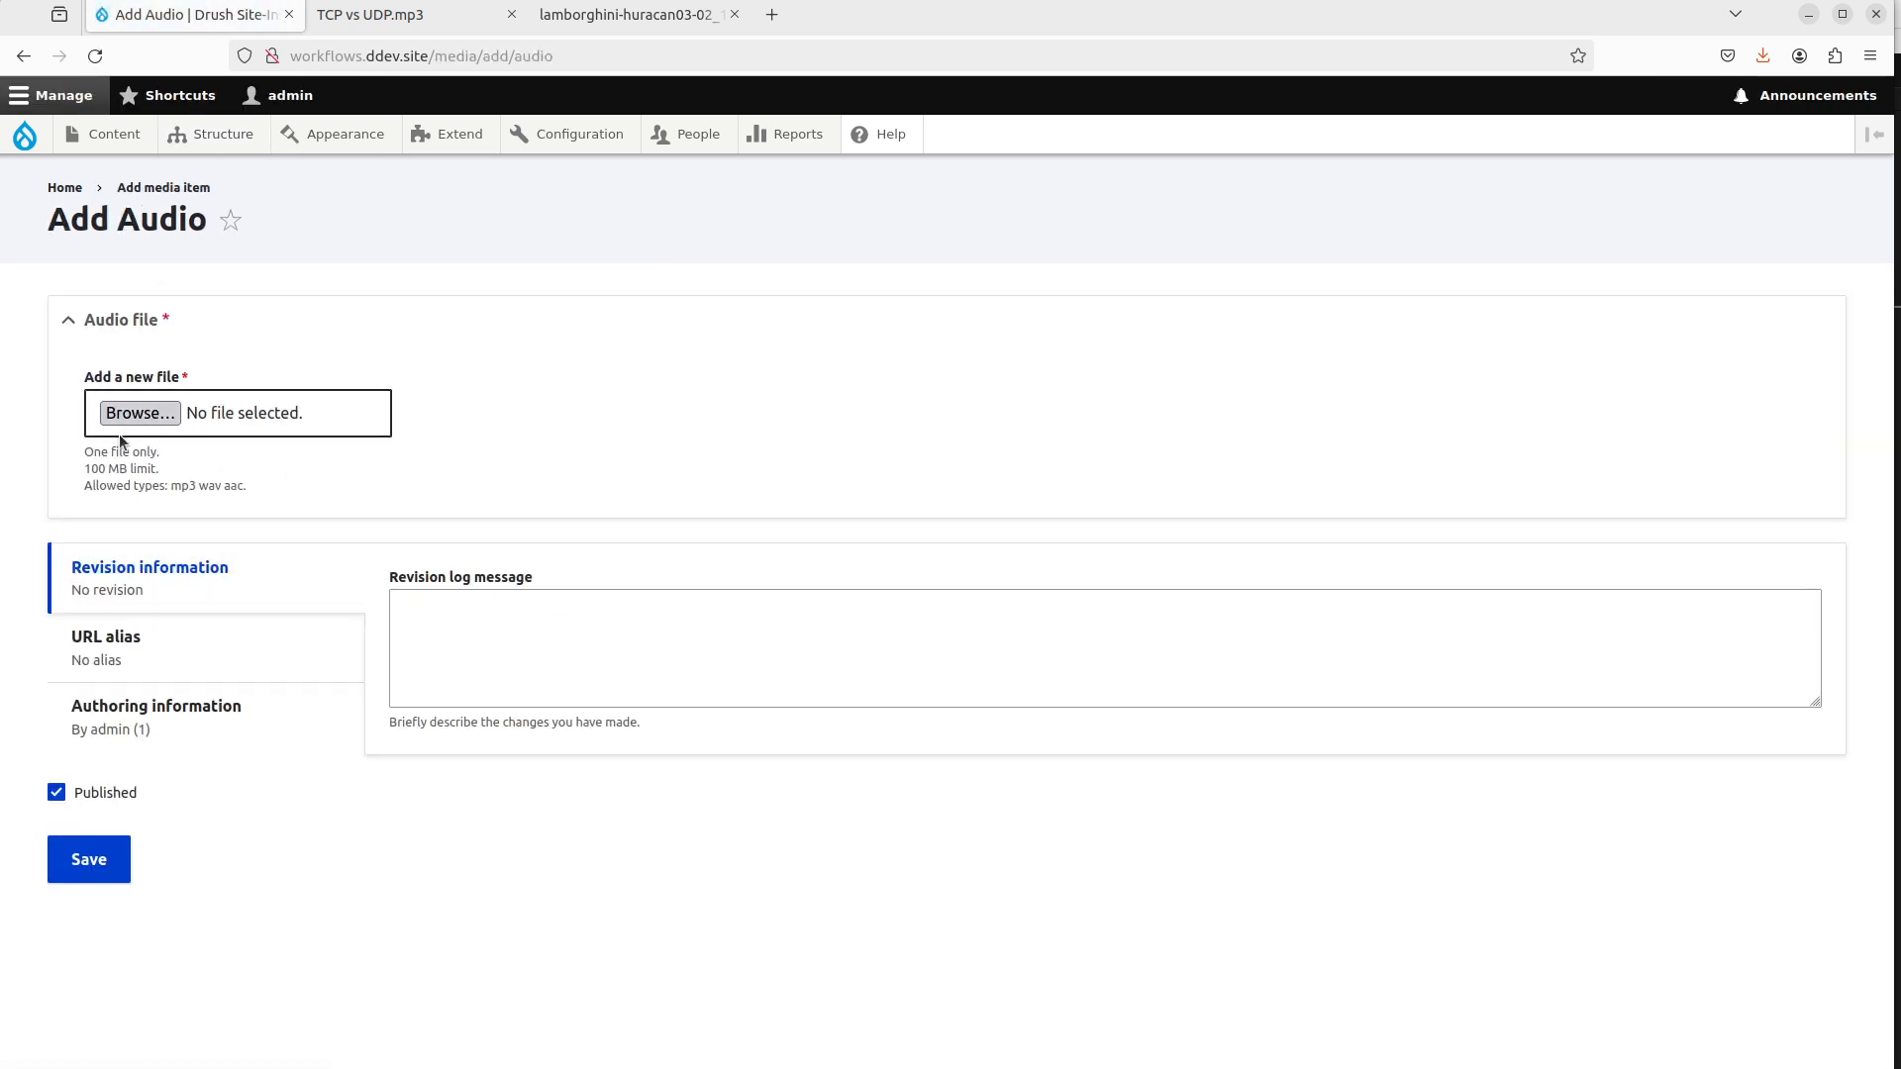
{"action": "left_click", "coordinate": [119, 414]}
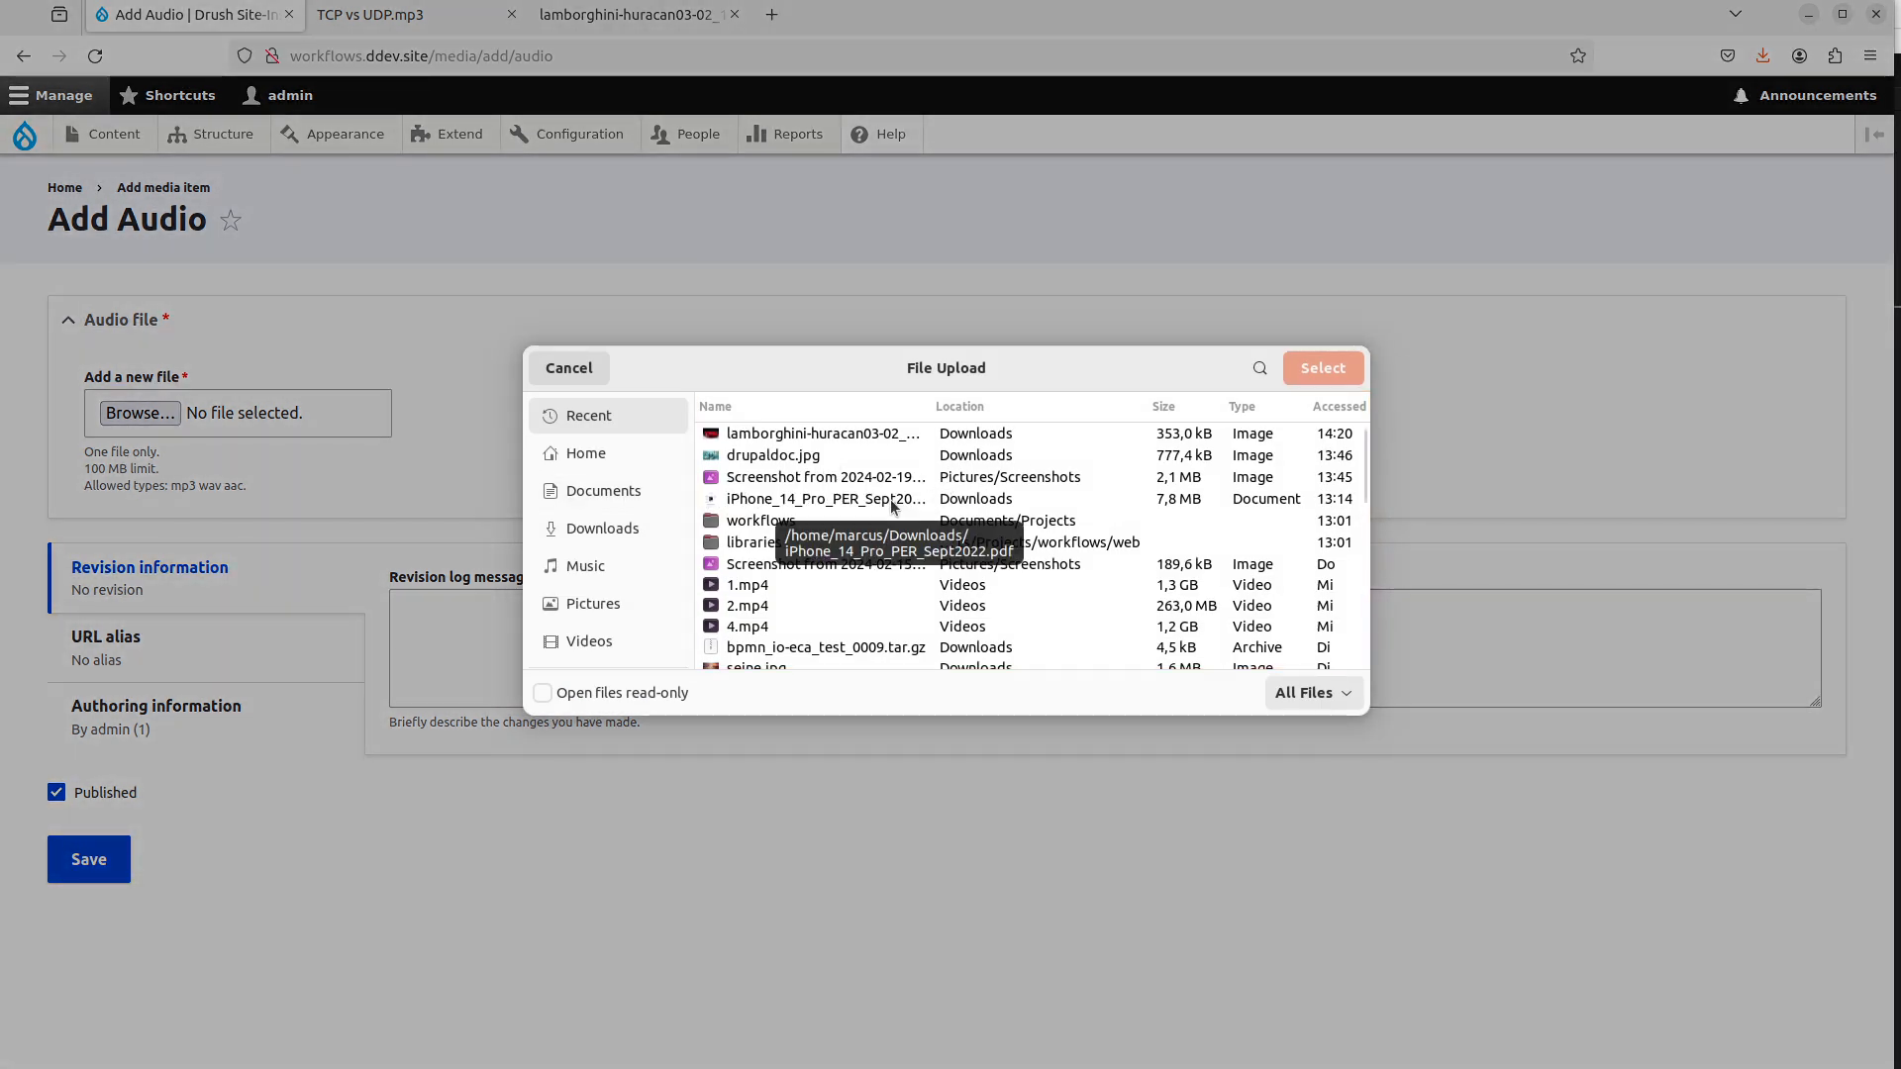
{"action": "left_click", "coordinate": [614, 532]}
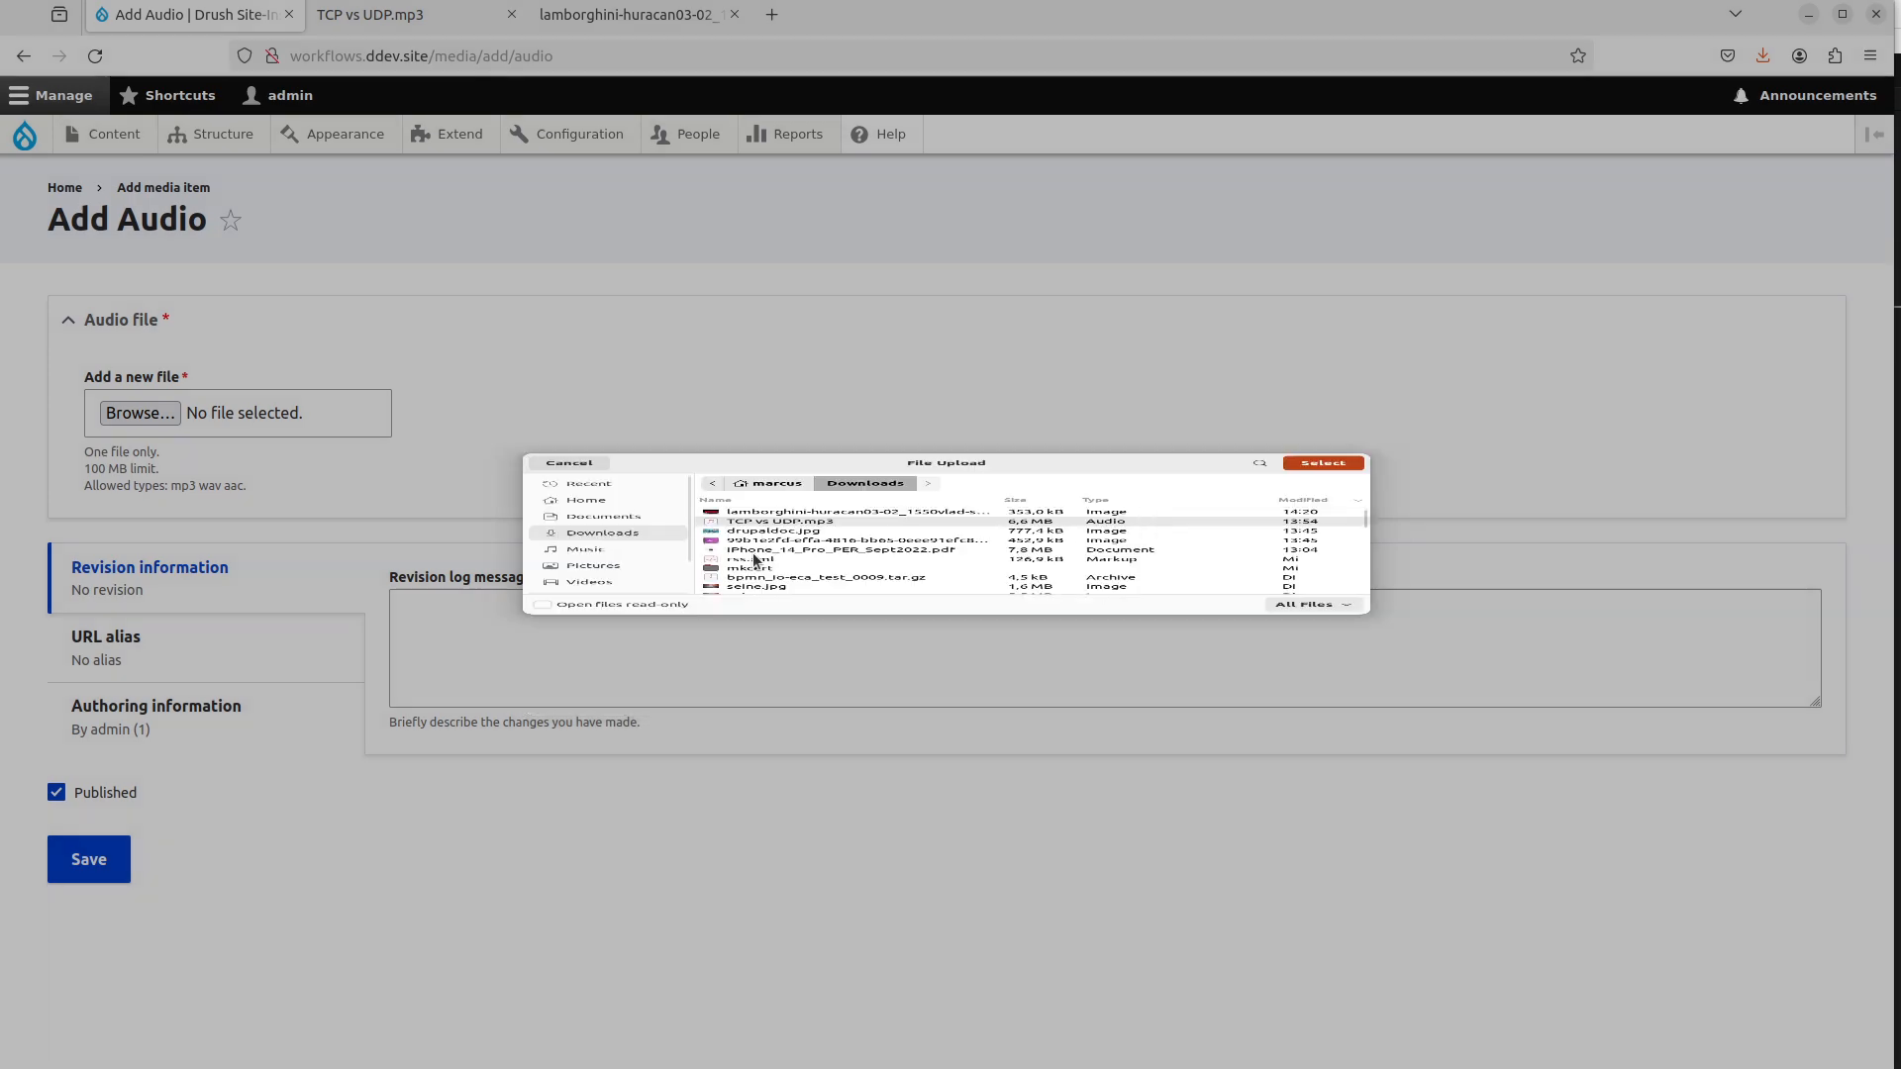
{"action": "double_click", "coordinate": [794, 503]}
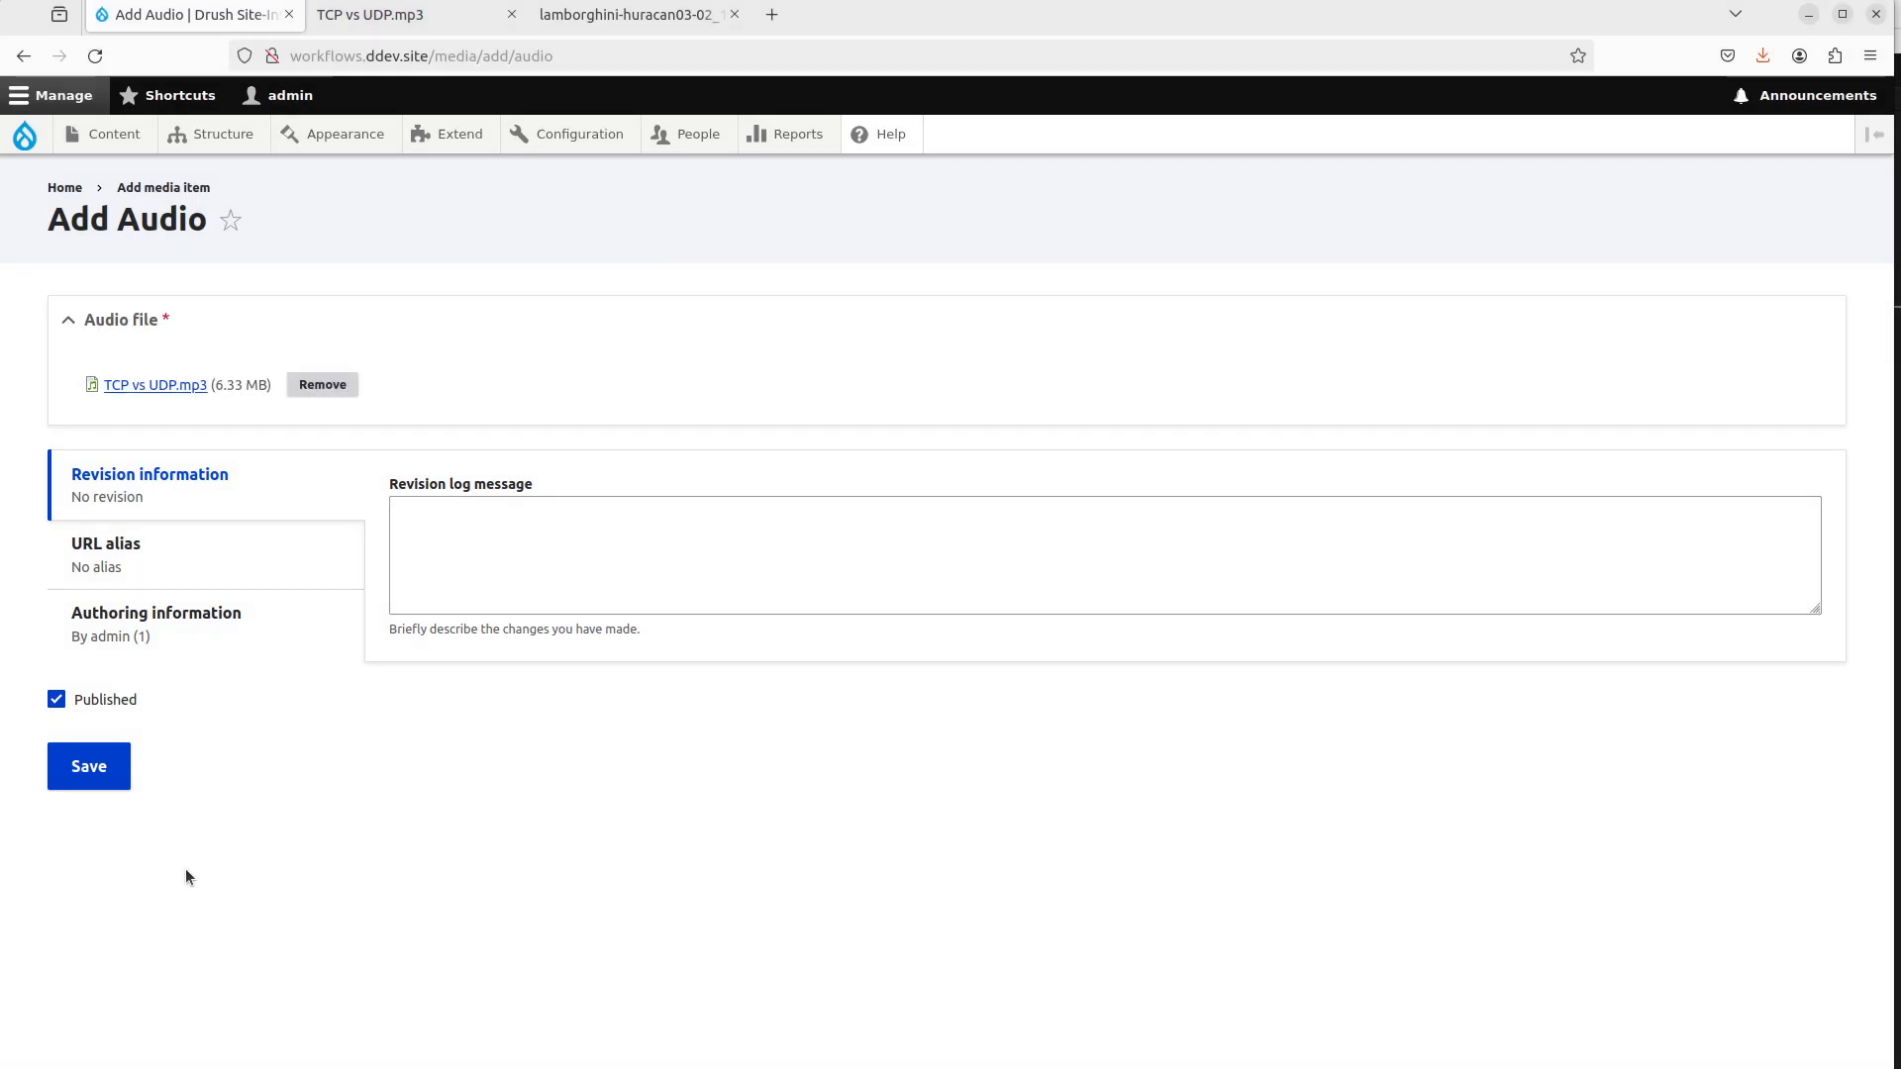
{"action": "left_click", "coordinate": [111, 778]}
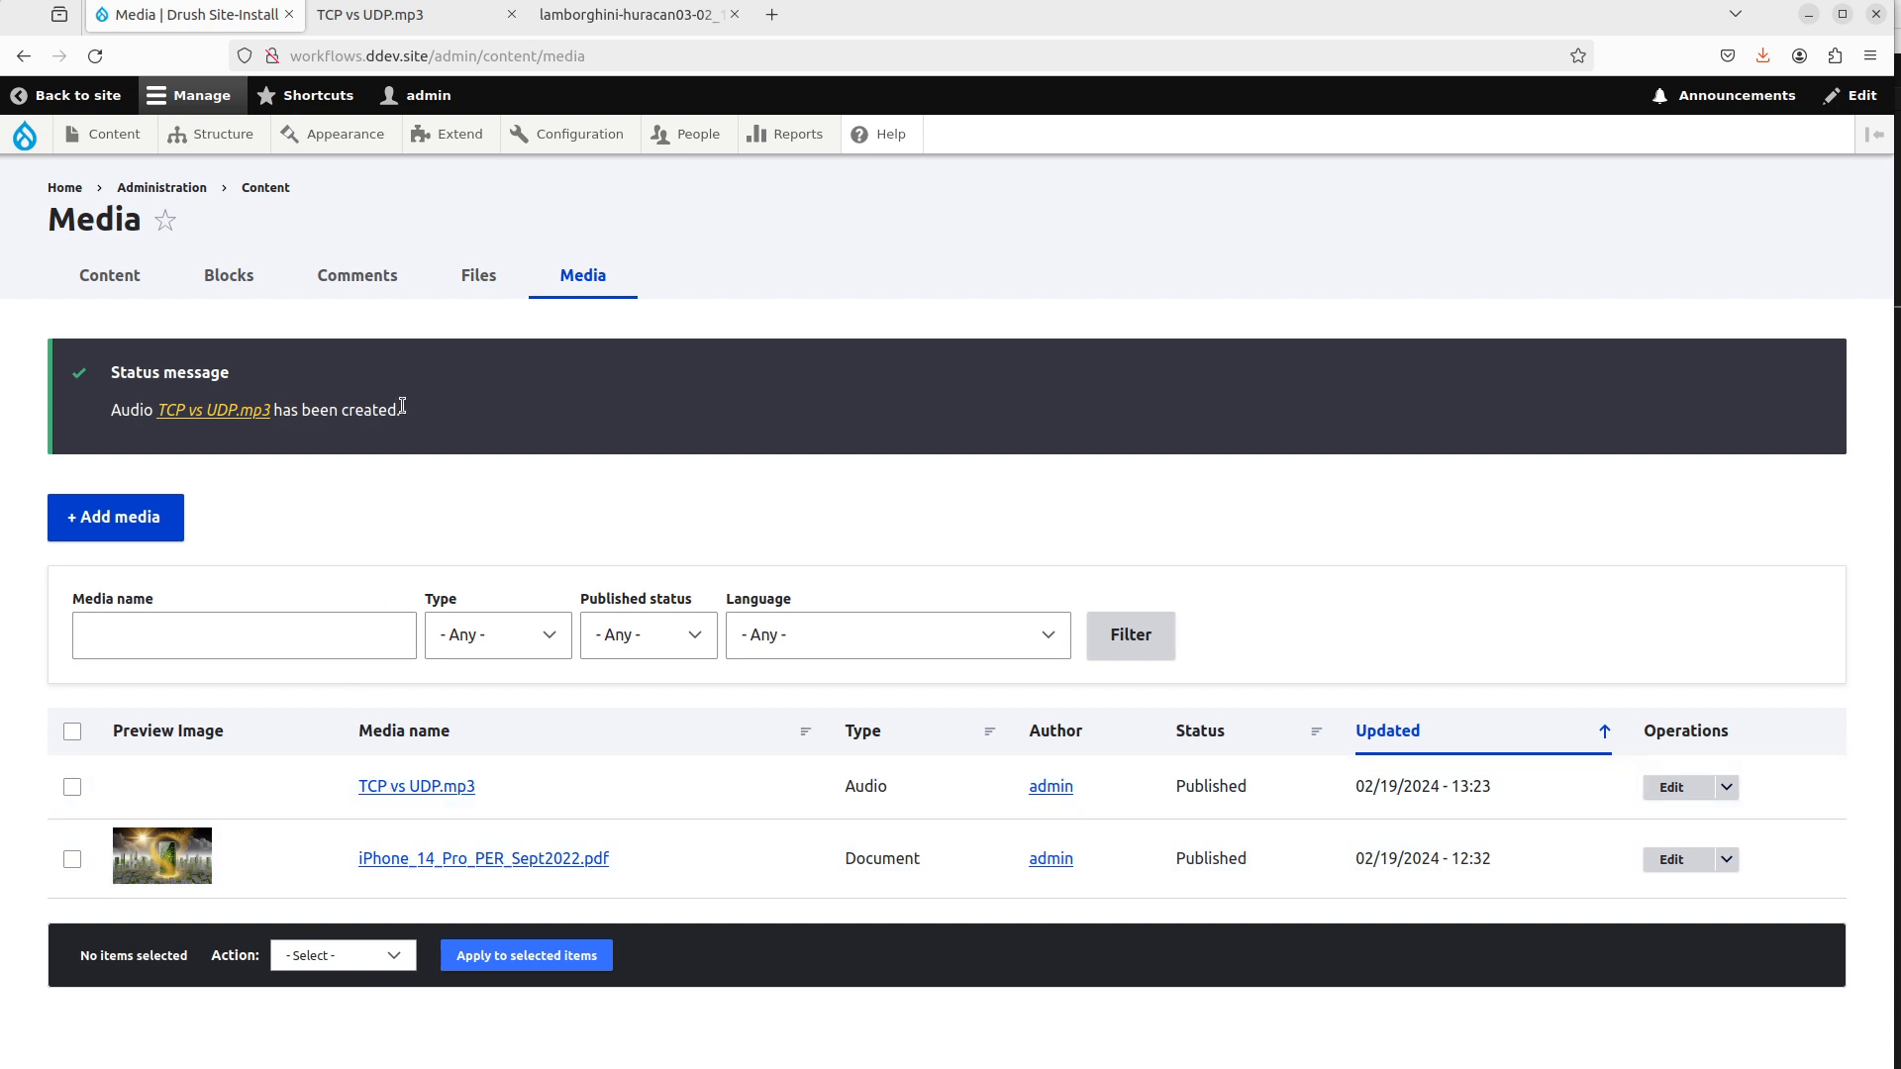
Open the Document media type's field management in a separate tab and the Audio media type's field management in the current one.
{"action": "mouse_move", "coordinate": [209, 135]}
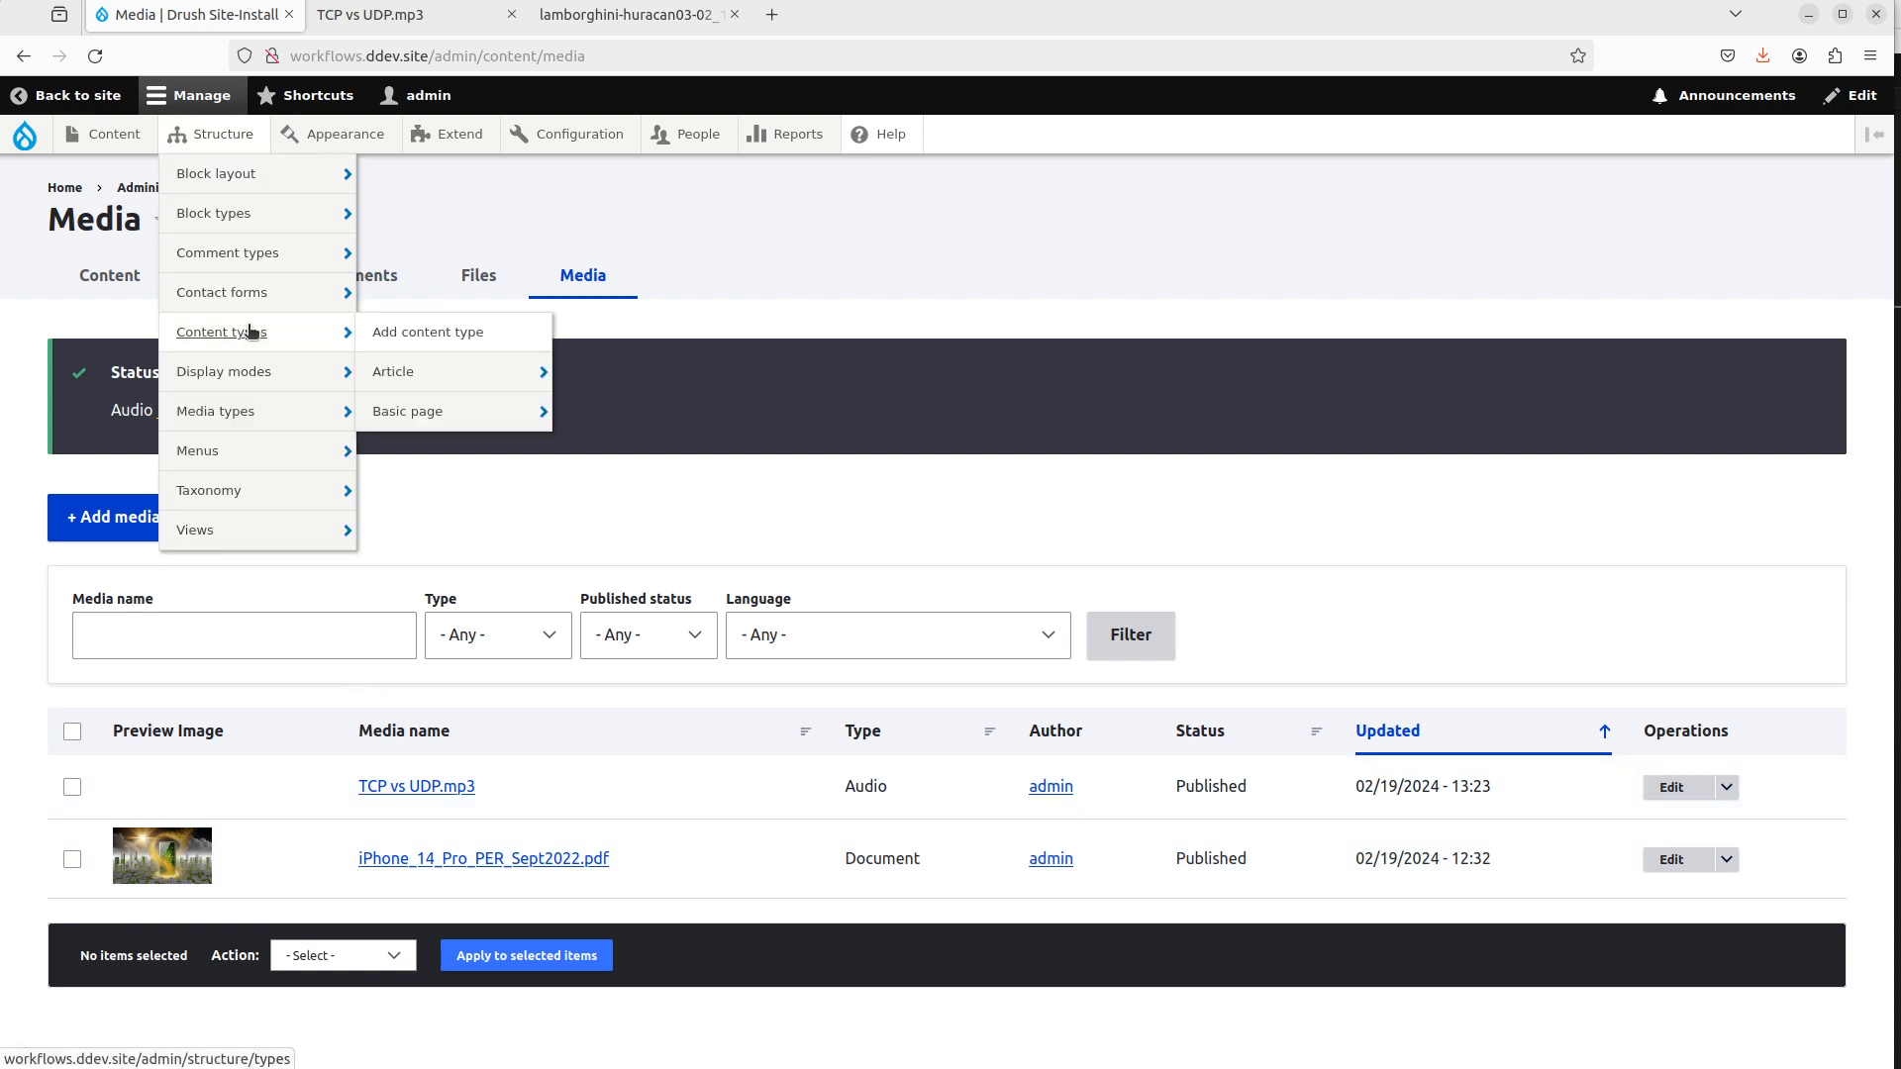
{"action": "mouse_move", "coordinate": [302, 424]}
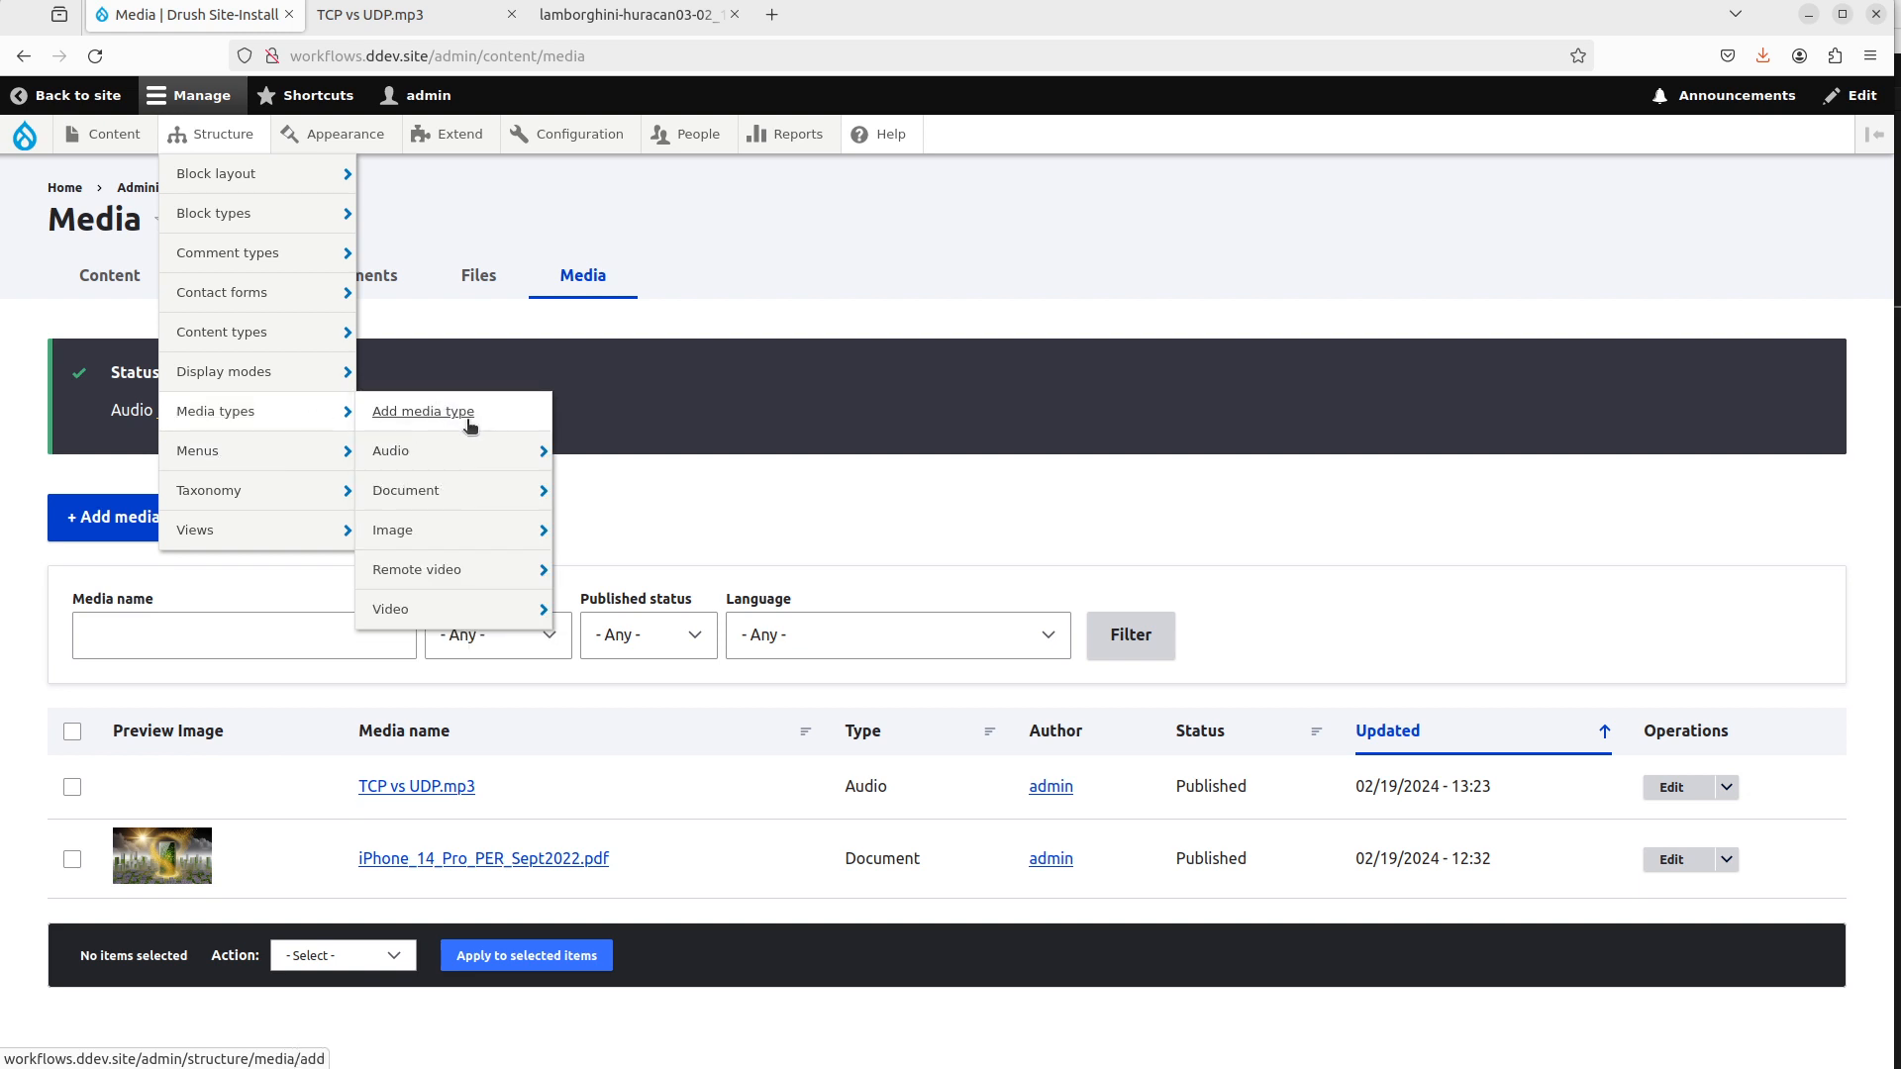
{"action": "mouse_move", "coordinate": [505, 532]}
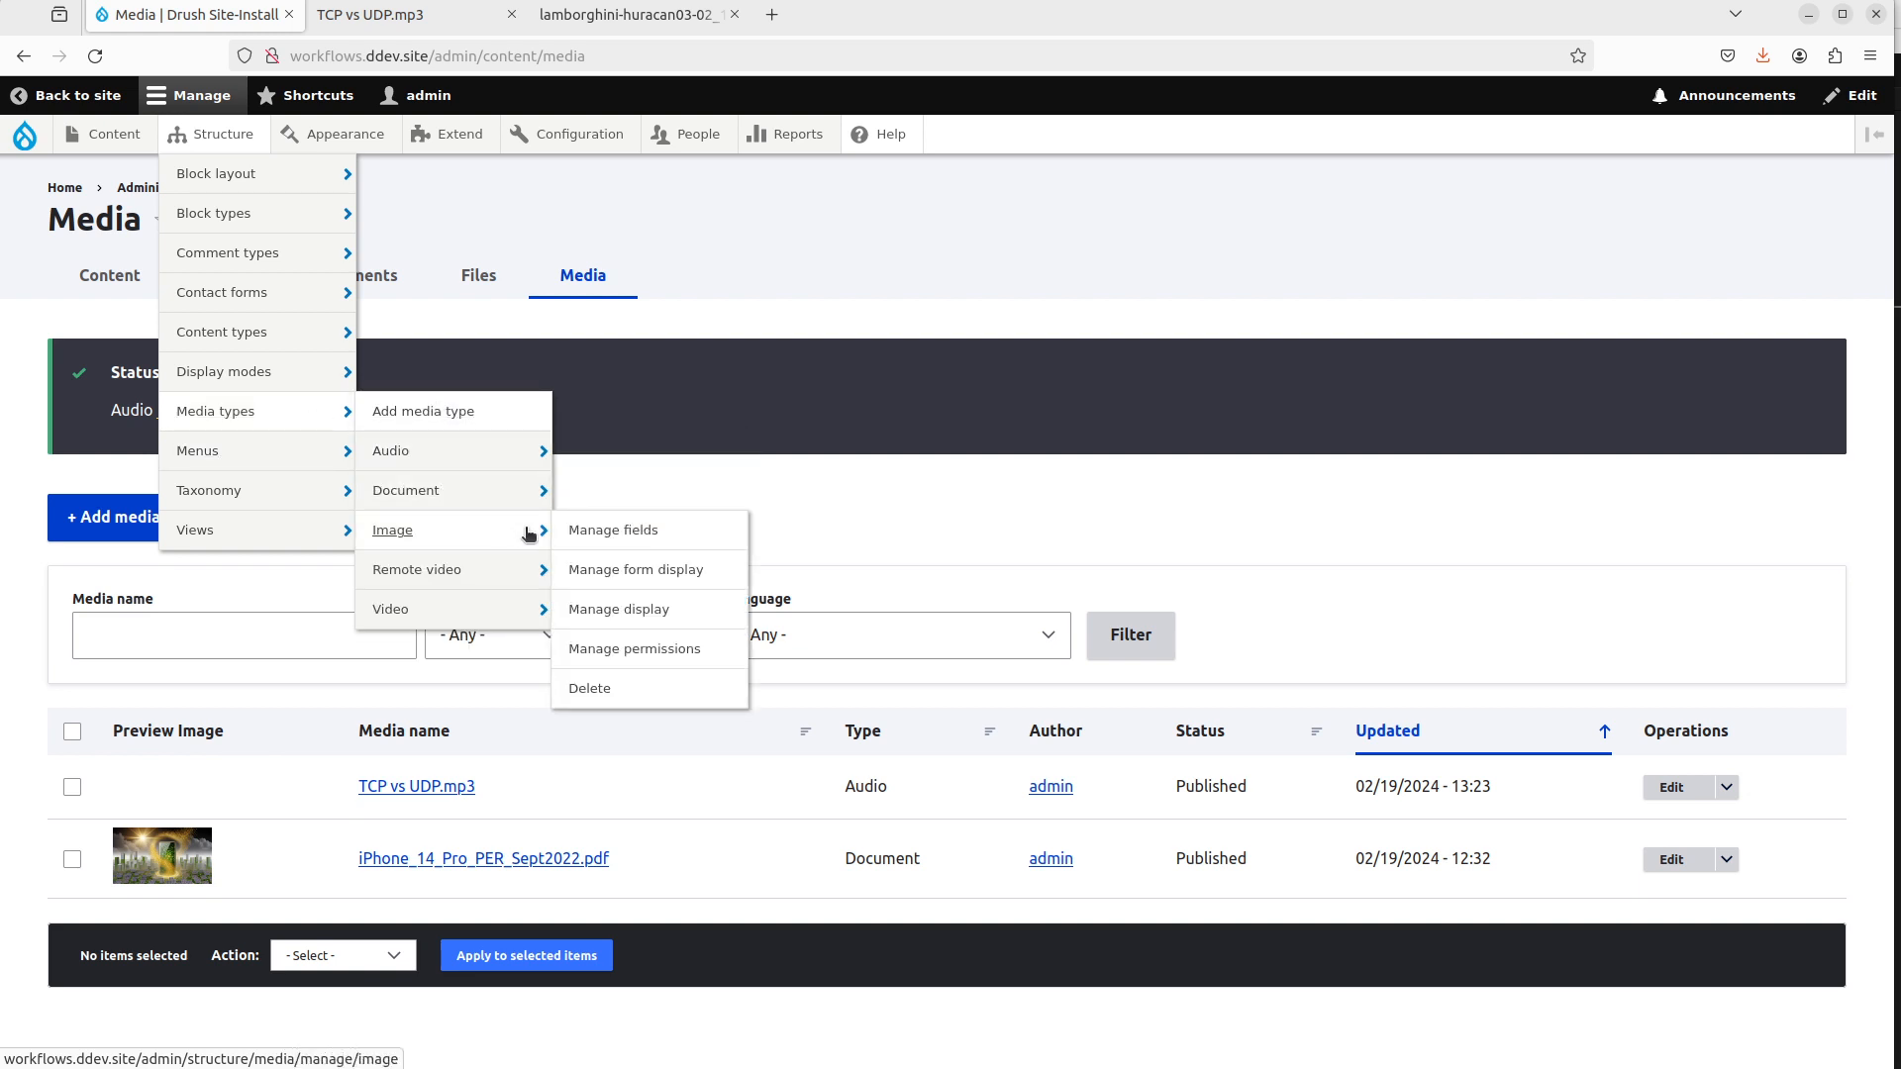
{"action": "mouse_move", "coordinate": [505, 495]}
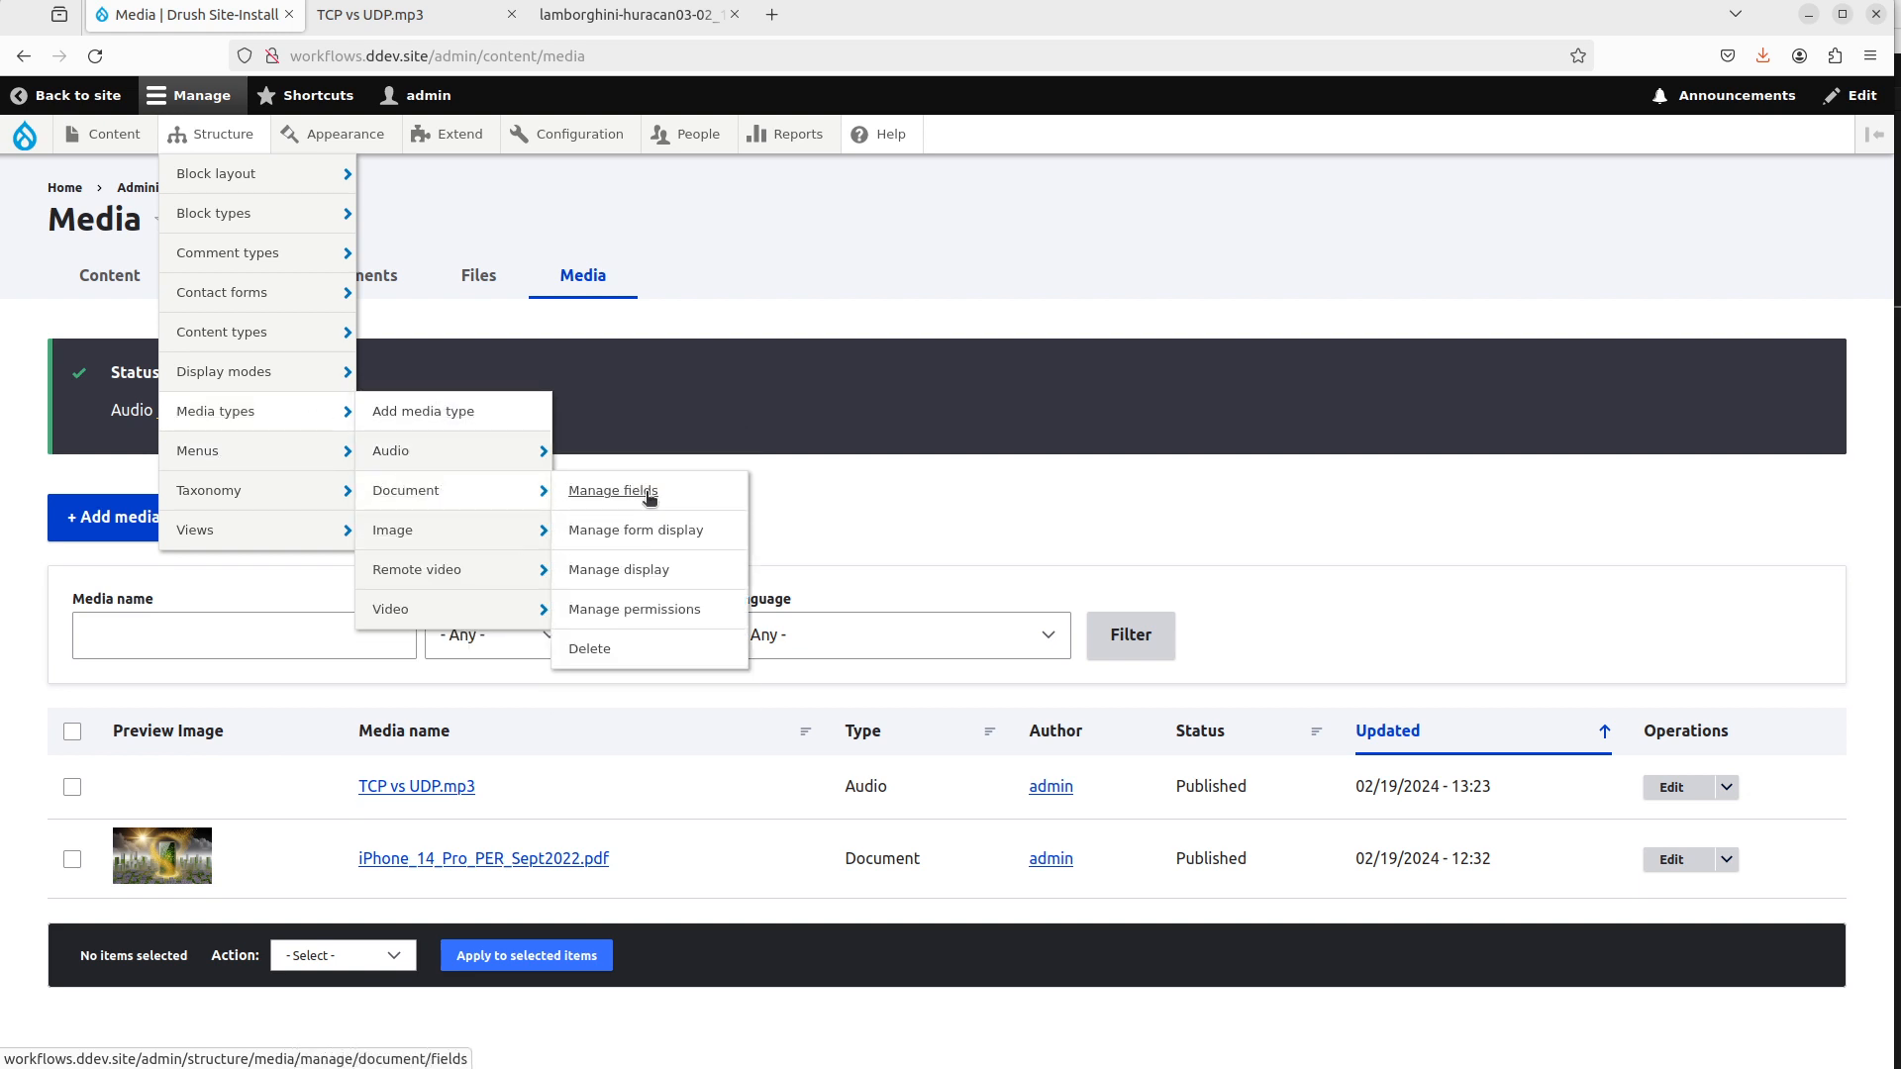
{"action": "middle_click", "coordinate": [614, 491]}
{"action": "mouse_move", "coordinate": [505, 452]}
{"action": "left_click", "coordinate": [653, 454]}
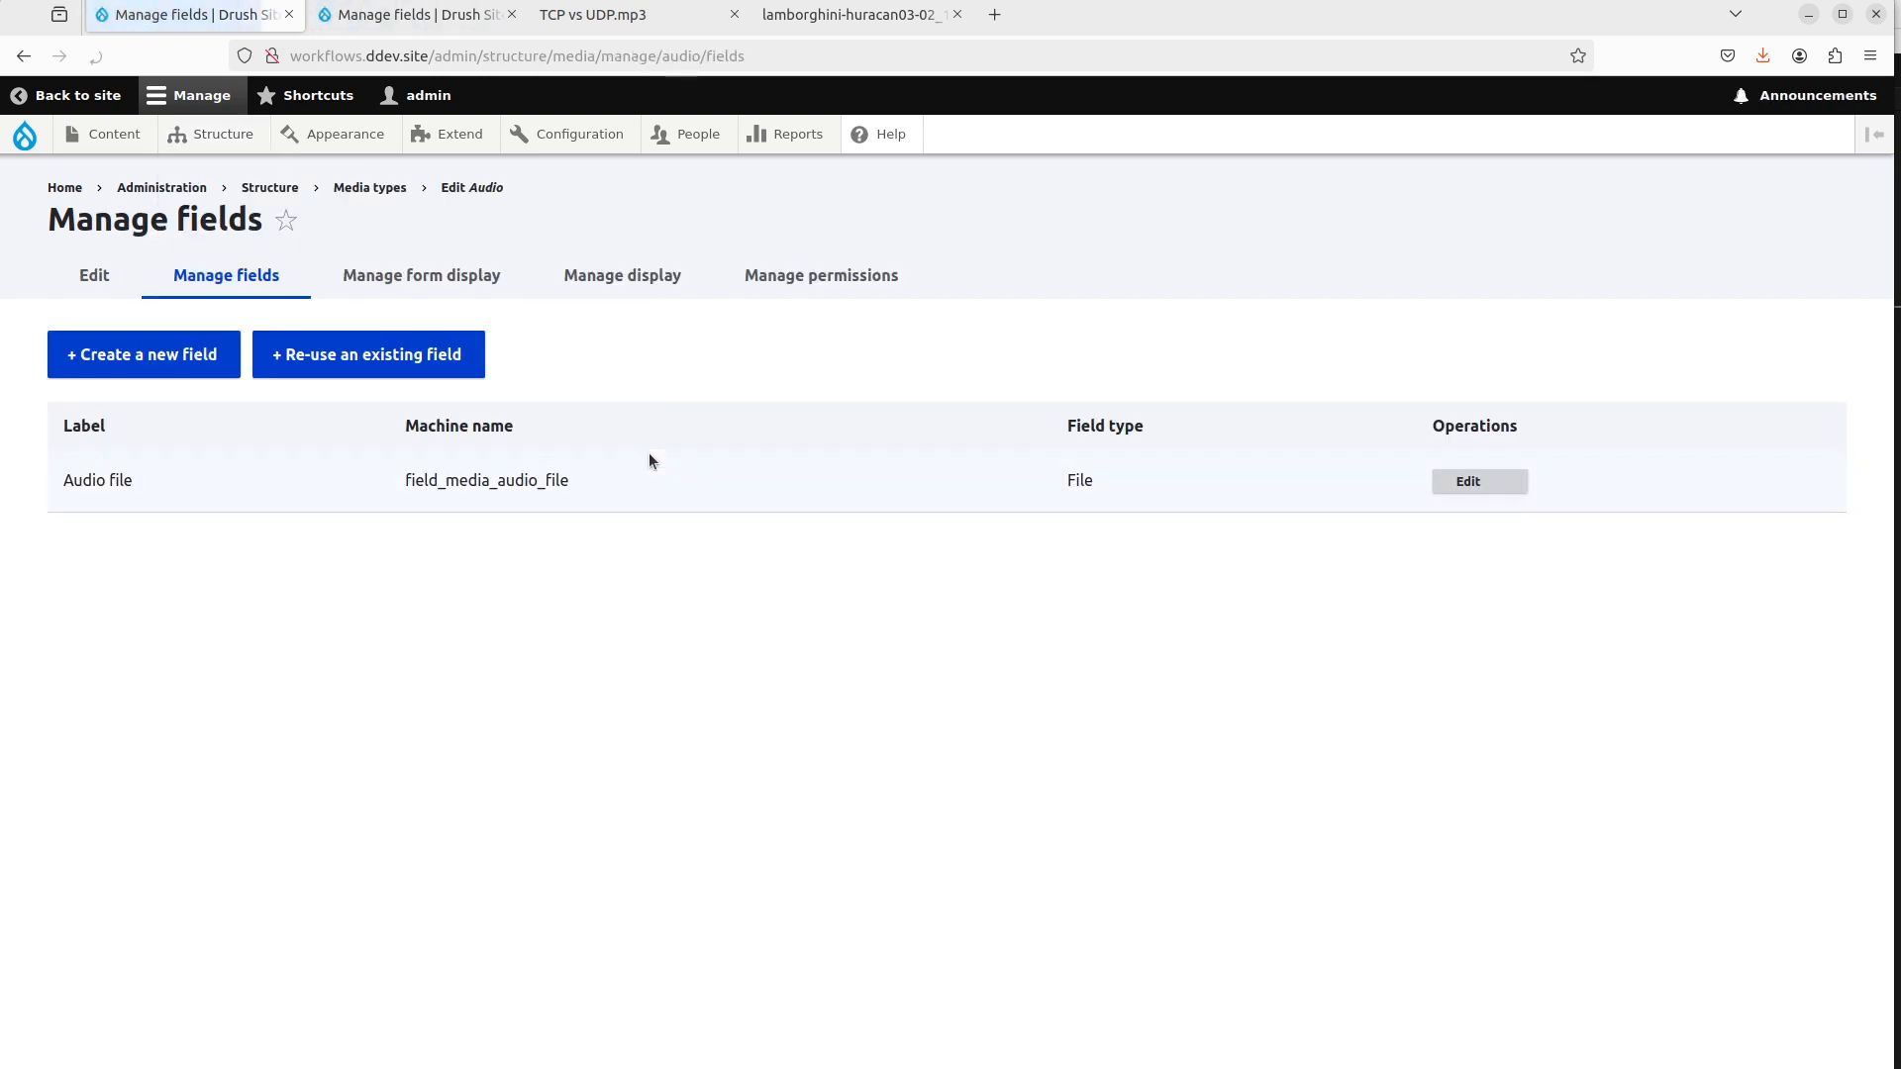
Re-use the existing field_original_text field on the Audio media type.
{"action": "left_click", "coordinate": [398, 366]}
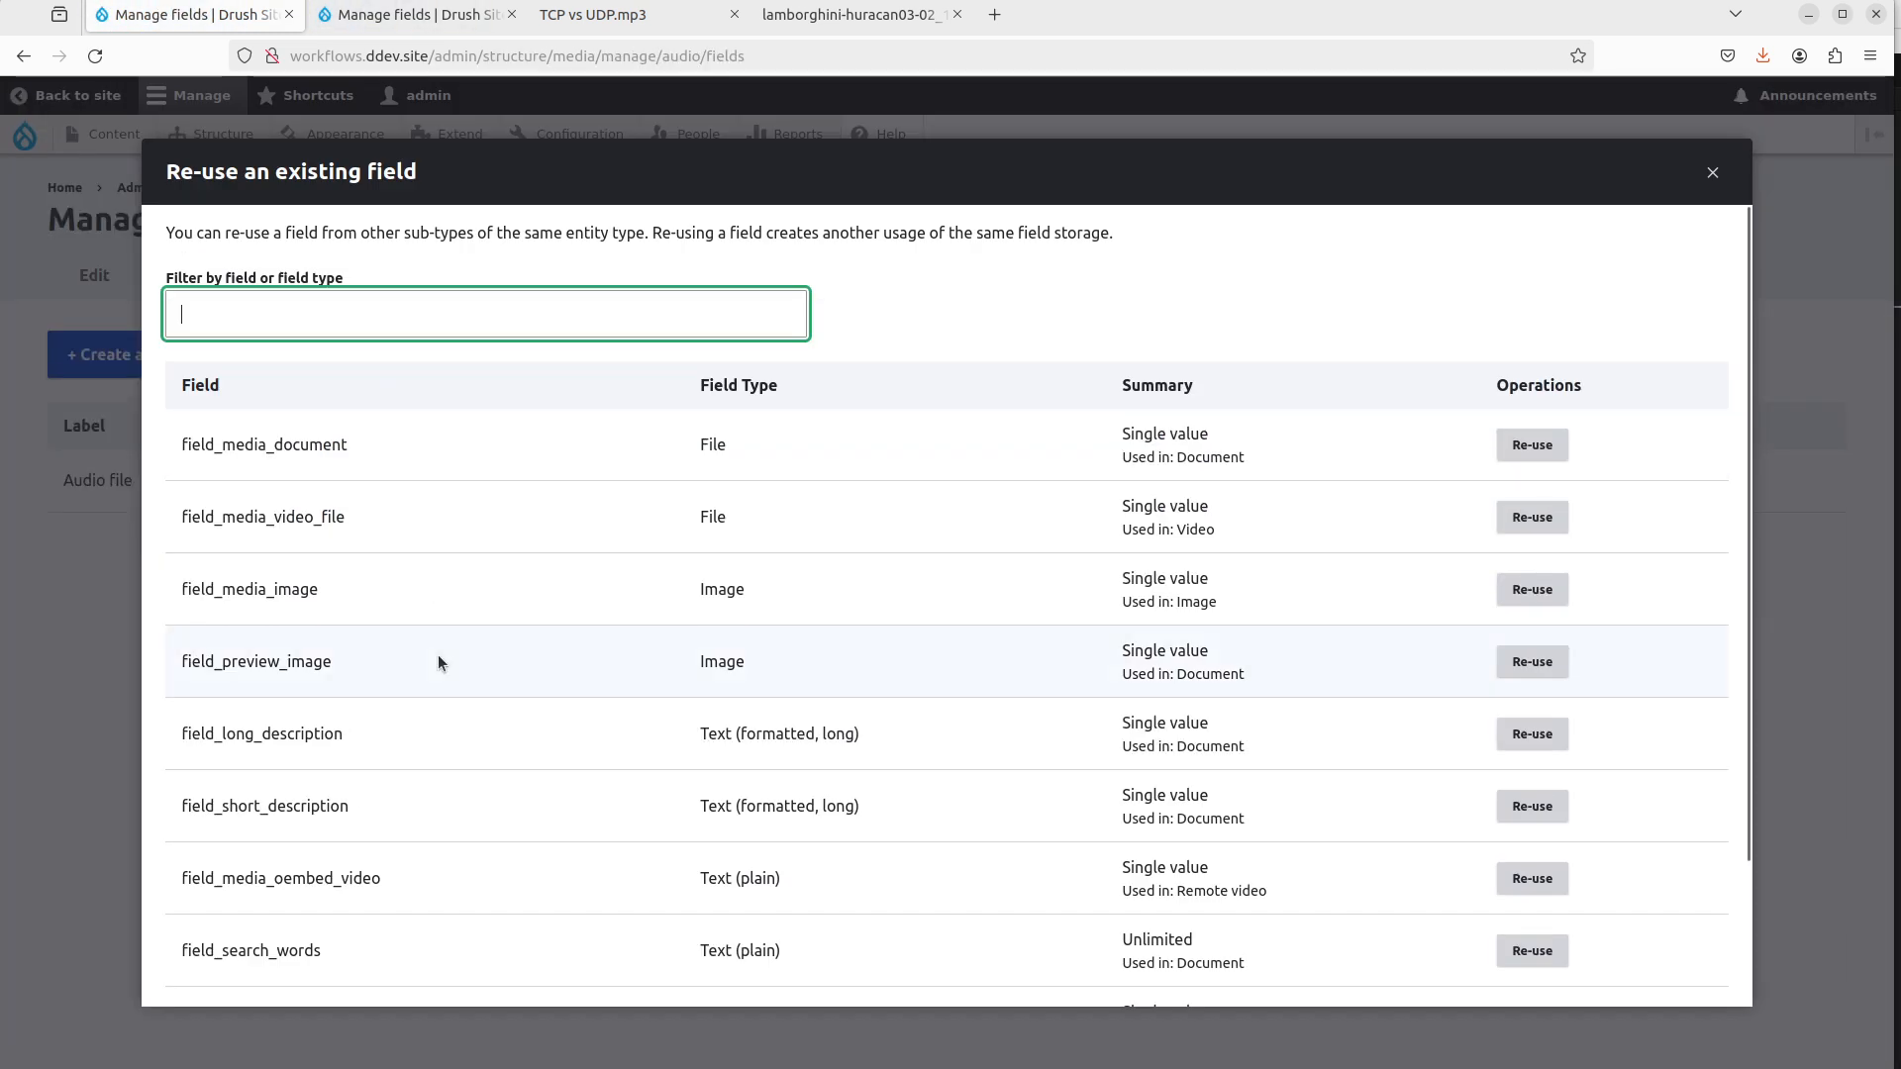
{"action": "scroll", "coordinate": [1028, 808], "scroll_direction": "down", "scroll_amount": 3}
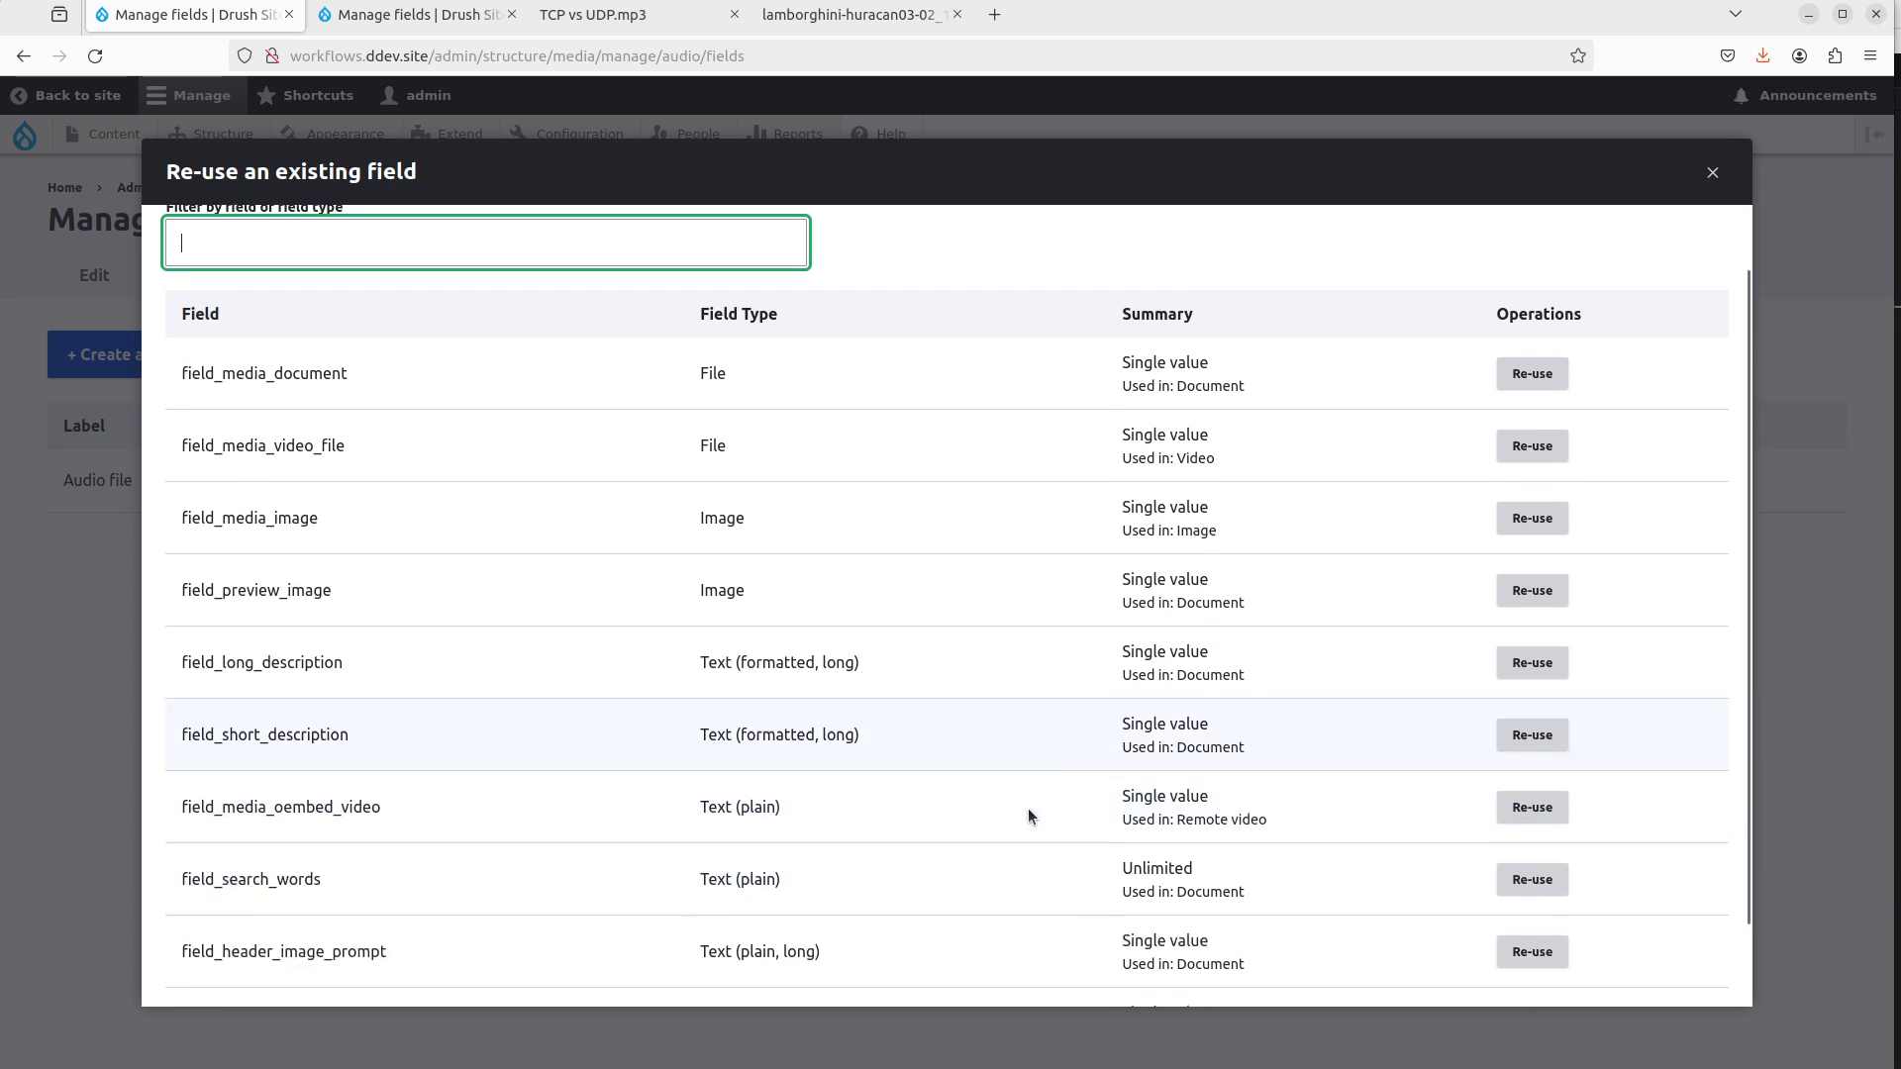
{"action": "scroll", "coordinate": [1028, 816], "scroll_direction": "up", "scroll_amount": 3}
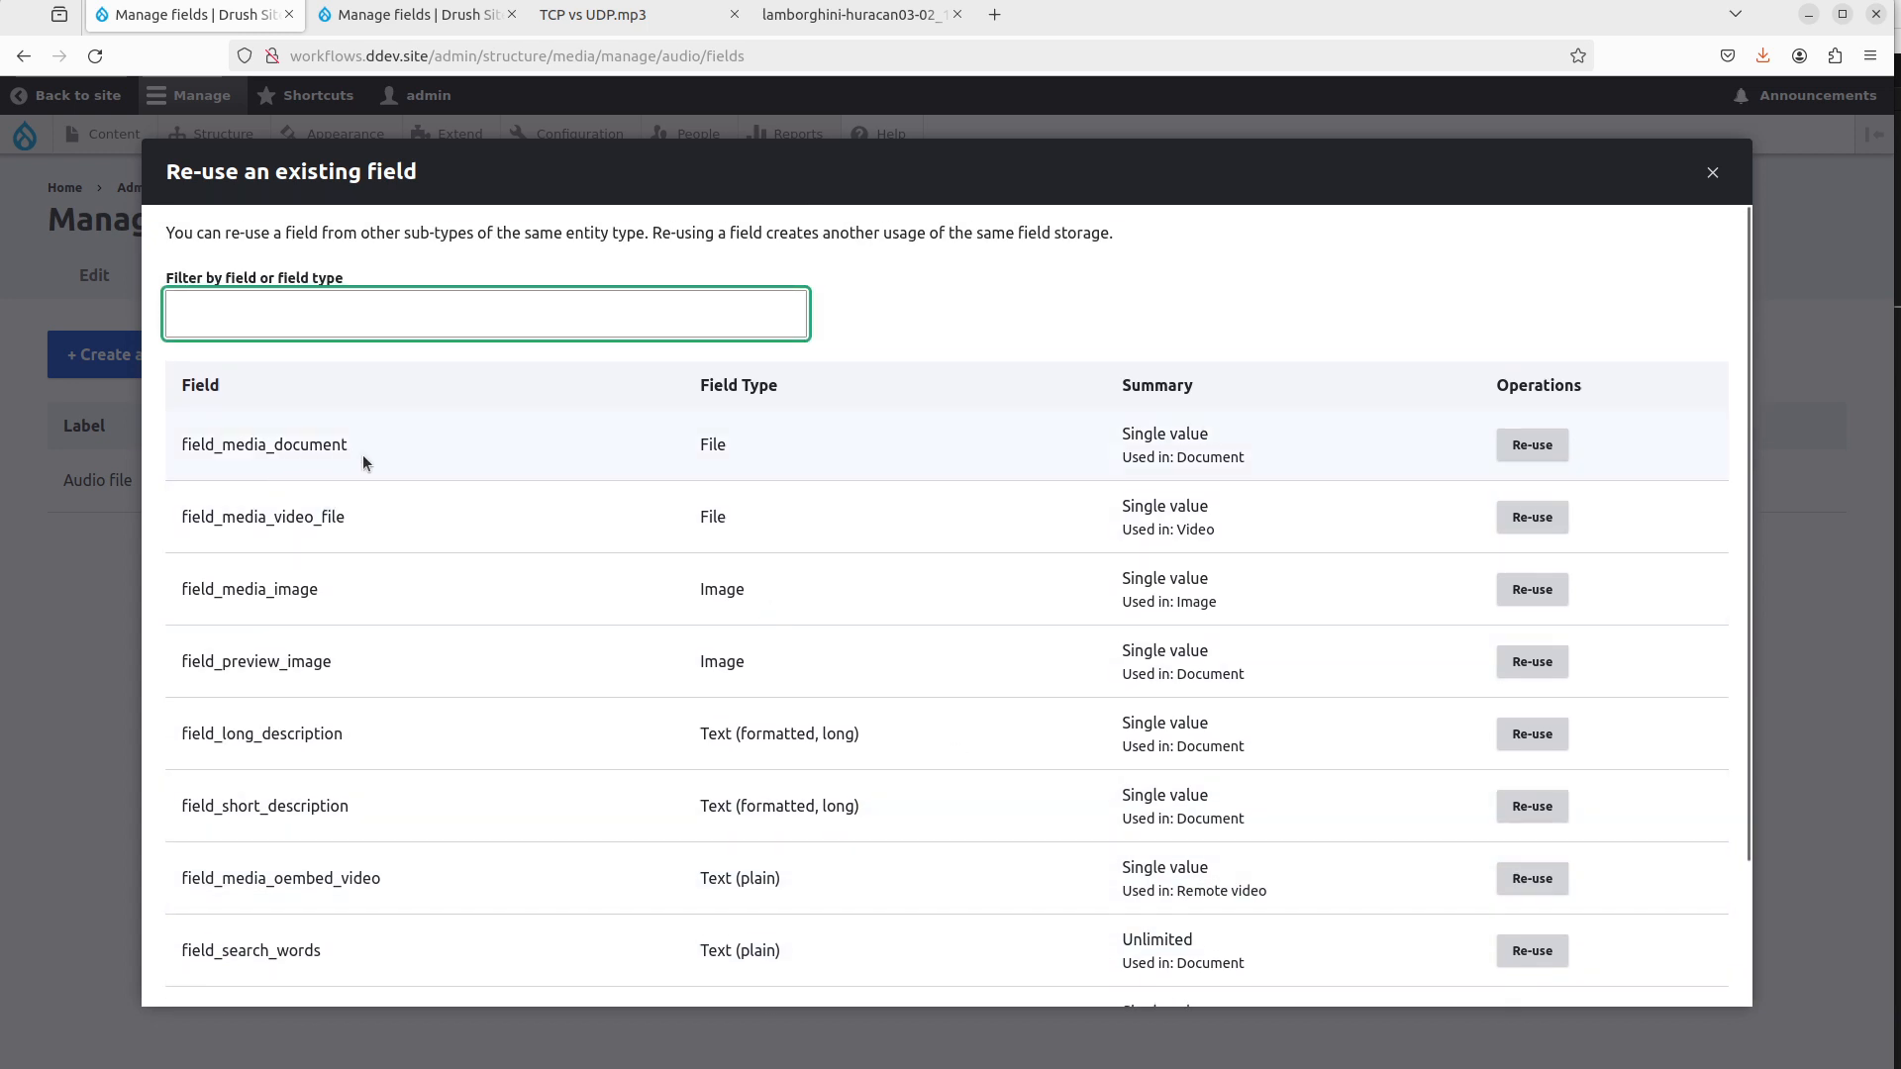
{"action": "scroll", "coordinate": [1321, 606], "scroll_direction": "down", "scroll_amount": 3}
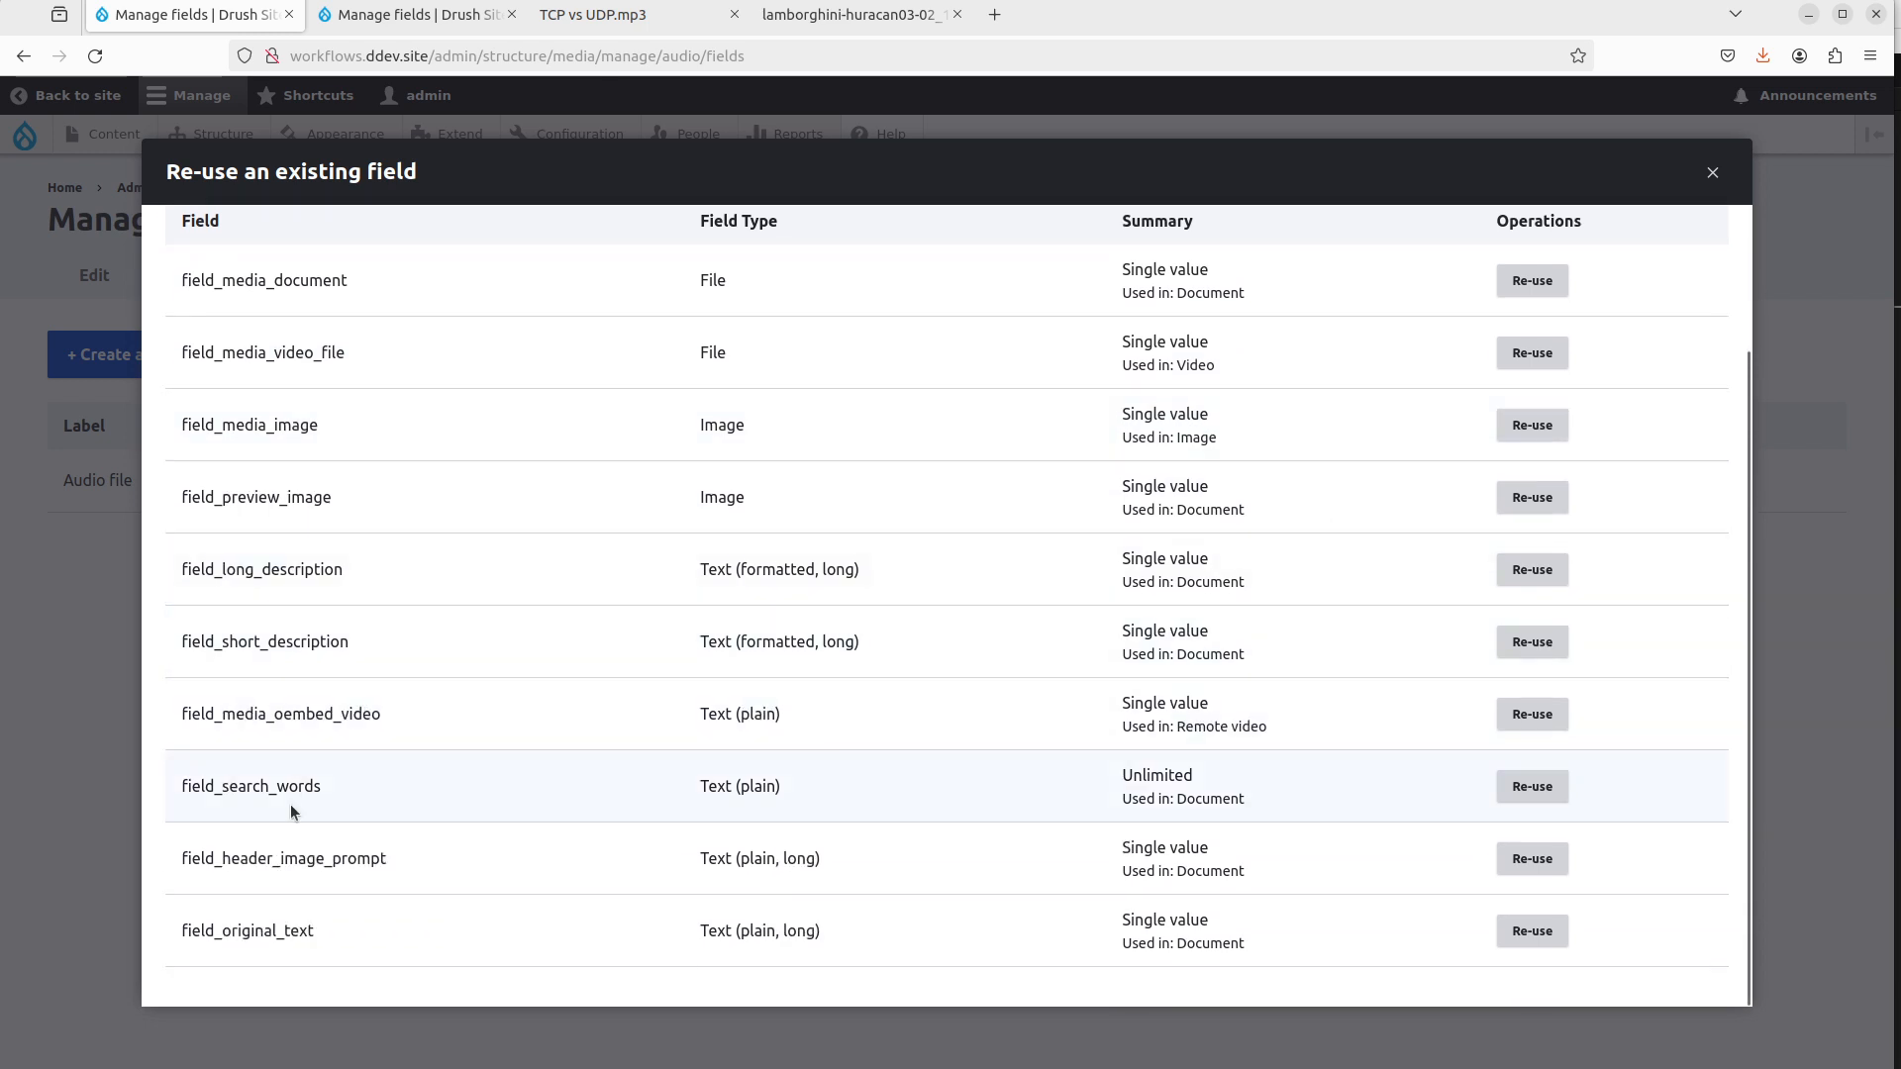
{"action": "left_click", "coordinate": [1532, 933]}
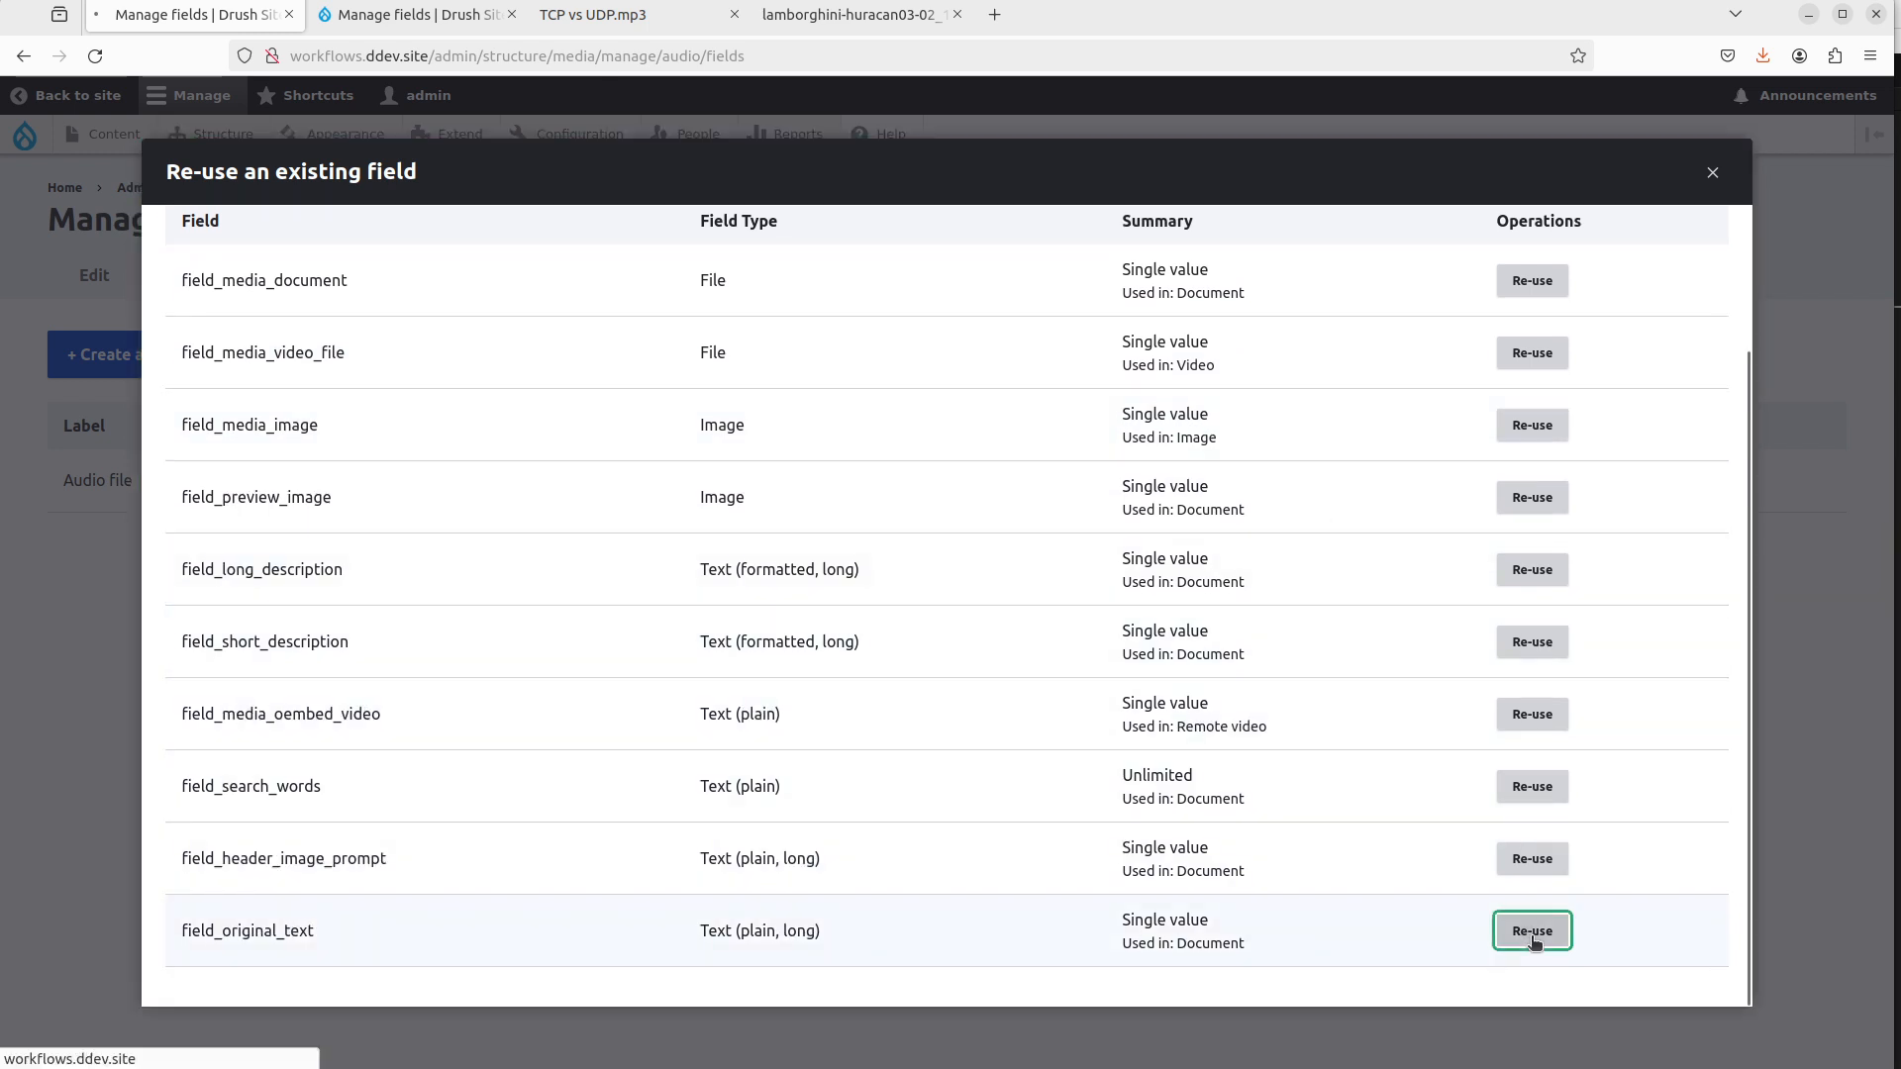
Enable AI Interpolator for the Original Text field and choose the Deepgram Transcribe rule.
{"action": "scroll", "coordinate": [723, 747], "scroll_direction": "down", "scroll_amount": 2}
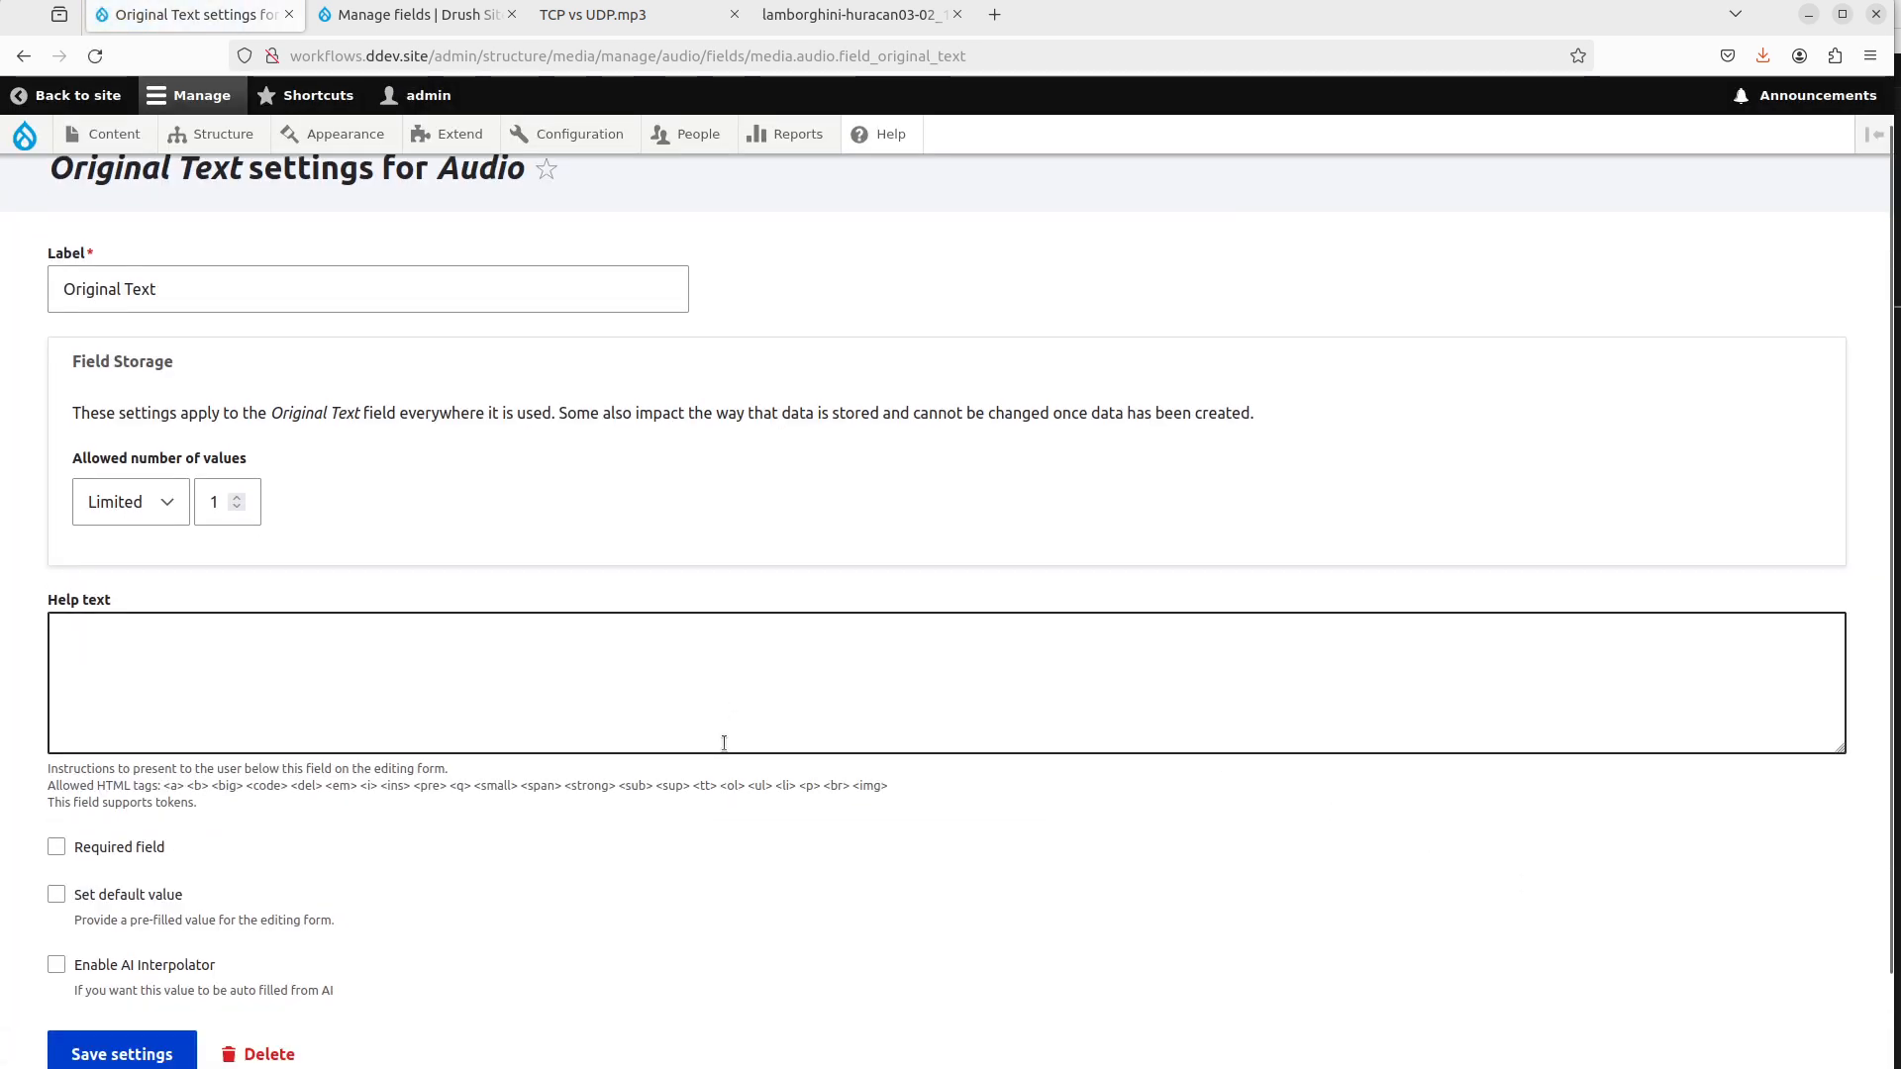
{"action": "left_click", "coordinate": [514, 553]}
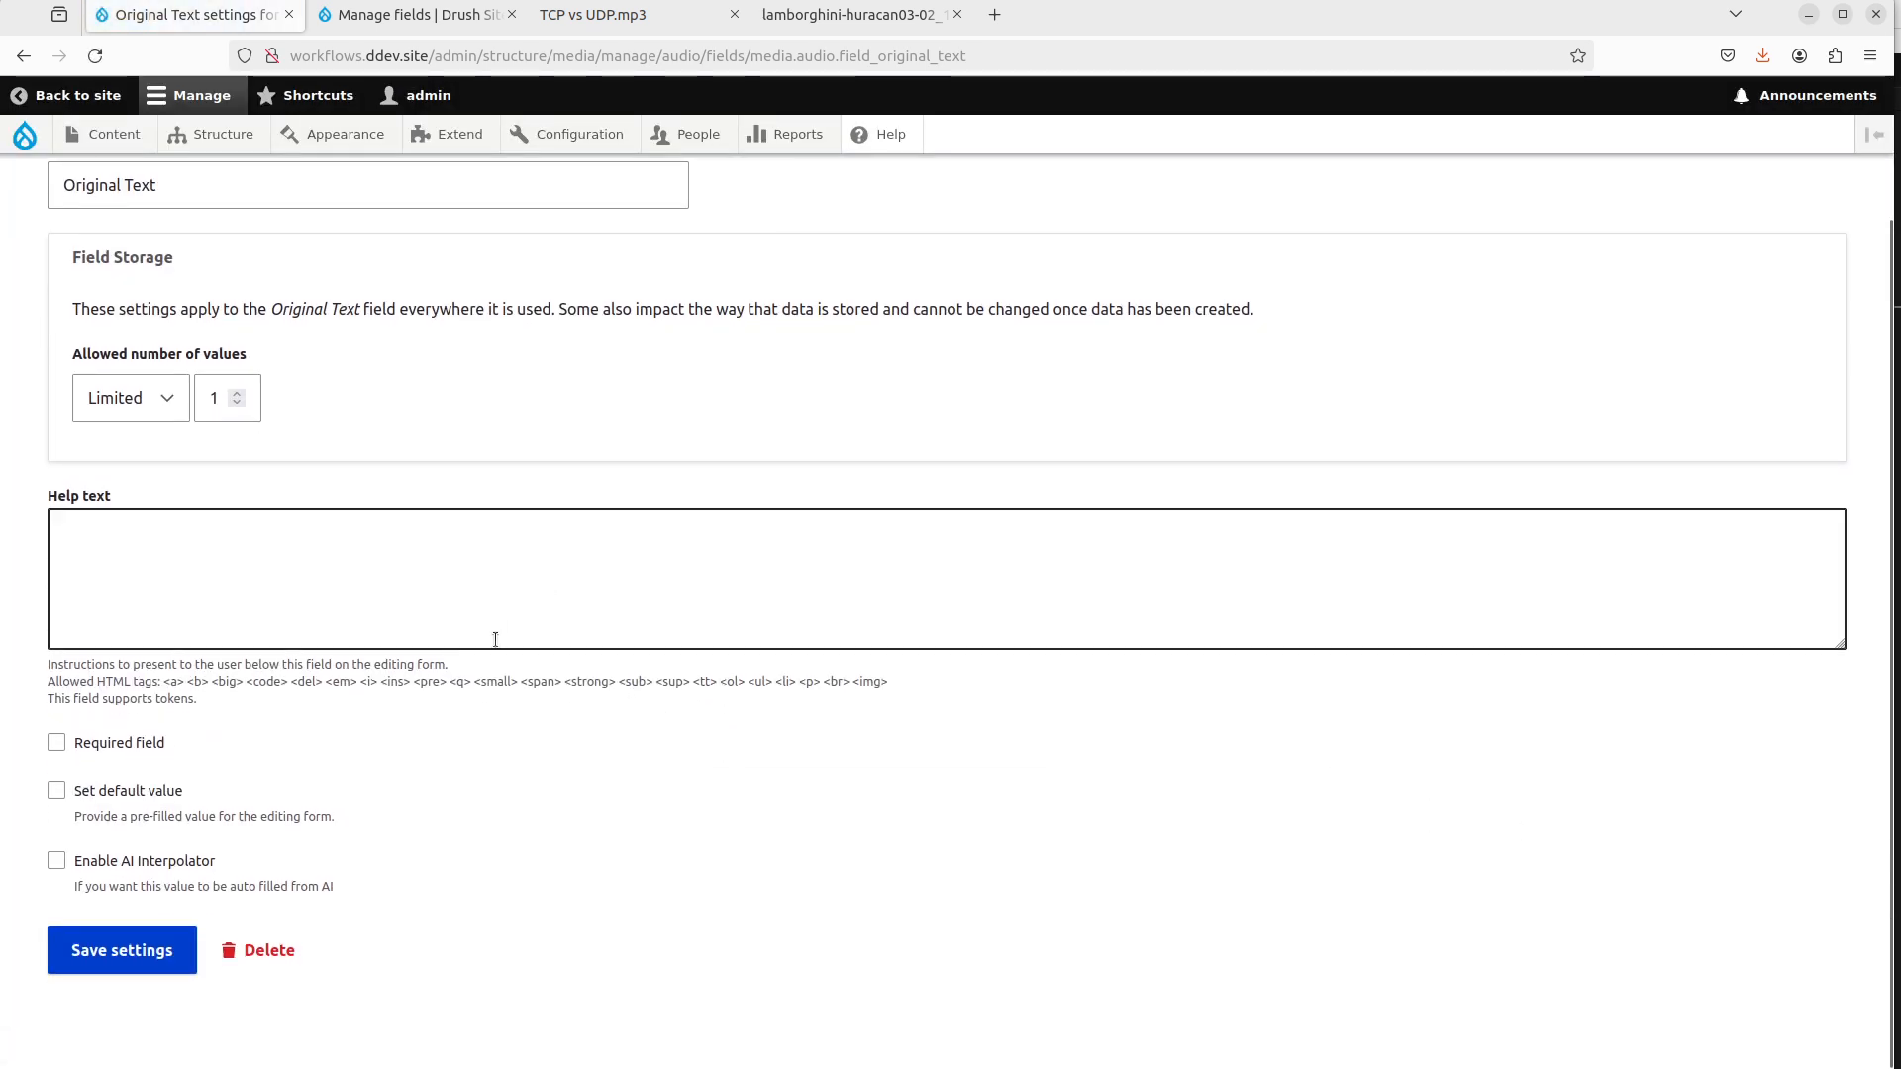
{"action": "left_click", "coordinate": [149, 865]}
{"action": "scroll", "coordinate": [373, 809], "scroll_direction": "down", "scroll_amount": 4}
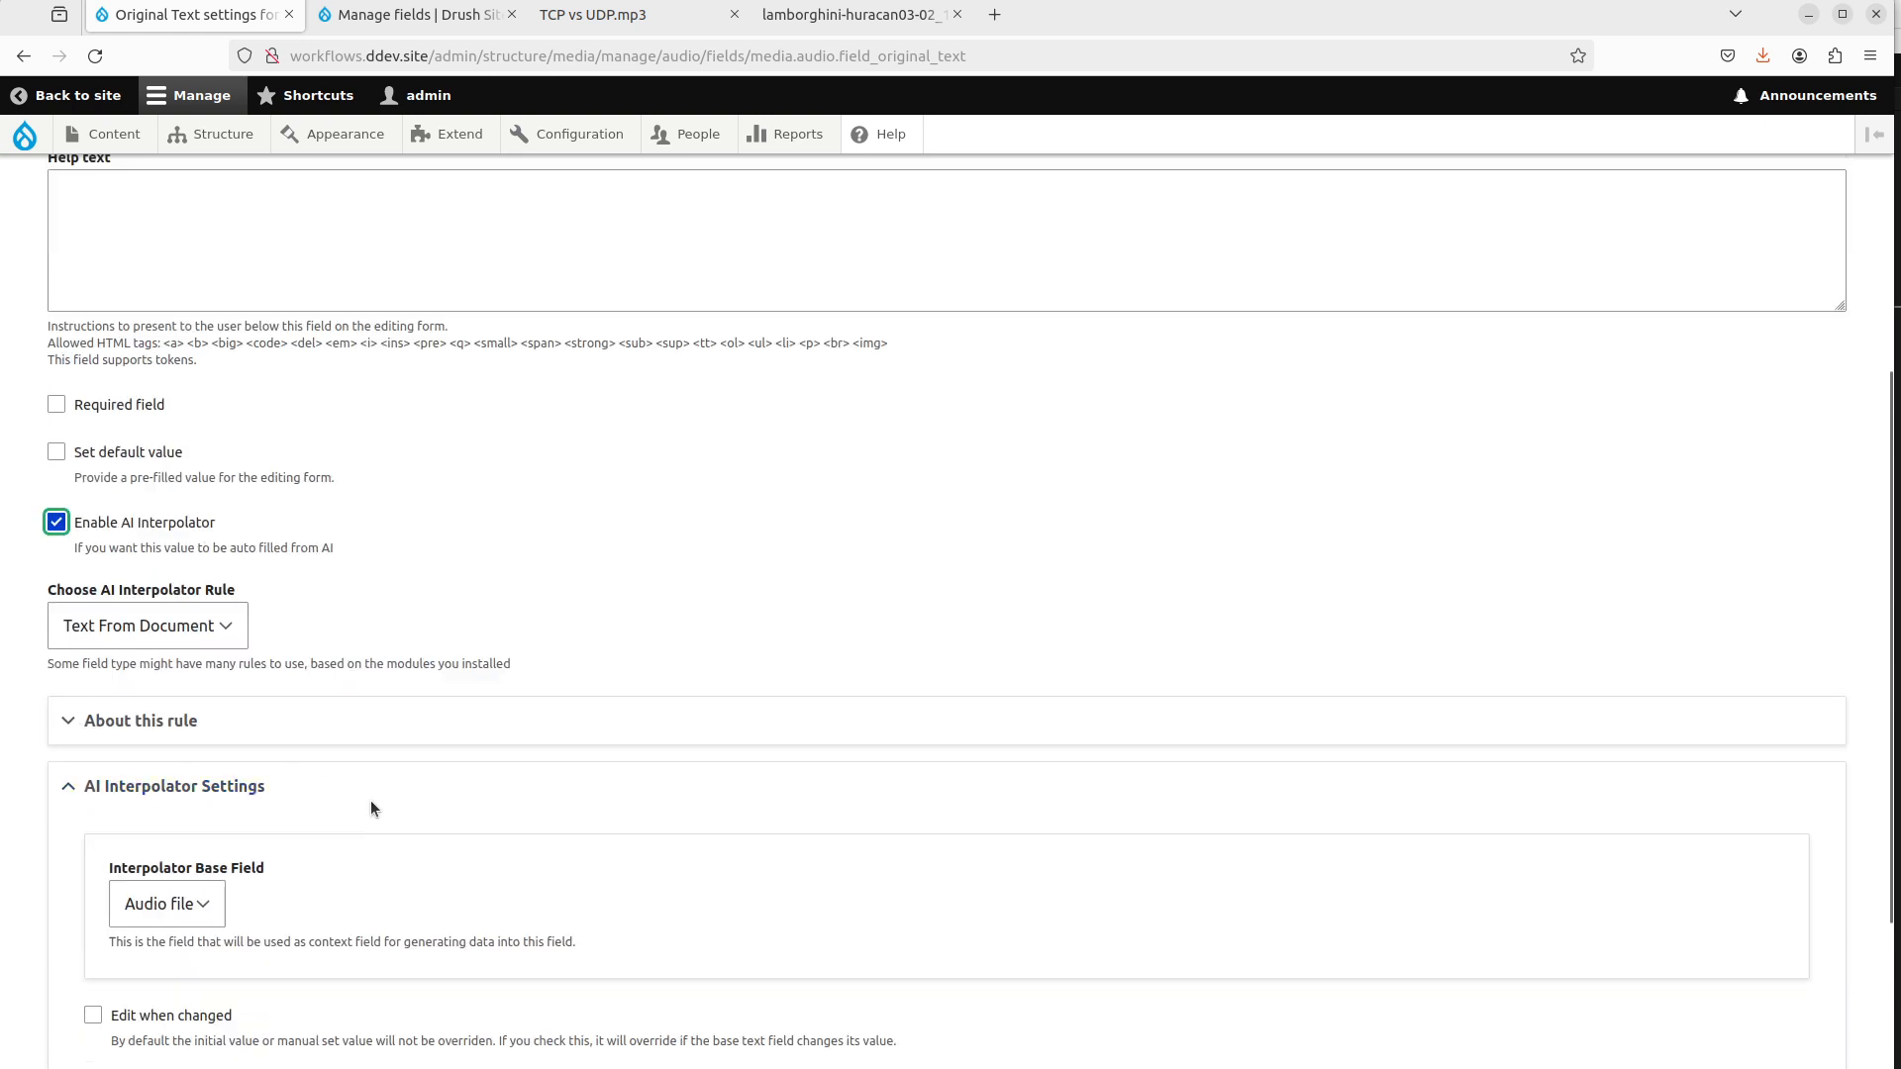
{"action": "scroll", "coordinate": [370, 800], "scroll_direction": "down", "scroll_amount": 3}
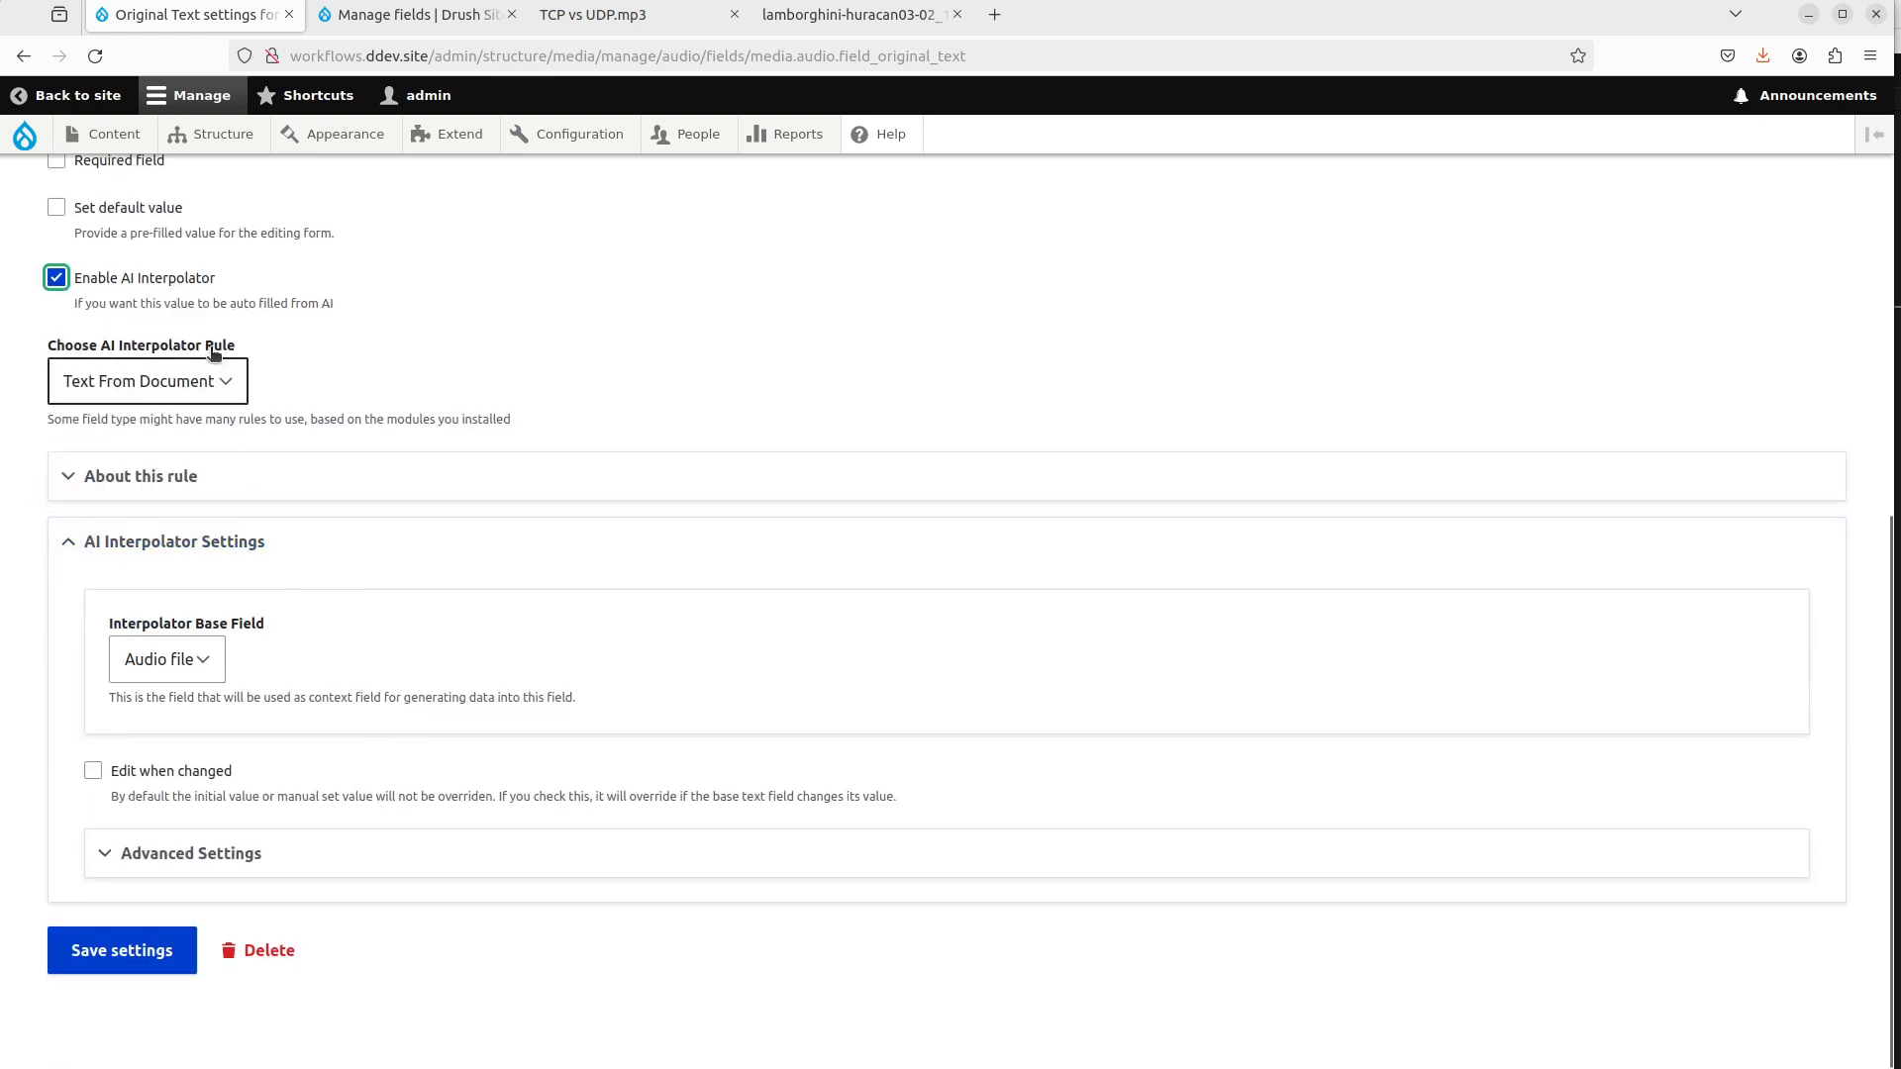
{"action": "left_click", "coordinate": [205, 376]}
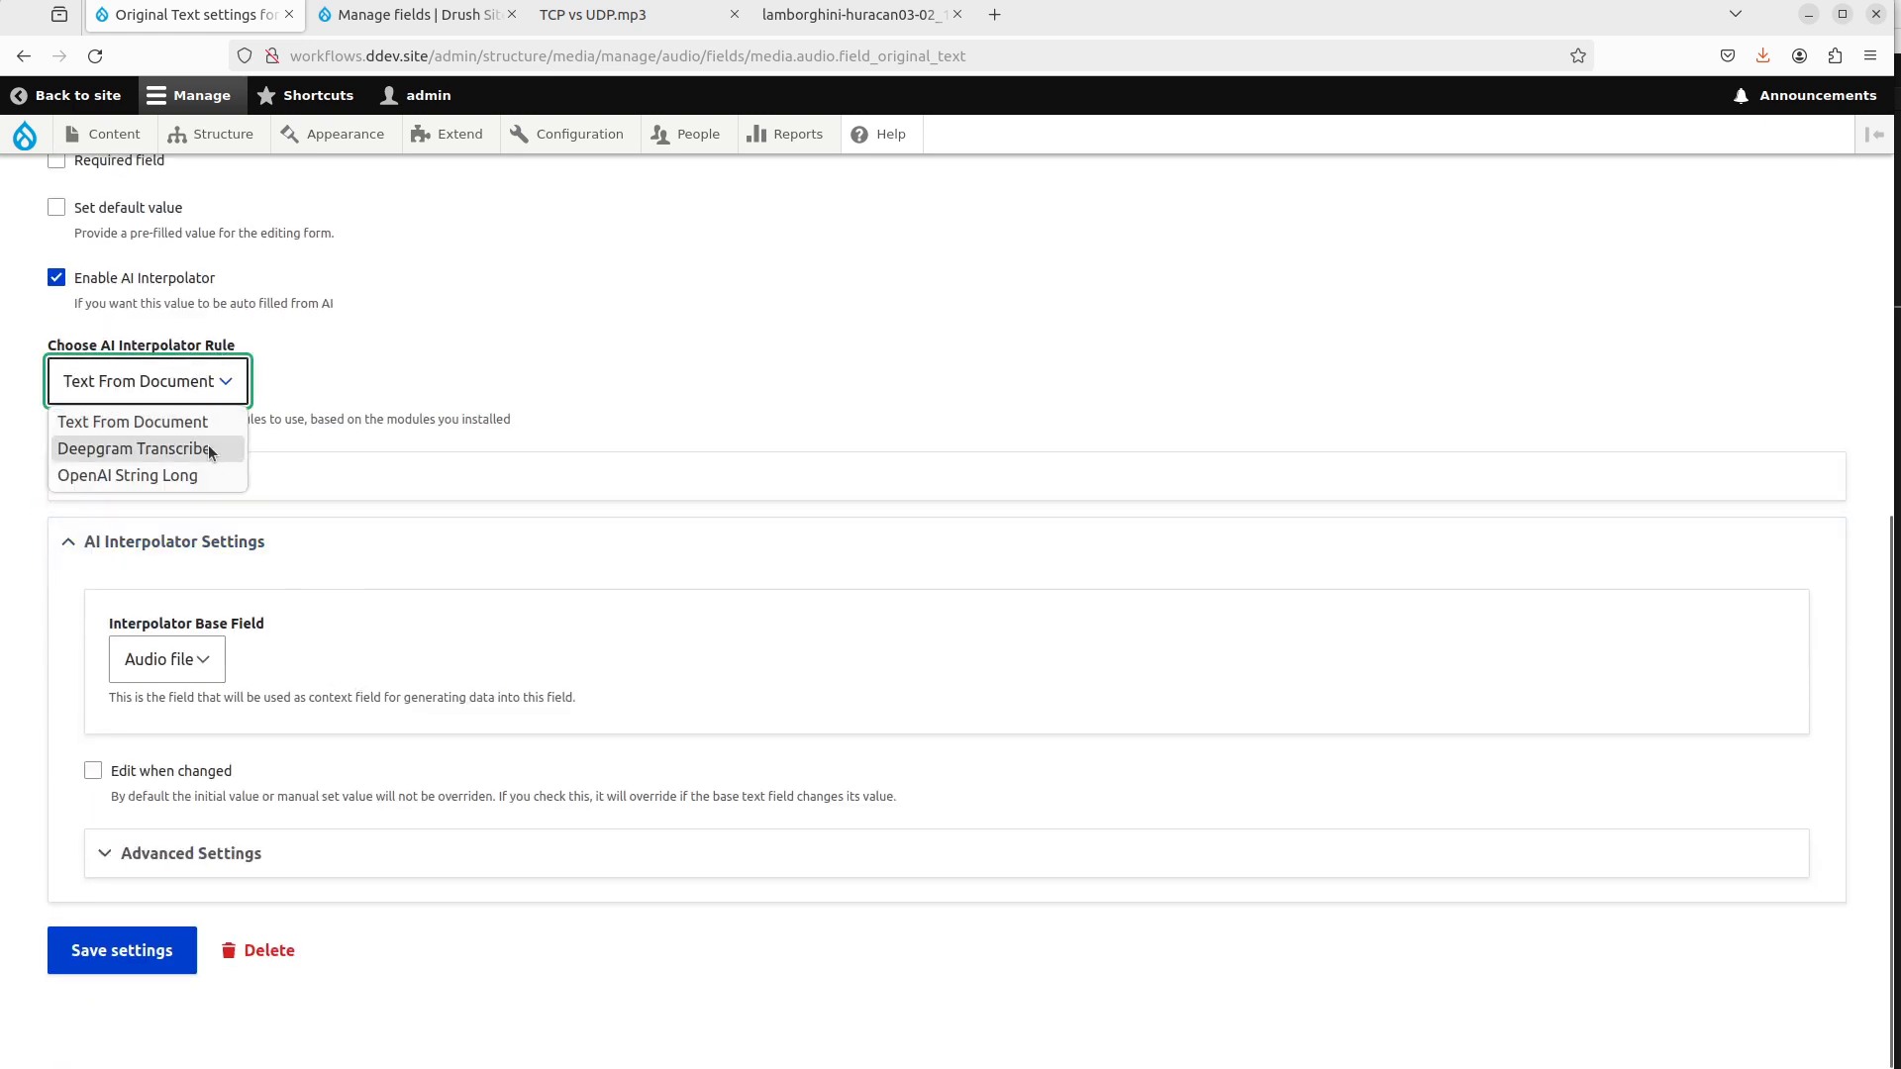
{"action": "left_click", "coordinate": [210, 450]}
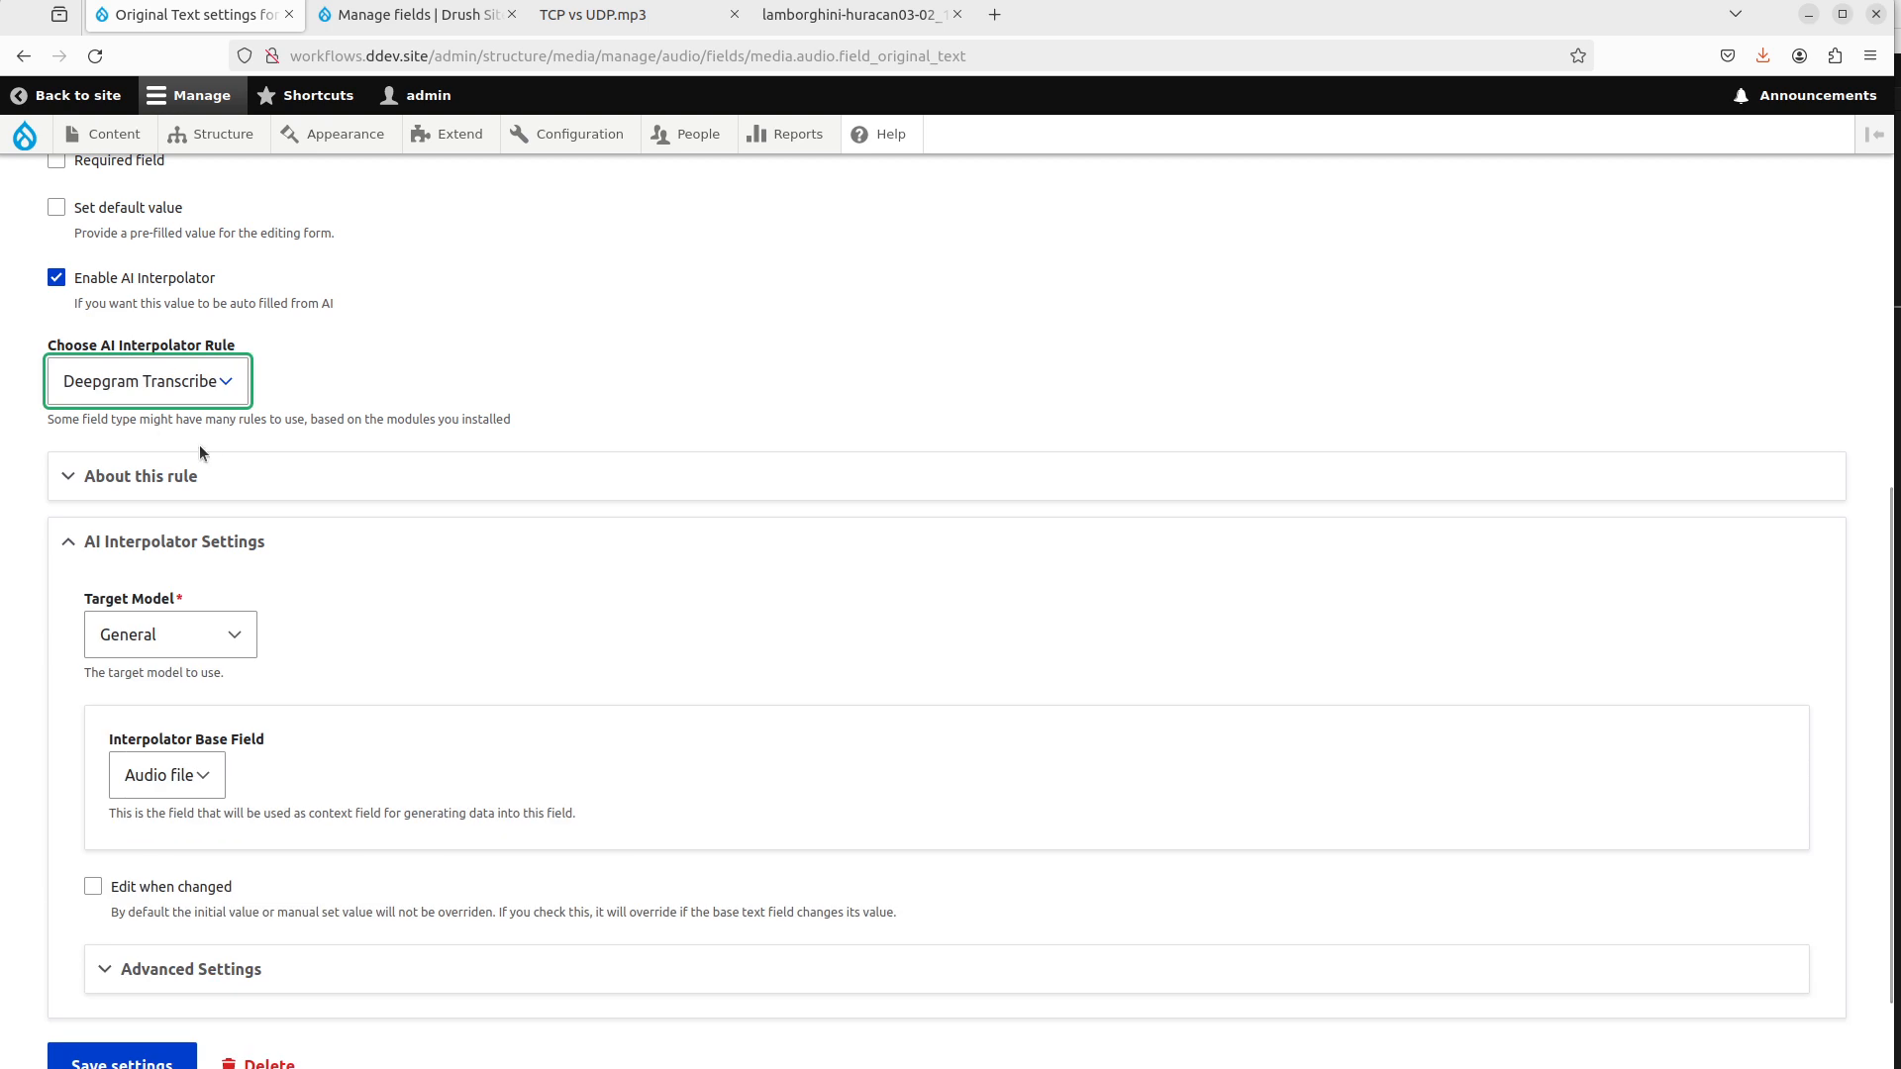
Choose General as the target model, with Audio file as the interpolator base field.
{"action": "left_click", "coordinate": [122, 649]}
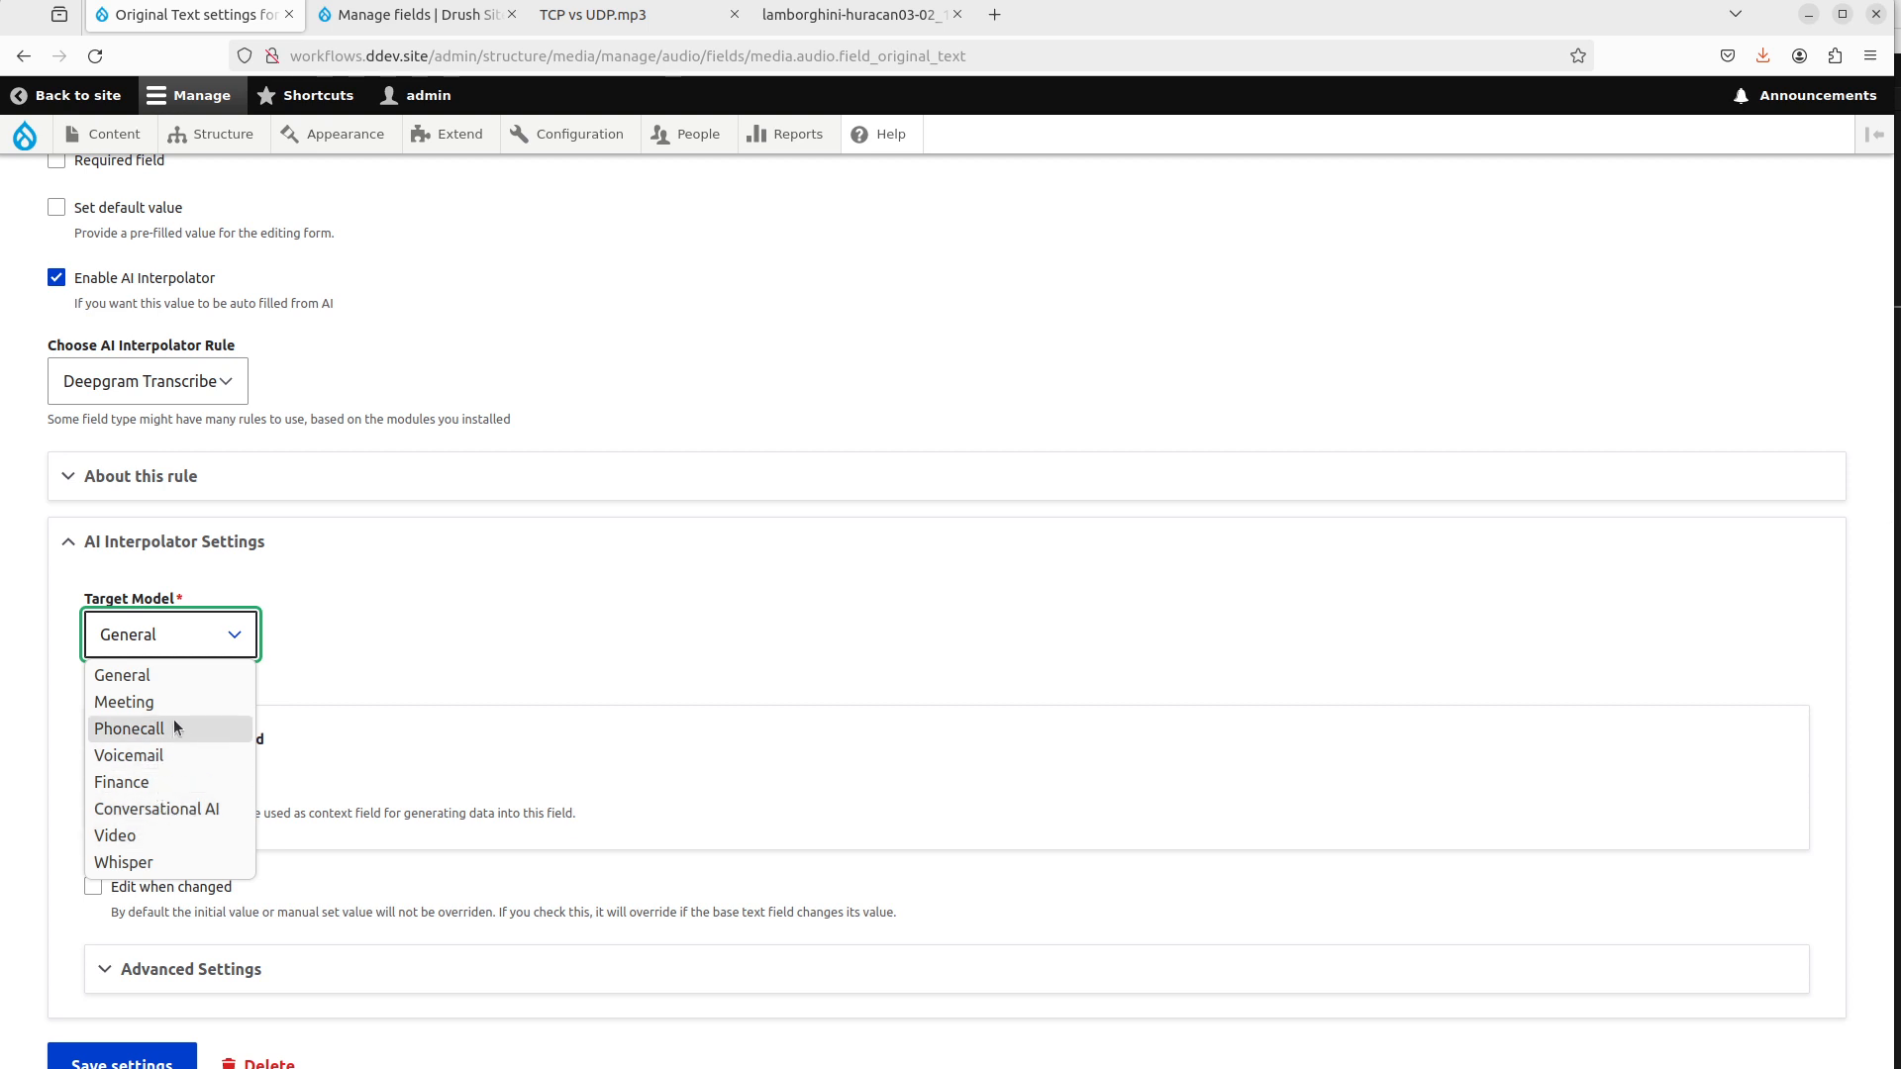
{"action": "left_click", "coordinate": [186, 681]}
{"action": "scroll", "coordinate": [525, 574], "scroll_direction": "down", "scroll_amount": 2}
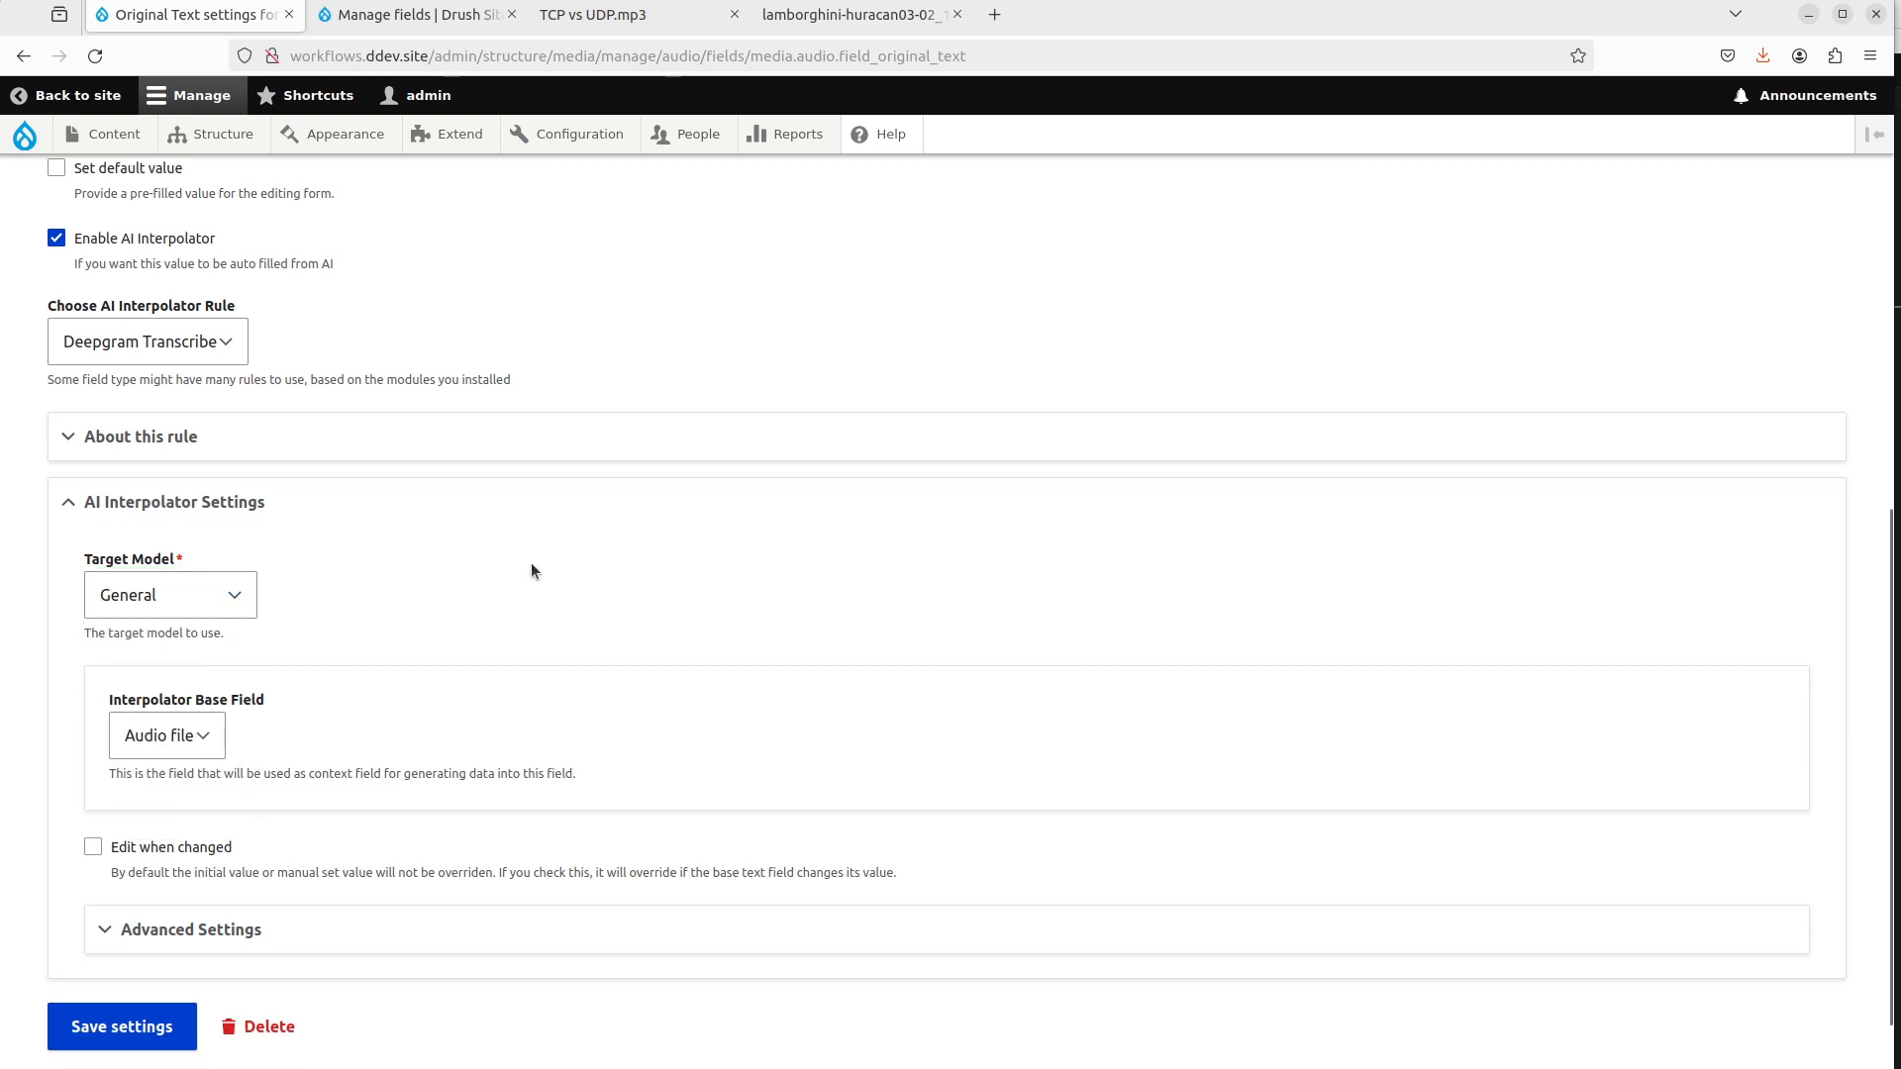
{"action": "left_click", "coordinate": [193, 500]}
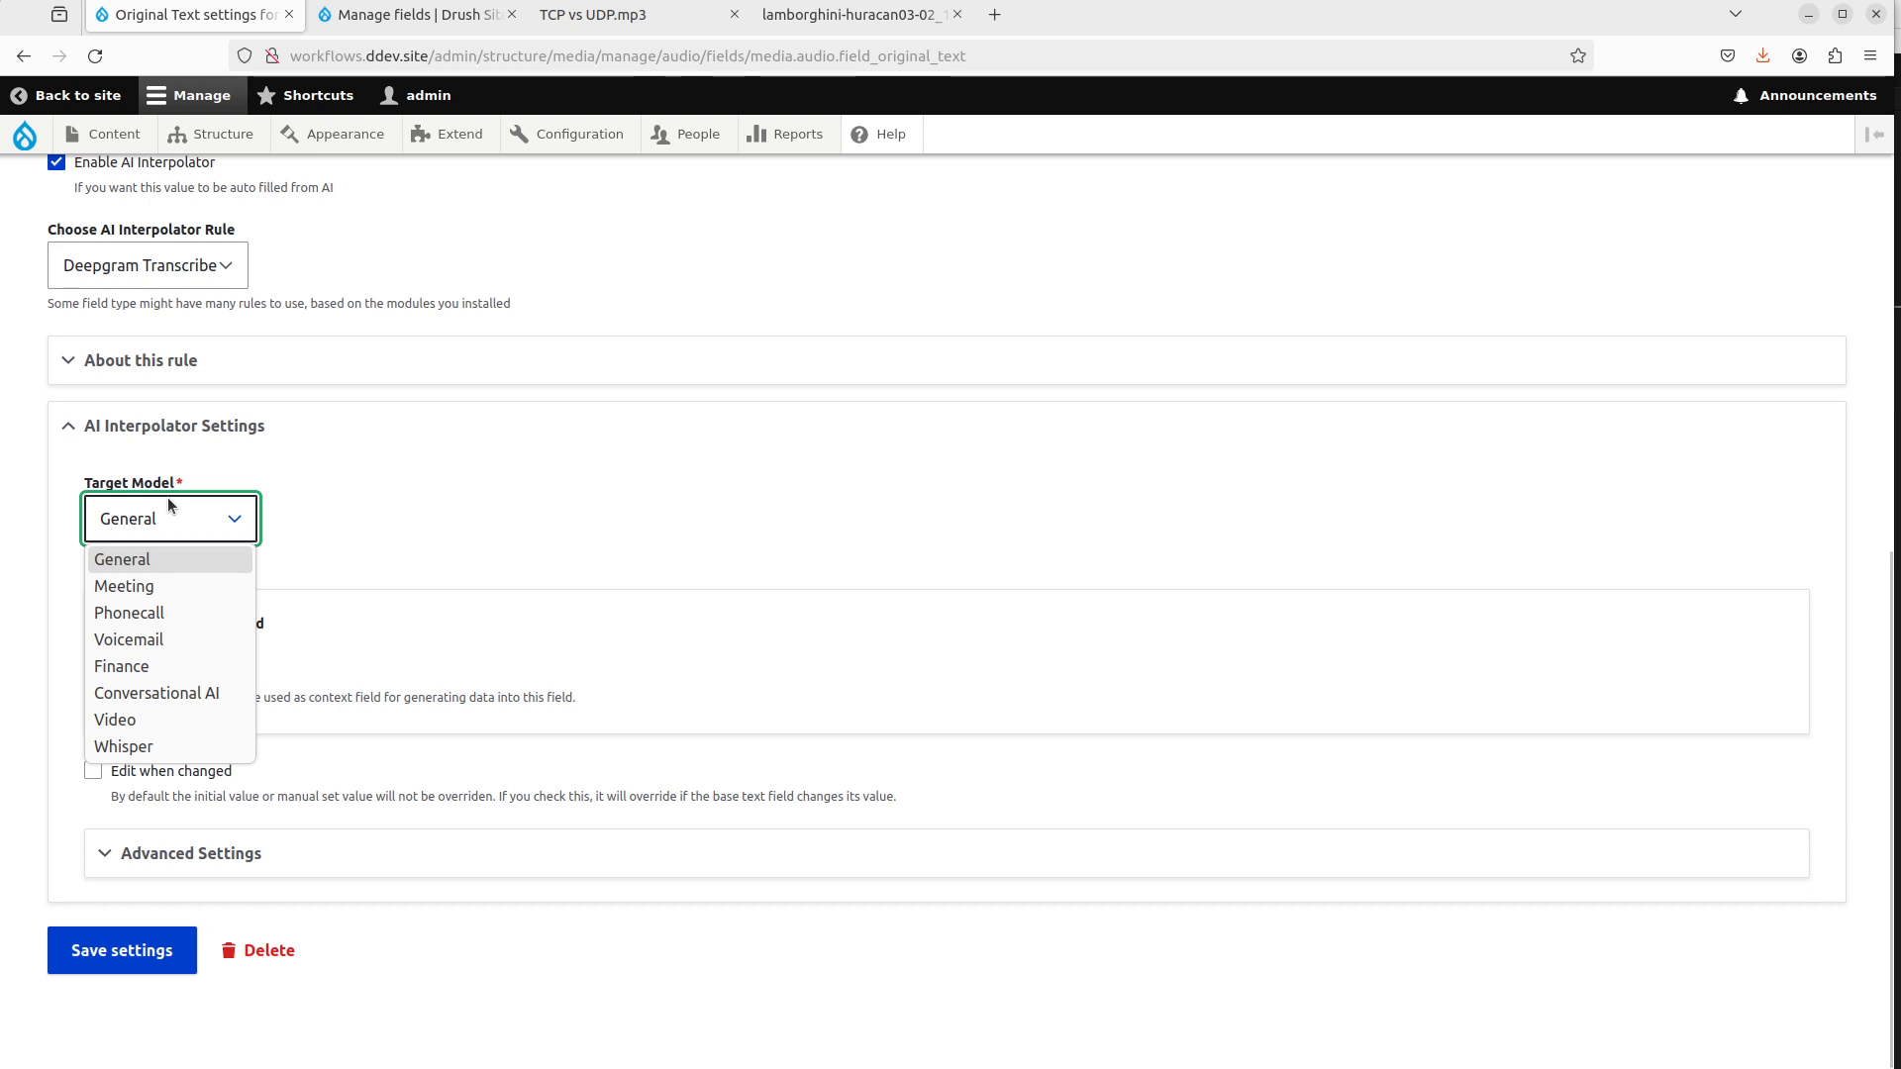
{"action": "left_click", "coordinate": [186, 498]}
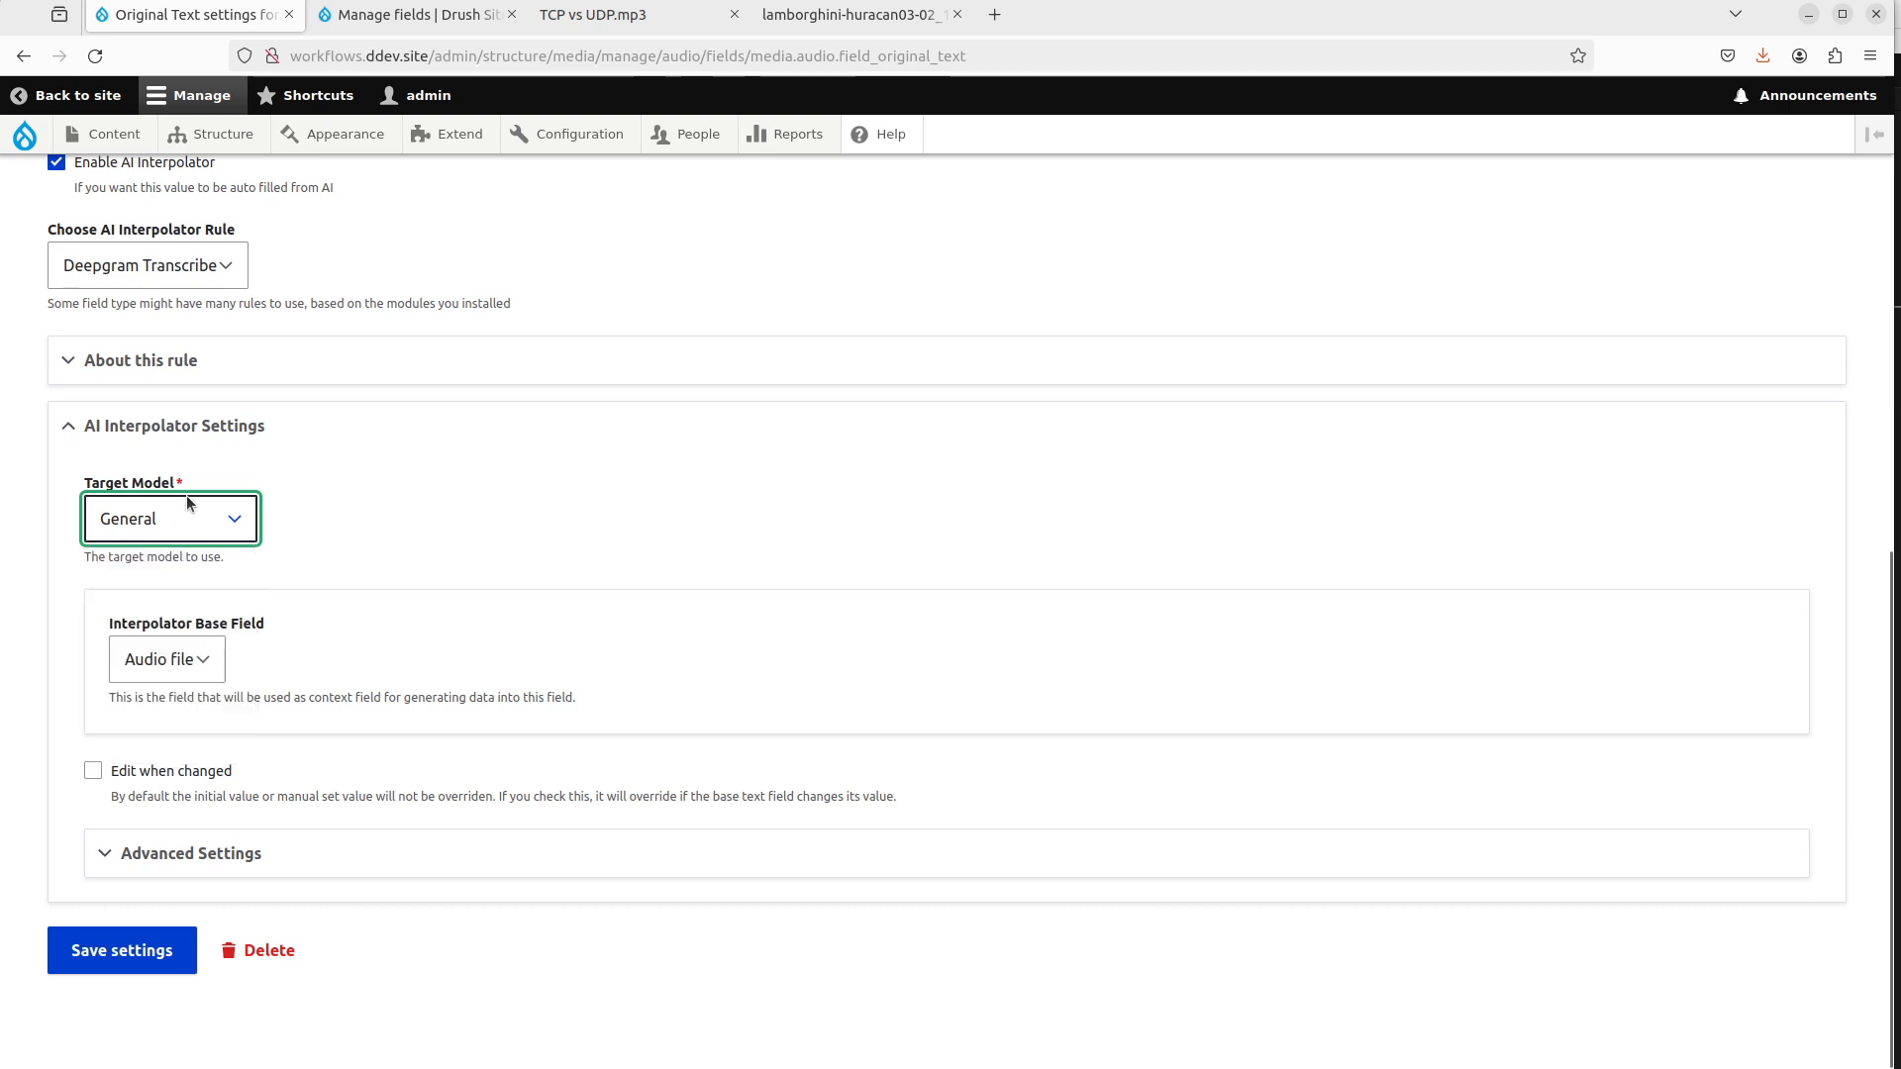
{"action": "left_click", "coordinate": [517, 698]}
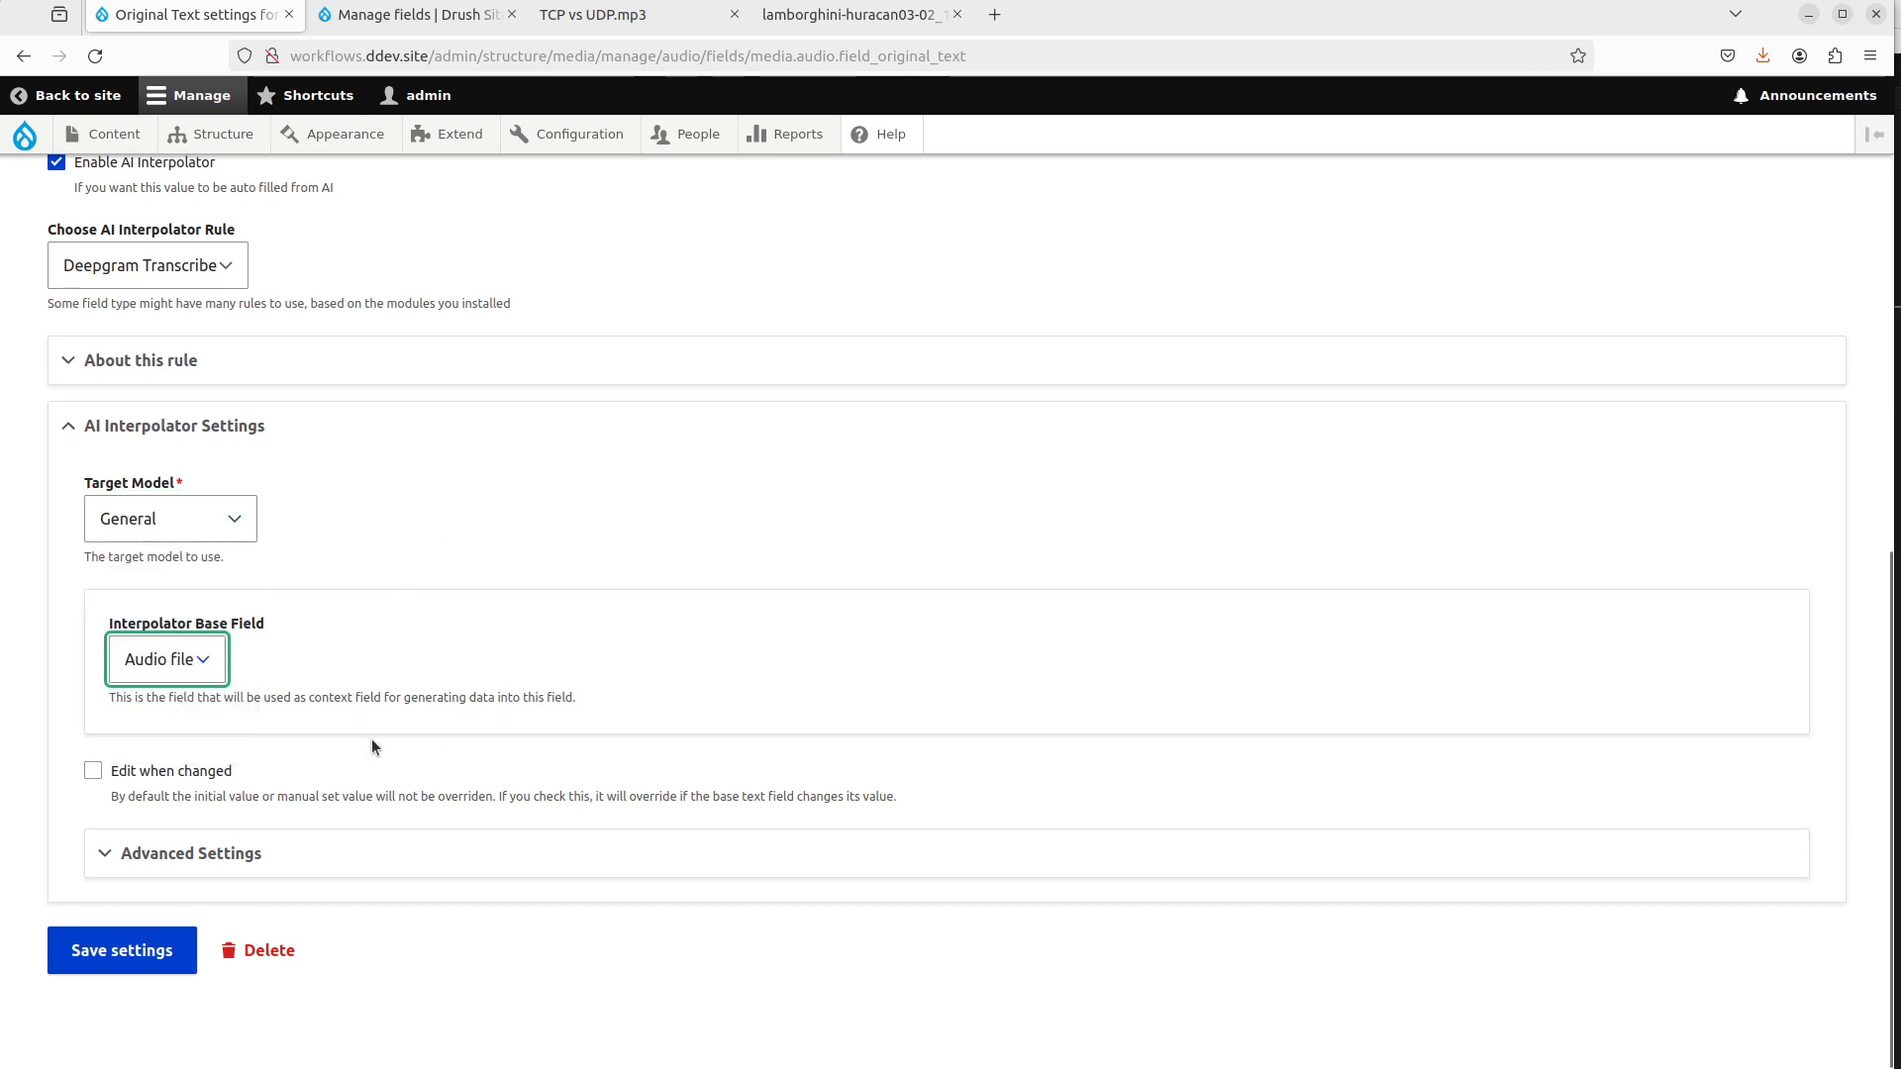
Set the interpolator worker to Batch in the advanced settings and save the Original Text field settings.
{"action": "left_click", "coordinate": [260, 849]}
{"action": "scroll", "coordinate": [370, 738], "scroll_direction": "down", "scroll_amount": 2}
{"action": "scroll", "coordinate": [370, 733], "scroll_direction": "down", "scroll_amount": 2}
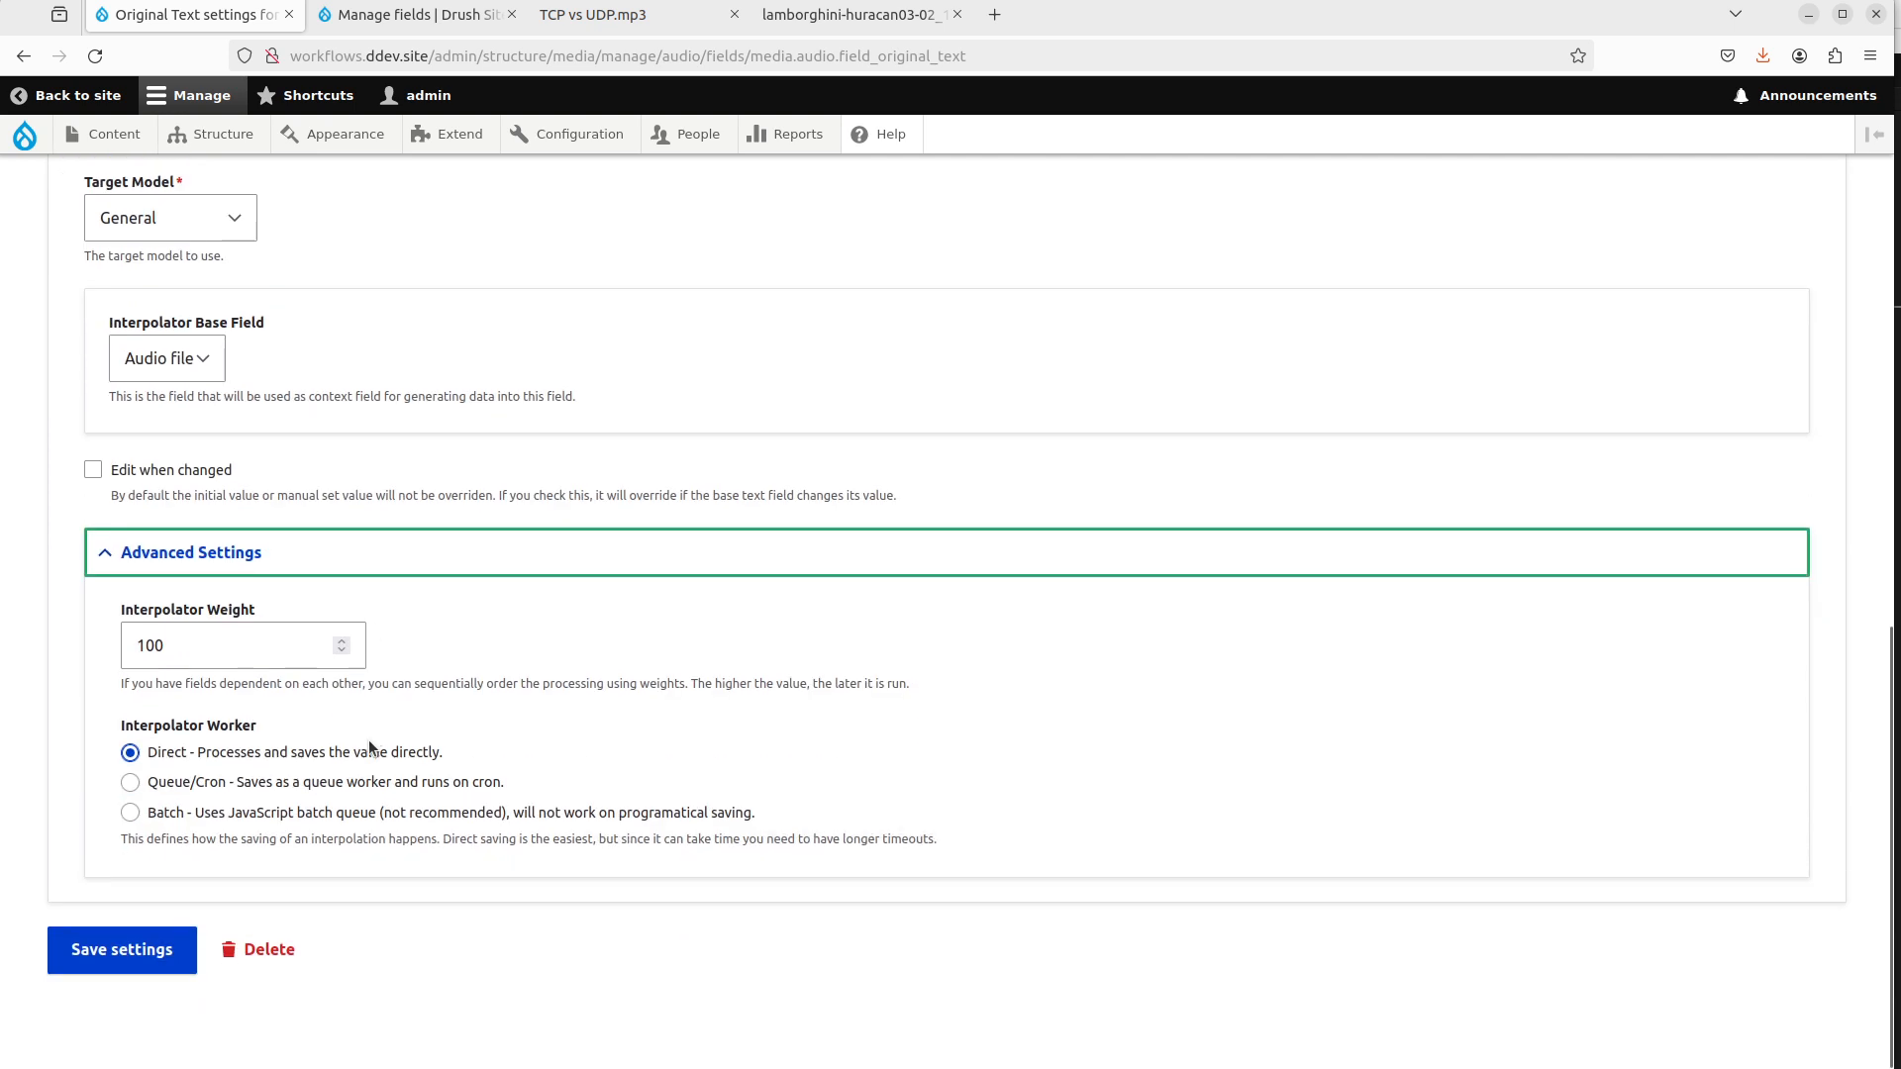
{"action": "left_click", "coordinate": [201, 818]}
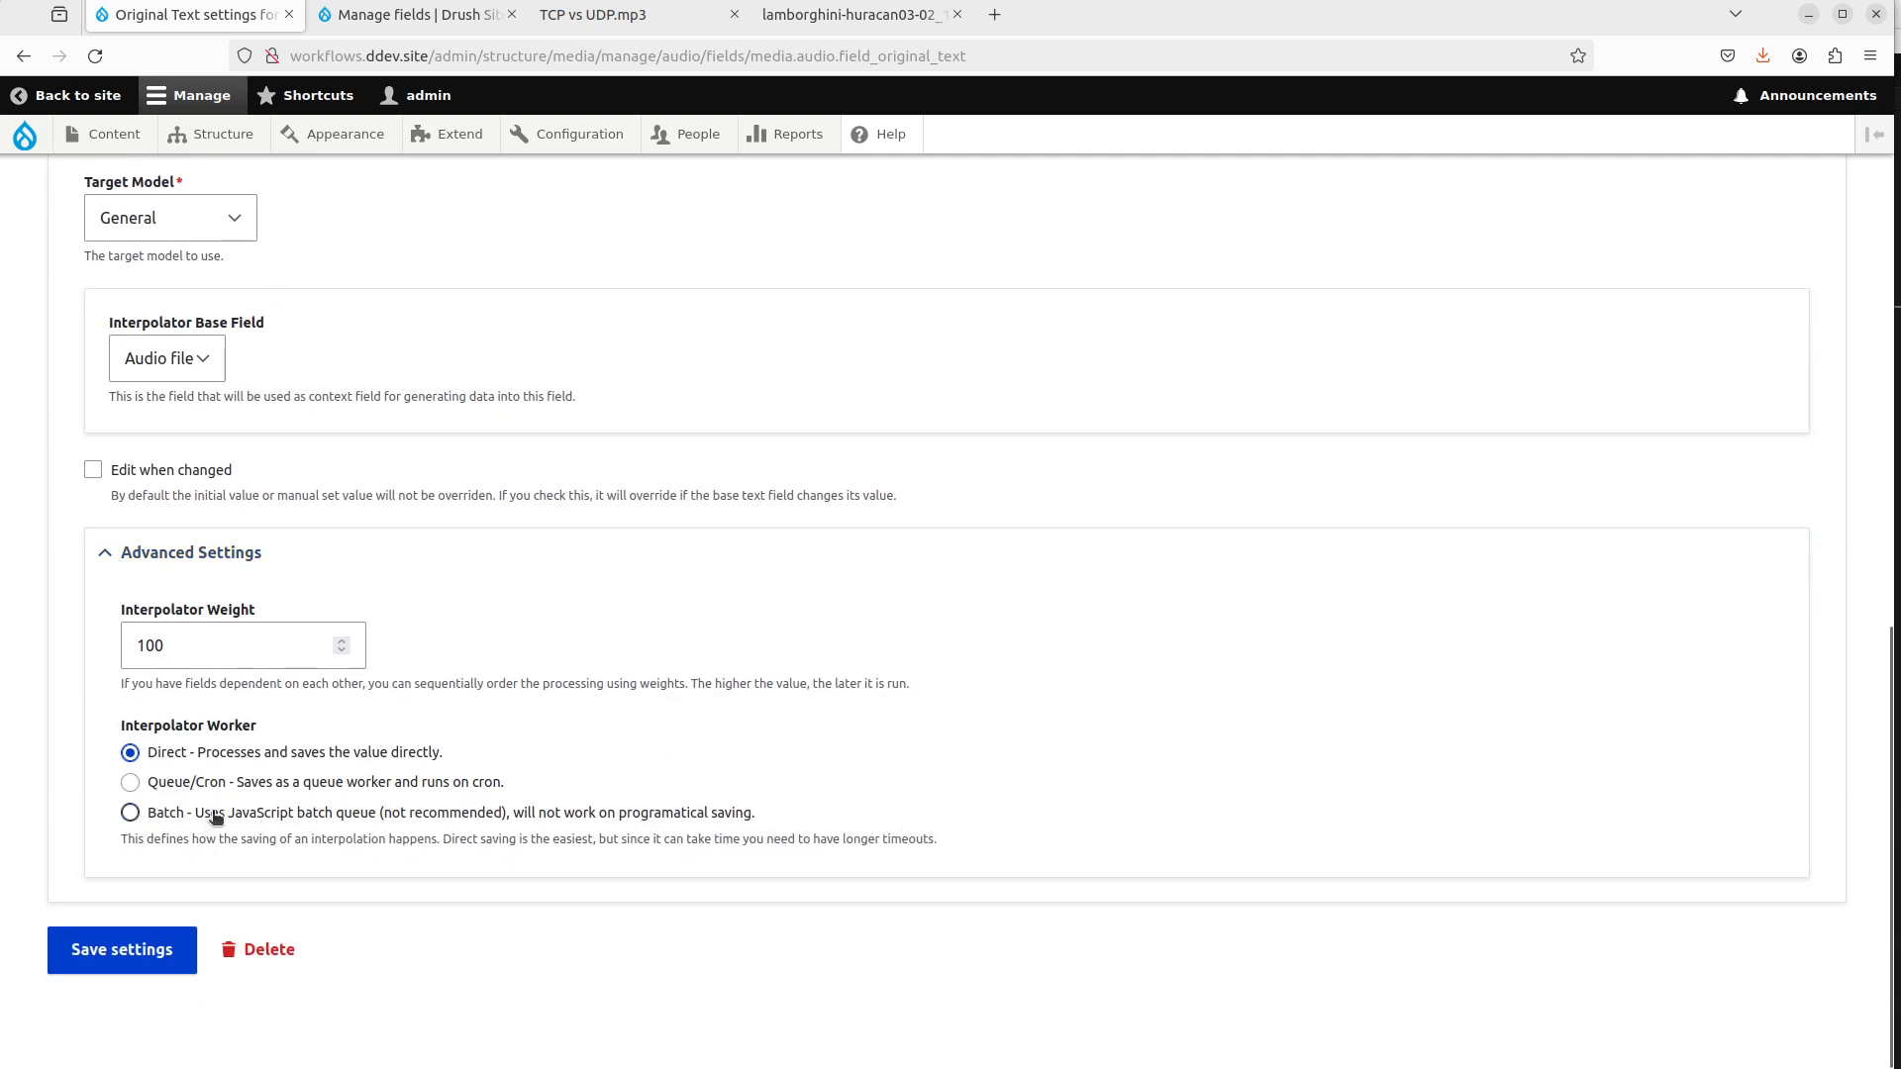
{"action": "left_click", "coordinate": [132, 972]}
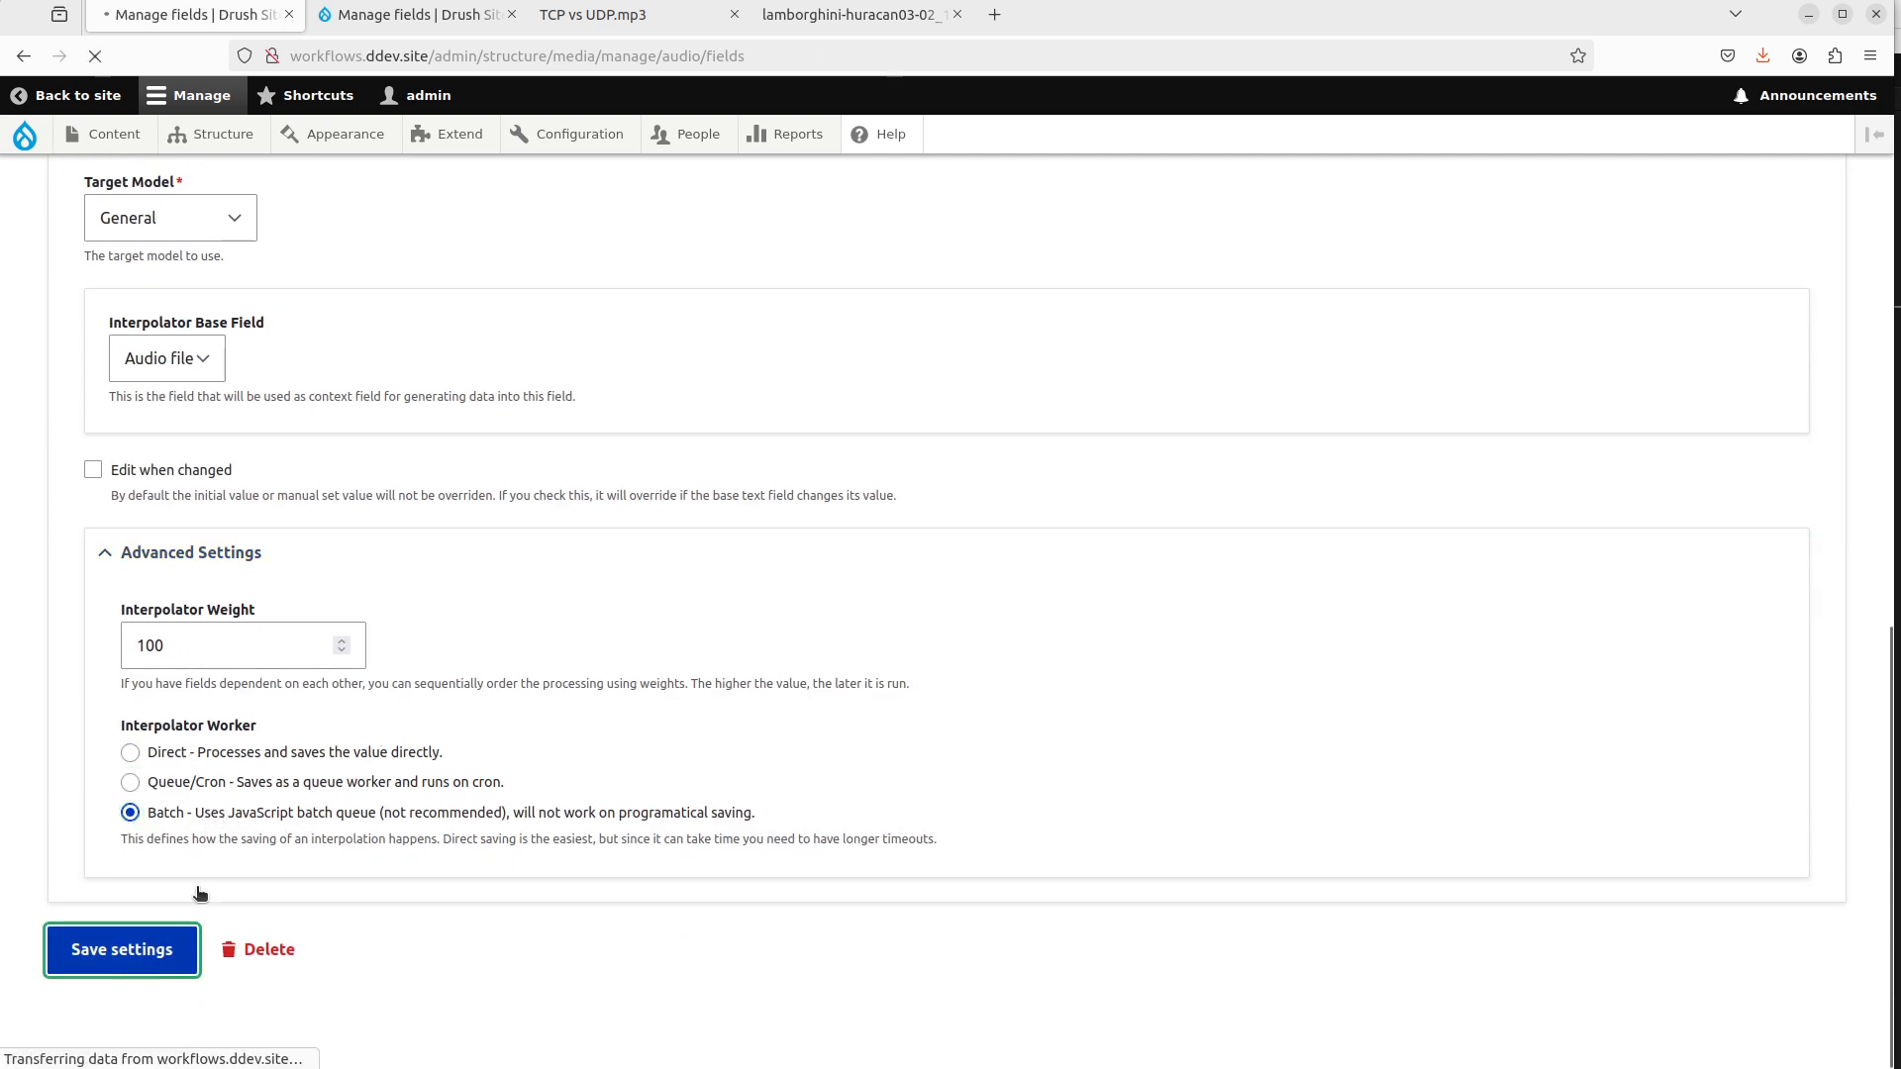
Re-use the existing field_search_words field on the Audio media type.
{"action": "left_click", "coordinate": [465, 500]}
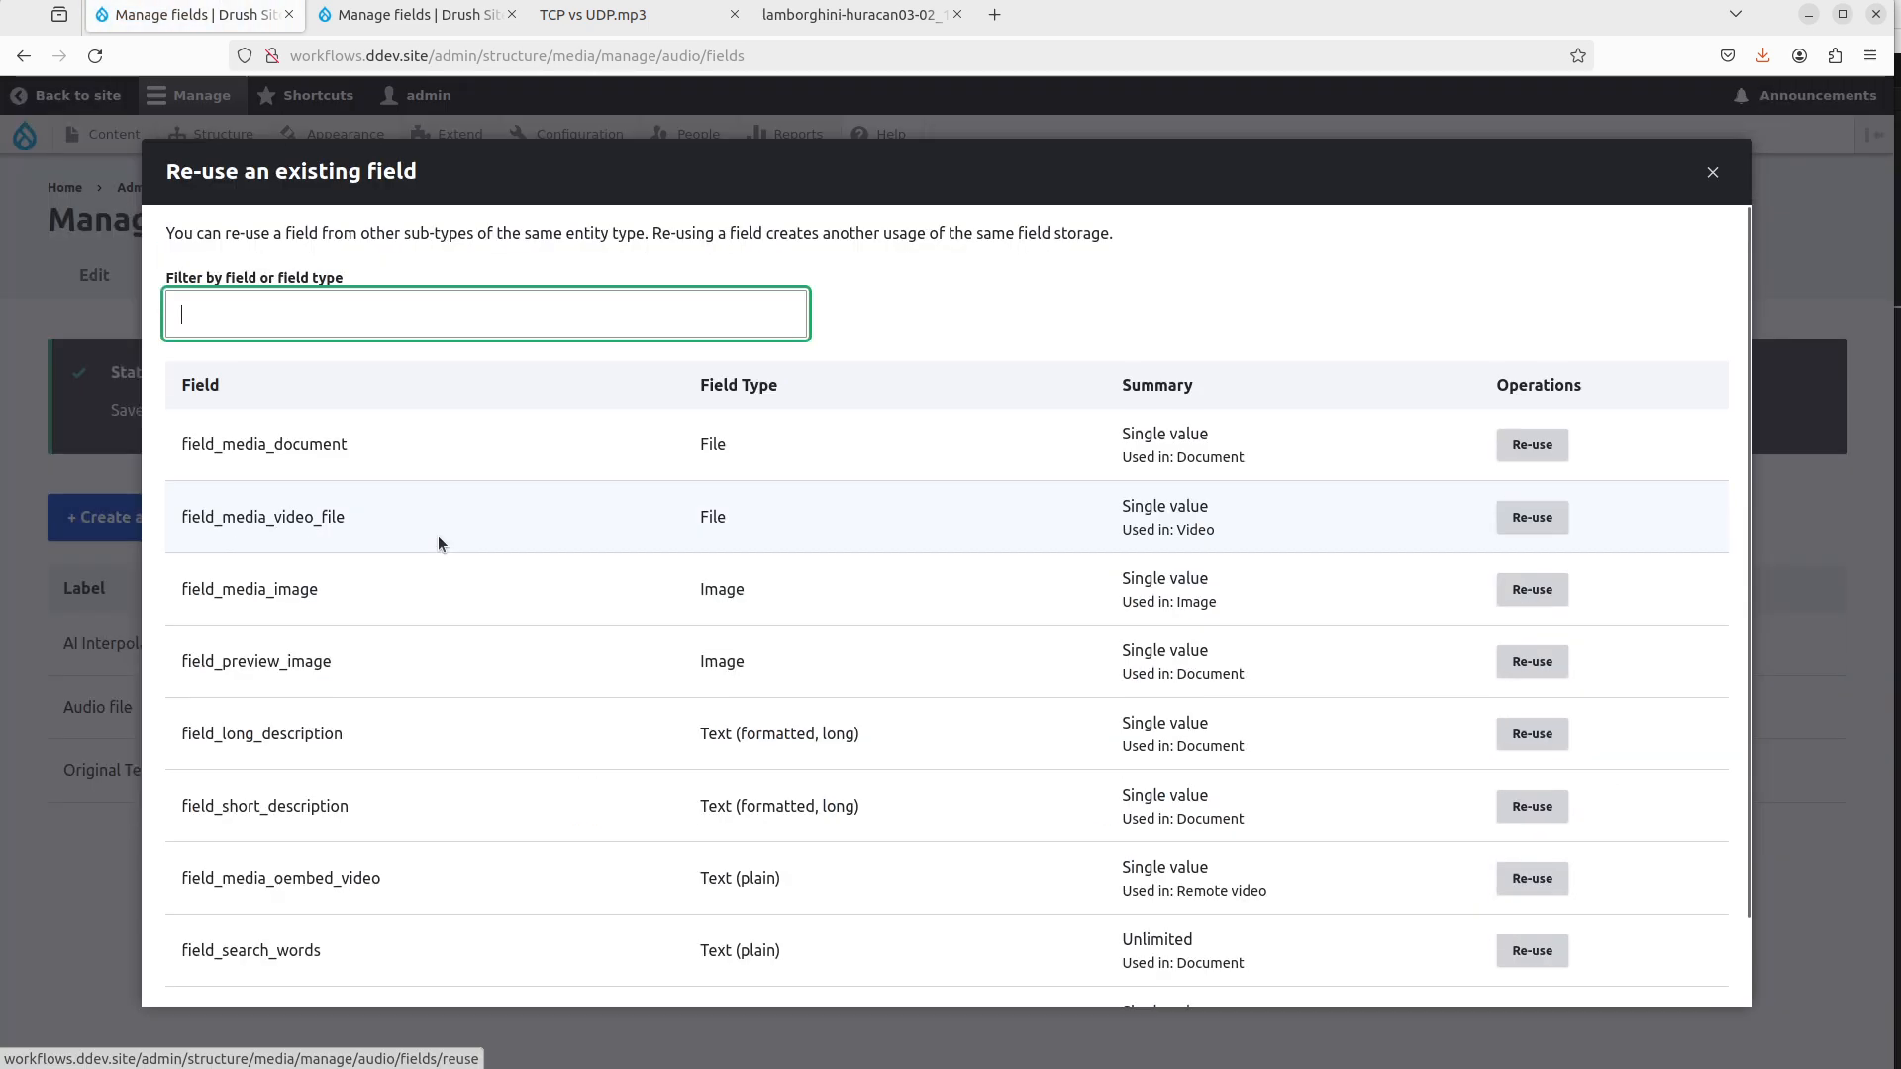
{"action": "scroll", "coordinate": [798, 657], "scroll_direction": "down", "scroll_amount": 2}
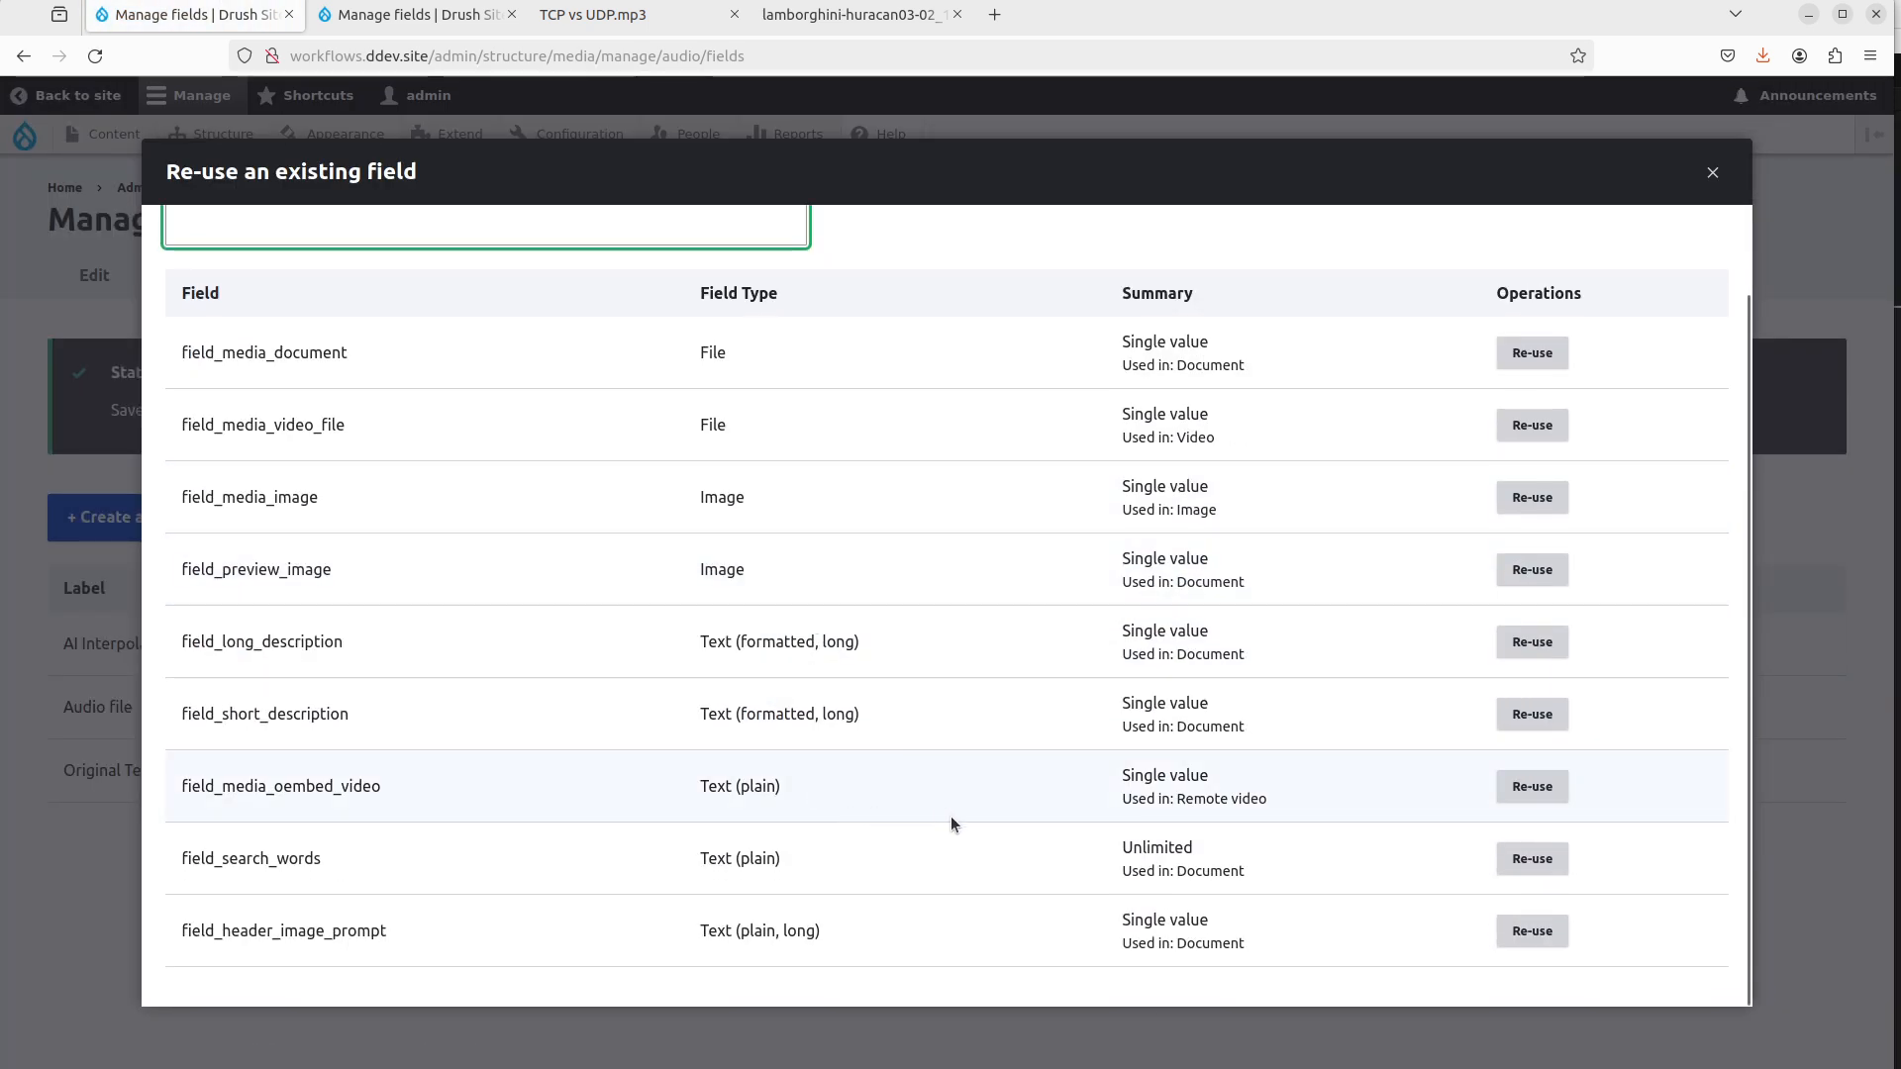
{"action": "left_click", "coordinate": [1547, 868]}
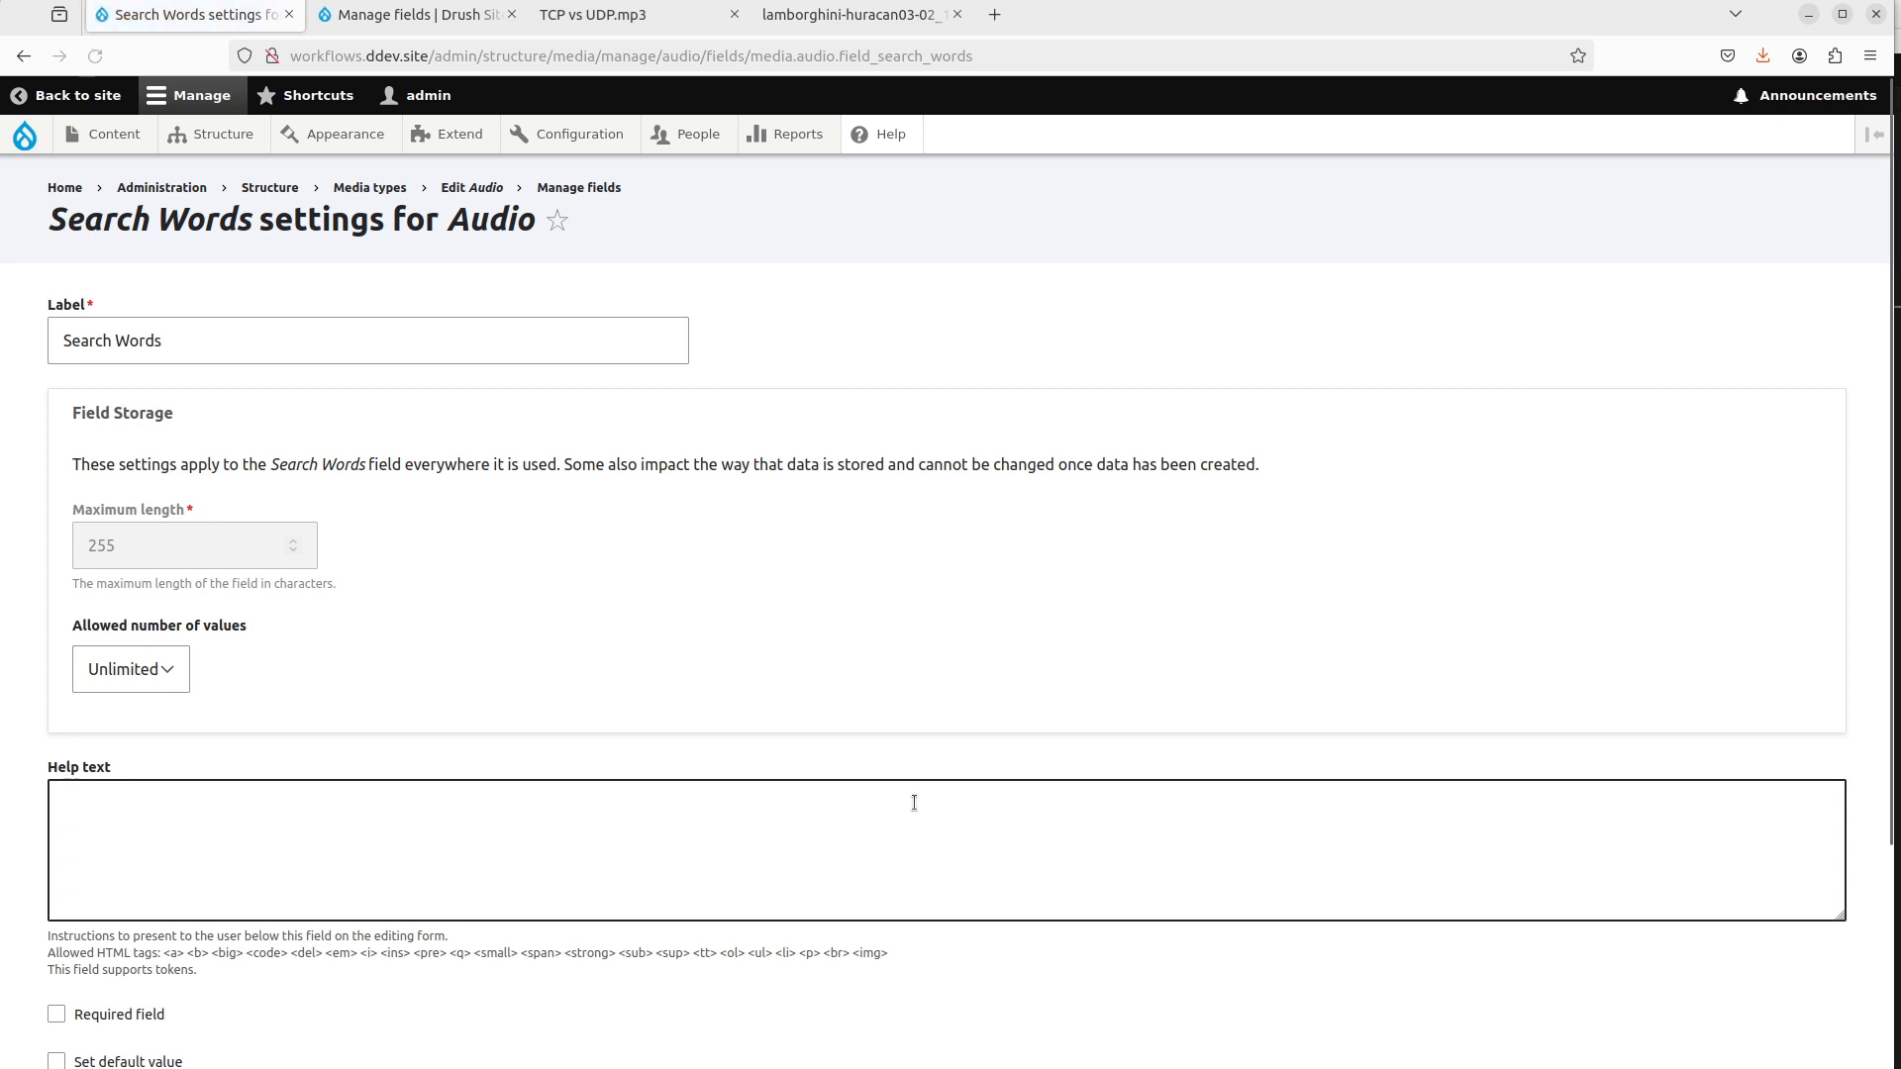
{"action": "scroll", "coordinate": [603, 908], "scroll_direction": "down", "scroll_amount": 3}
{"action": "left_click", "coordinate": [176, 870]}
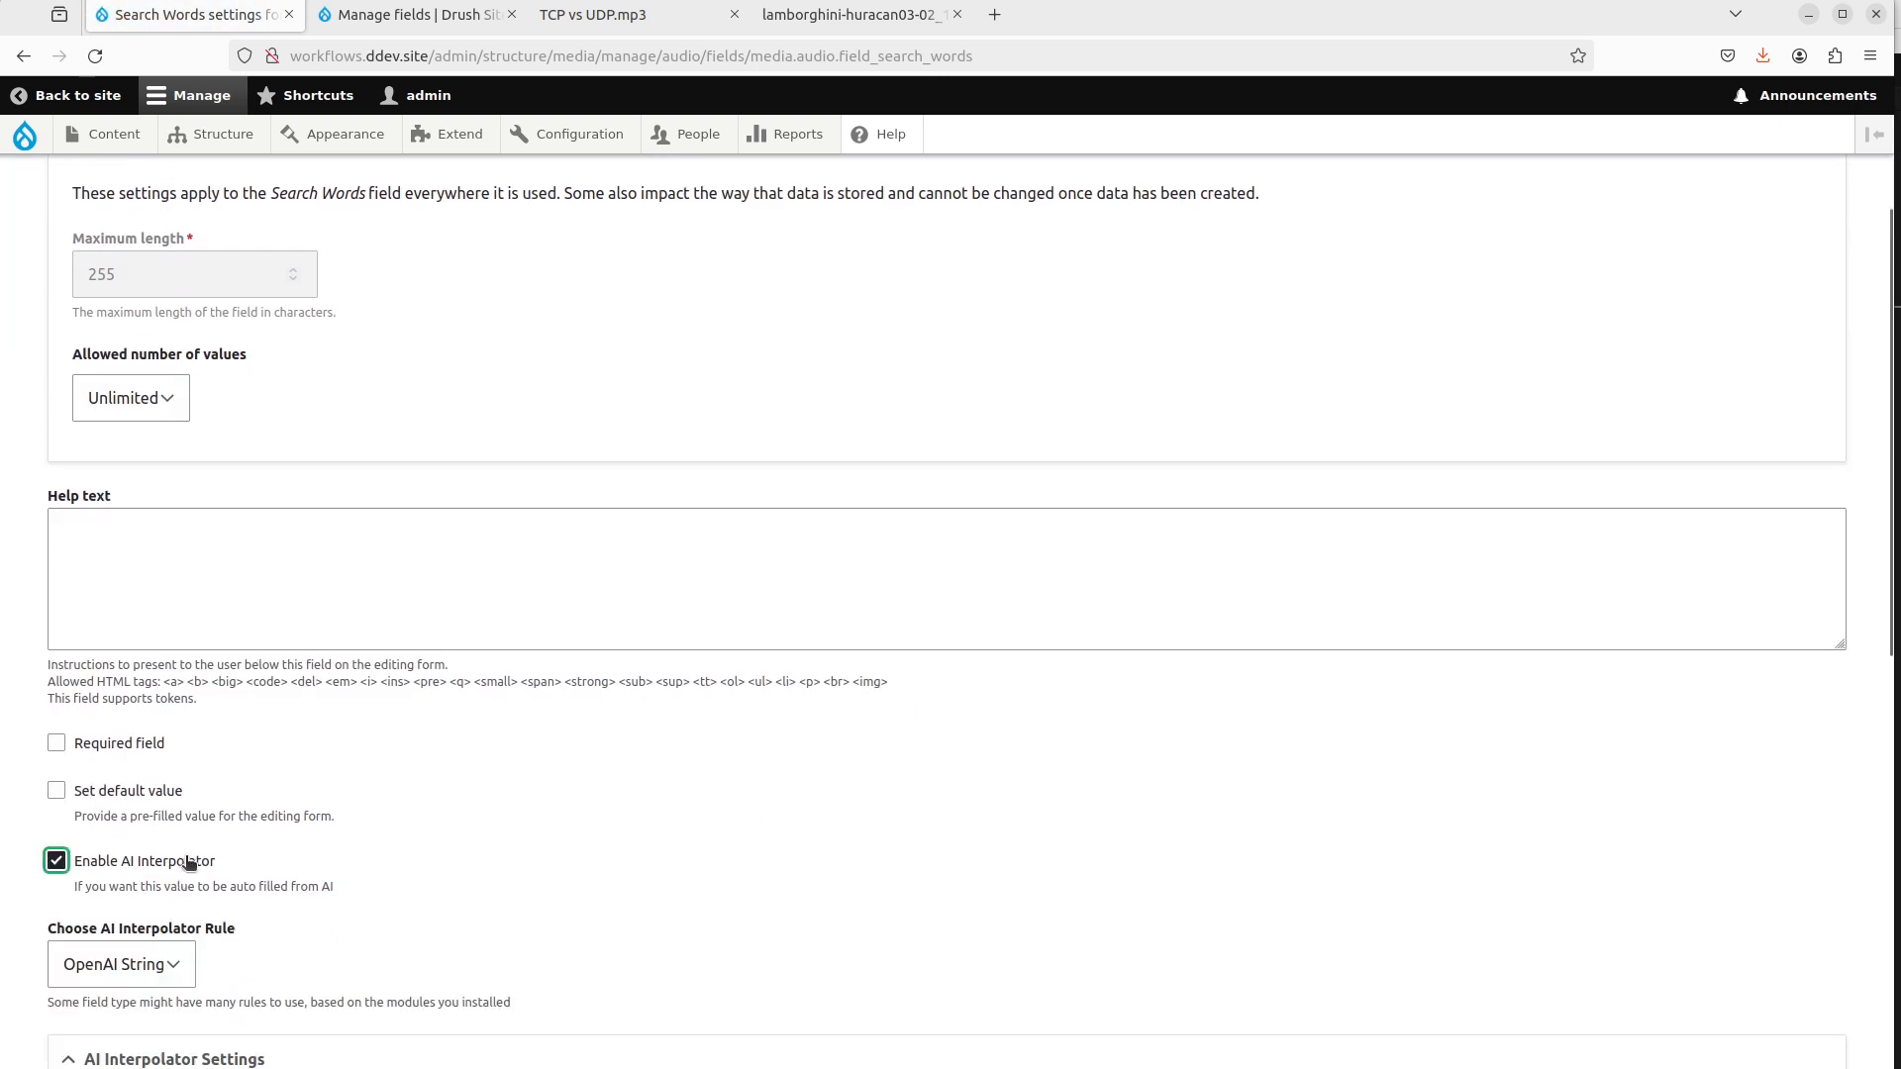
{"action": "key", "text": "ctrl+Tab"}
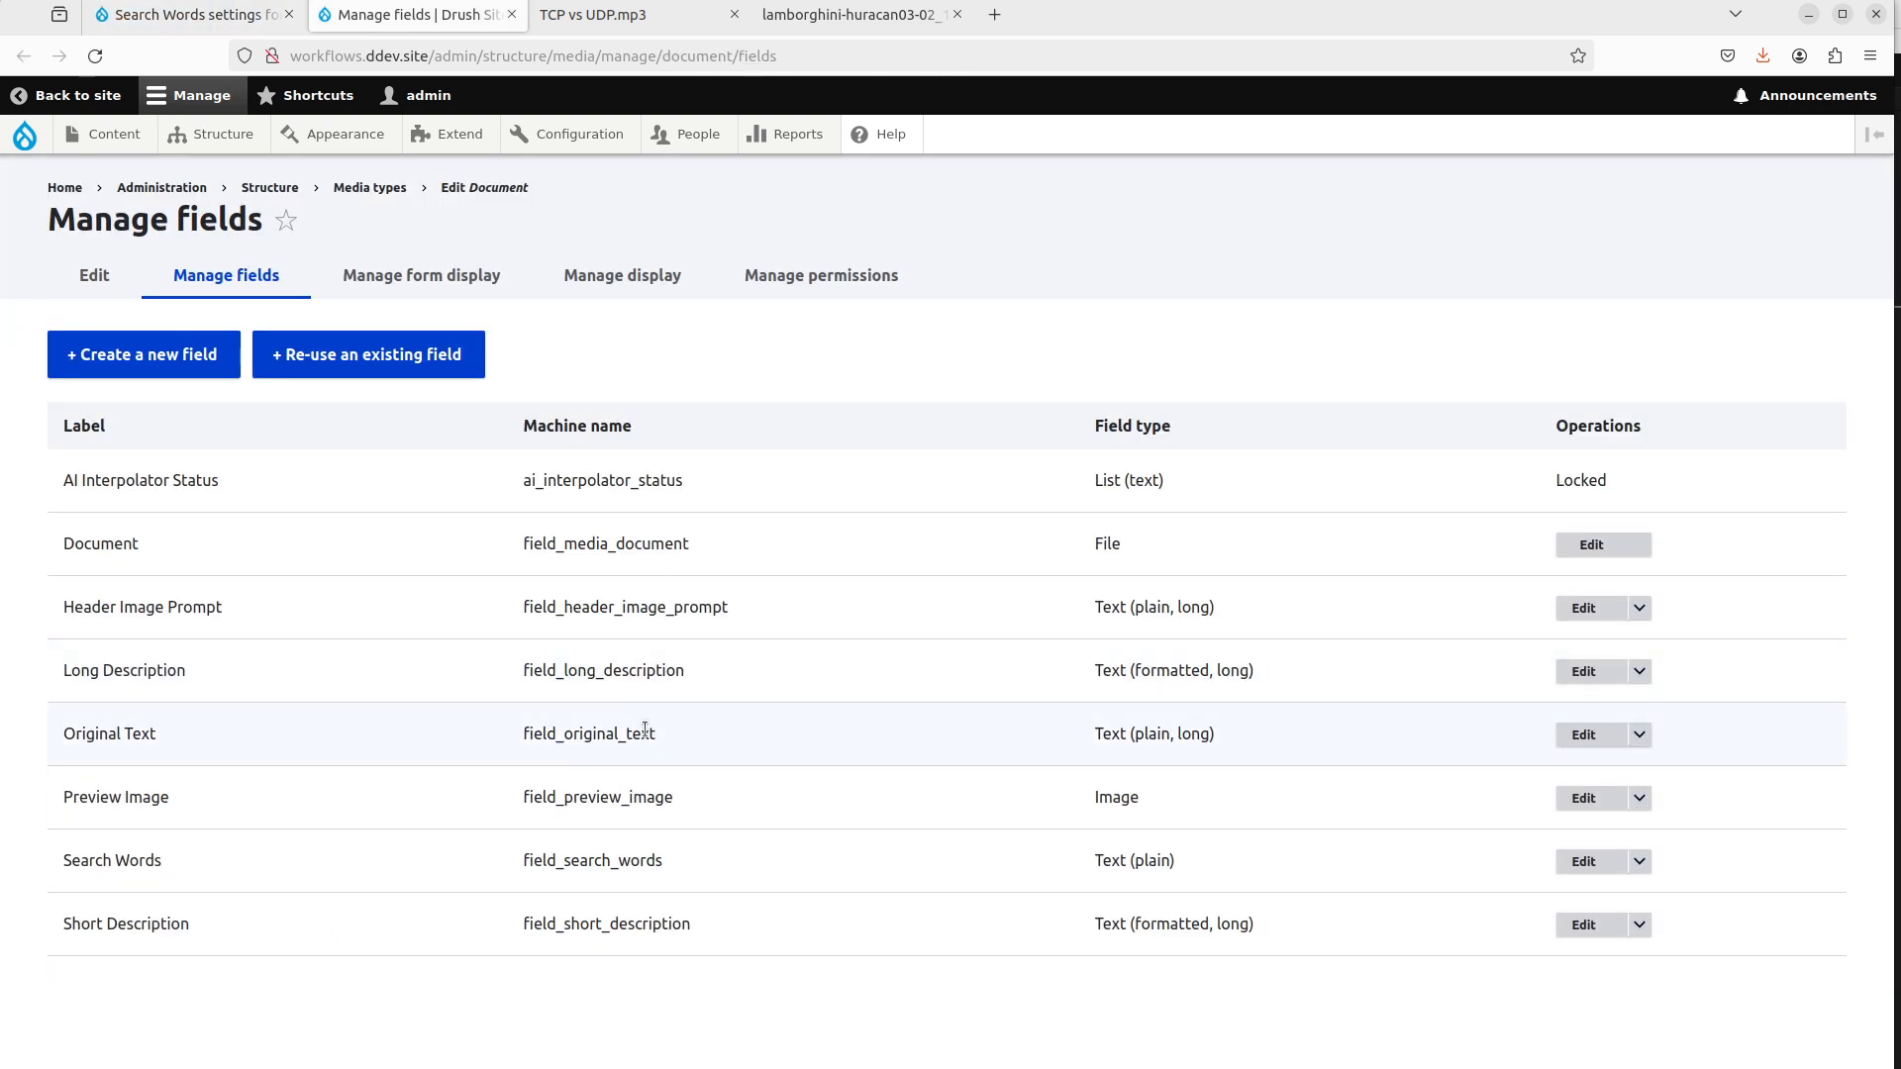
{"action": "left_click", "coordinate": [1569, 863]}
{"action": "scroll", "coordinate": [691, 574], "scroll_direction": "down", "scroll_amount": 10}
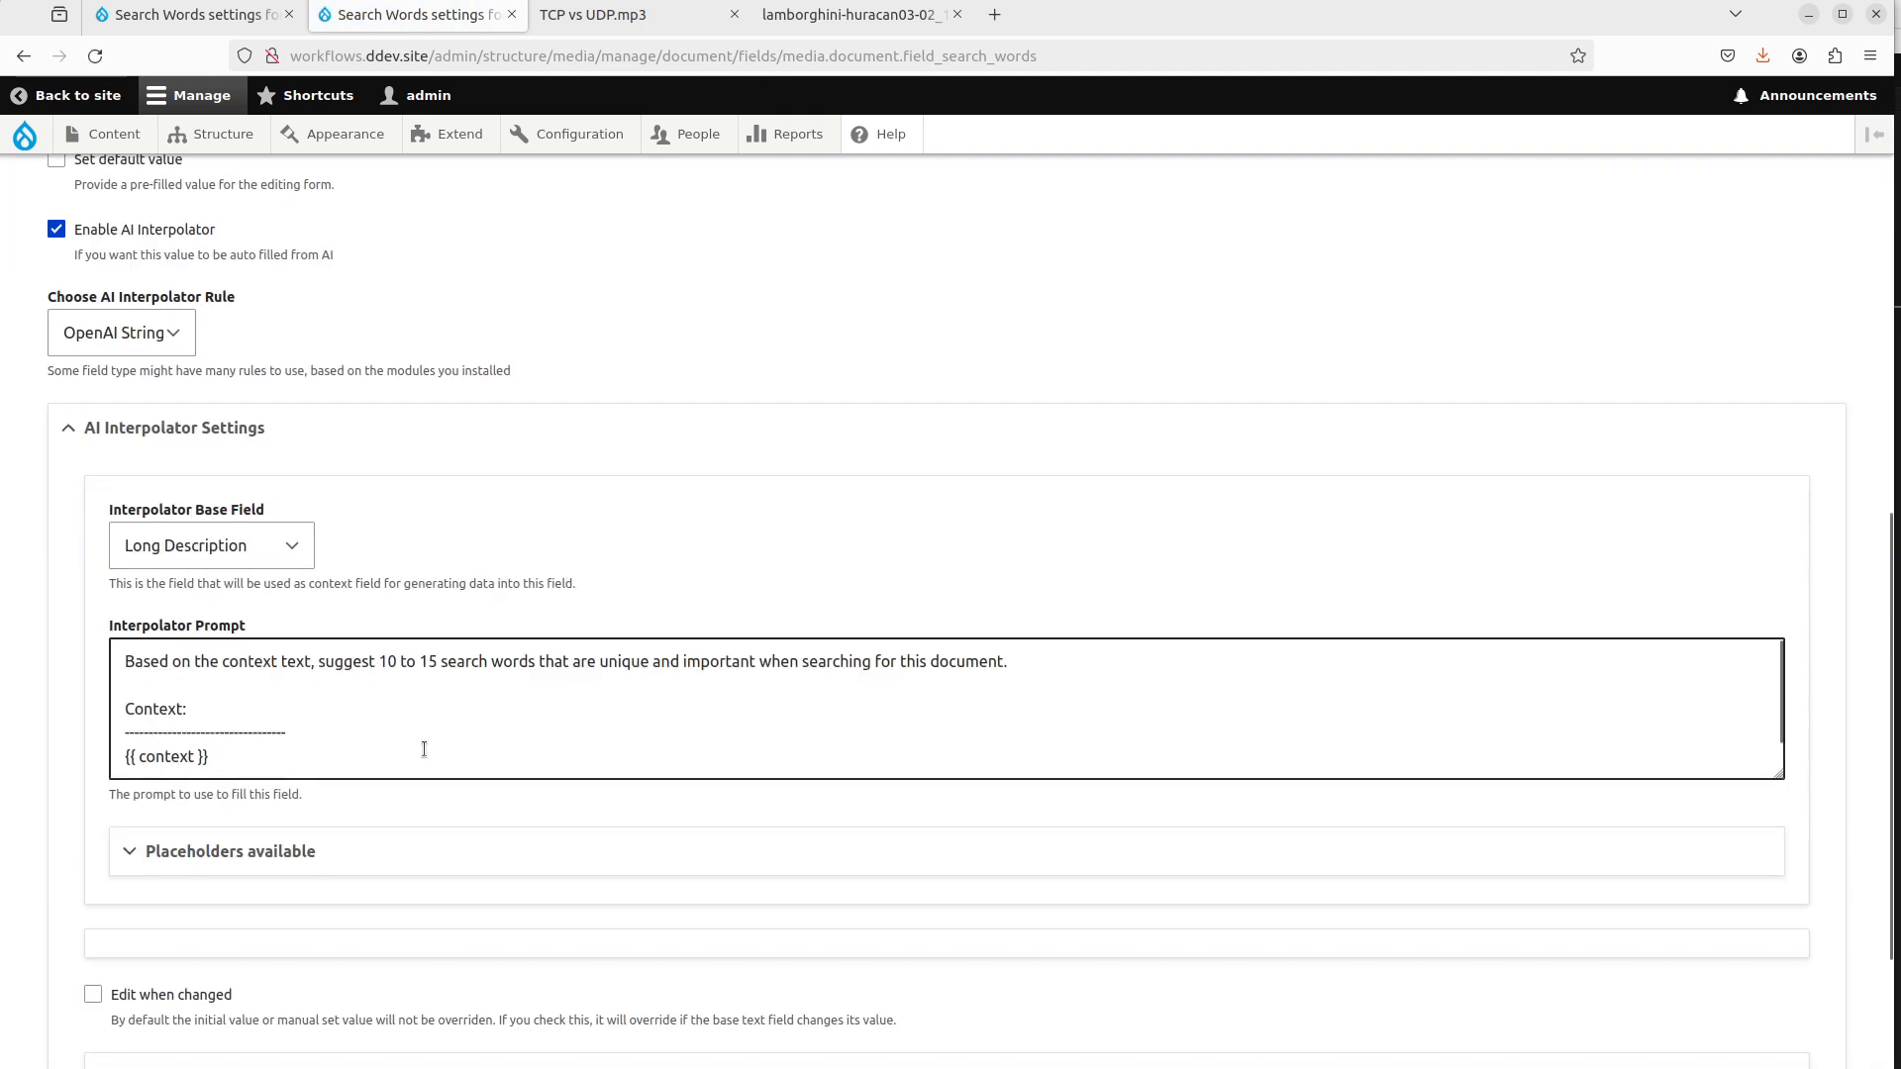
{"action": "left_click", "coordinate": [424, 750]}
{"action": "key", "text": "ctrl+a"}
{"action": "key", "text": "ctrl+c"}
{"action": "key", "text": "ctrl+shift+Tab"}
{"action": "left_click", "coordinate": [538, 597]}
{"action": "key", "text": "ctrl+v"}
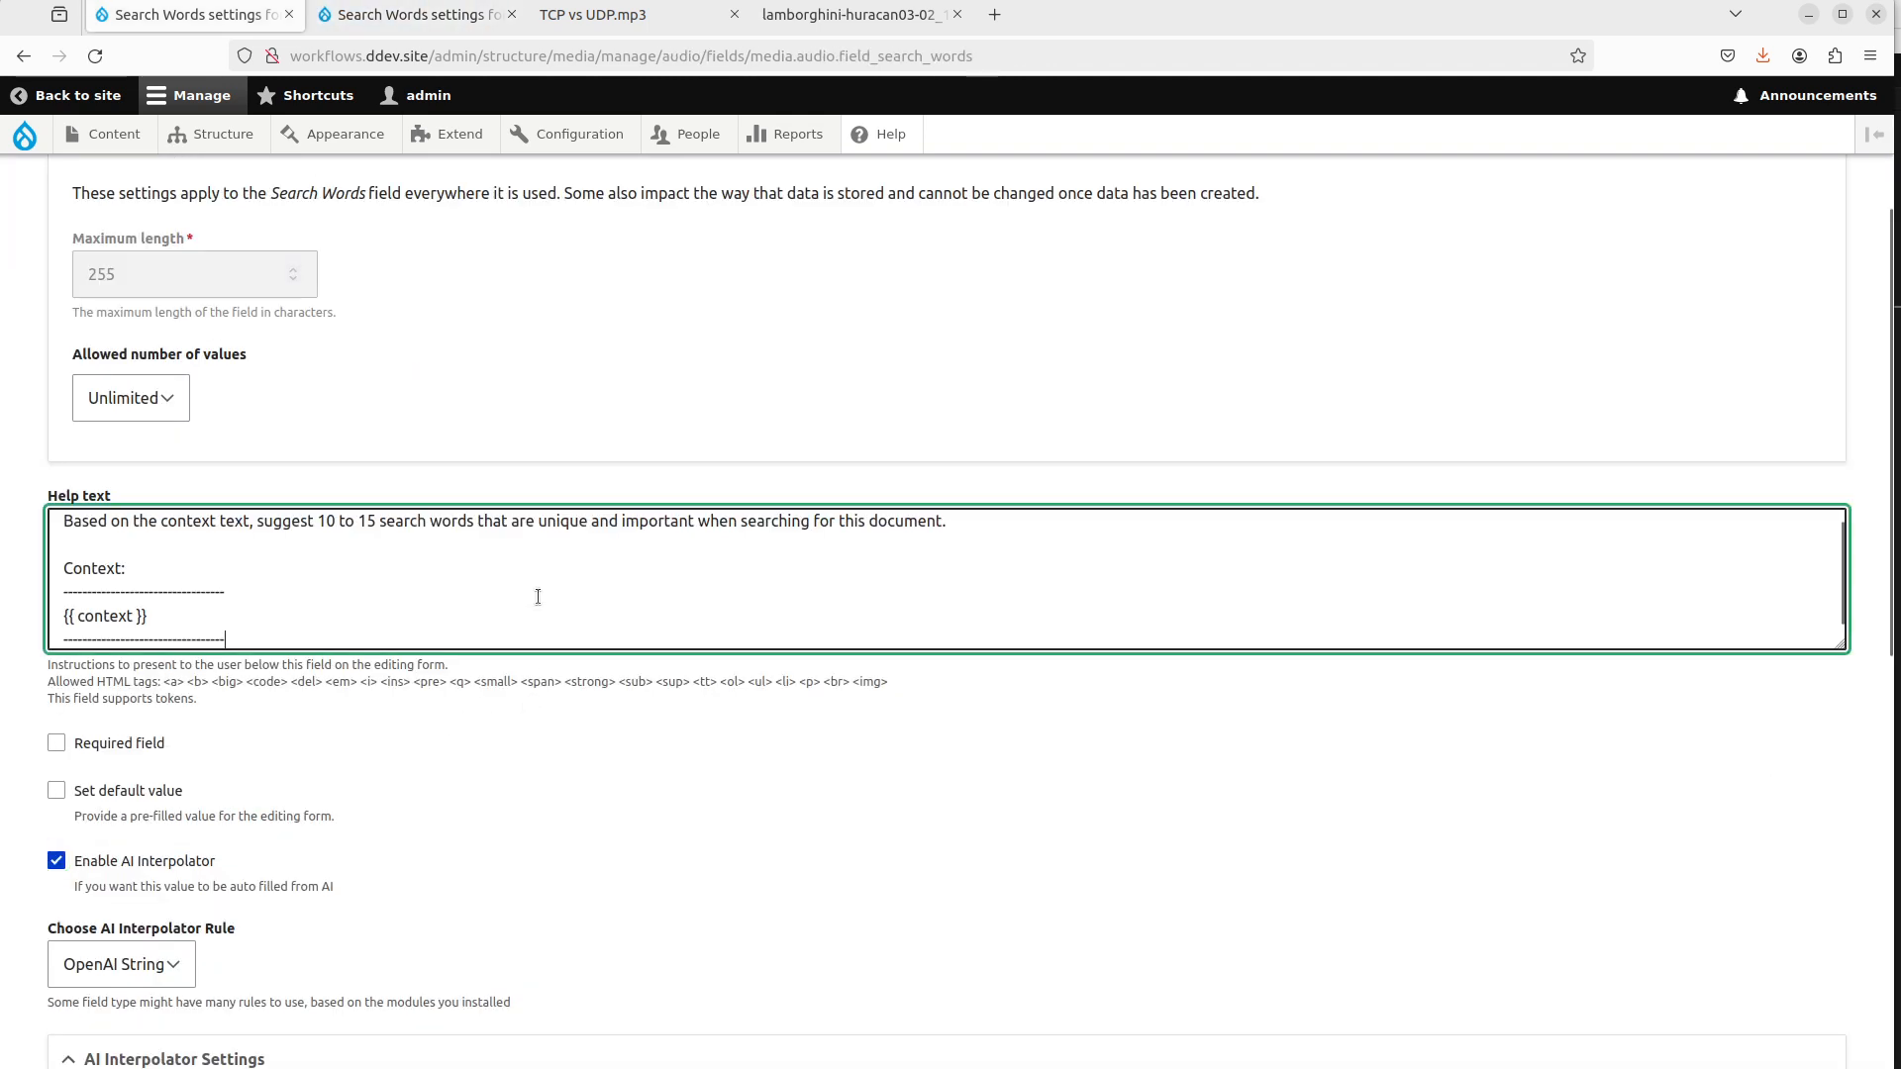
{"action": "key", "text": "ctrl+a"}
{"action": "key", "text": "BackSpace"}
{"action": "scroll", "coordinate": [370, 789], "scroll_direction": "down", "scroll_amount": 4}
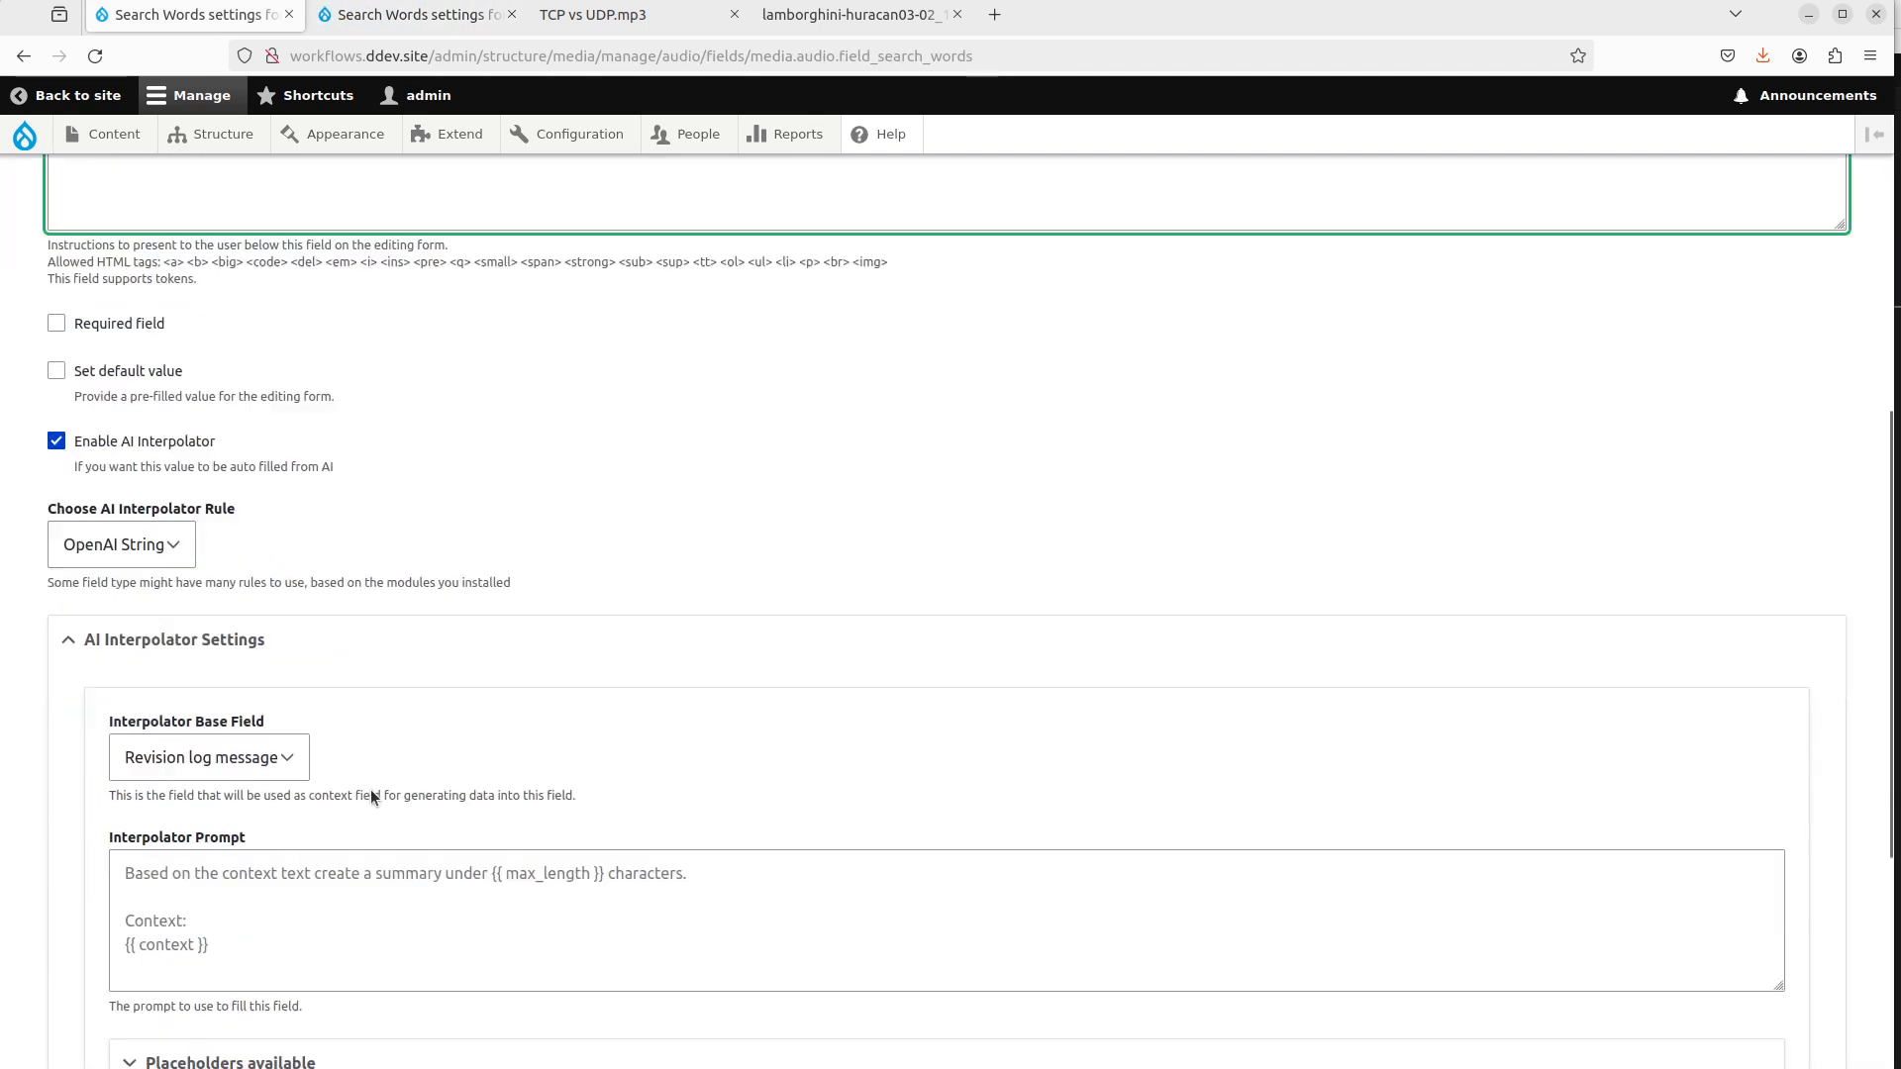
{"action": "scroll", "coordinate": [370, 788], "scroll_direction": "down", "scroll_amount": 3}
{"action": "left_click", "coordinate": [411, 677]}
{"action": "key", "text": "ctrl+v"}
{"action": "left_click", "coordinate": [239, 481]}
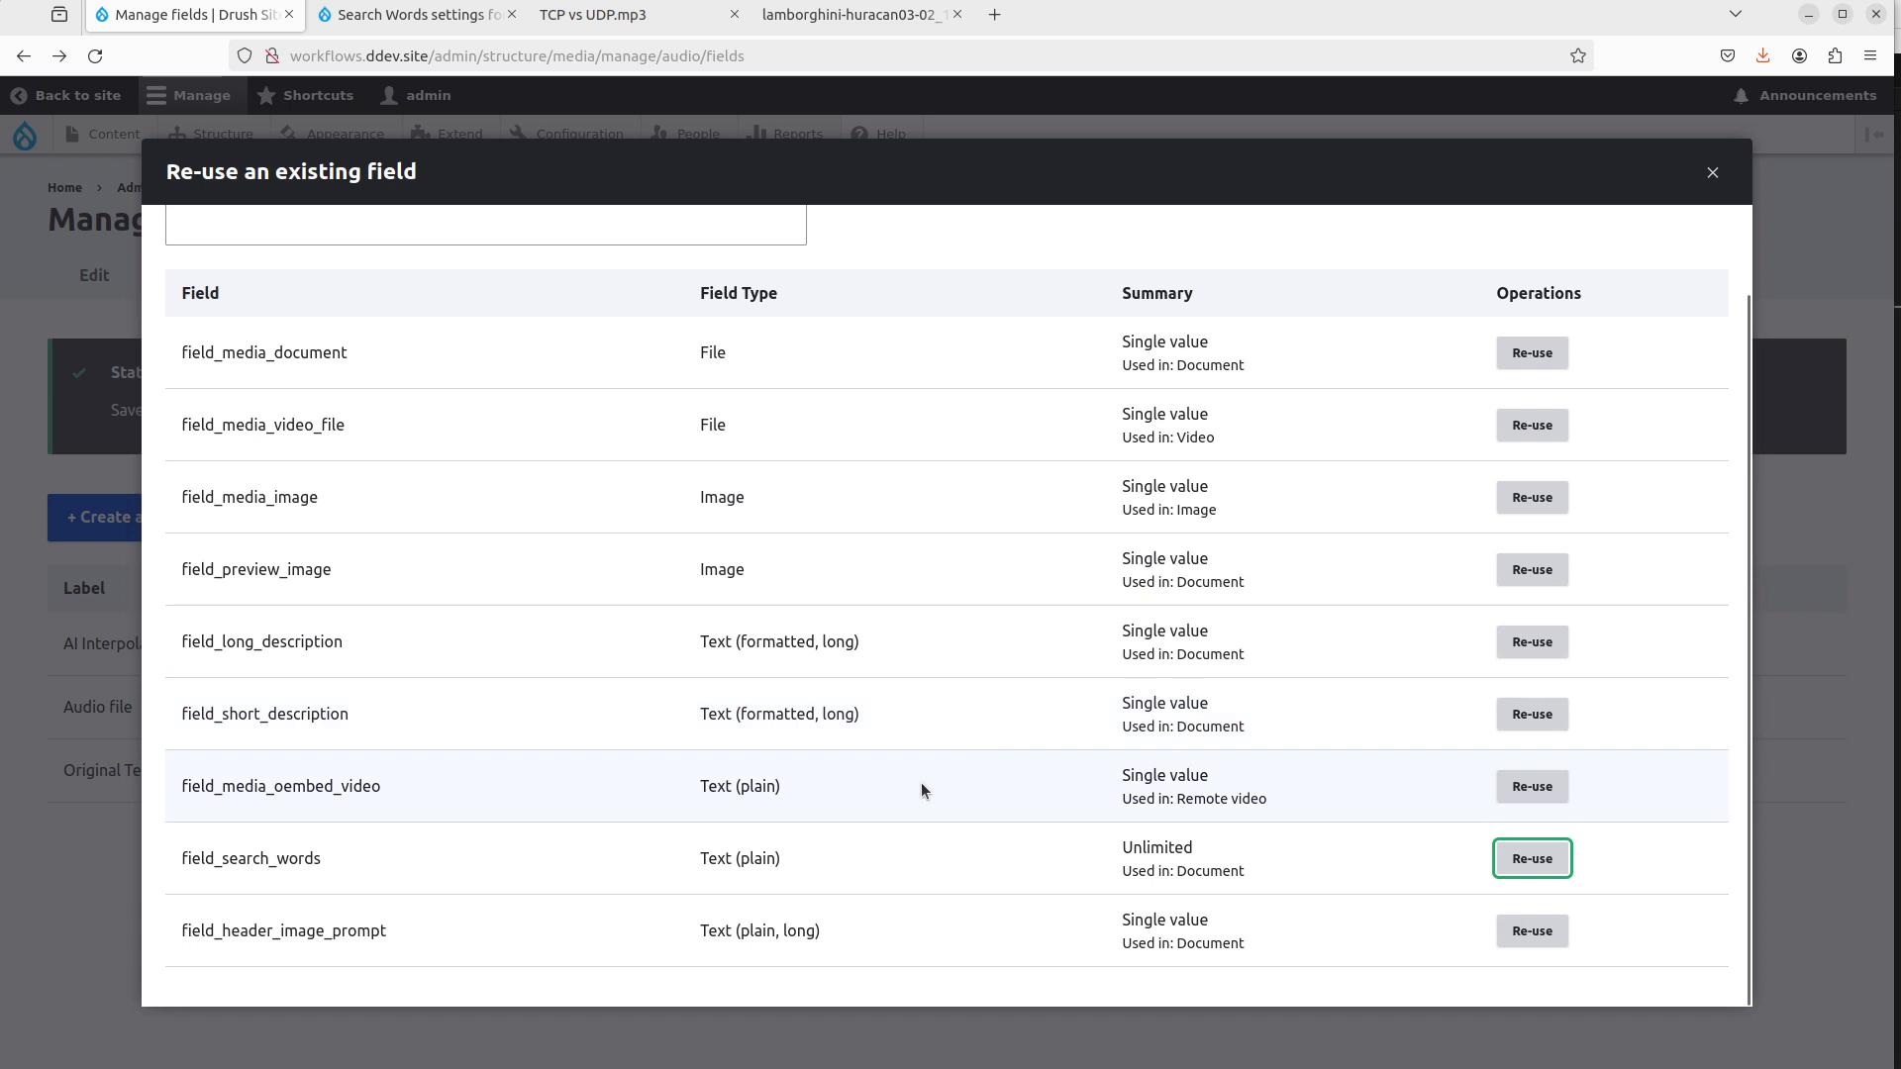
Re-use the existing field_long_description field on the Audio media type and enable AI Interpolator for it.
{"action": "left_click", "coordinate": [1540, 644]}
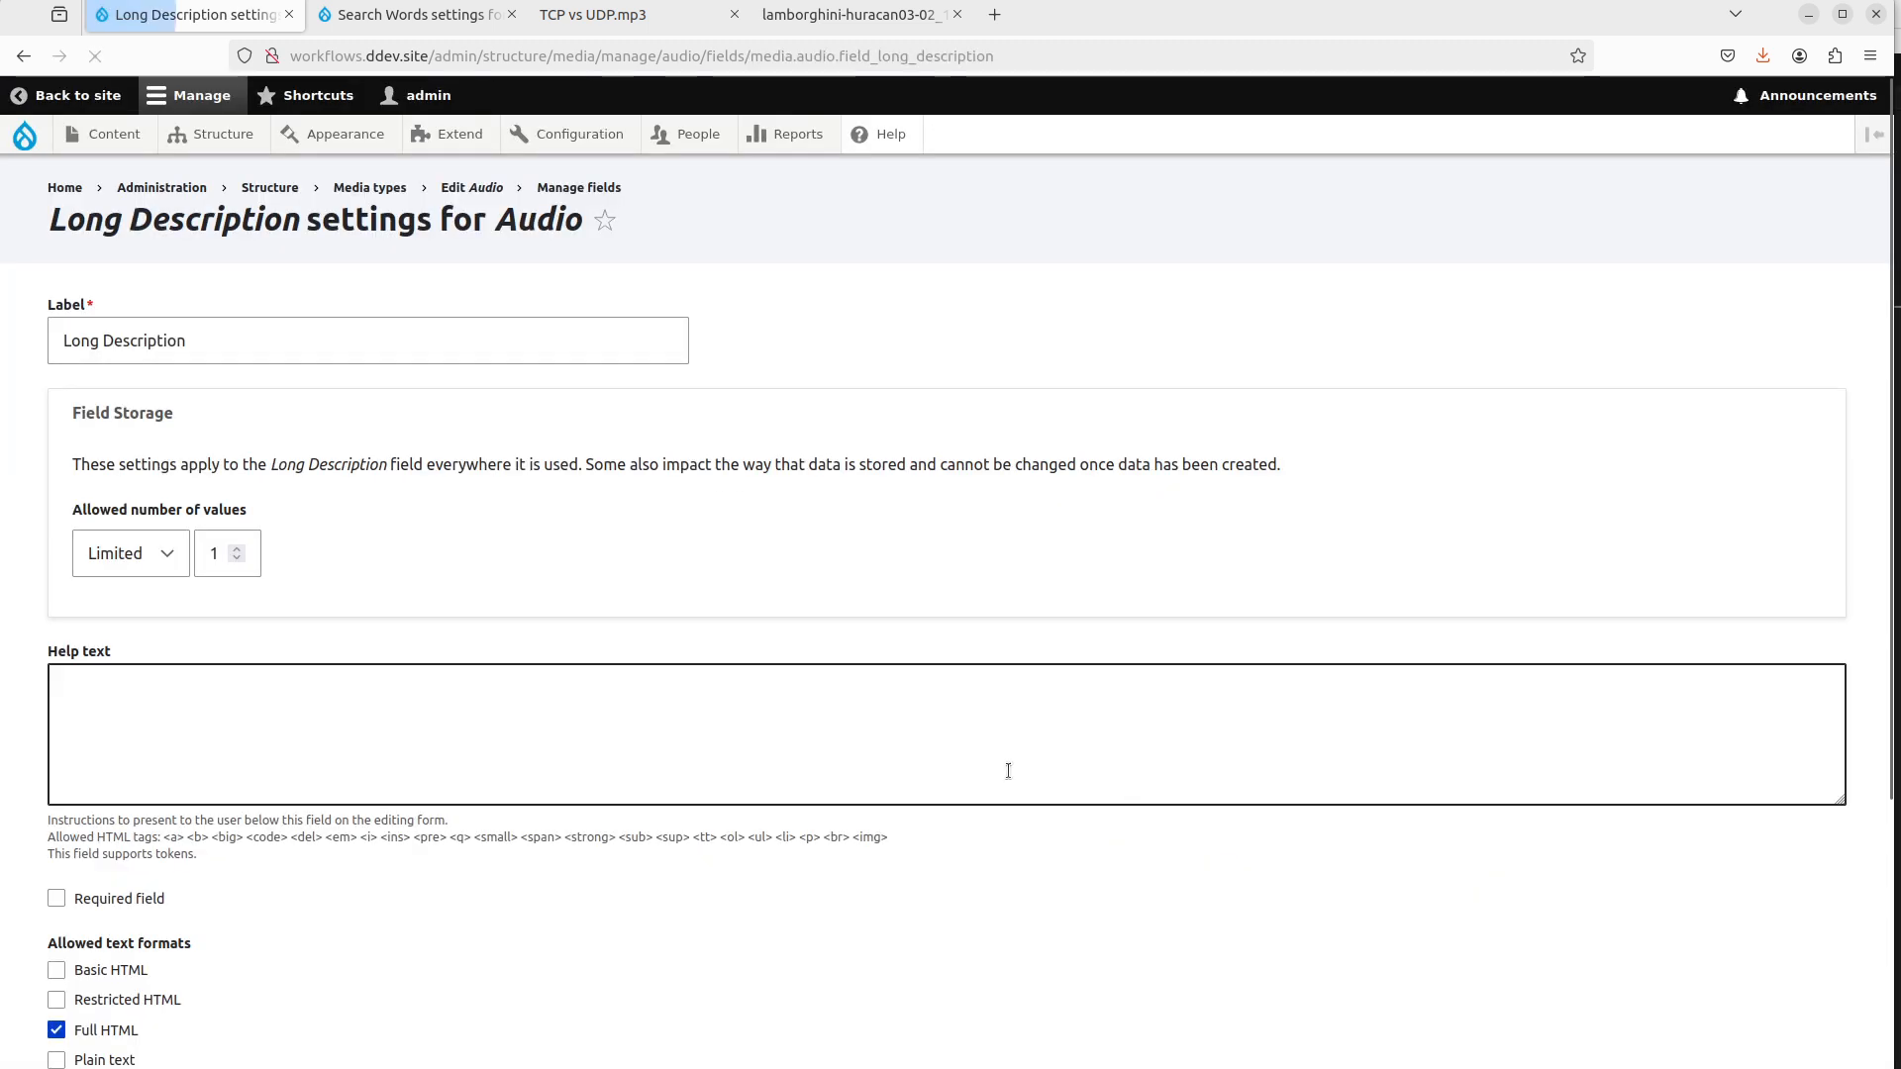
{"action": "scroll", "coordinate": [793, 740], "scroll_direction": "down", "scroll_amount": 3}
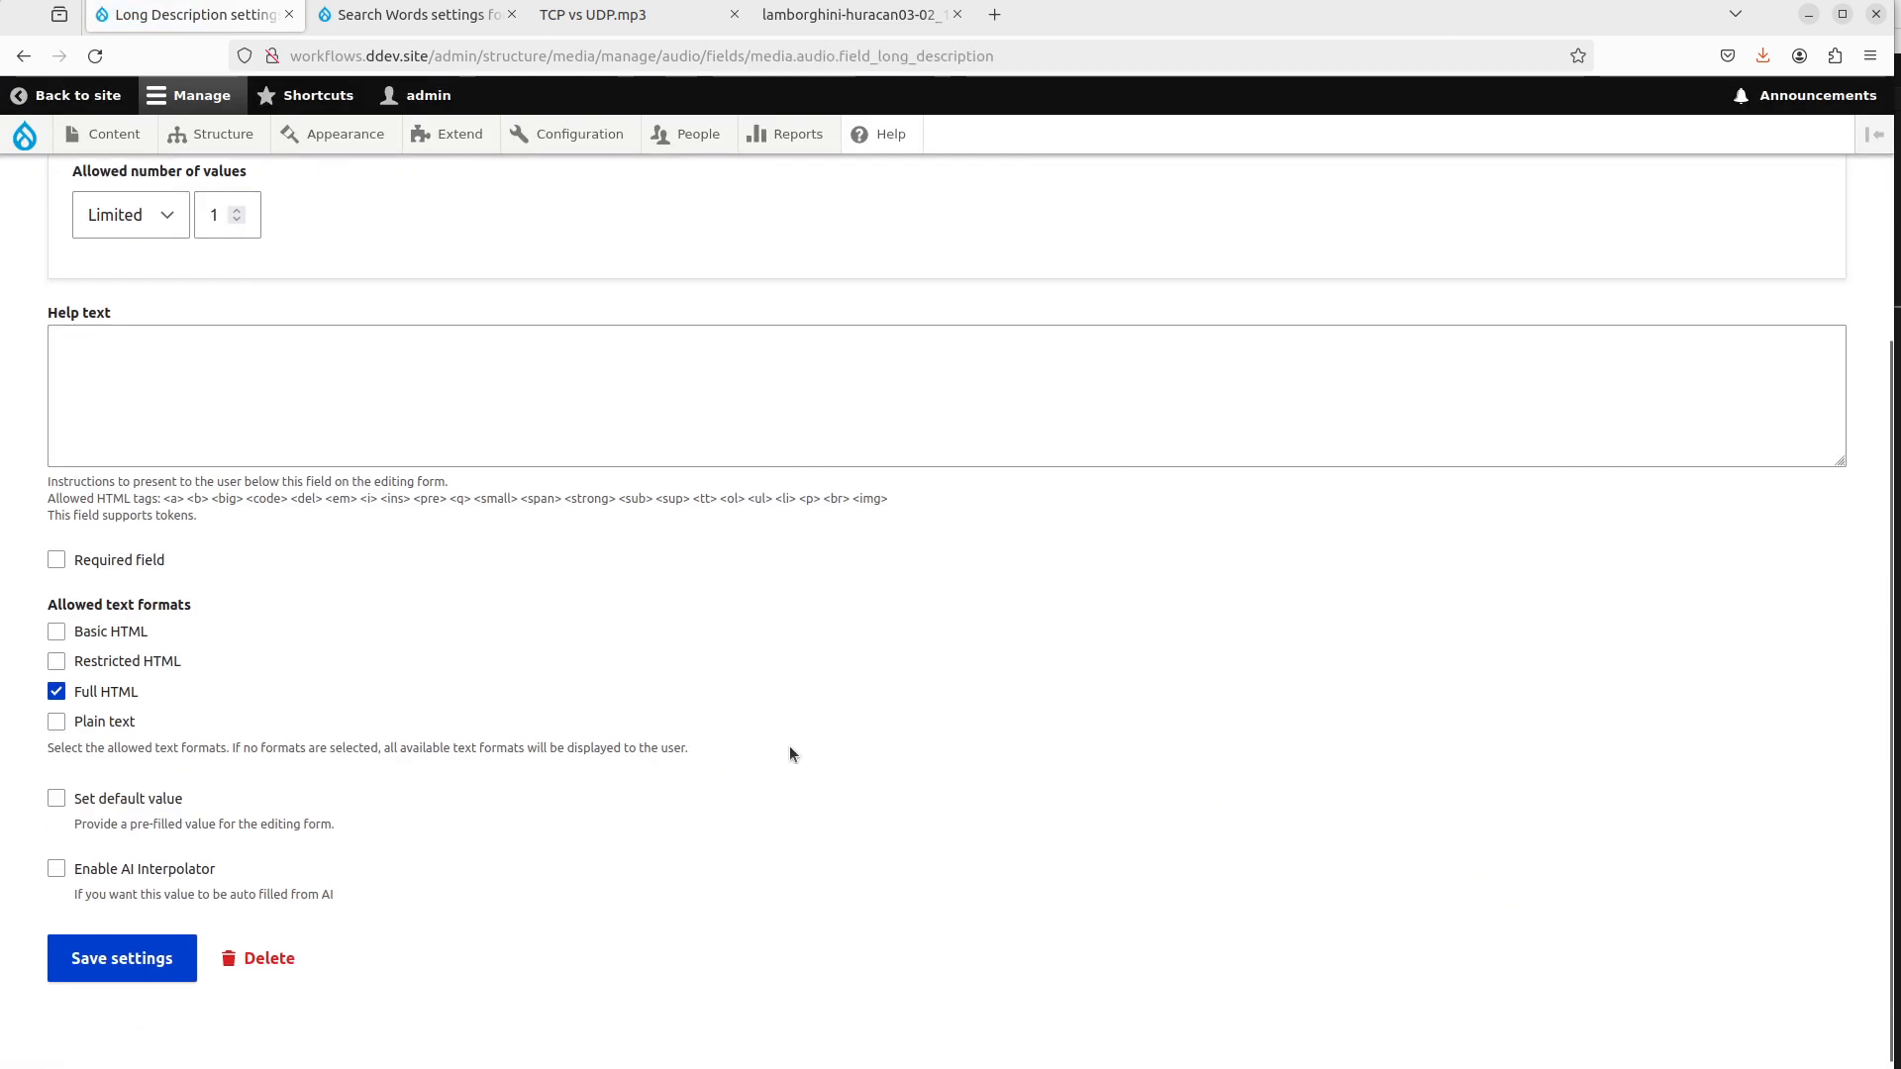
{"action": "left_click", "coordinate": [181, 864]}
{"action": "scroll", "coordinate": [522, 798], "scroll_direction": "down", "scroll_amount": 5}
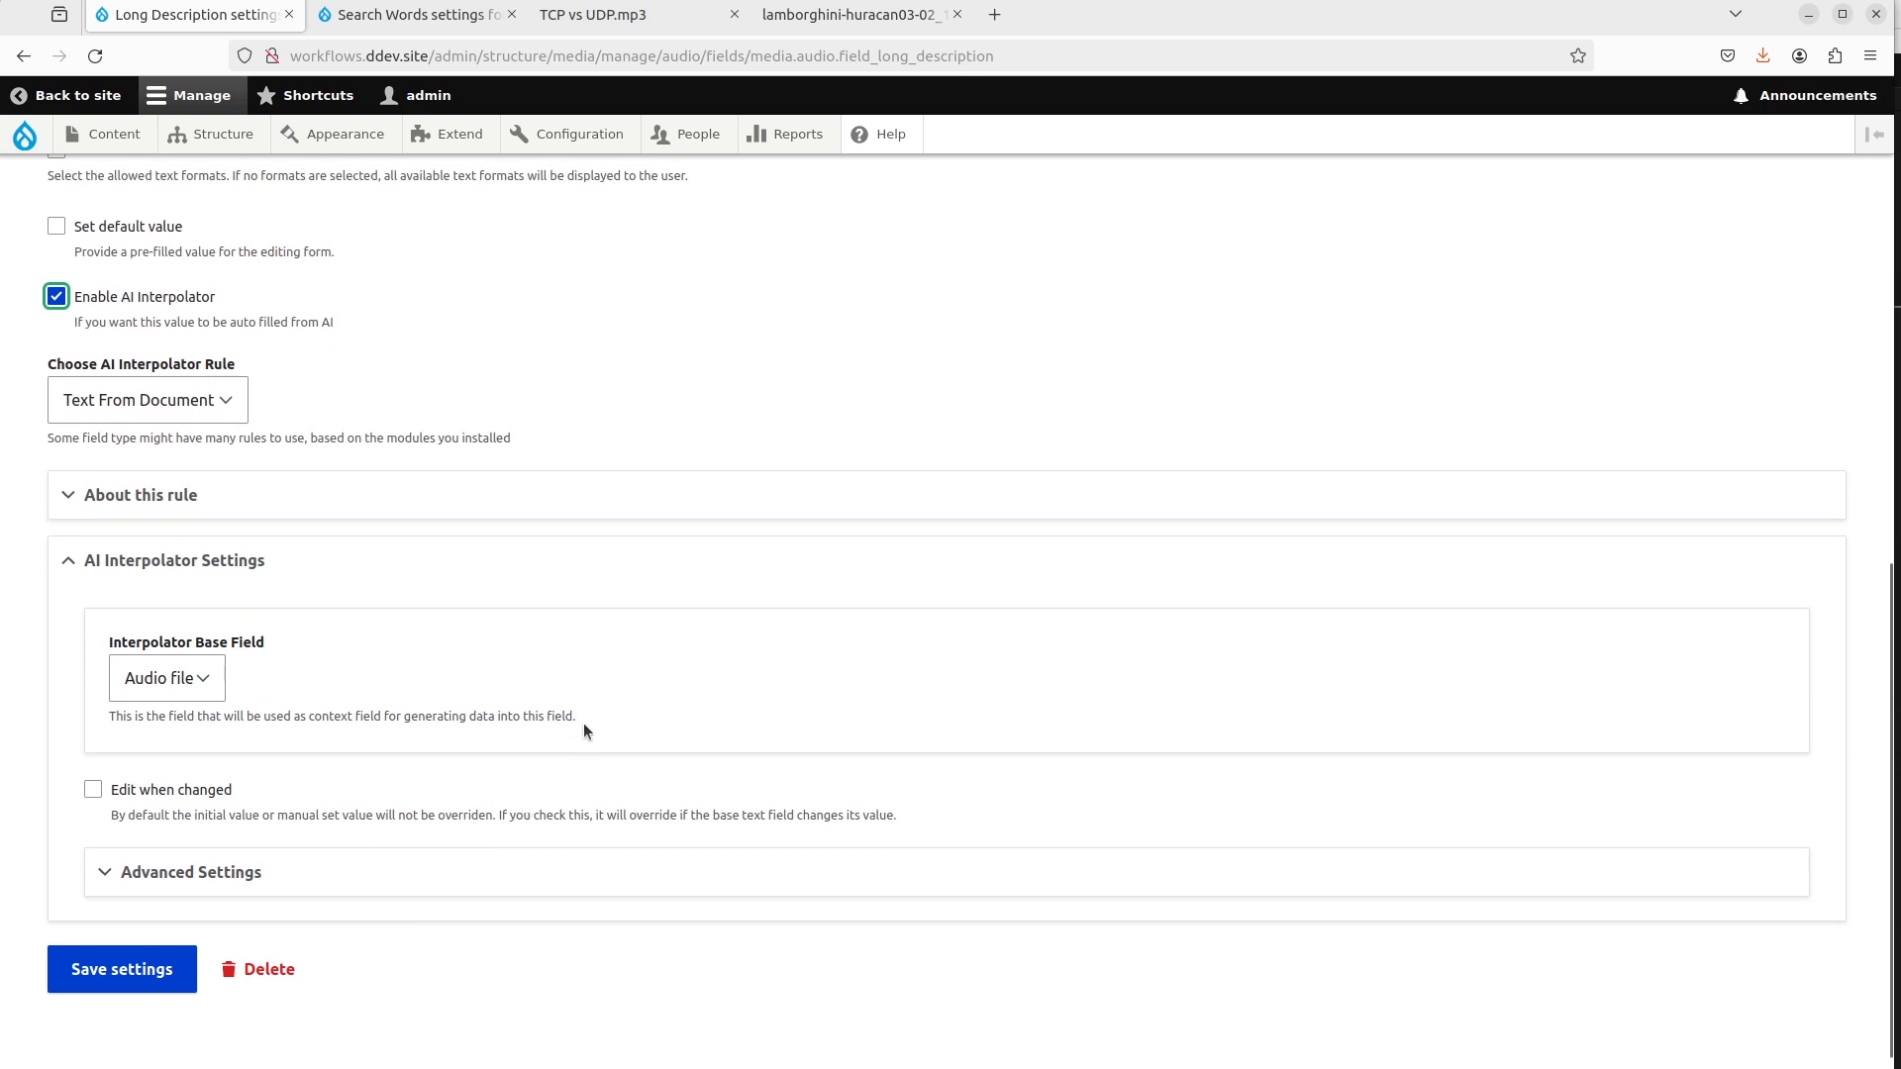
Copy the interpolator prompt from the Document media type's Long Description field and return to the Audio field settings.
{"action": "key", "text": "ctrl+Tab"}
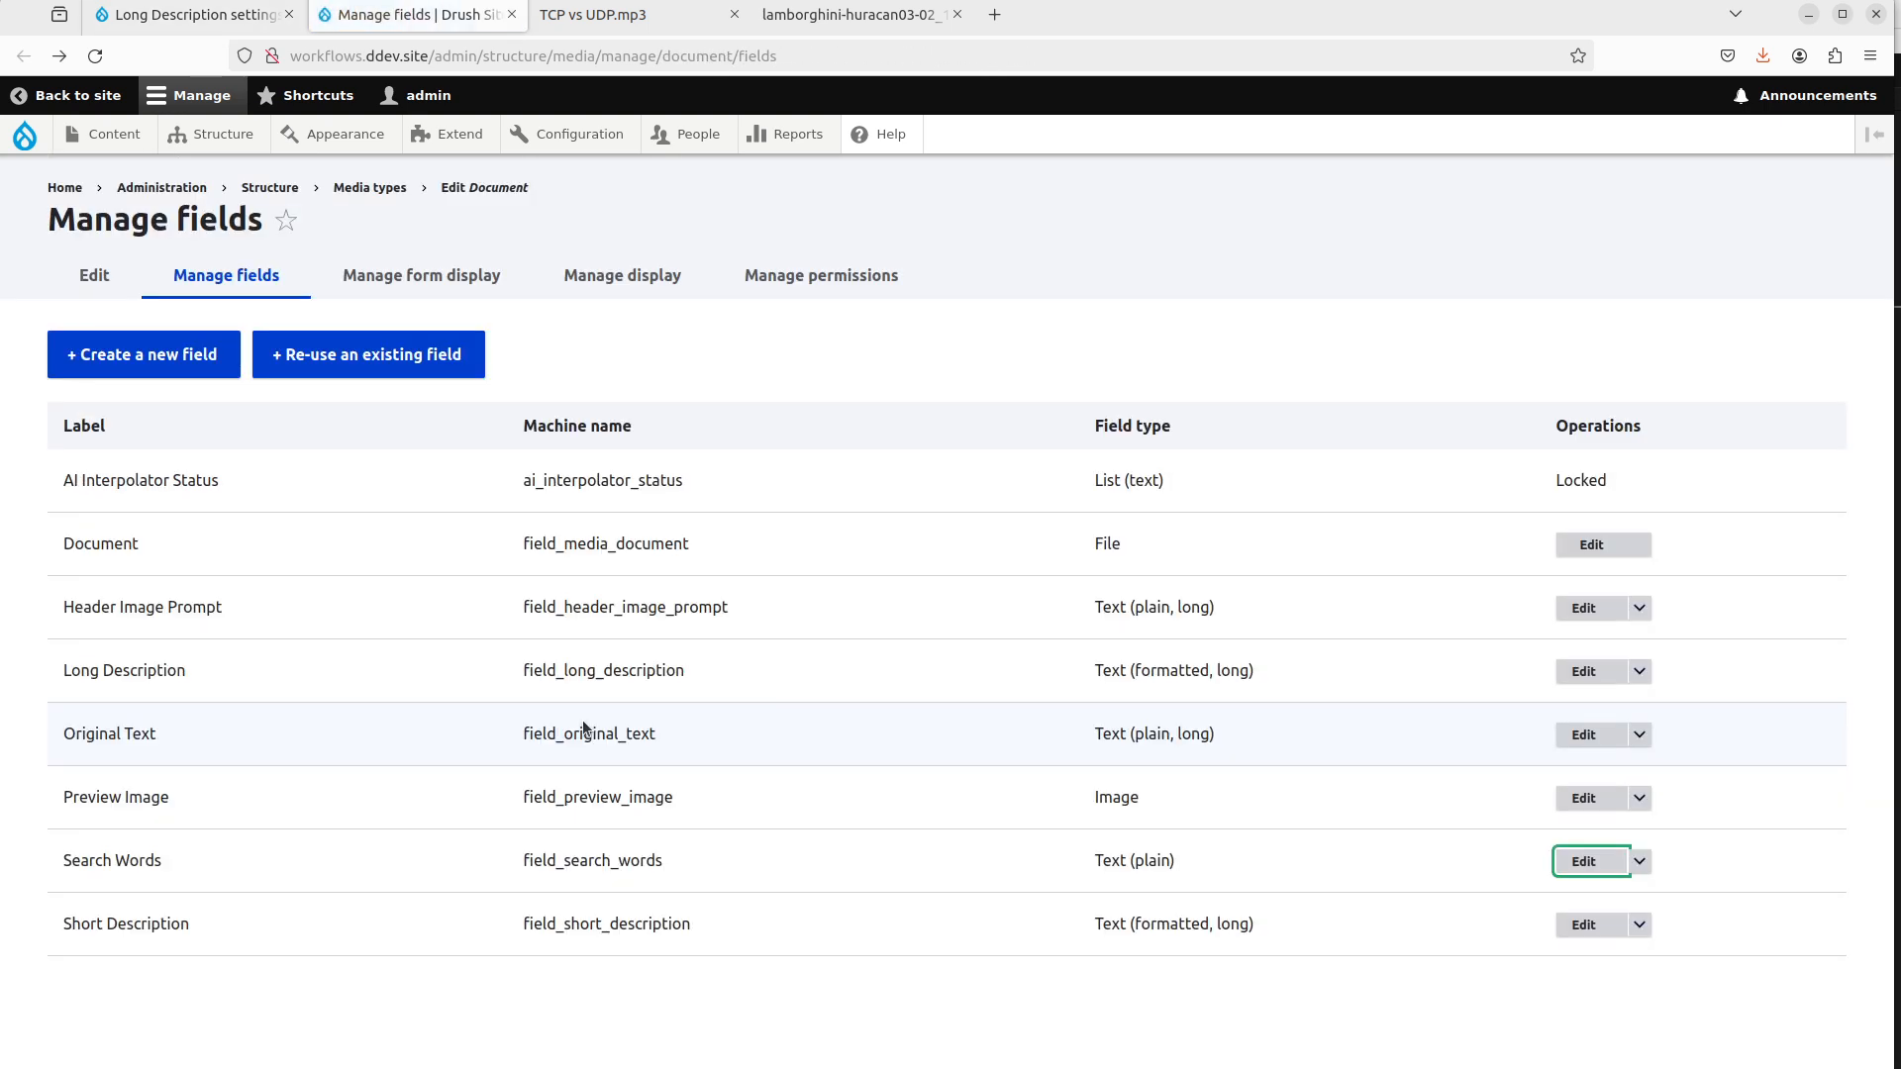
{"action": "left_click", "coordinate": [1584, 671]}
{"action": "scroll", "coordinate": [709, 633], "scroll_direction": "down", "scroll_amount": 10}
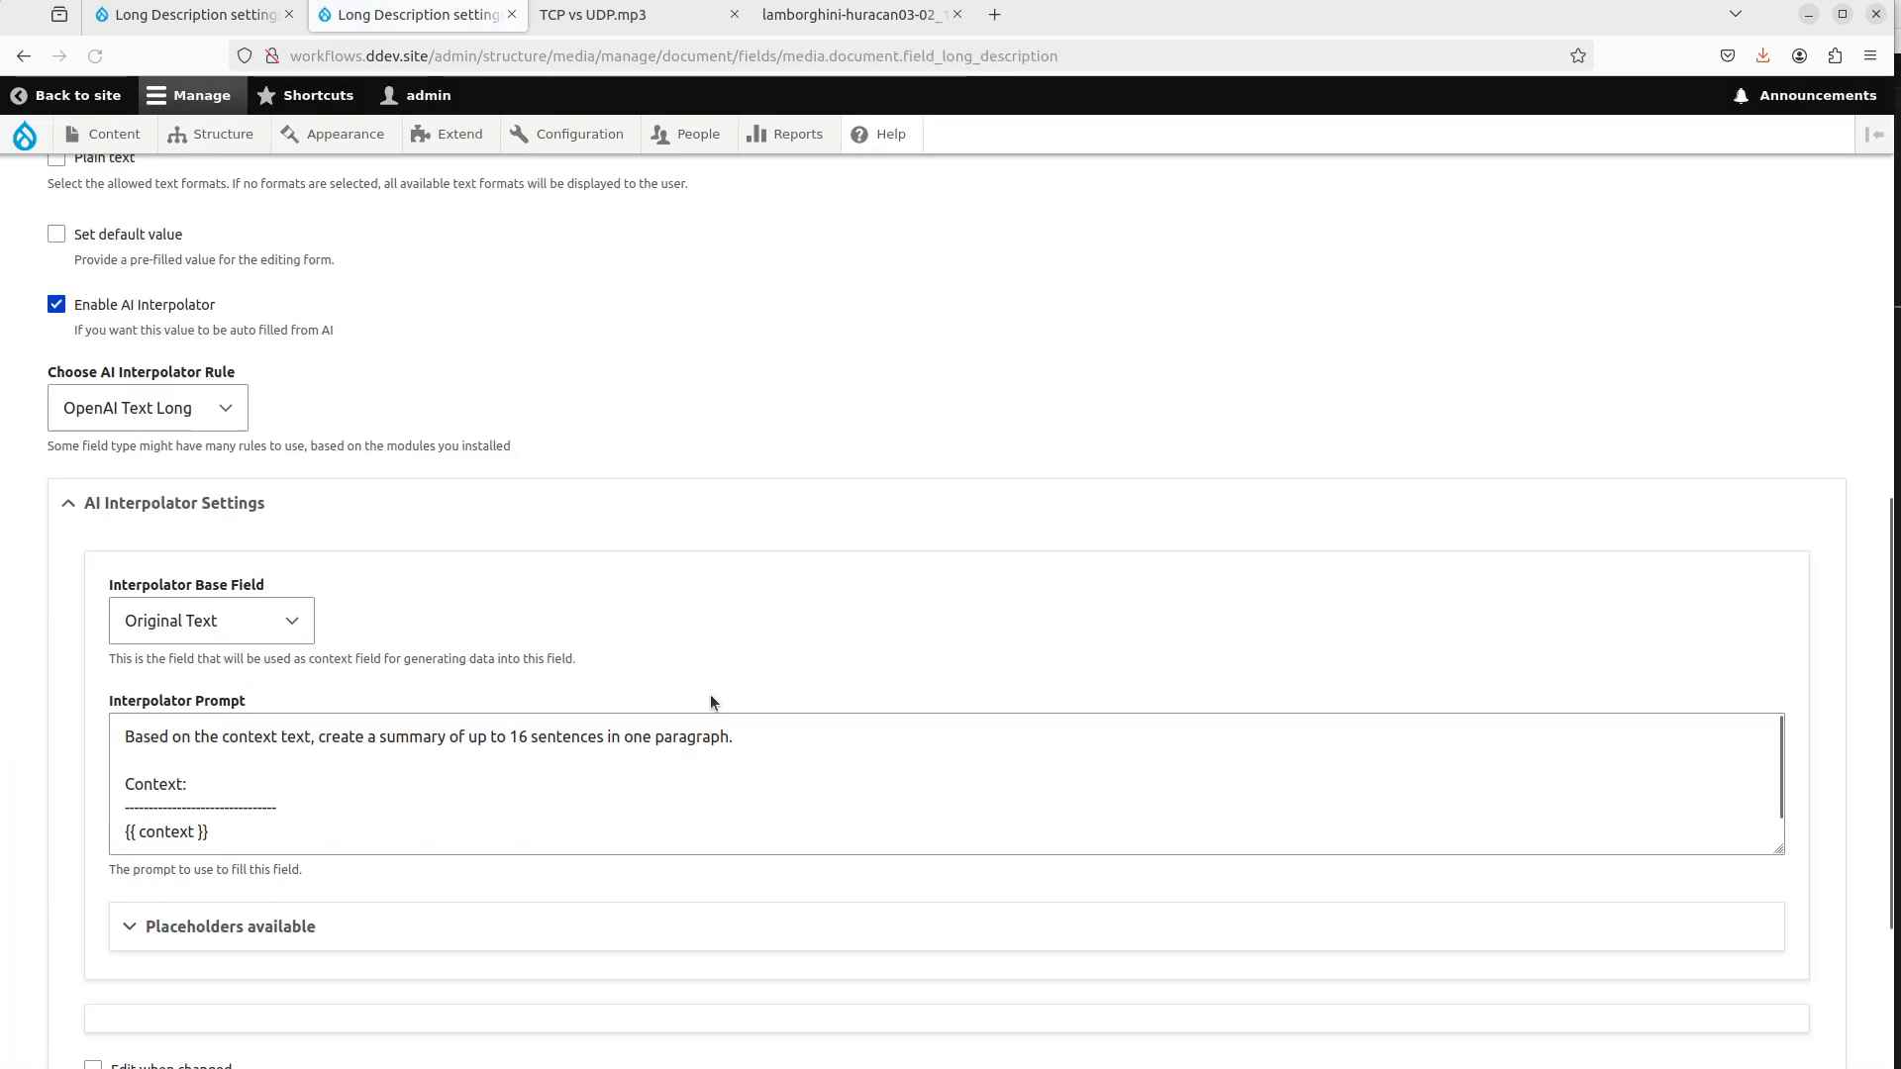
{"action": "left_click", "coordinate": [710, 698]}
{"action": "key", "text": "ctrl+a"}
{"action": "key", "text": "ctrl+shift+Tab"}
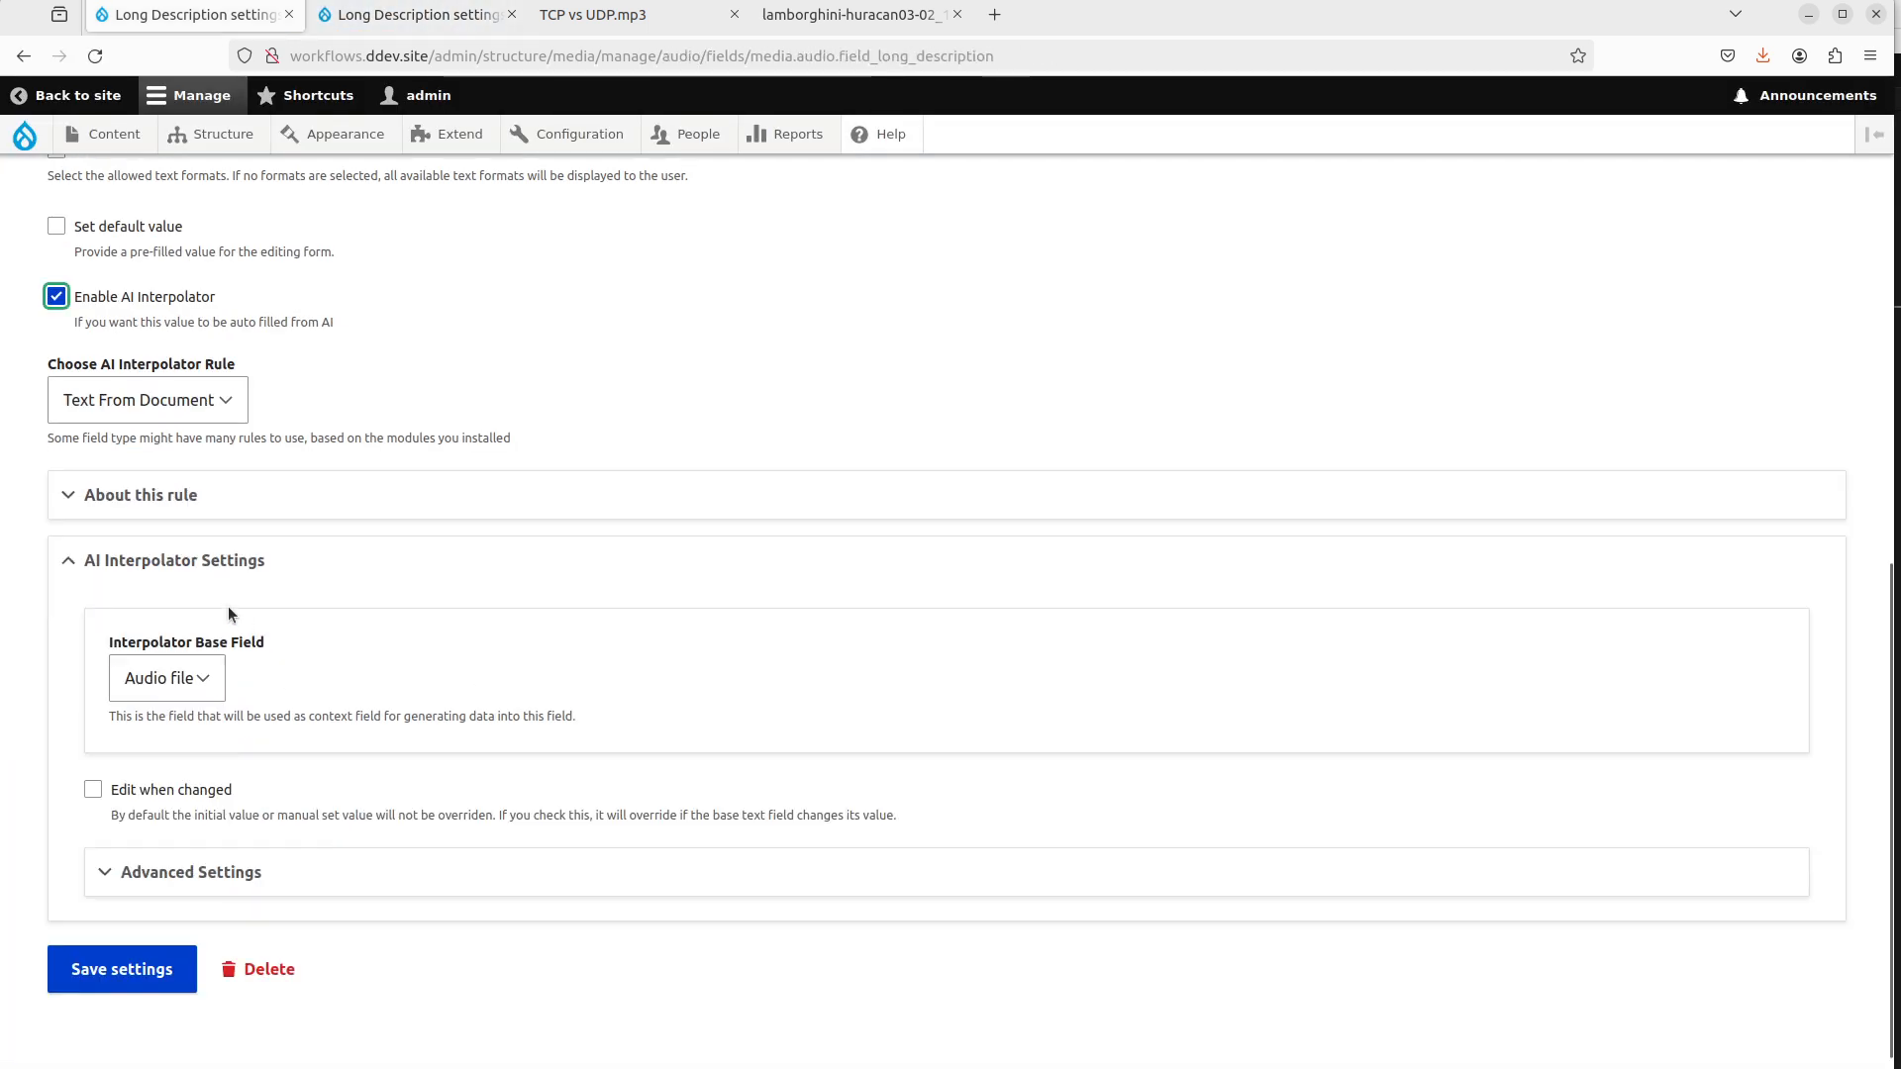
Choose the OpenAI Text Long rule for Audio's Long Description, with Original Text as the interpolator base field.
{"action": "left_click", "coordinate": [209, 402]}
{"action": "left_click", "coordinate": [194, 489]}
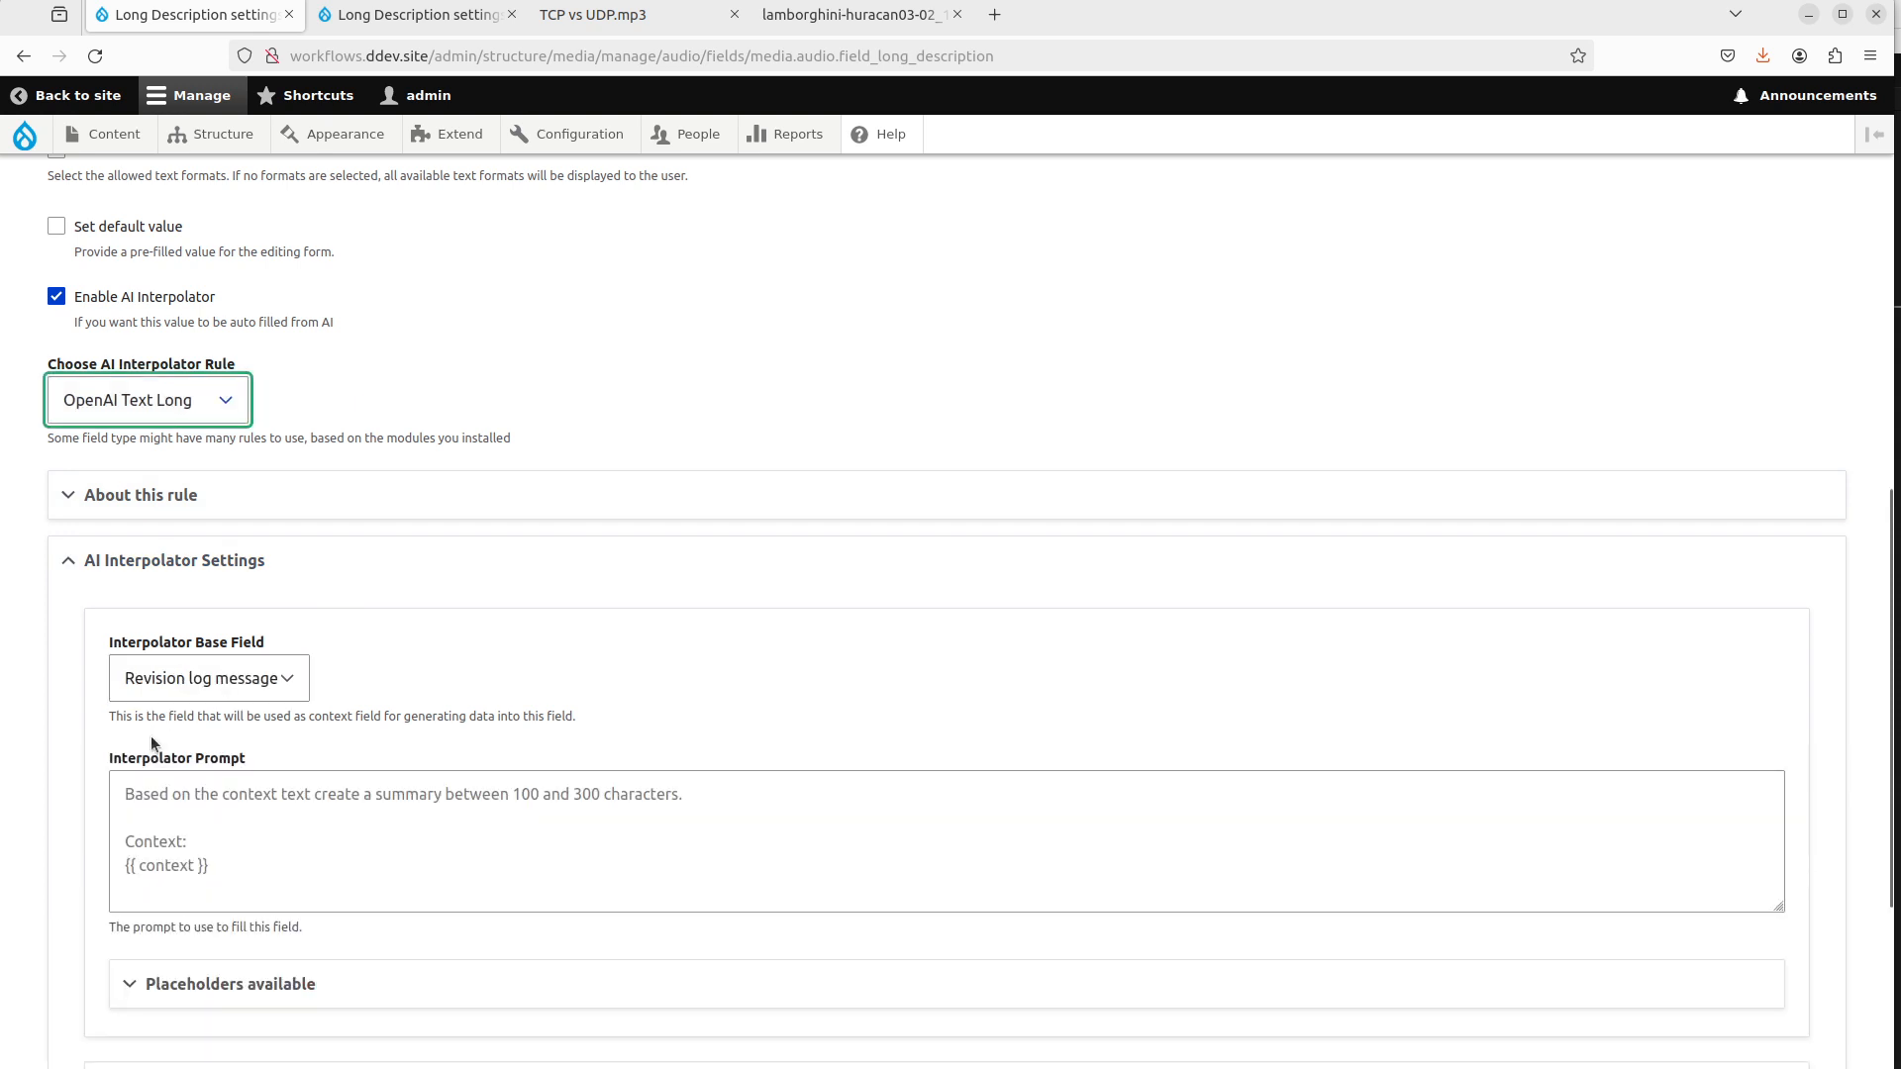
{"action": "left_click", "coordinate": [203, 681]}
{"action": "left_click", "coordinate": [212, 773]}
Paste the copied prompt for a summary of up to 16 sentences as Long Description's interpolator prompt.
{"action": "left_click", "coordinate": [420, 835]}
{"action": "key", "text": "ctrl+v"}
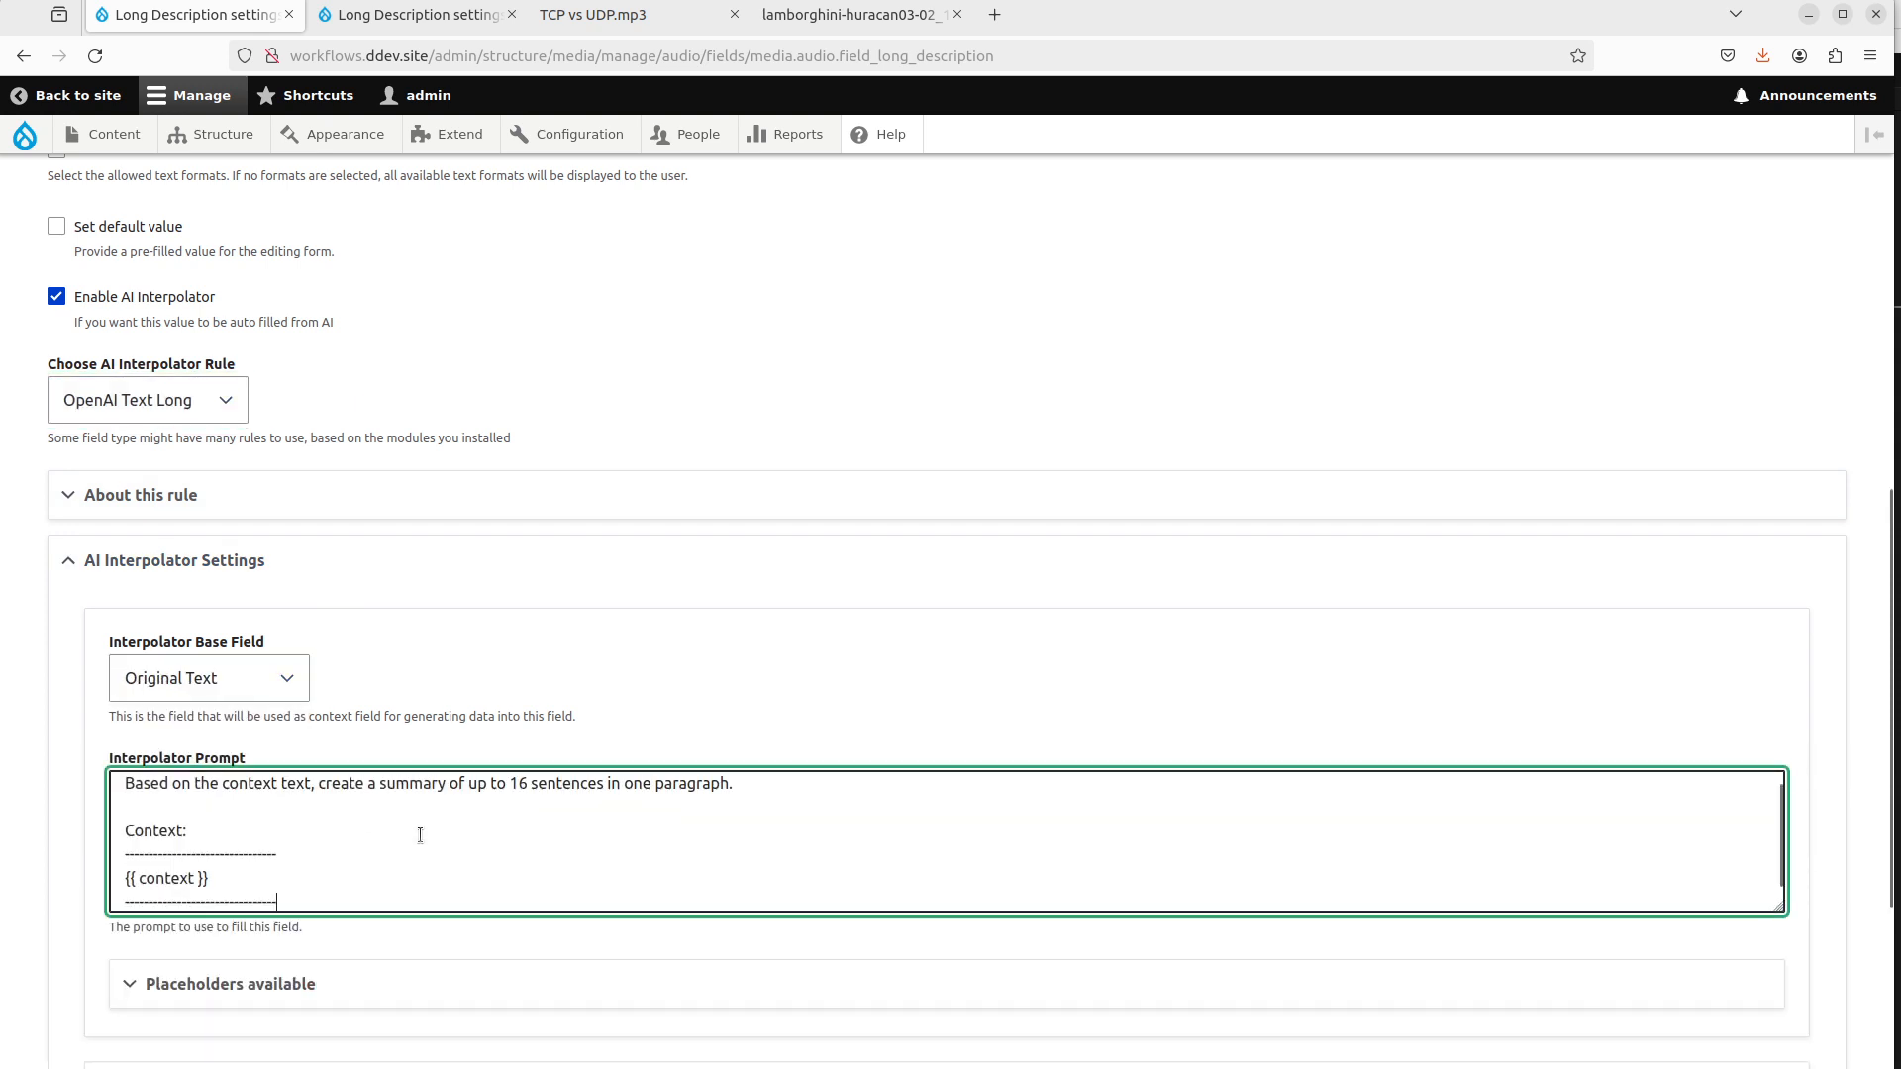
{"action": "scroll", "coordinate": [271, 832], "scroll_direction": "down", "scroll_amount": 1}
{"action": "scroll", "coordinate": [268, 831], "scroll_direction": "up", "scroll_amount": 1}
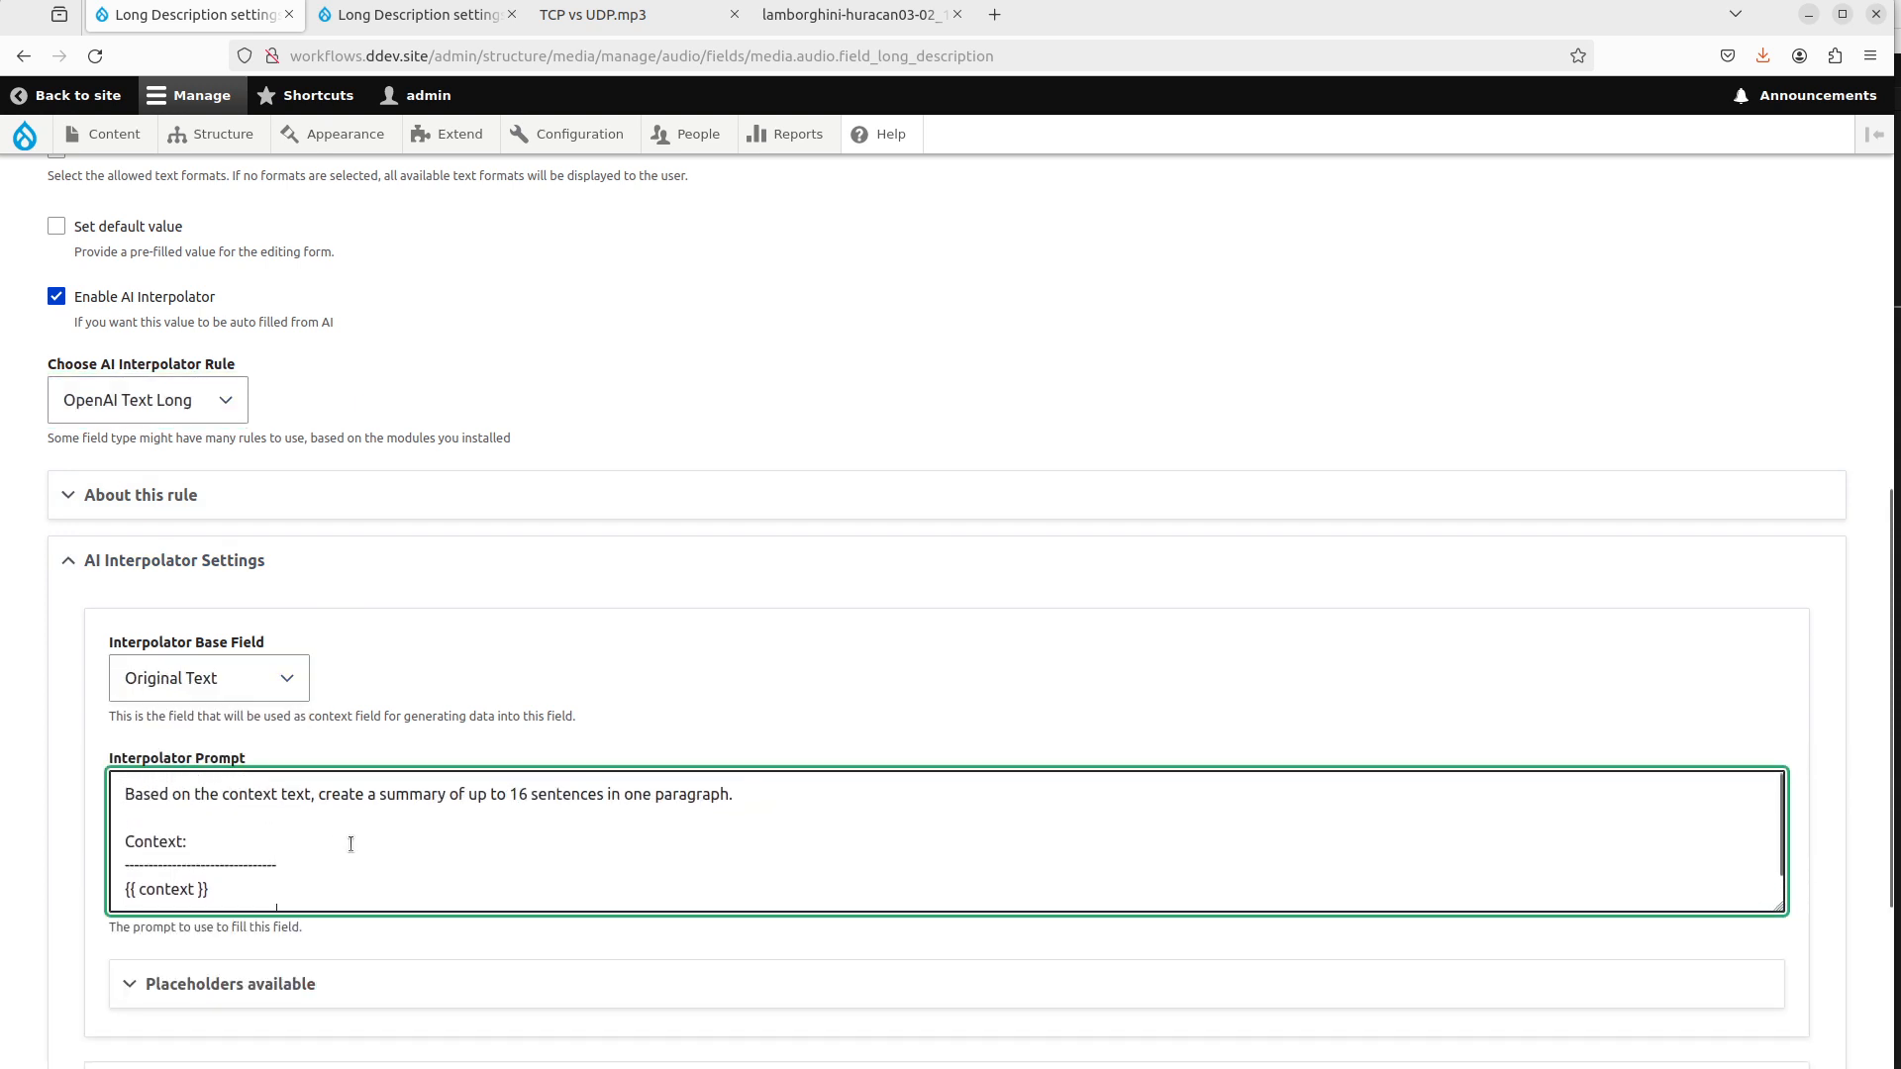
In the advanced settings for Long Description, set the interpolator worker to Batch and the interpolator weight to 101.
{"action": "scroll", "coordinate": [352, 845], "scroll_direction": "down", "scroll_amount": 1}
{"action": "scroll", "coordinate": [390, 953], "scroll_direction": "down", "scroll_amount": 2}
{"action": "scroll", "coordinate": [259, 776], "scroll_direction": "down", "scroll_amount": 1}
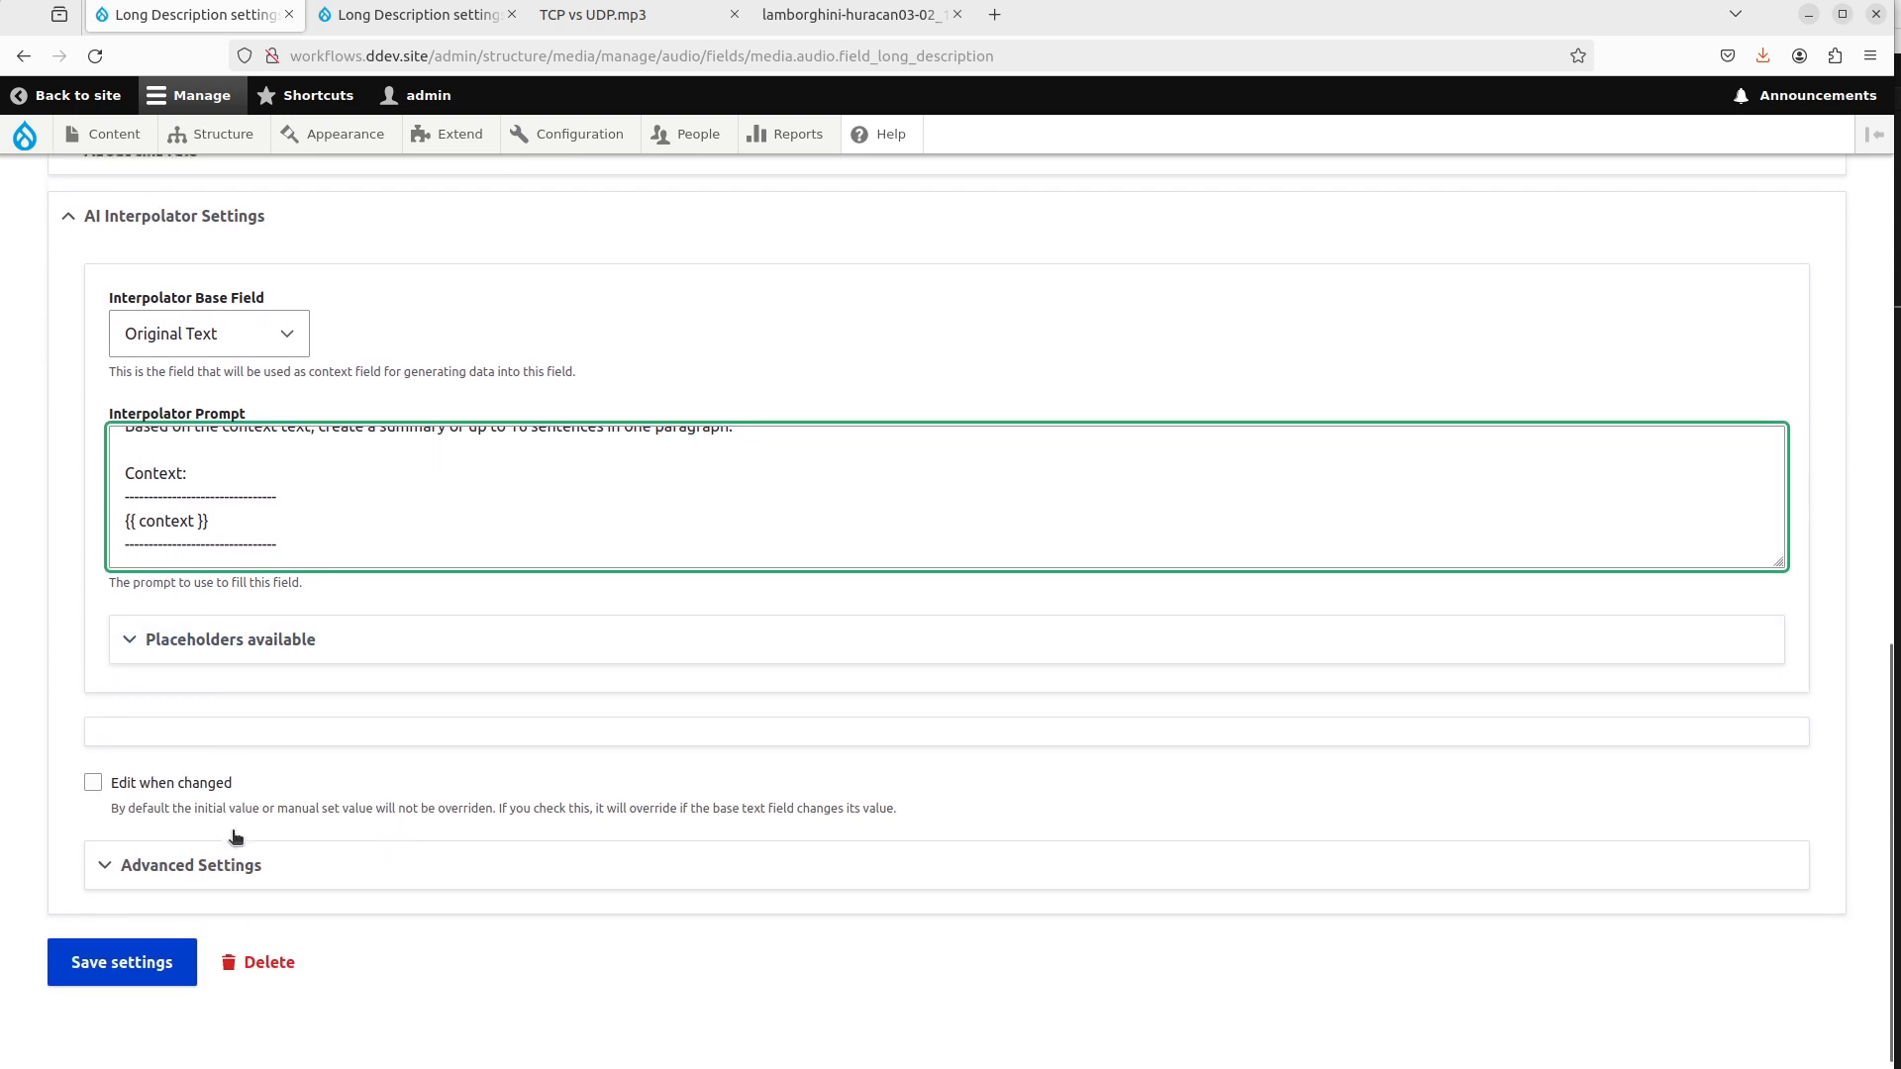
{"action": "left_click", "coordinate": [229, 853]}
{"action": "scroll", "coordinate": [246, 764], "scroll_direction": "down", "scroll_amount": 2}
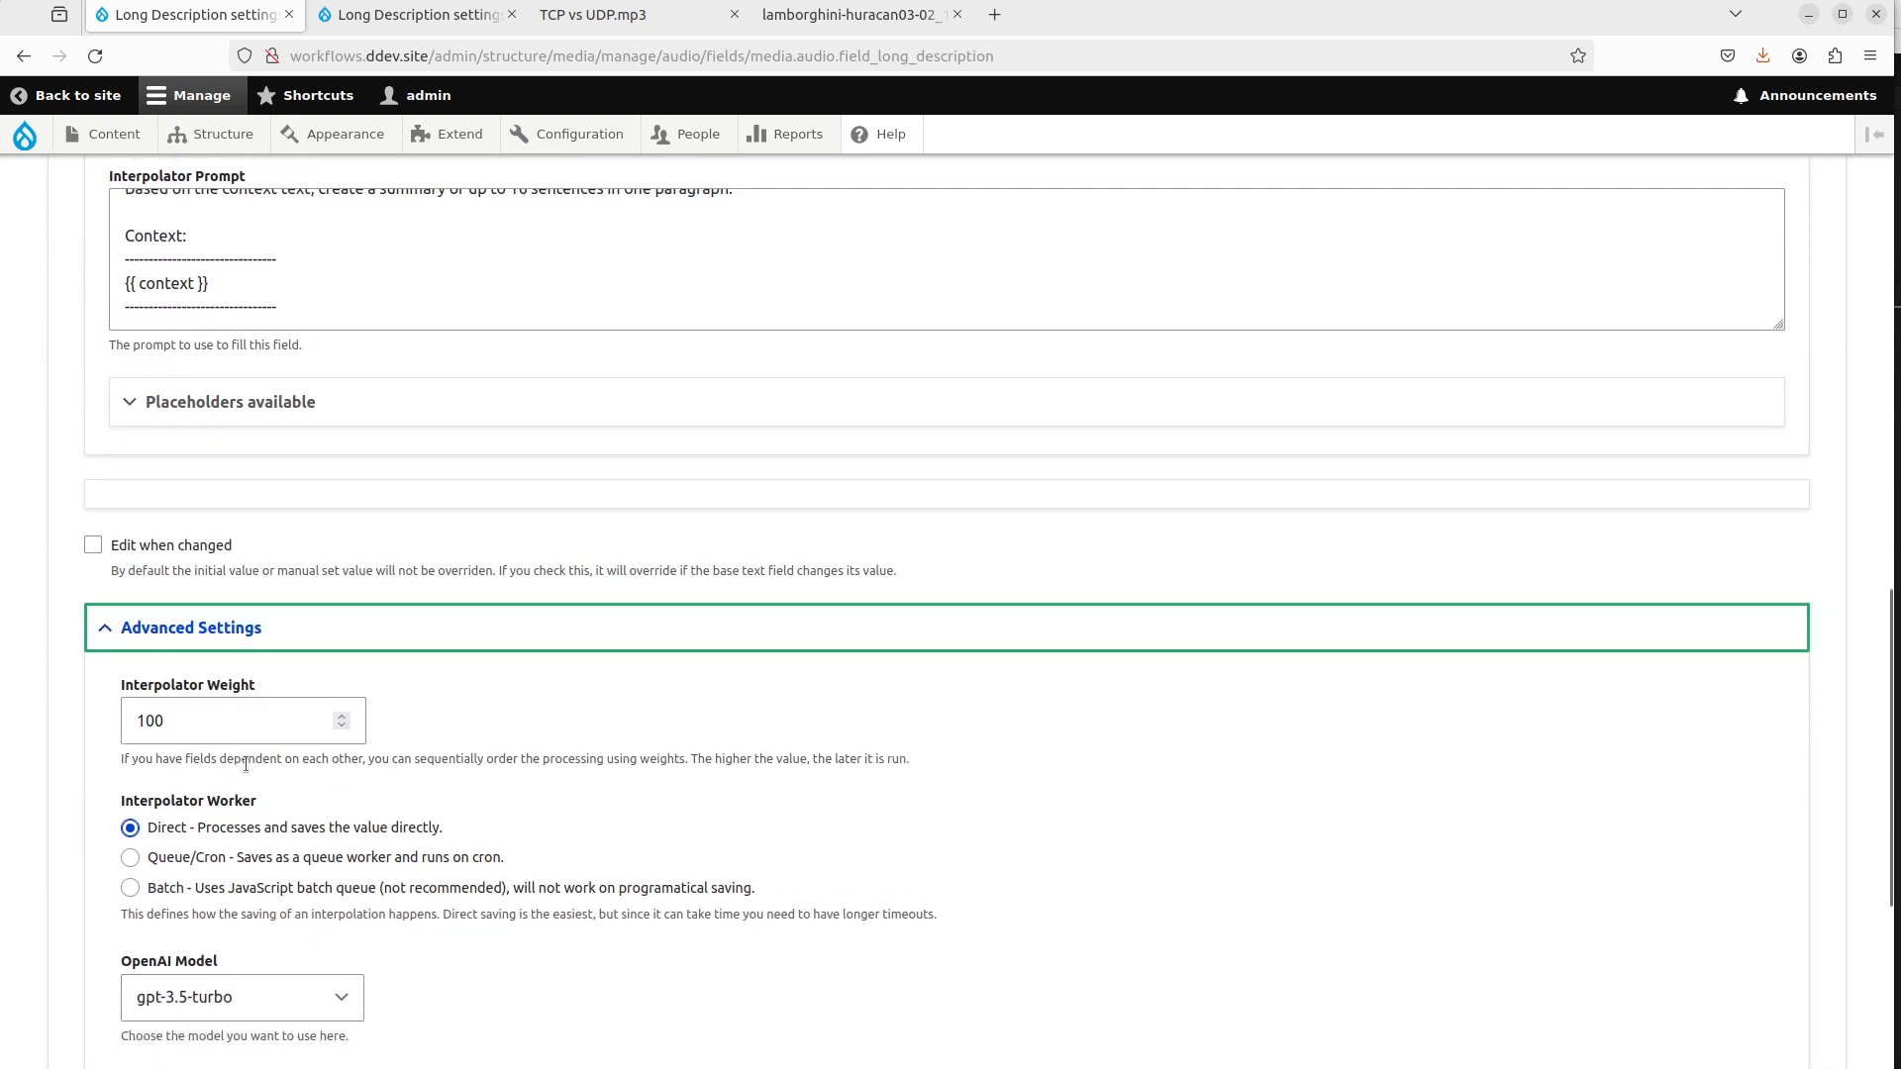
{"action": "left_click", "coordinate": [174, 892]}
{"action": "left_click", "coordinate": [157, 737]}
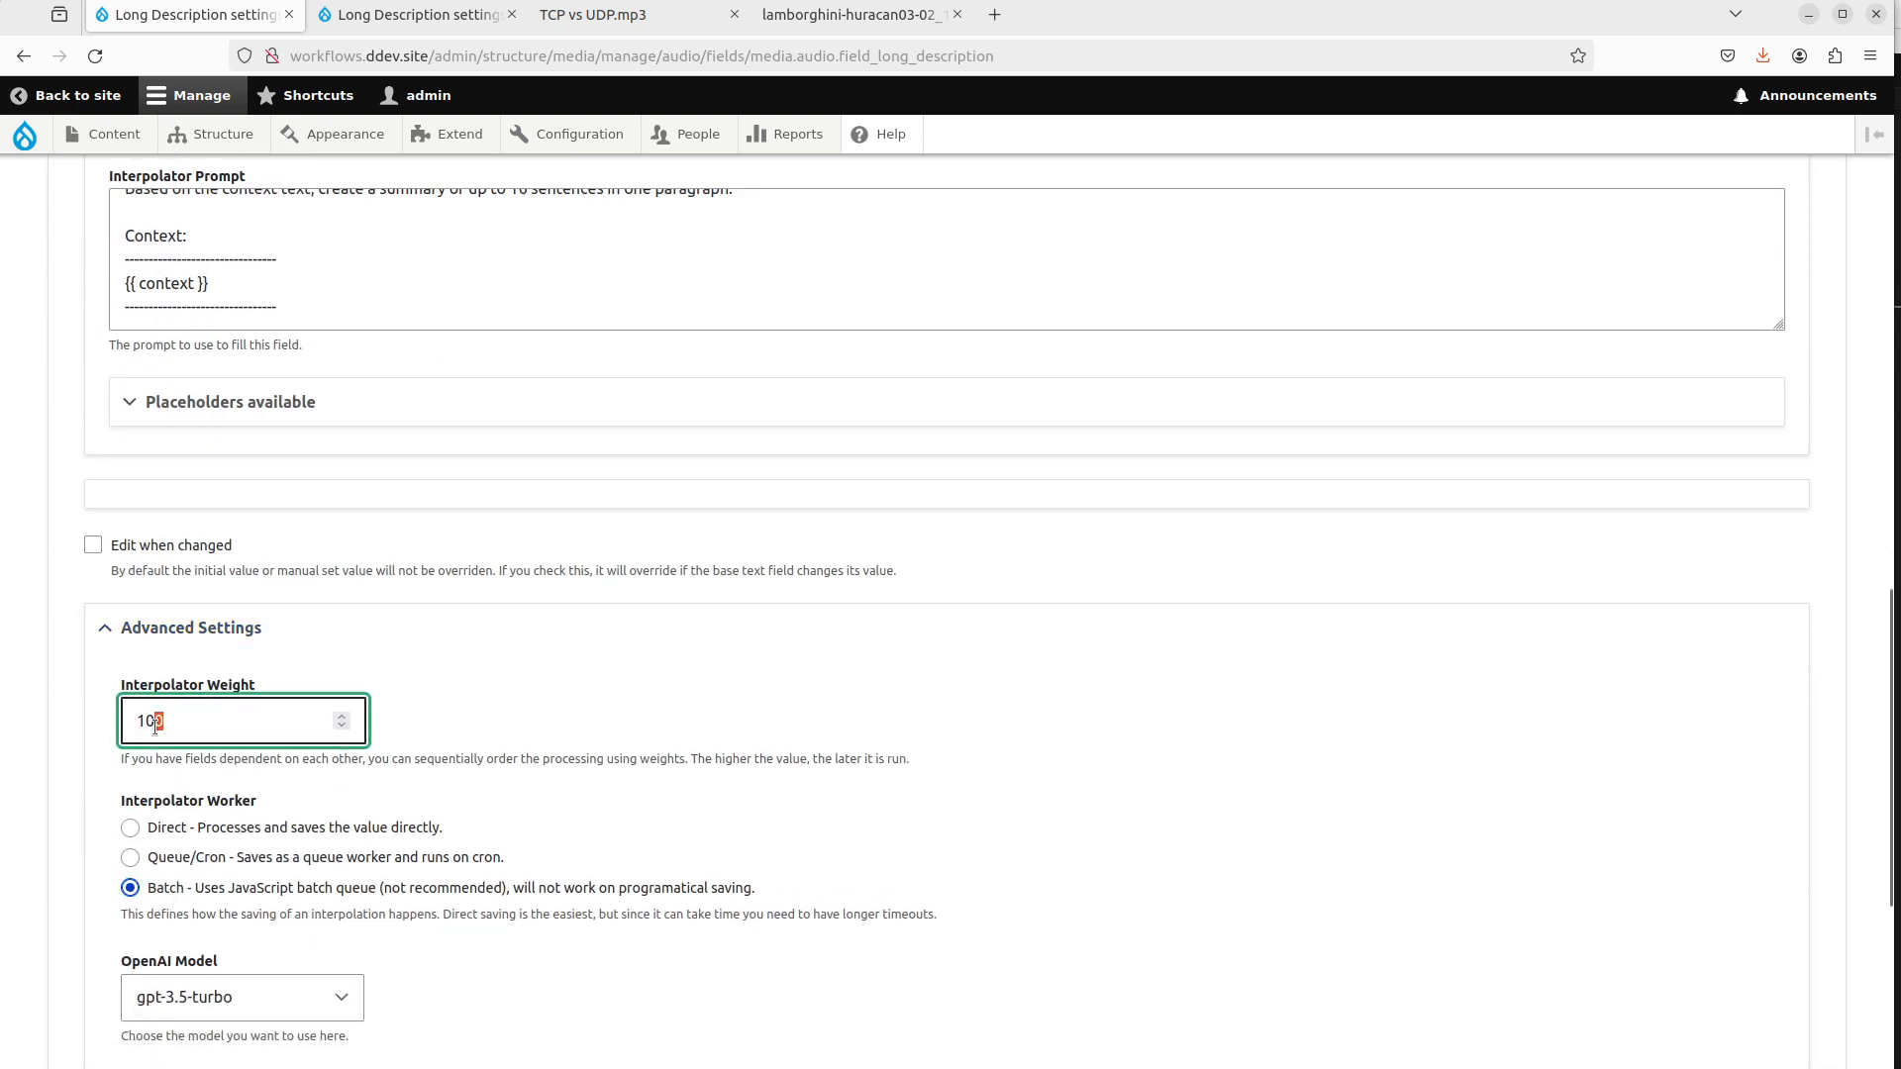
{"action": "type", "text": "1"}
Choose gpt-4-turbo-preview as the OpenAI model and save the Long Description field settings.
{"action": "scroll", "coordinate": [663, 670], "scroll_direction": "down", "scroll_amount": 2}
{"action": "left_click", "coordinate": [298, 772]}
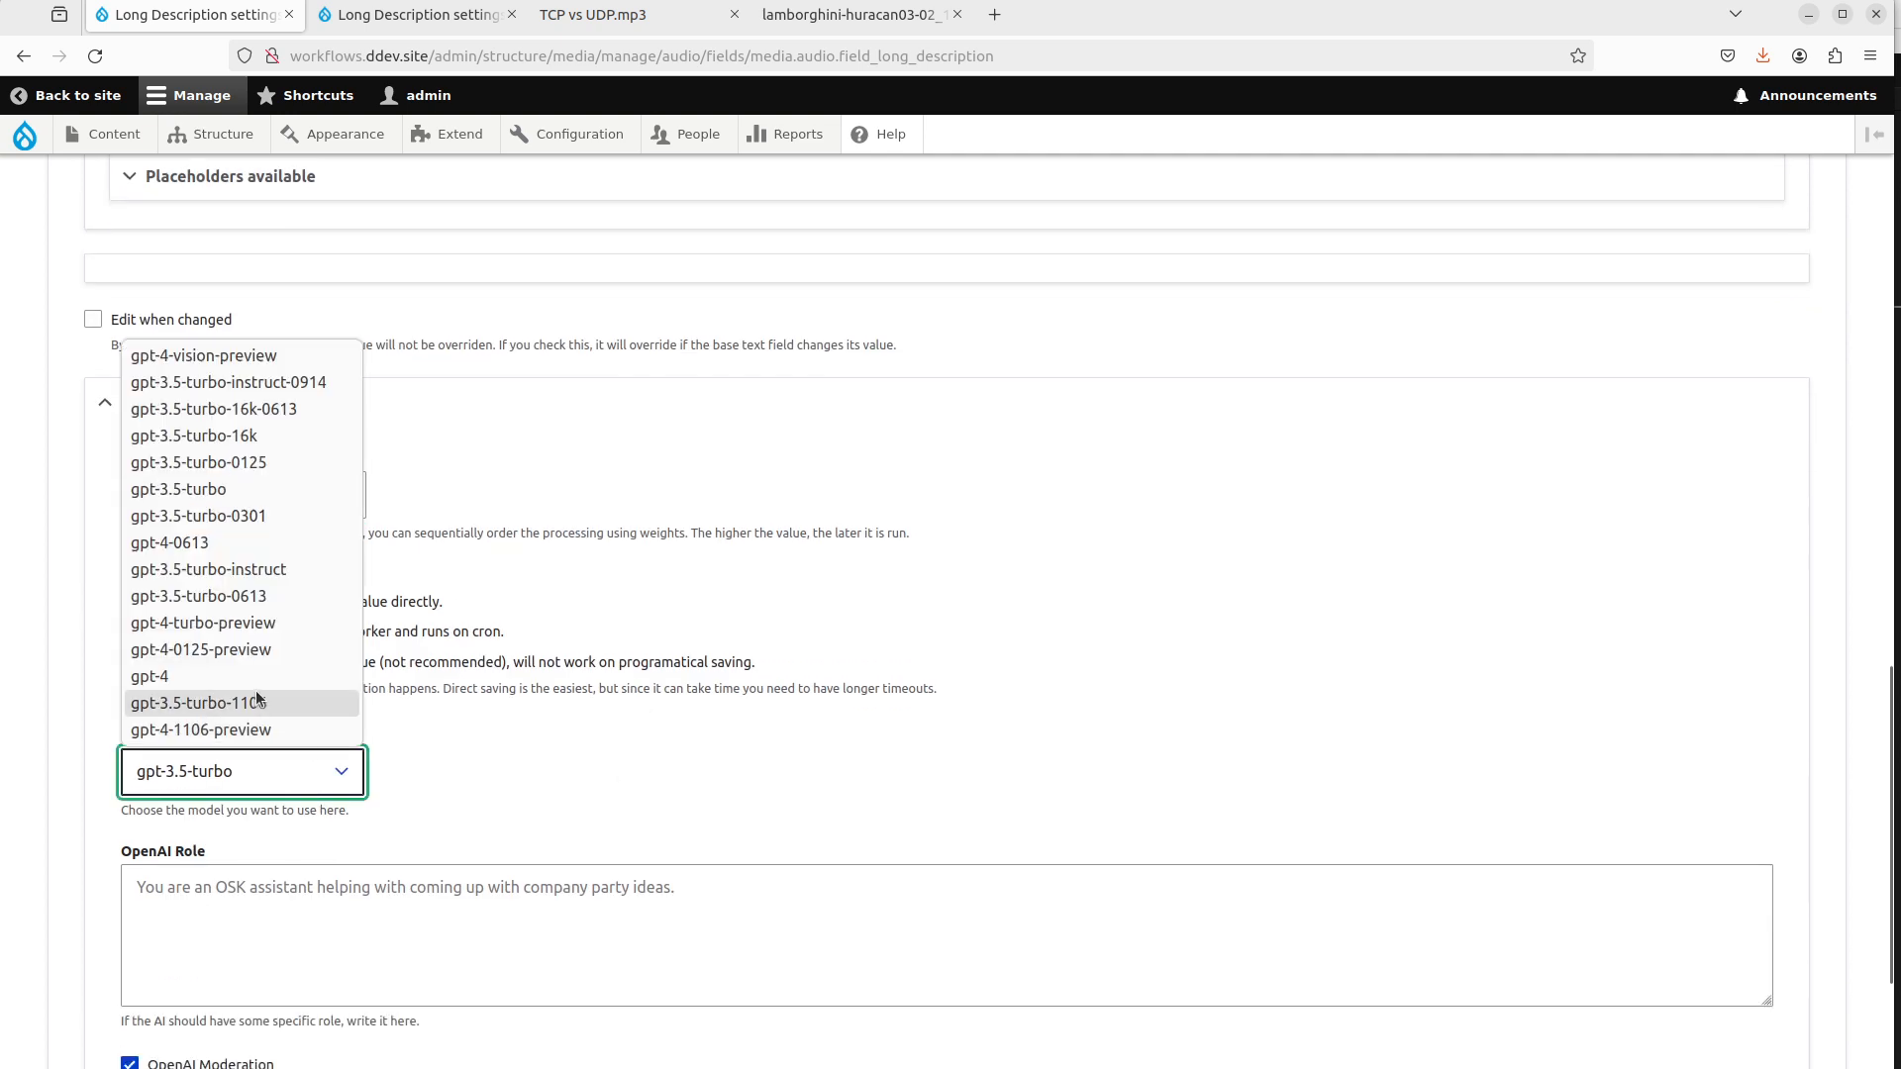
{"action": "left_click", "coordinate": [259, 613]}
{"action": "scroll", "coordinate": [501, 735], "scroll_direction": "down", "scroll_amount": 3}
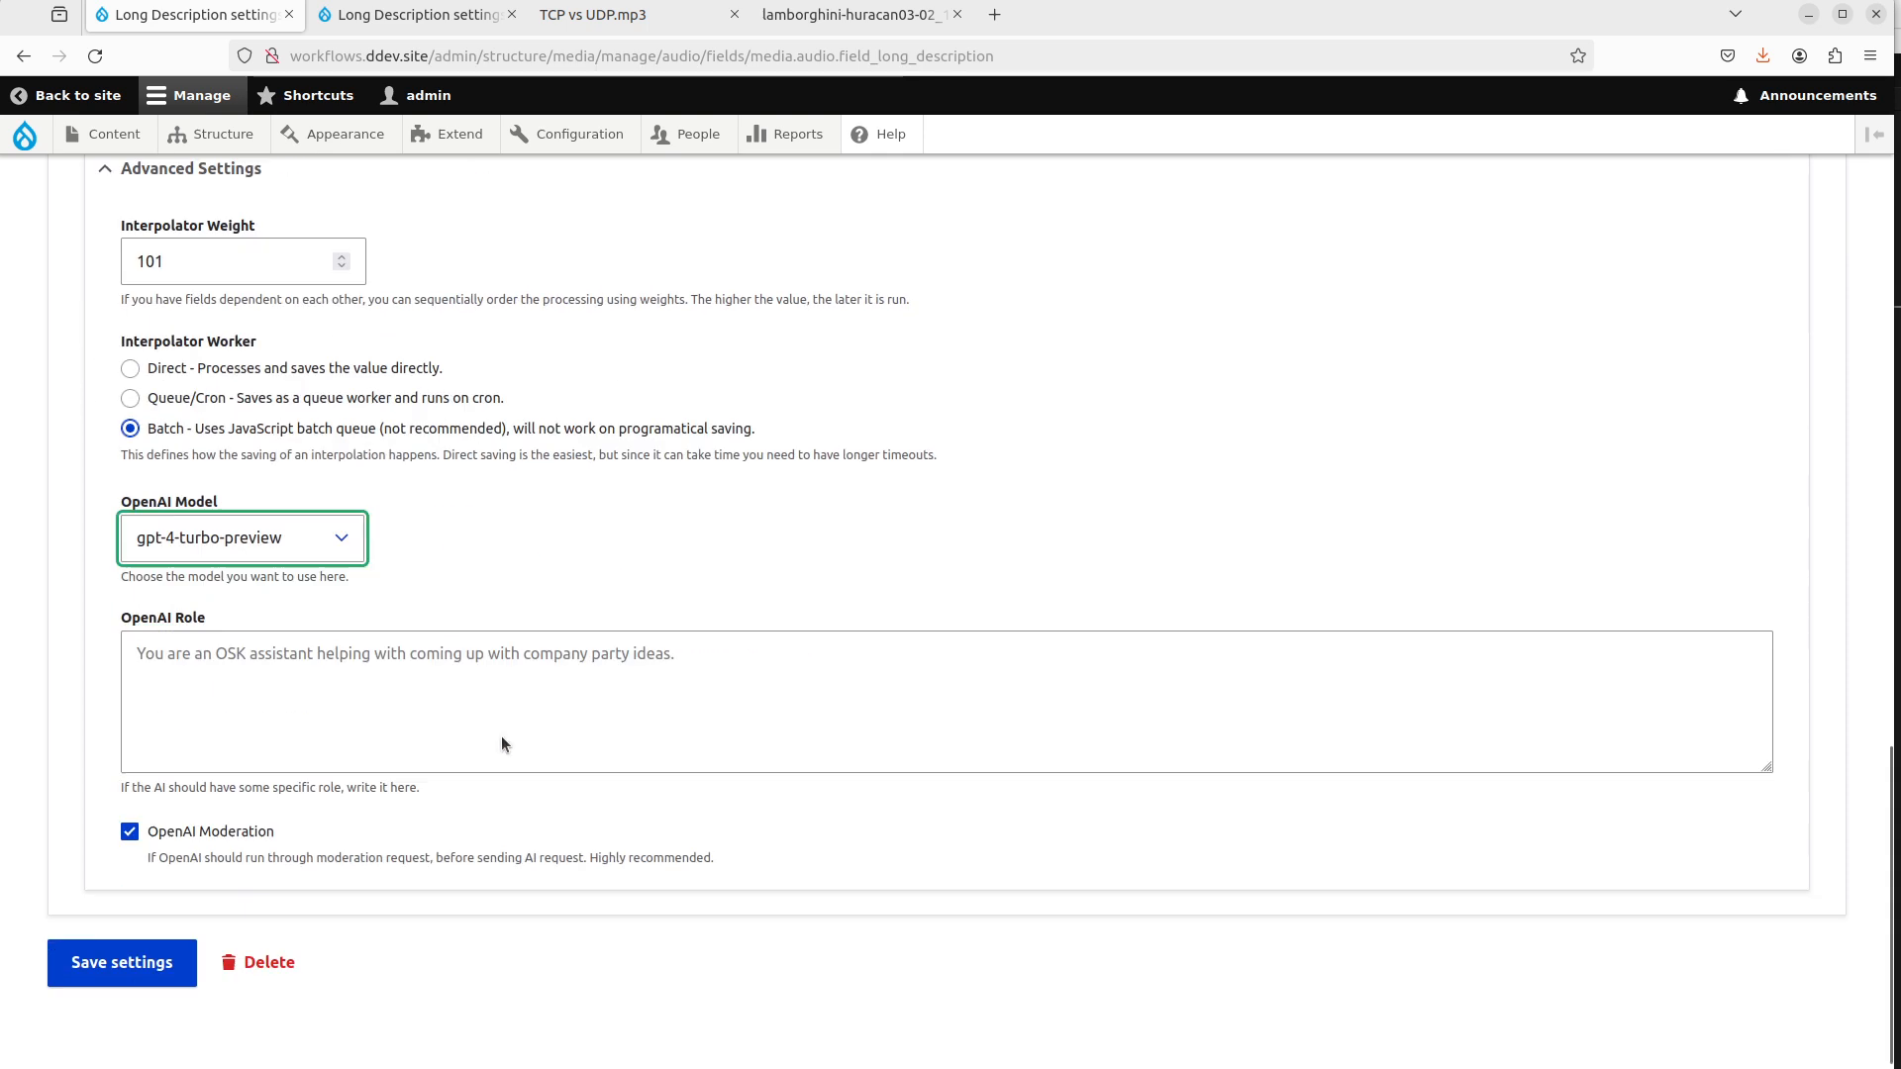
{"action": "left_click", "coordinate": [135, 960]}
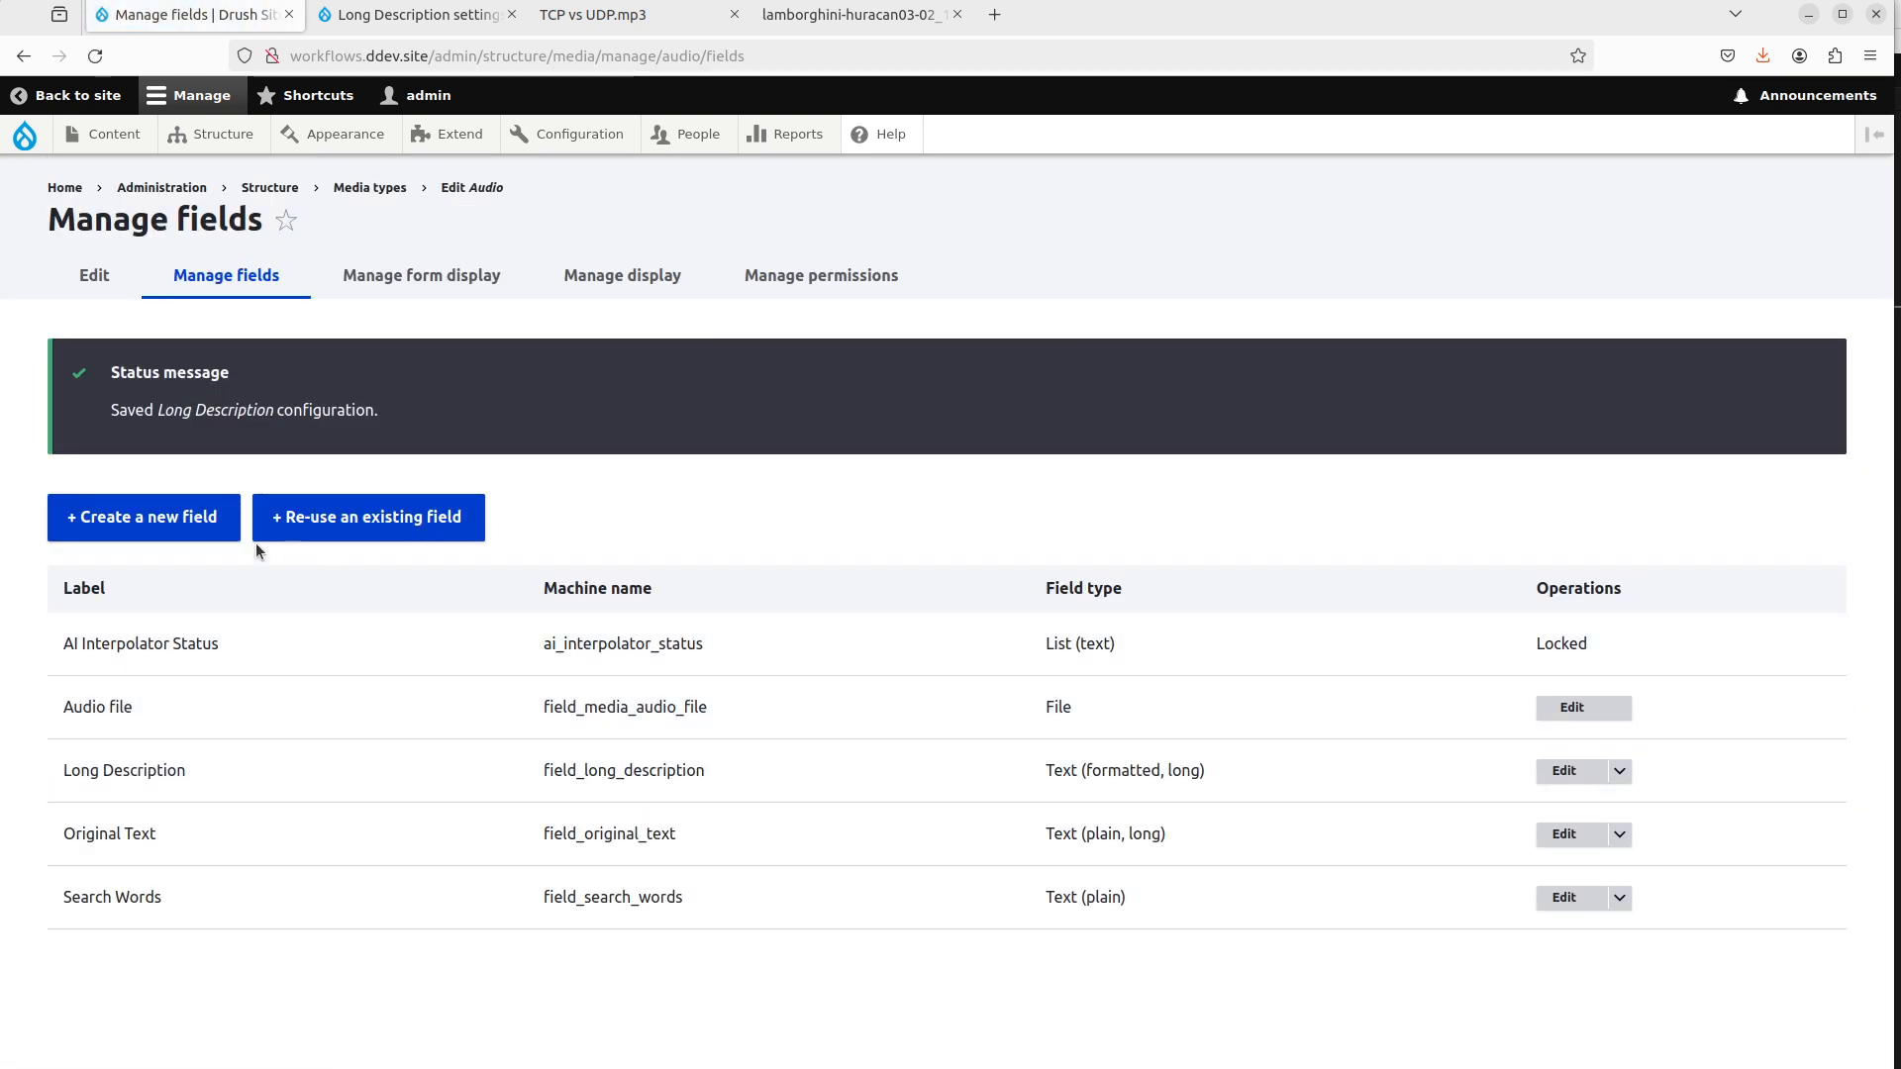
Open the Audio media type's existing Search Words field for editing.
{"action": "left_click", "coordinate": [340, 533]}
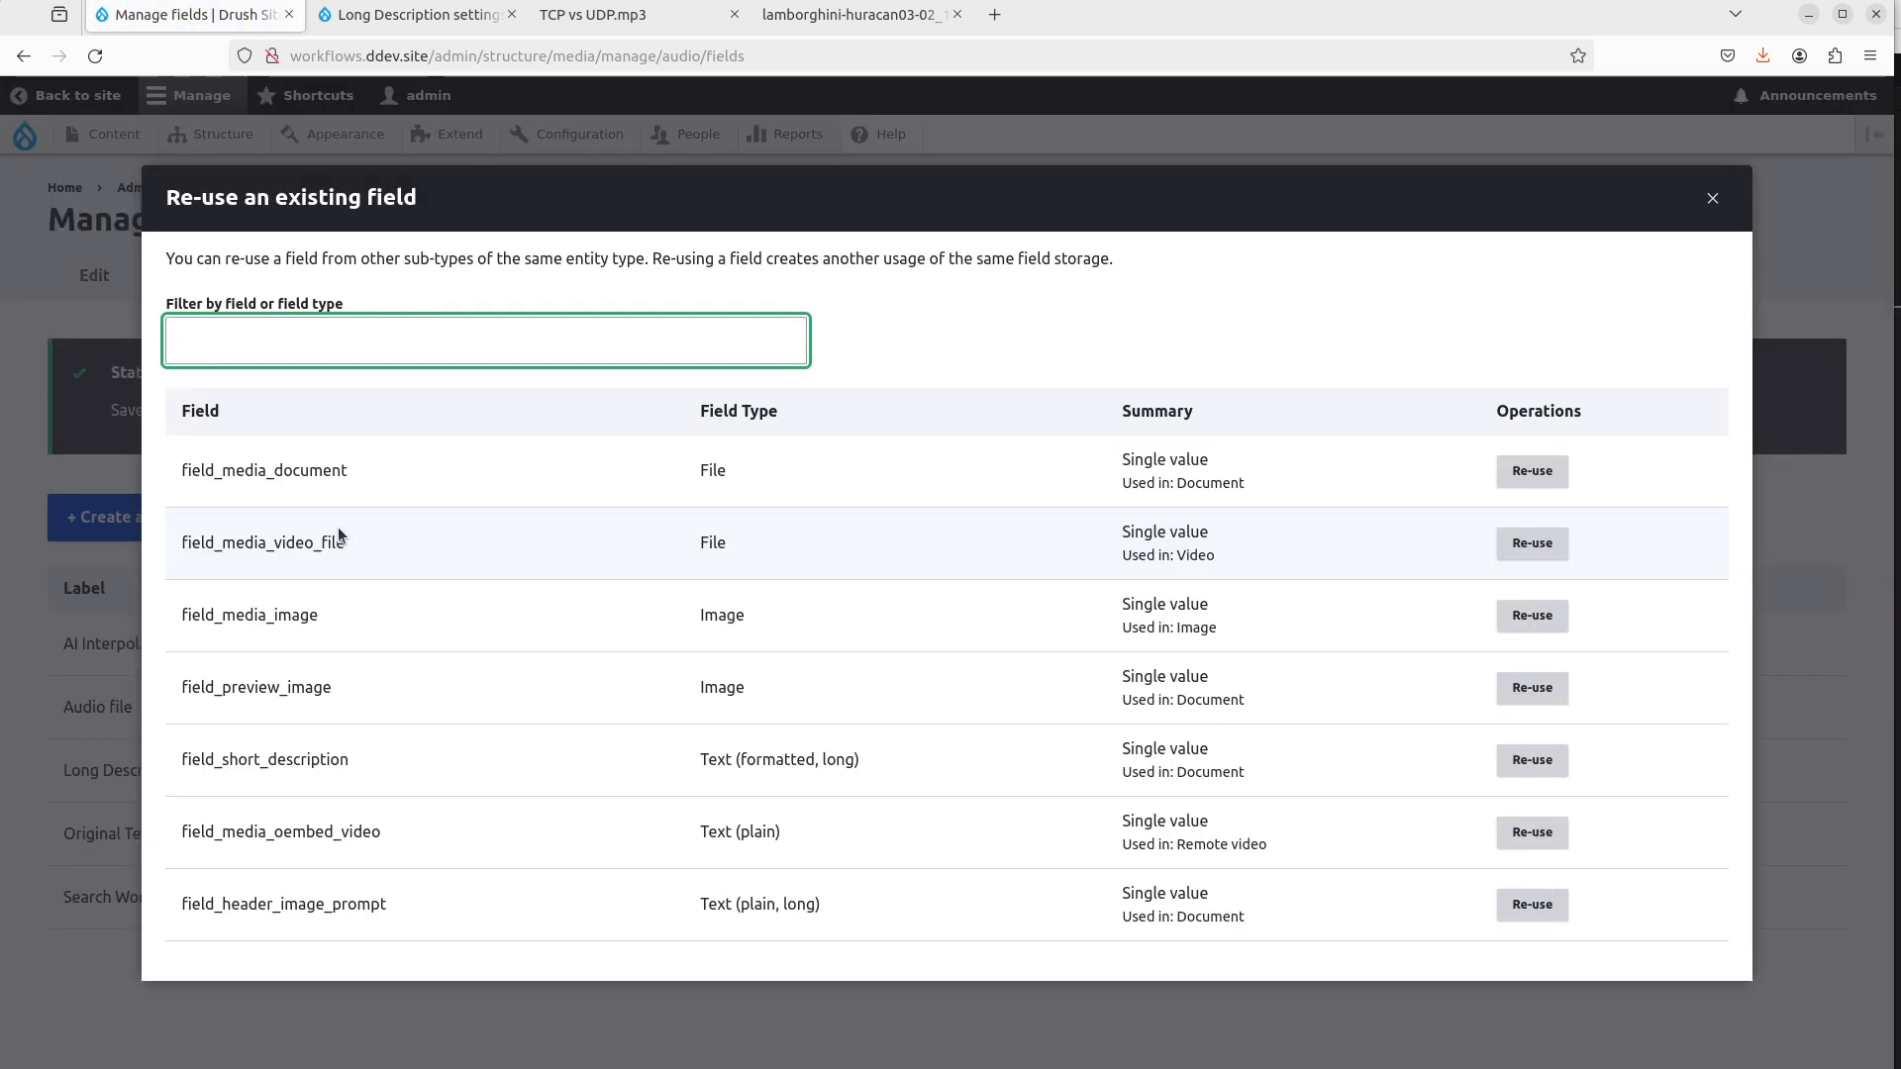
{"action": "key", "text": "Escape"}
{"action": "left_click", "coordinate": [1563, 897]}
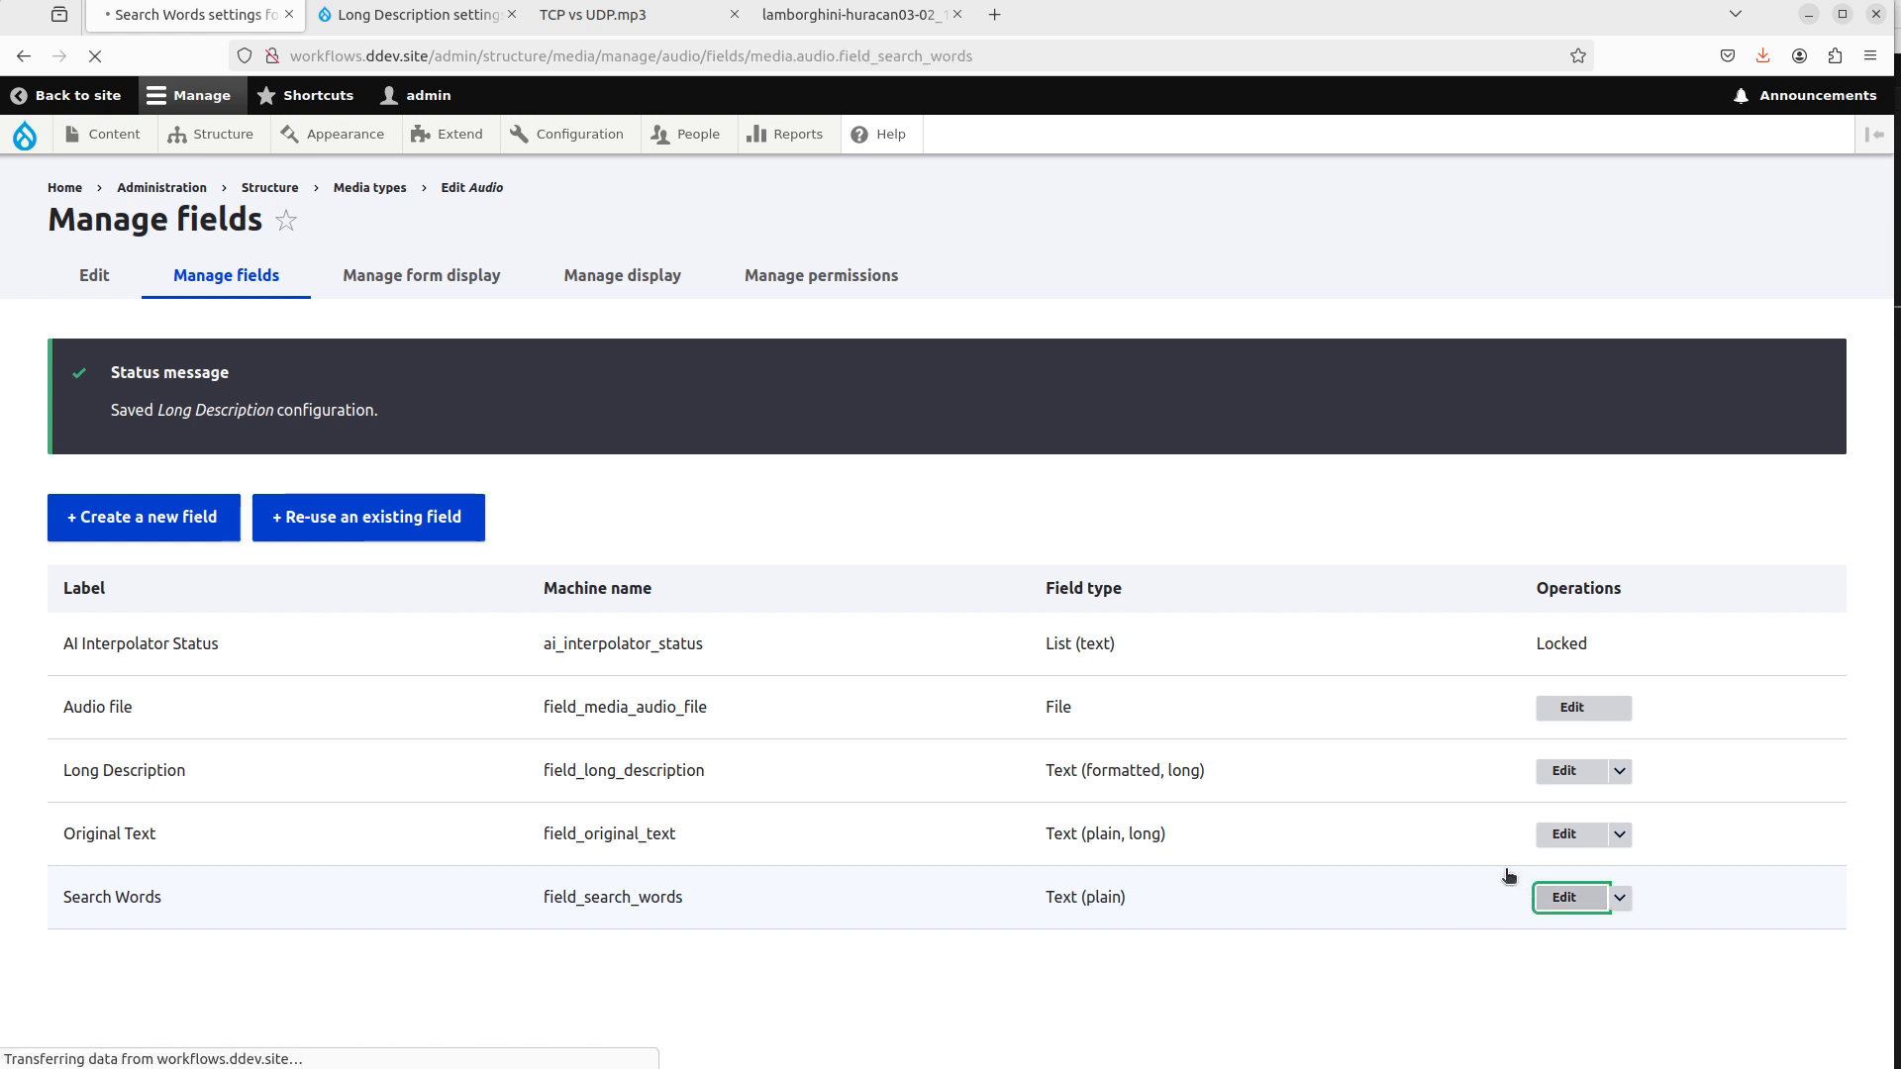
Copy the interpolator prompt from the Document media type's Search Words field and return to the Audio field settings.
{"action": "key", "text": "ctrl+Tab"}
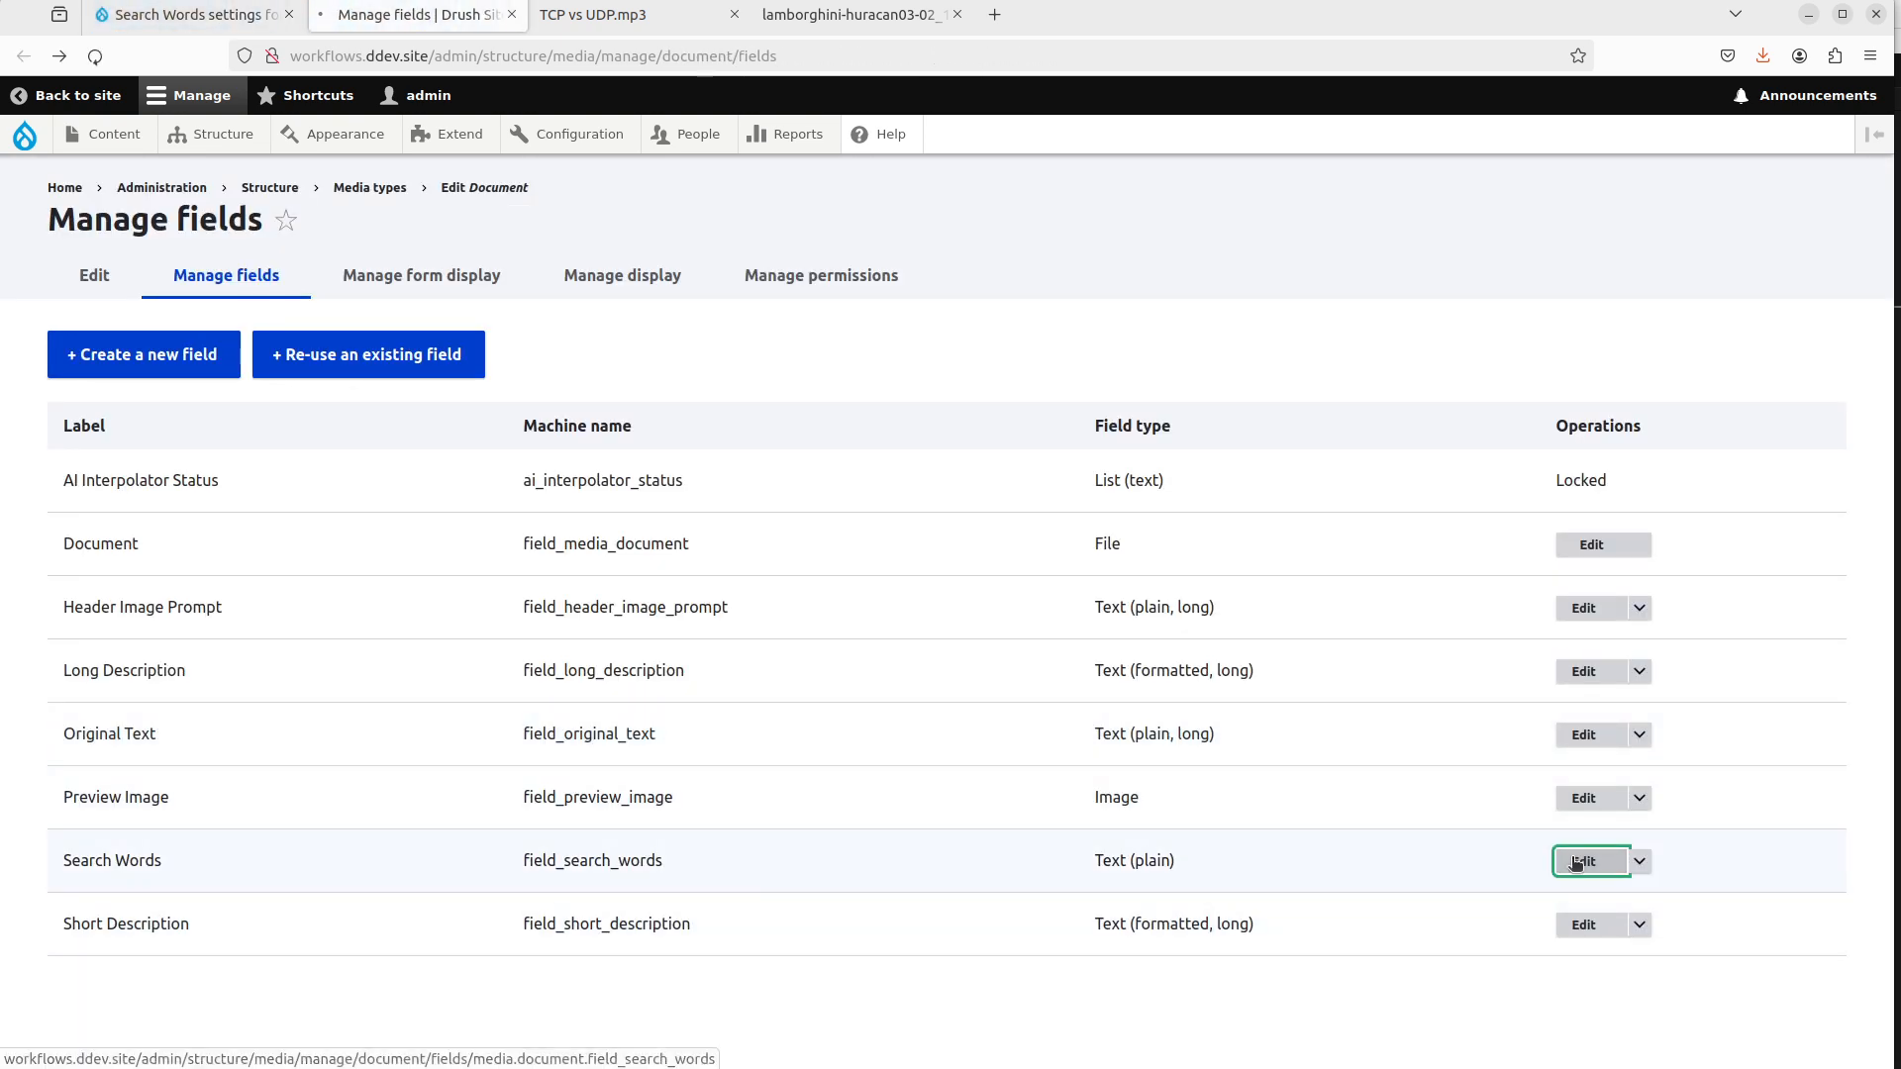
{"action": "left_click", "coordinate": [1582, 862]}
{"action": "scroll", "coordinate": [954, 766], "scroll_direction": "down", "scroll_amount": 4}
{"action": "scroll", "coordinate": [753, 709], "scroll_direction": "down", "scroll_amount": 7}
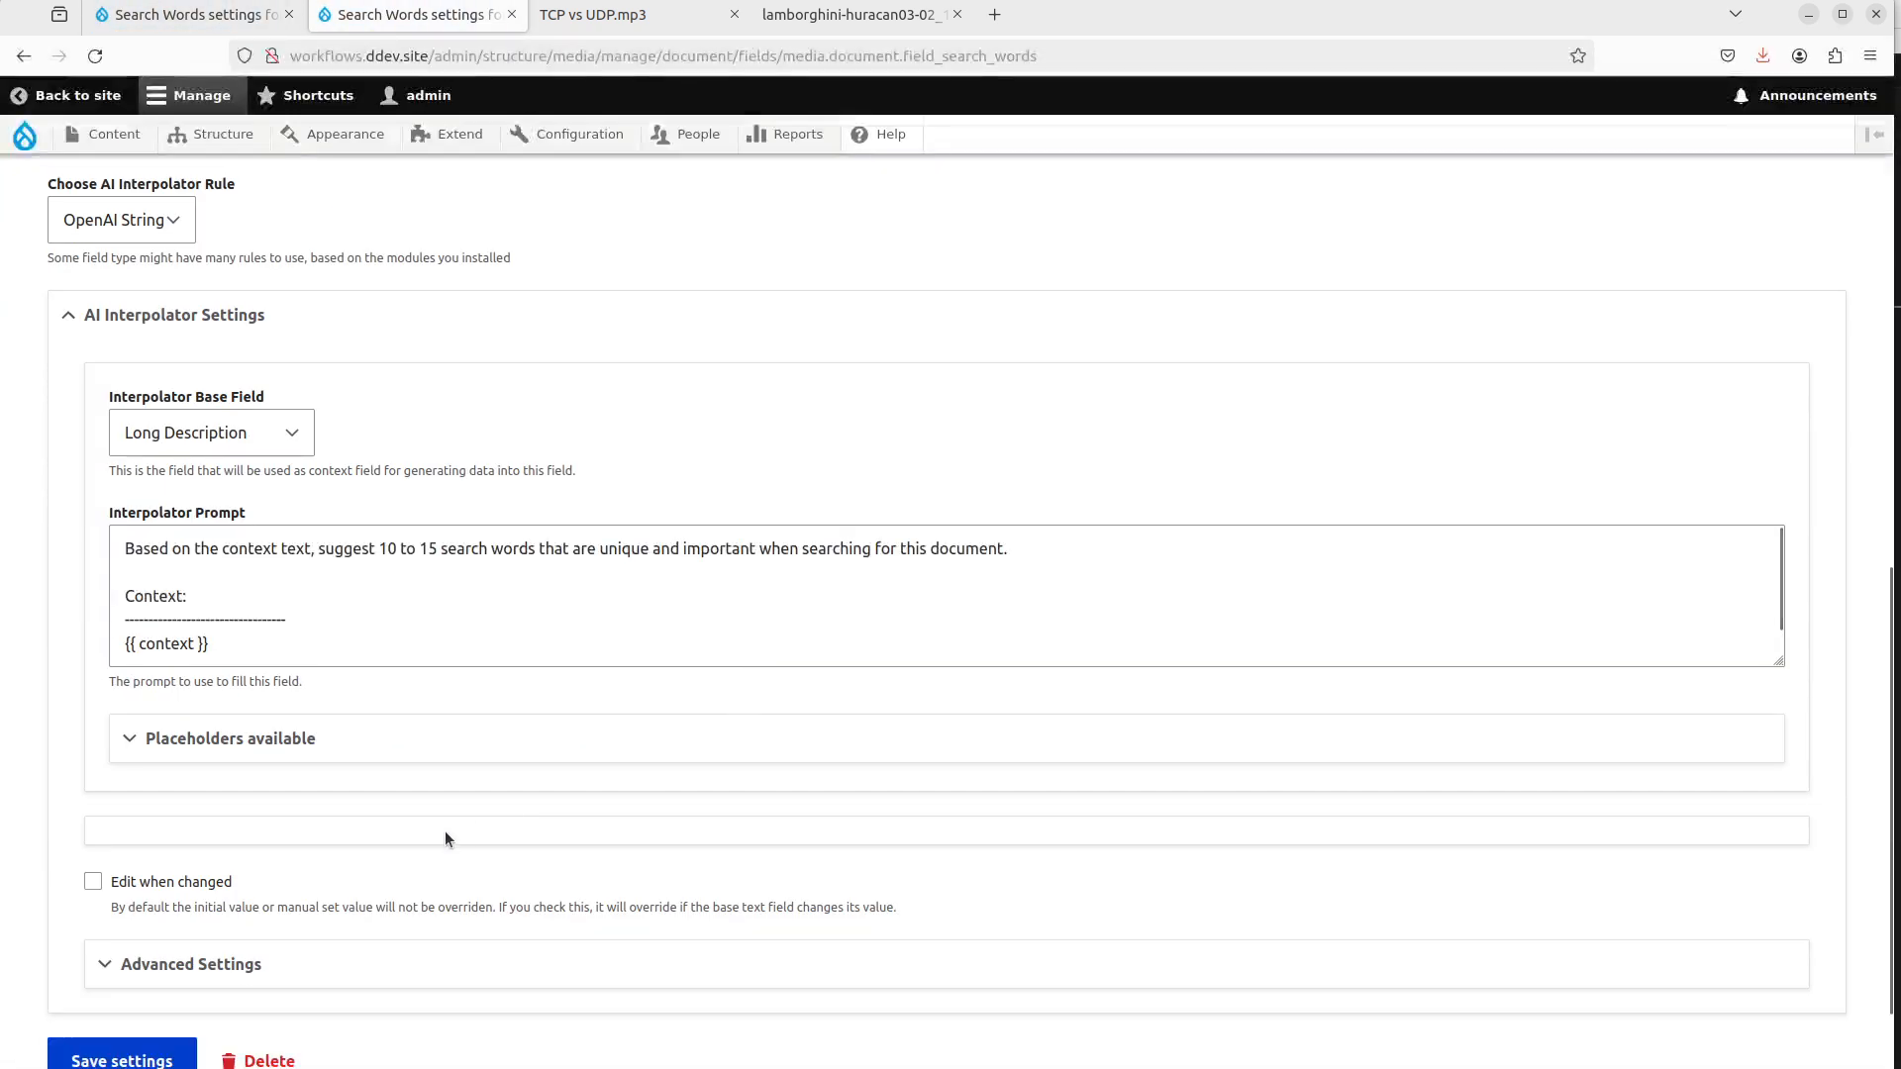
{"action": "left_click", "coordinate": [335, 526]}
{"action": "key", "text": "ctrl+a"}
{"action": "key", "text": "ctrl+shift+Tab"}
Enable AI Interpolator for Audio's Search Words field and choose the OpenAI String rule.
{"action": "scroll", "coordinate": [519, 776], "scroll_direction": "down", "scroll_amount": 3}
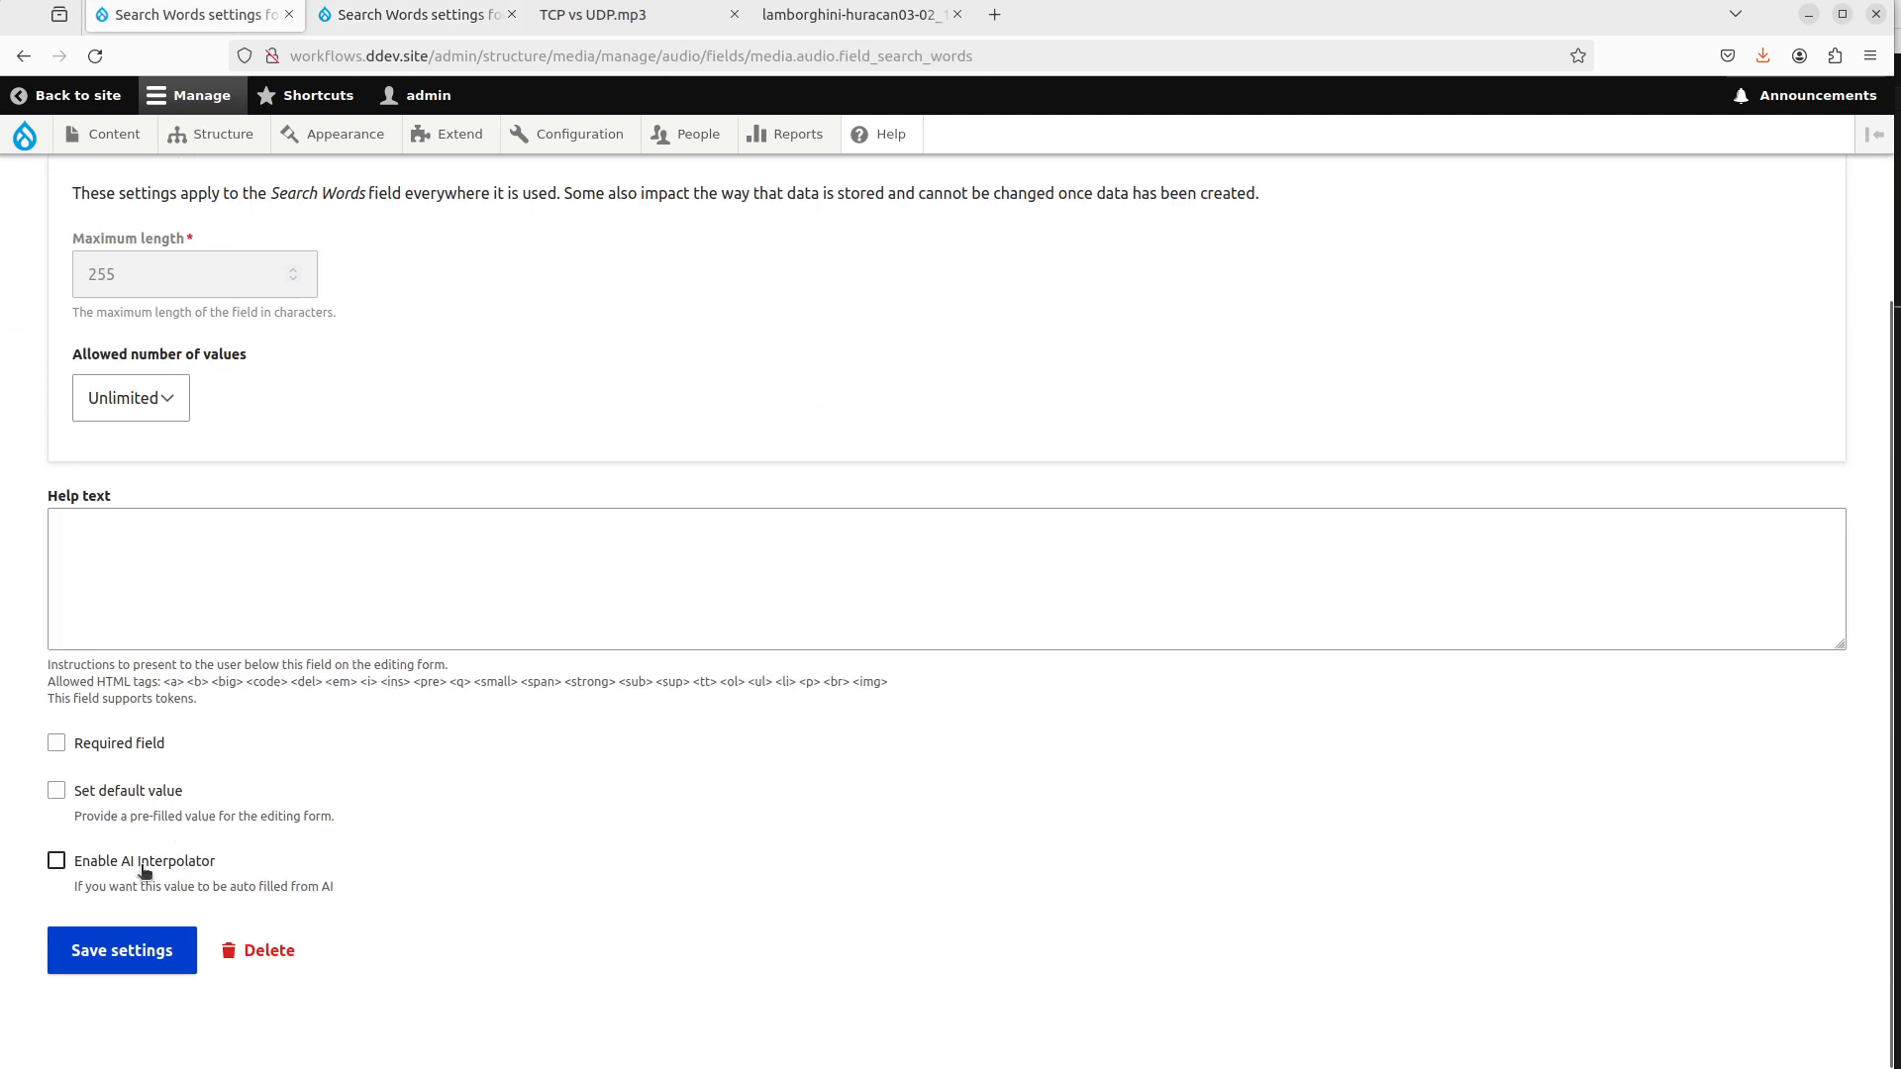
{"action": "left_click", "coordinate": [144, 870]}
{"action": "scroll", "coordinate": [622, 778], "scroll_direction": "down", "scroll_amount": 4}
{"action": "left_click", "coordinate": [132, 626]}
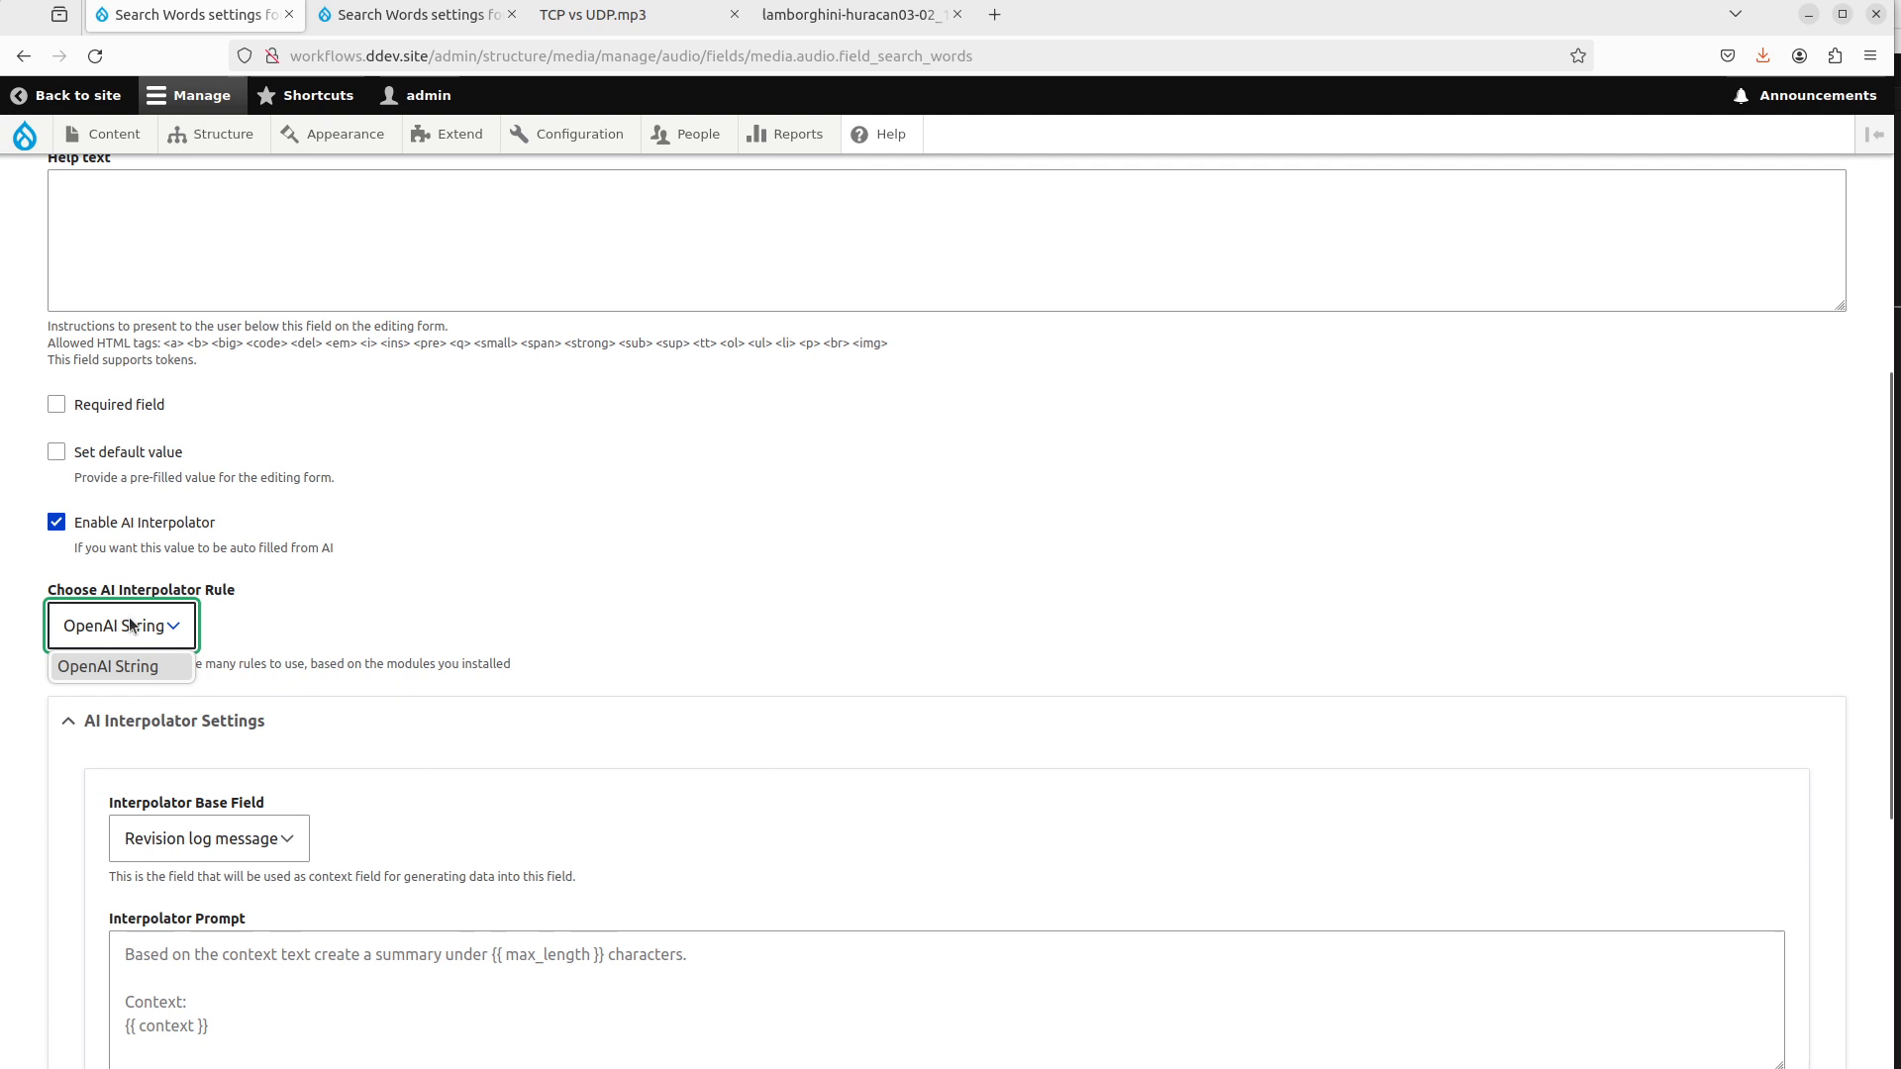
{"action": "left_click", "coordinate": [159, 668]}
Choose Long Description as the interpolator base field and paste the copied prompt suggesting 10 to 15 search words.
{"action": "scroll", "coordinate": [502, 662], "scroll_direction": "down", "scroll_amount": 2}
{"action": "left_click", "coordinate": [248, 614]}
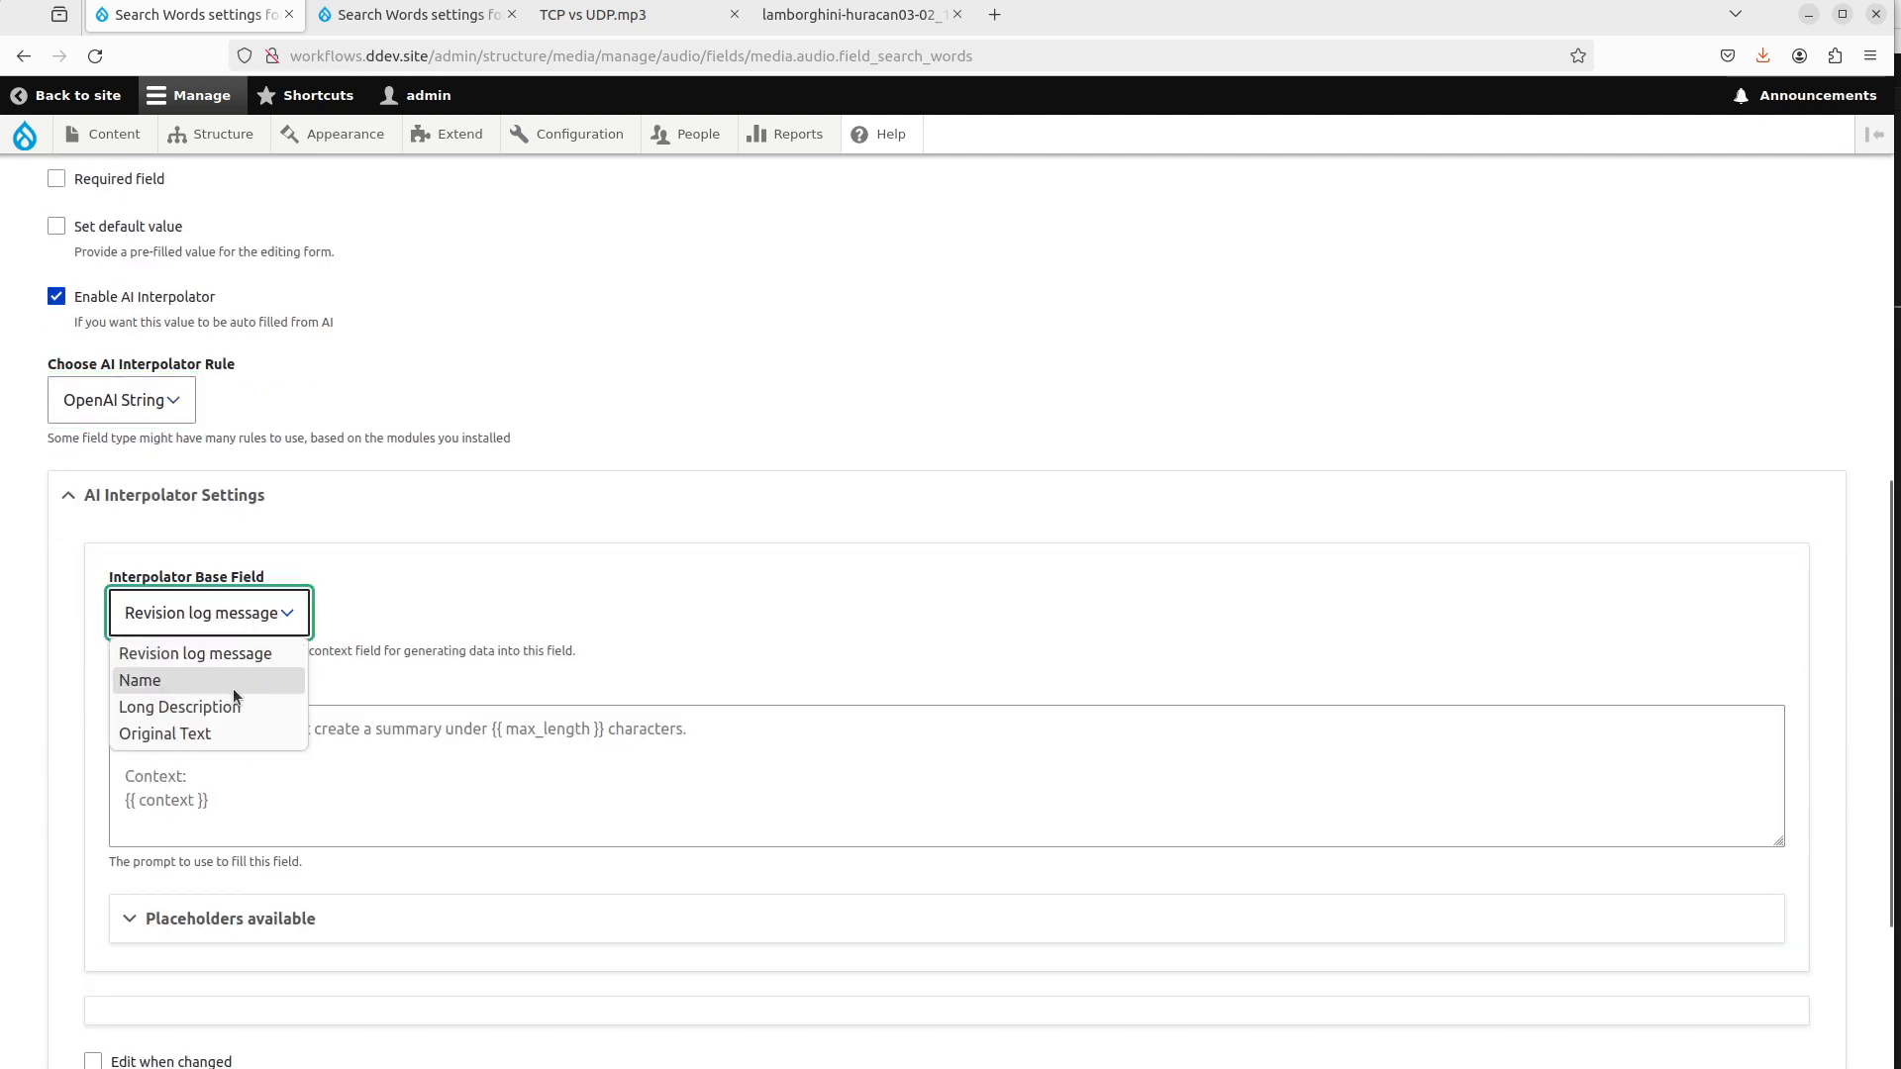
{"action": "left_click", "coordinate": [179, 707]}
{"action": "left_click", "coordinate": [390, 763]}
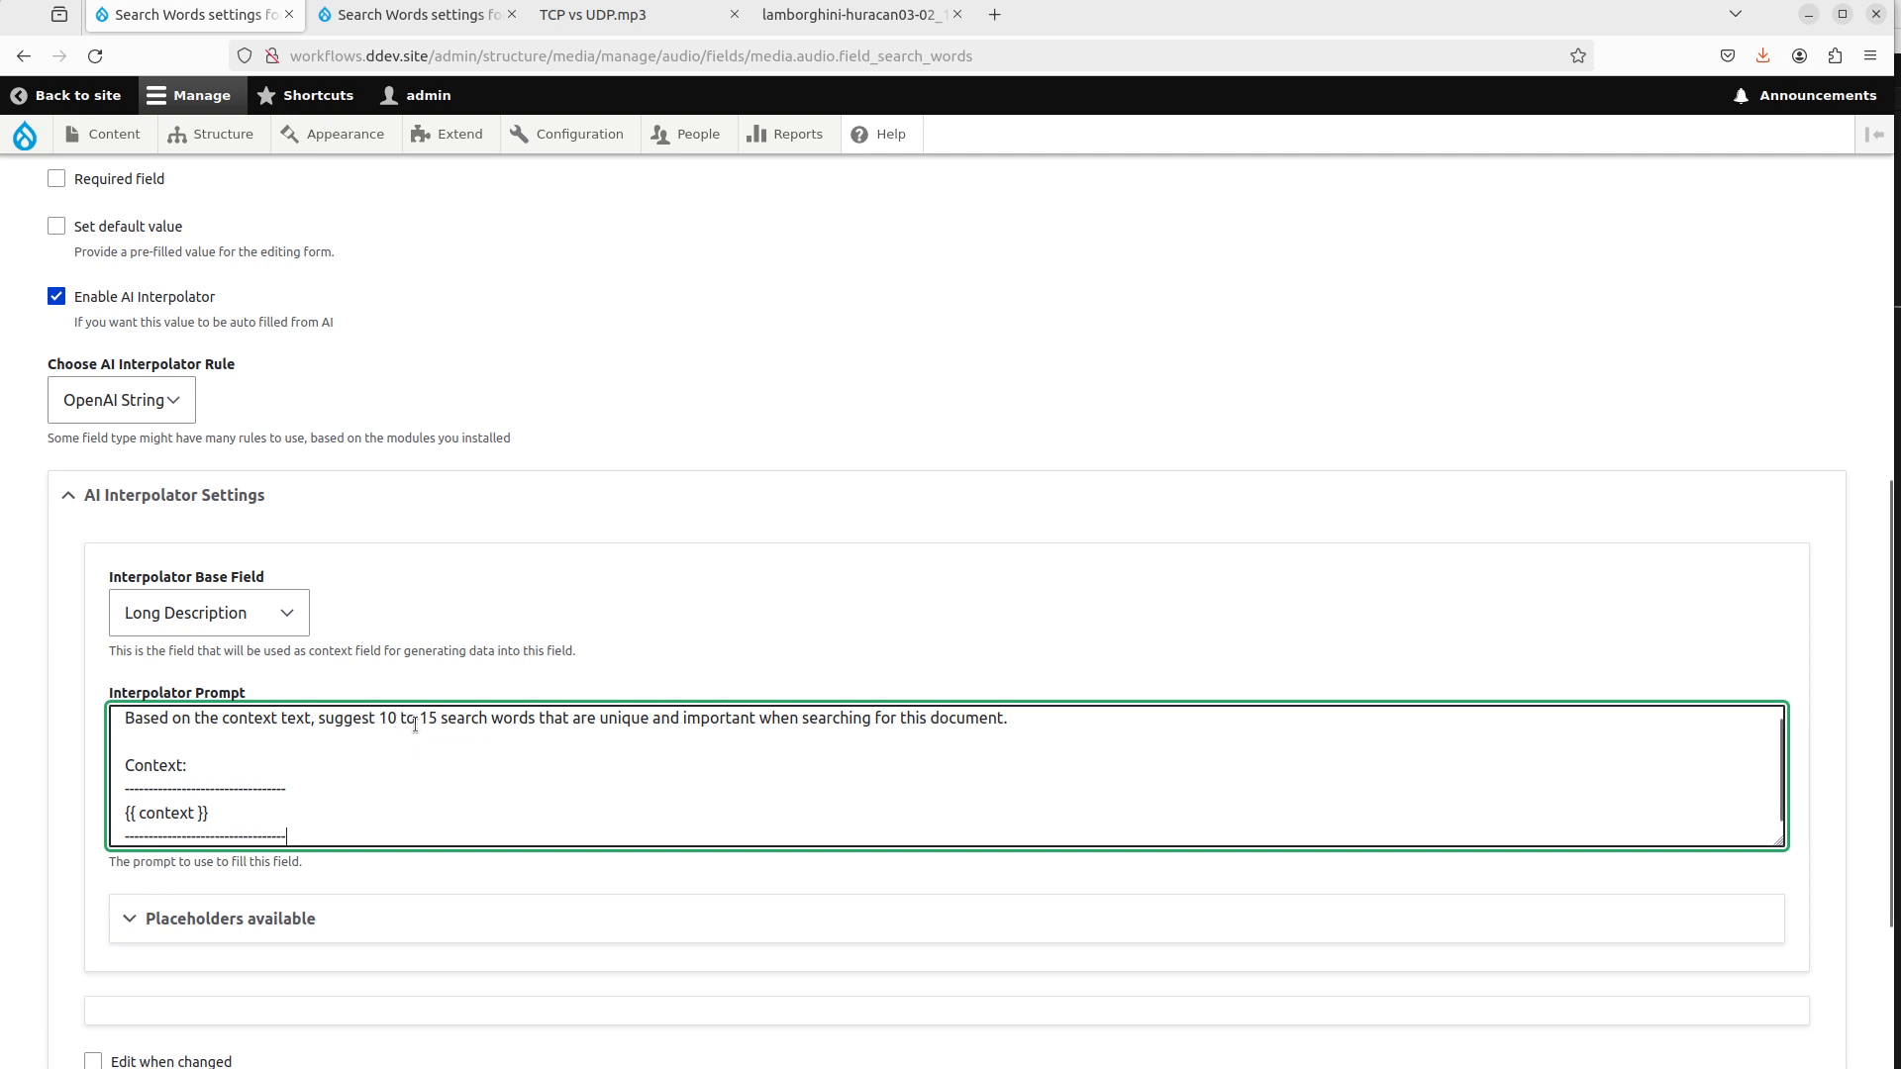
{"action": "scroll", "coordinate": [415, 725], "scroll_direction": "down", "scroll_amount": 1}
In the advanced settings for Search Words, set the interpolator weight to 102 and the interpolator worker to Batch.
{"action": "scroll", "coordinate": [390, 990], "scroll_direction": "down", "scroll_amount": 3}
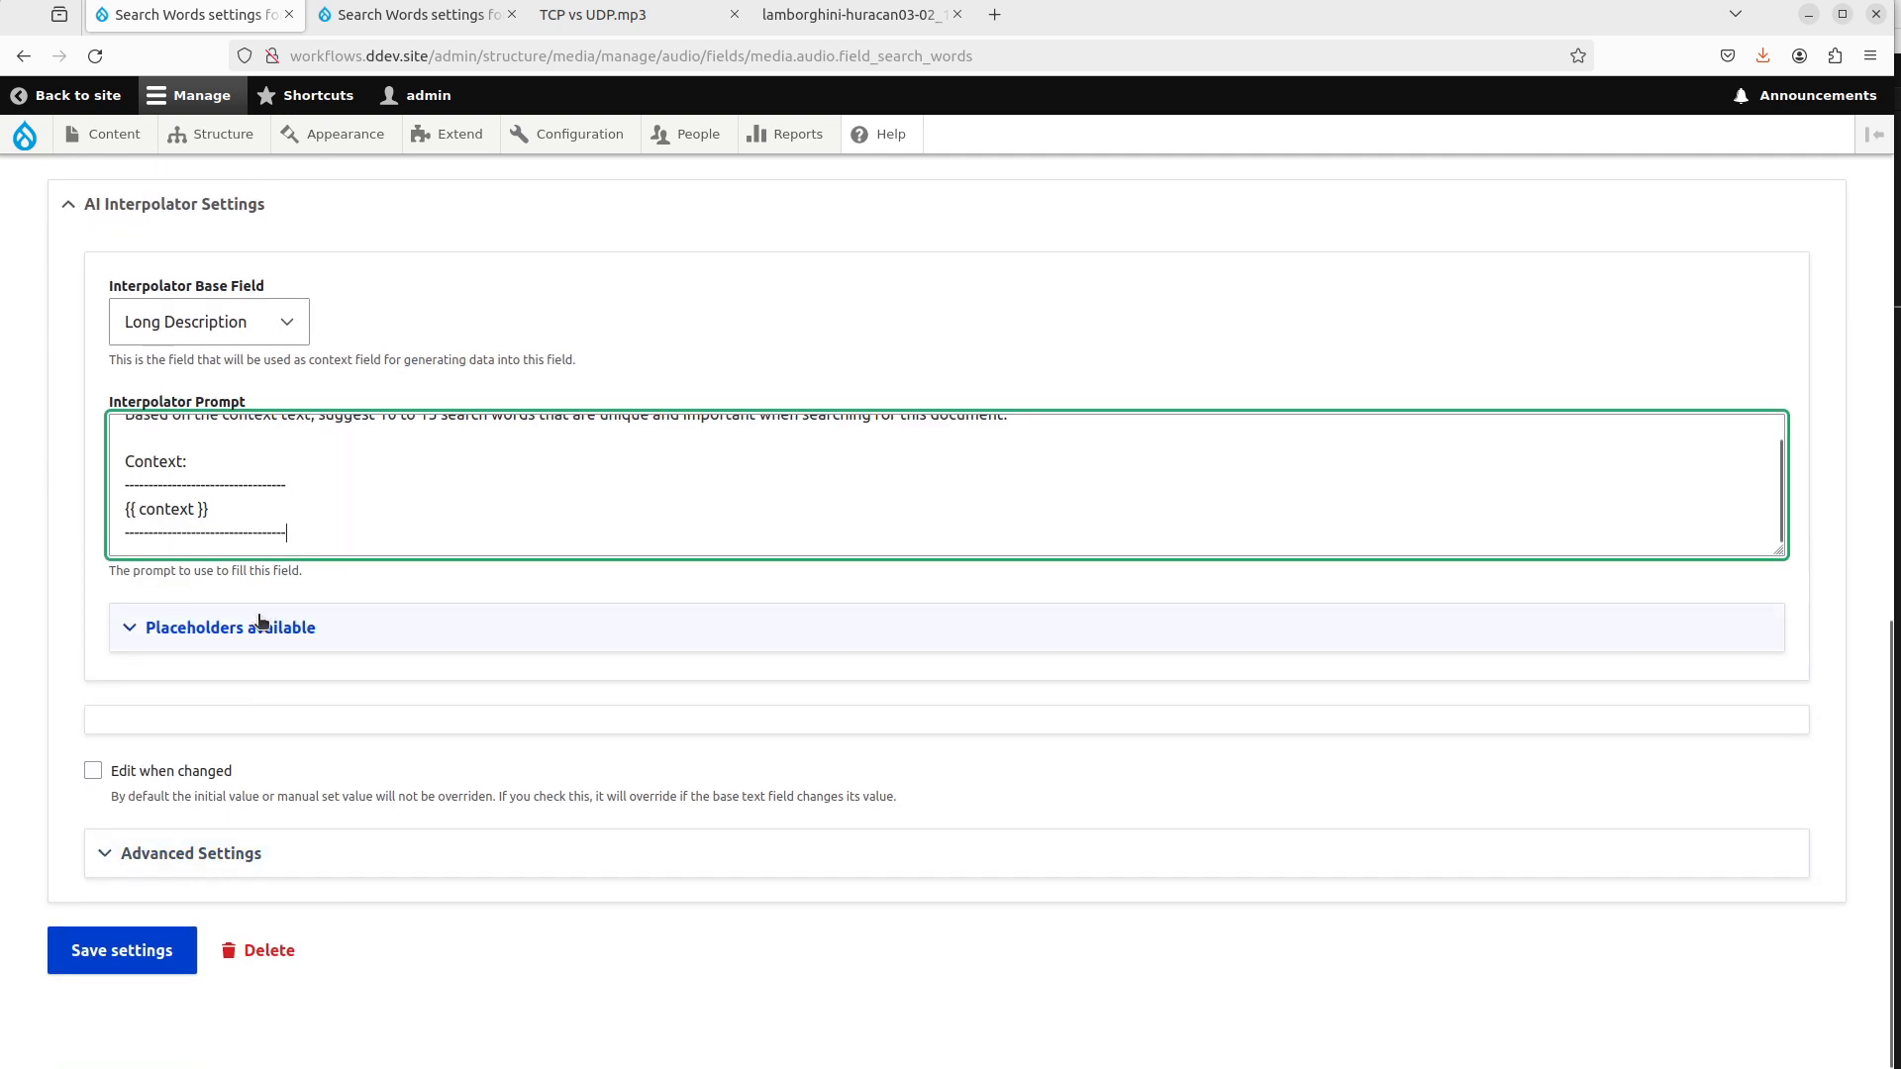
{"action": "left_click", "coordinate": [220, 851]}
{"action": "scroll", "coordinate": [229, 804], "scroll_direction": "down", "scroll_amount": 3}
{"action": "left_click", "coordinate": [317, 607]}
{"action": "key", "text": "BackSpace"}
{"action": "type", "text": "2"}
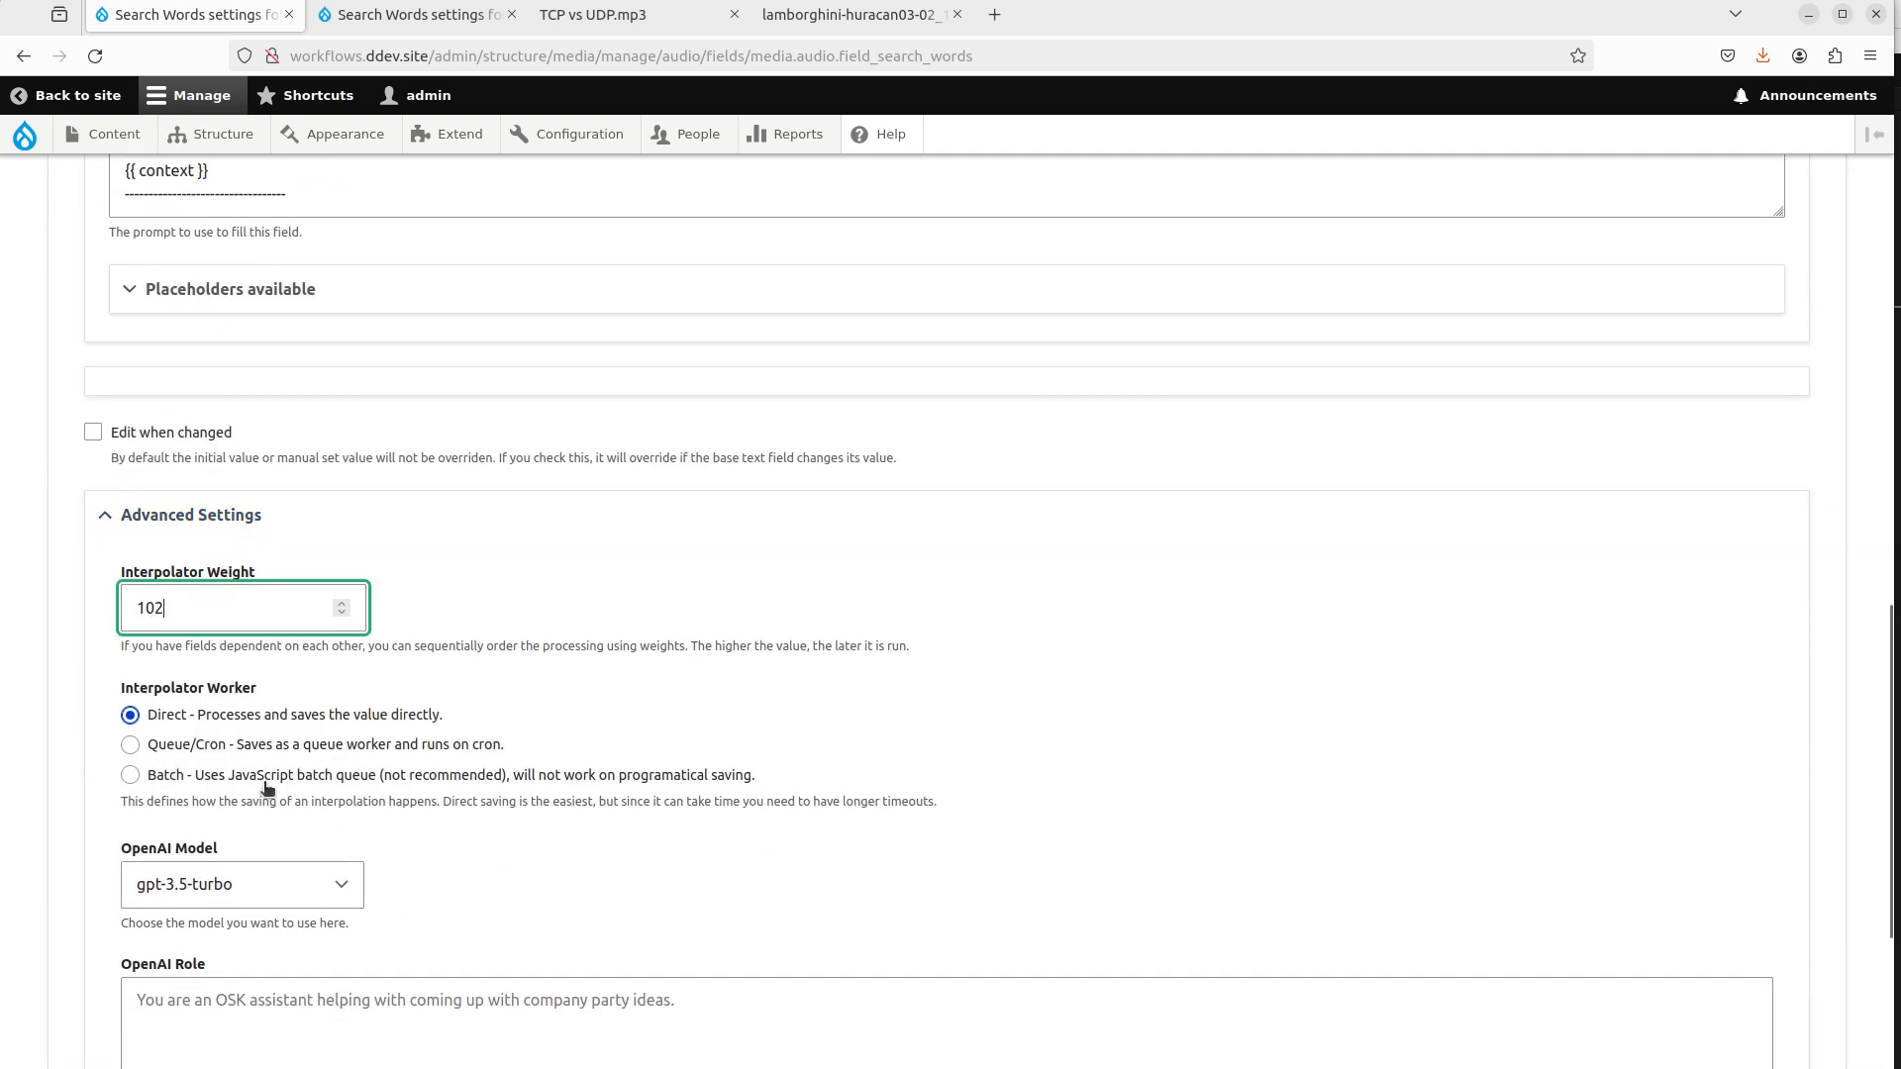
{"action": "left_click", "coordinate": [265, 782]}
Set the OpenAI model for Audio's Search Words field to gpt-4-turbo-preview and save the field settings.
{"action": "scroll", "coordinate": [287, 693], "scroll_direction": "down", "scroll_amount": 2}
{"action": "left_click", "coordinate": [287, 643]}
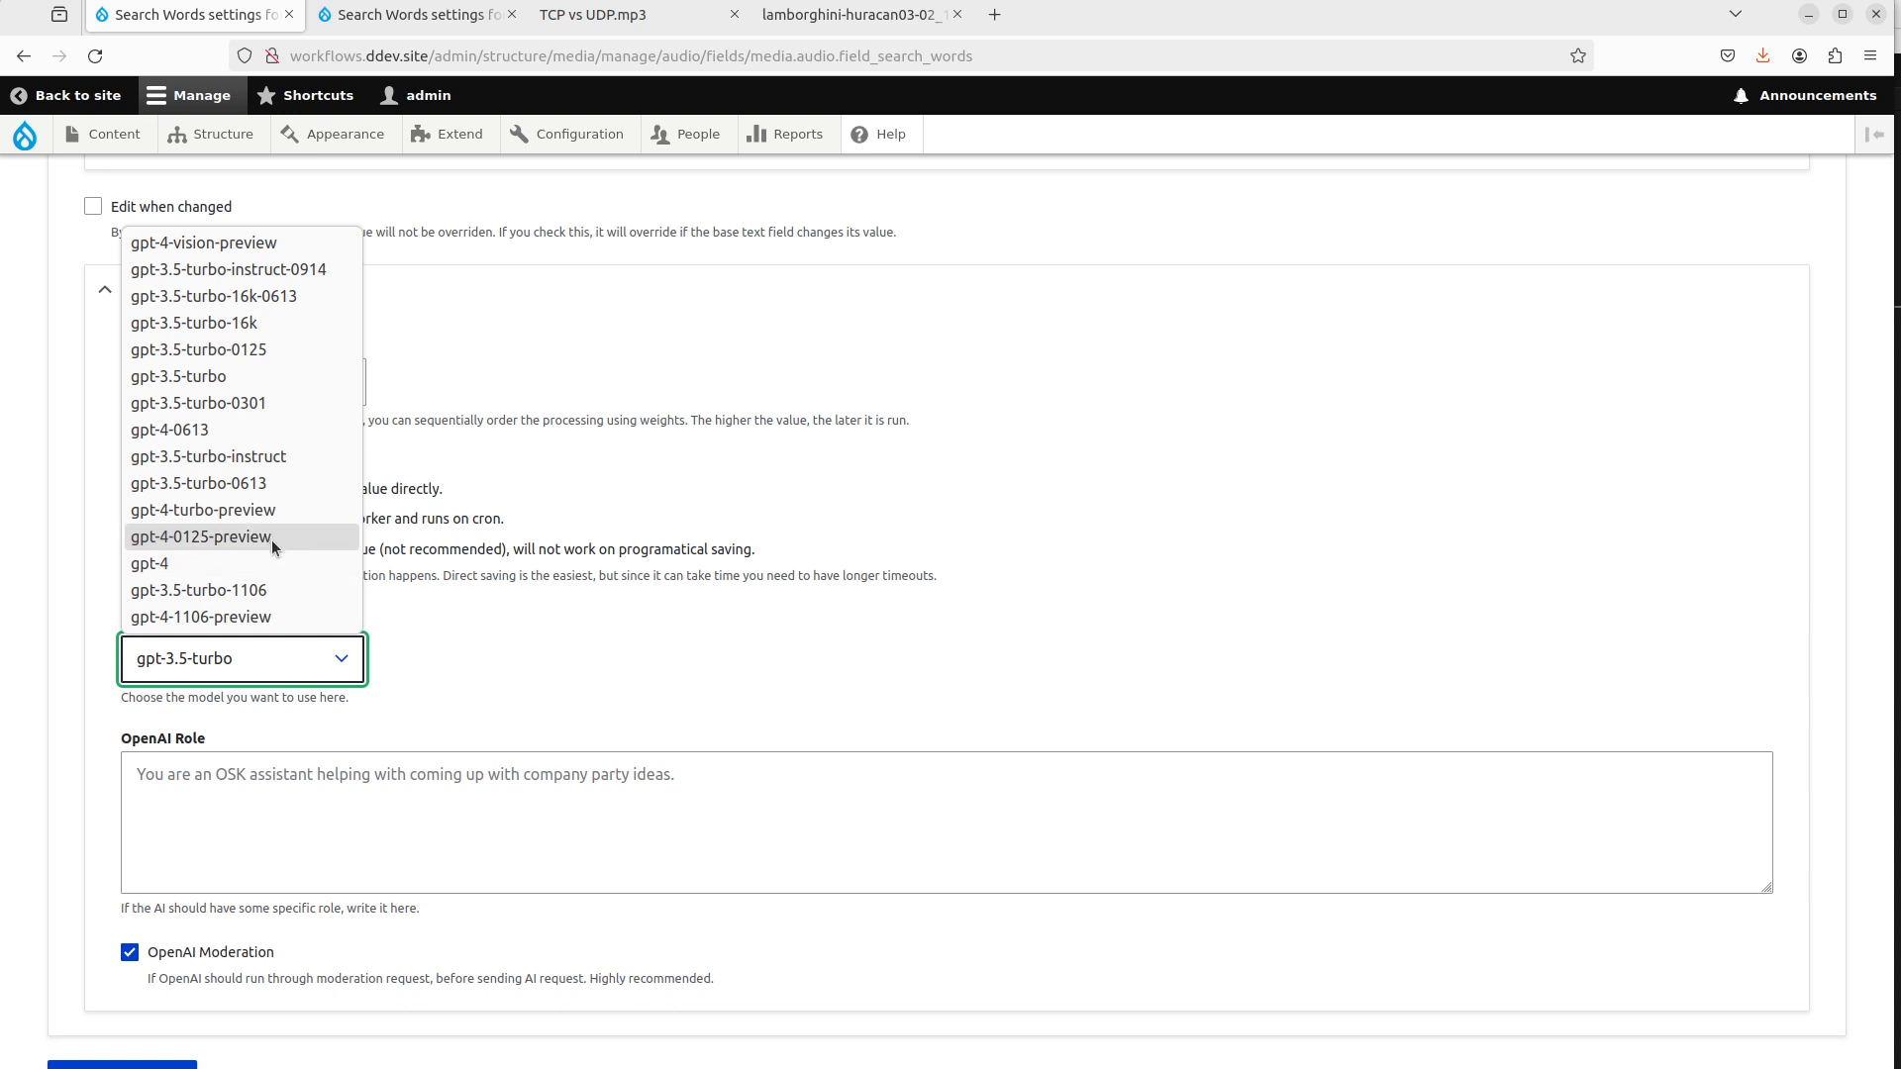
{"action": "left_click", "coordinate": [269, 512]}
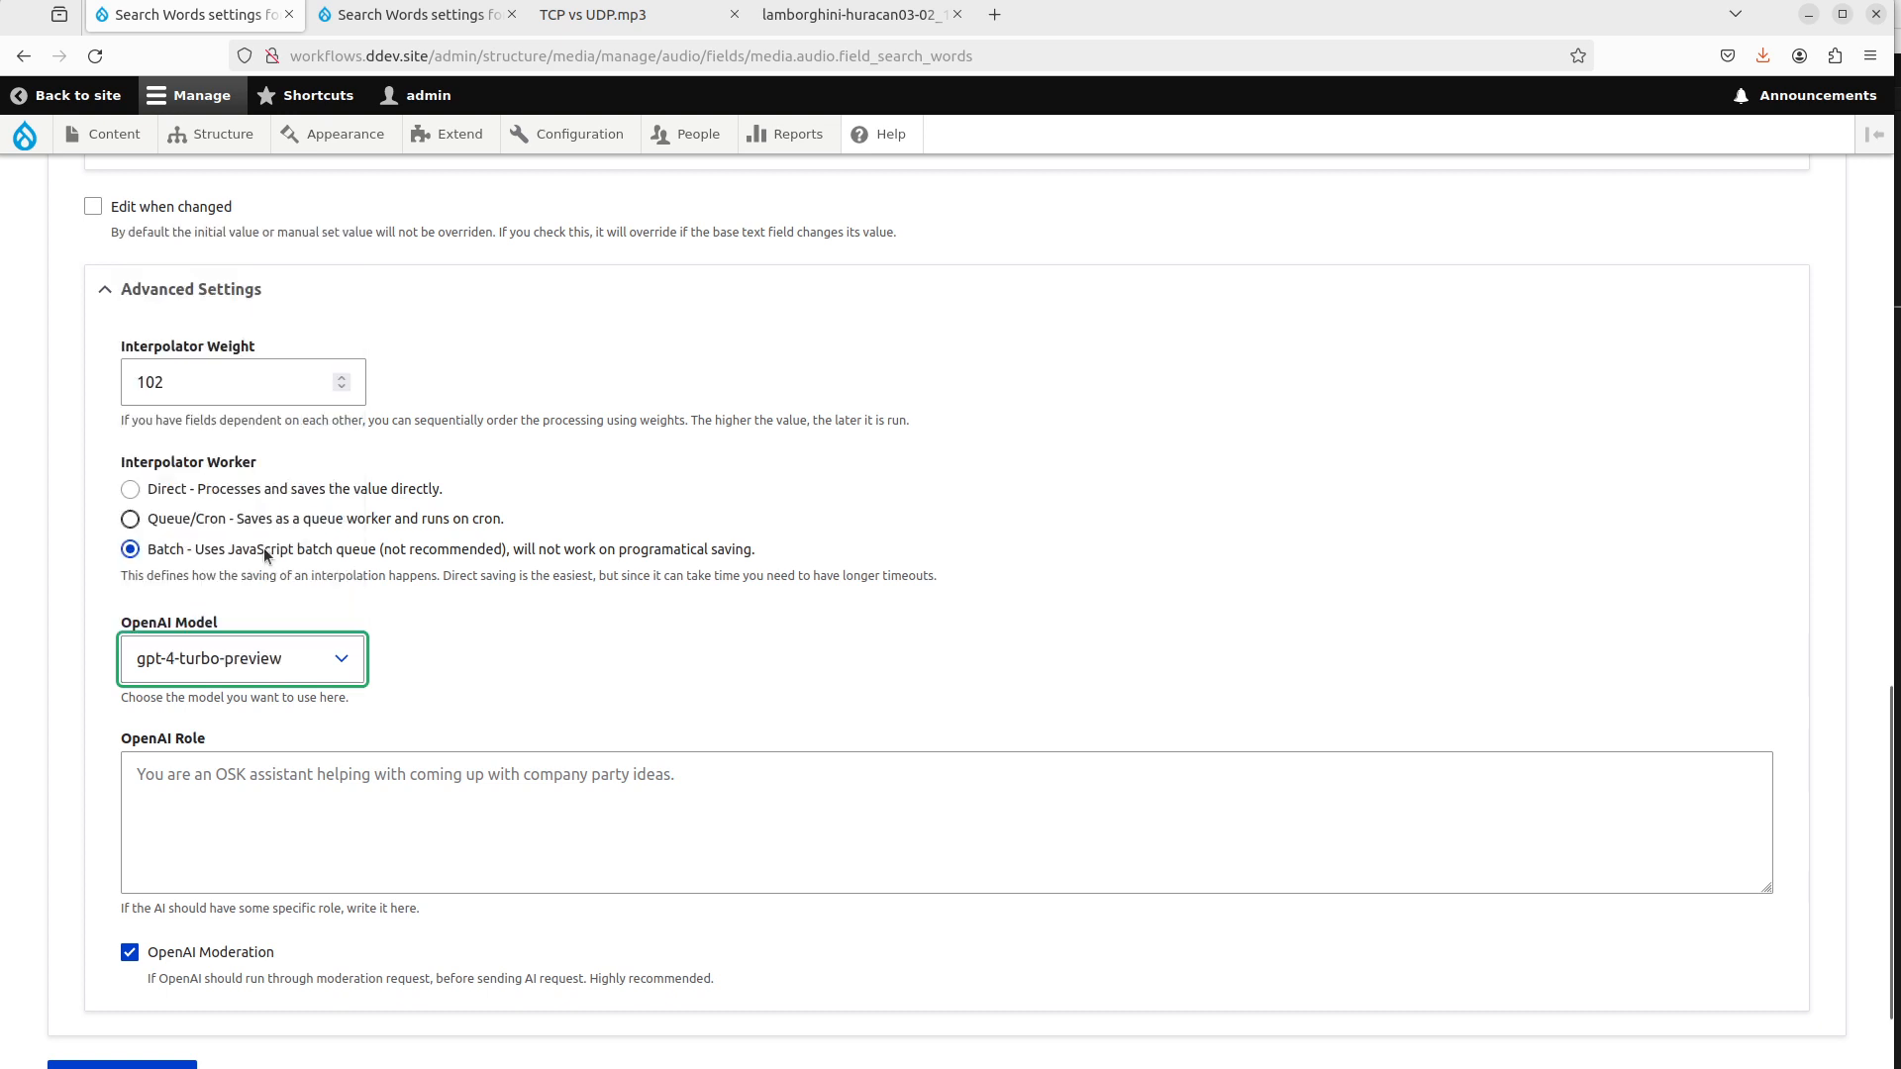
{"action": "left_click", "coordinate": [112, 1062]}
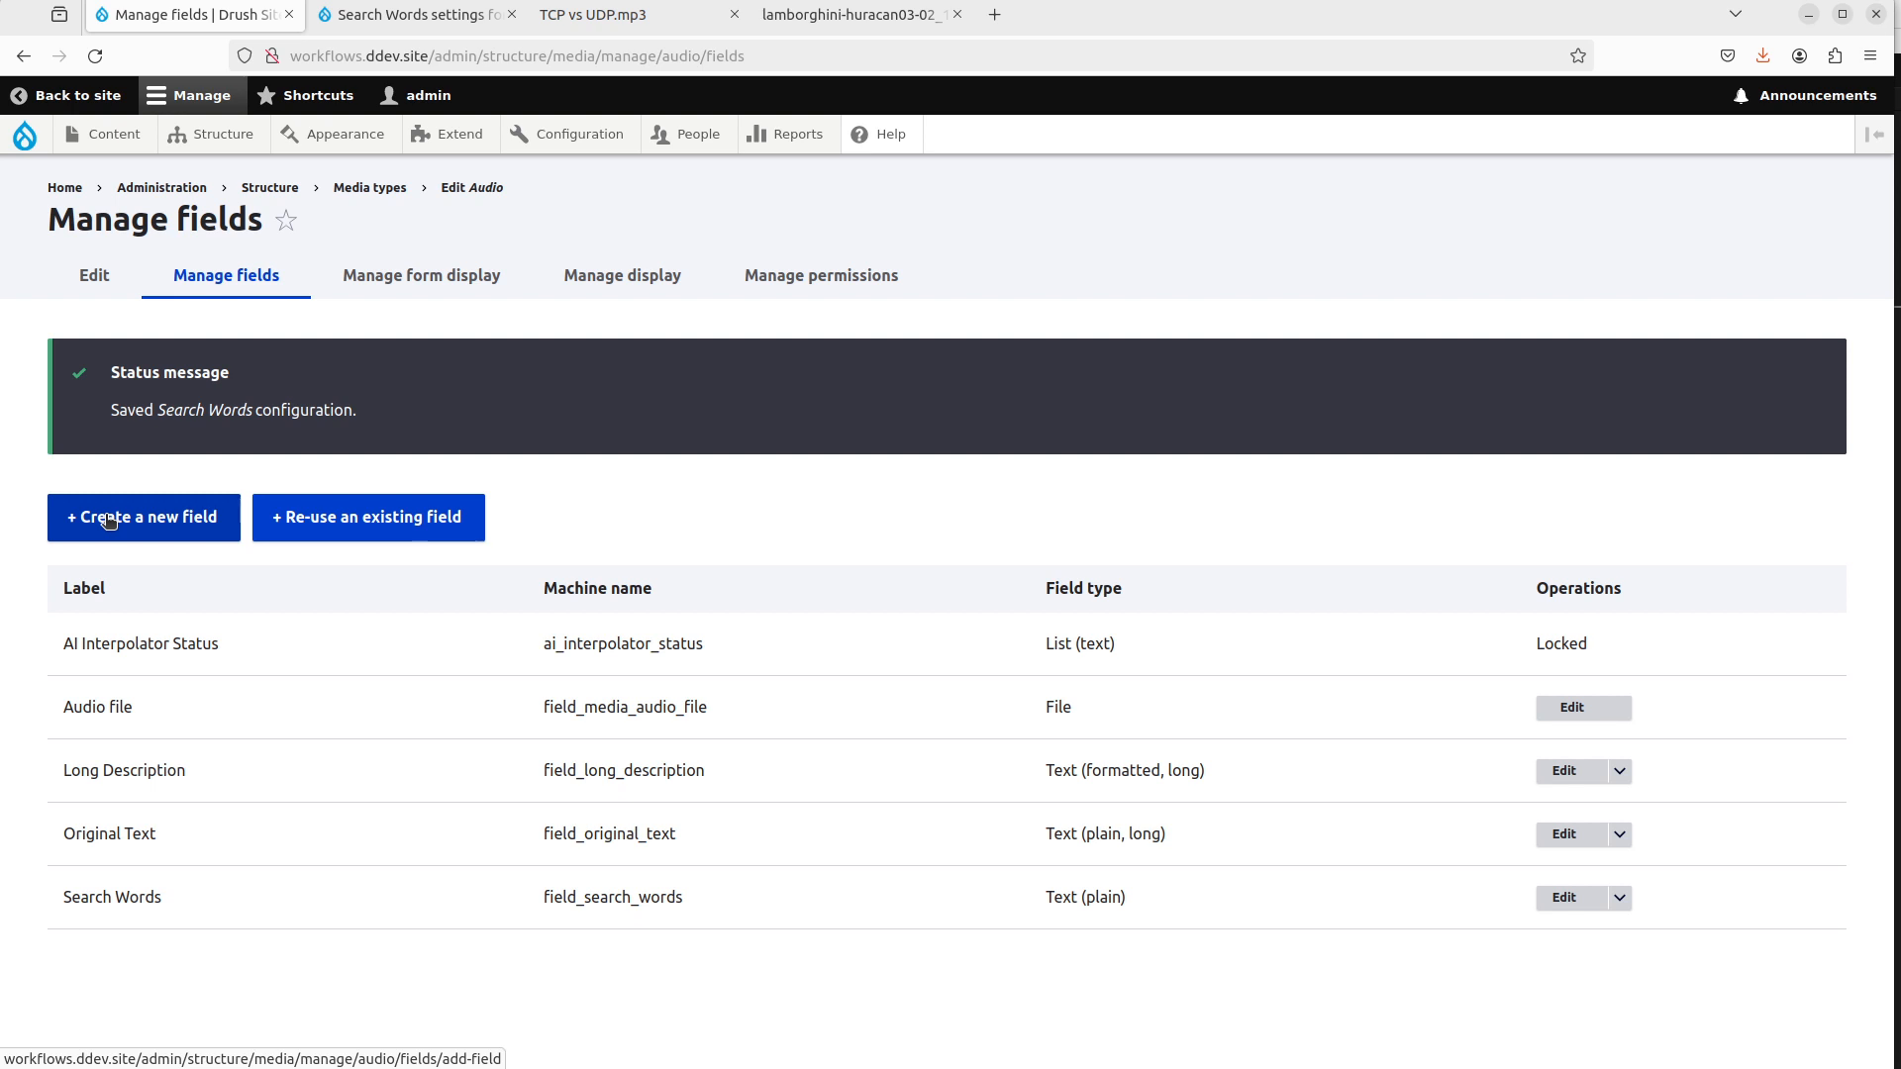
Re-use the existing field_short_description field on the Audio media type.
{"action": "left_click", "coordinate": [432, 520]}
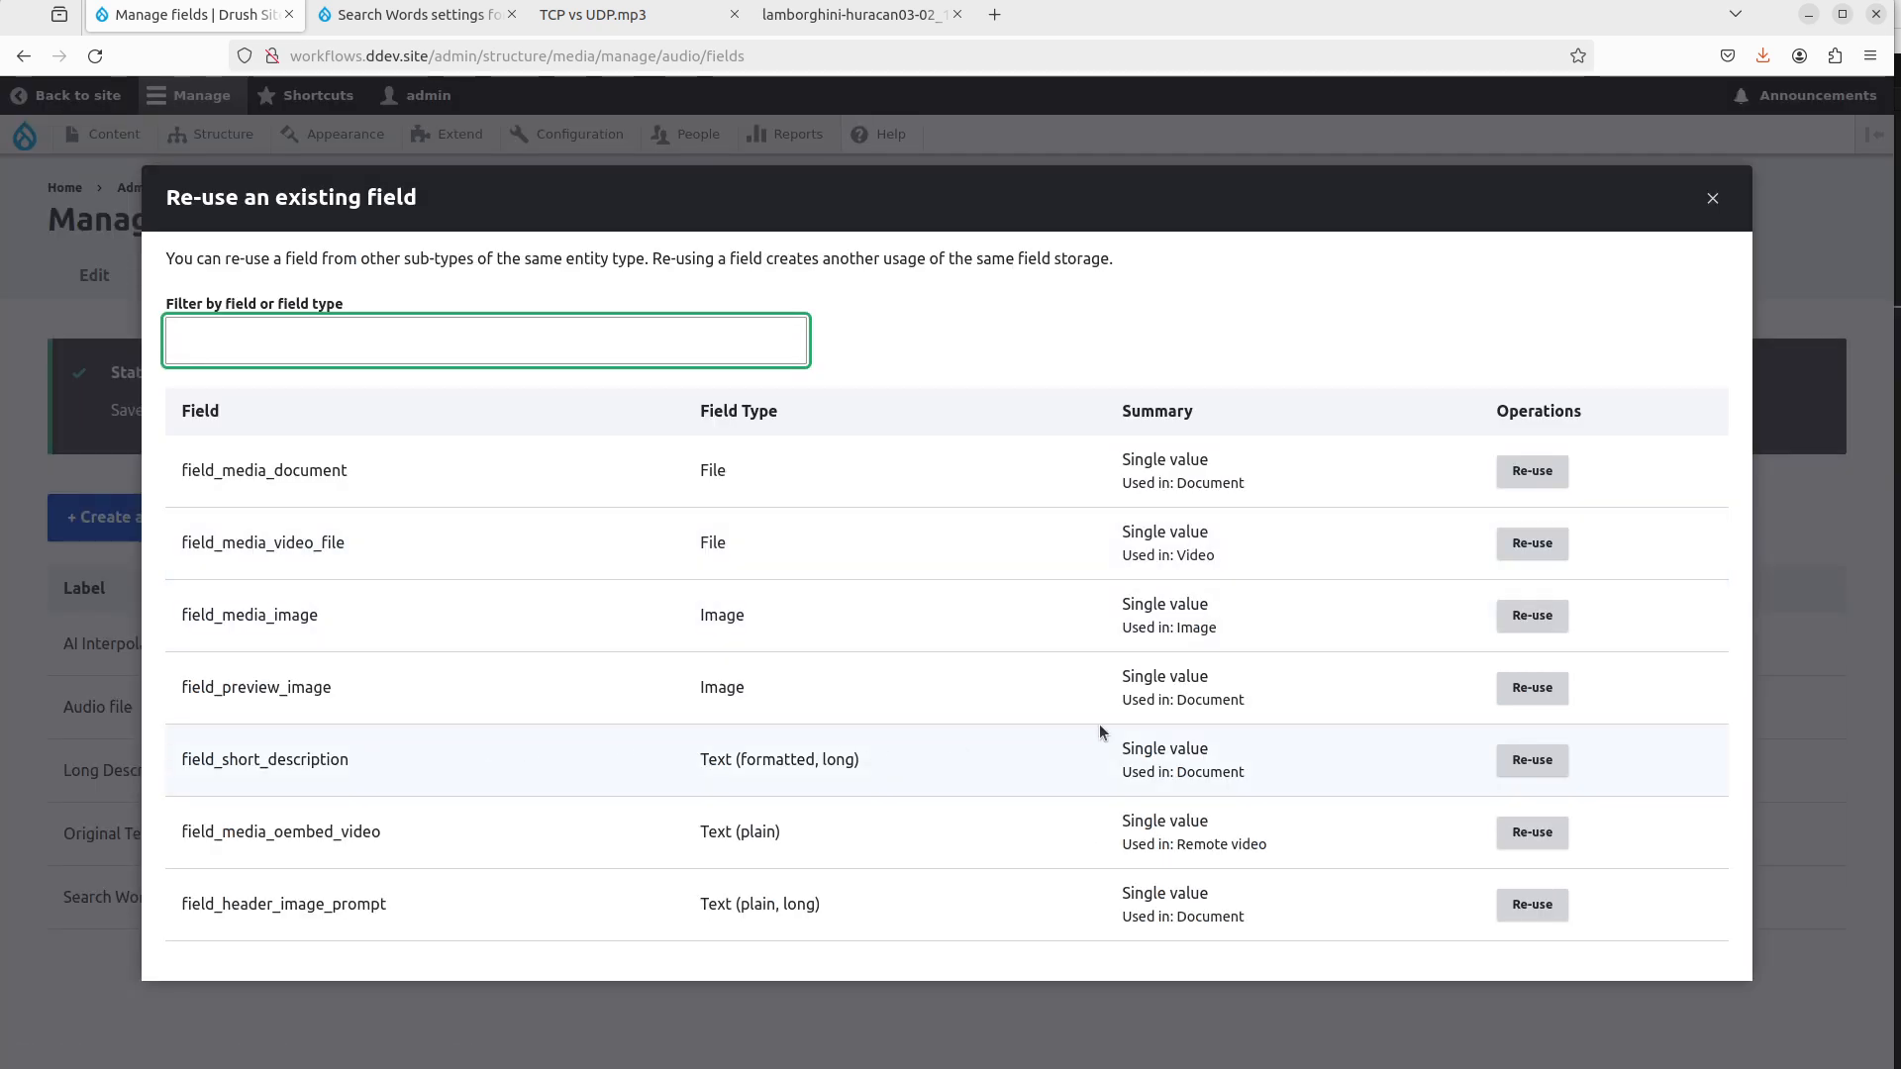
{"action": "left_click", "coordinate": [1533, 761]}
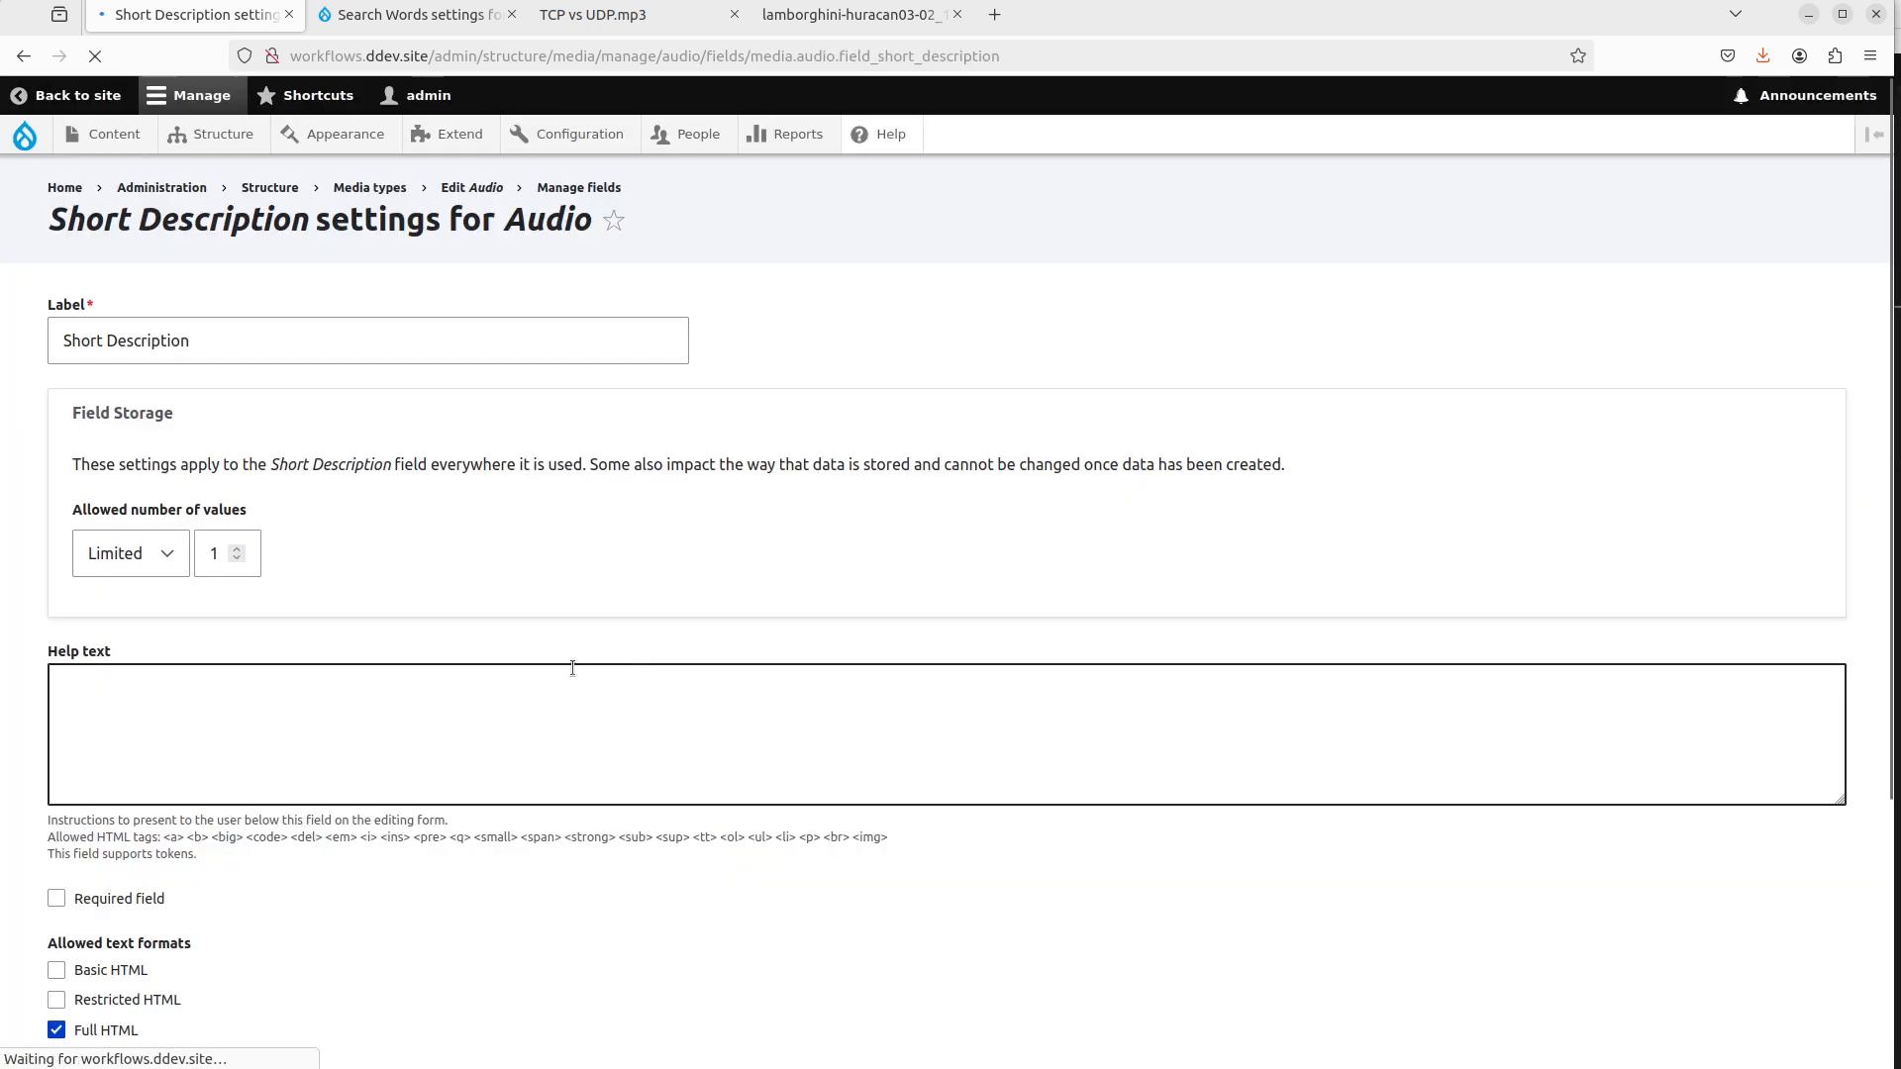
{"action": "scroll", "coordinate": [406, 748], "scroll_direction": "down", "scroll_amount": 5}
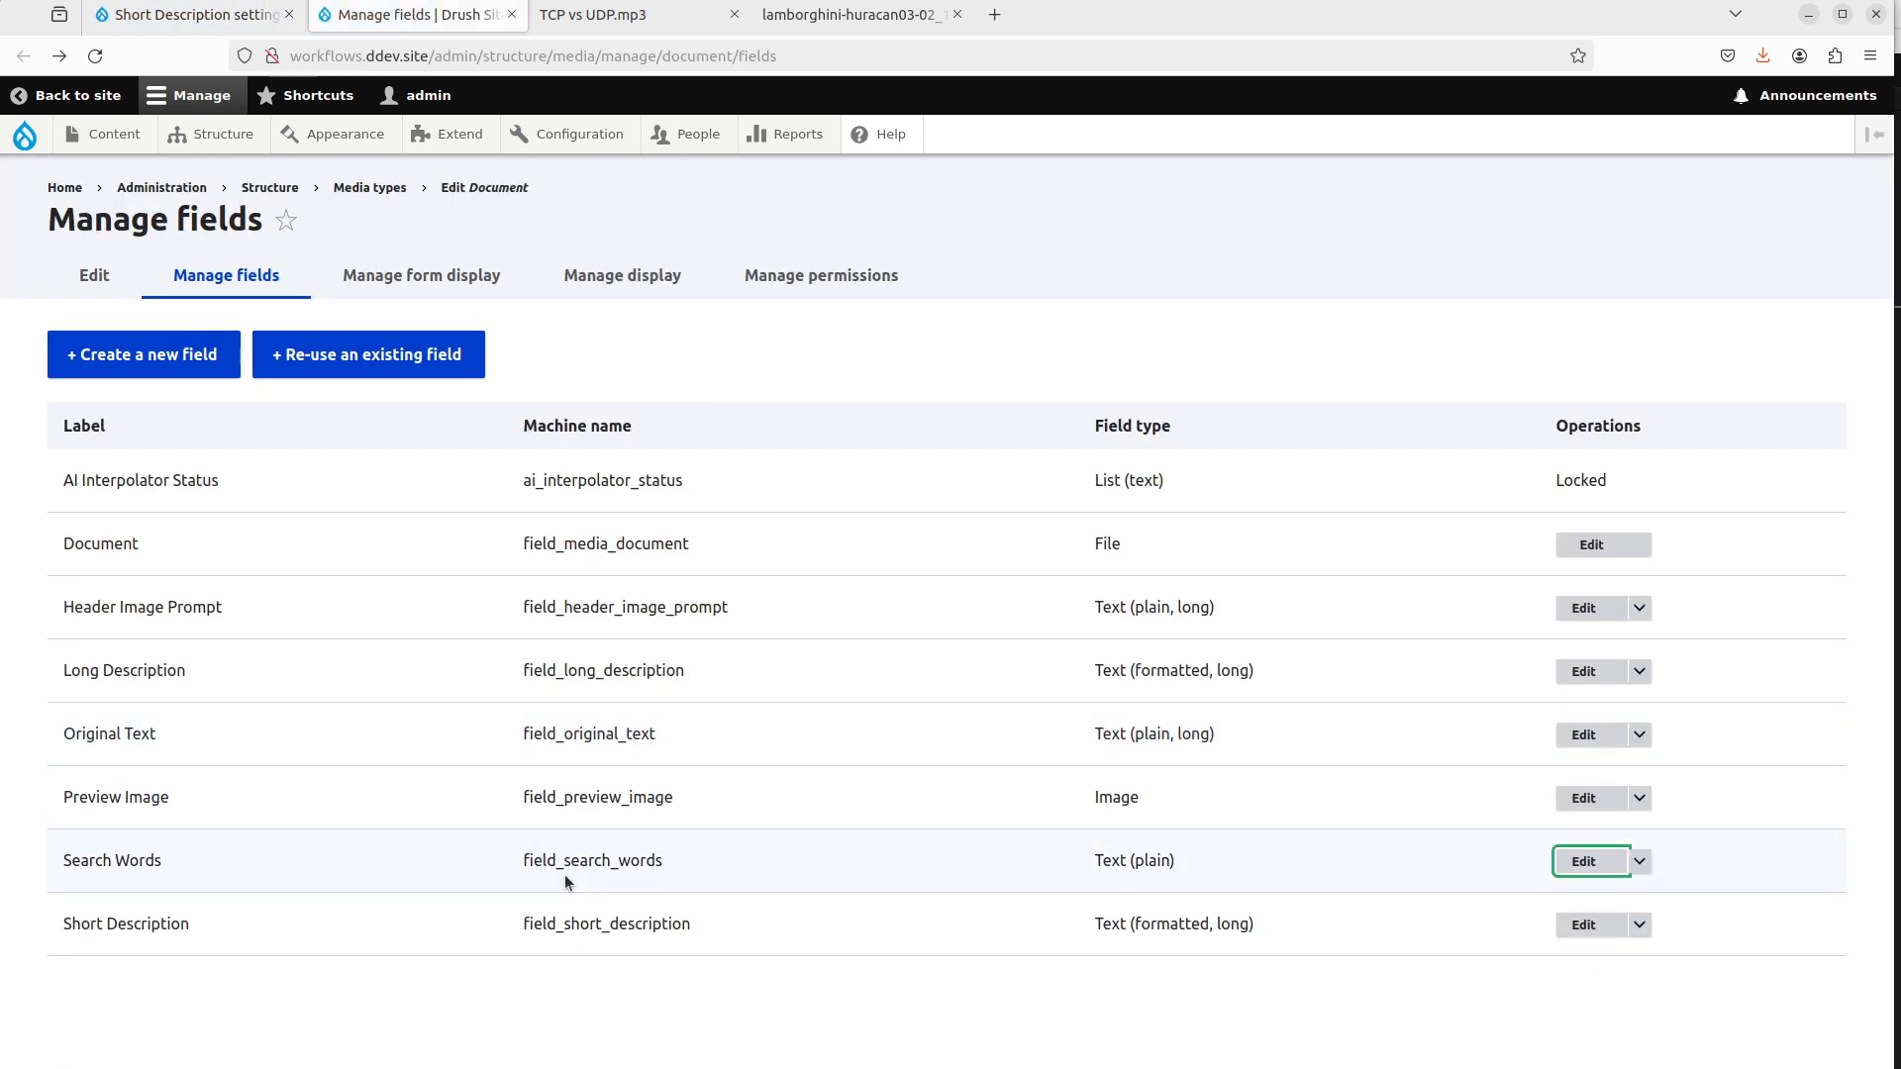
Copy the interpolator prompt from the Document media type's Short Description field and return to the Audio field settings.
{"action": "left_click", "coordinate": [1584, 925]}
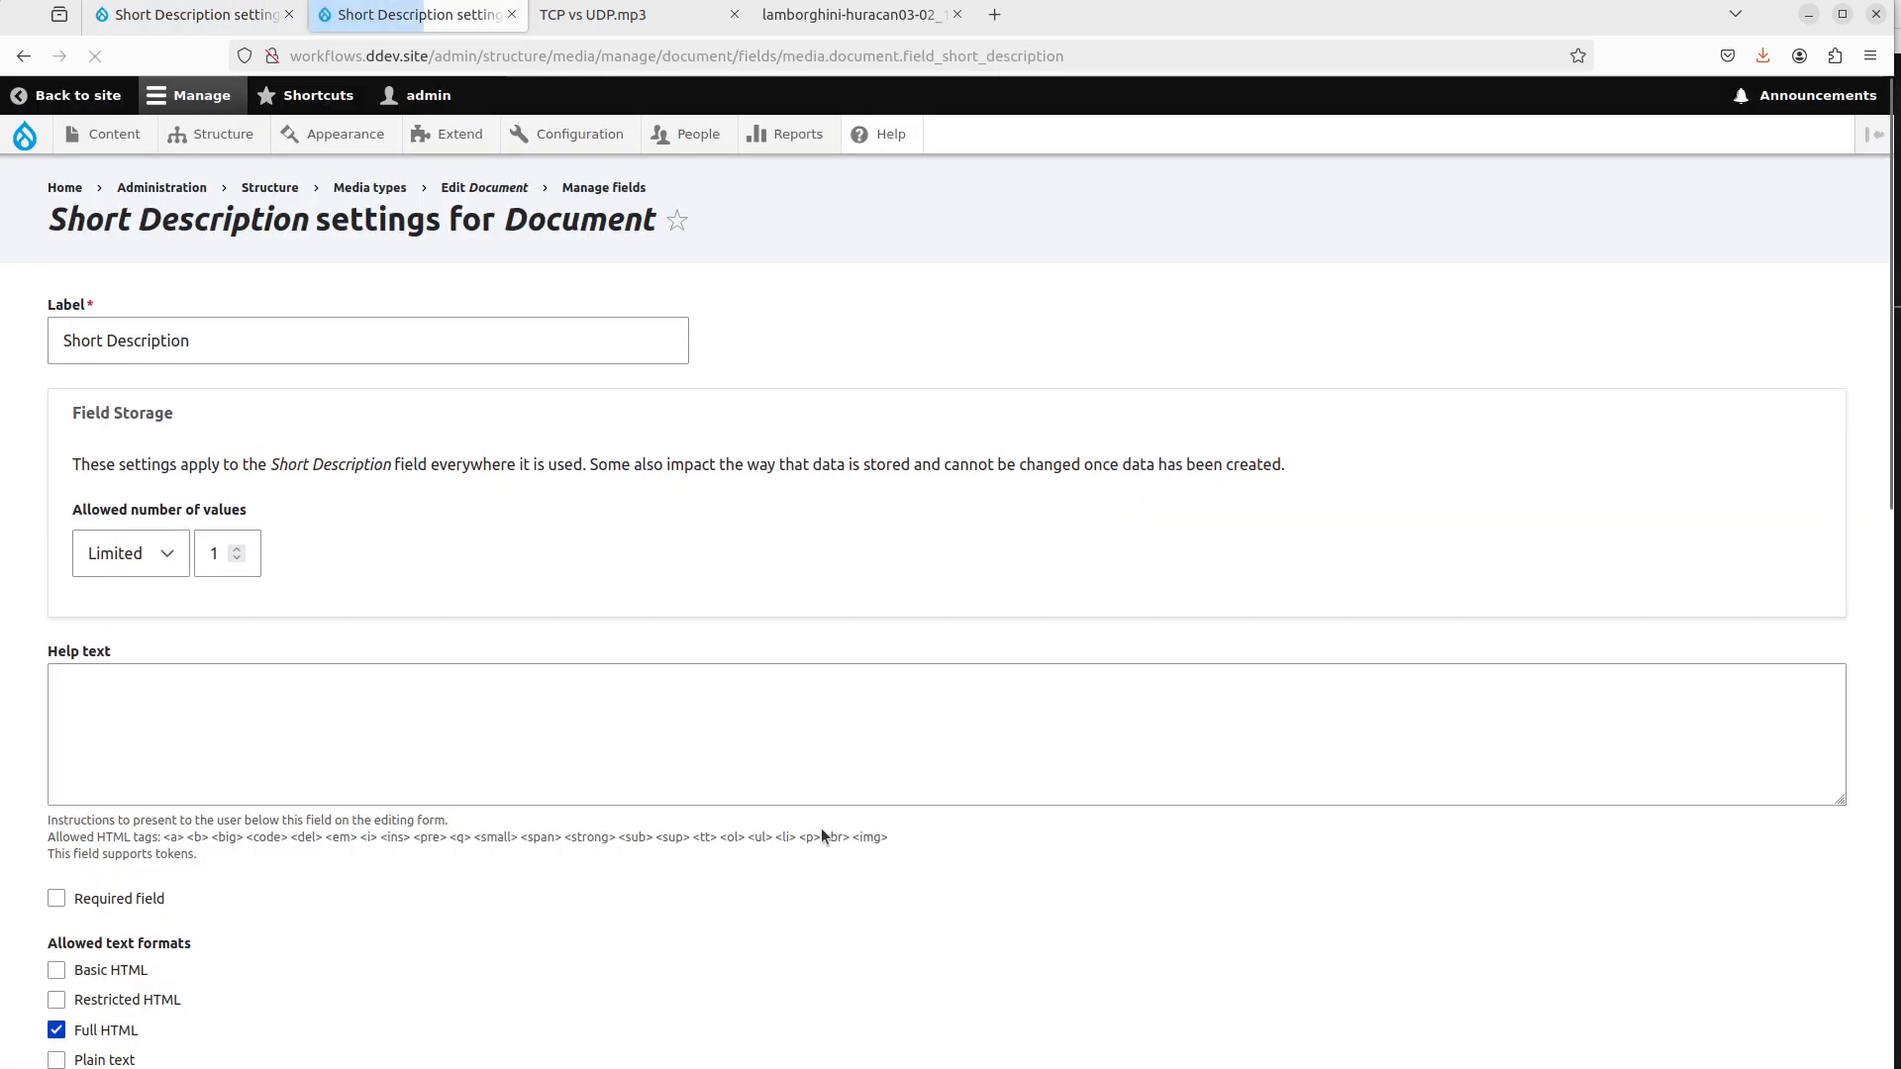
{"action": "scroll", "coordinate": [821, 835], "scroll_direction": "down", "scroll_amount": 3}
{"action": "scroll", "coordinate": [822, 835], "scroll_direction": "down", "scroll_amount": 5}
{"action": "left_click", "coordinate": [389, 749]}
{"action": "key", "text": "ctrl+a"}
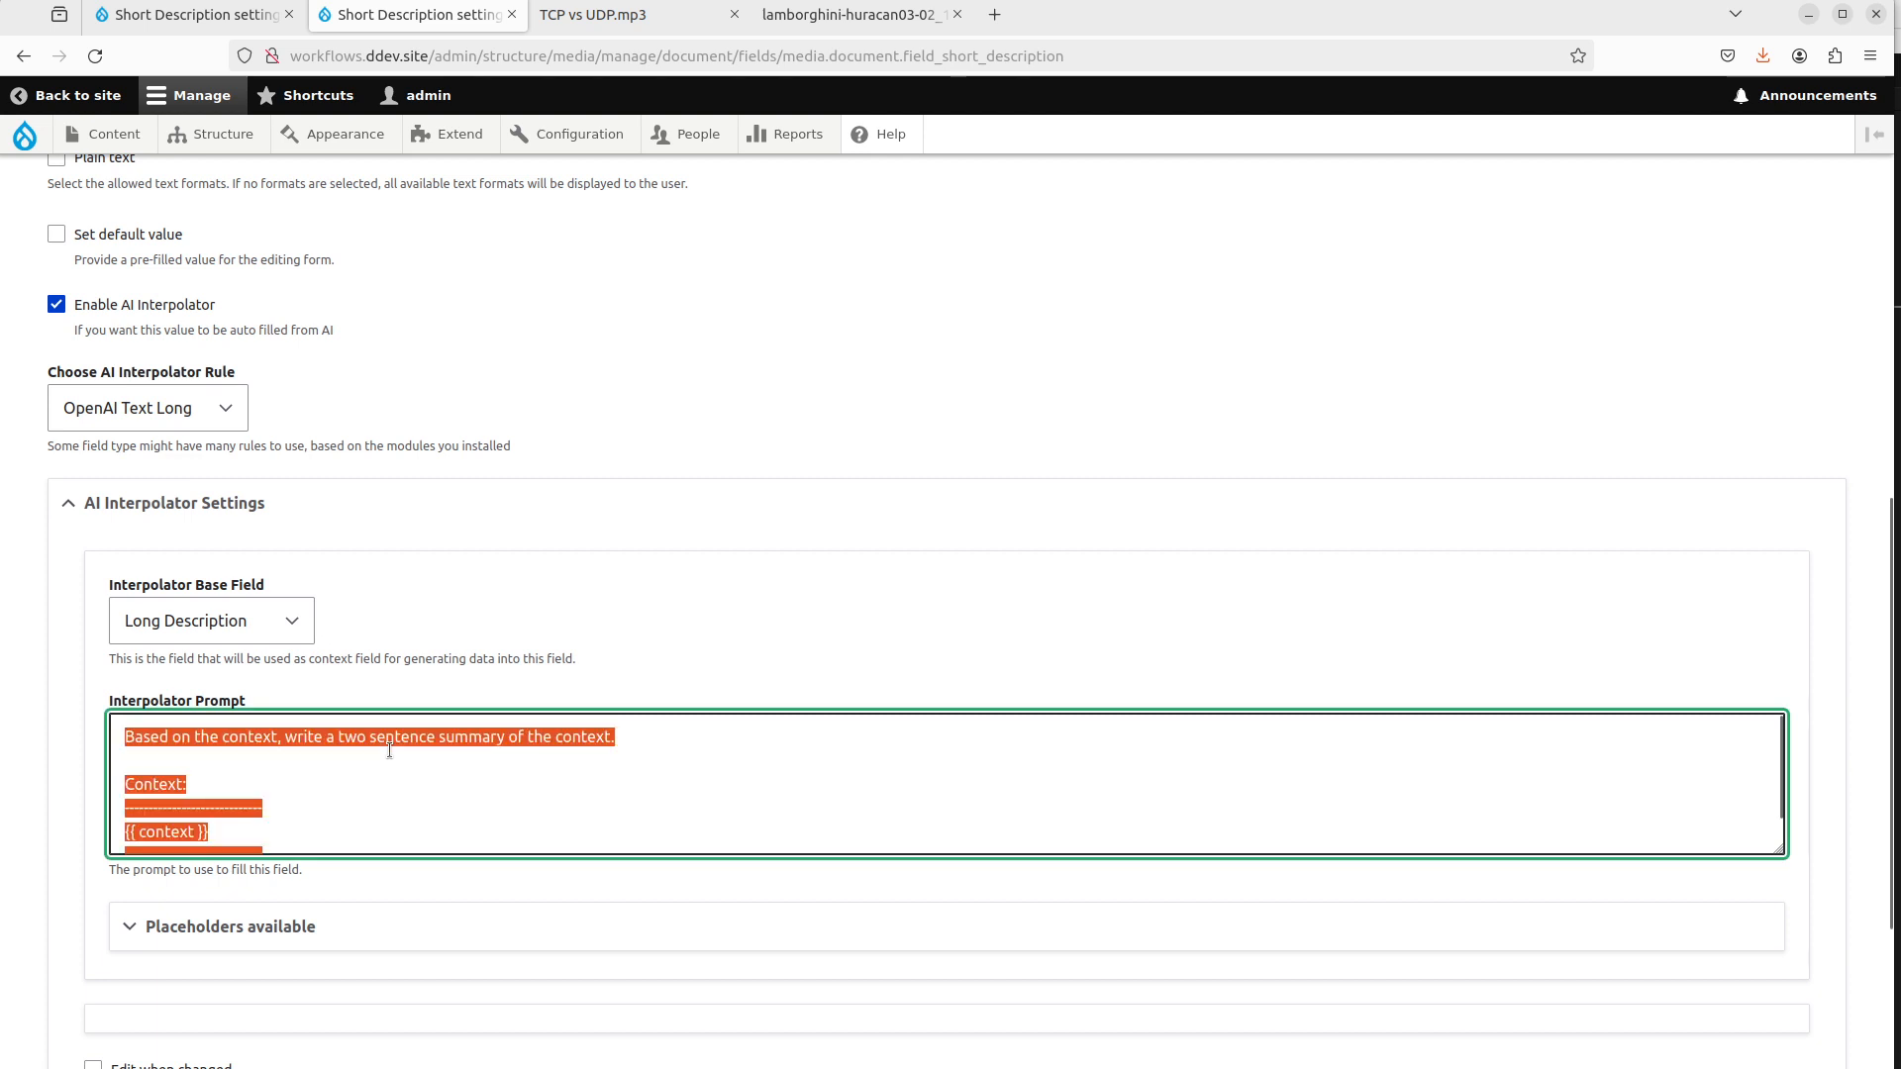
{"action": "key", "text": "ctrl+Page_Up"}
Enable AI Interpolator for Audio's Short Description field and choose the OpenAI Text Long rule.
{"action": "left_click", "coordinate": [115, 854]}
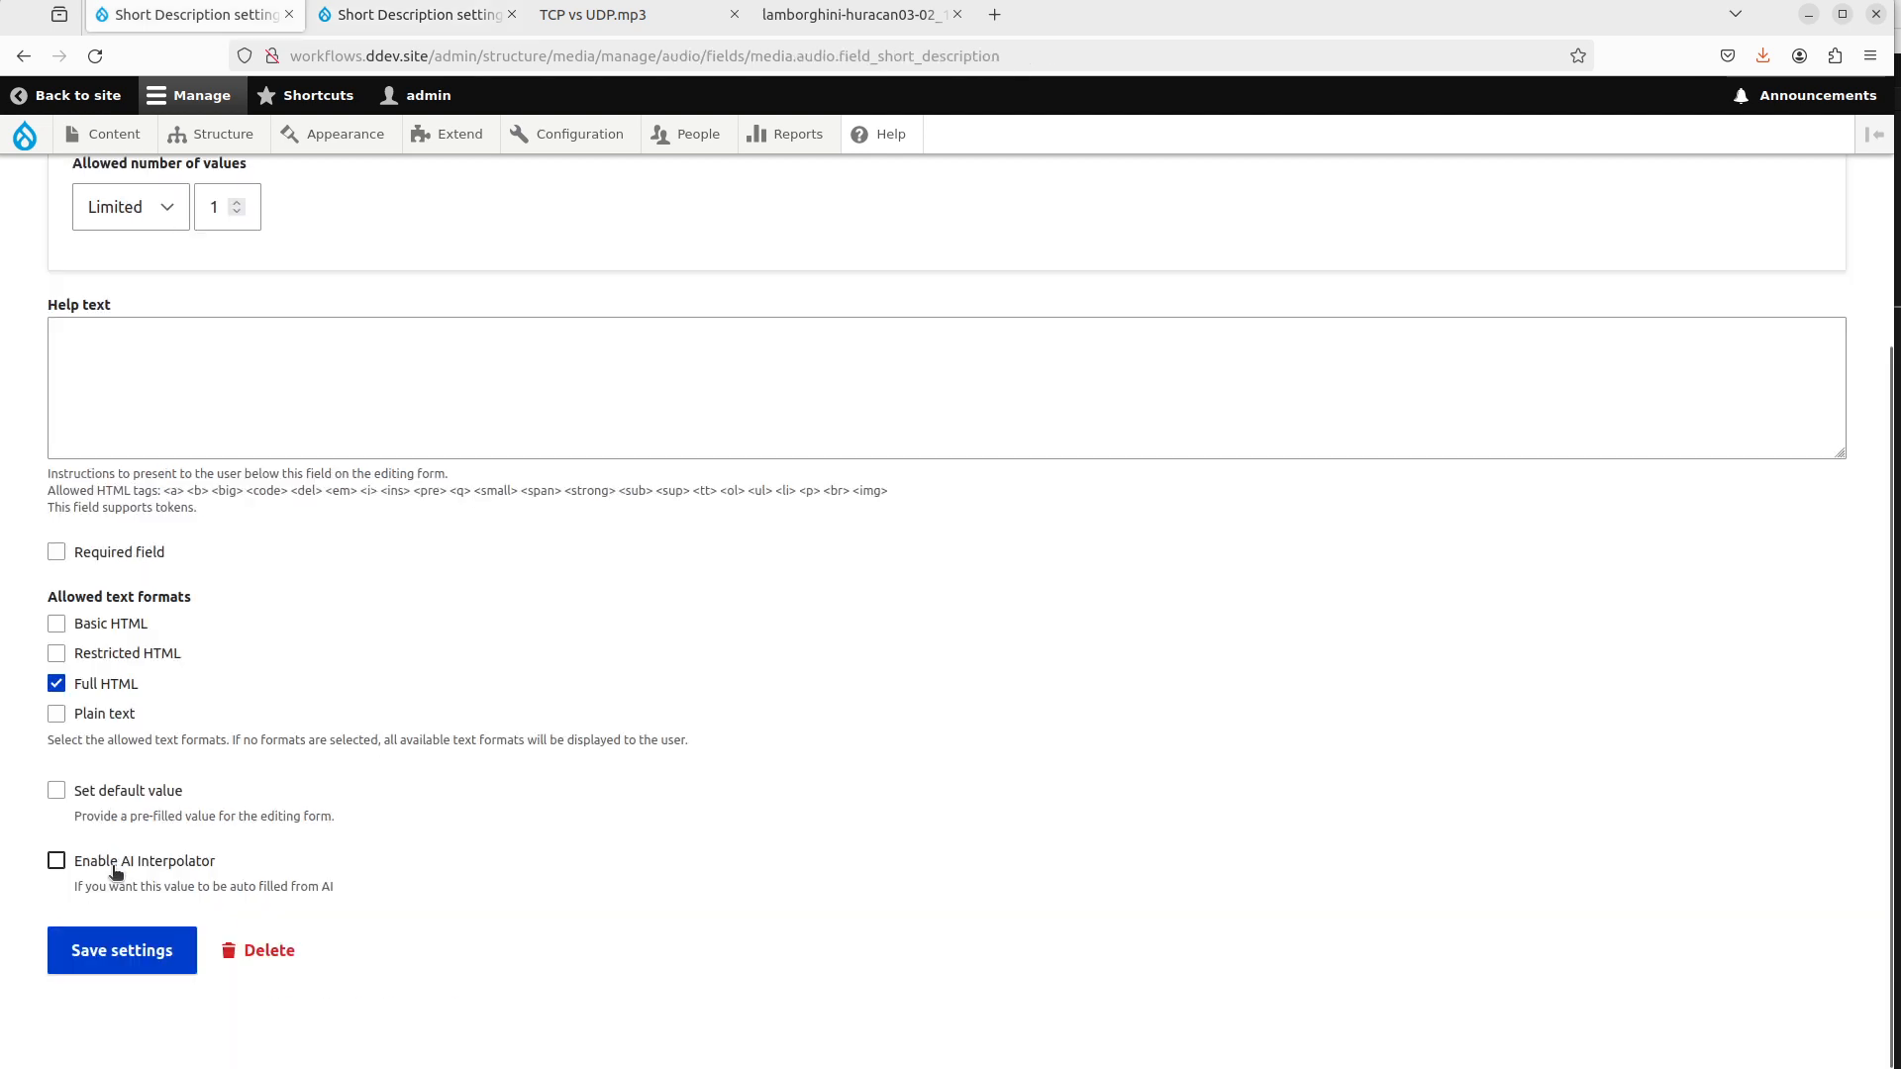
{"action": "scroll", "coordinate": [276, 832], "scroll_direction": "down", "scroll_amount": 5}
{"action": "left_click", "coordinate": [200, 399]}
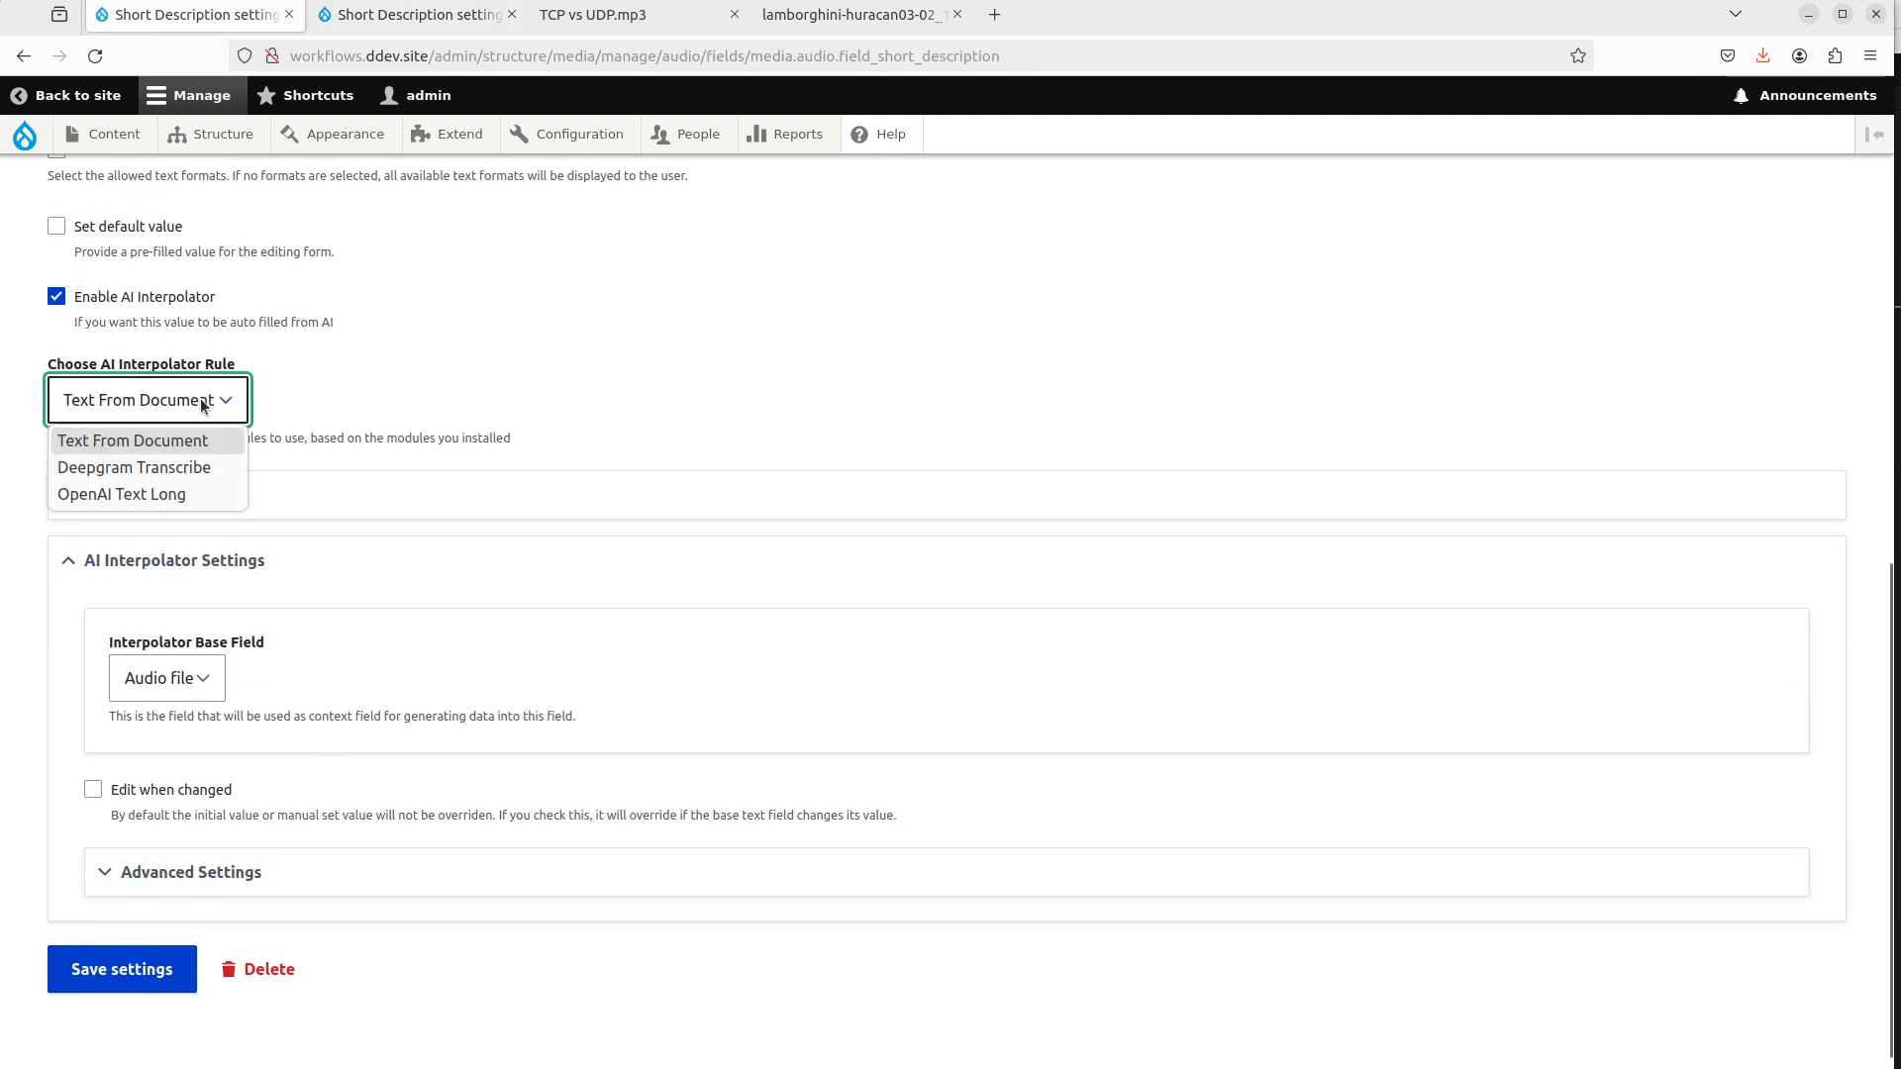
{"action": "left_click", "coordinate": [177, 492]}
Choose Long Description as the interpolator base field and paste the copied prompt asking for a two sentence summary.
{"action": "left_click", "coordinate": [178, 688]}
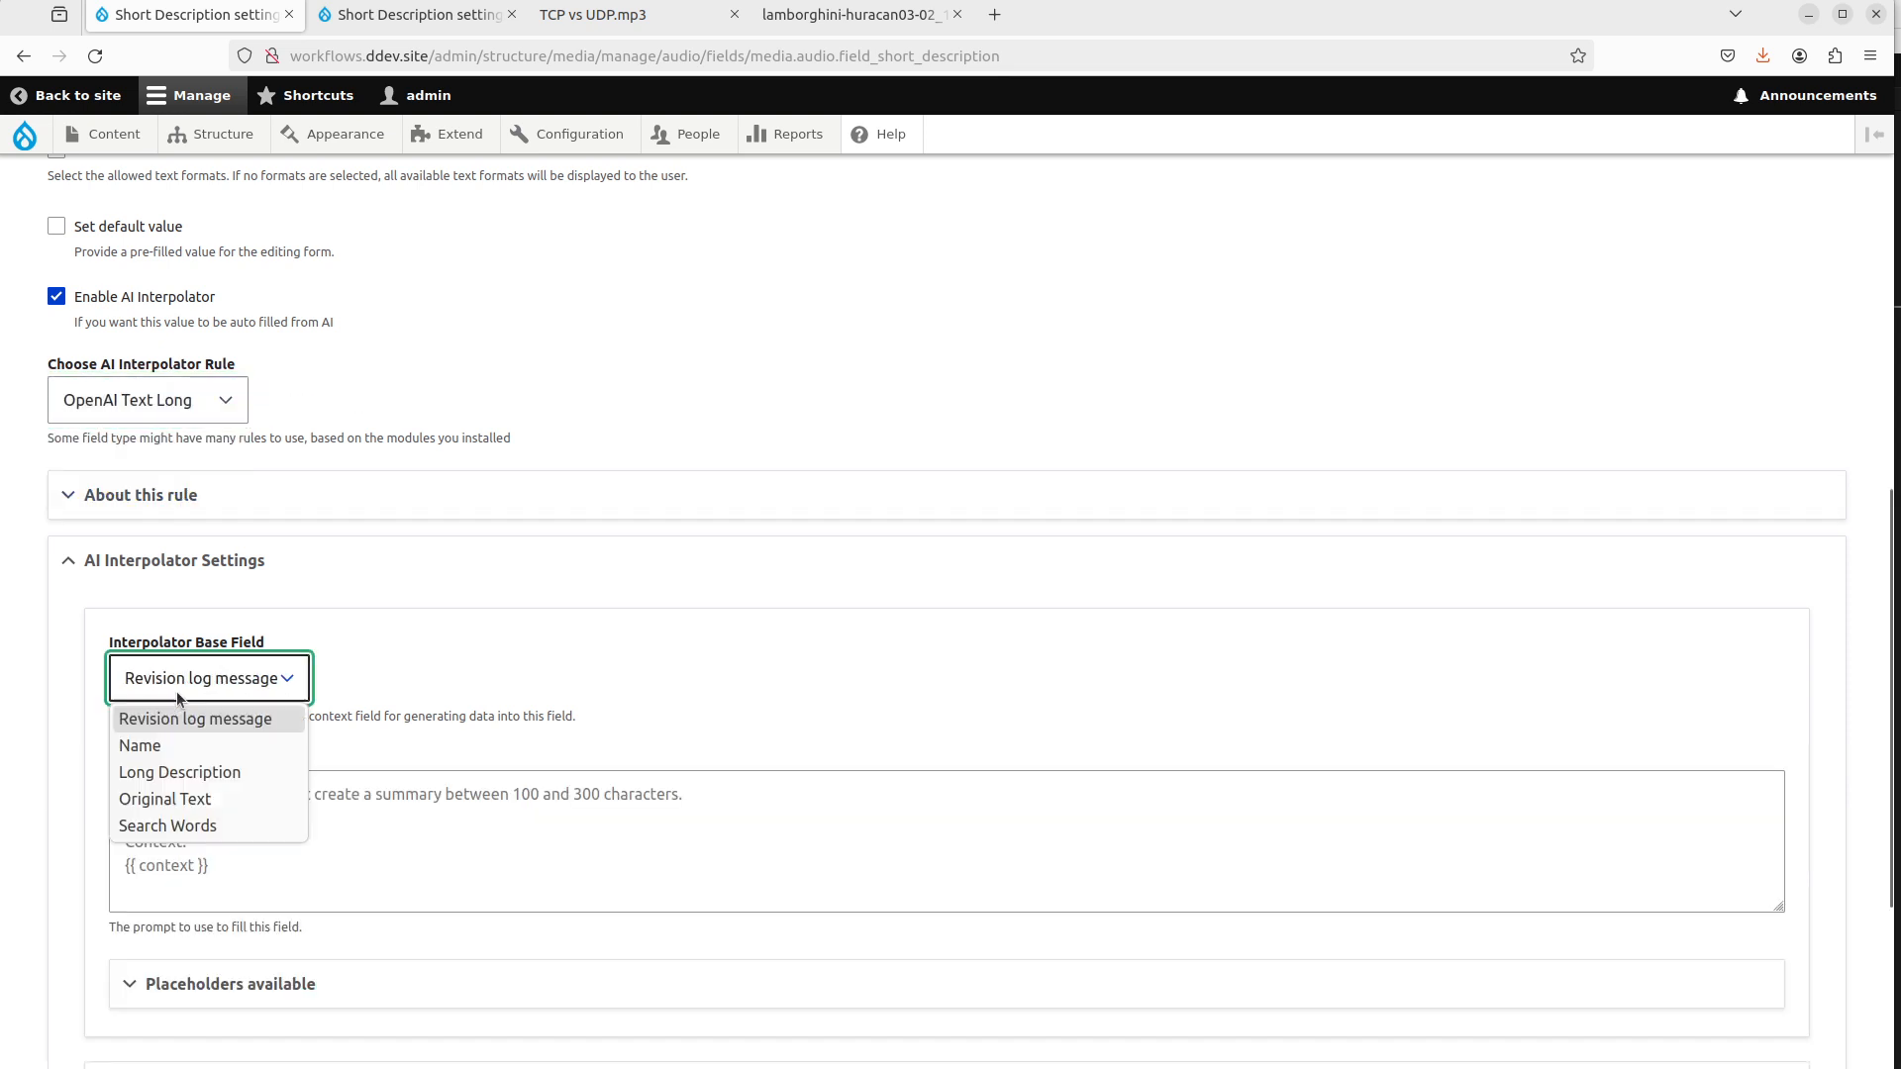
{"action": "left_click", "coordinate": [170, 768]}
{"action": "left_click", "coordinate": [480, 839]}
{"action": "key", "text": "ctrl+a"}
{"action": "key", "text": "ctrl+v"}
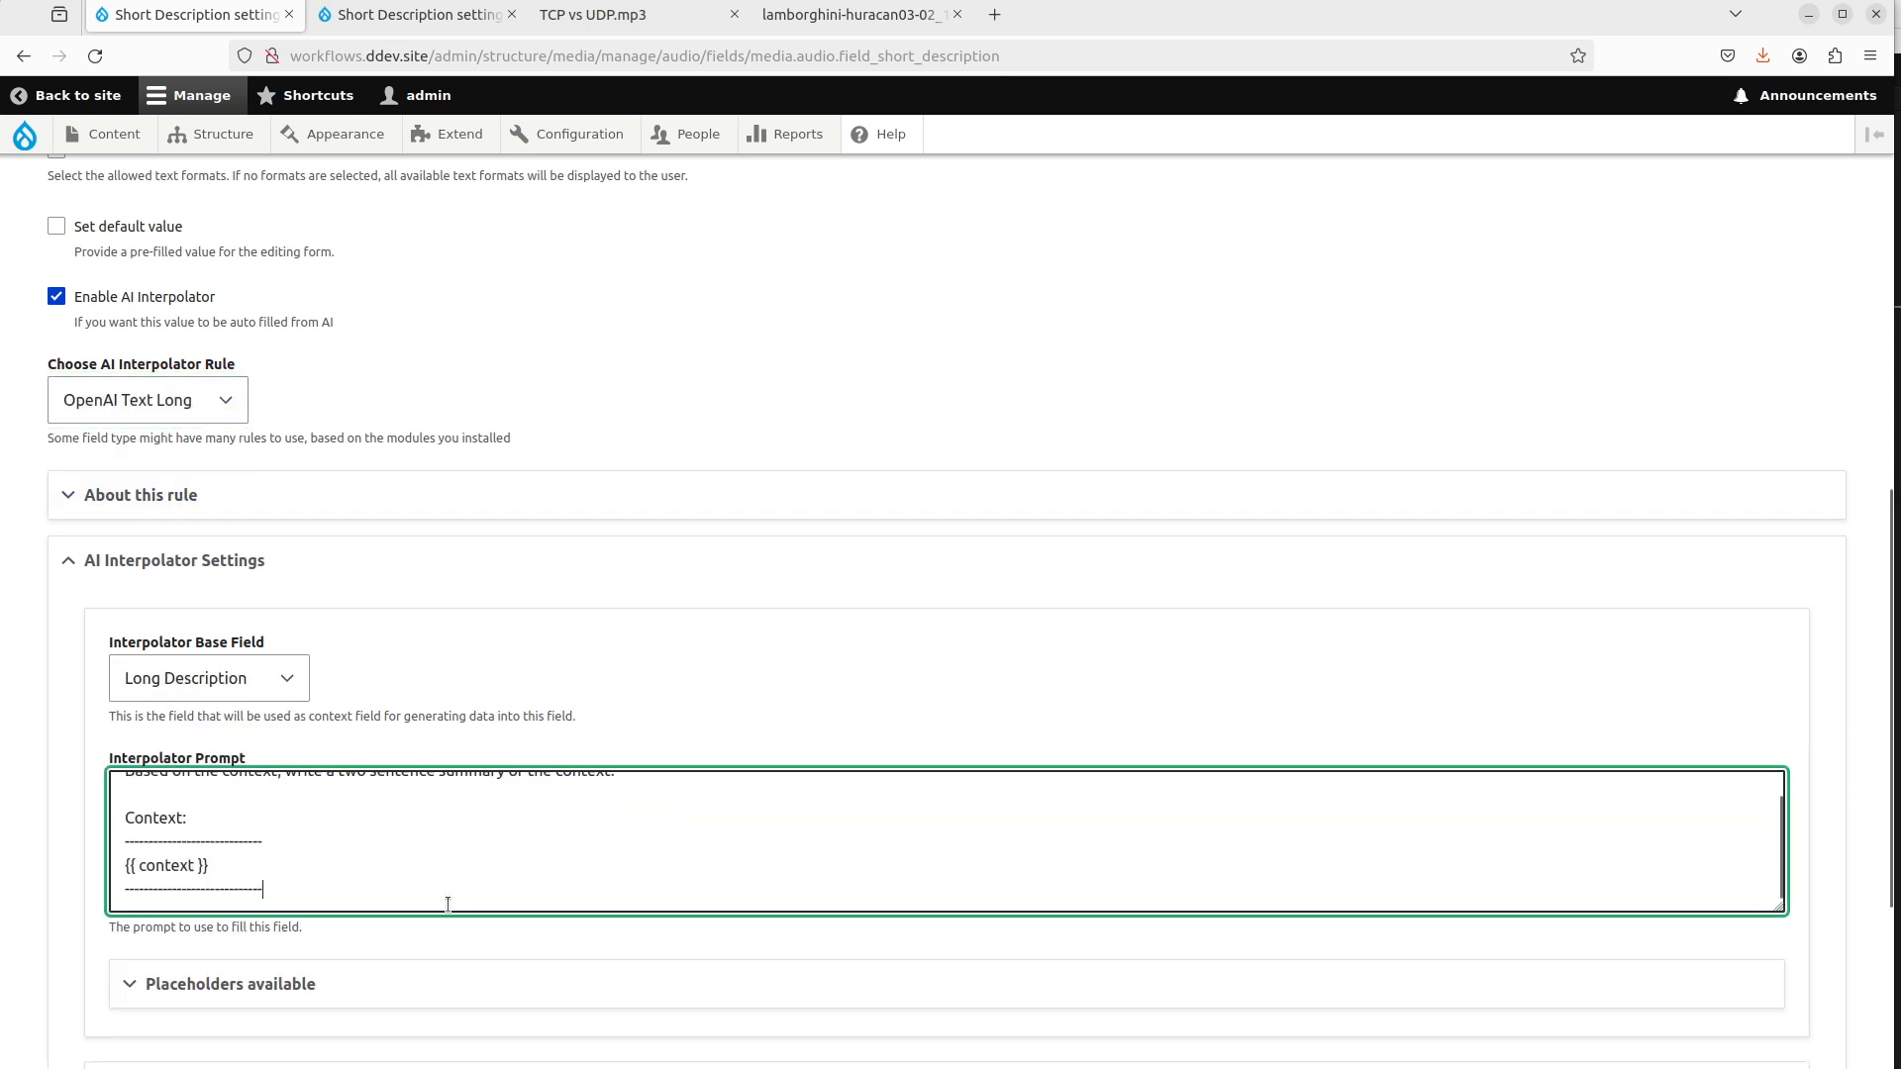
In the advanced settings for Short Description, set the interpolator weight to 102 and the interpolator worker to Batch.
{"action": "scroll", "coordinate": [297, 881], "scroll_direction": "down", "scroll_amount": 3}
{"action": "scroll", "coordinate": [287, 978], "scroll_direction": "down", "scroll_amount": 5}
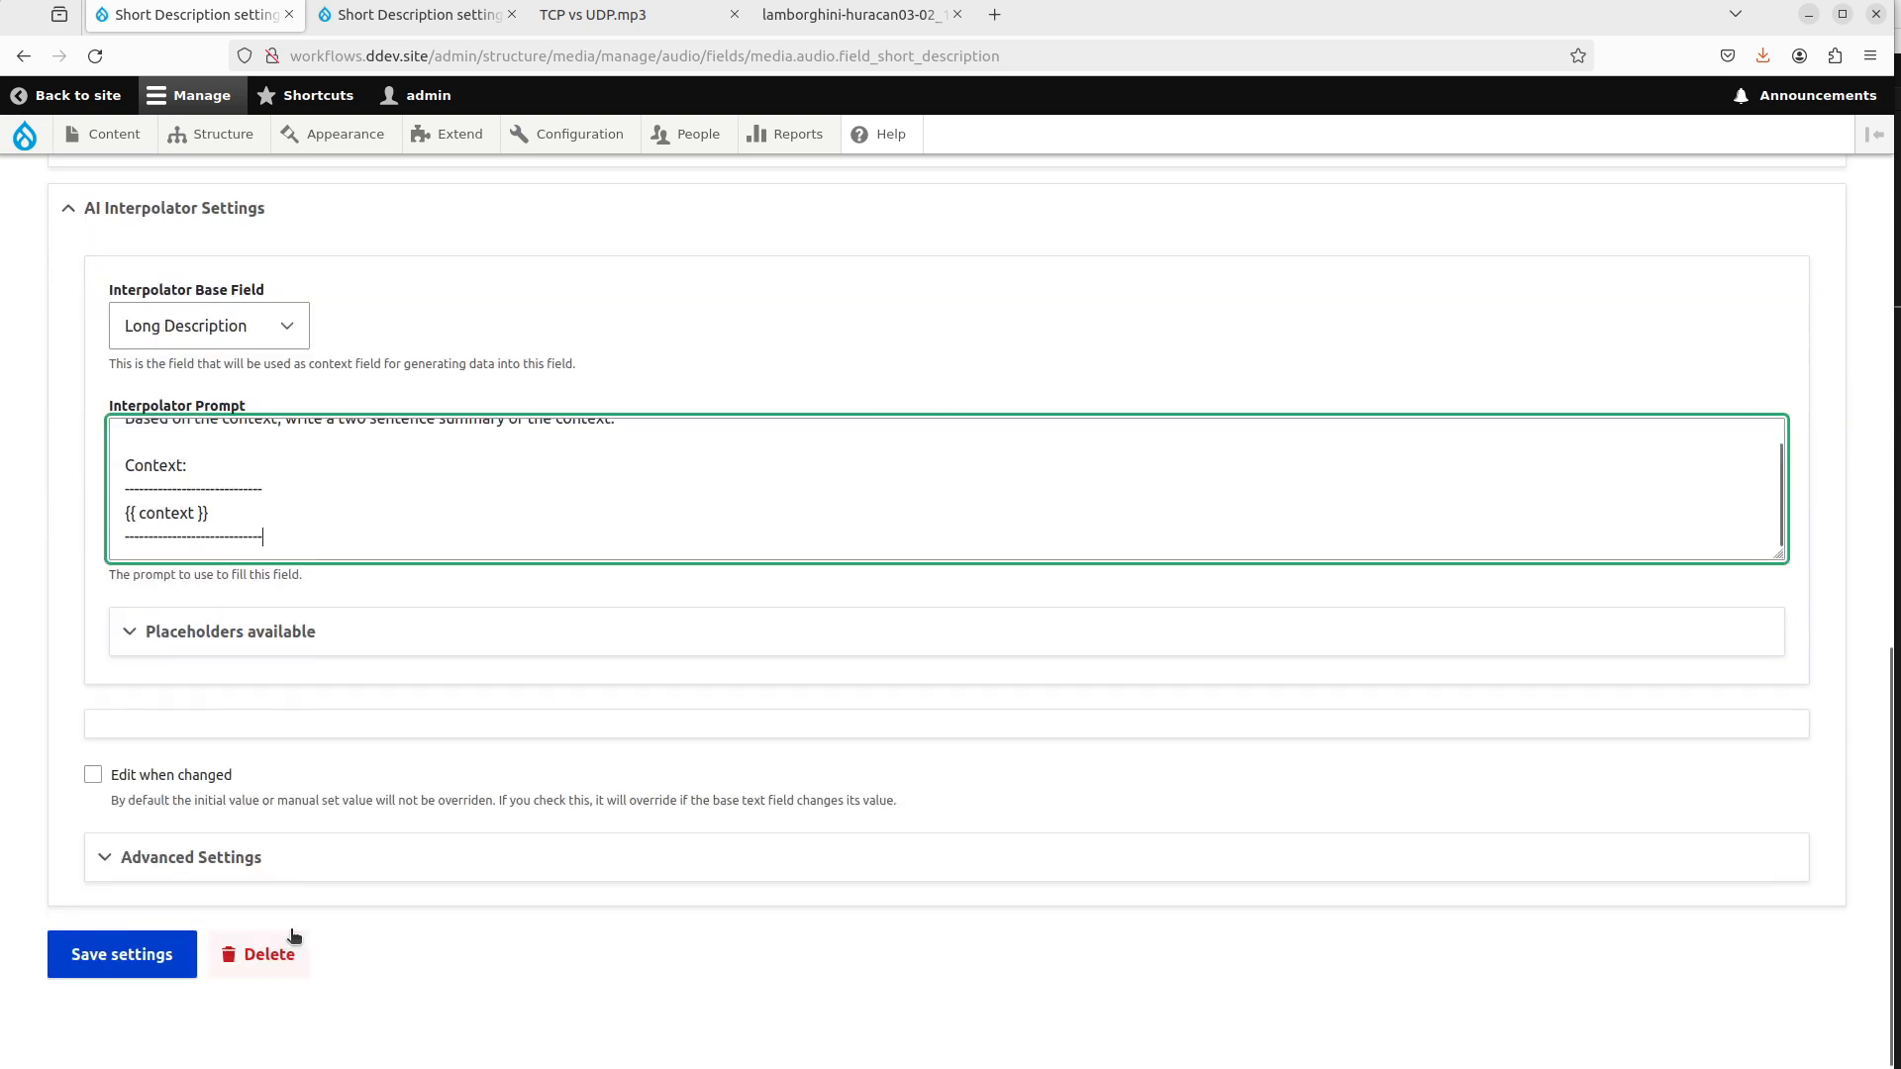
{"action": "left_click", "coordinate": [263, 731]}
{"action": "scroll", "coordinate": [264, 737], "scroll_direction": "down", "scroll_amount": 2}
{"action": "left_click_drag", "start_coordinate": [173, 722], "coordinate": [146, 724]}
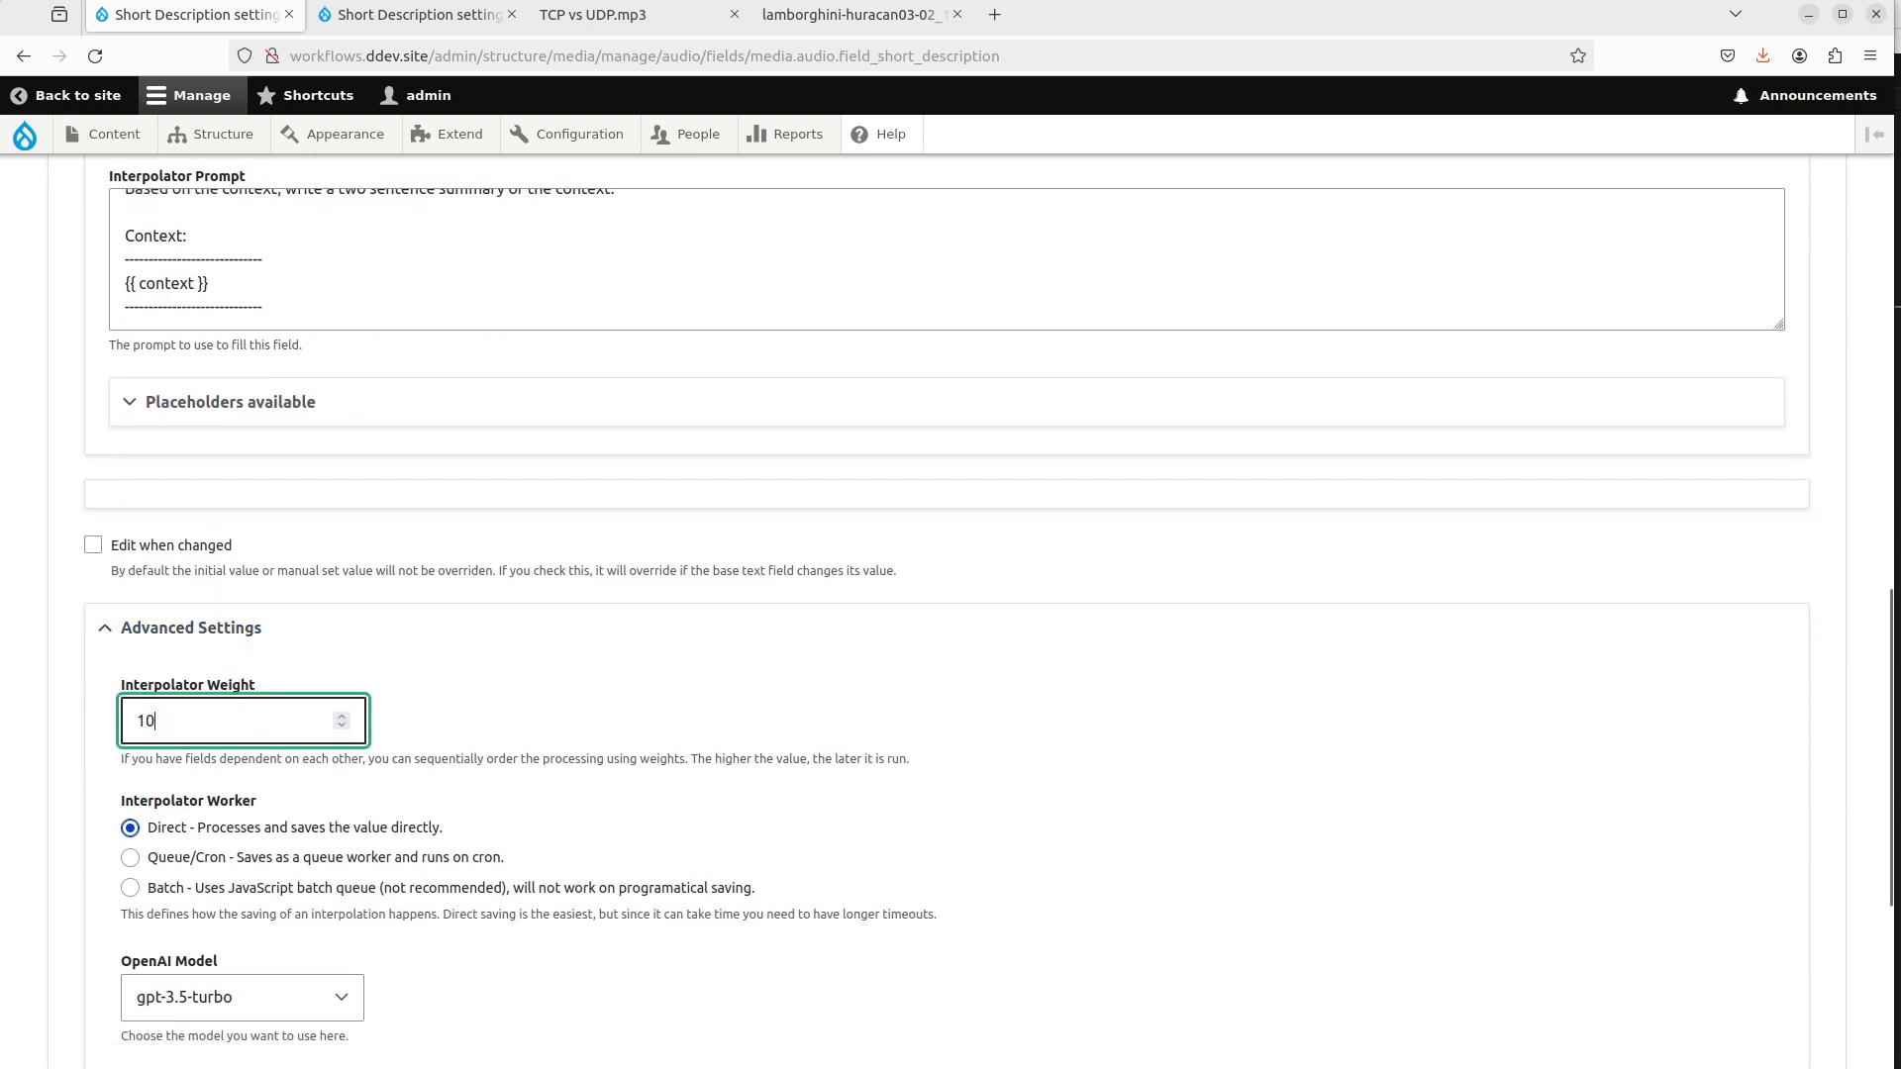
{"action": "left_click", "coordinate": [129, 888]}
Set the OpenAI model for Audio's Short Description field to gpt-4-turbo-preview and save the field settings.
{"action": "scroll", "coordinate": [297, 884], "scroll_direction": "down", "scroll_amount": 3}
{"action": "left_click", "coordinate": [297, 659]}
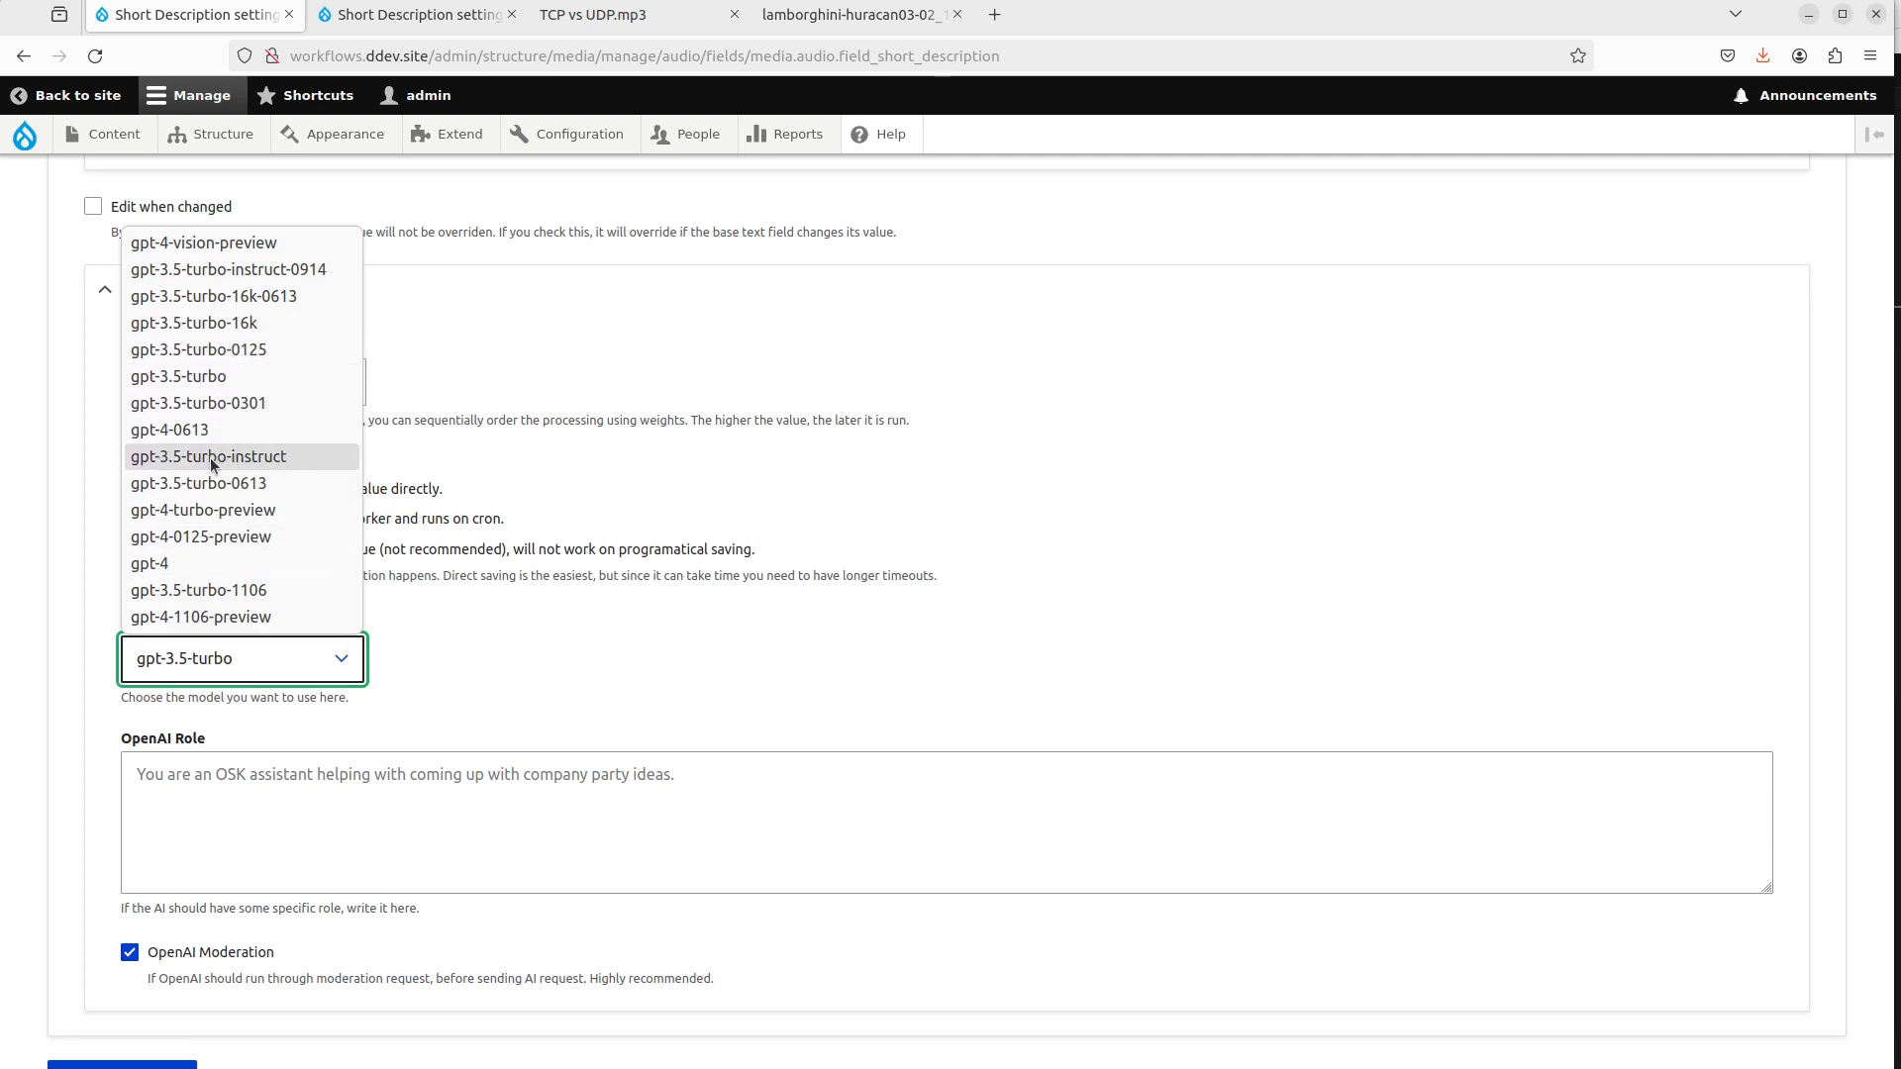
{"action": "left_click", "coordinate": [220, 505]}
{"action": "scroll", "coordinate": [137, 986], "scroll_direction": "down", "scroll_amount": 1}
{"action": "left_click", "coordinate": [134, 986]}
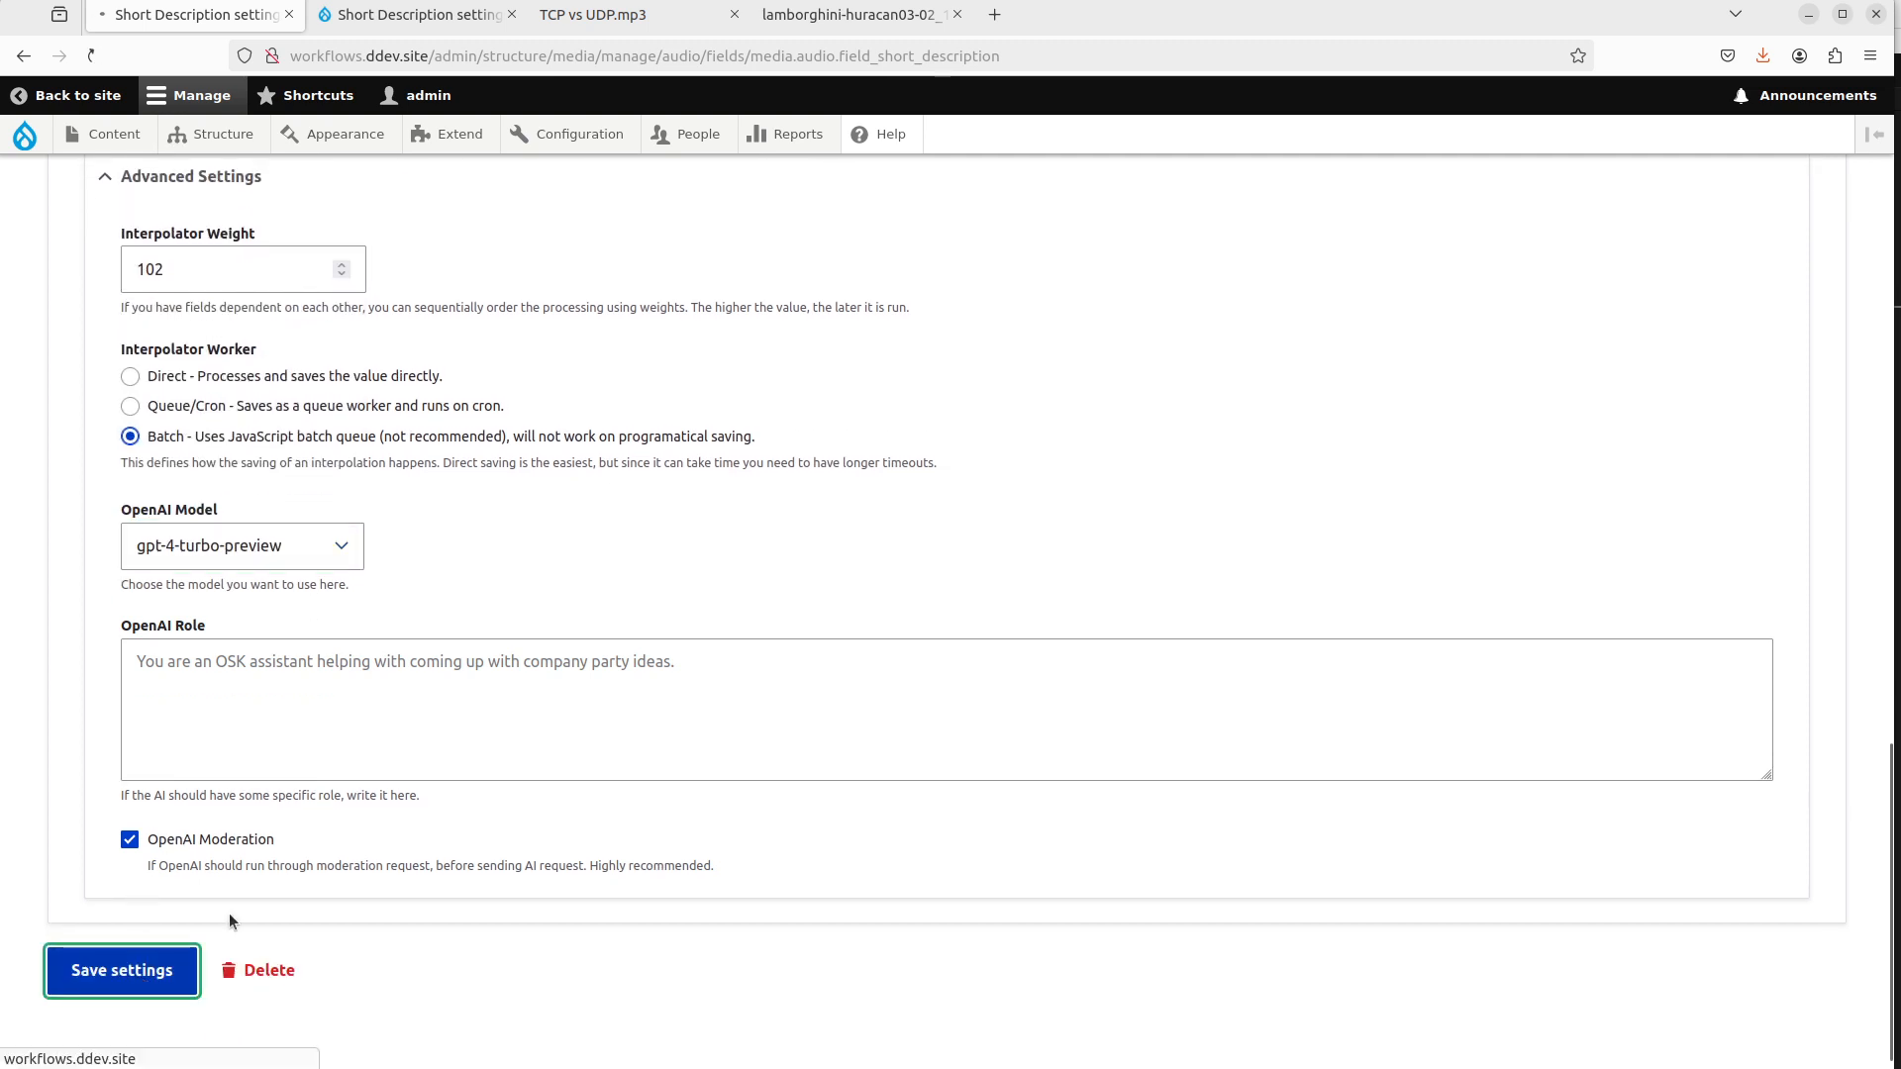
Re-use the existing field_header_image_prompt field on the Audio media type and enable AI Interpolator for it.
{"action": "left_click", "coordinate": [371, 515]}
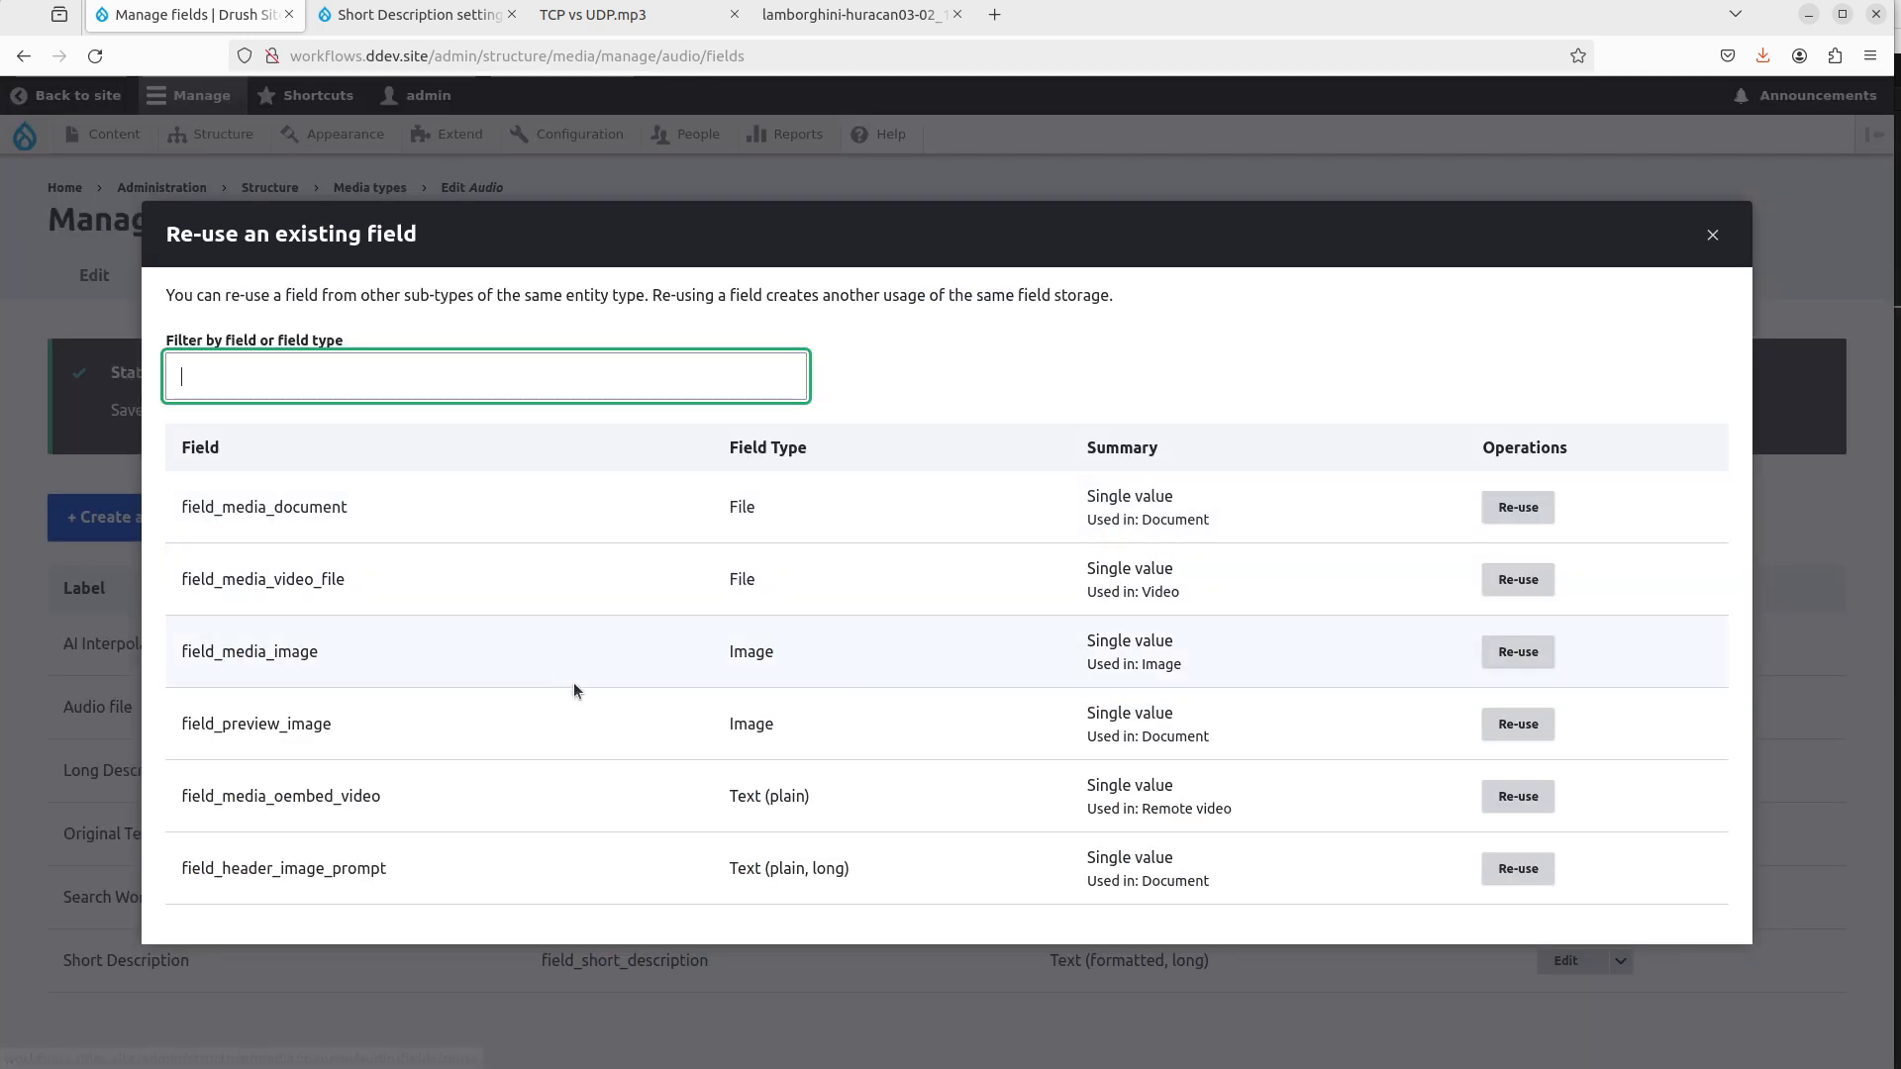
{"action": "left_click", "coordinate": [1515, 871]}
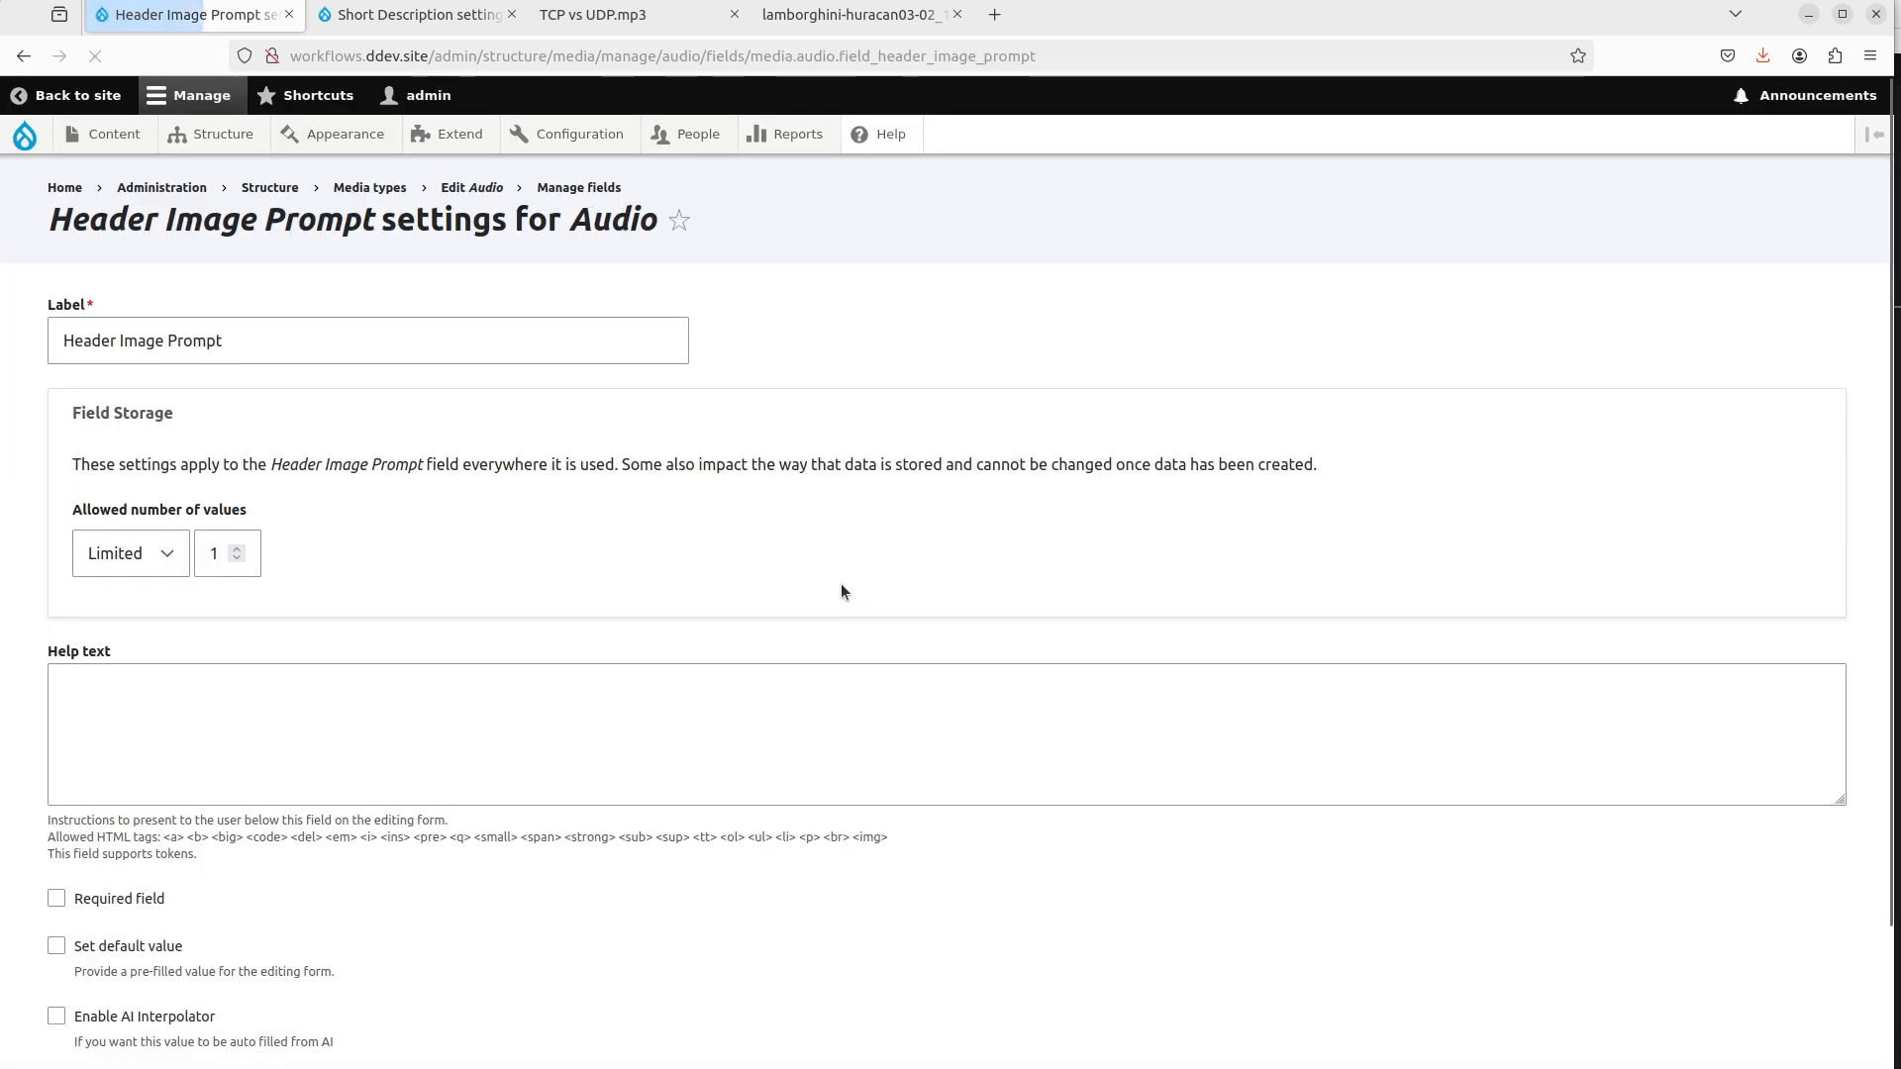
{"action": "scroll", "coordinate": [756, 696], "scroll_direction": "down", "scroll_amount": 3}
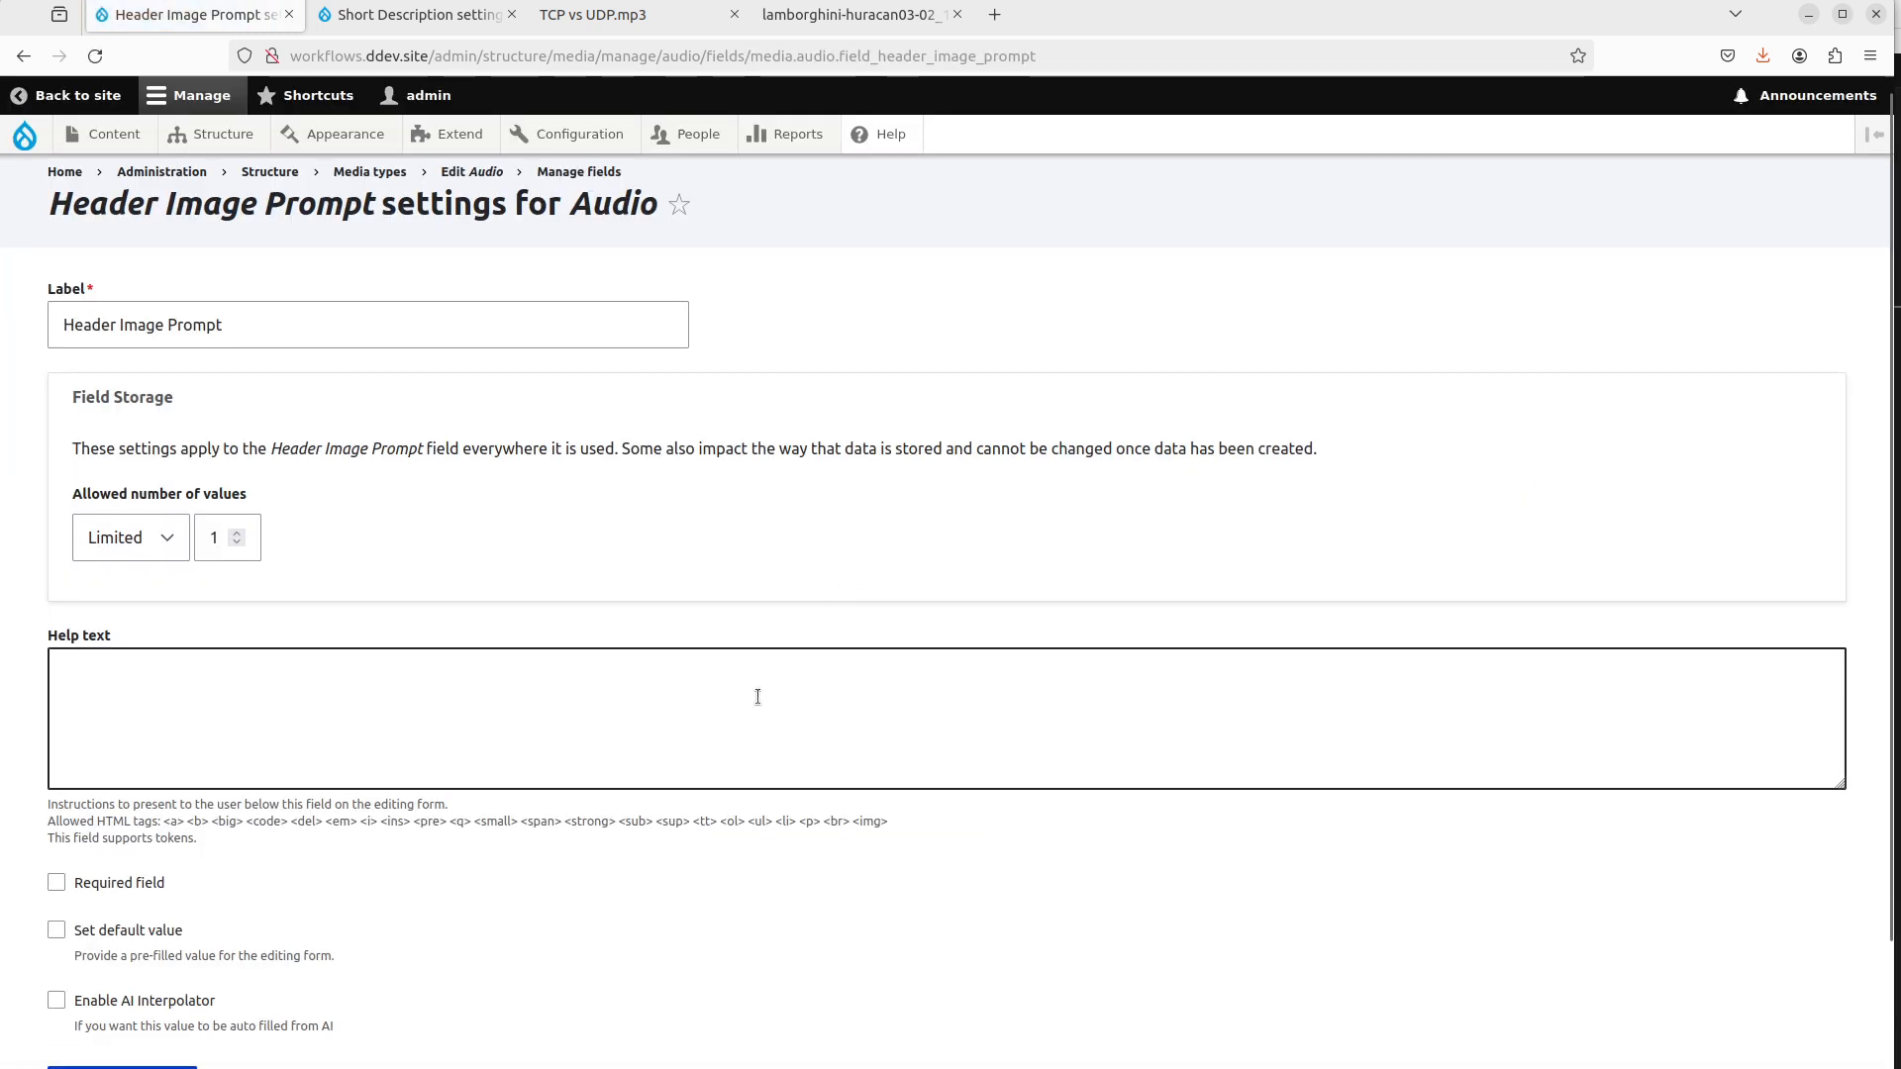
{"action": "left_click", "coordinate": [209, 873]}
Copy the interpolator prompt from the Document media type's Header Image Prompt field and return to the Audio field settings.
{"action": "key", "text": "ctrl+Tab"}
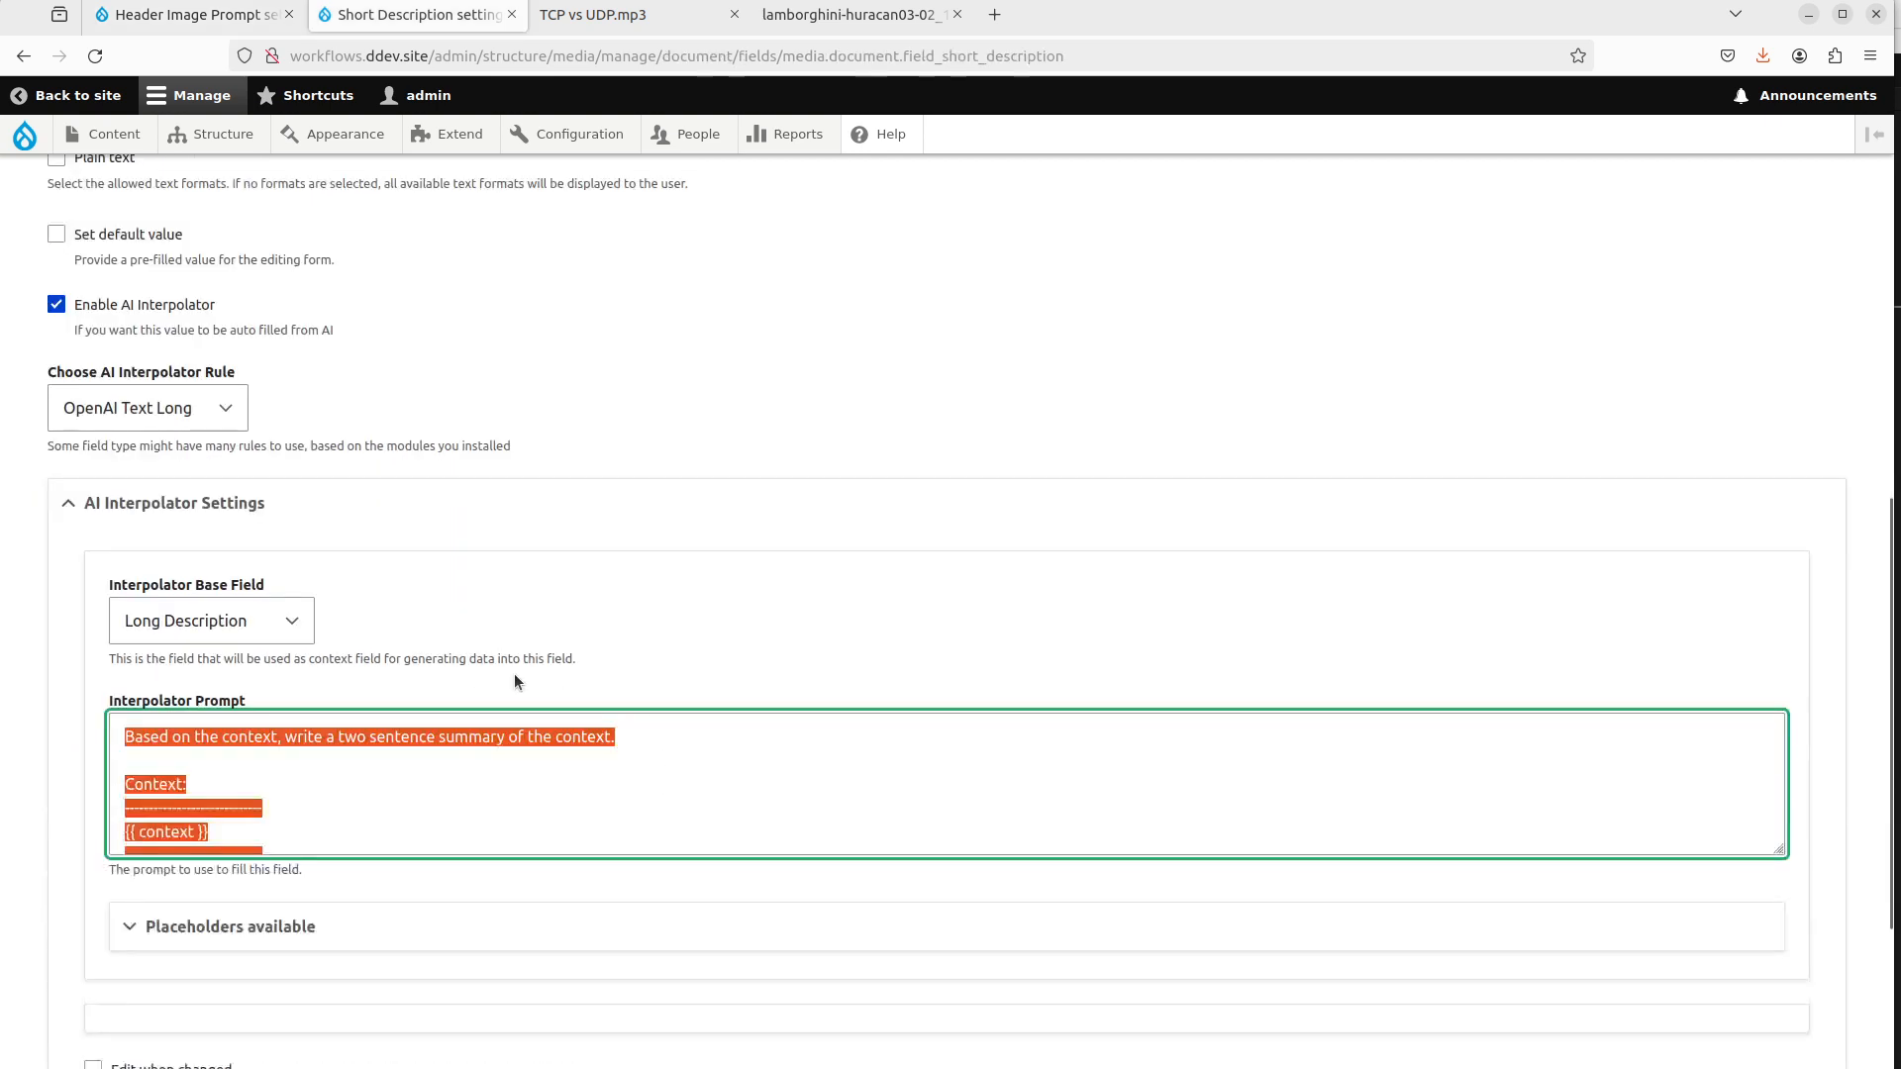
{"action": "key", "text": "alt+Left"}
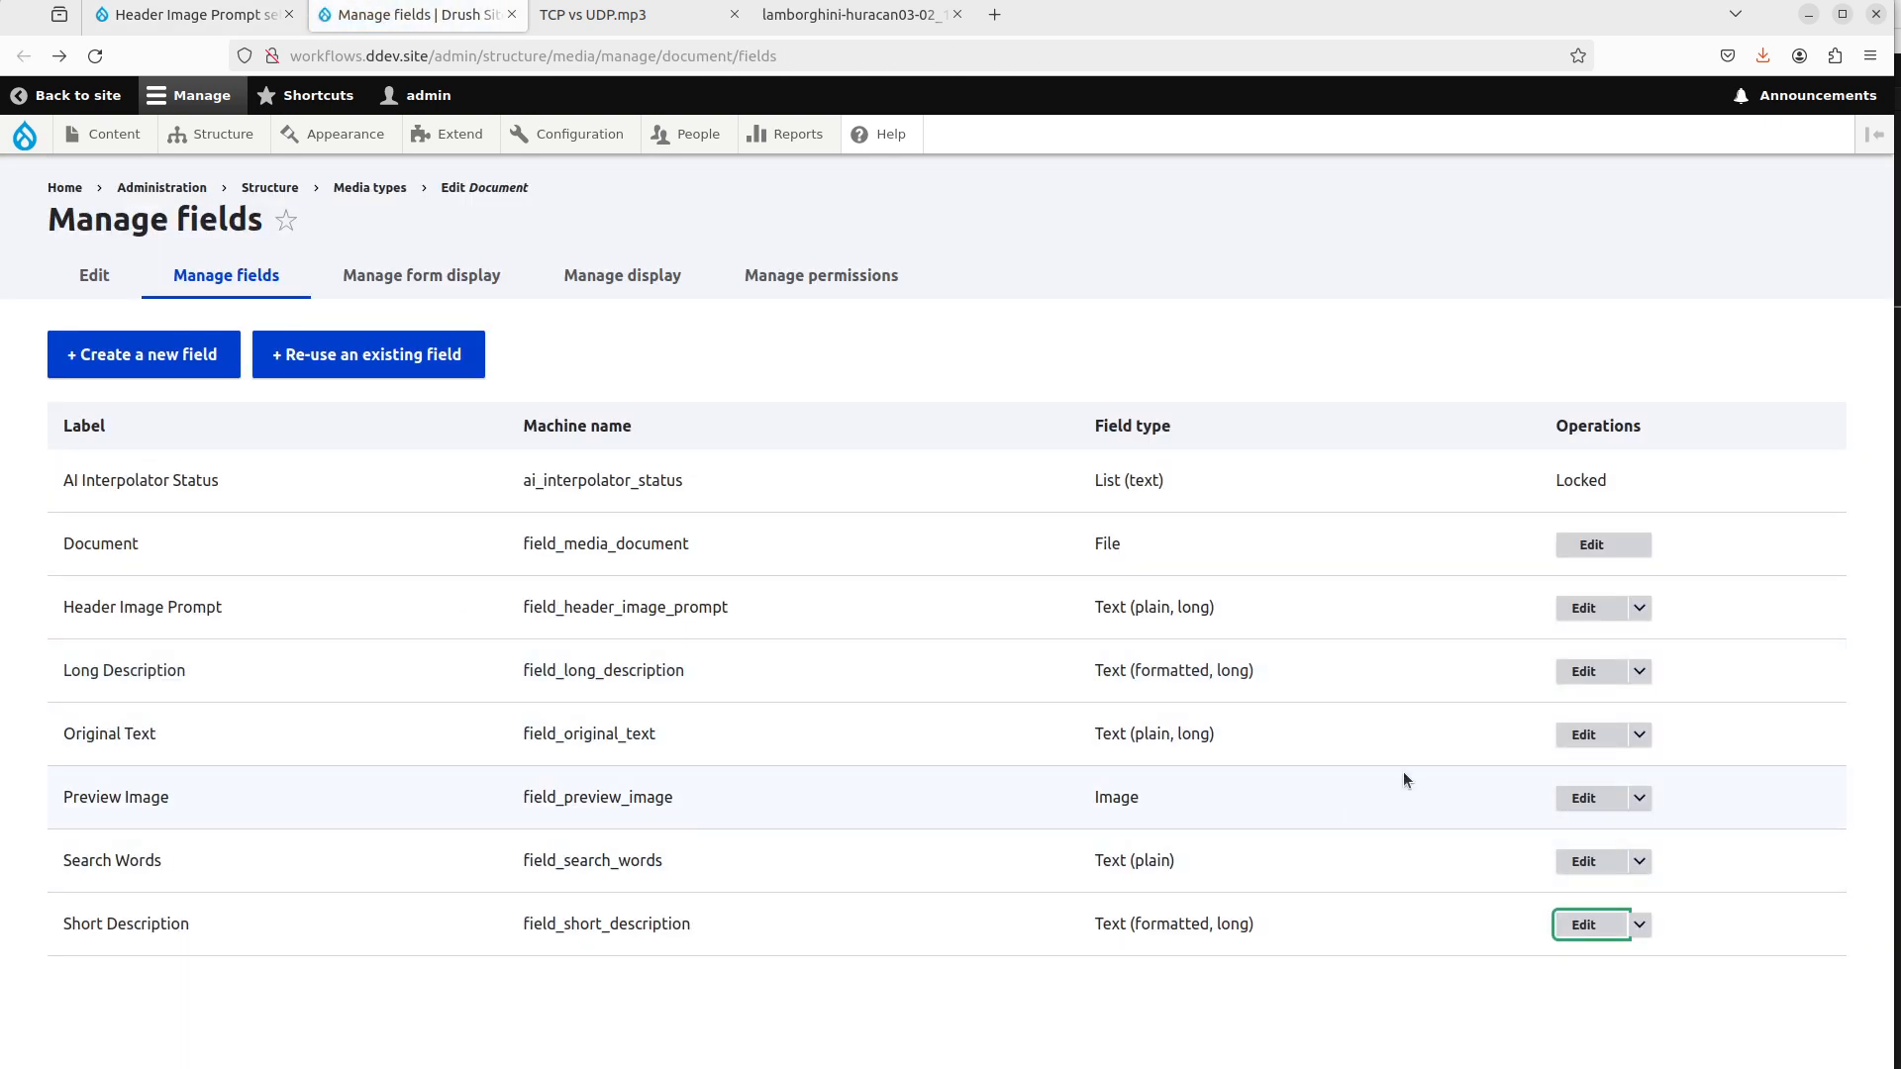
{"action": "left_click", "coordinate": [1585, 608]}
{"action": "scroll", "coordinate": [713, 771], "scroll_direction": "down", "scroll_amount": 9}
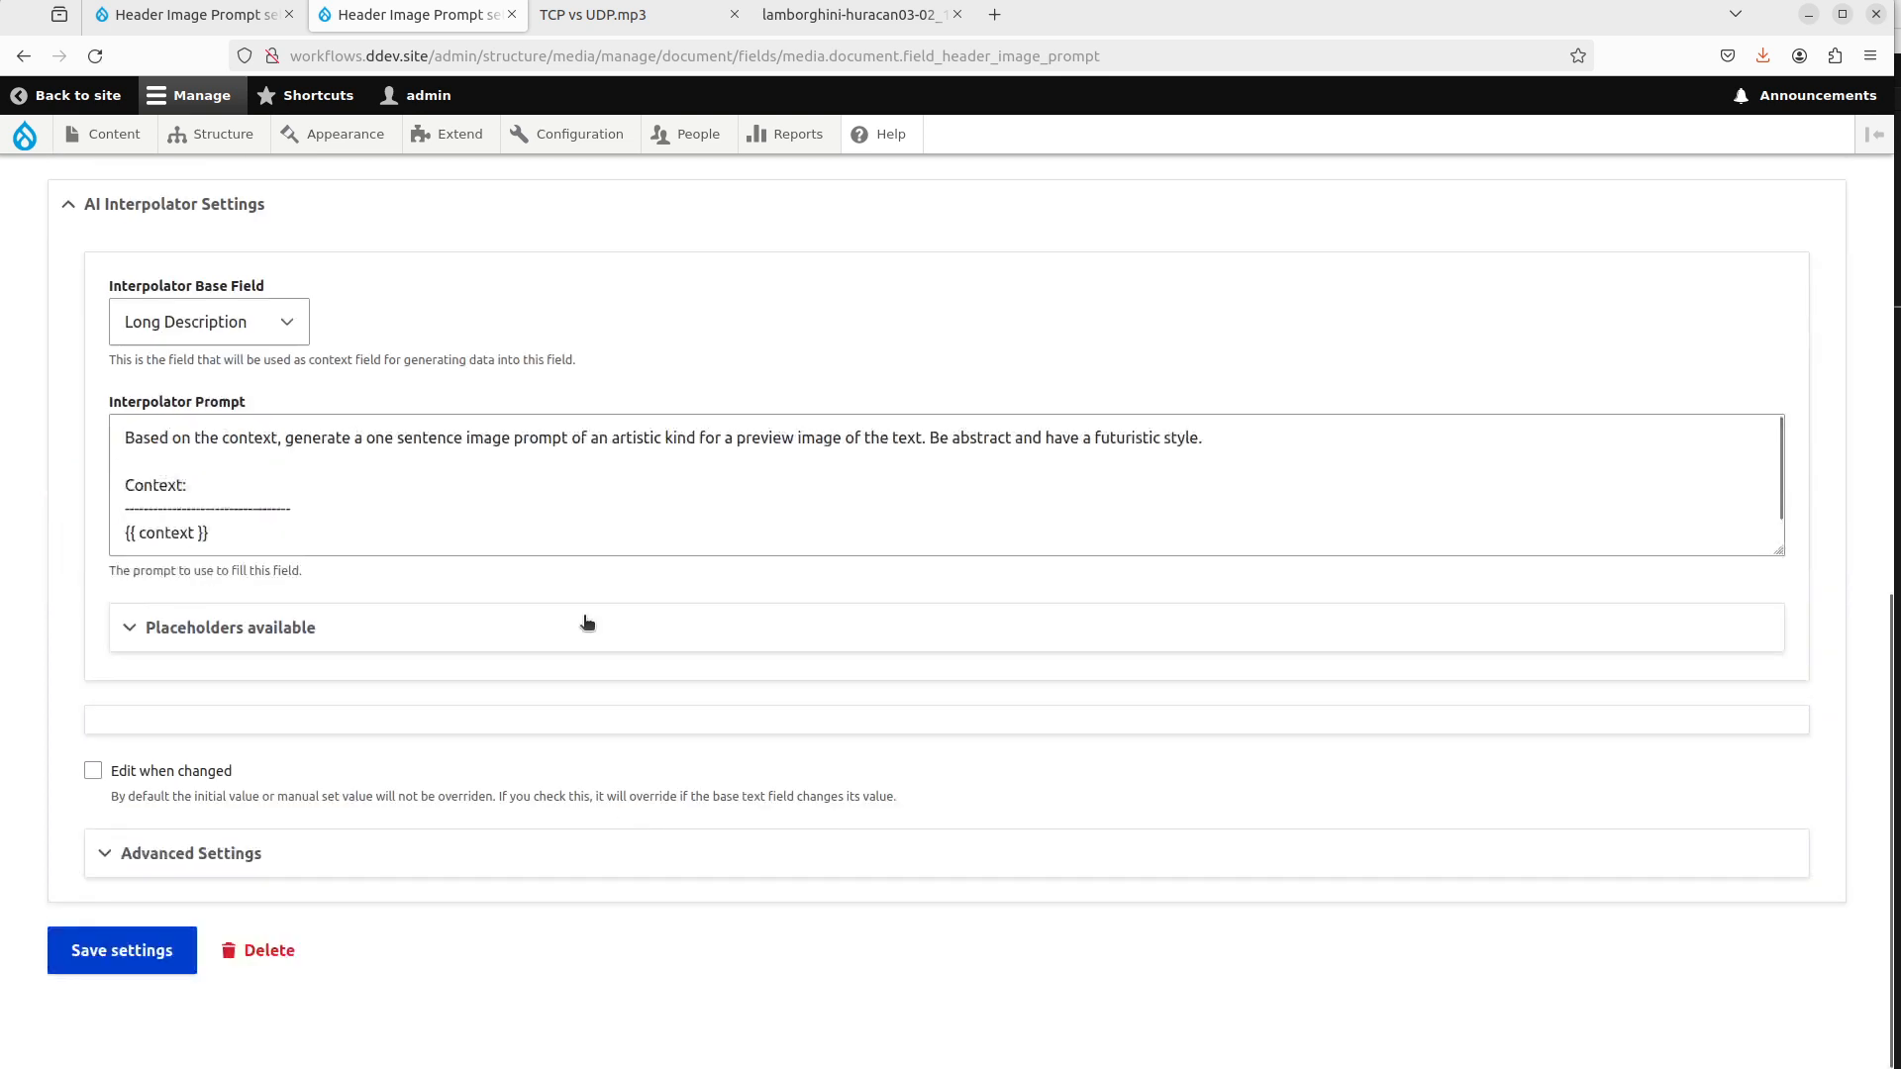
{"action": "left_click", "coordinate": [586, 541]}
{"action": "key", "text": "ctrl+a"}
{"action": "key", "text": "ctrl+shift+Tab"}
Choose the OpenAI String Long interpolator rule for Audio's Header Image Prompt field.
{"action": "scroll", "coordinate": [412, 859], "scroll_direction": "down", "scroll_amount": 3}
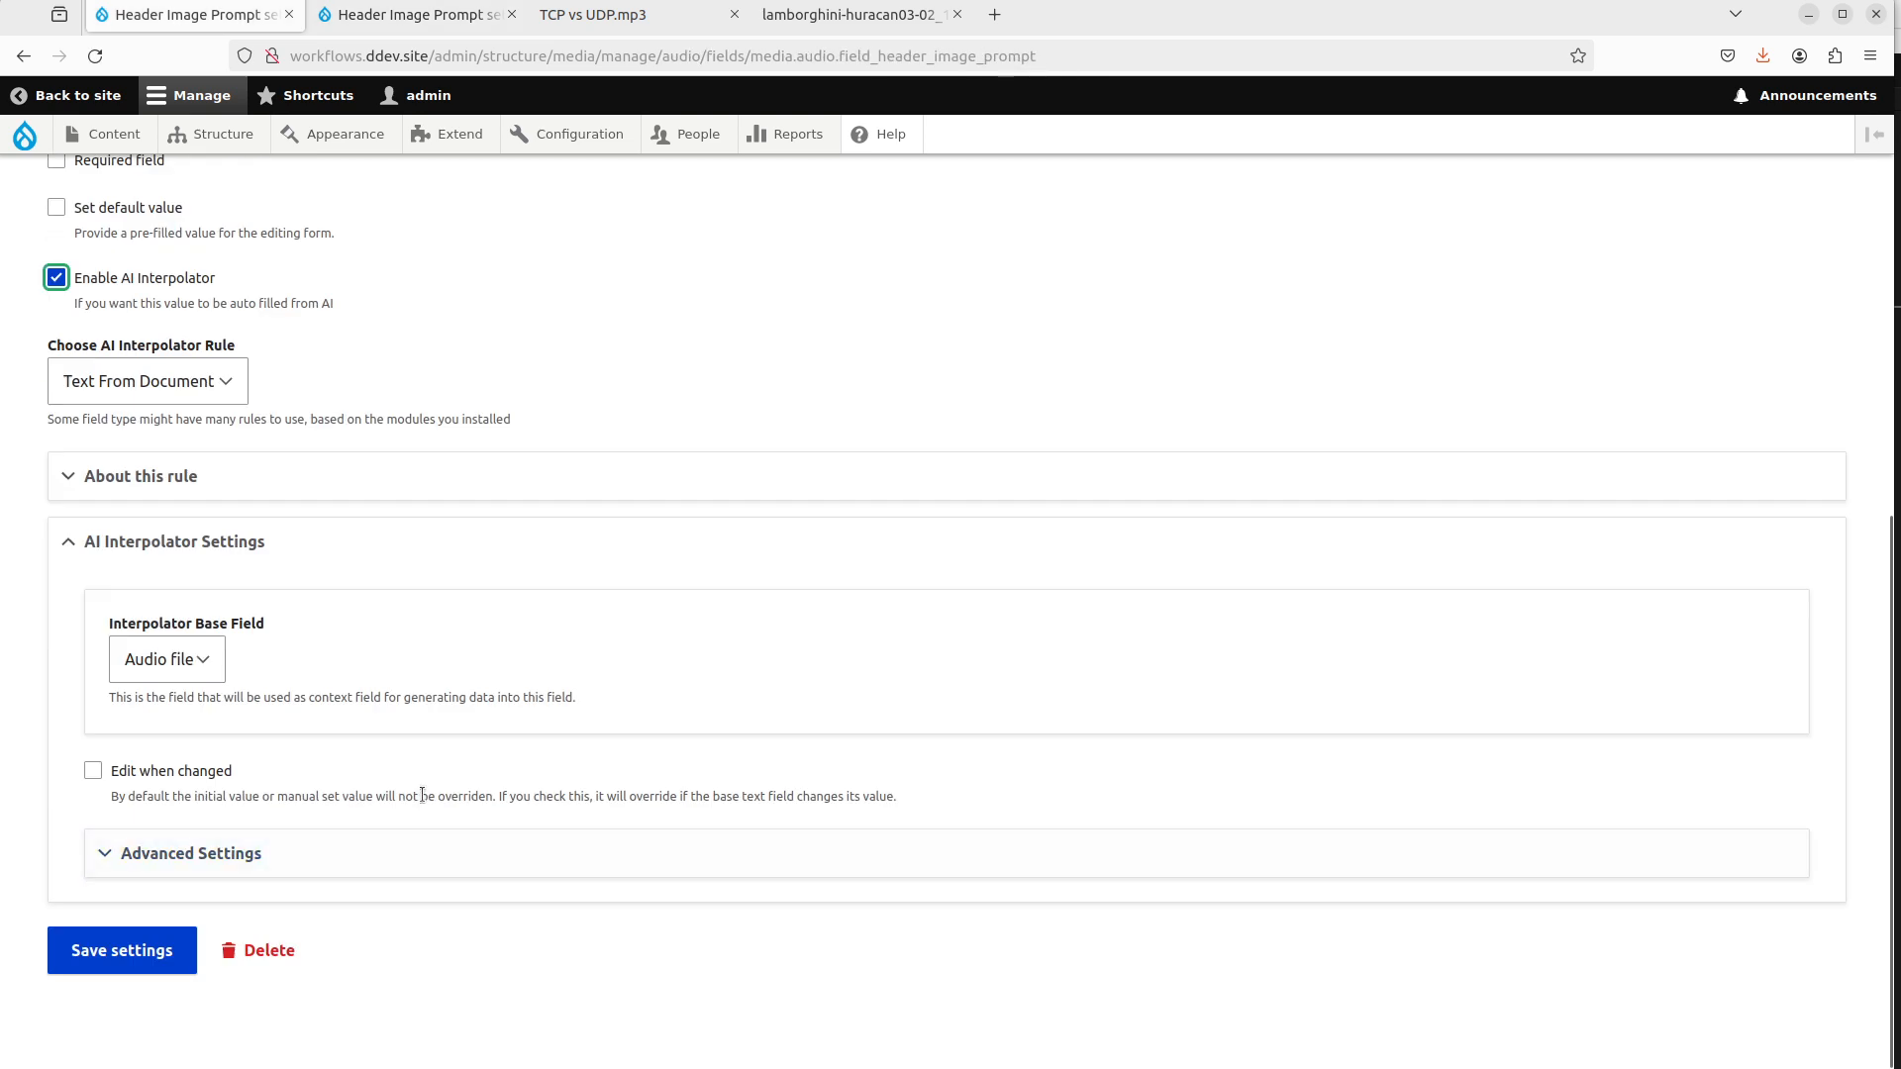
{"action": "left_click", "coordinate": [170, 385]}
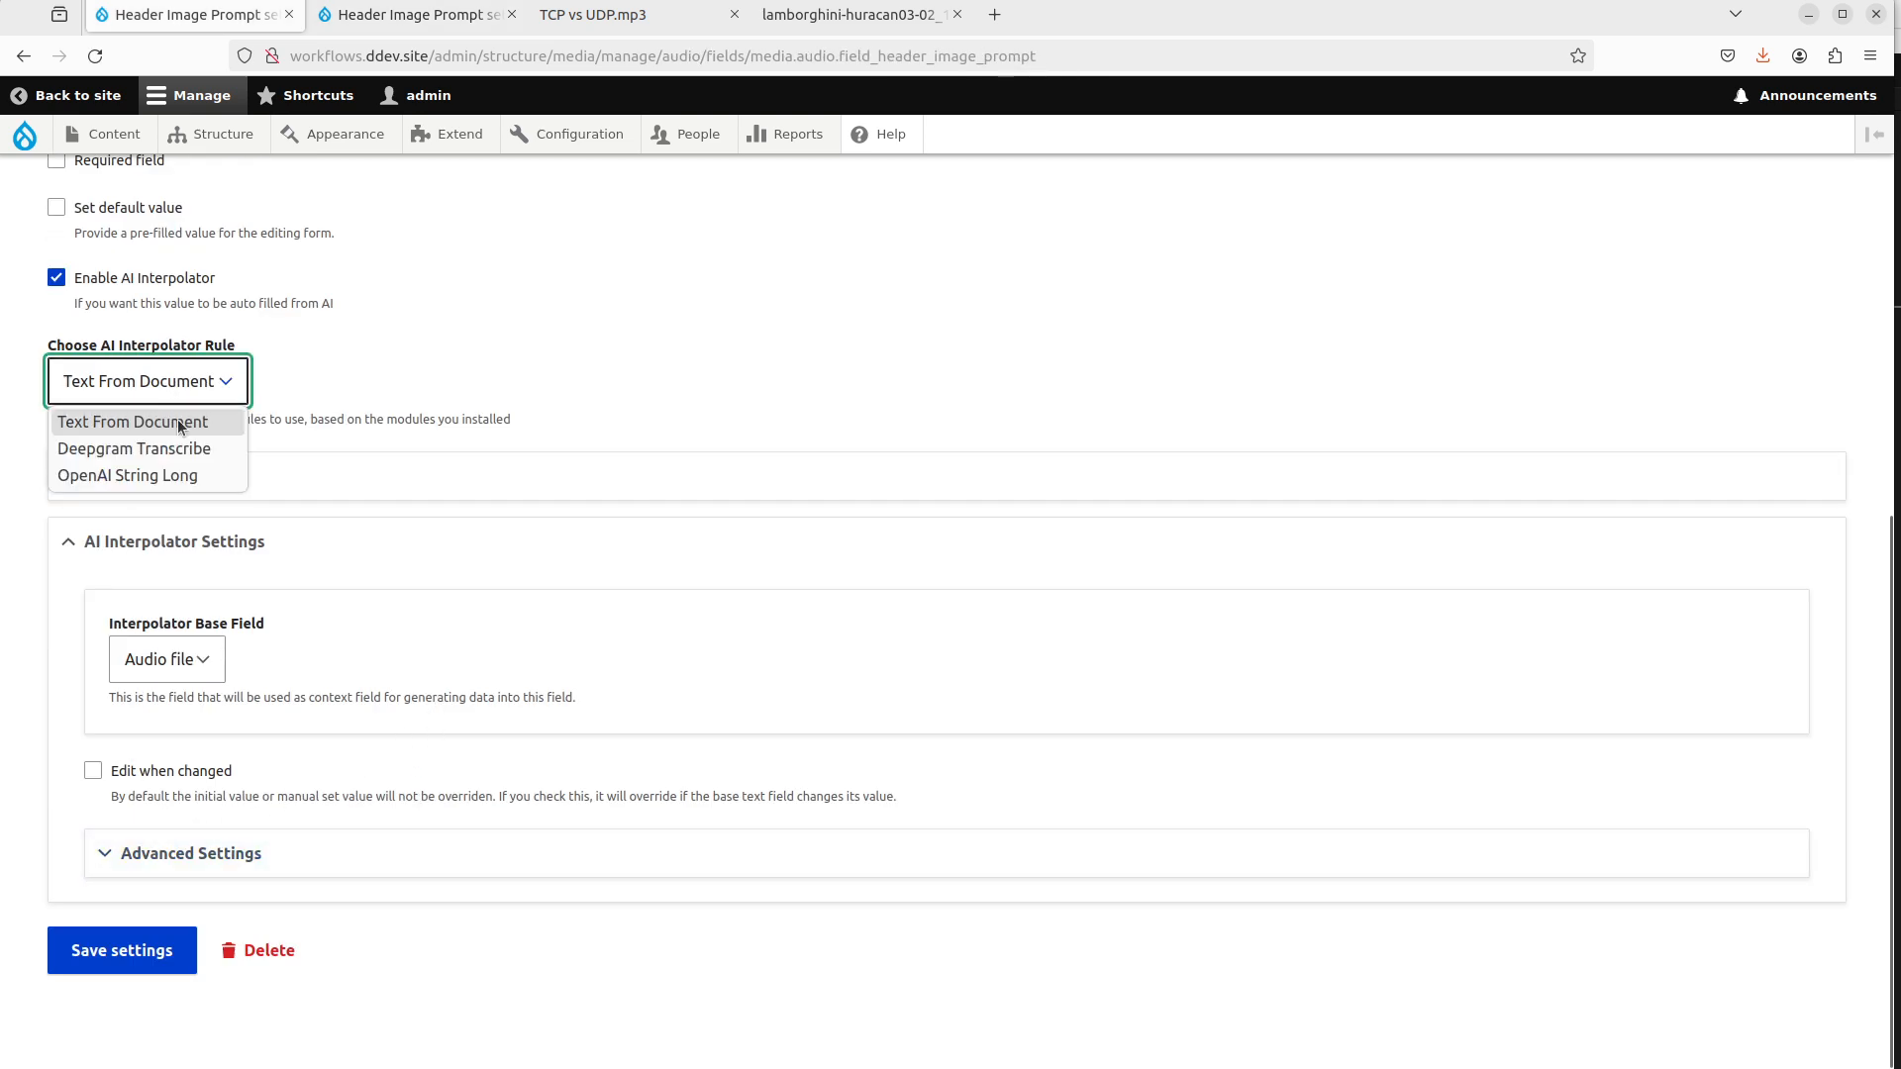
{"action": "left_click", "coordinate": [182, 467]}
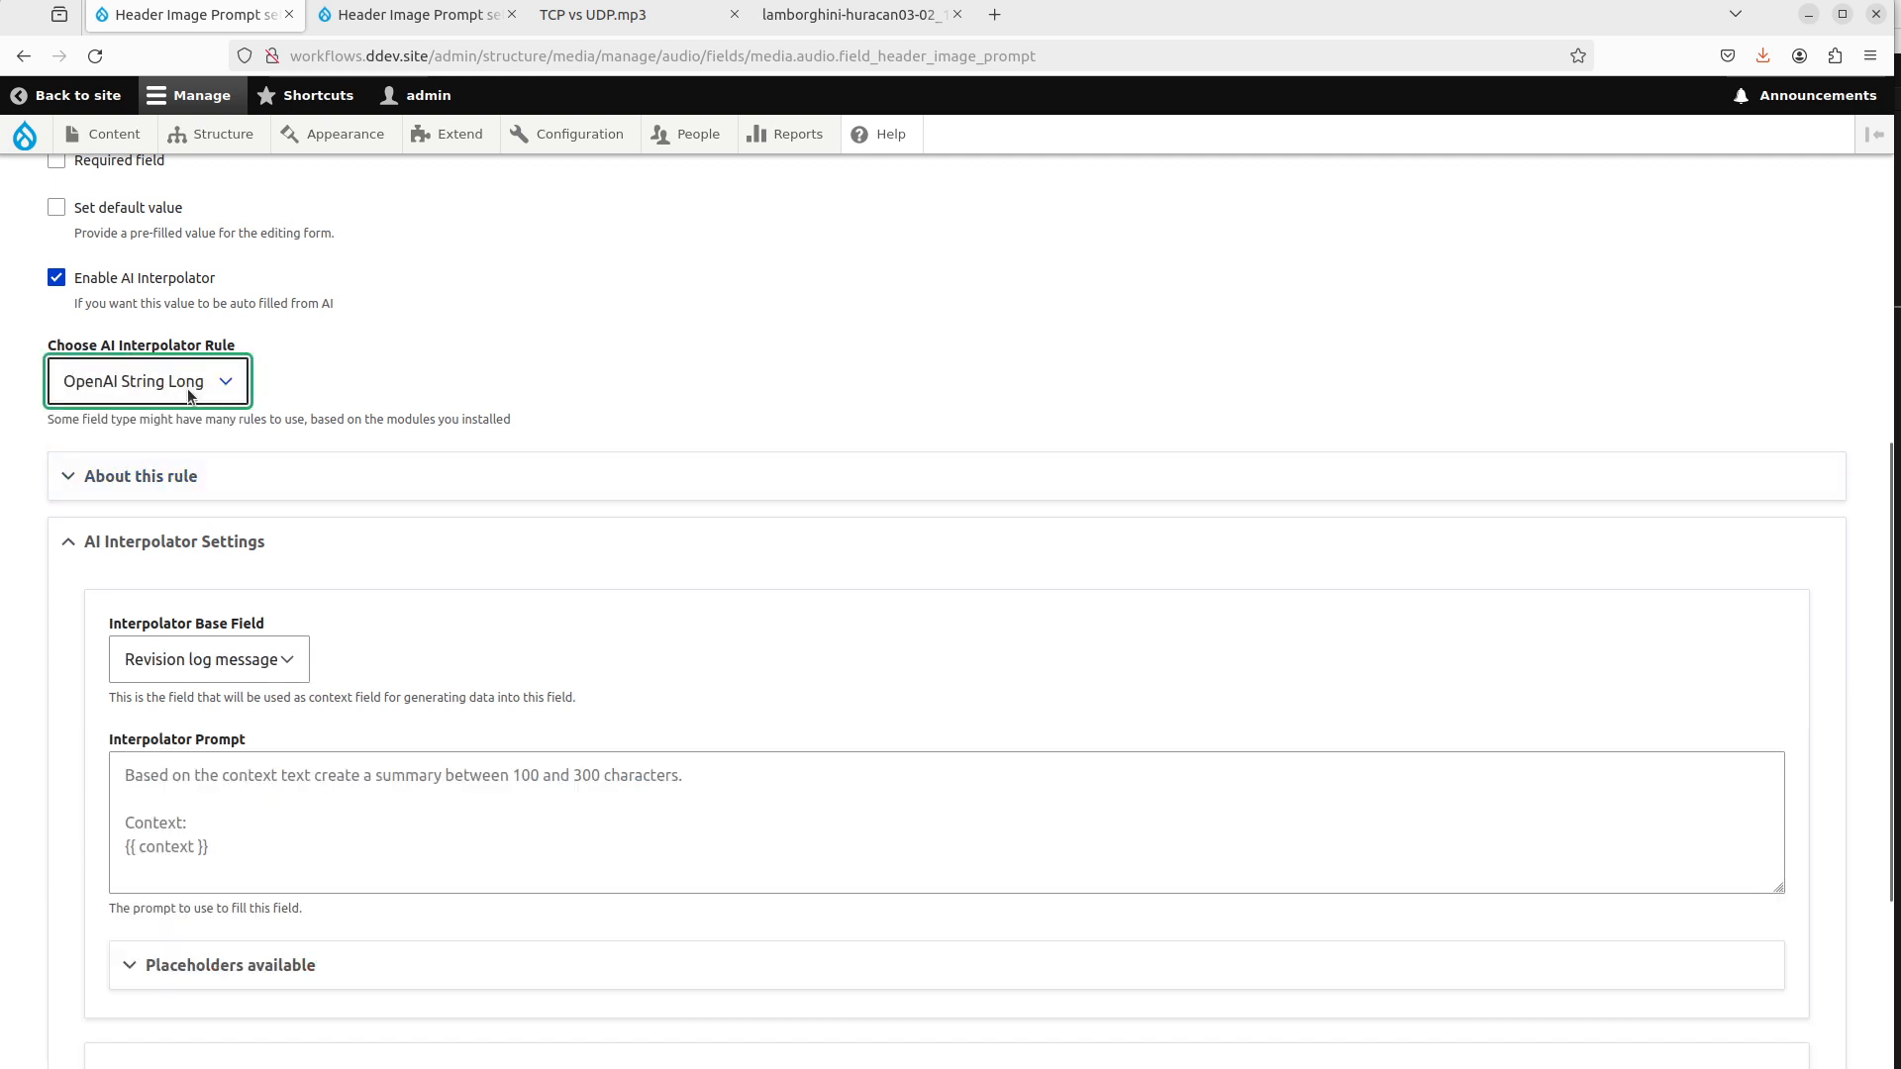
Choose Long Description as the interpolator base field and paste the copied prompt requesting an abstract, futuristic one sentence image prompt.
{"action": "left_click", "coordinate": [217, 662]}
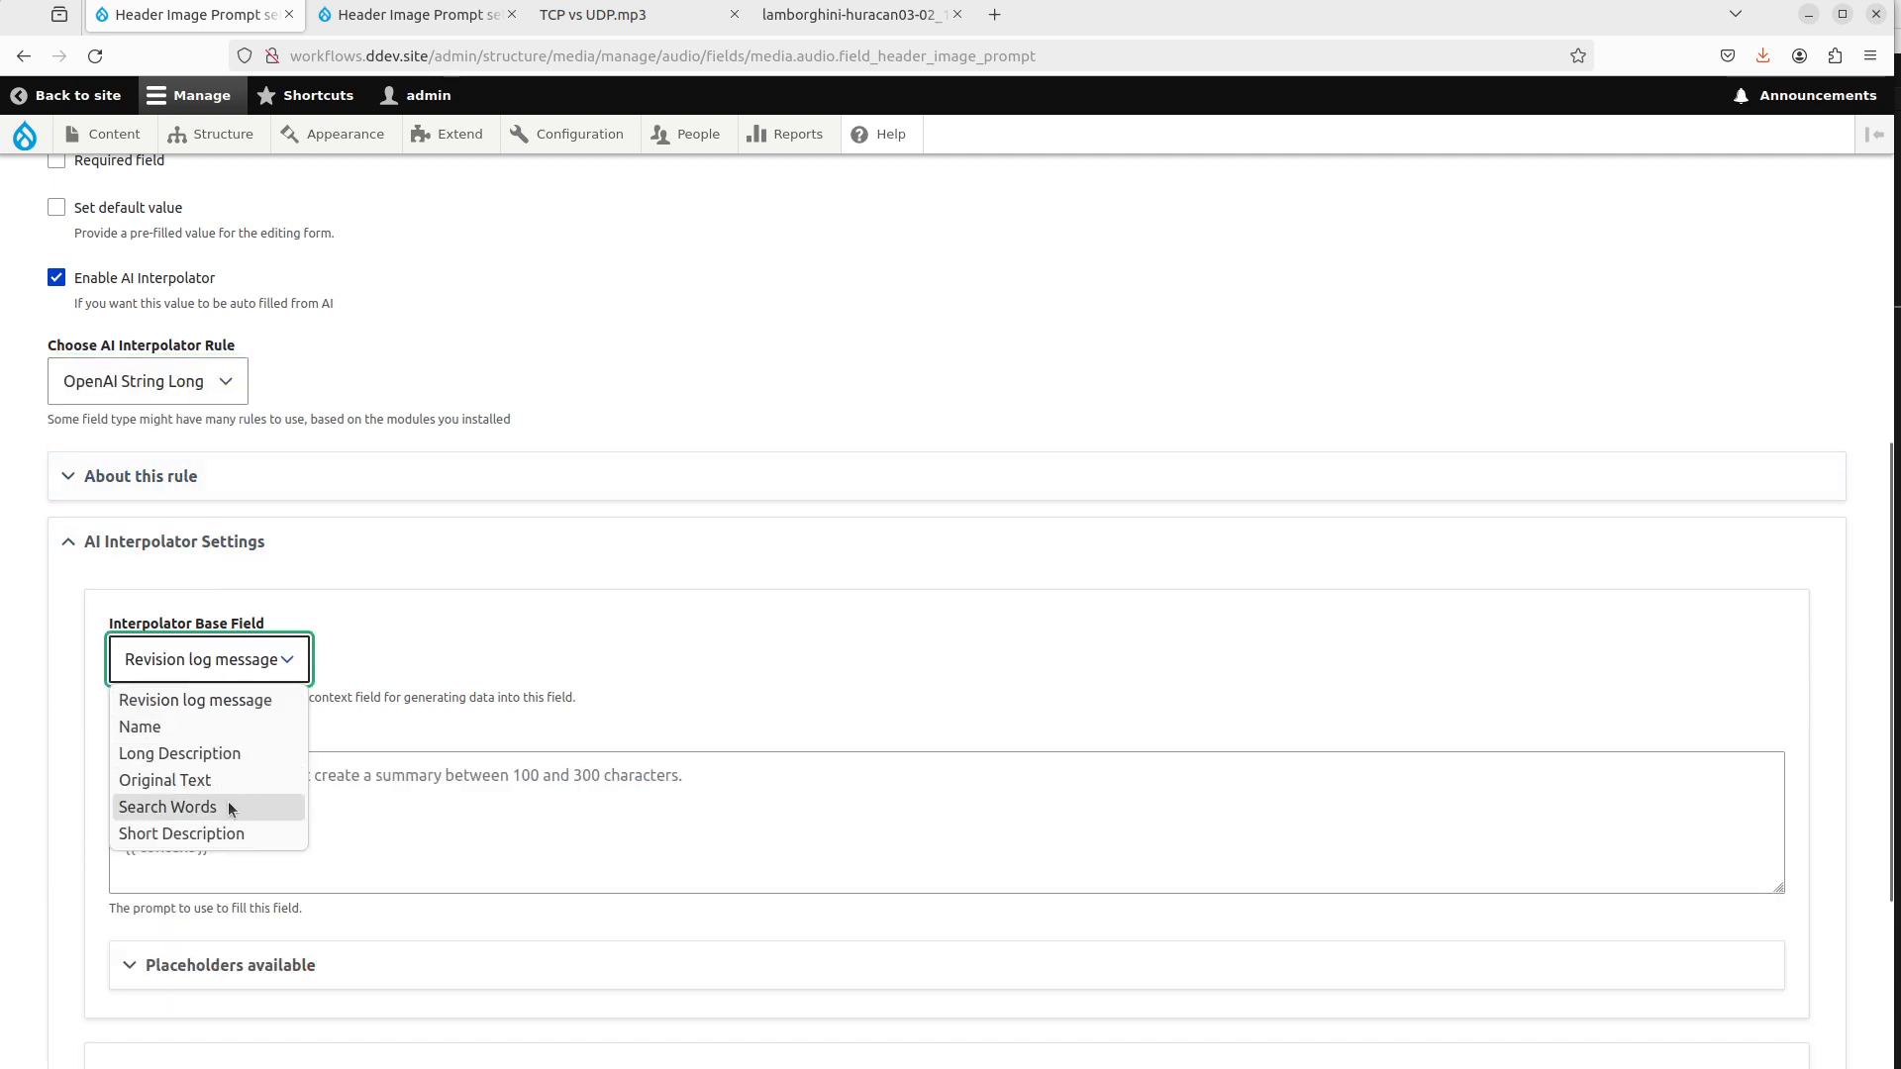
{"action": "left_click", "coordinate": [244, 753]}
{"action": "left_click", "coordinate": [311, 808]}
{"action": "key", "text": "ctrl+a"}
{"action": "key", "text": "ctrl+v"}
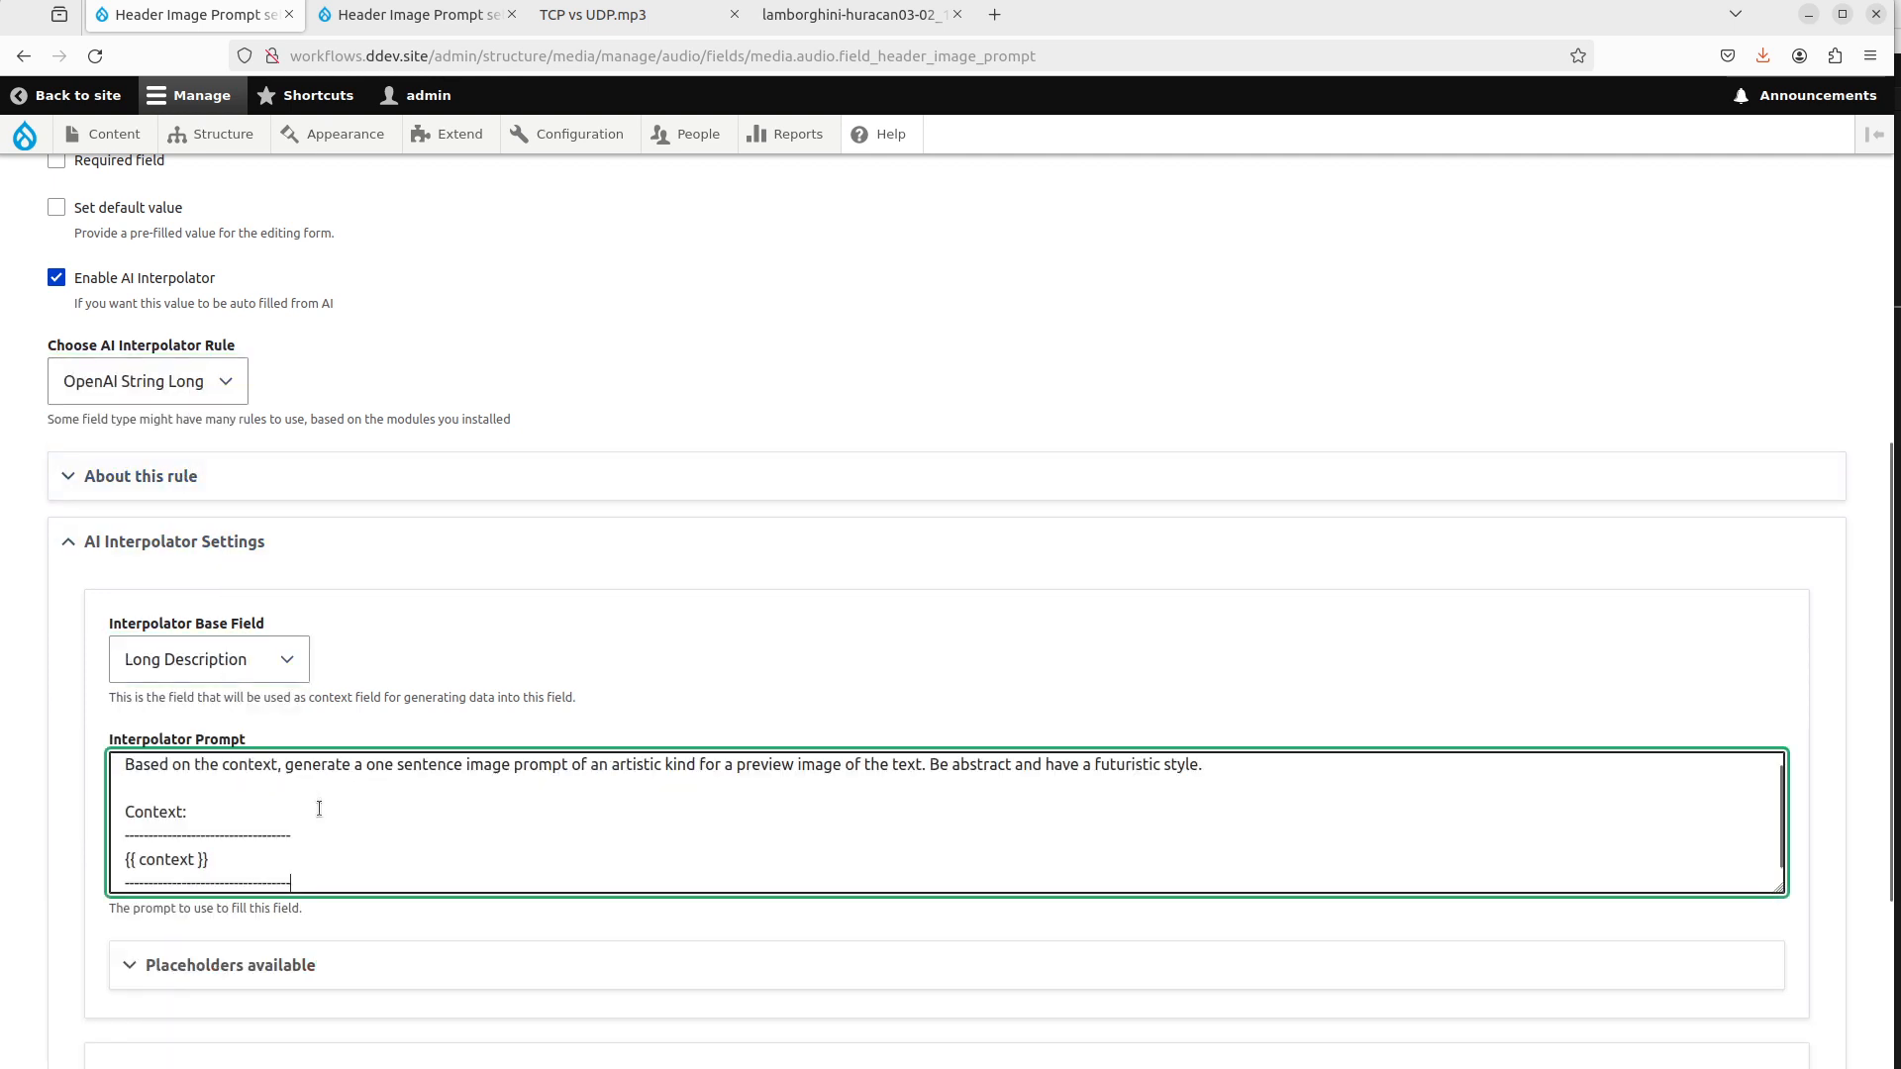
In the advanced settings for Header Image Prompt, set the interpolator weight to 102 and the interpolator worker to Batch.
{"action": "scroll", "coordinate": [423, 965], "scroll_direction": "down", "scroll_amount": 4}
{"action": "left_click", "coordinate": [229, 878]}
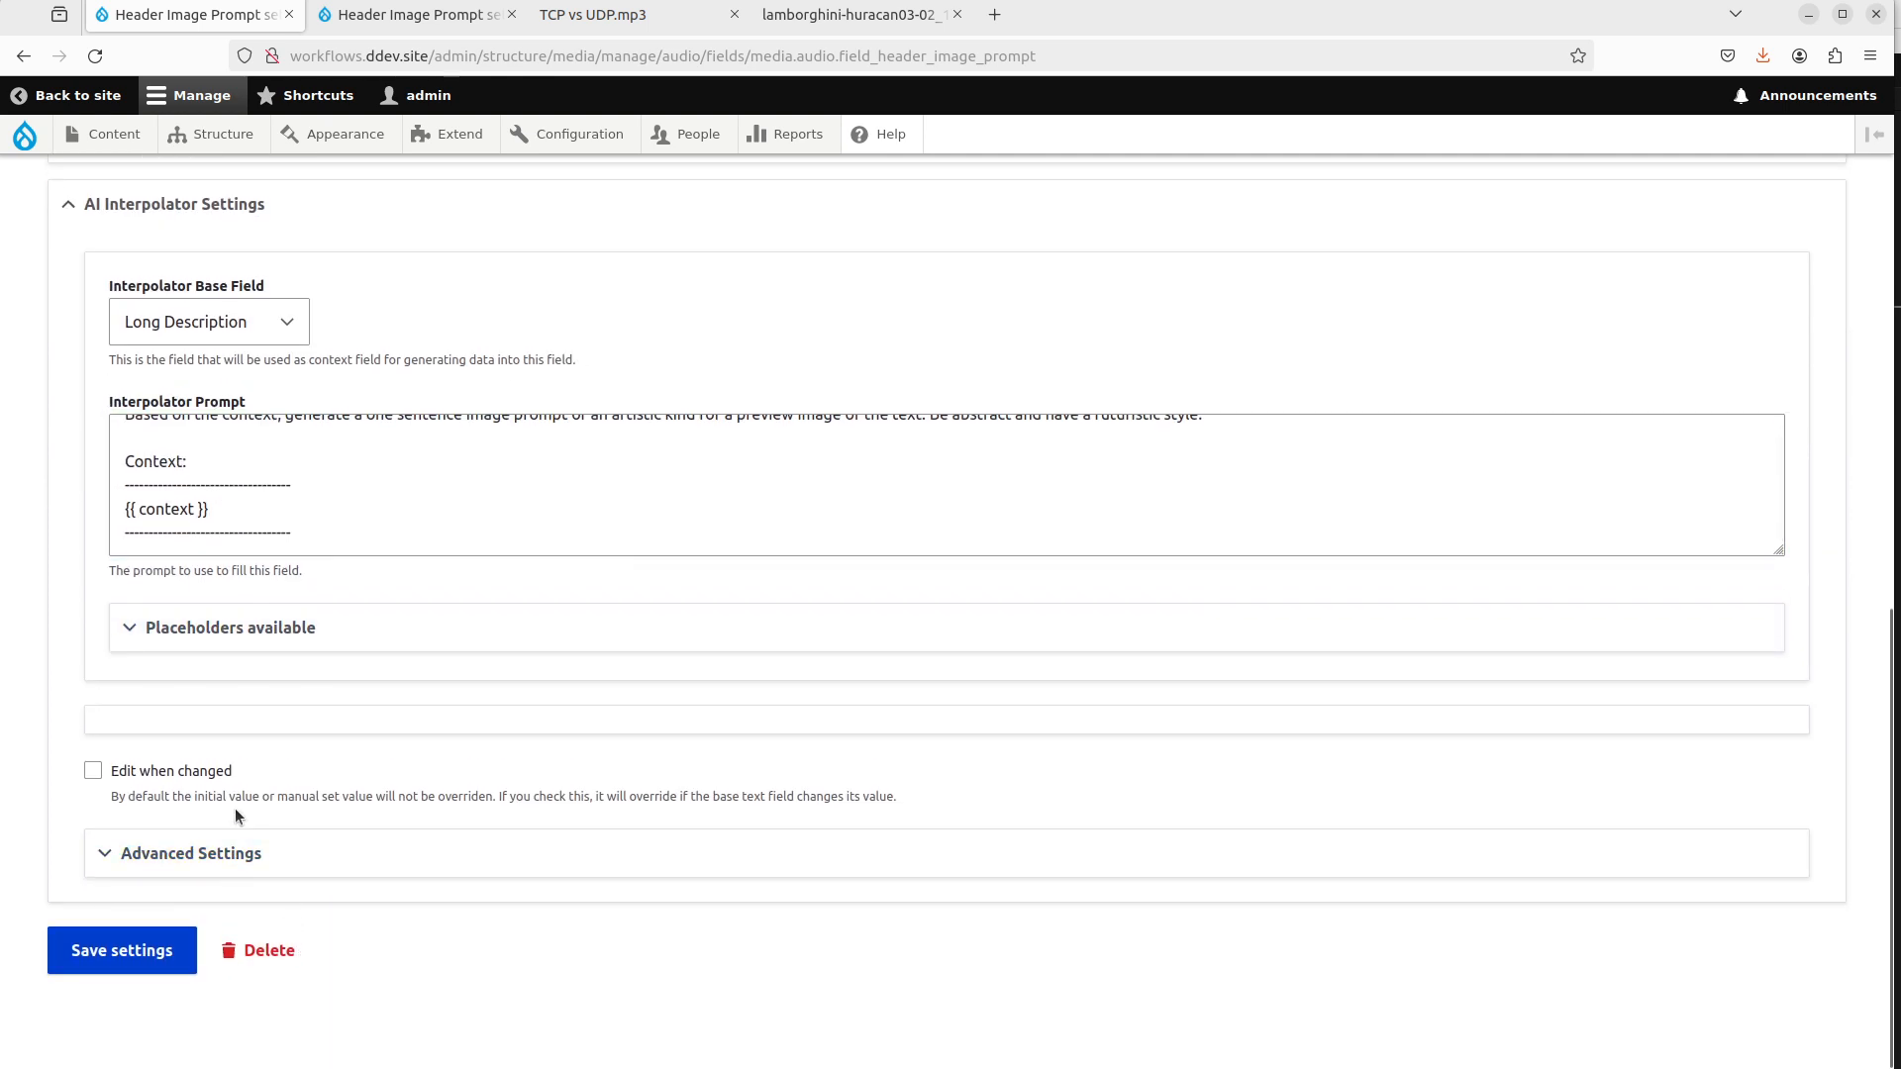
{"action": "left_click", "coordinate": [237, 854]}
{"action": "scroll", "coordinate": [241, 854], "scroll_direction": "down", "scroll_amount": 3}
{"action": "left_click", "coordinate": [169, 724]}
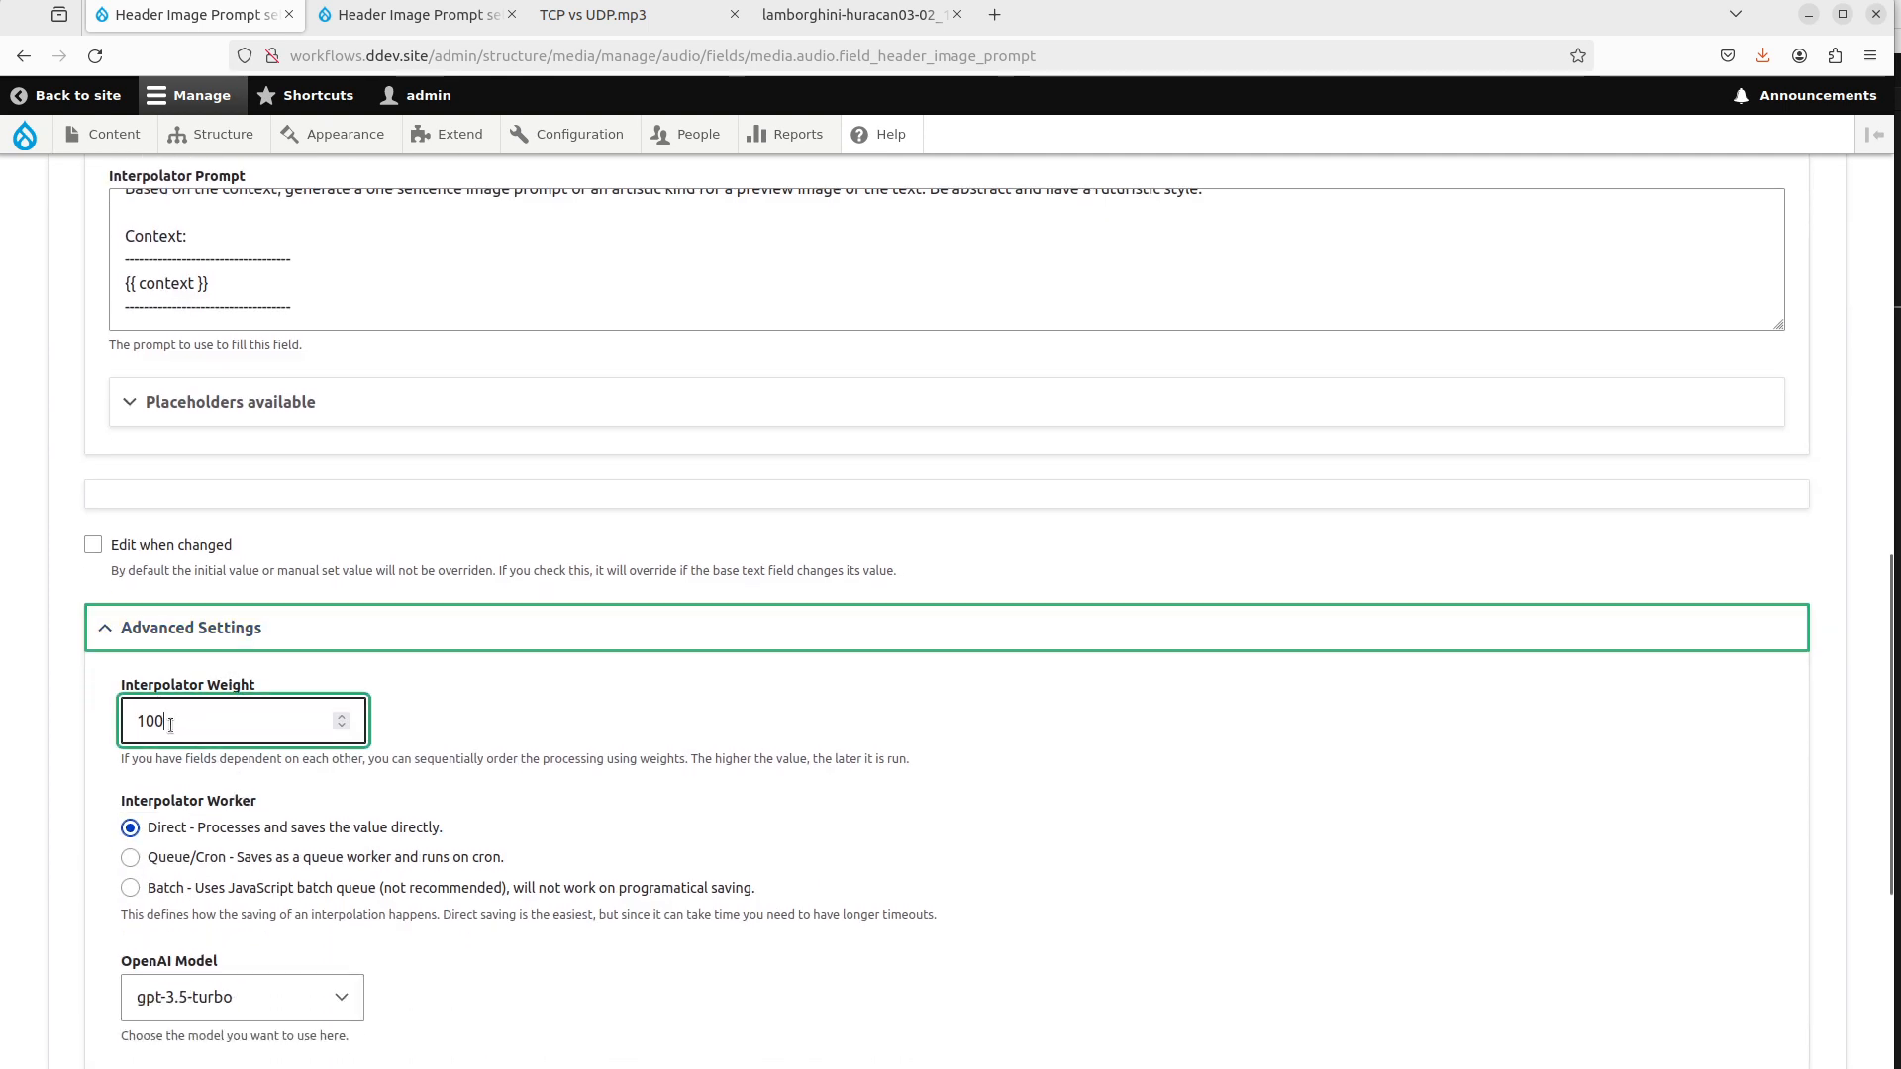
{"action": "key", "text": "BackSpace"}
{"action": "type", "text": "2"}
{"action": "left_click", "coordinate": [230, 888]}
Set the OpenAI model for Audio's Header Image Prompt field to gpt-4-turbo-preview and save the field settings.
{"action": "scroll", "coordinate": [237, 860], "scroll_direction": "down", "scroll_amount": 4}
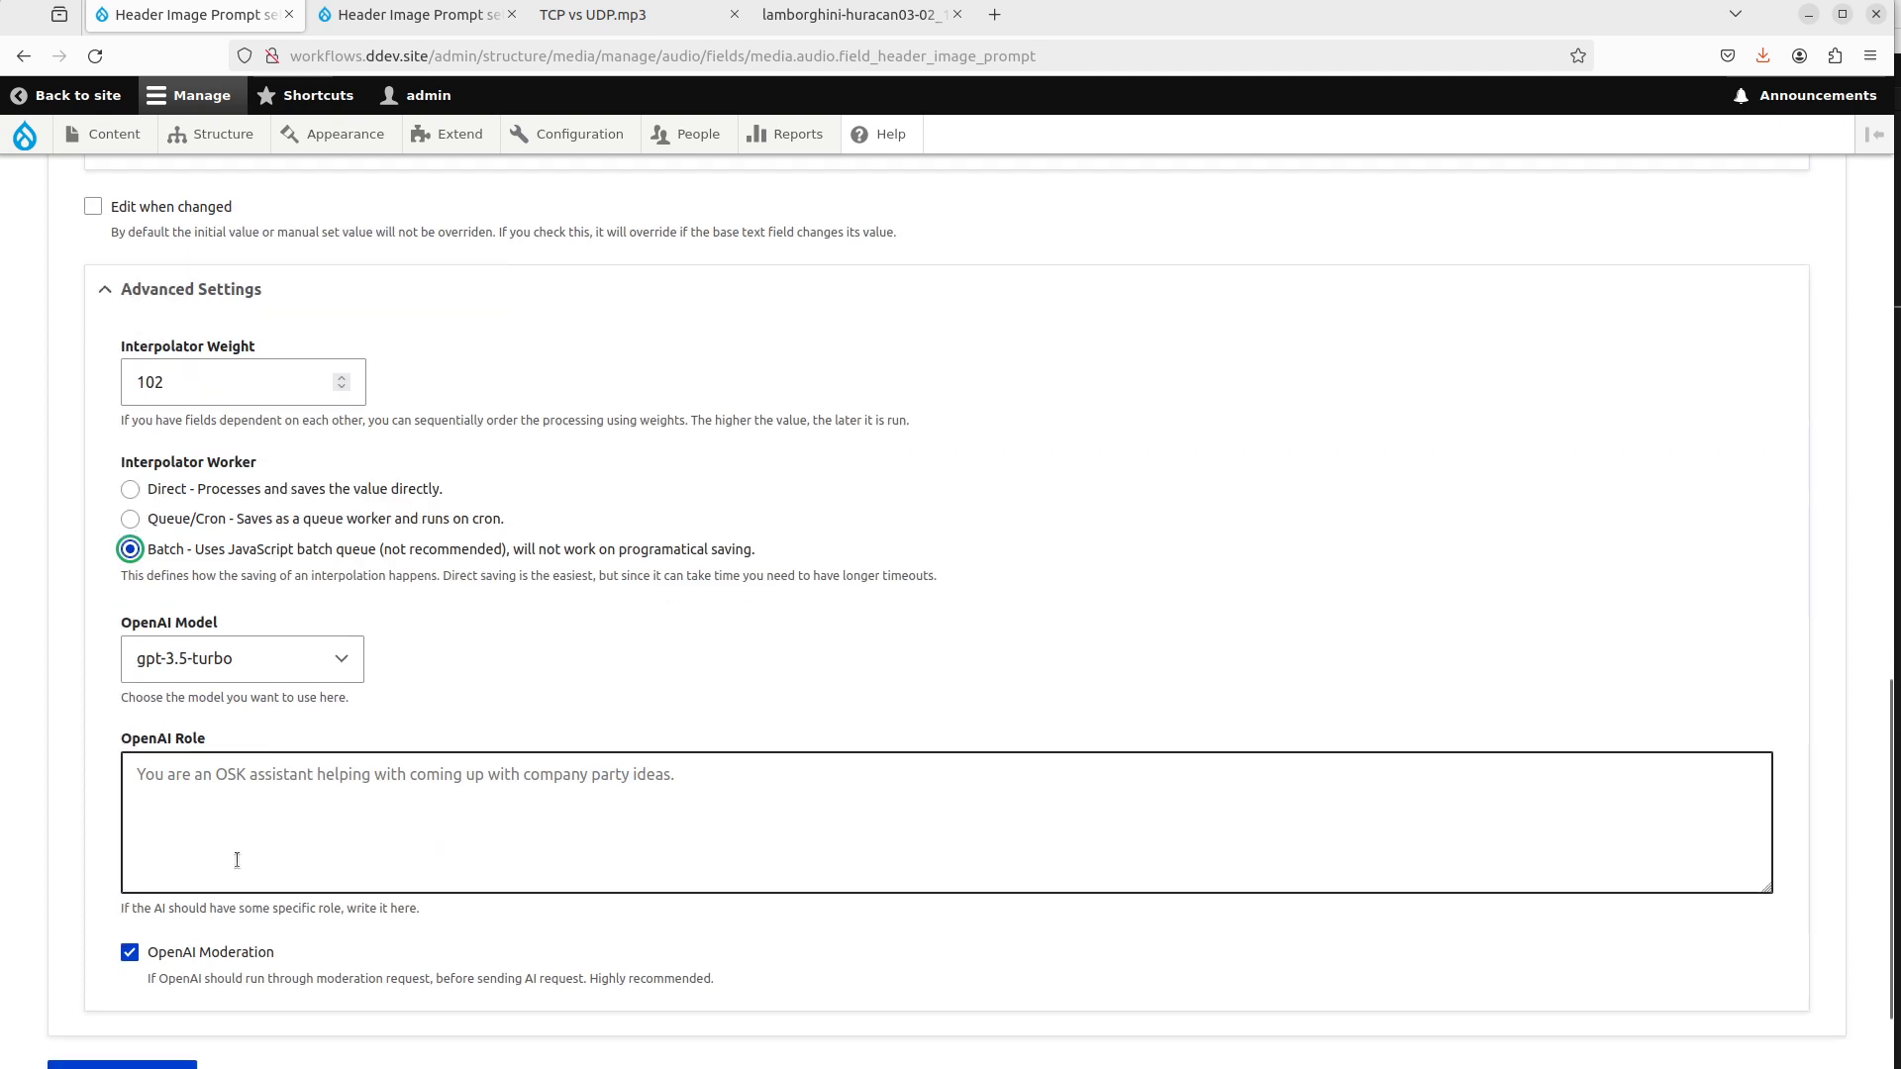
{"action": "left_click", "coordinate": [325, 643]}
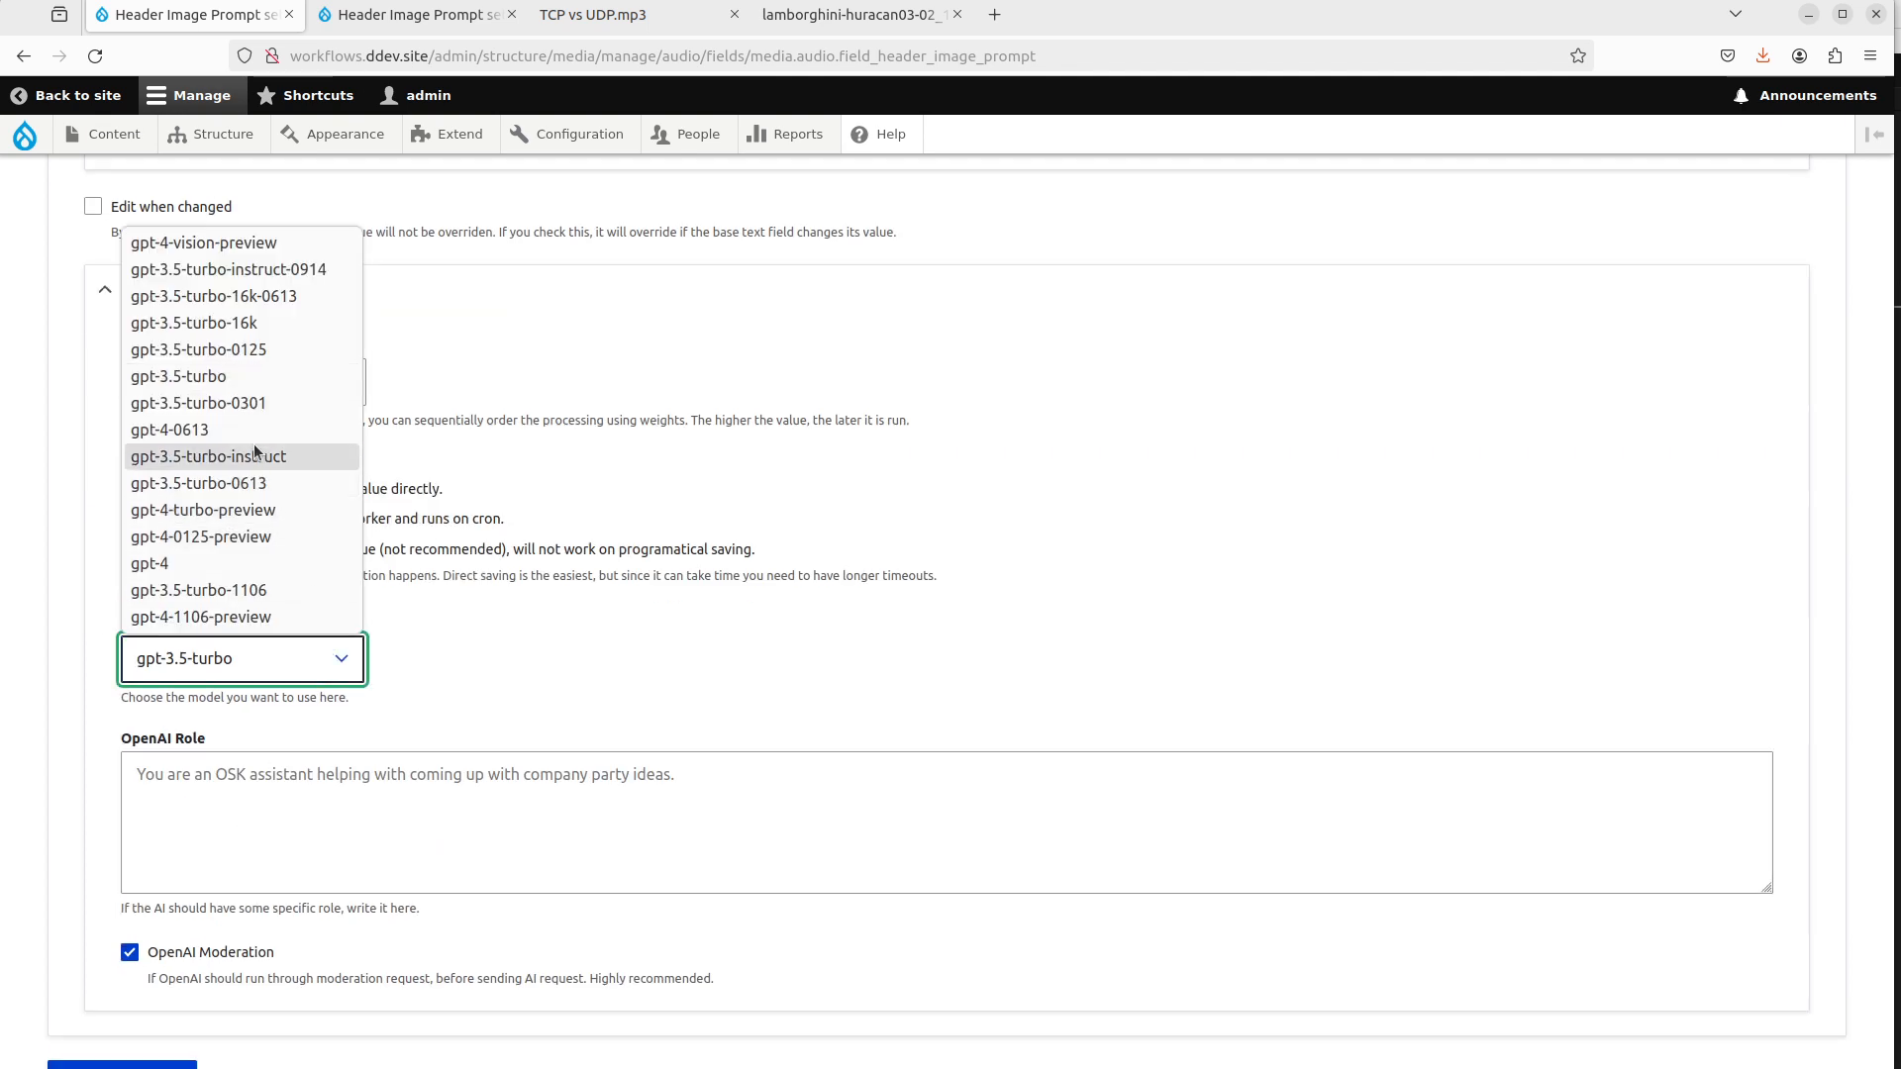
{"action": "left_click", "coordinate": [260, 510]}
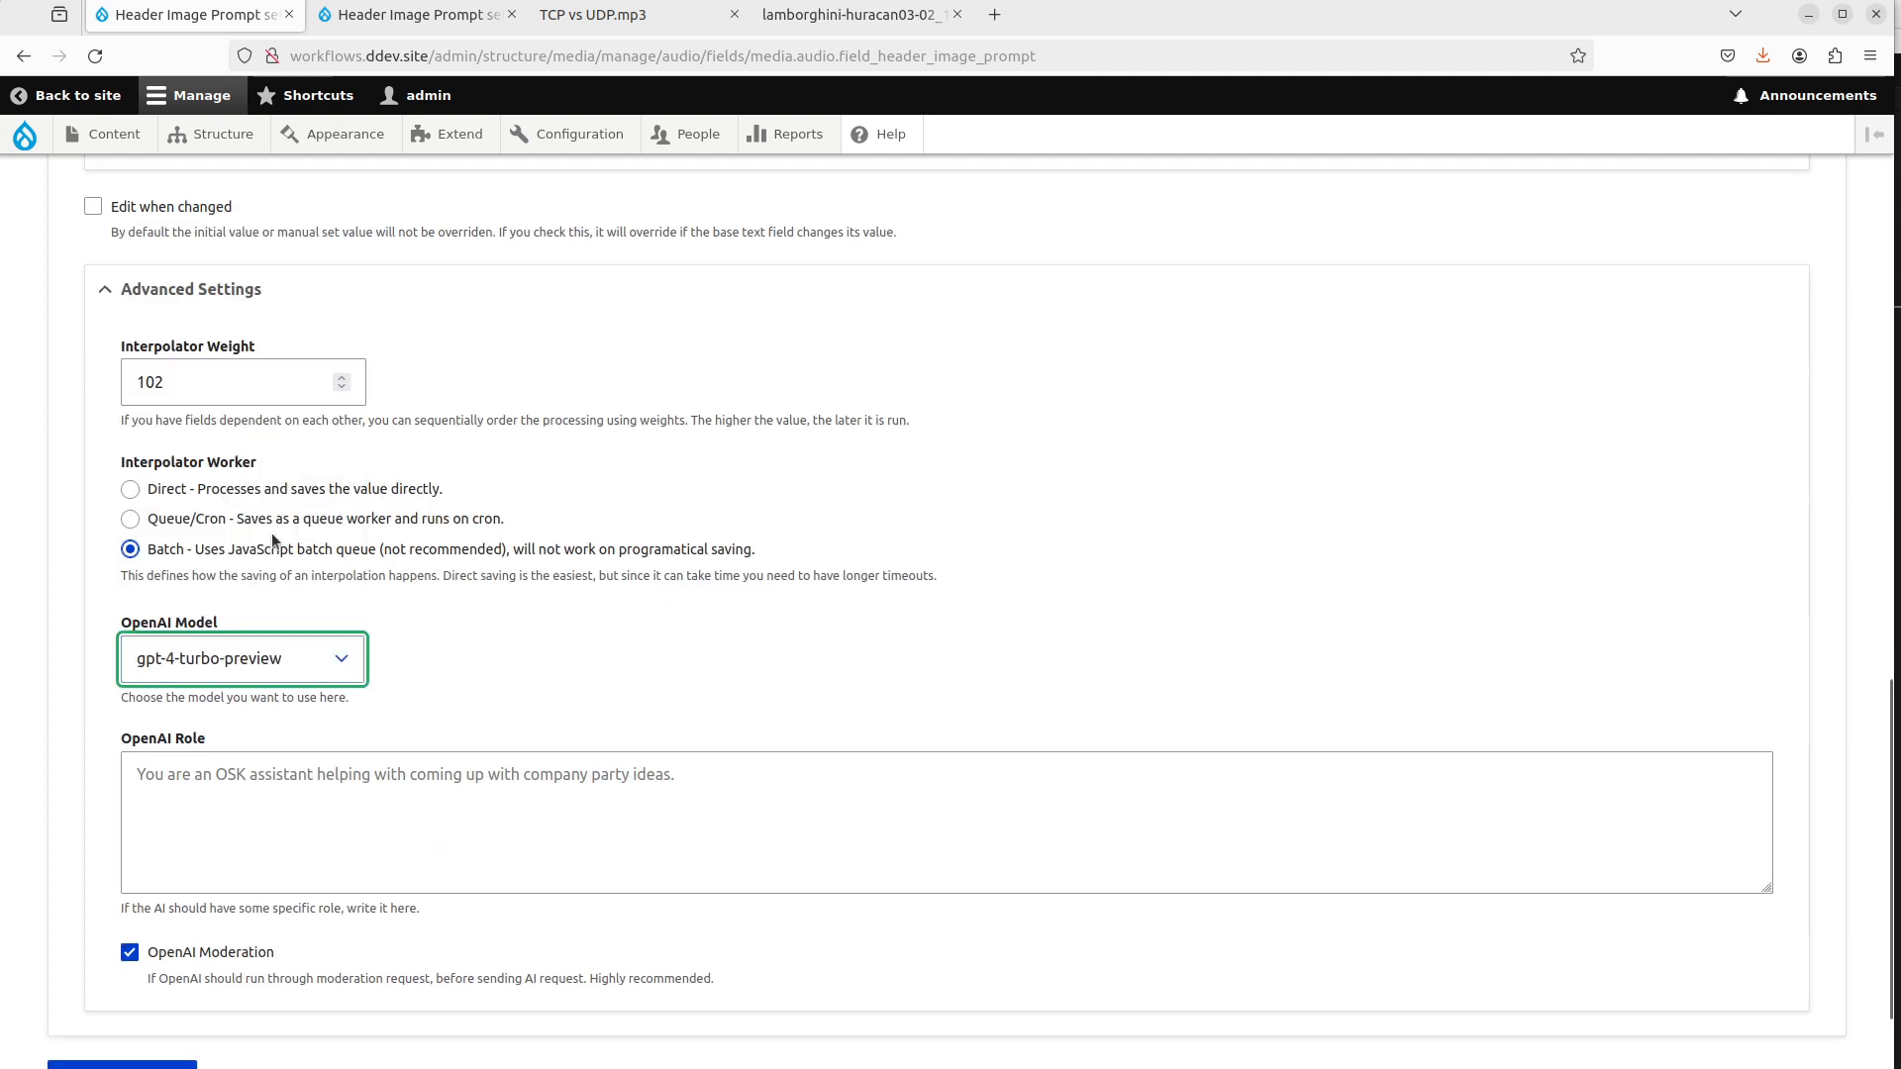
{"action": "scroll", "coordinate": [276, 539], "scroll_direction": "down", "scroll_amount": 2}
{"action": "left_click", "coordinate": [140, 951]}
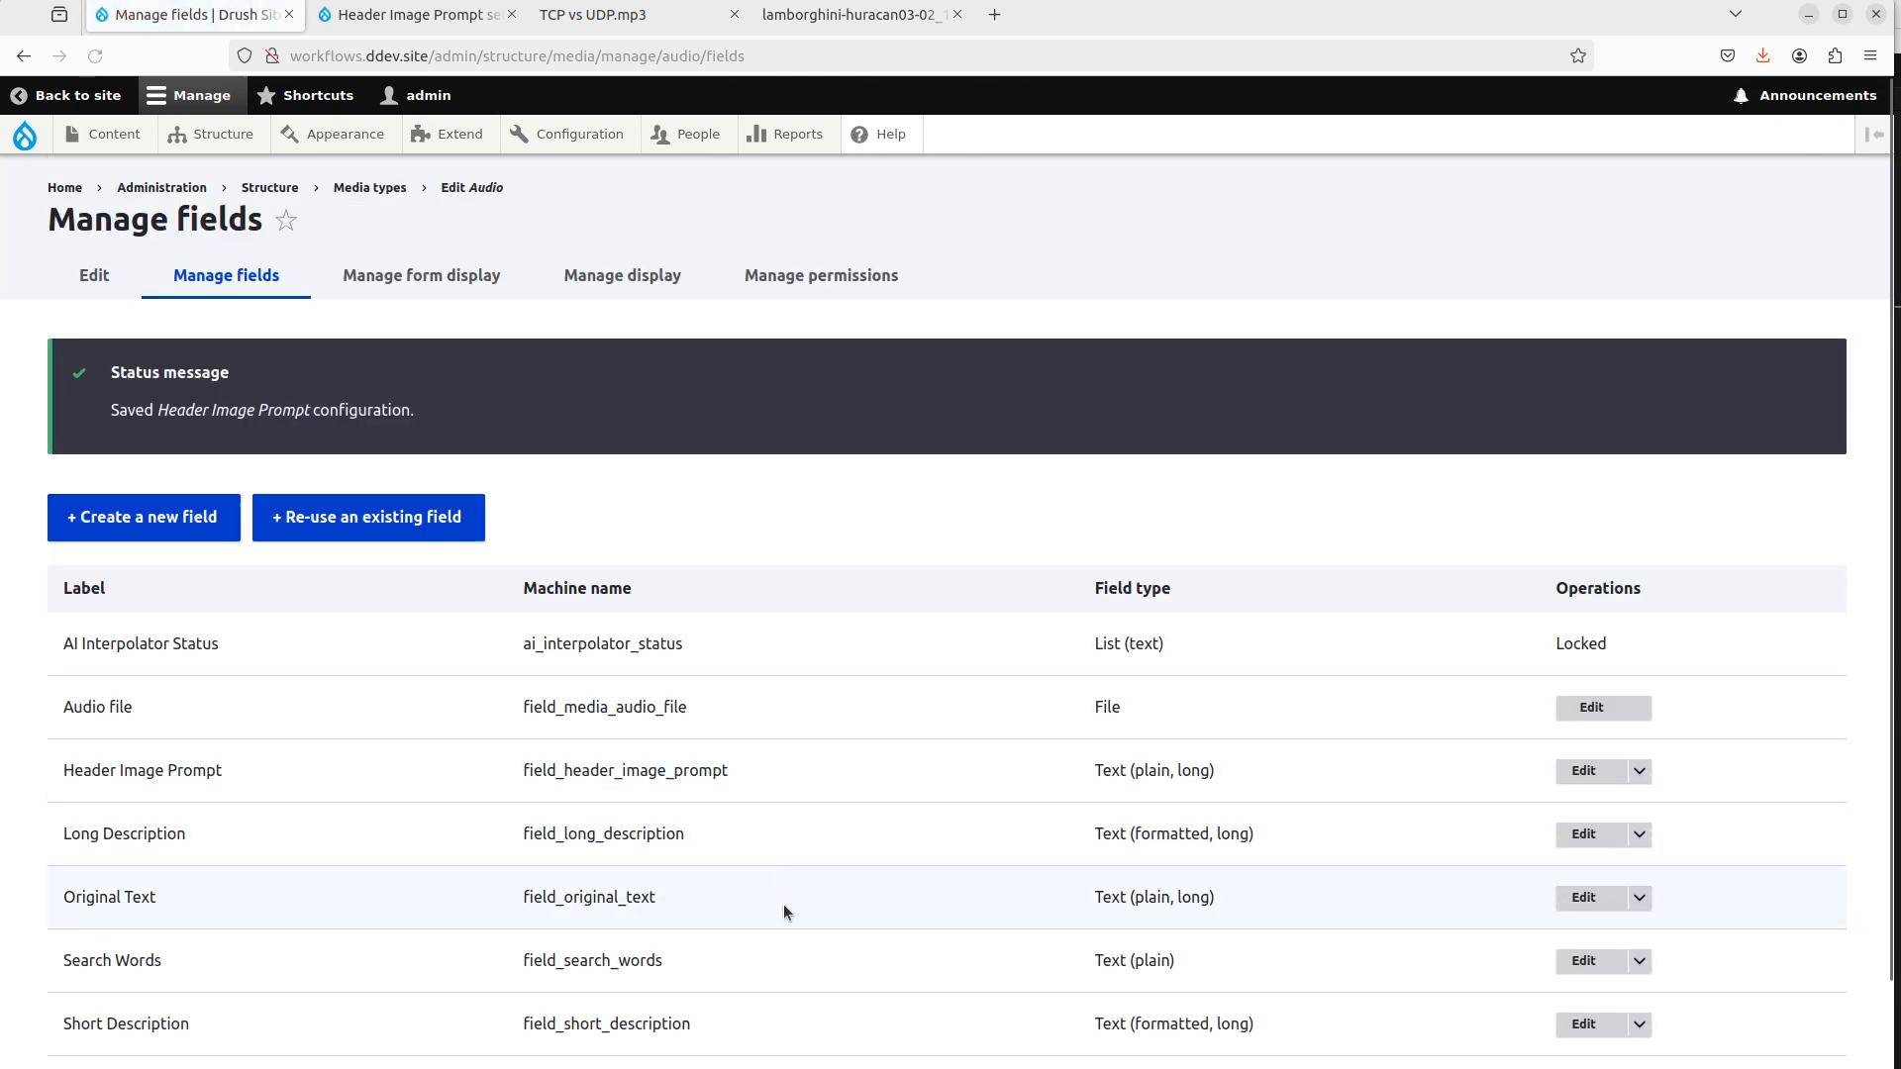
{"action": "scroll", "coordinate": [594, 792], "scroll_direction": "down", "scroll_amount": 1}
{"action": "left_click", "coordinate": [198, 425]}
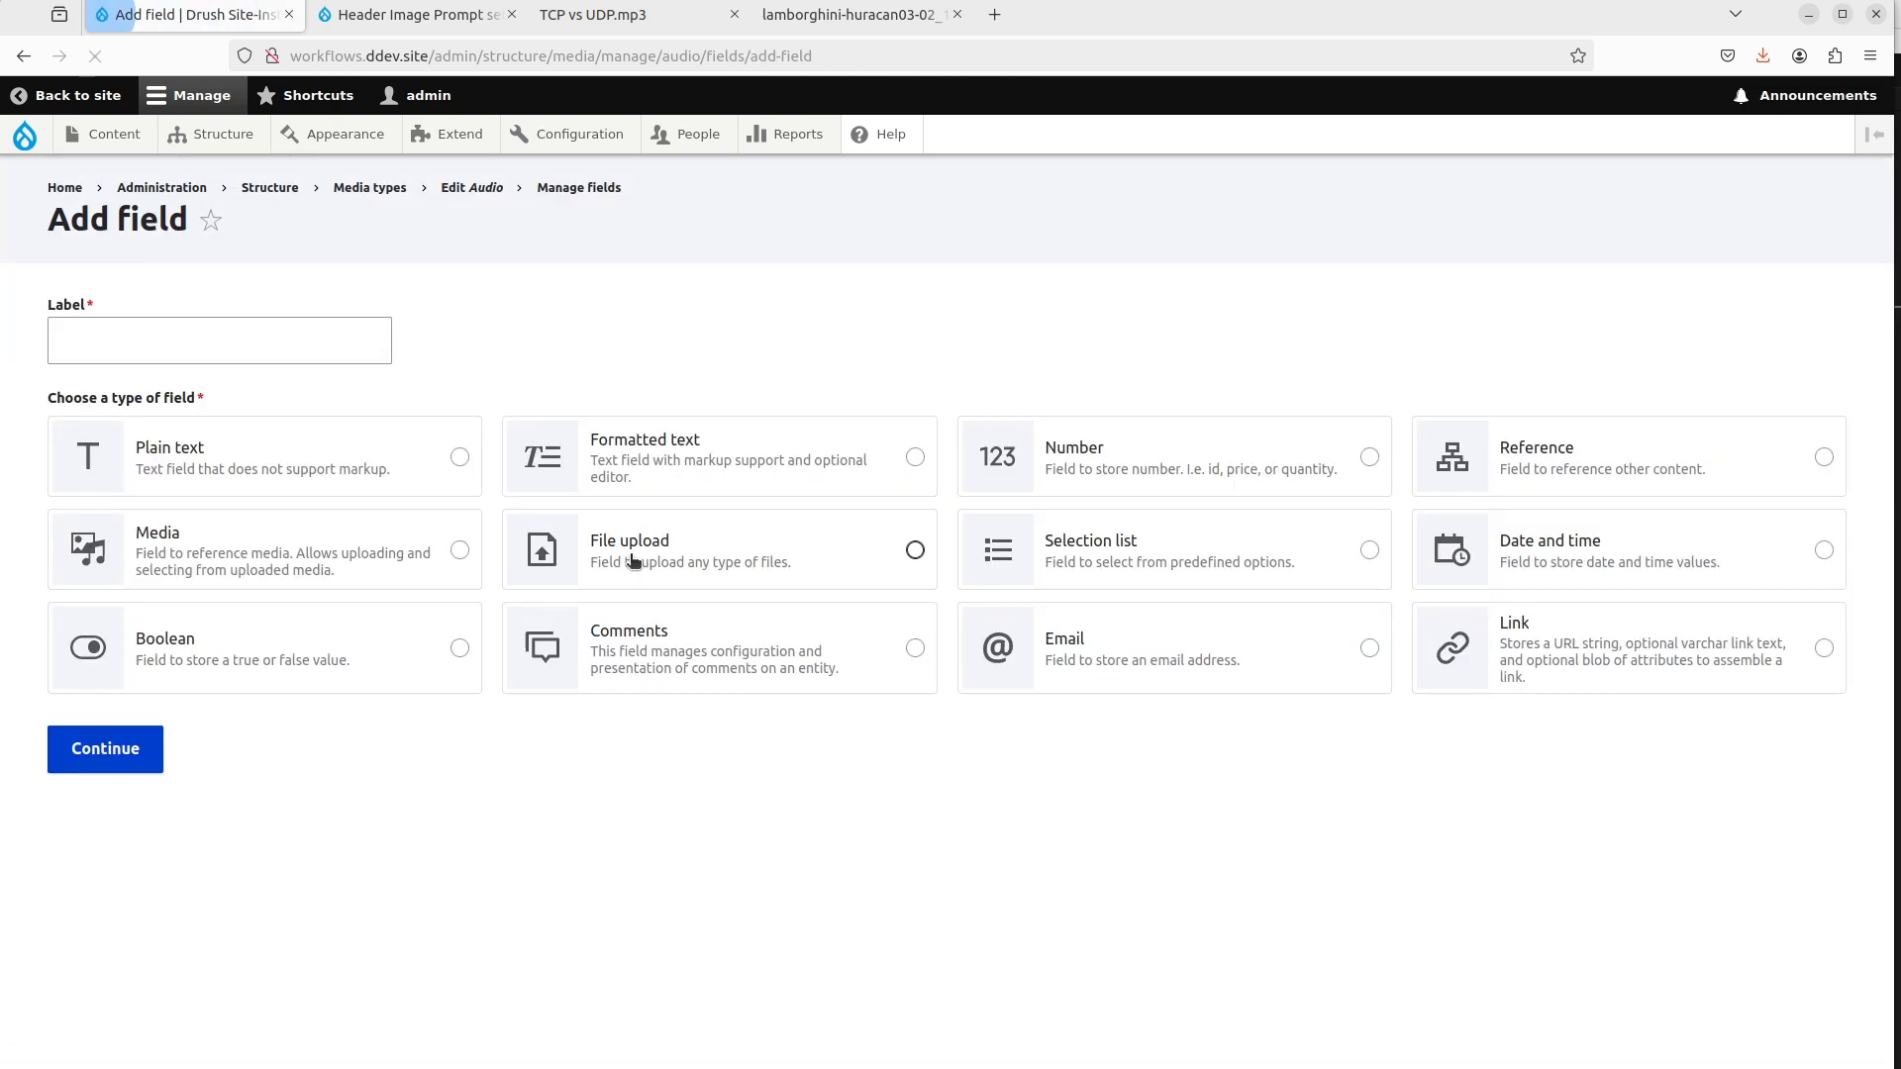
{"action": "key", "text": "alt+Left"}
Re-use field_preview_image on the Audio media type and enable AI Interpolator with the OpenAI DALL-E rule.
{"action": "left_click", "coordinate": [426, 426]}
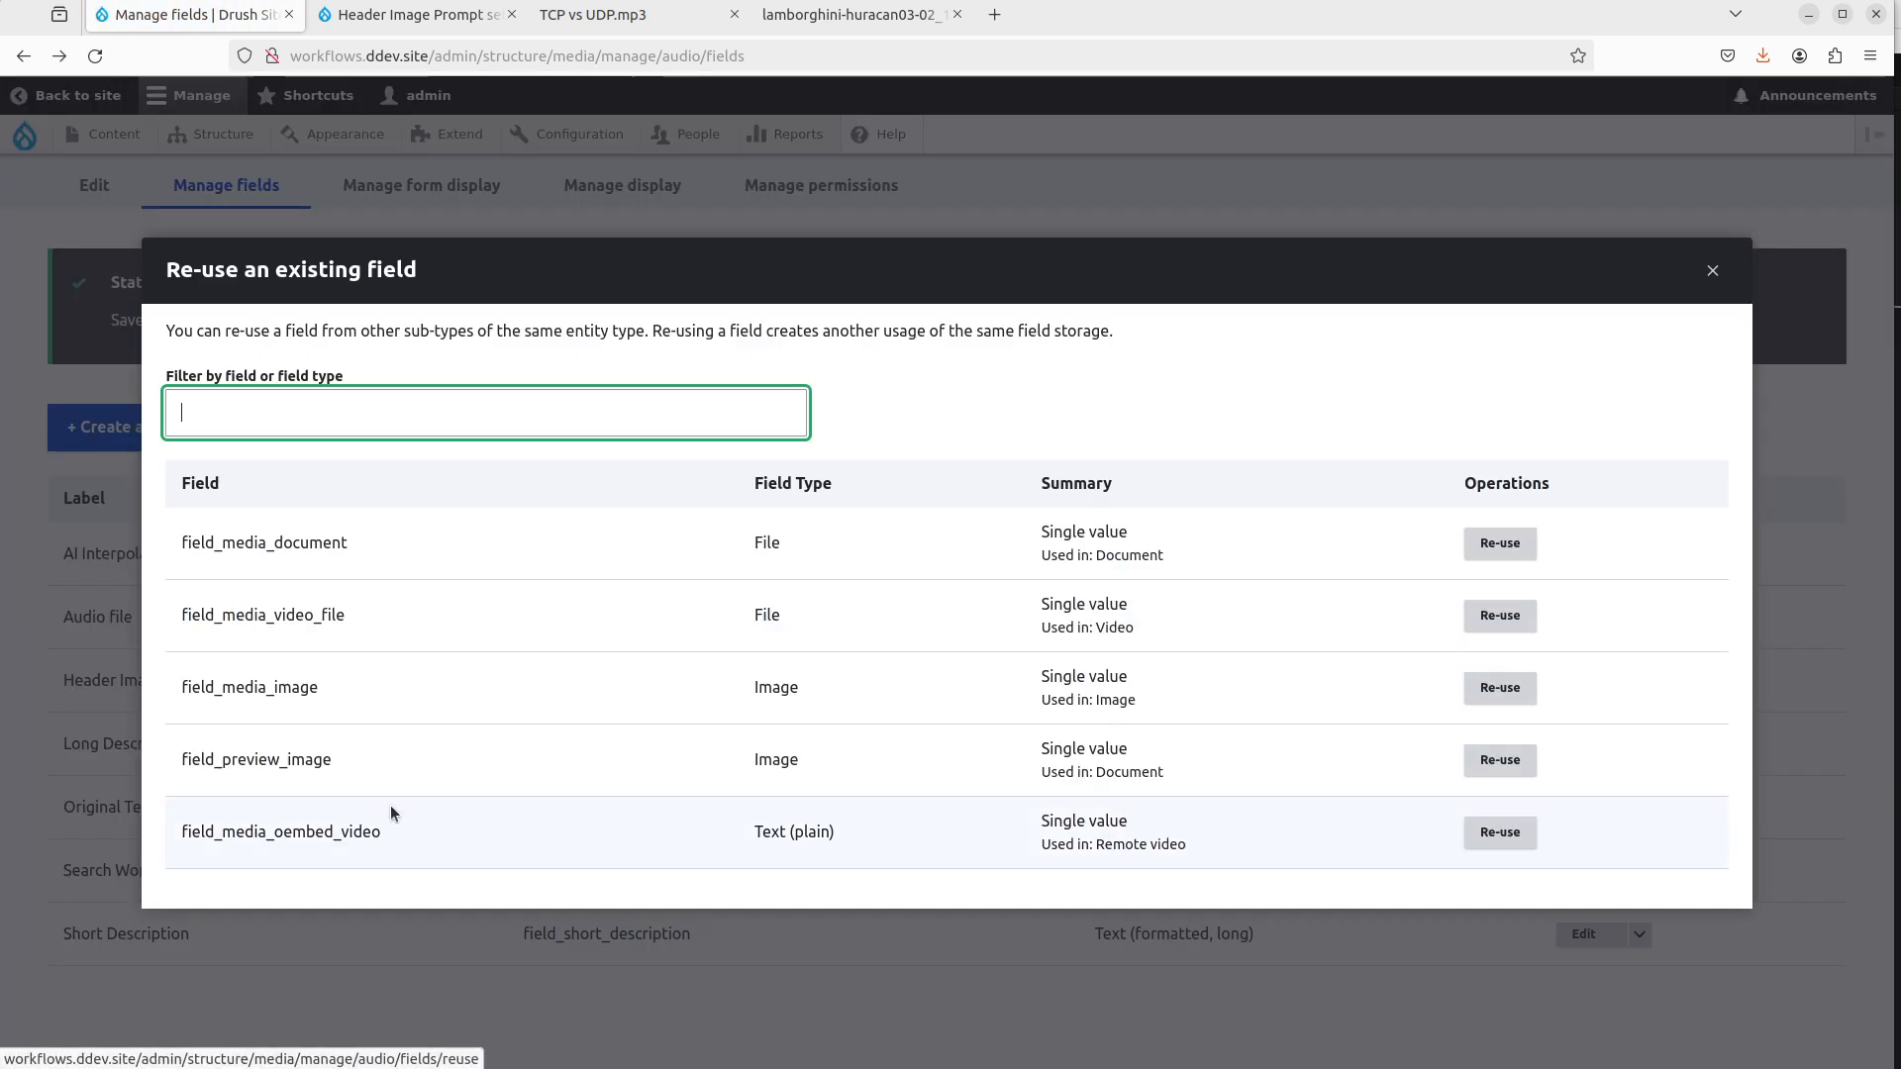
{"action": "left_click", "coordinate": [1533, 763]}
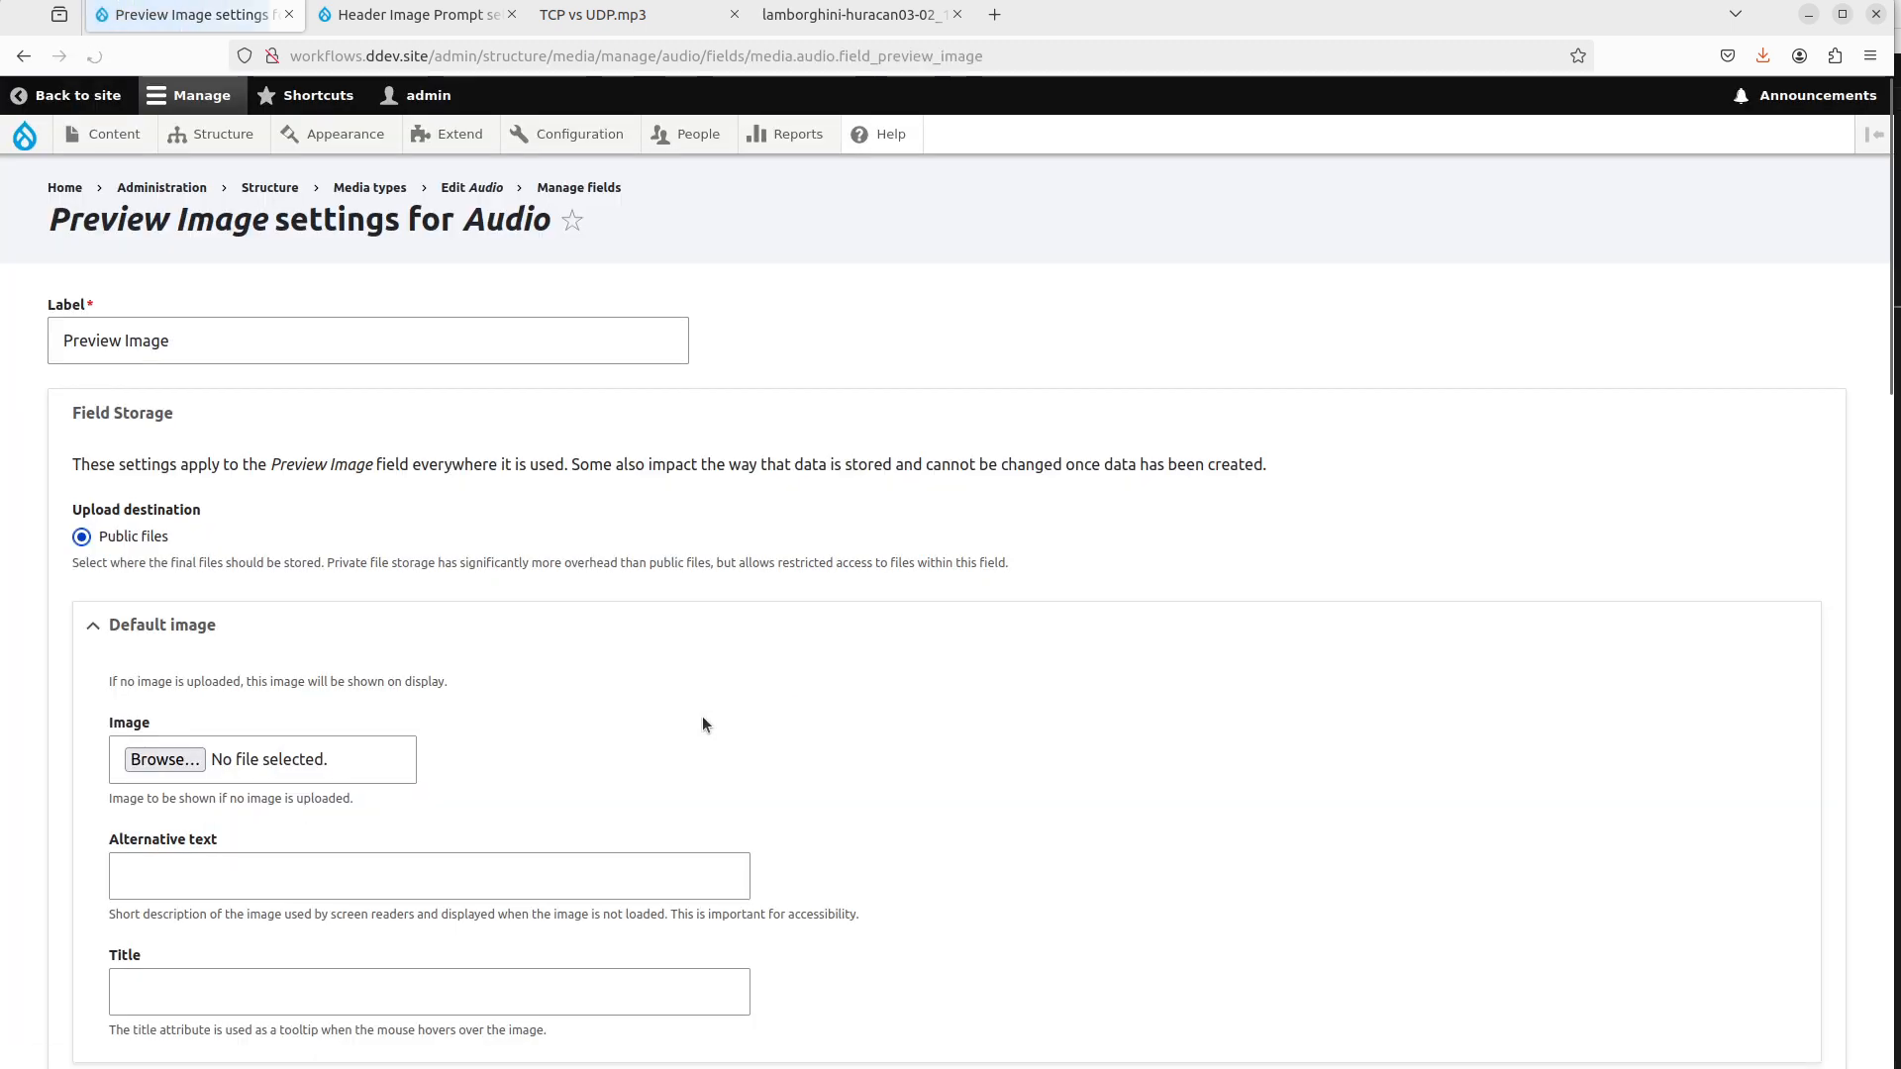
{"action": "scroll", "coordinate": [703, 716], "scroll_direction": "down", "scroll_amount": 5}
{"action": "scroll", "coordinate": [703, 716], "scroll_direction": "down", "scroll_amount": 15}
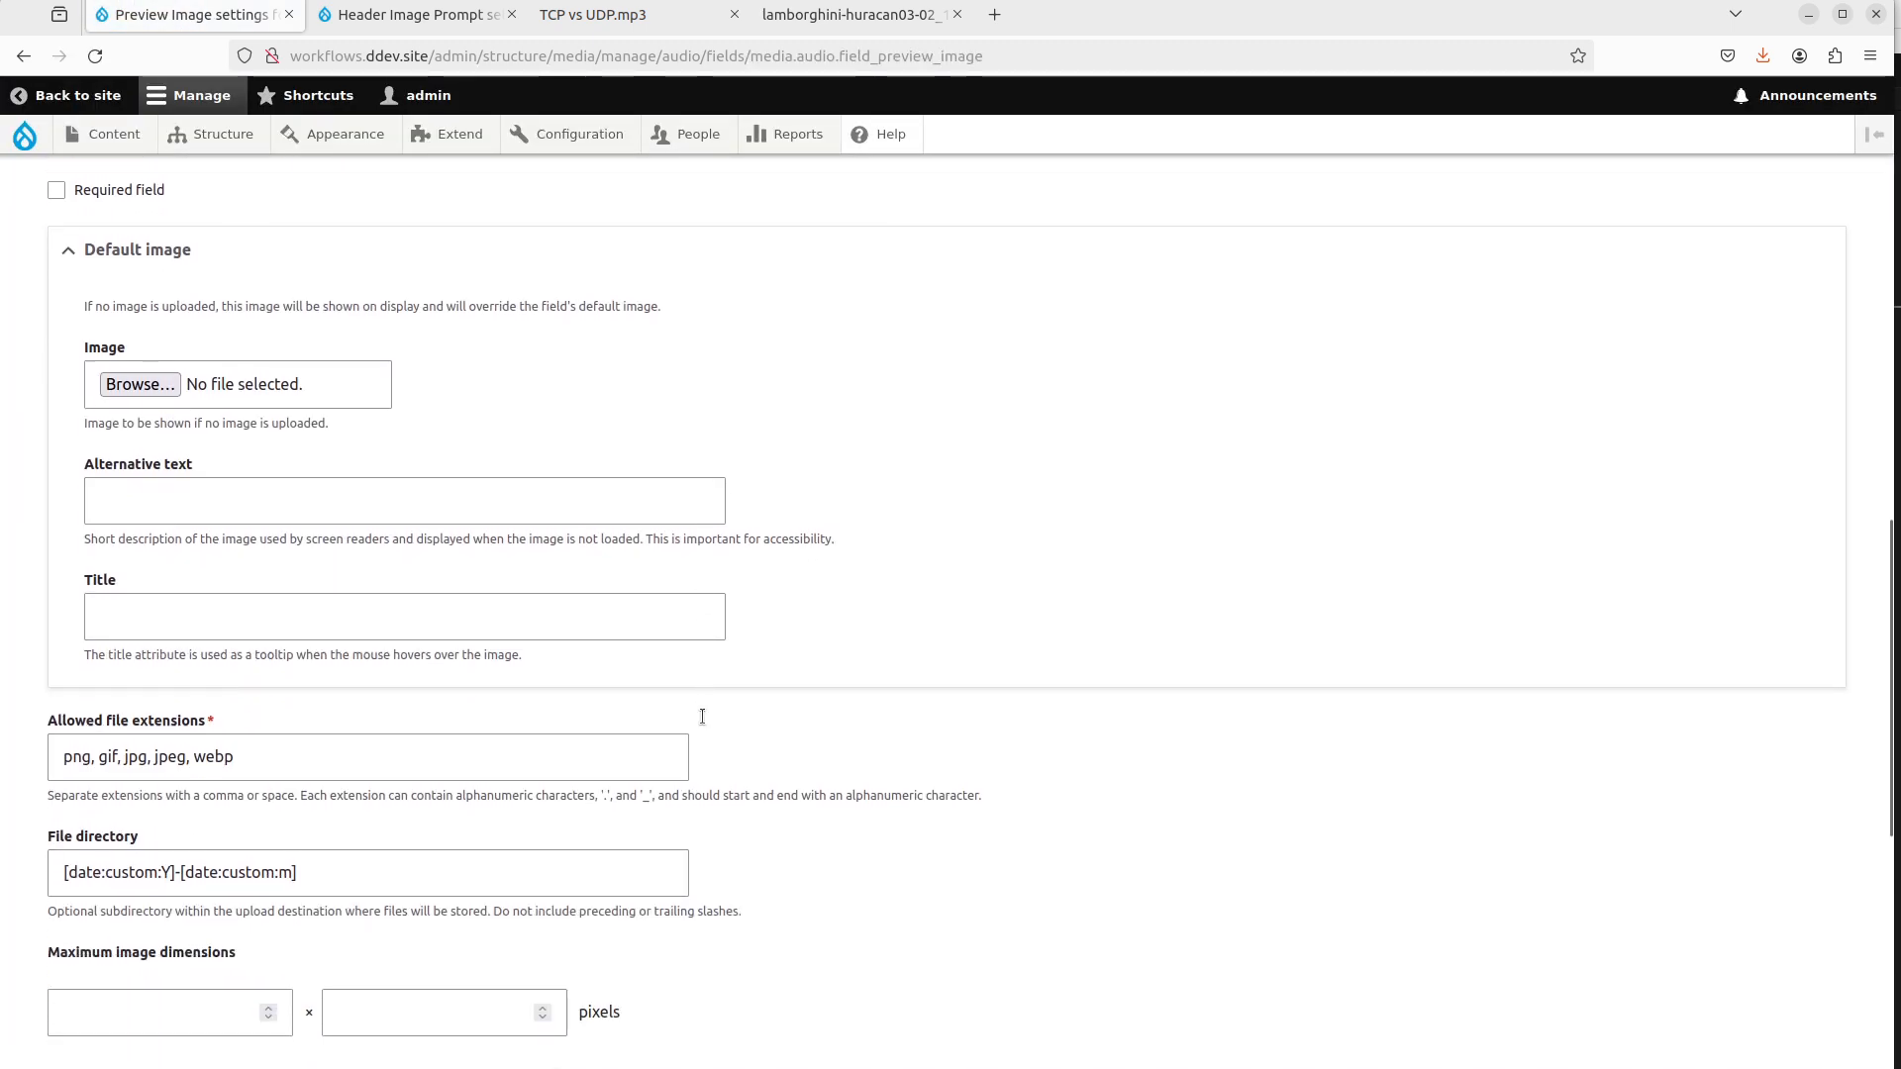
{"action": "left_click", "coordinate": [203, 864]}
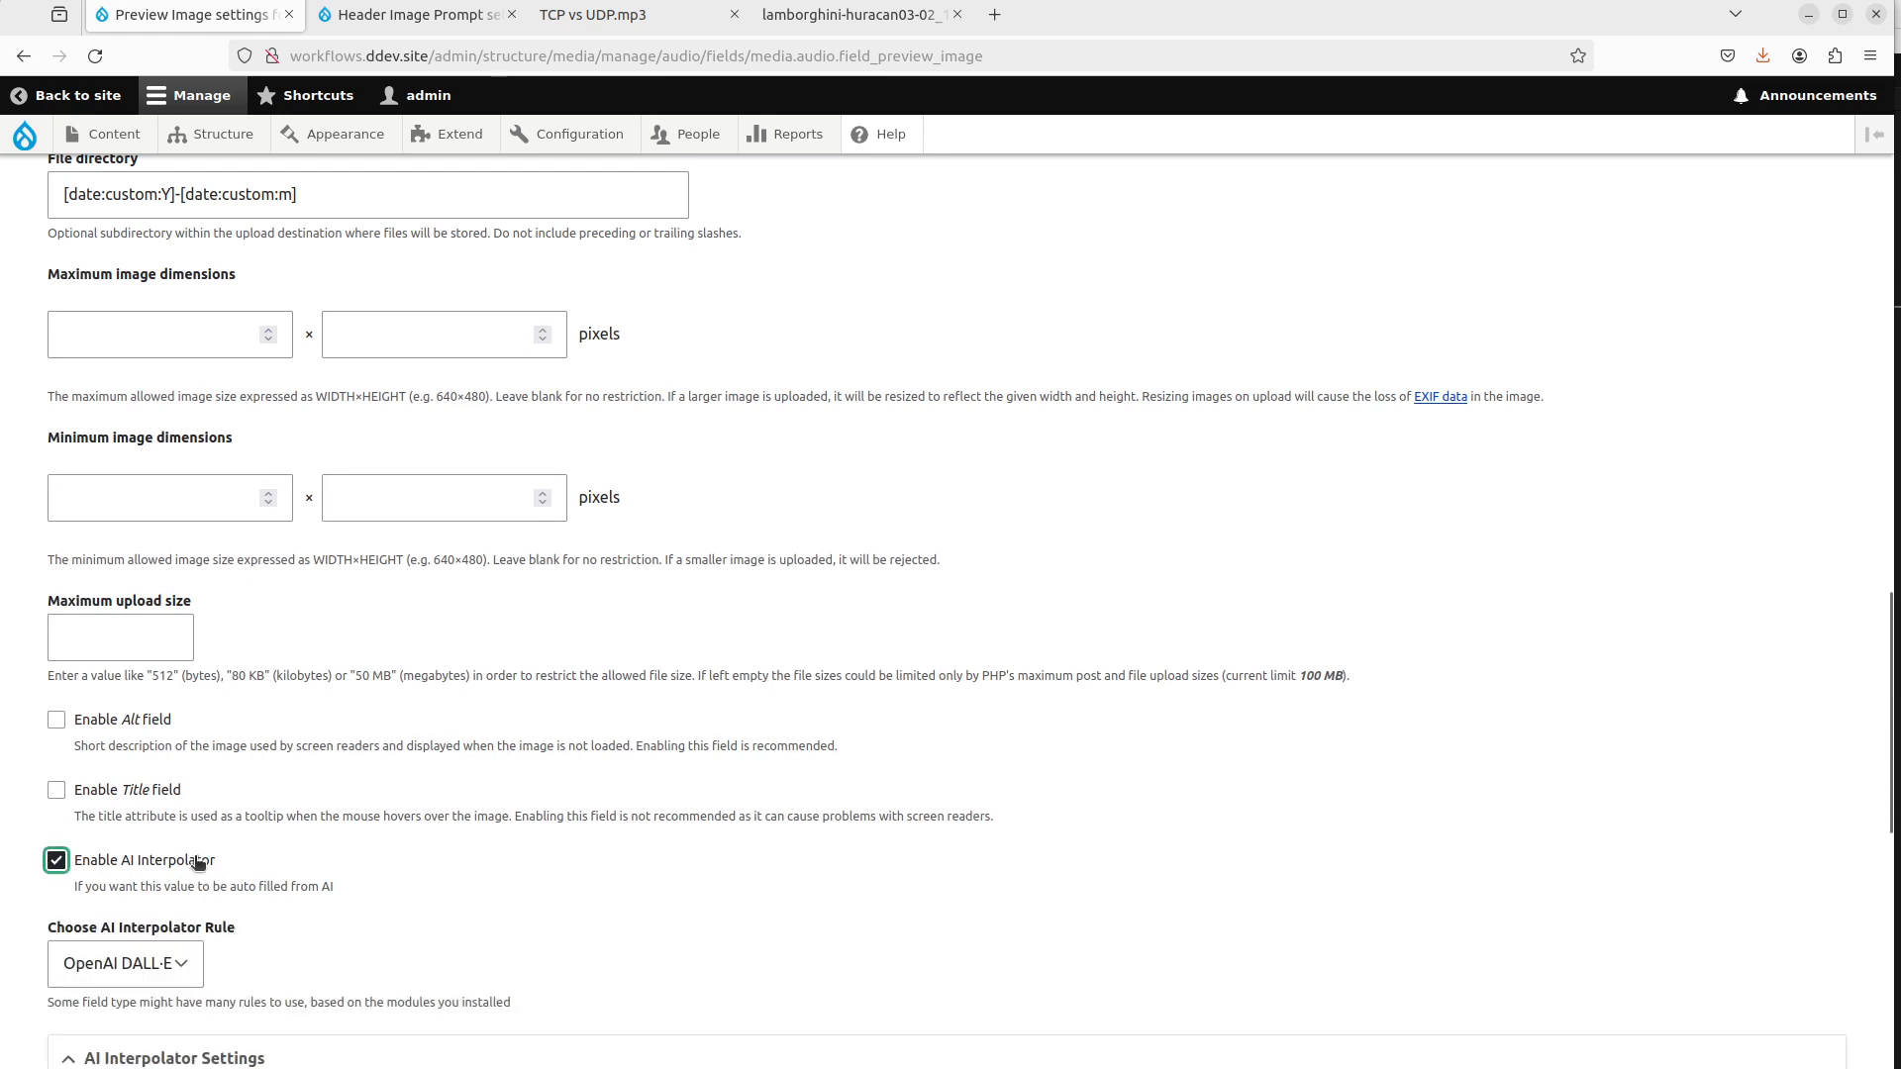
{"action": "scroll", "coordinate": [281, 624], "scroll_direction": "down", "scroll_amount": 3}
{"action": "left_click", "coordinate": [153, 637]}
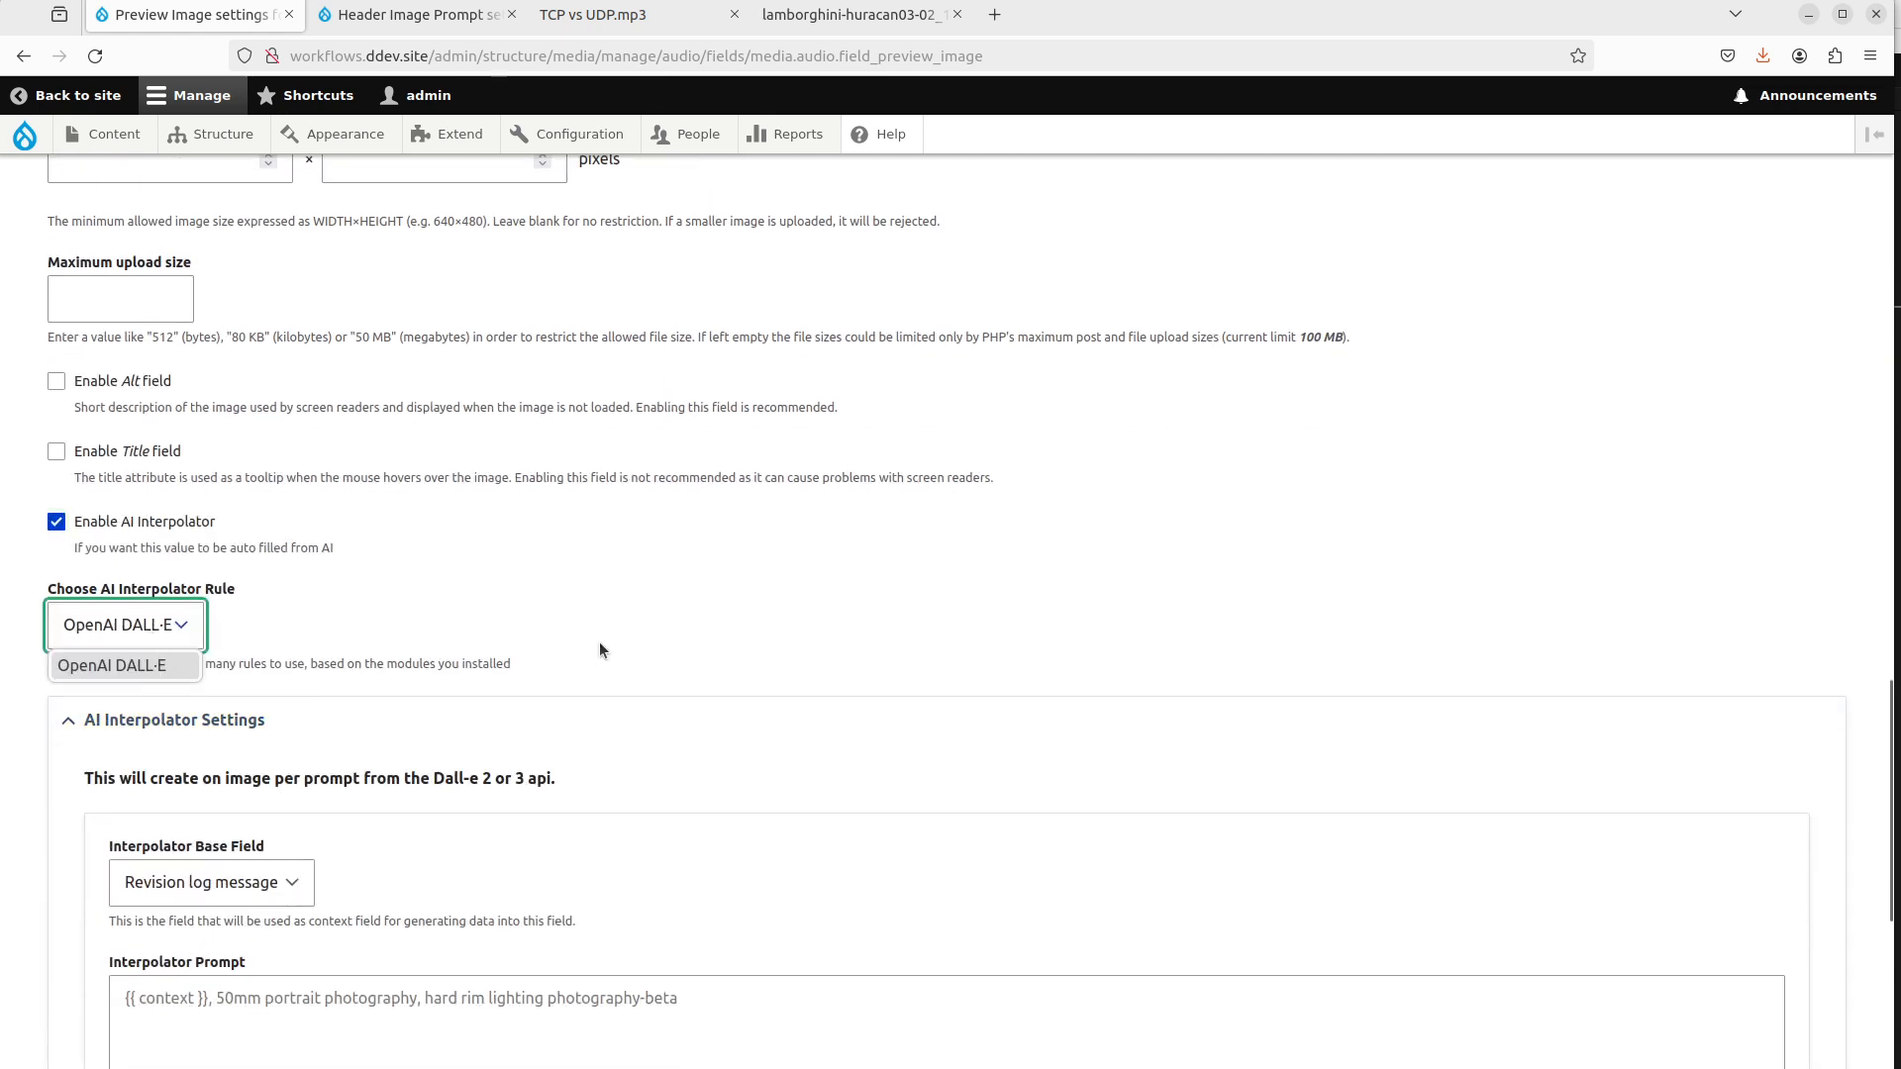
Choose Header Image Prompt as Preview Image's interpolator base field and enter {{ context }} as the interpolator prompt.
{"action": "scroll", "coordinate": [600, 649], "scroll_direction": "down", "scroll_amount": 3}
{"action": "left_click", "coordinate": [221, 533]}
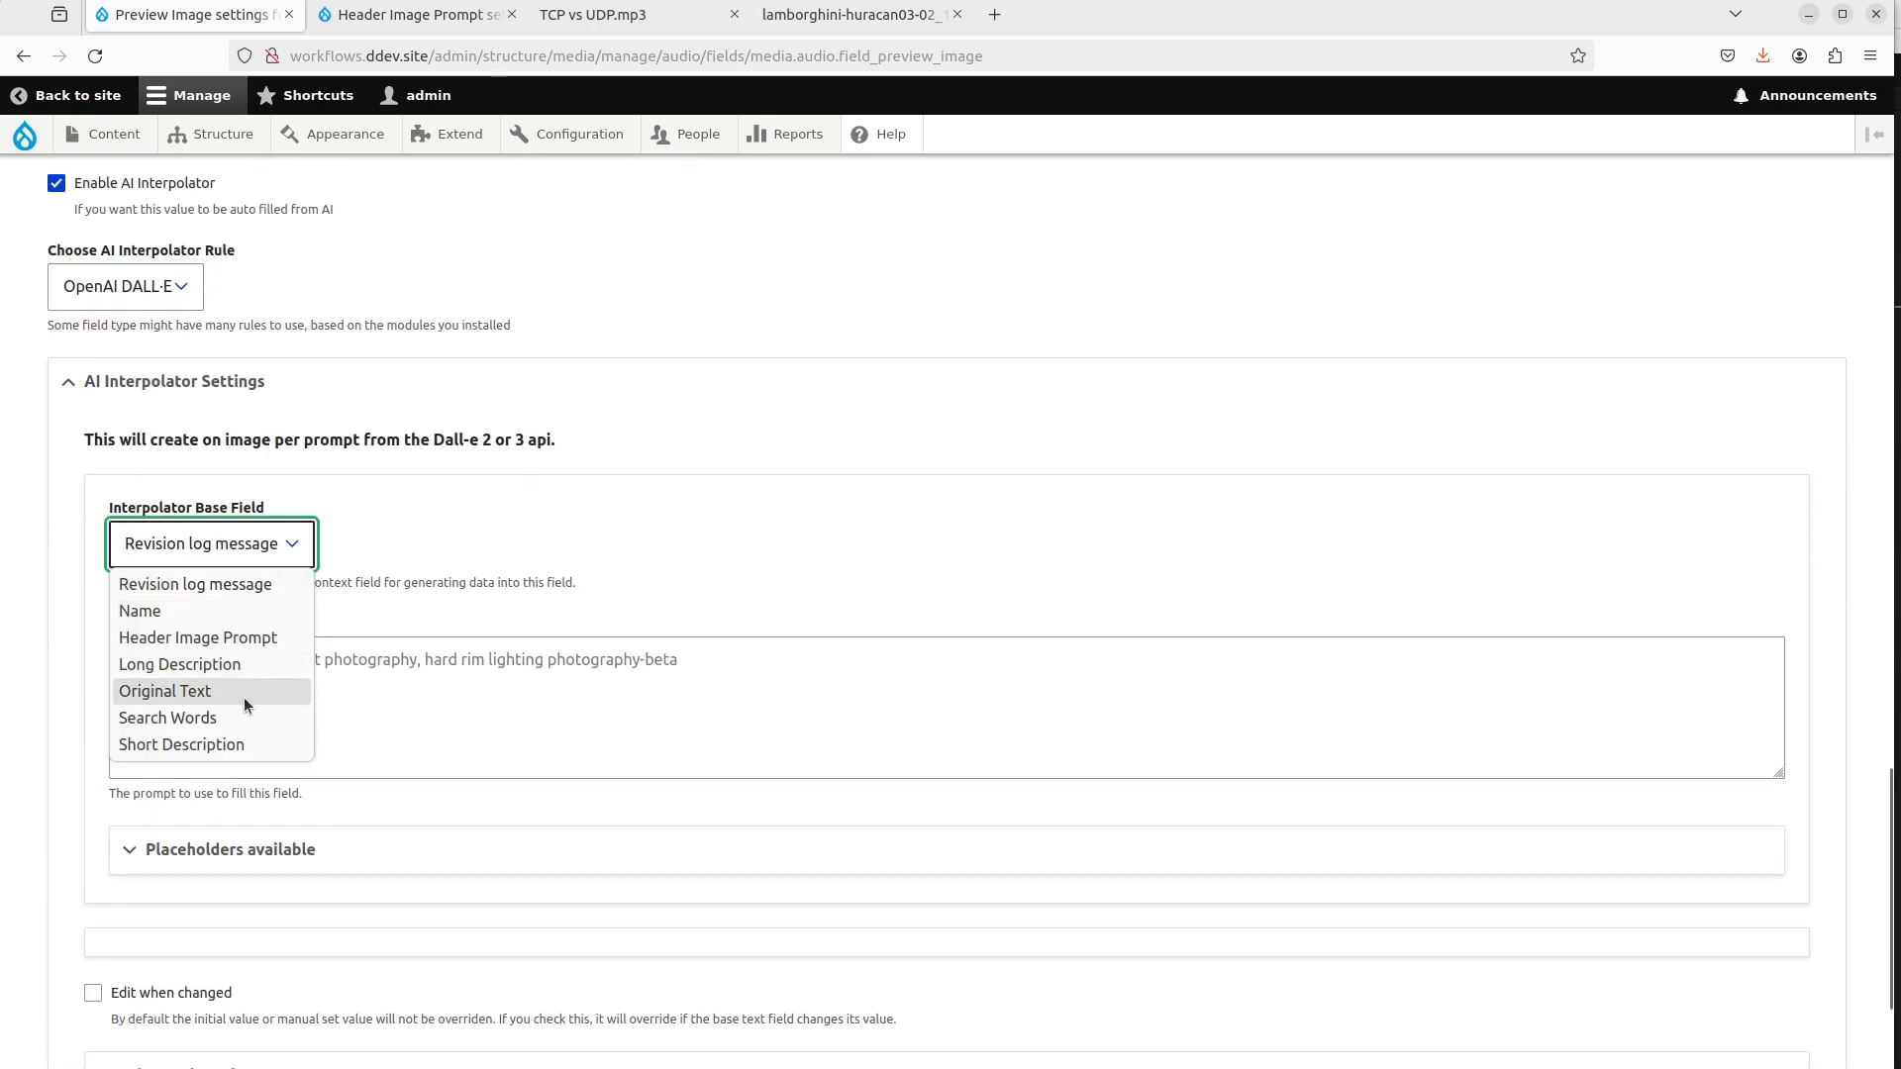
{"action": "left_click", "coordinate": [229, 637]}
{"action": "left_click", "coordinate": [660, 700]}
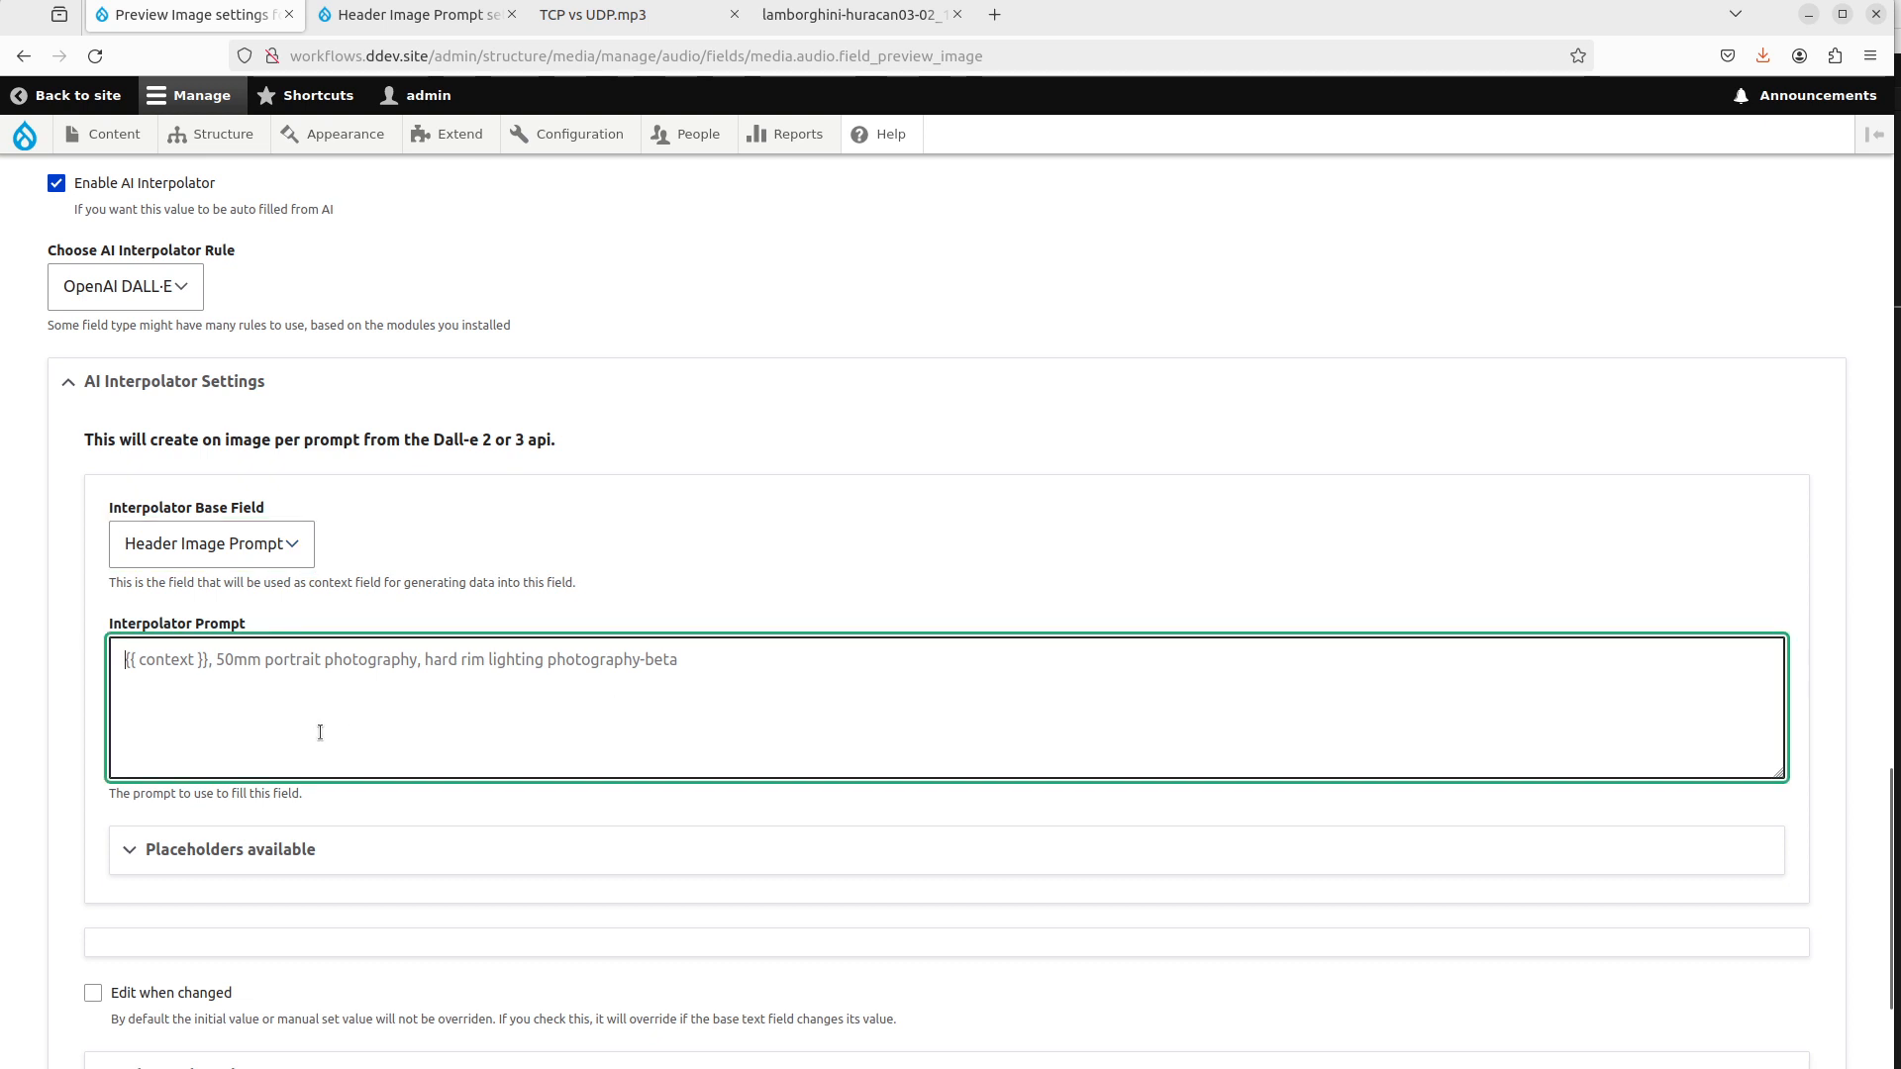
{"action": "type", "text": "{{ context"}
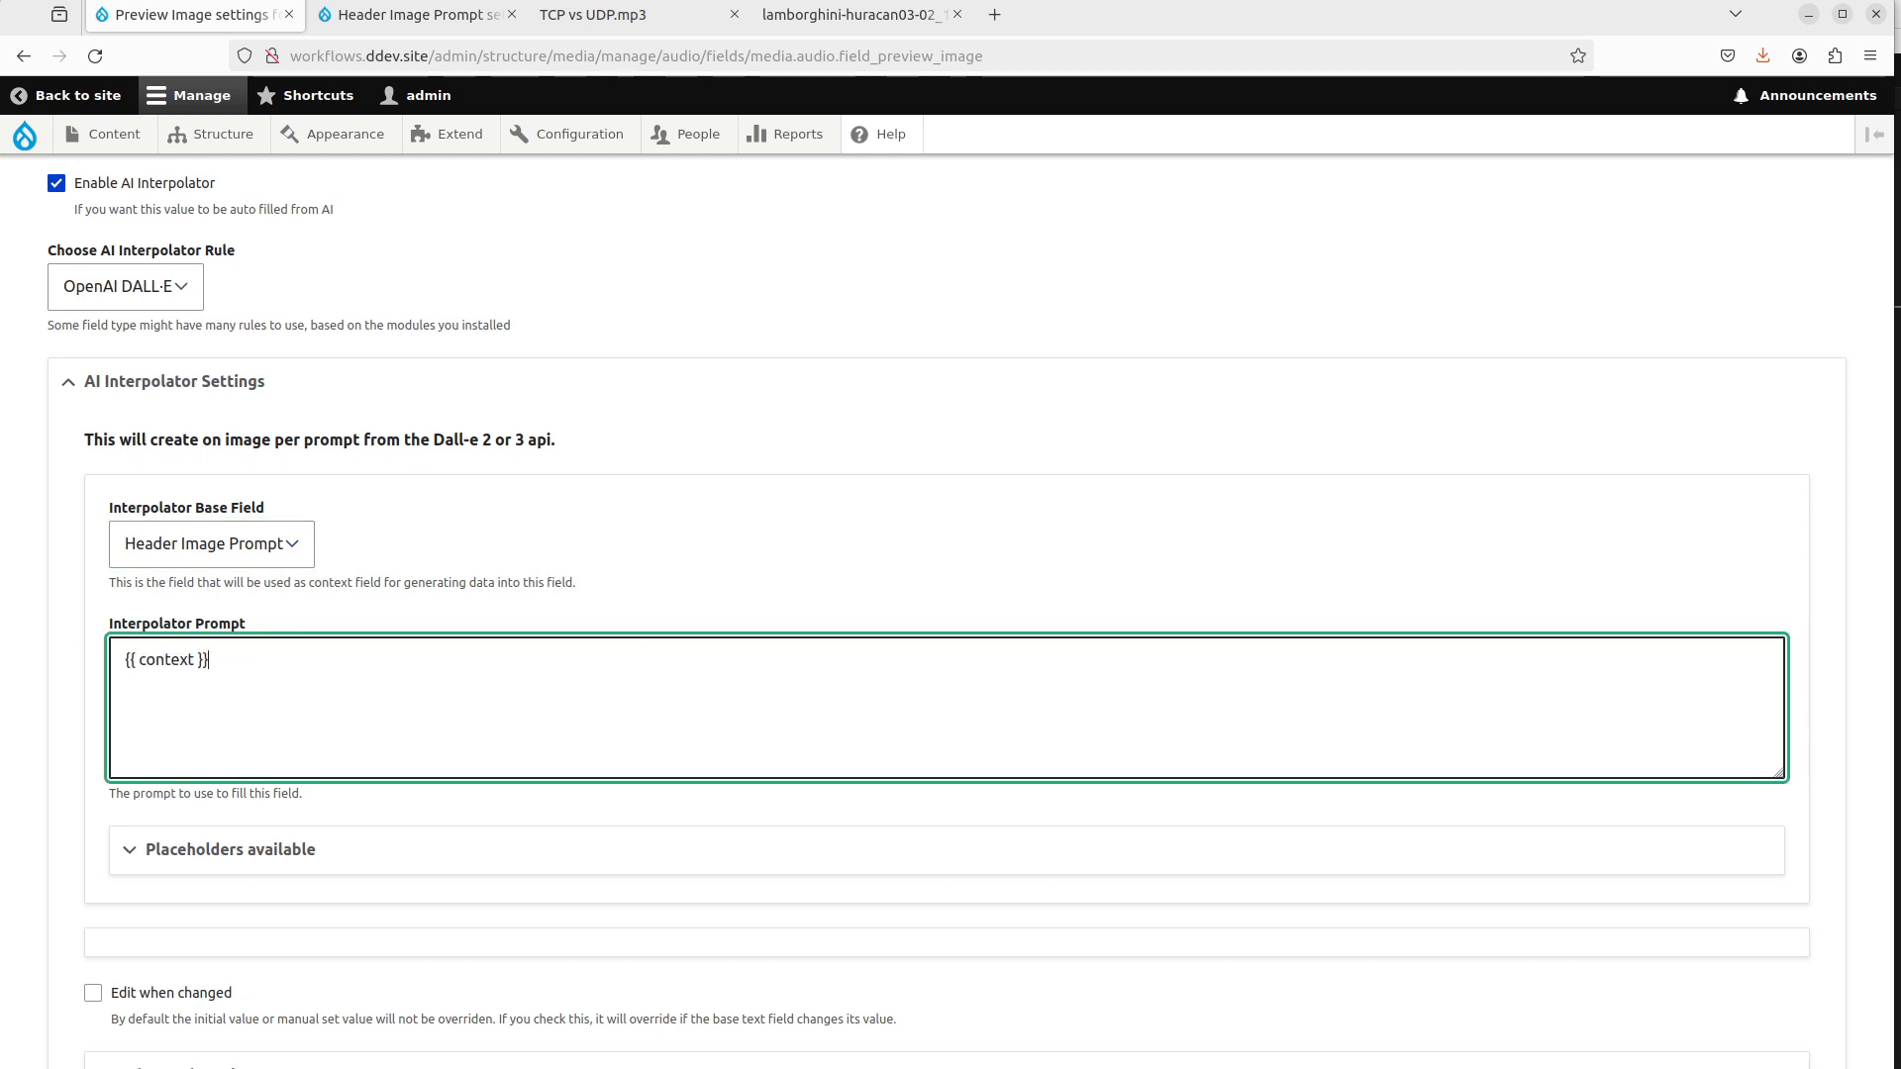
In the advanced settings for Preview Image, set the interpolator weight to 103 and the interpolator worker to Batch.
{"action": "scroll", "coordinate": [153, 949], "scroll_direction": "down", "scroll_amount": 3}
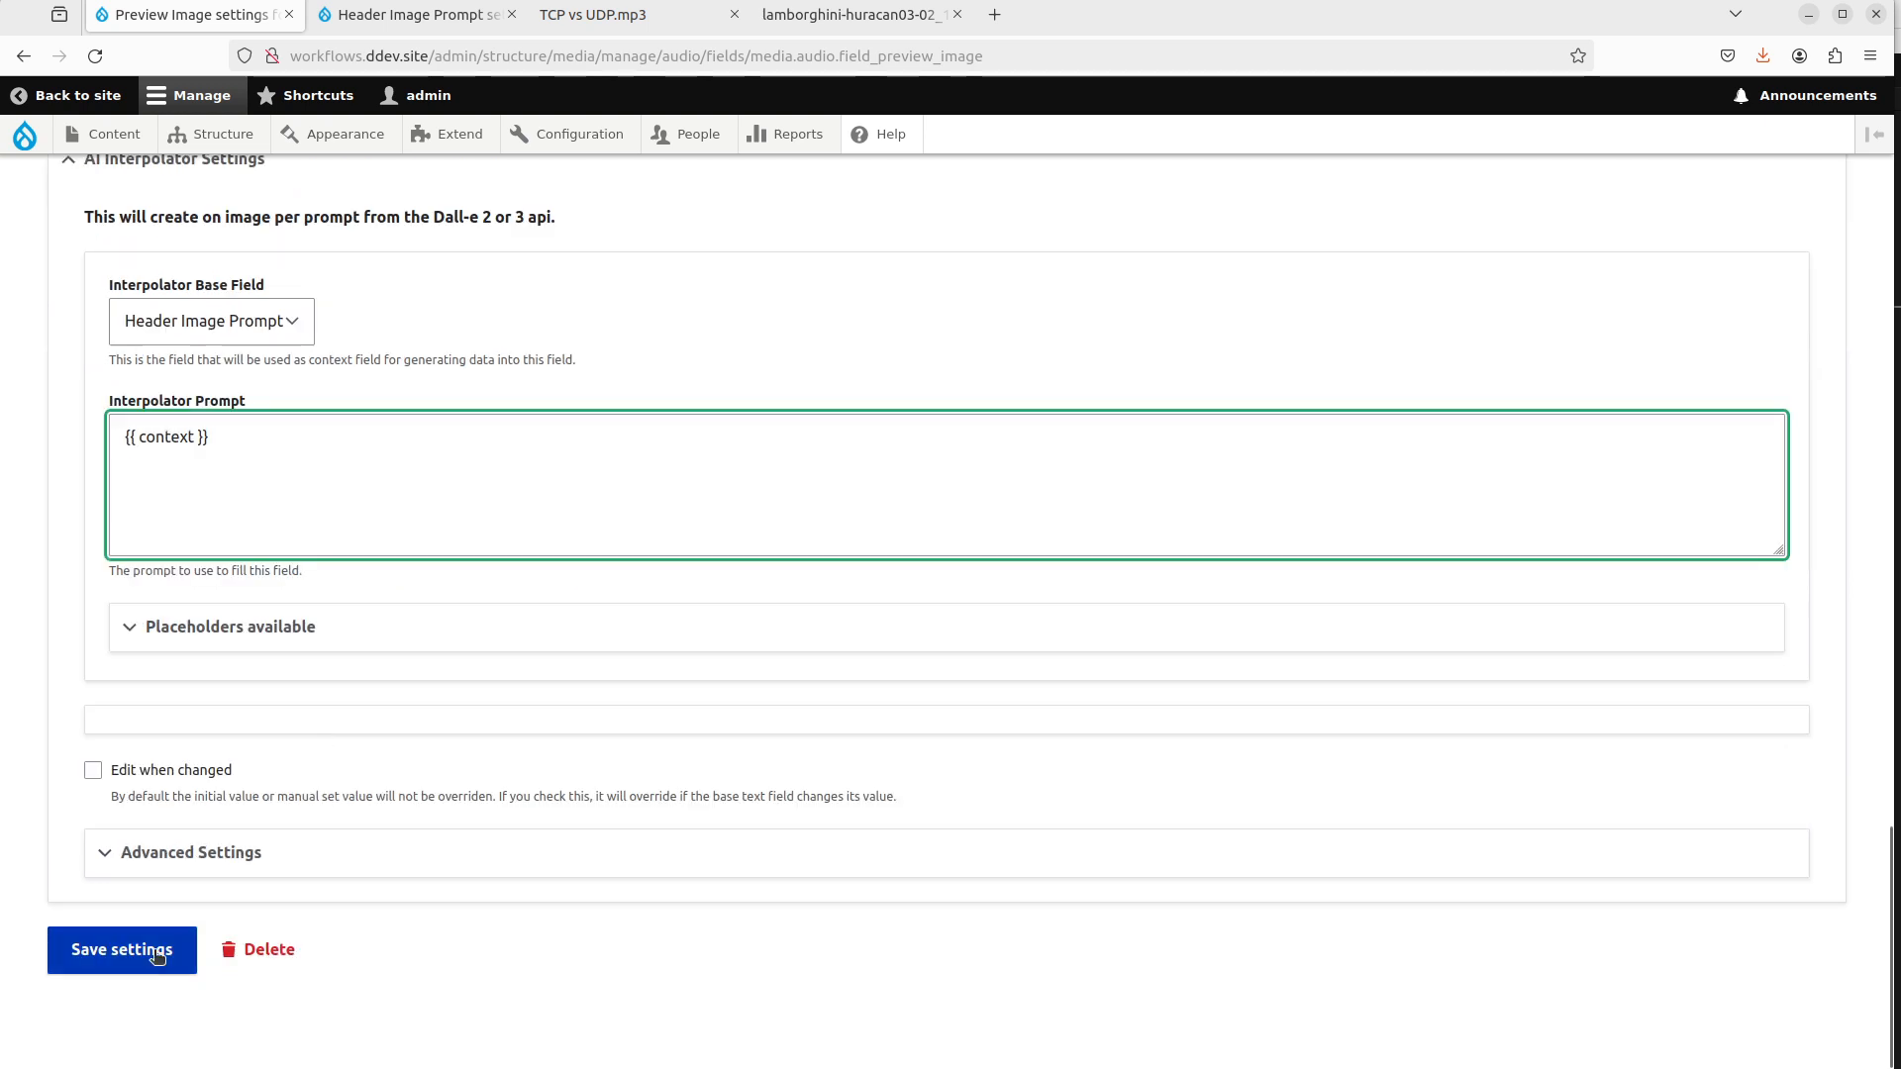
{"action": "left_click", "coordinate": [199, 734]}
{"action": "scroll", "coordinate": [256, 812], "scroll_direction": "down", "scroll_amount": 3}
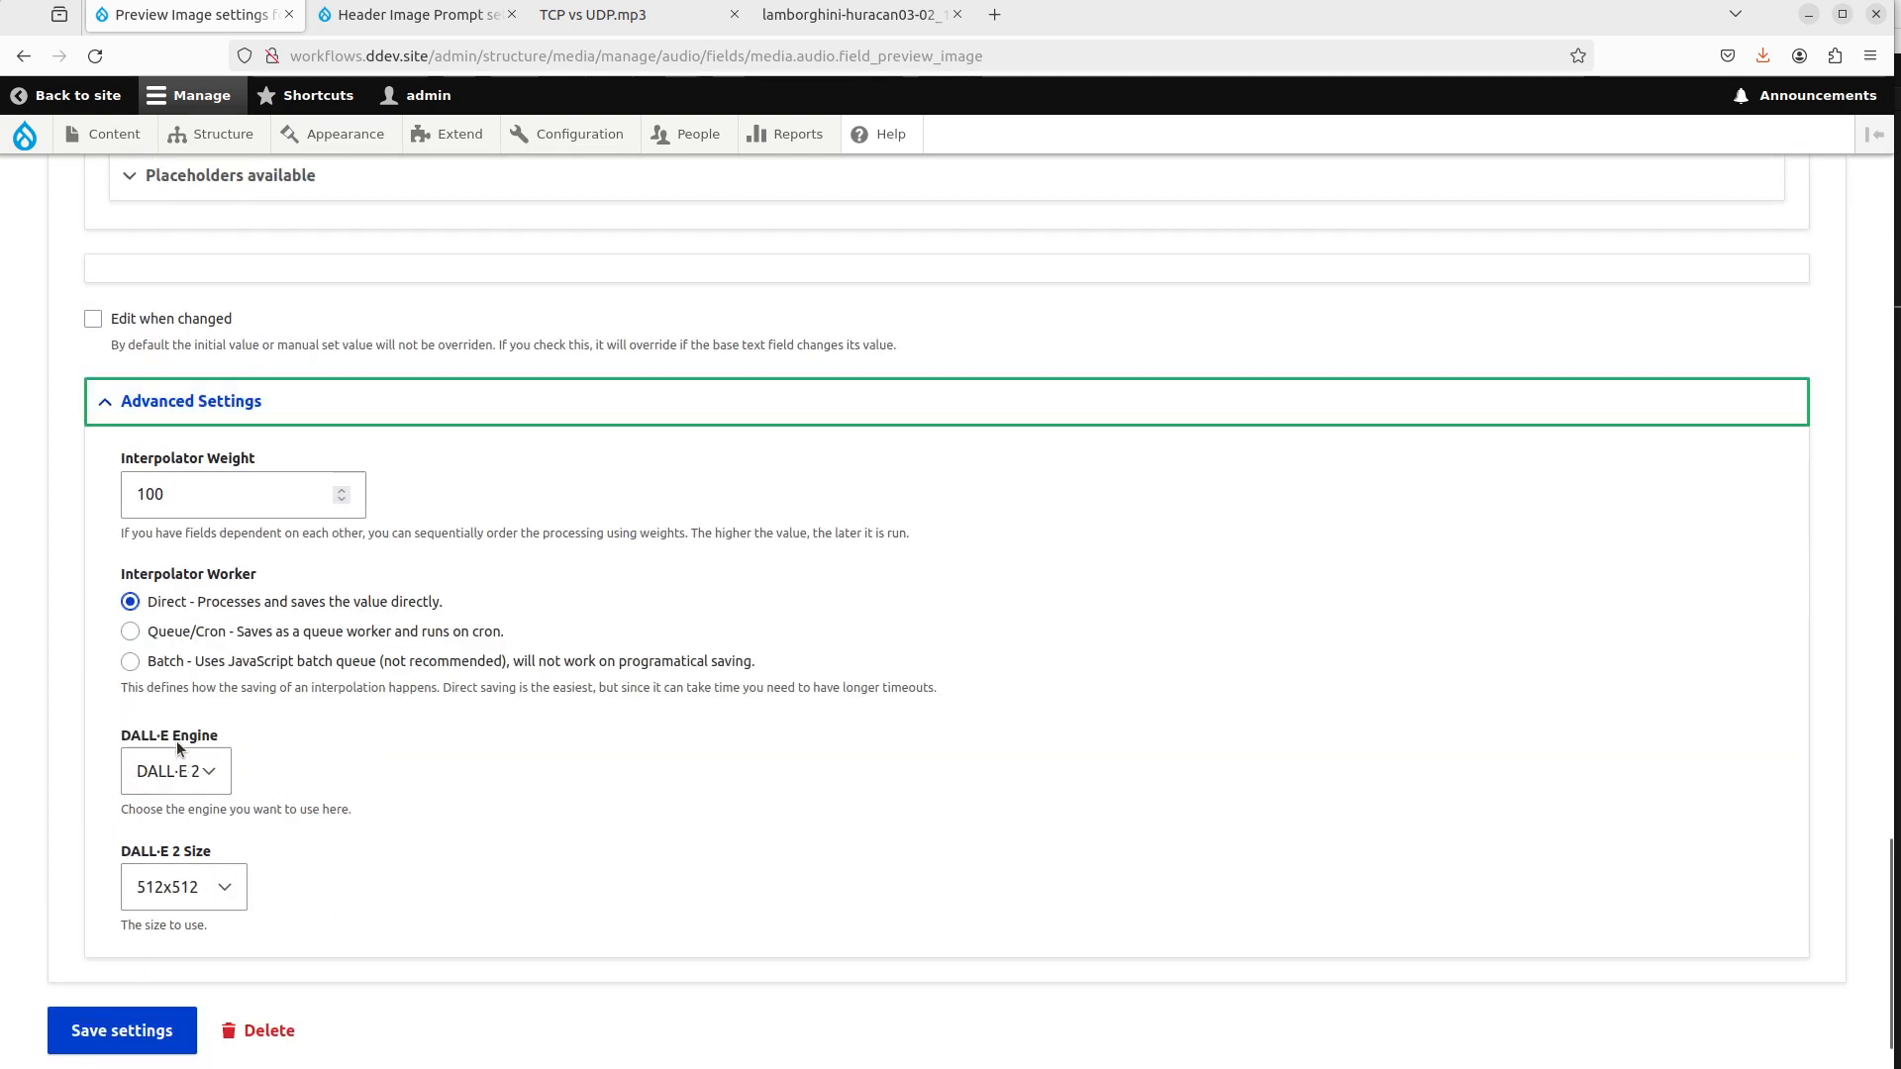
{"action": "left_click", "coordinate": [130, 662]}
{"action": "left_click_drag", "start_coordinate": [136, 493], "coordinate": [156, 486]}
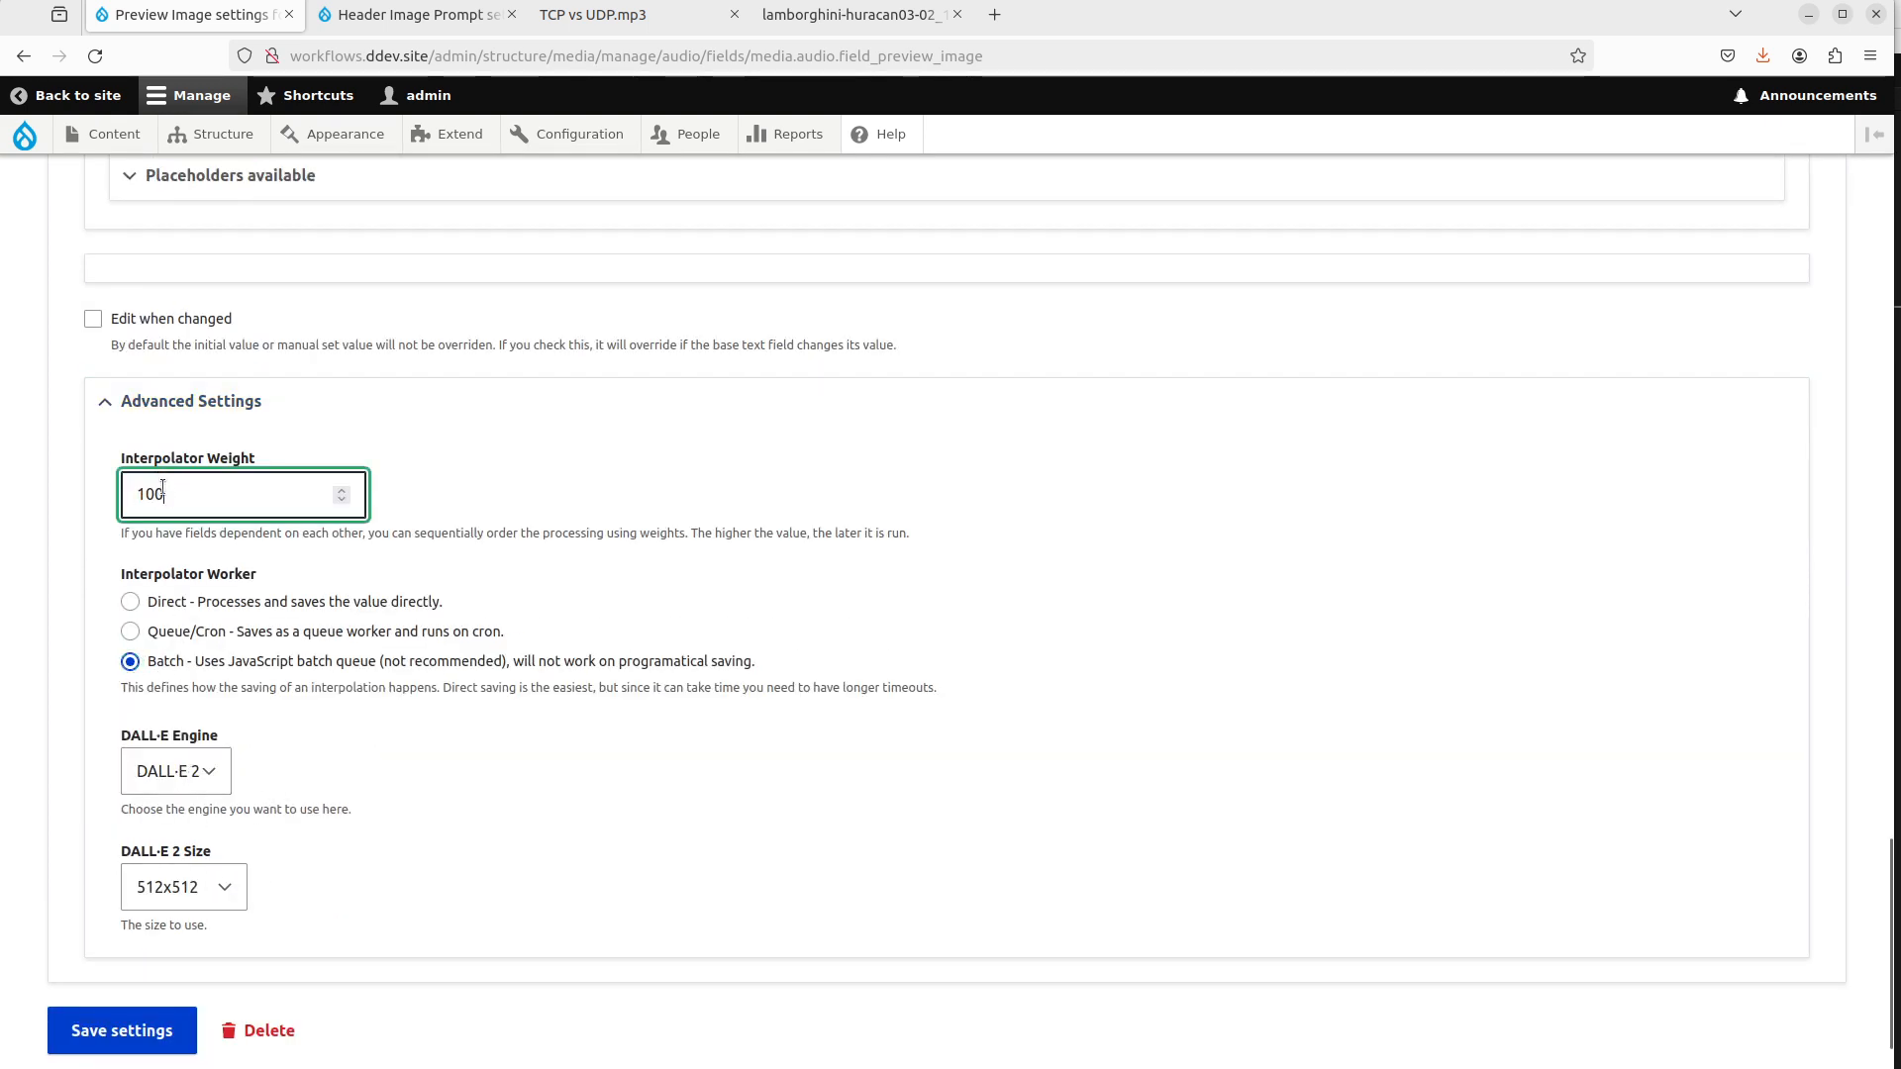
Set Preview Image's DALL-E engine to DALL-E 3 with hd quality and neutral style, and save the field settings.
{"action": "scroll", "coordinate": [215, 530], "scroll_direction": "down", "scroll_amount": 1}
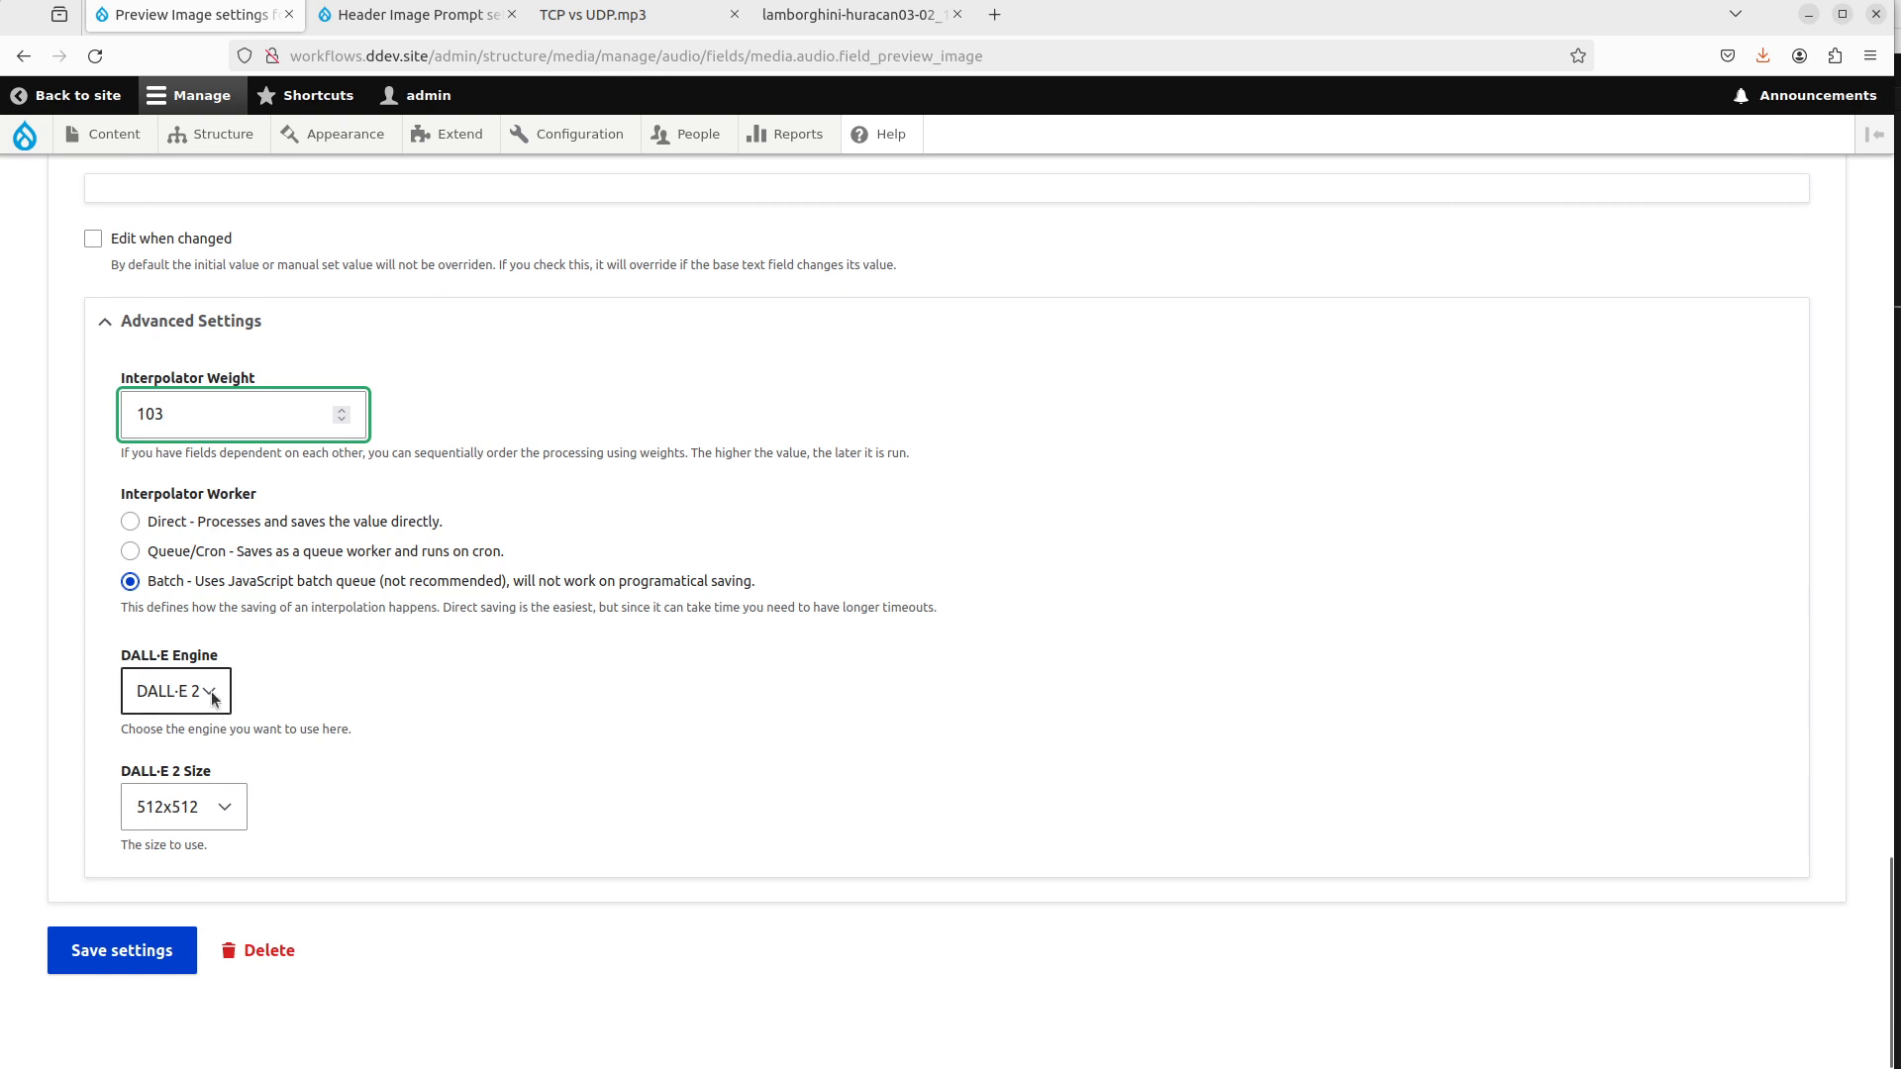
{"action": "left_click", "coordinate": [163, 692]}
{"action": "left_click", "coordinate": [159, 749]}
{"action": "scroll", "coordinate": [264, 685], "scroll_direction": "down", "scroll_amount": 4}
{"action": "left_click", "coordinate": [175, 576]}
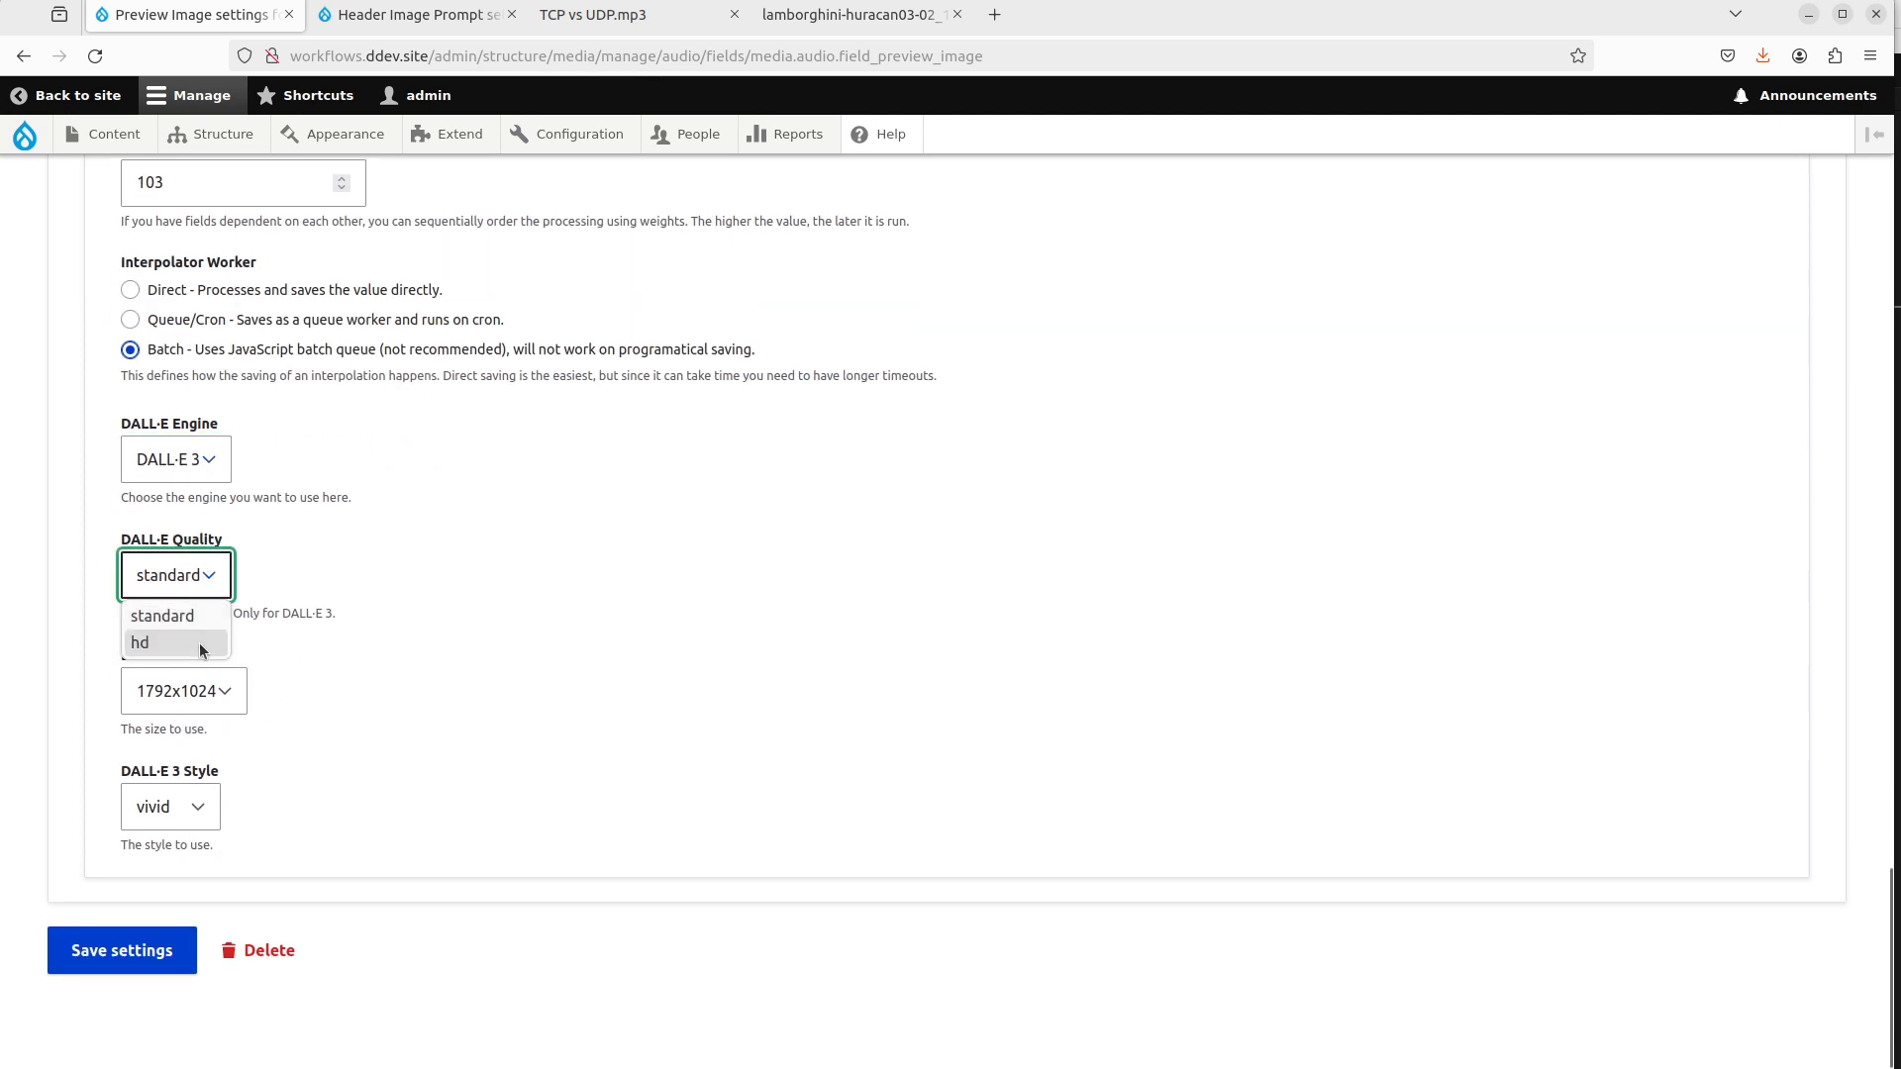
{"action": "left_click", "coordinate": [143, 644]}
{"action": "left_click", "coordinate": [168, 816]}
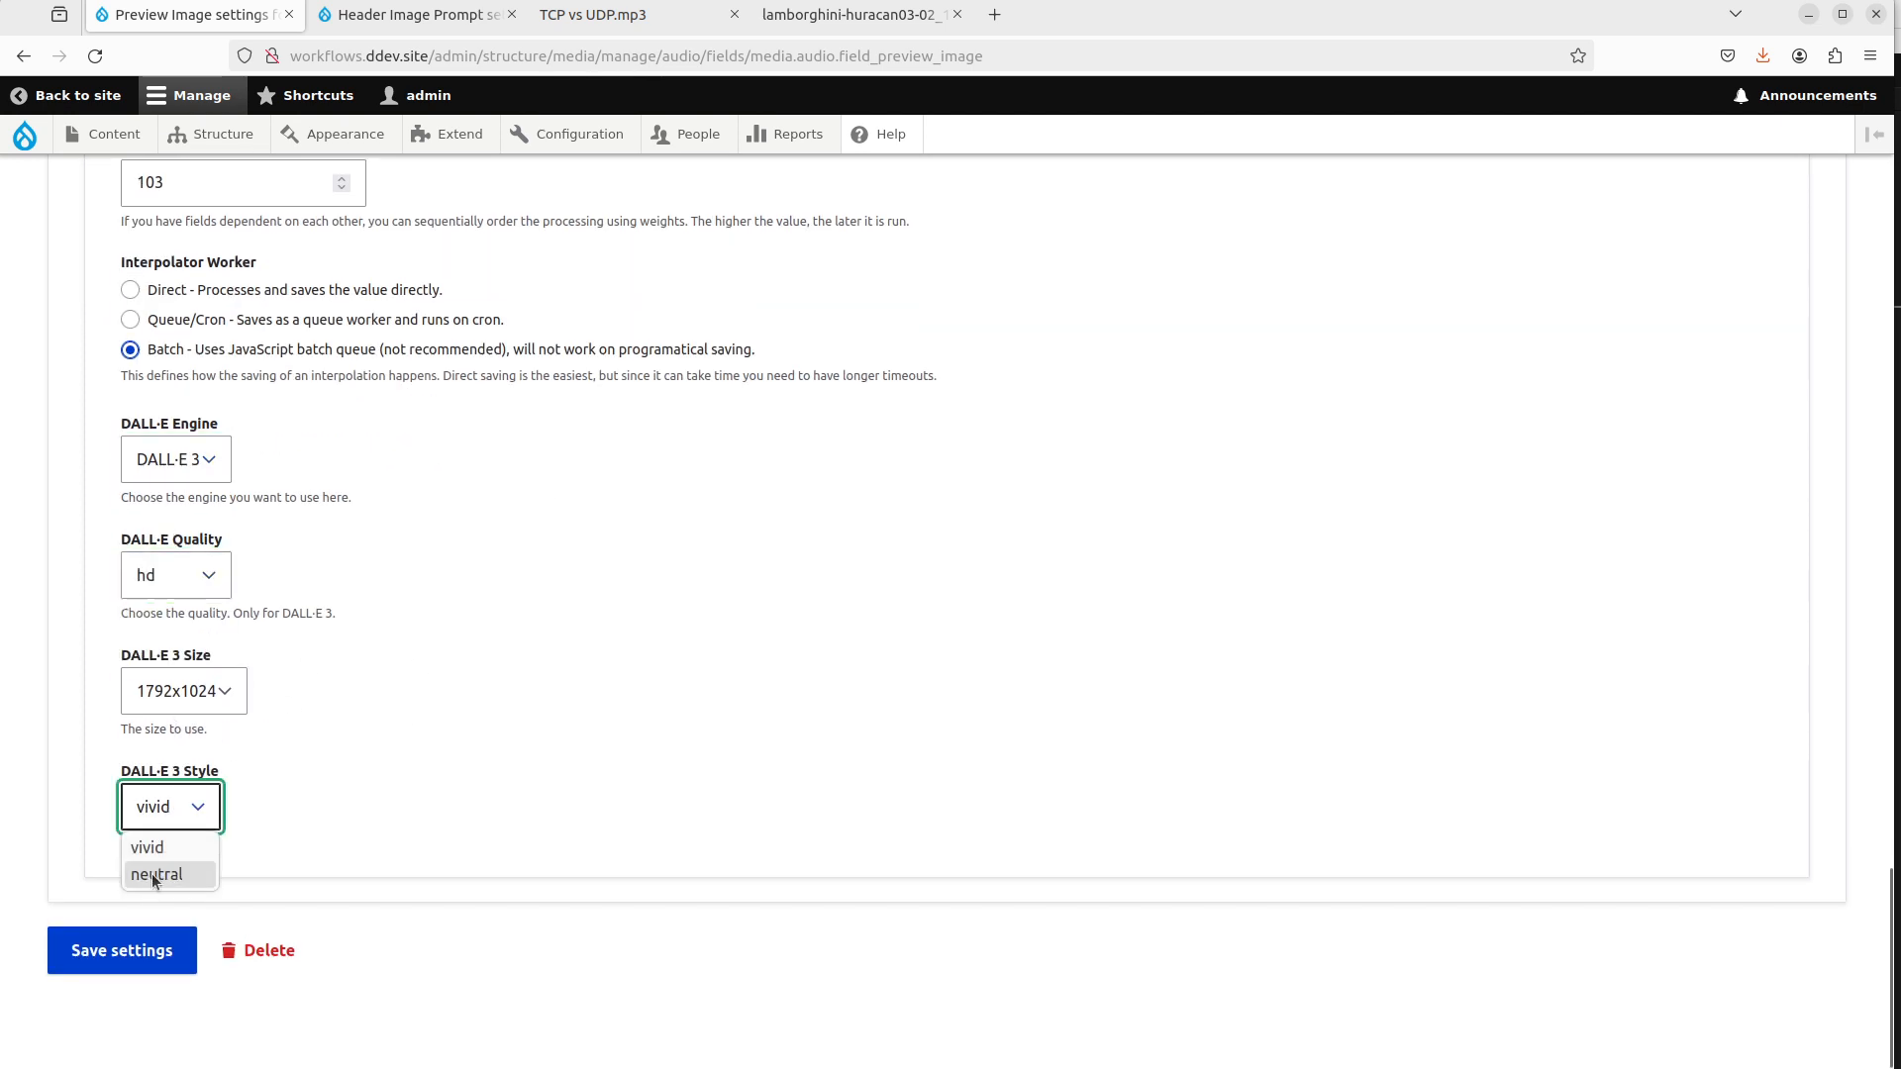
{"action": "left_click", "coordinate": [148, 879]}
{"action": "left_click", "coordinate": [122, 950]}
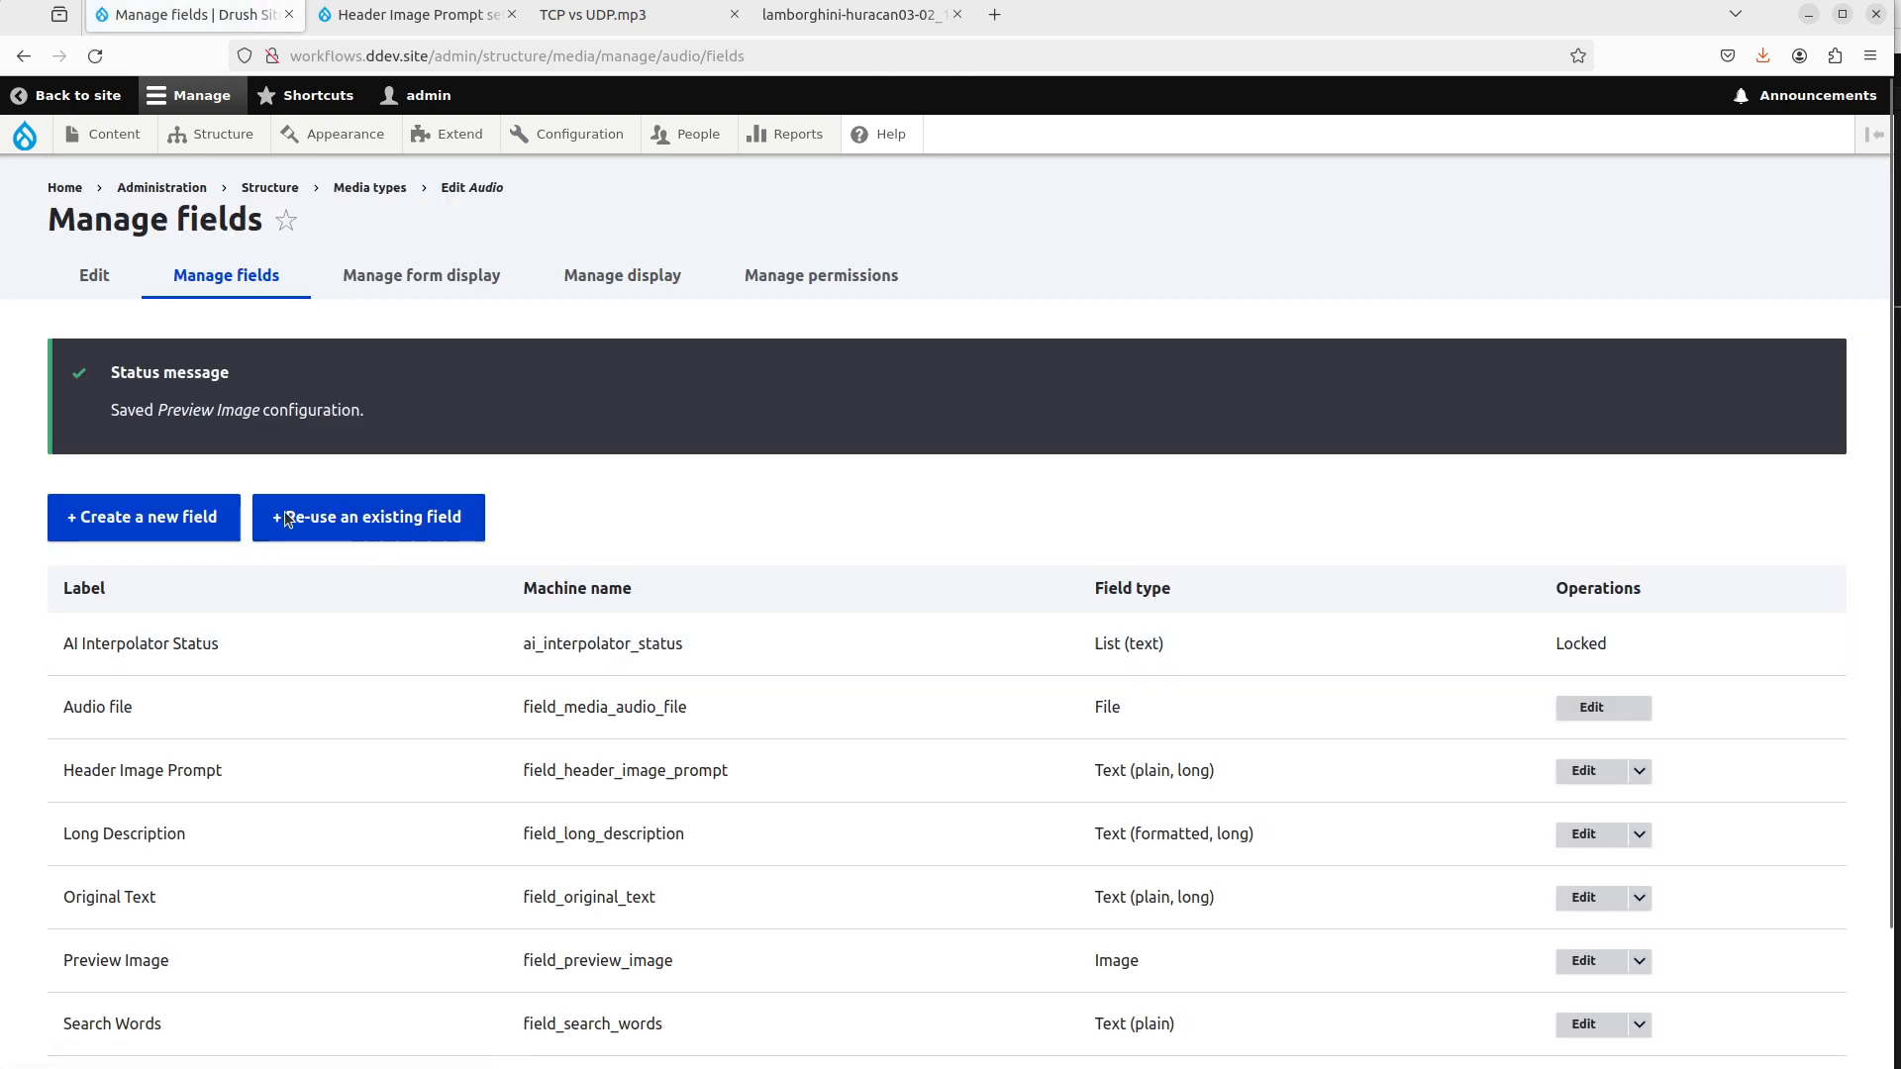
Open the TCP vs UDP.mp3 audio media item for editing and save it to run the AI Interpolator batch.
{"action": "left_click", "coordinate": [109, 135]}
{"action": "mouse_move", "coordinate": [106, 142]}
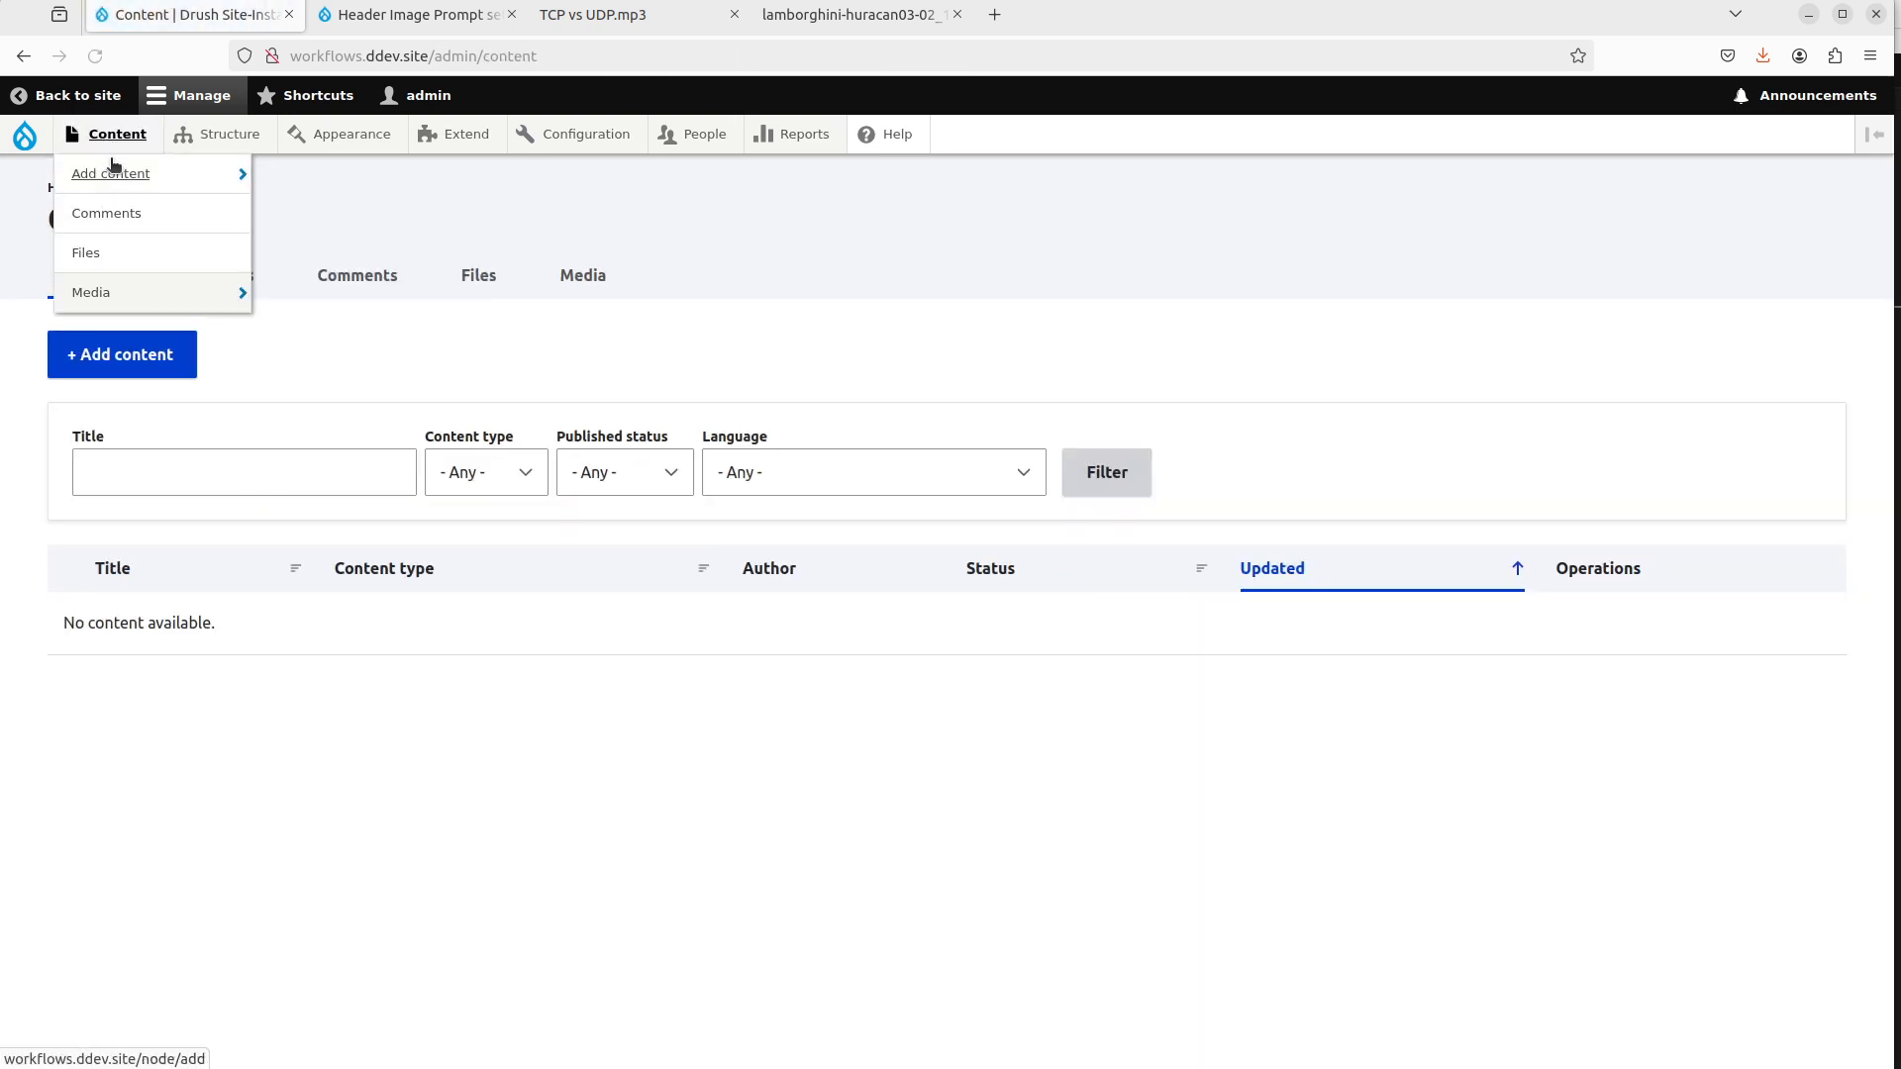
{"action": "left_click", "coordinate": [132, 288]}
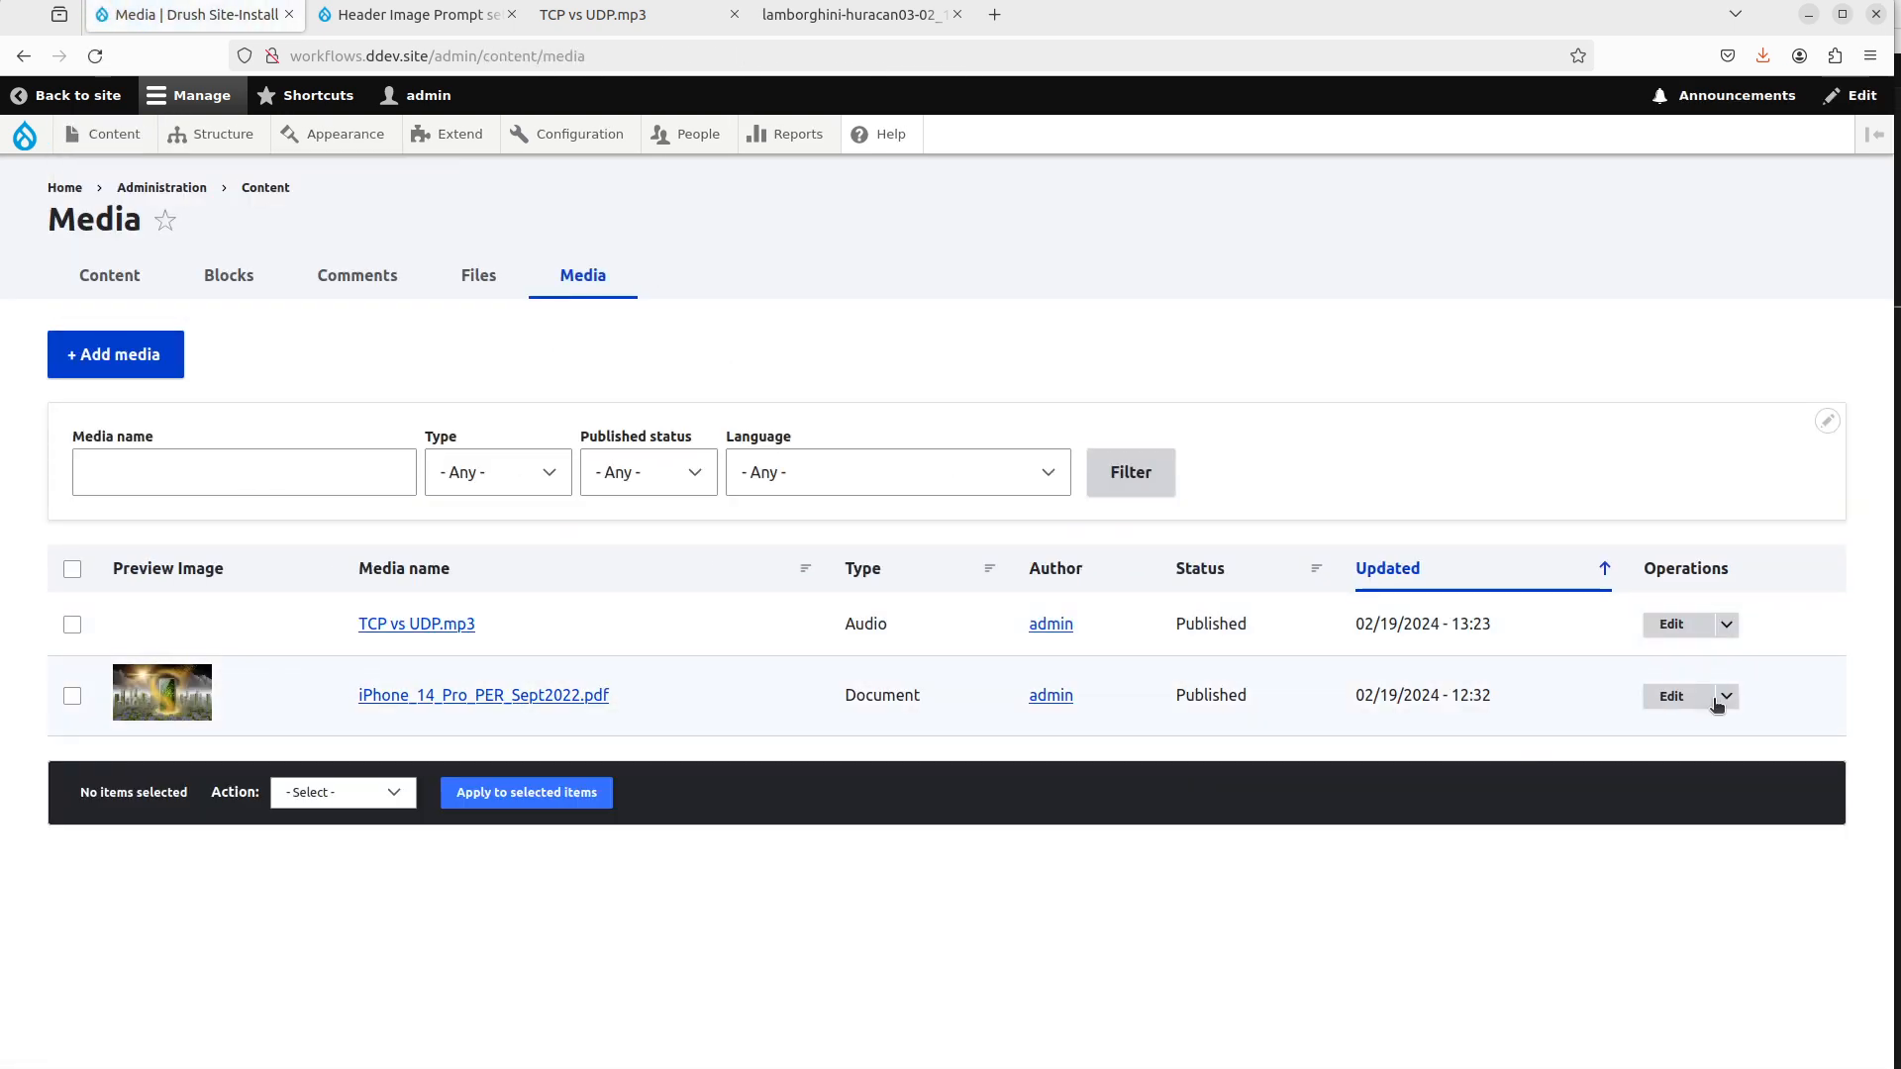
{"action": "left_click", "coordinate": [1671, 624]}
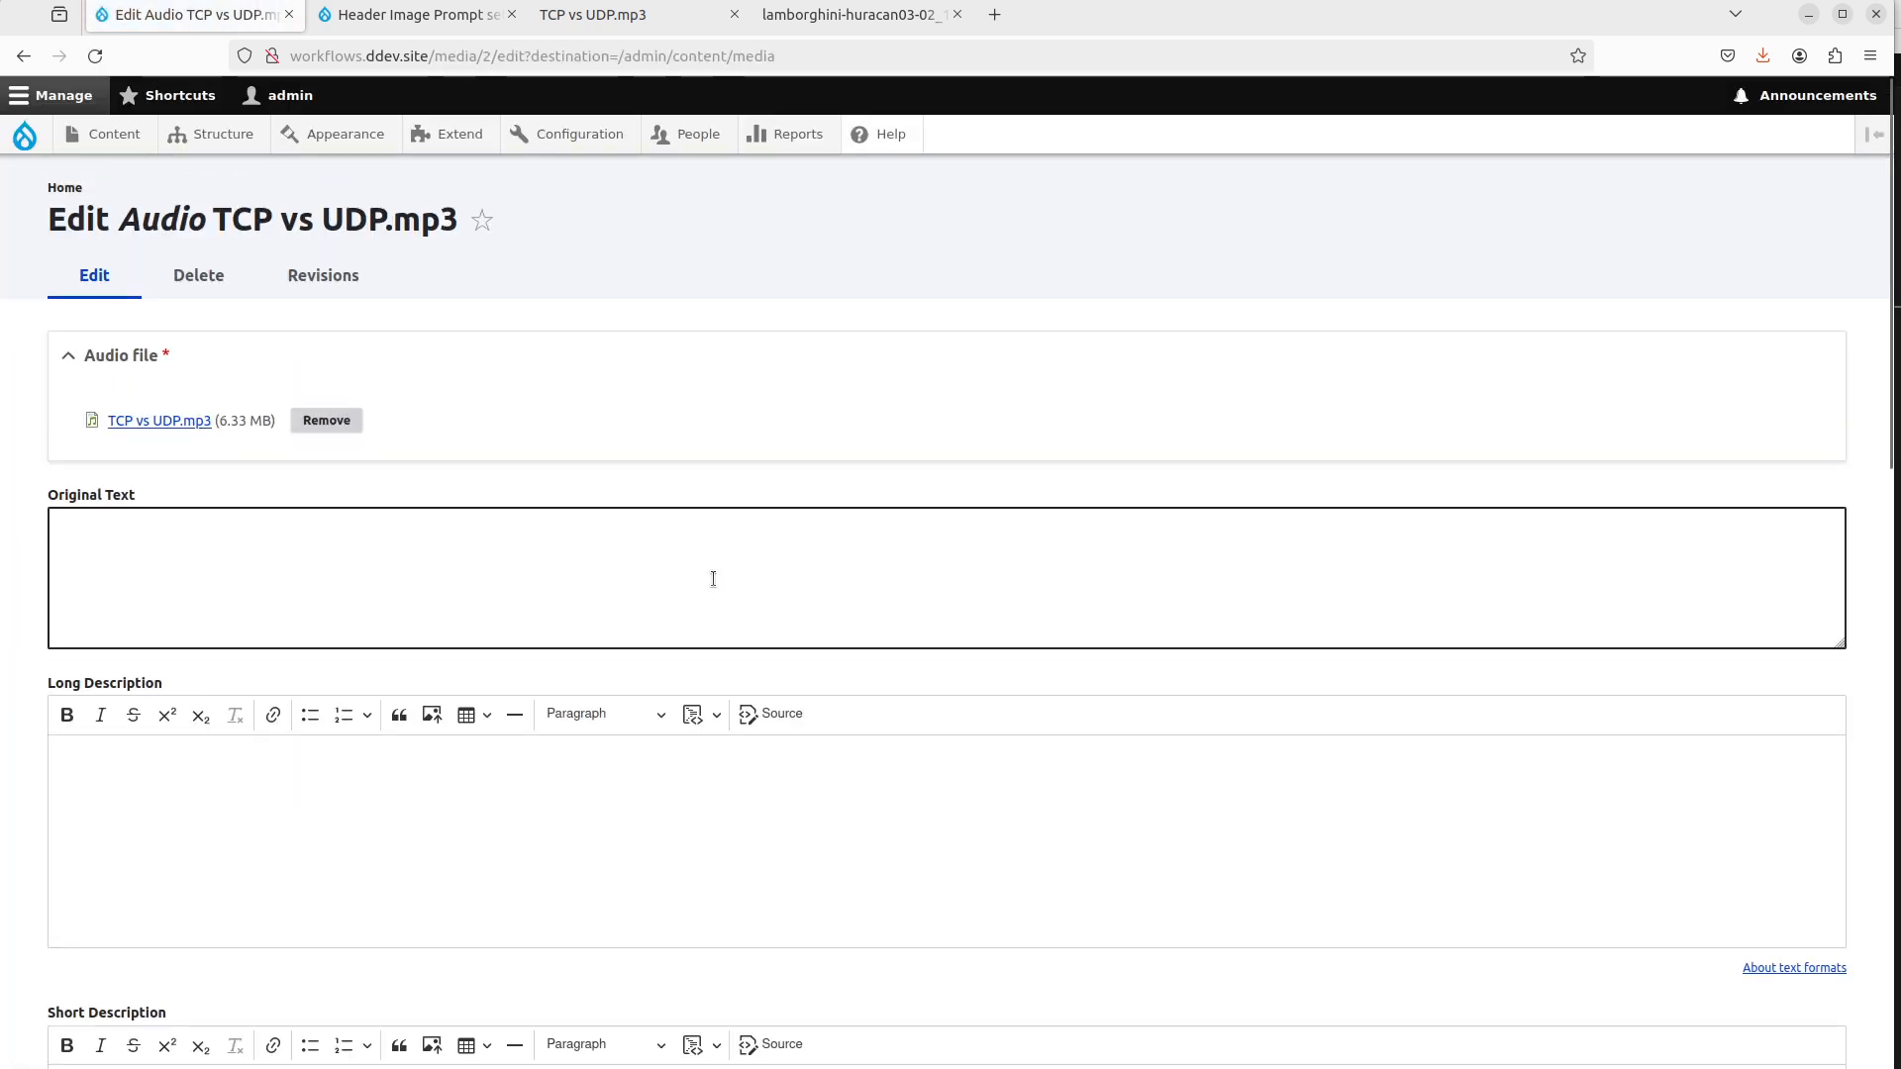
{"action": "scroll", "coordinate": [548, 607], "scroll_direction": "down", "scroll_amount": 8}
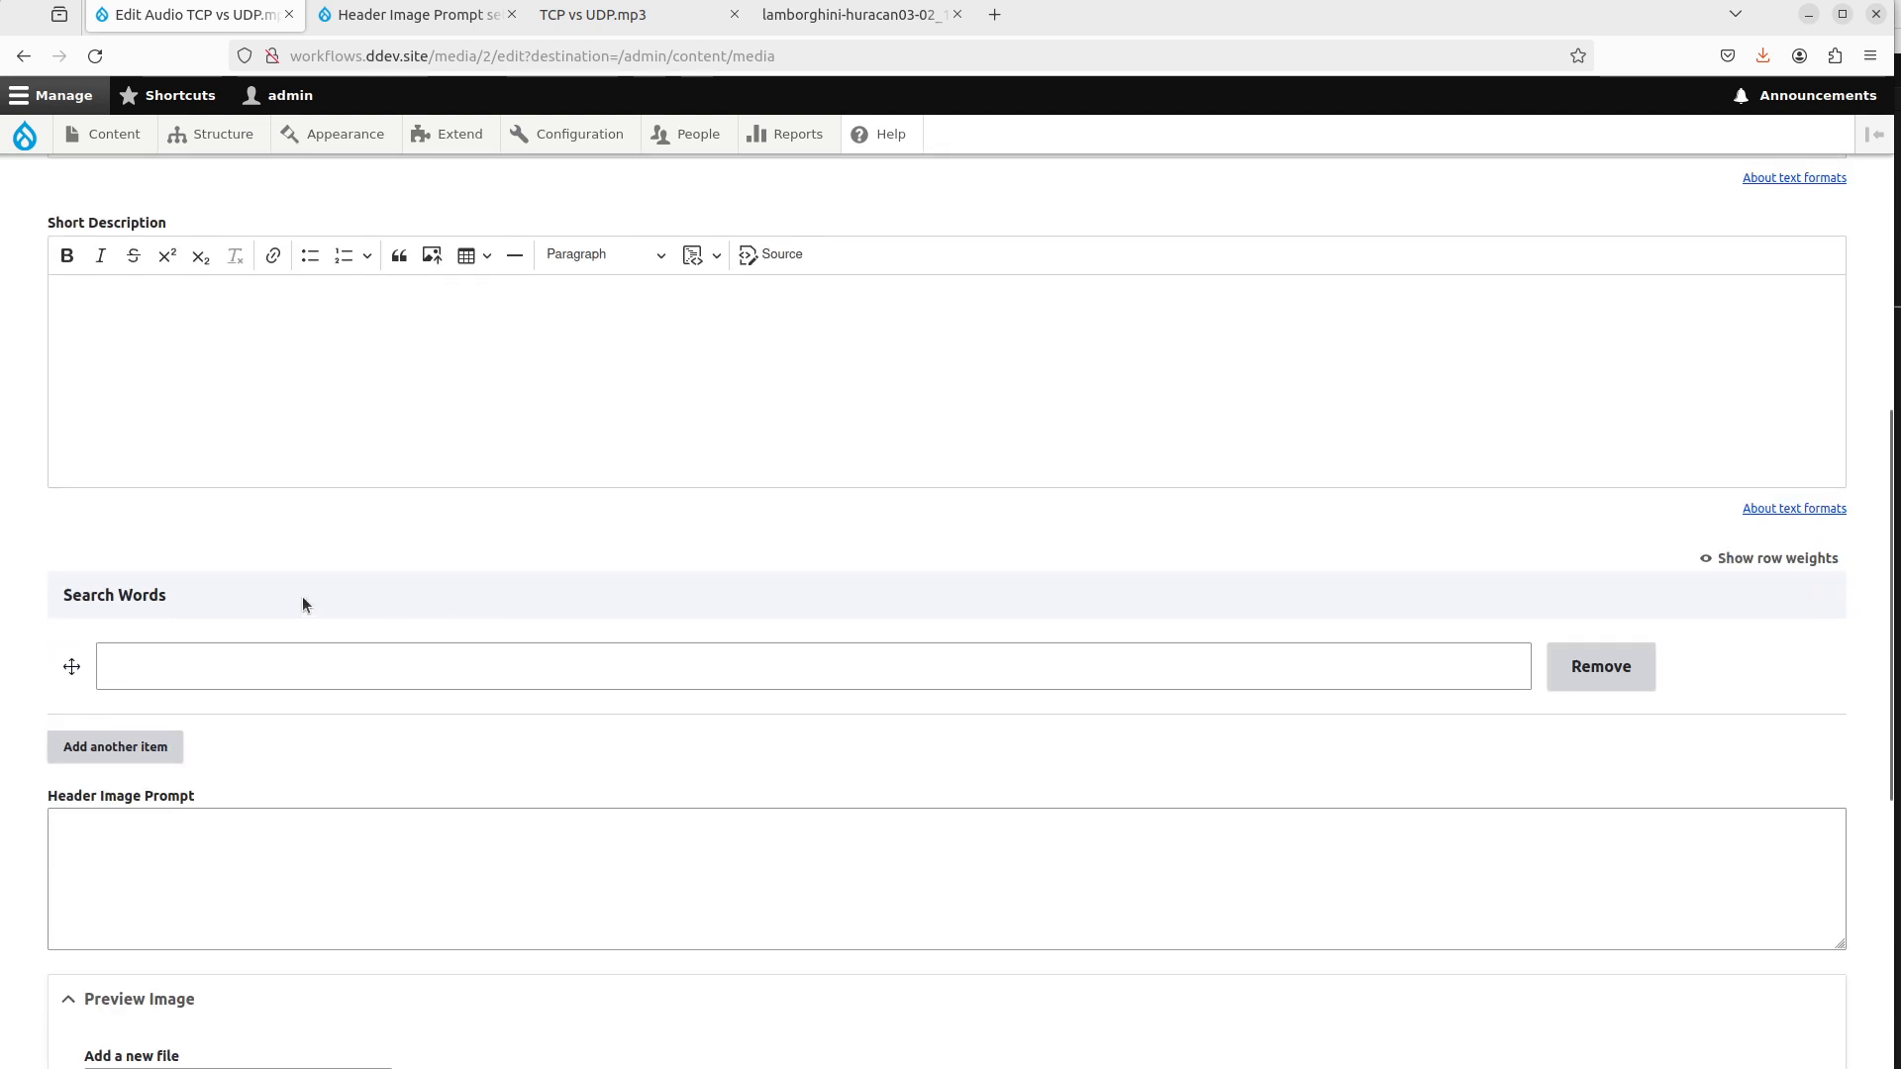
{"action": "scroll", "coordinate": [515, 538], "scroll_direction": "down", "scroll_amount": 6}
{"action": "left_click", "coordinate": [87, 946]}
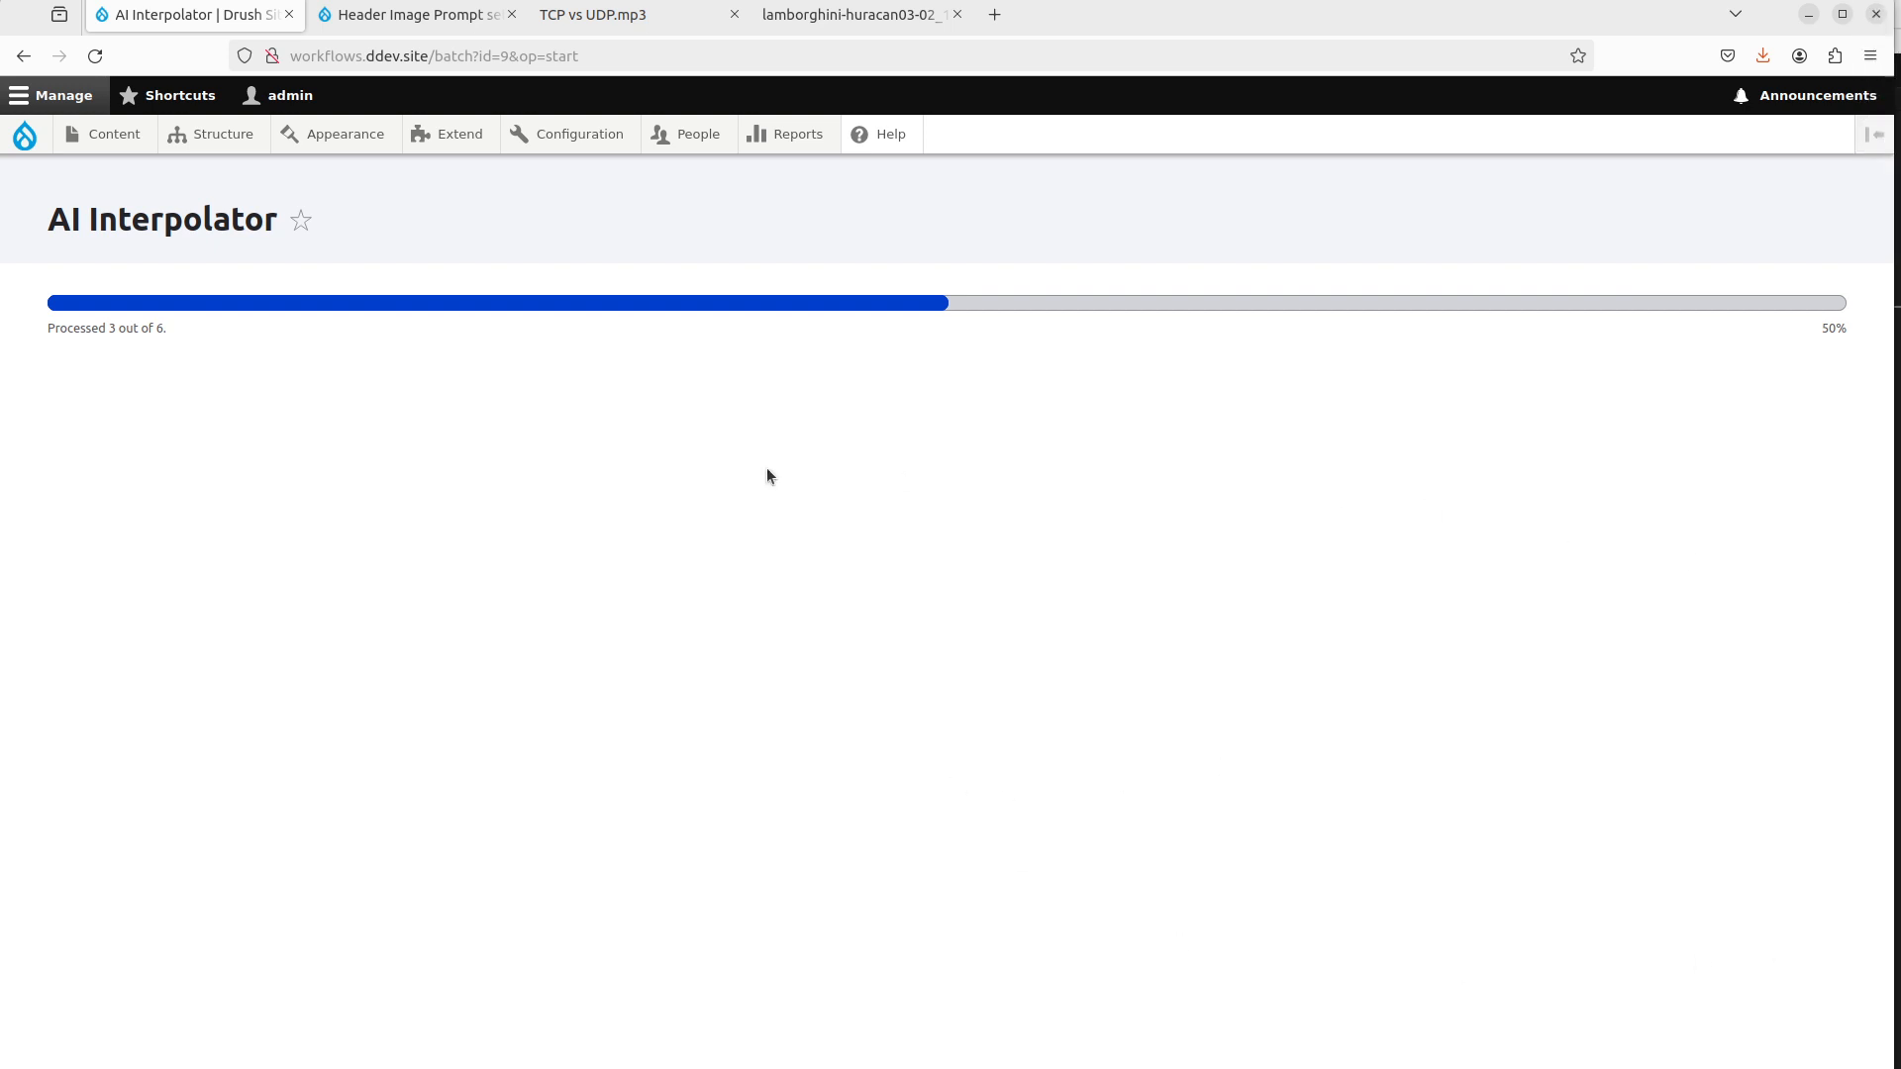
Open the Image media type's field management page in a new browser tab, placed directly after the AI Interpolator tab.
{"action": "left_click", "coordinate": [467, 24]}
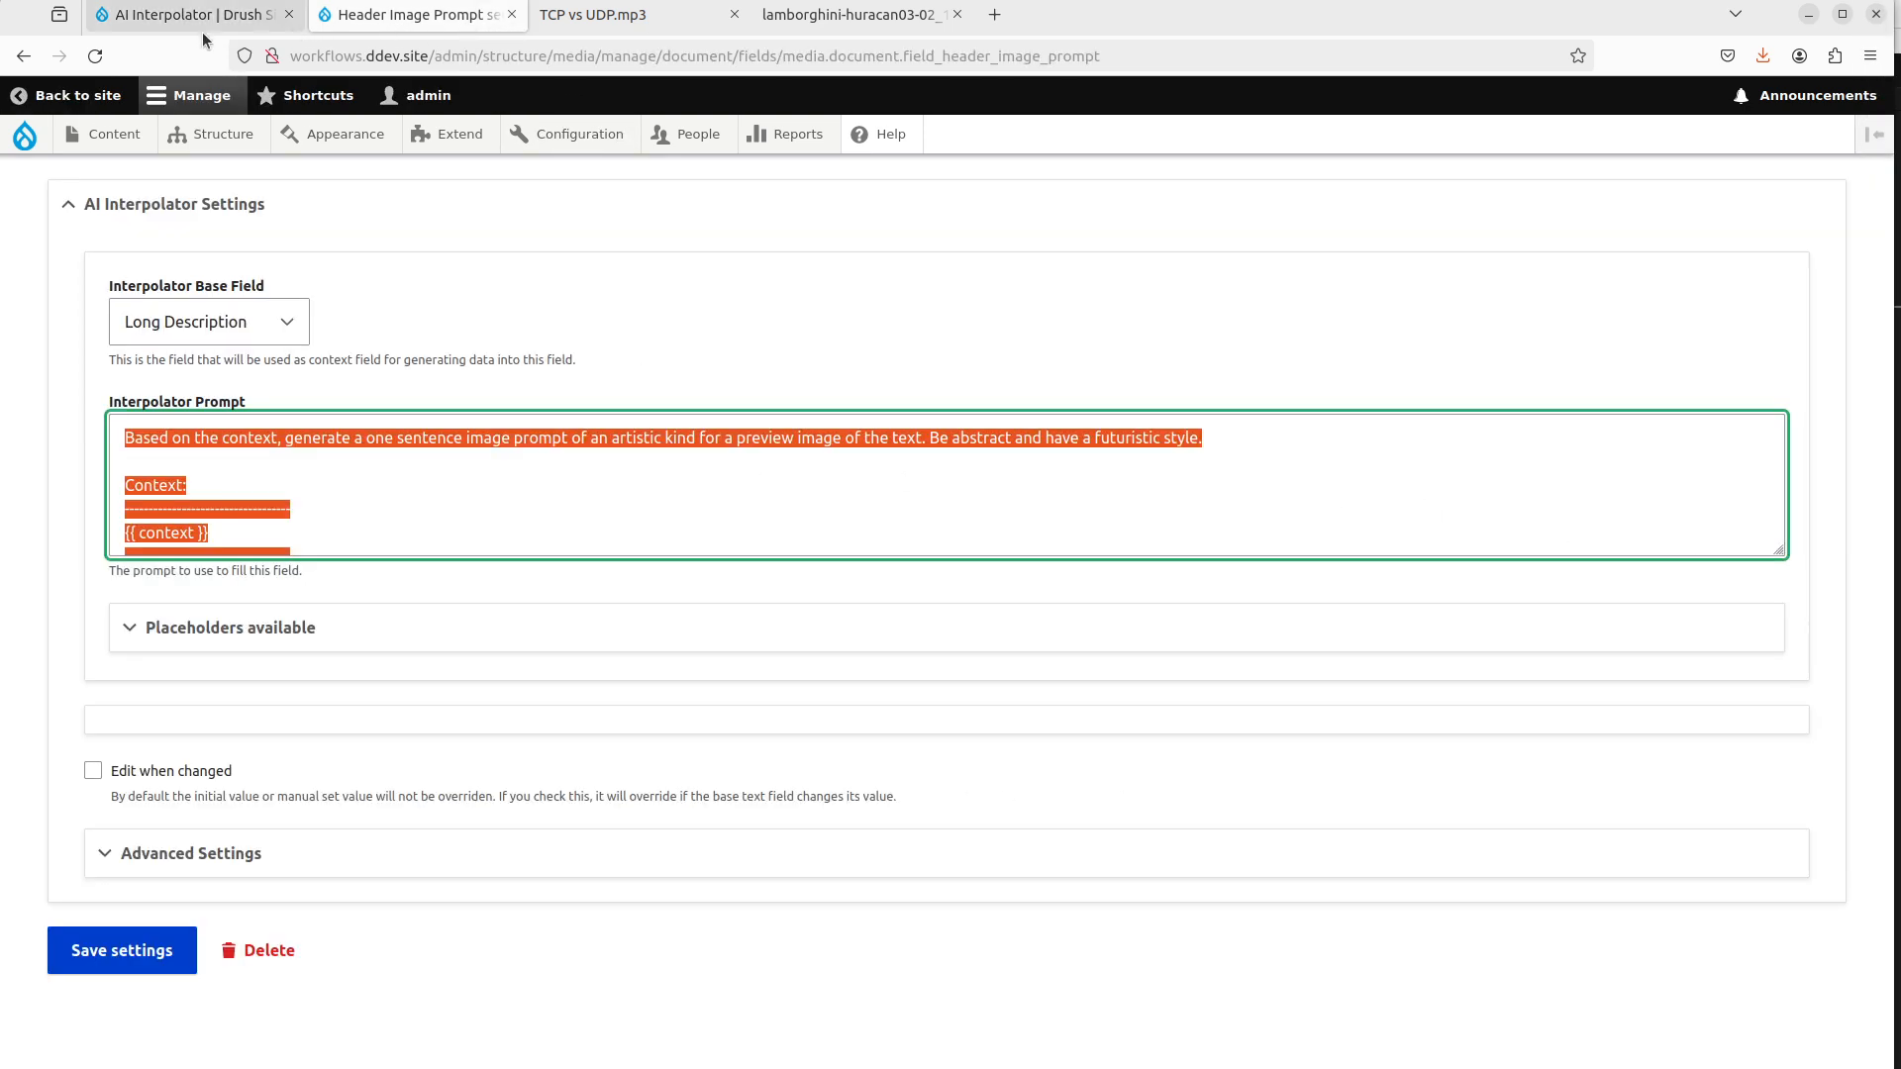
{"action": "key", "text": "alt+Left"}
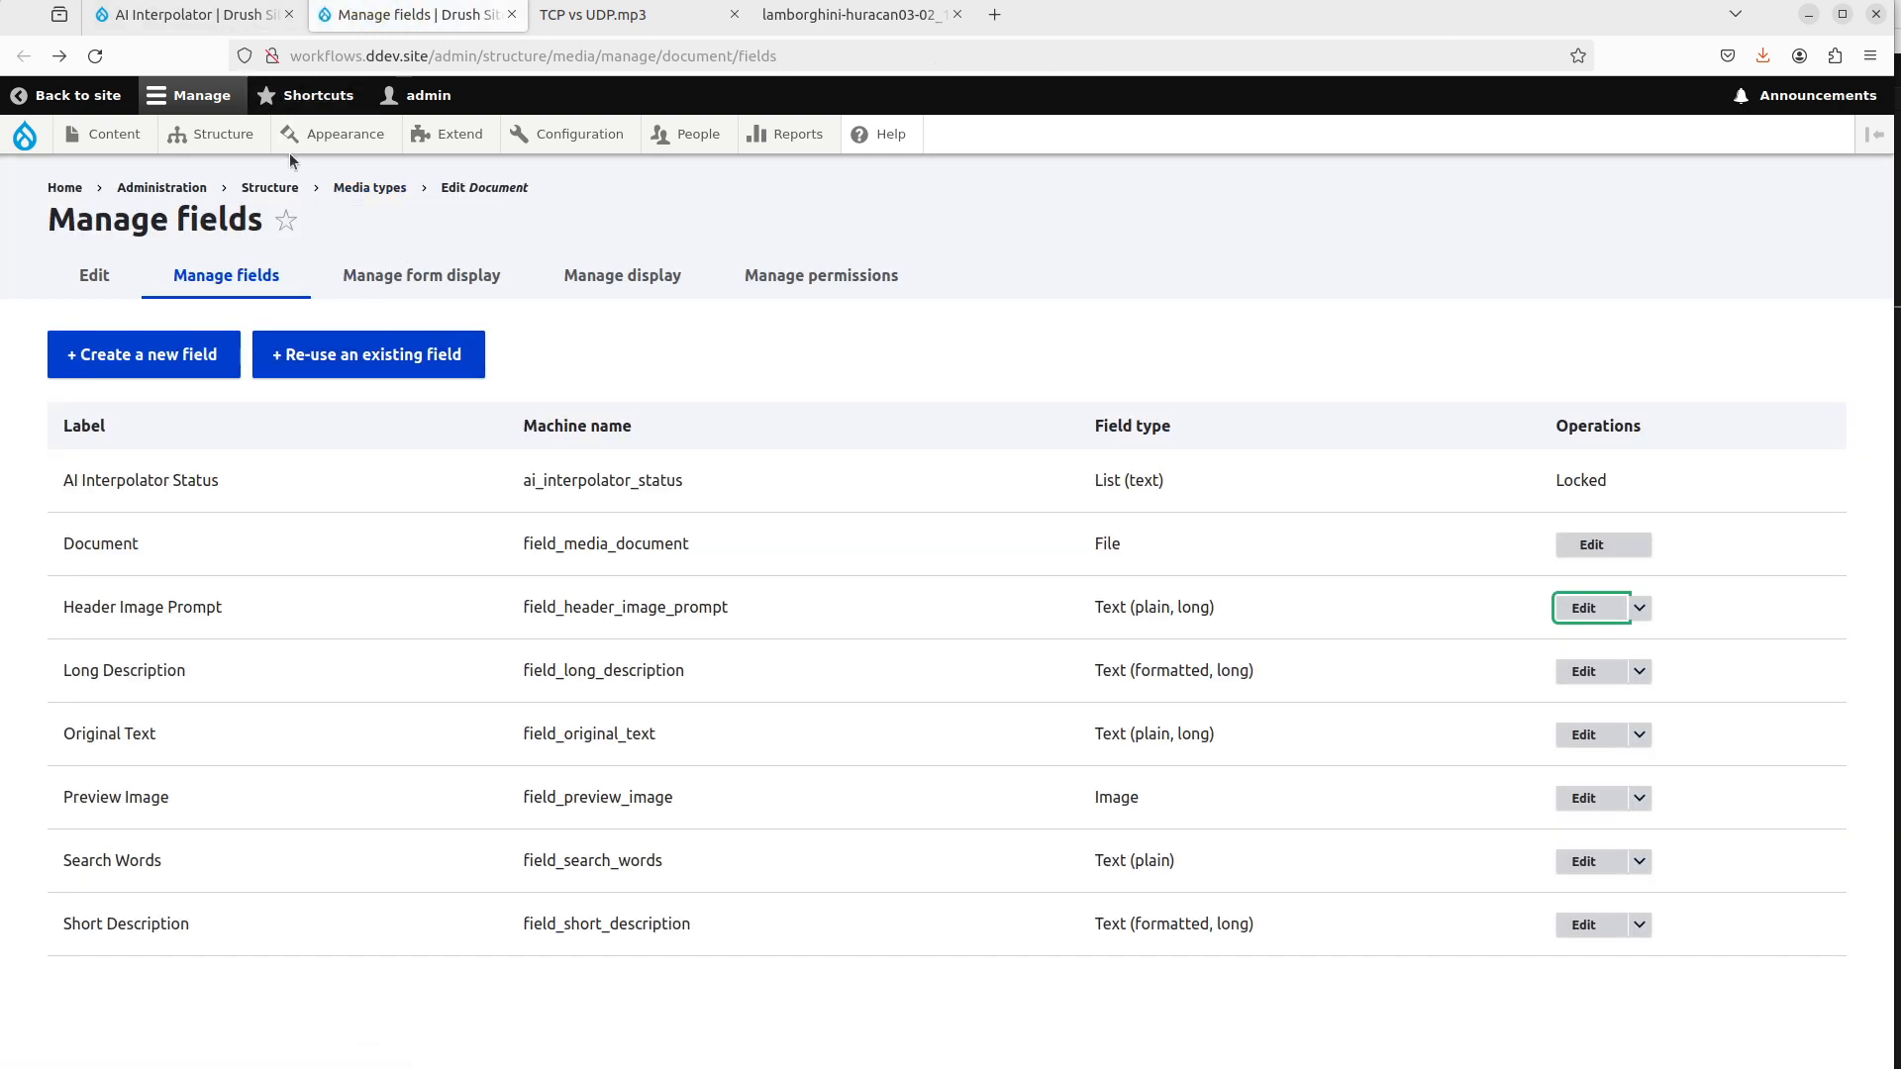
{"action": "mouse_move", "coordinate": [251, 149]}
{"action": "mouse_move", "coordinate": [268, 414]}
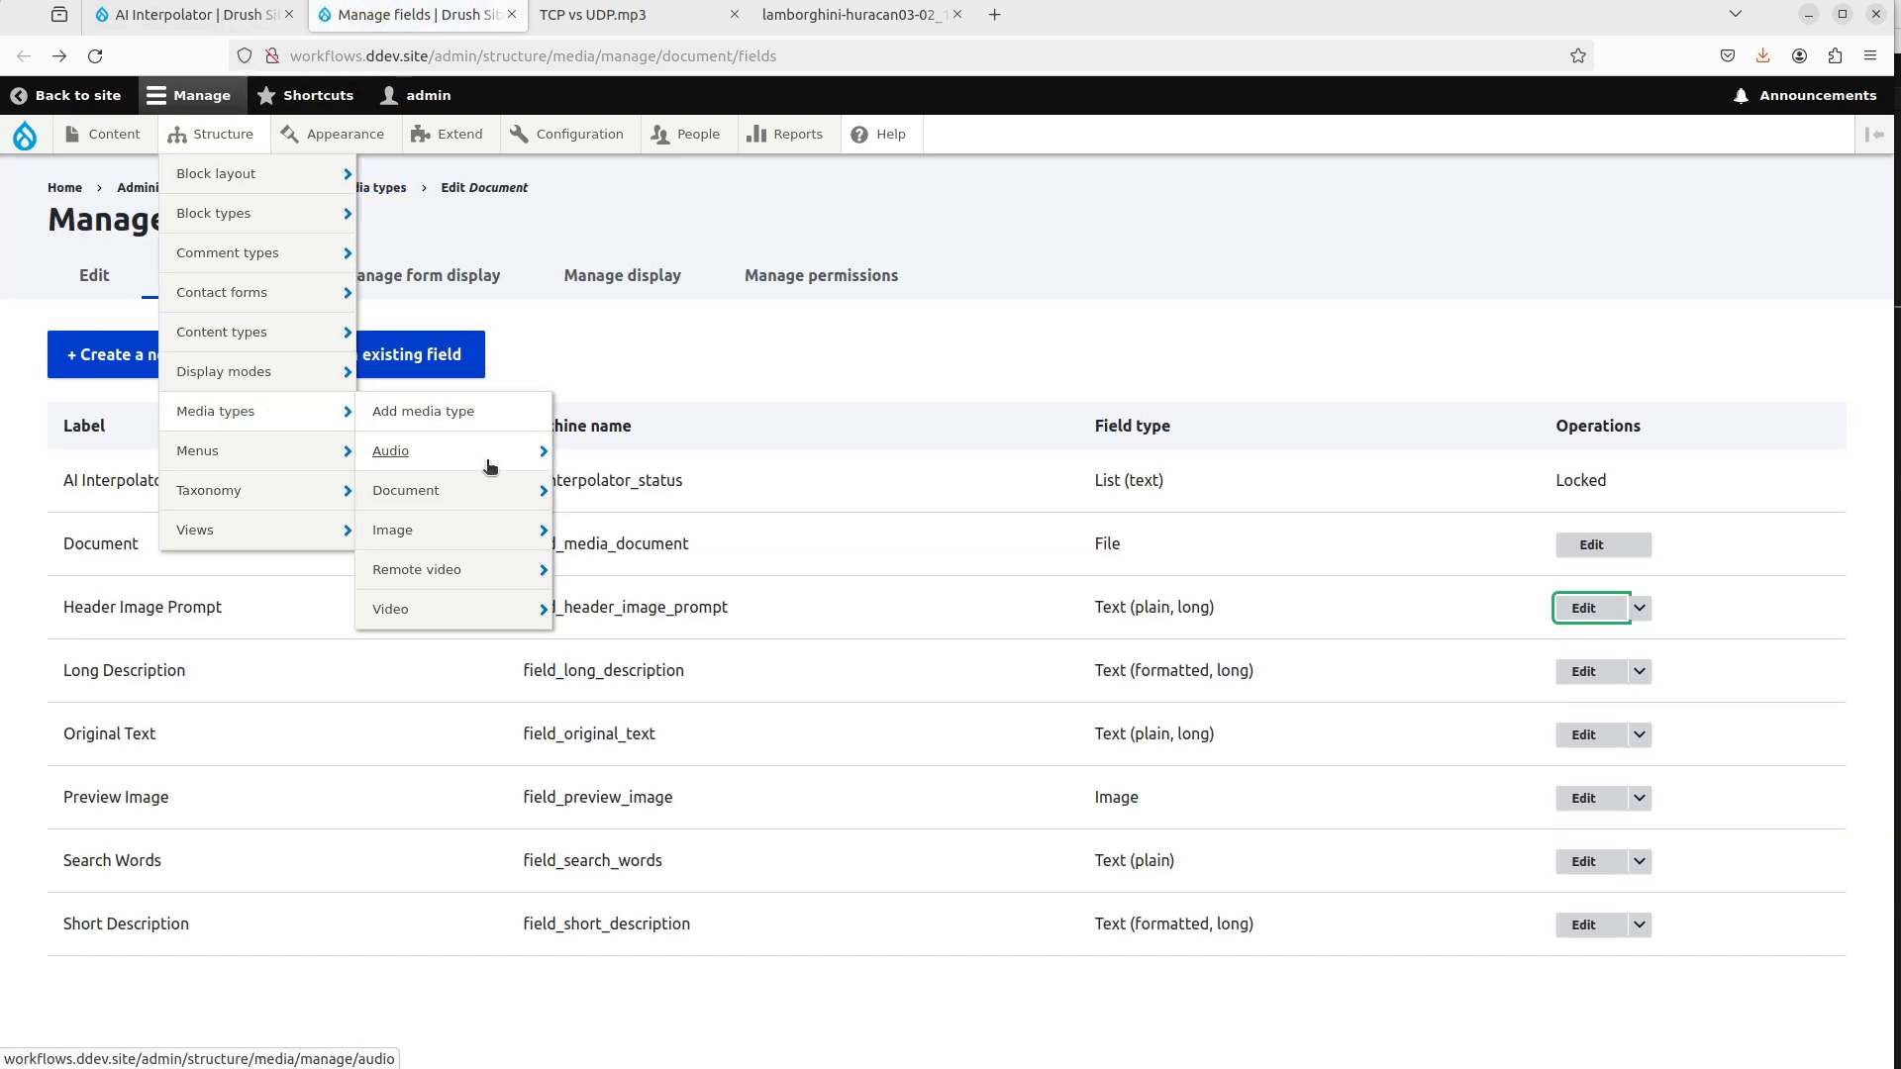
{"action": "mouse_move", "coordinate": [479, 535]}
{"action": "middle_click", "coordinate": [613, 530]}
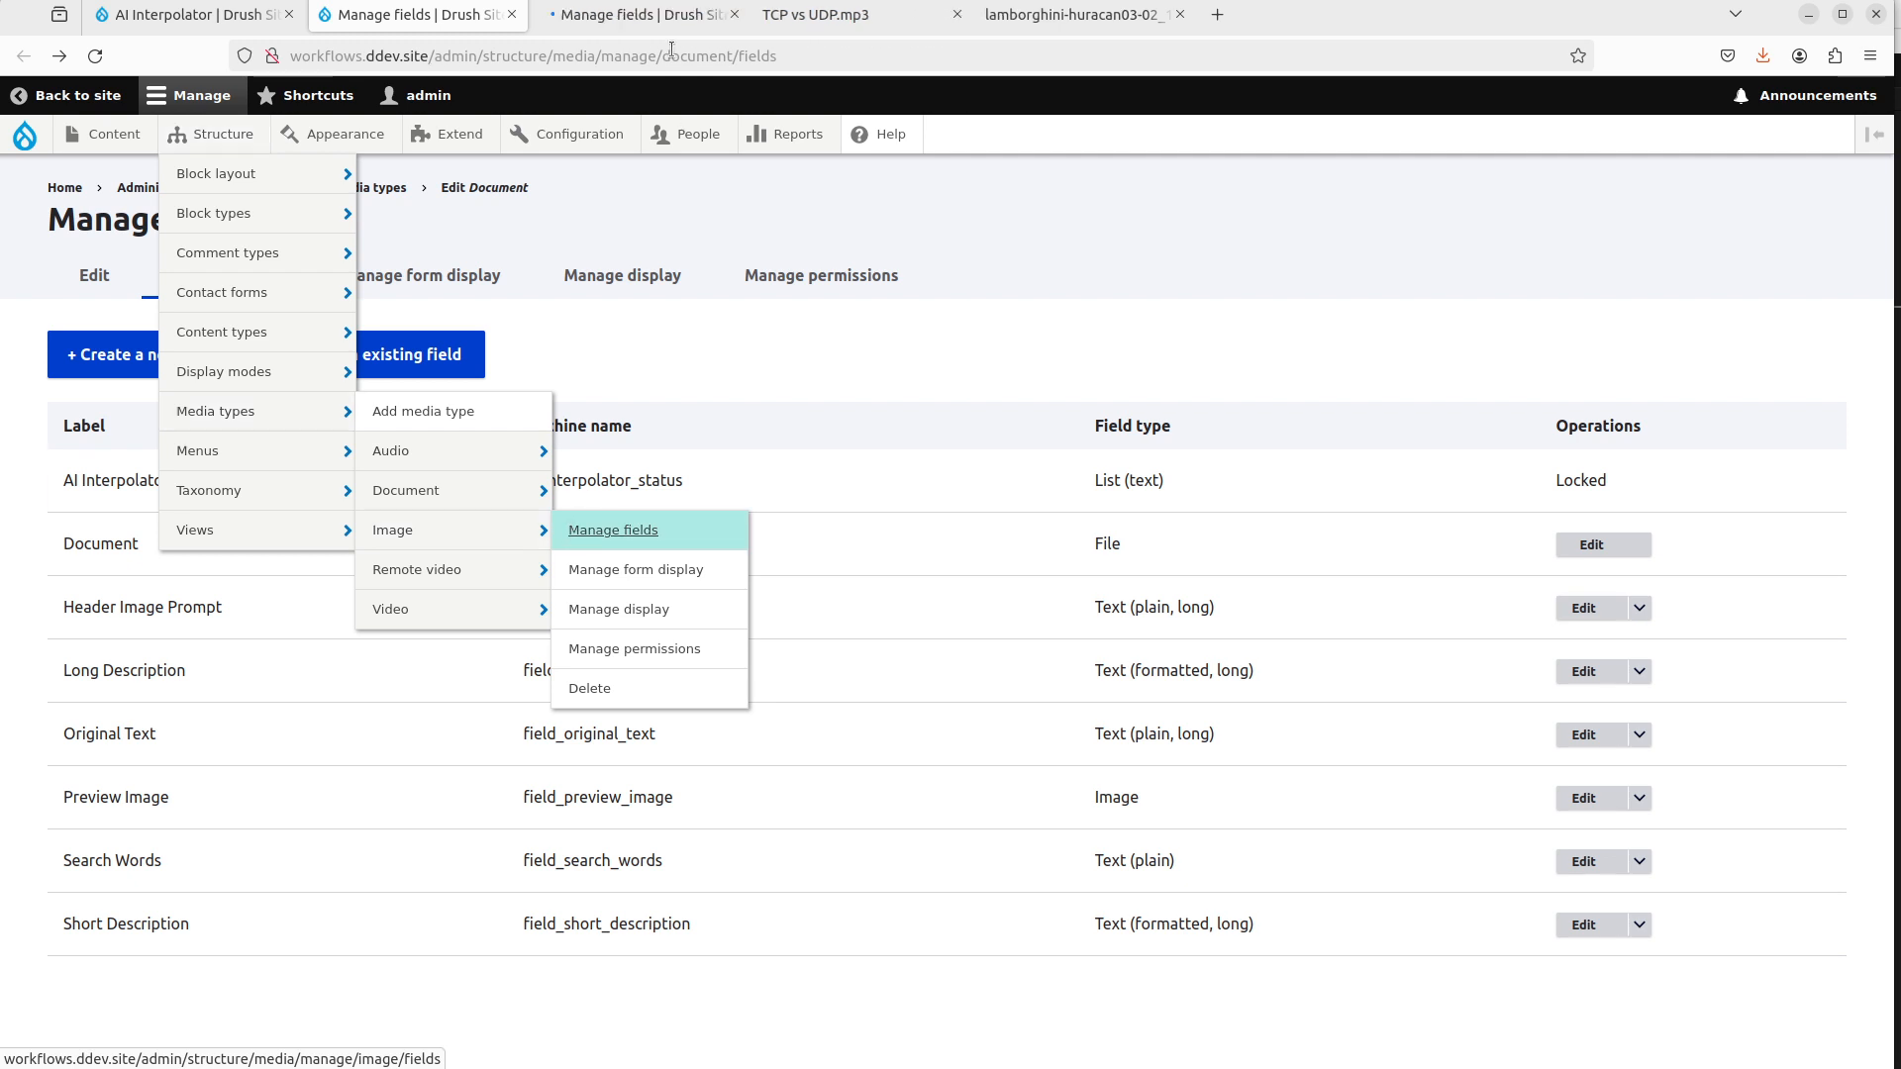
{"action": "left_click_drag", "start_coordinate": [638, 21], "coordinate": [445, 41]}
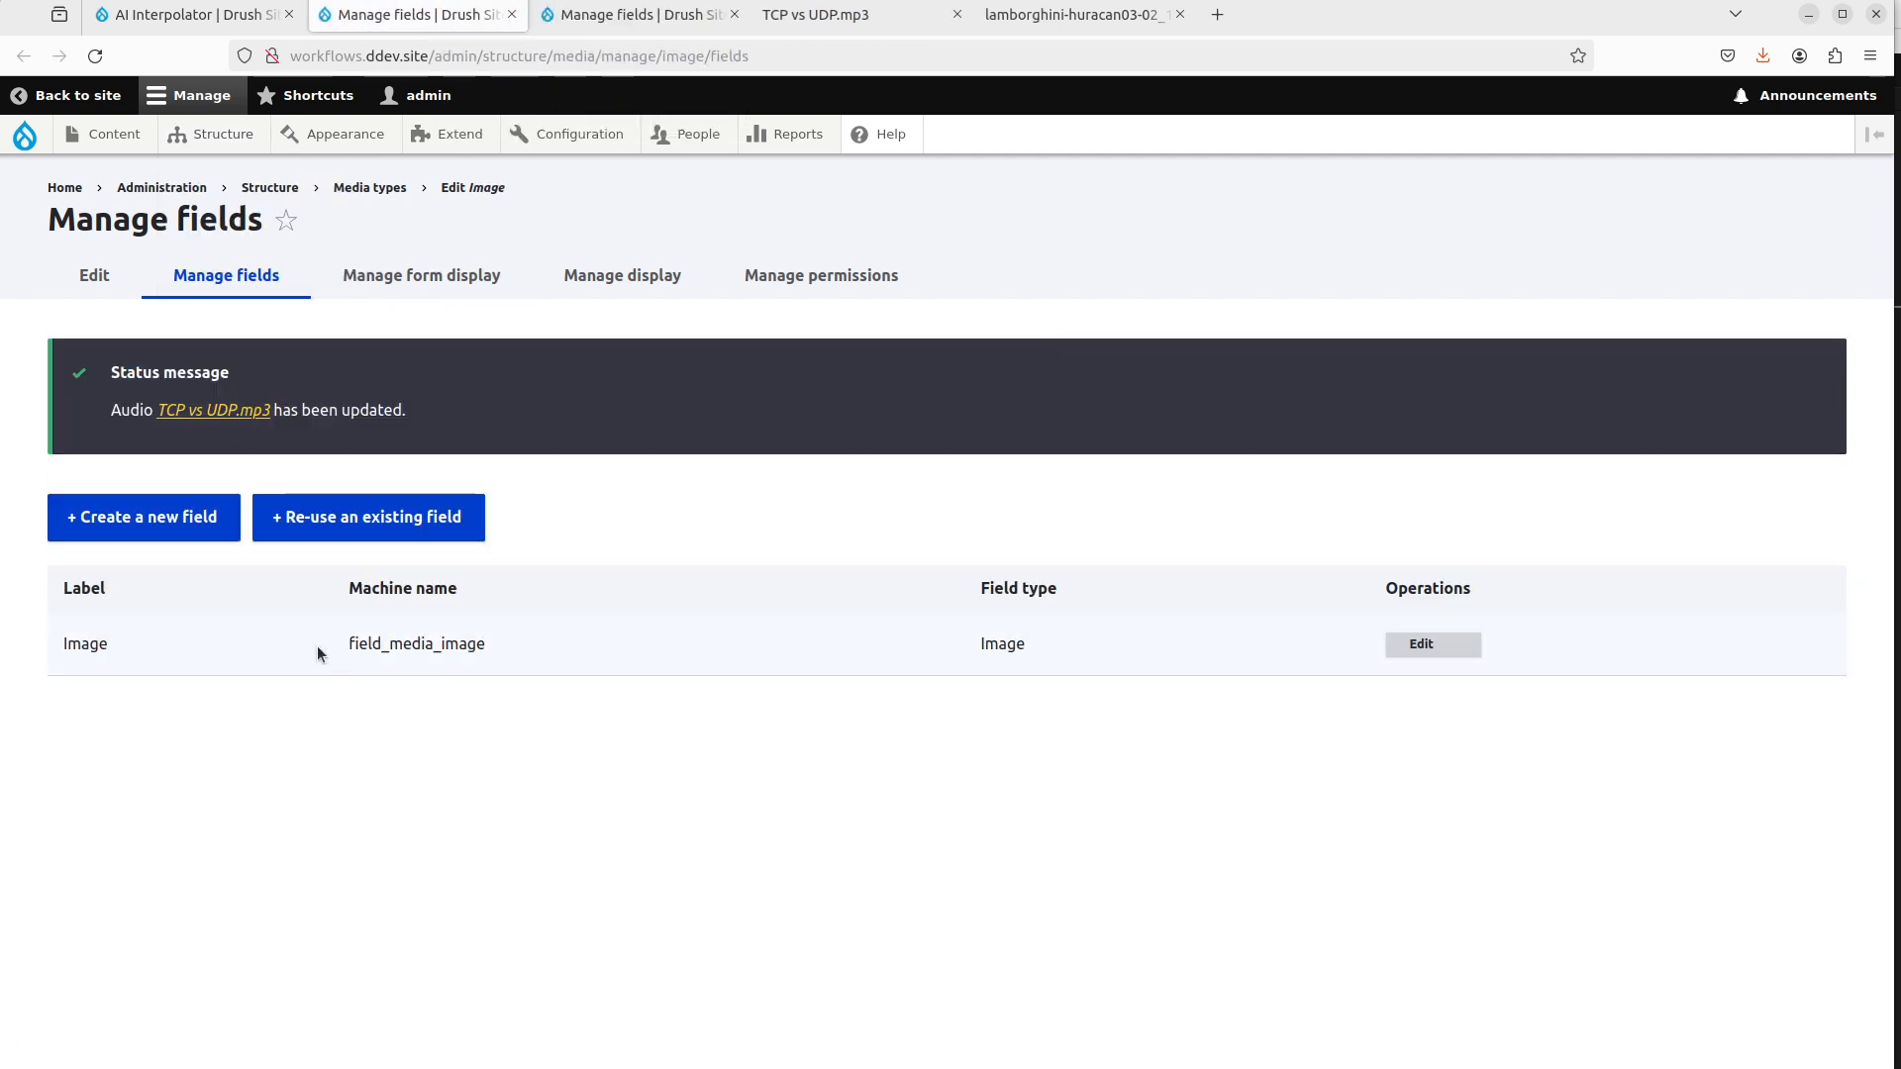
Re-use field_long_description on the Image media type and enable AI Interpolator for it.
{"action": "left_click", "coordinate": [404, 534]}
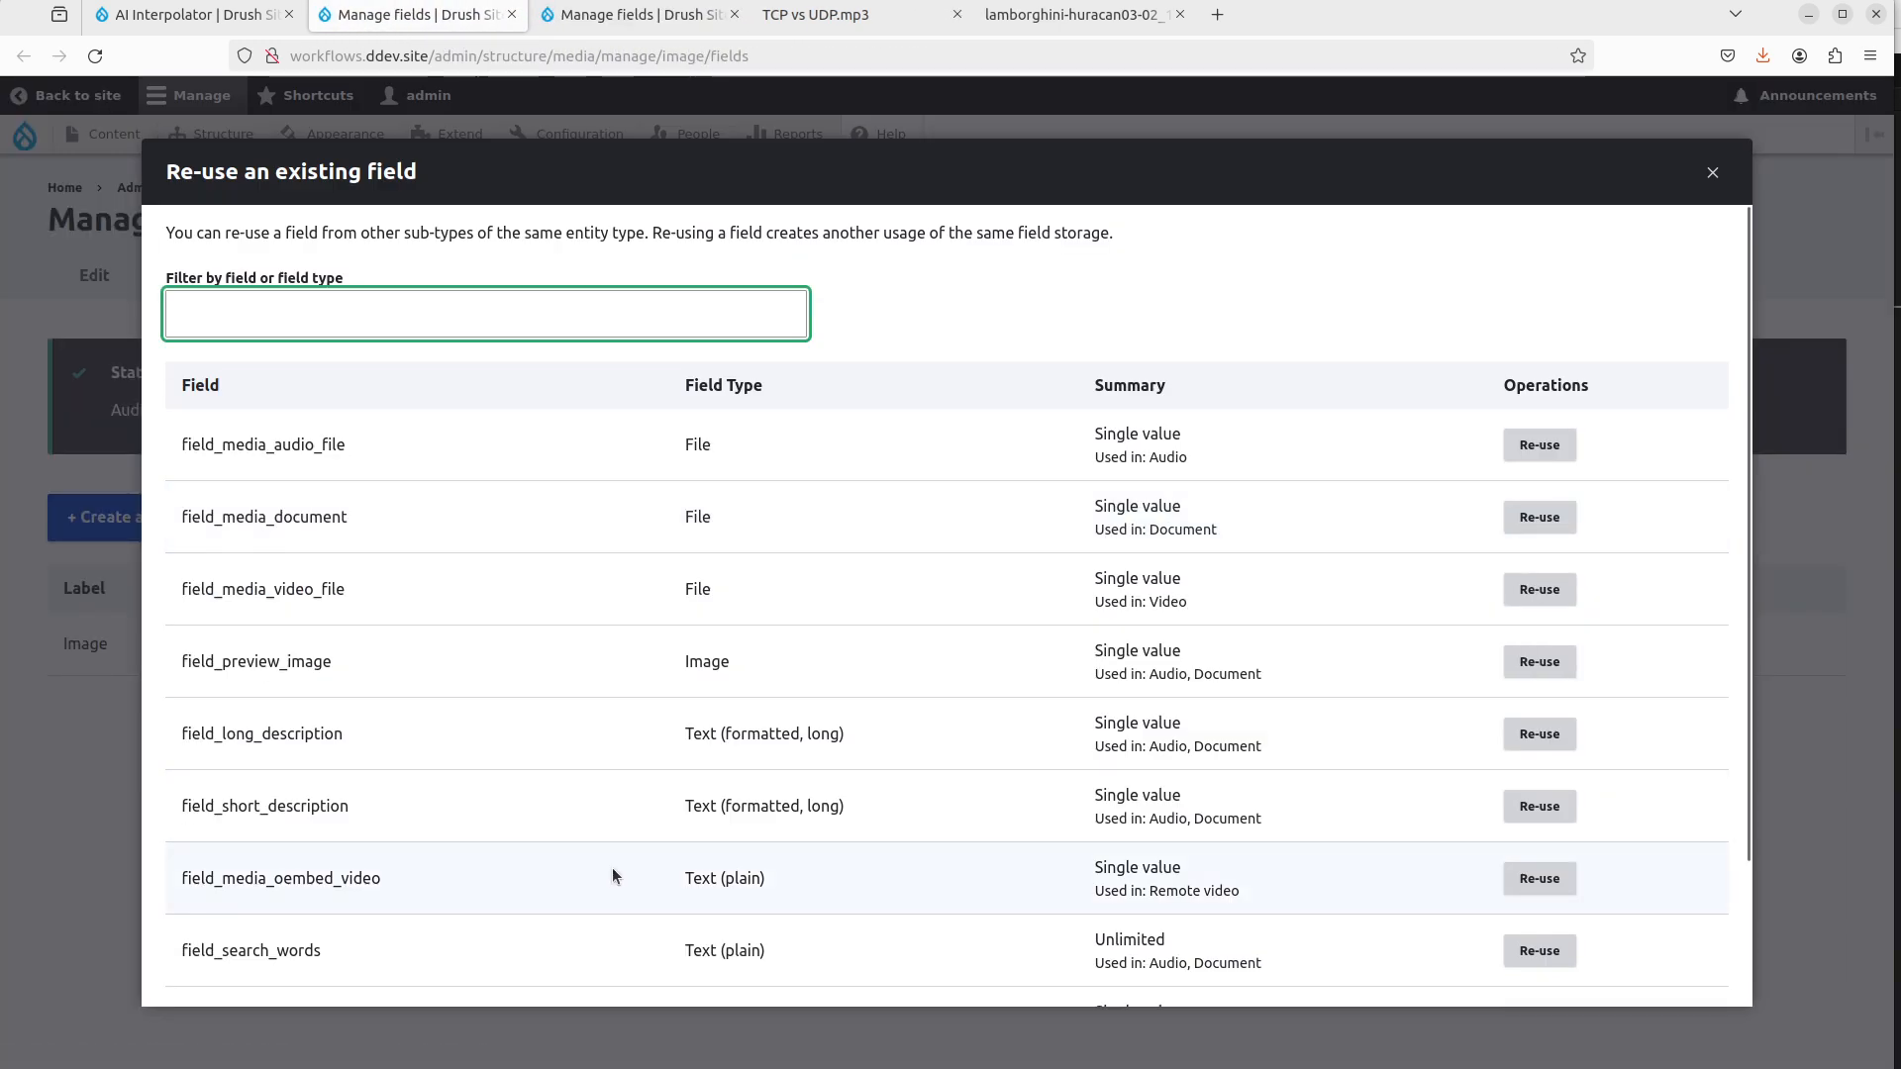
{"action": "left_click", "coordinate": [1537, 737]}
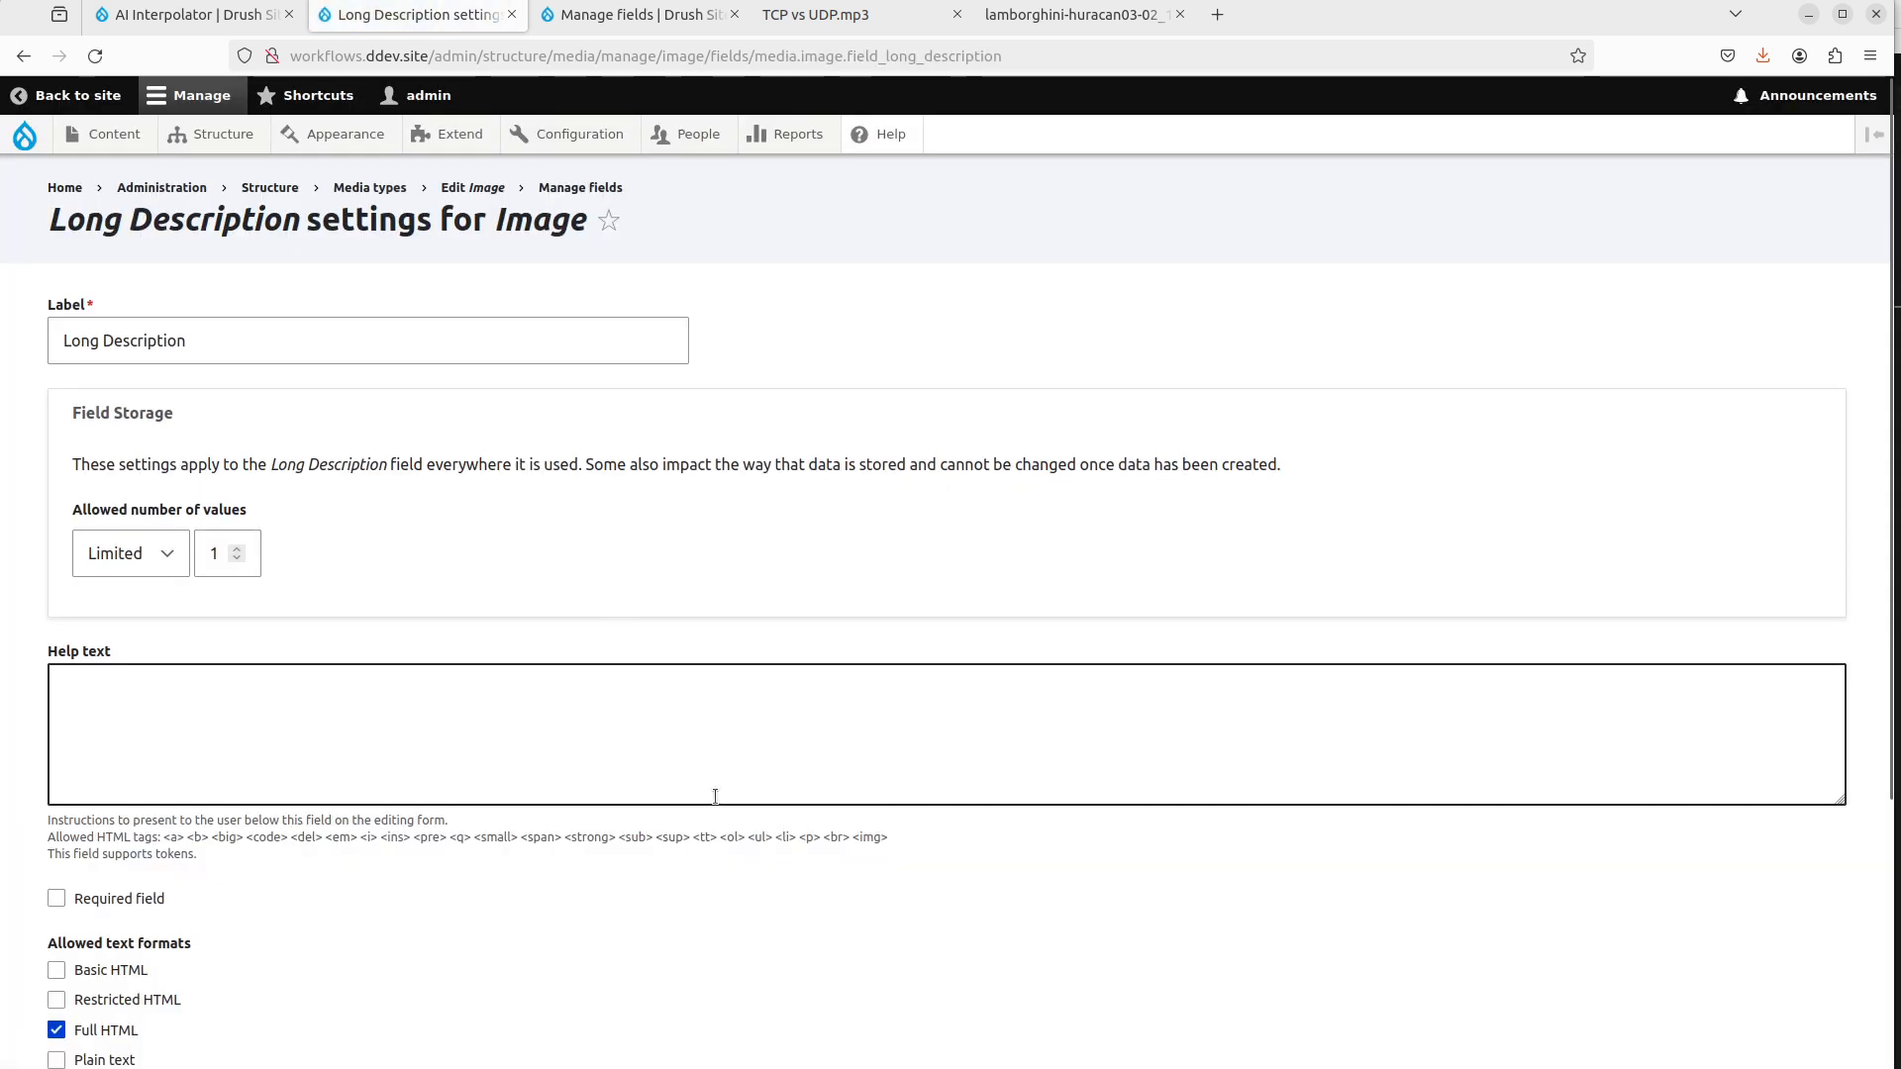
{"action": "key", "text": "ctrl+Page_Up"}
{"action": "key", "text": "ctrl+Page_Down"}
{"action": "scroll", "coordinate": [594, 832], "scroll_direction": "down", "scroll_amount": 5}
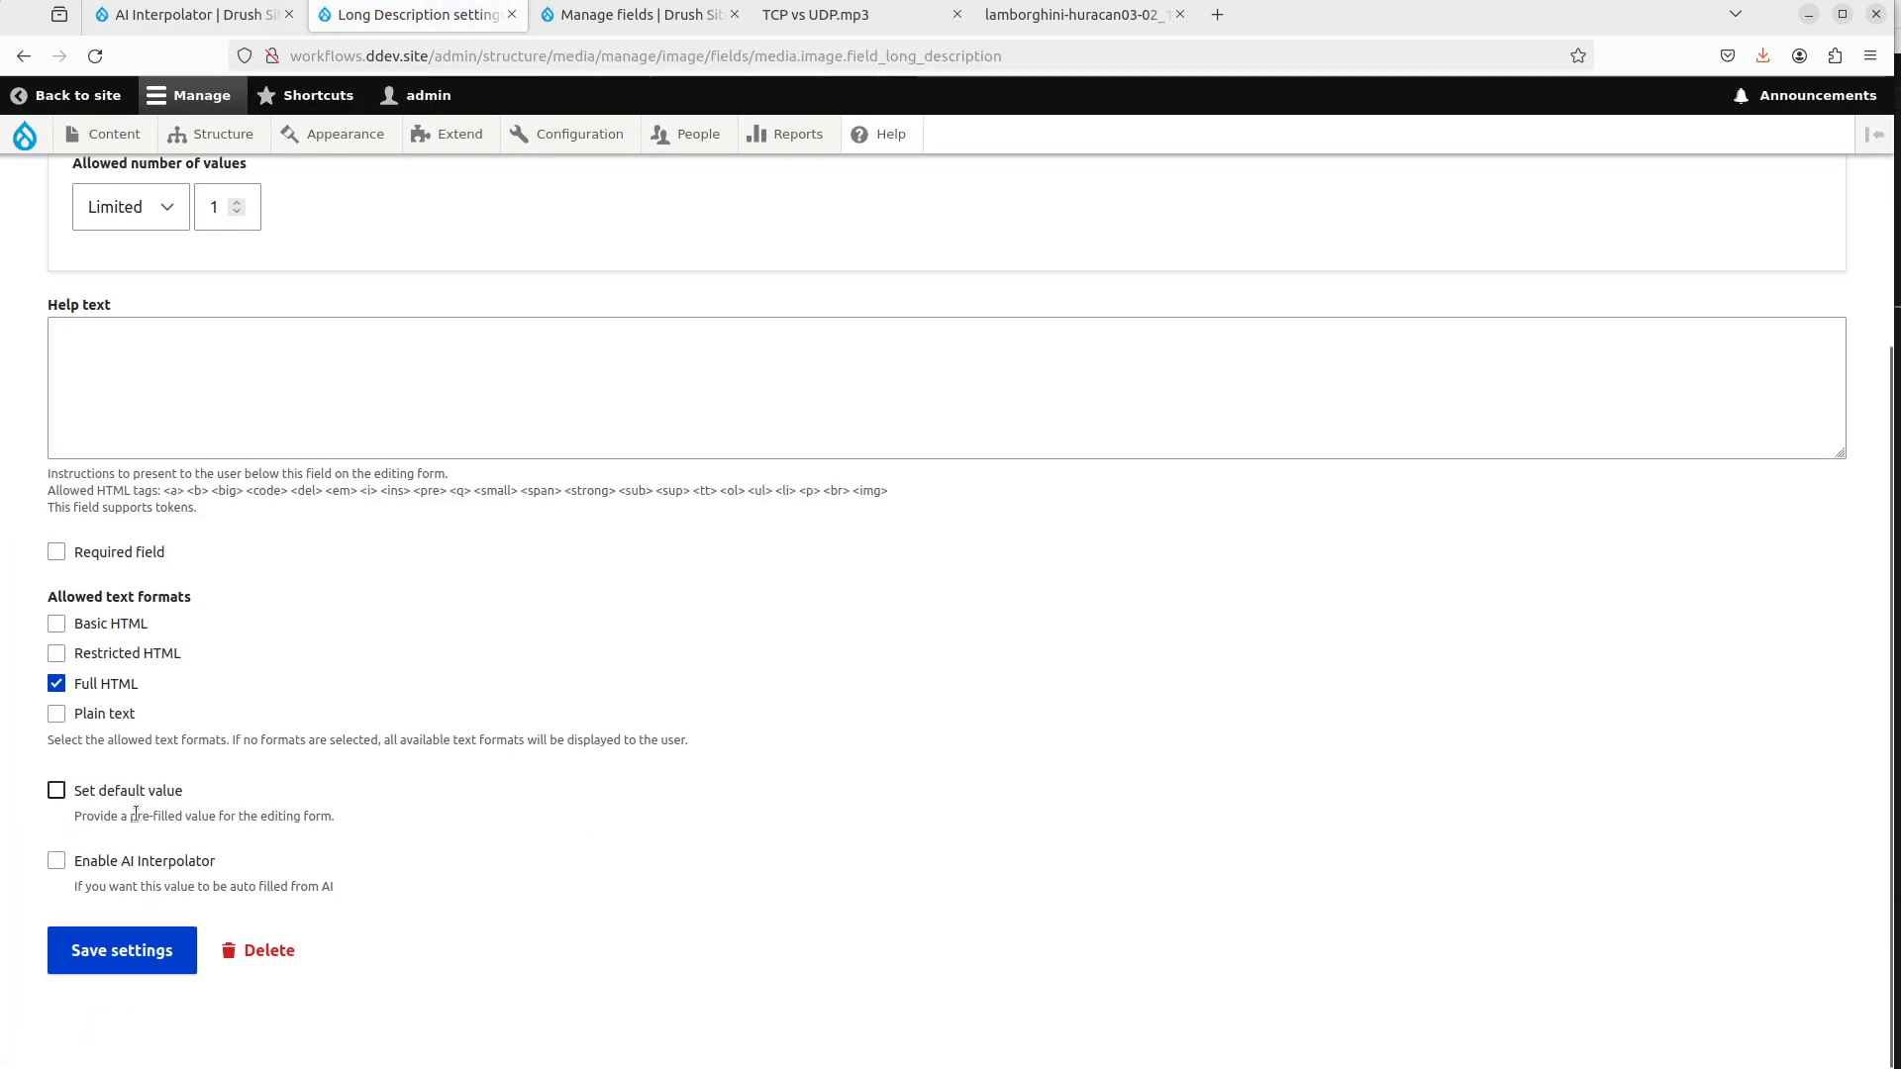
{"action": "left_click", "coordinate": [179, 865]}
{"action": "scroll", "coordinate": [476, 792], "scroll_direction": "down", "scroll_amount": 5}
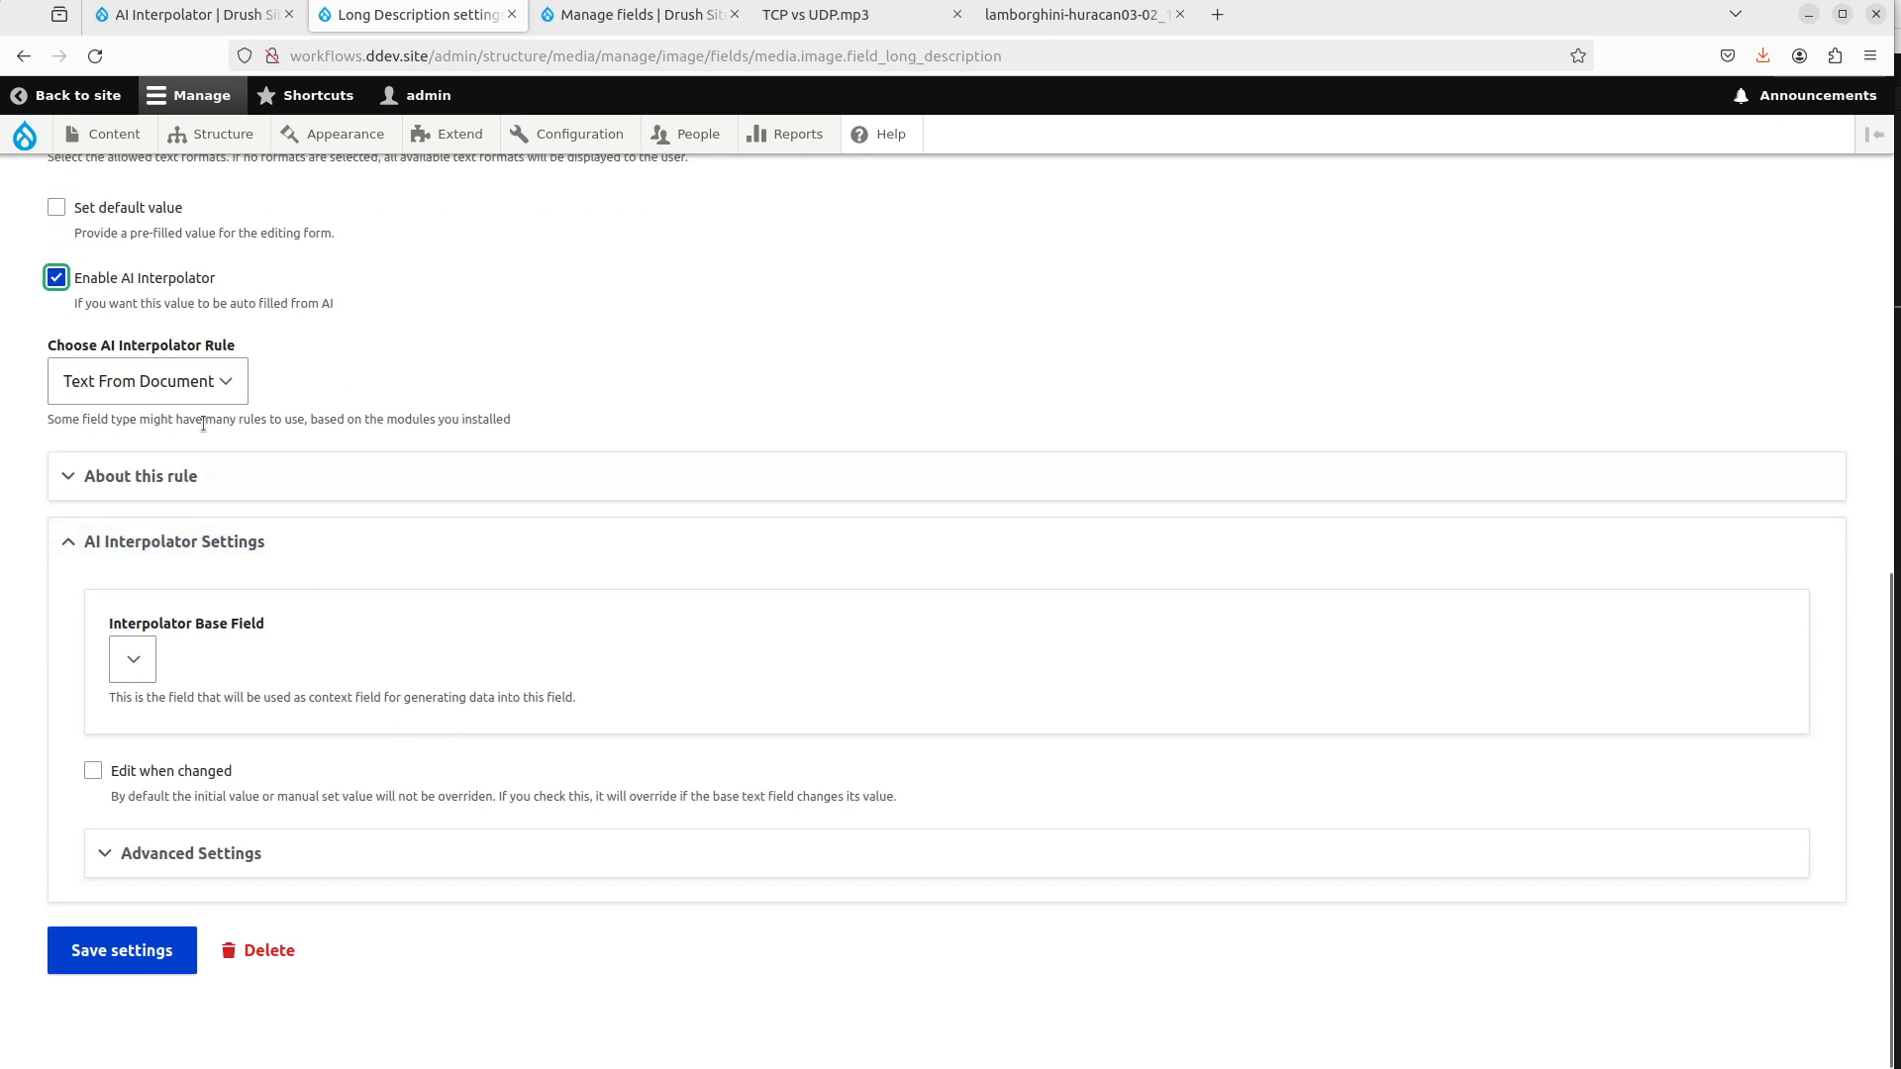
Review the AI Interpolator rules available for Image's Long Description field.
{"action": "left_click", "coordinate": [208, 396]}
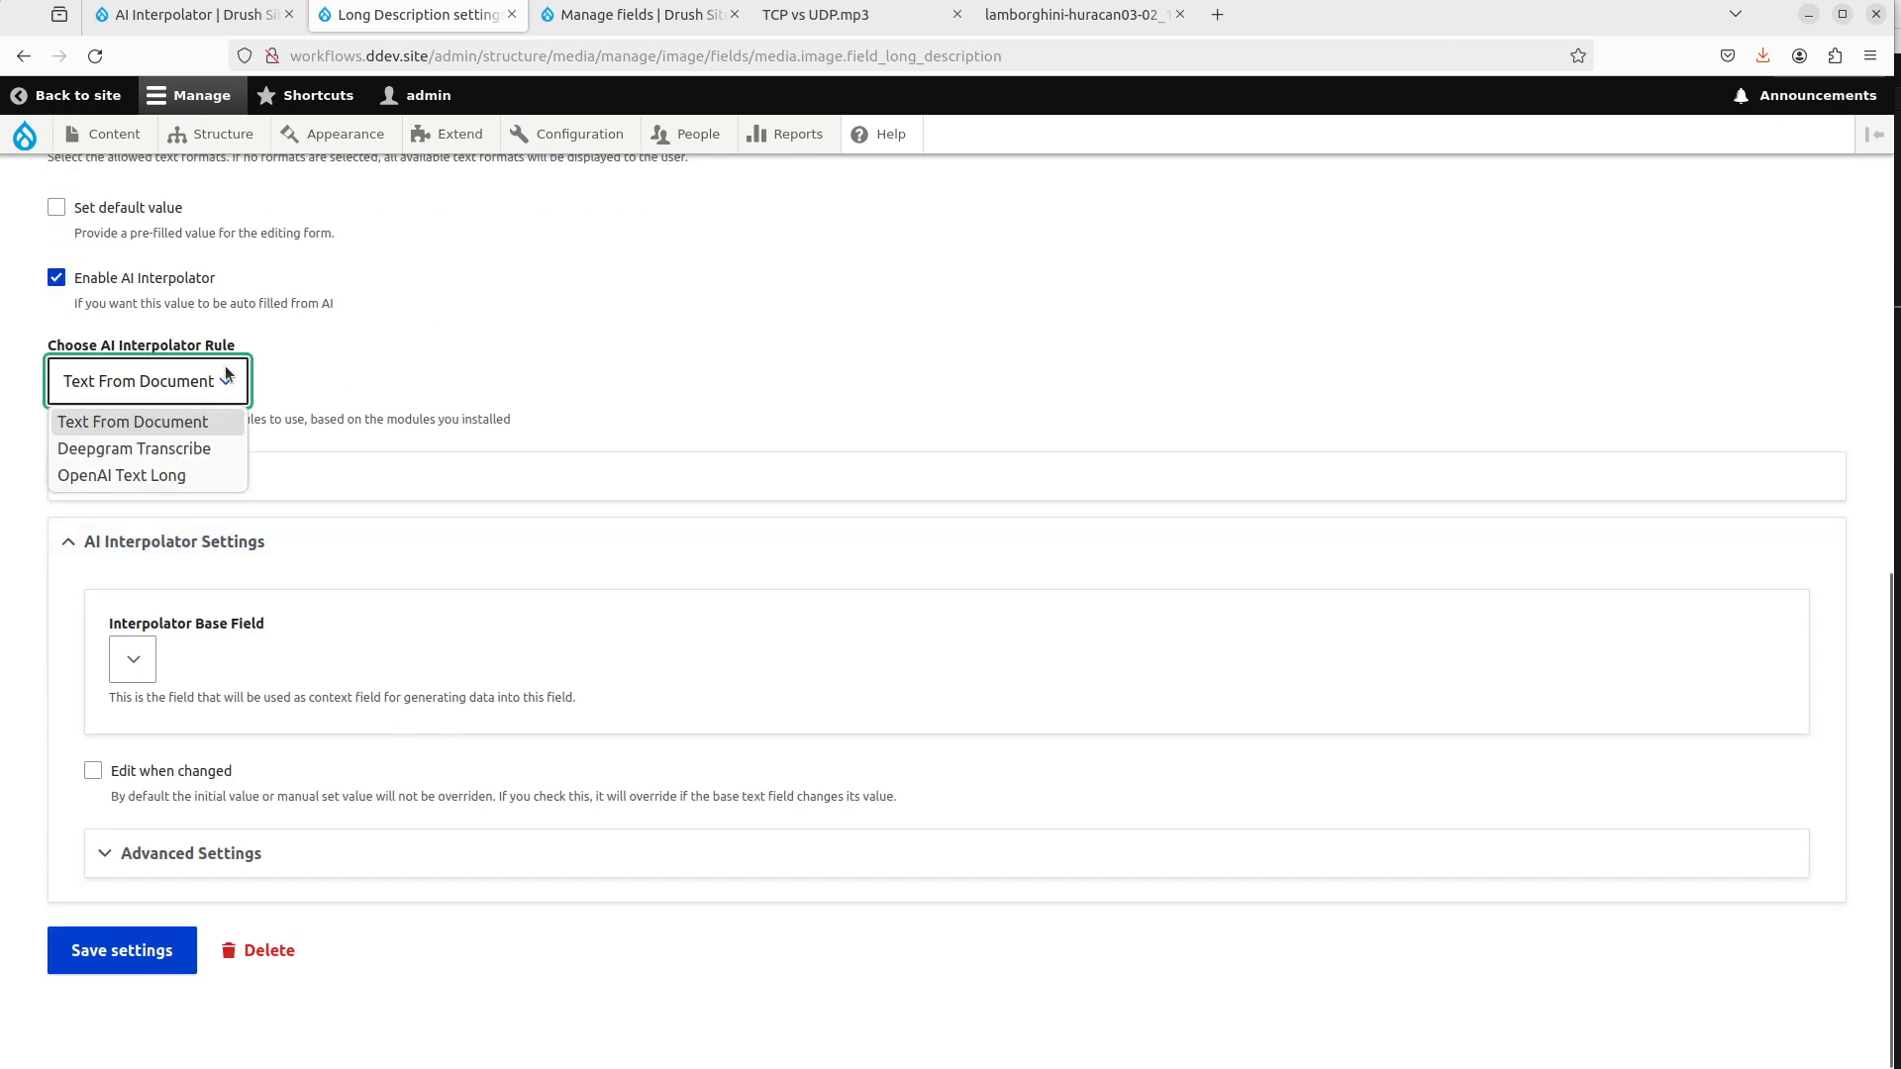
{"action": "left_click", "coordinate": [226, 374]}
{"action": "scroll", "coordinate": [418, 600], "scroll_direction": "up", "scroll_amount": 2}
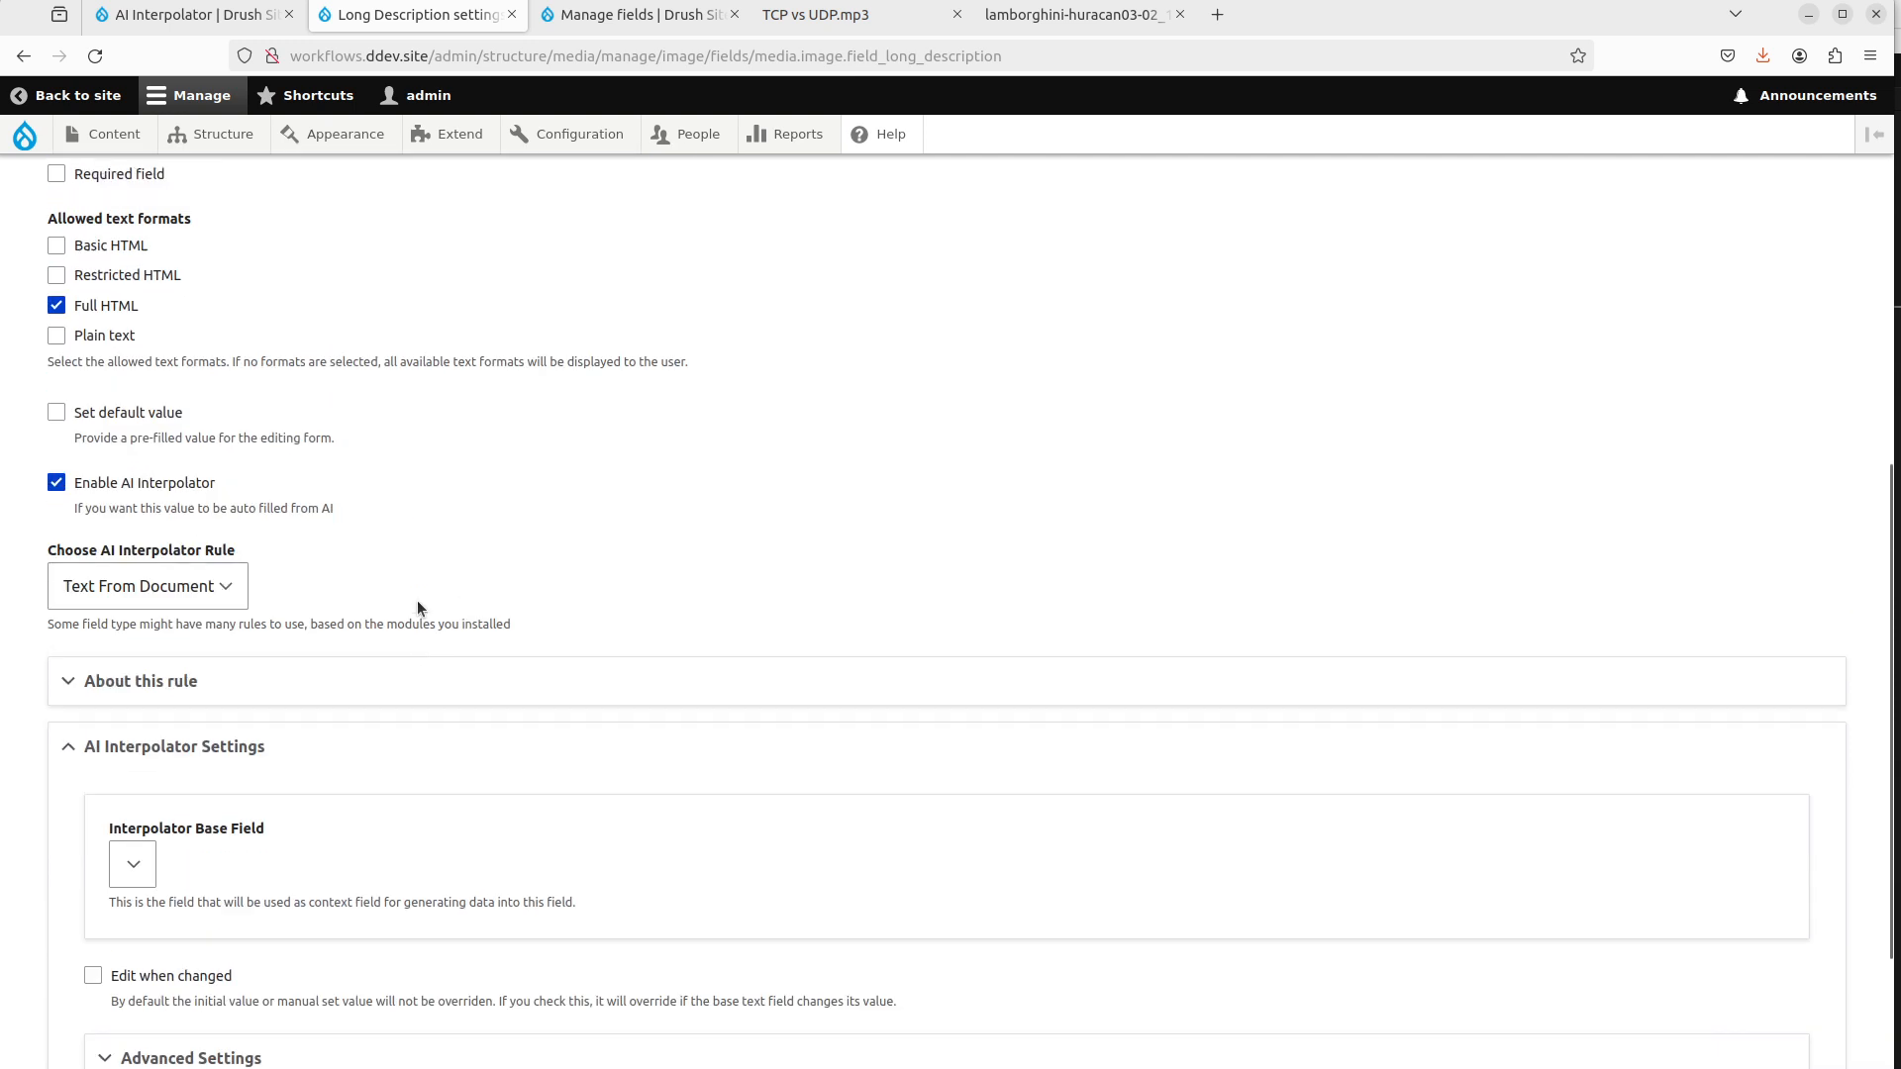
{"action": "scroll", "coordinate": [110, 609], "scroll_direction": "down", "scroll_amount": 2}
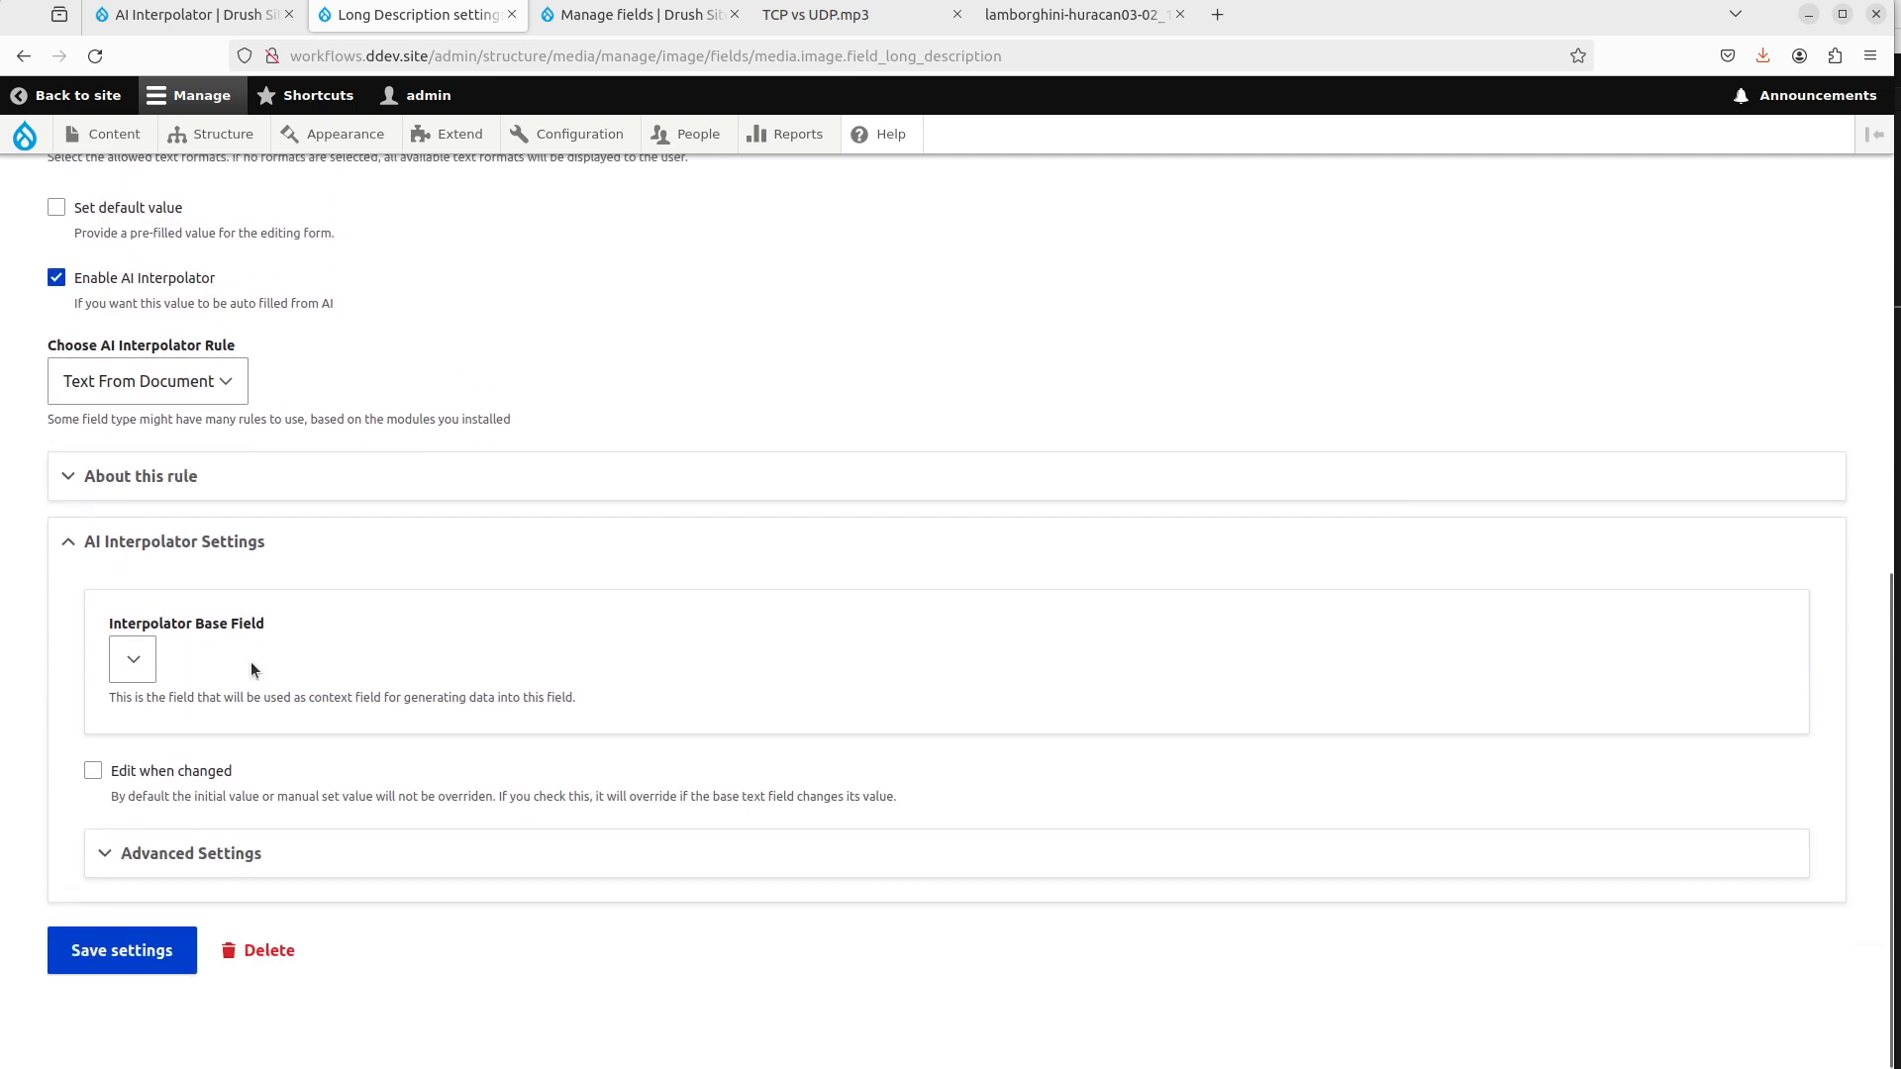
{"action": "left_click", "coordinate": [135, 393]}
{"action": "left_click", "coordinate": [165, 388]}
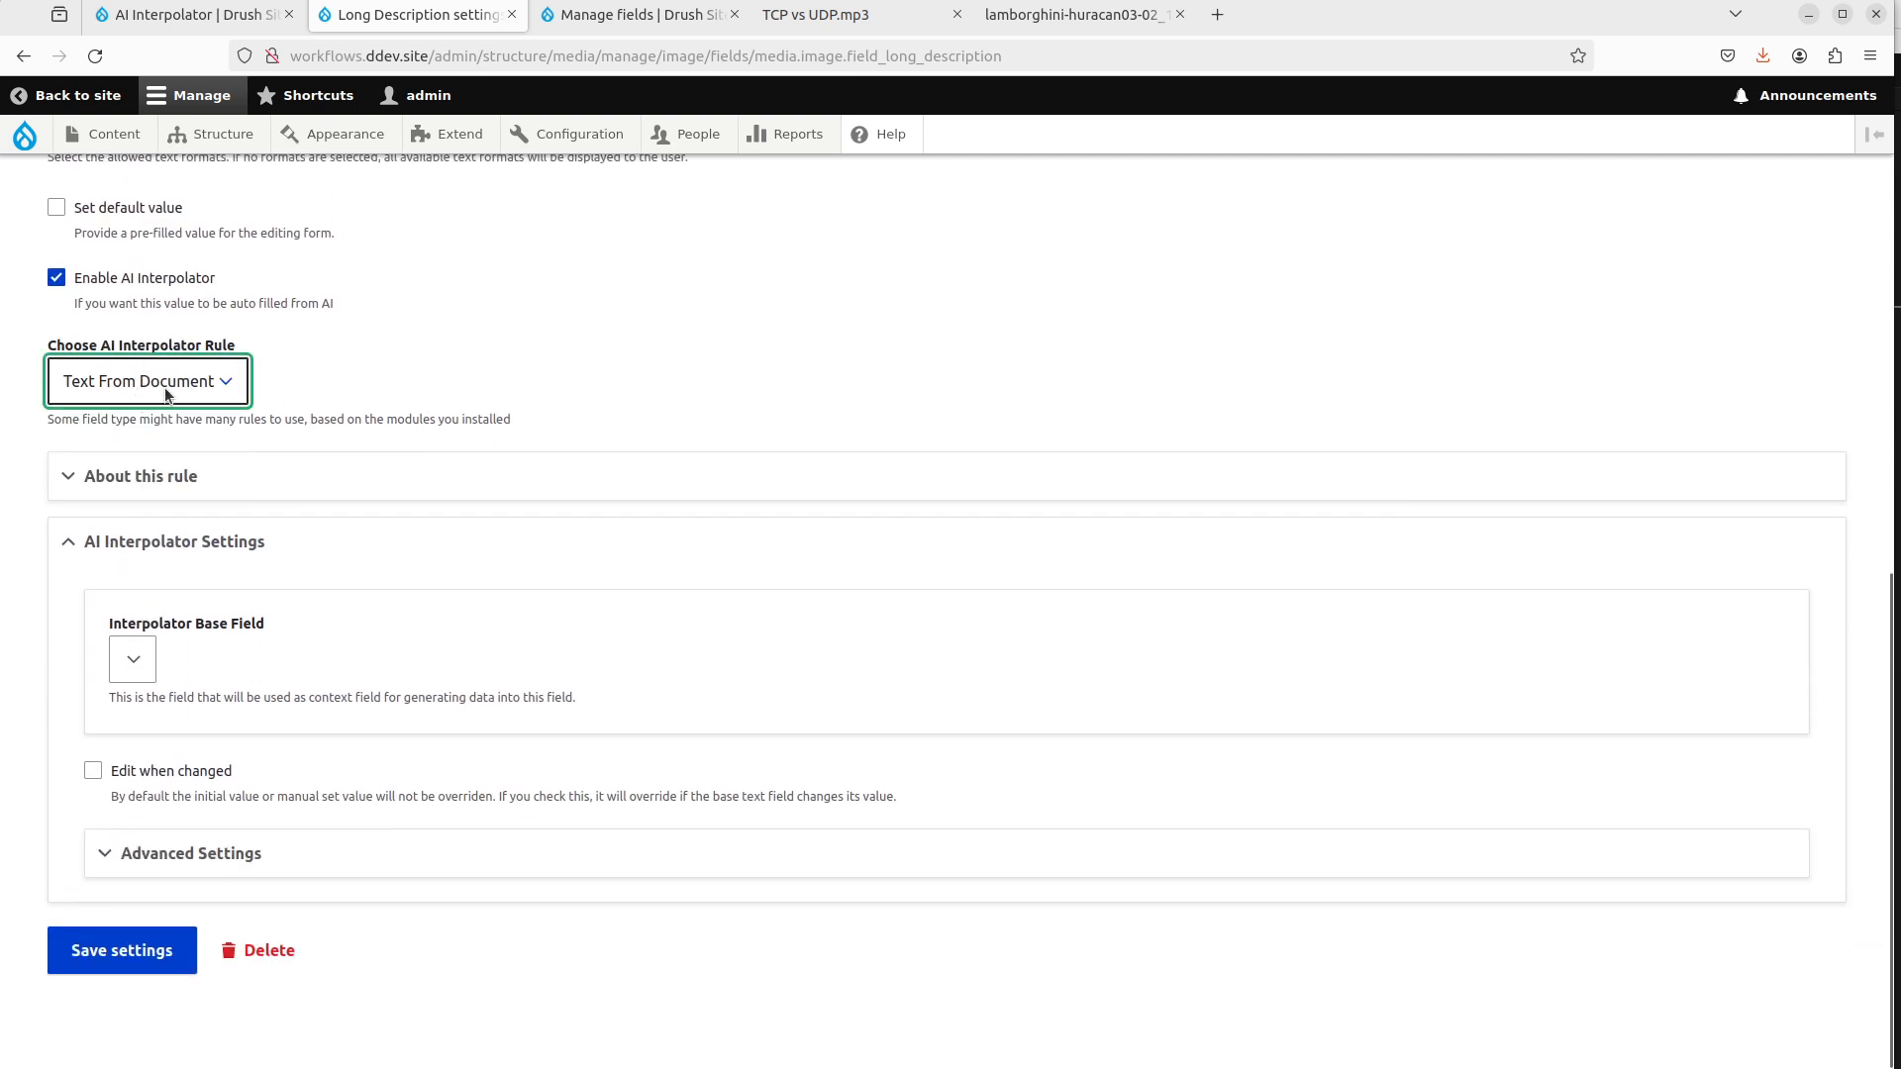
{"action": "left_click", "coordinate": [534, 402]}
{"action": "scroll", "coordinate": [519, 551], "scroll_direction": "up", "scroll_amount": 2}
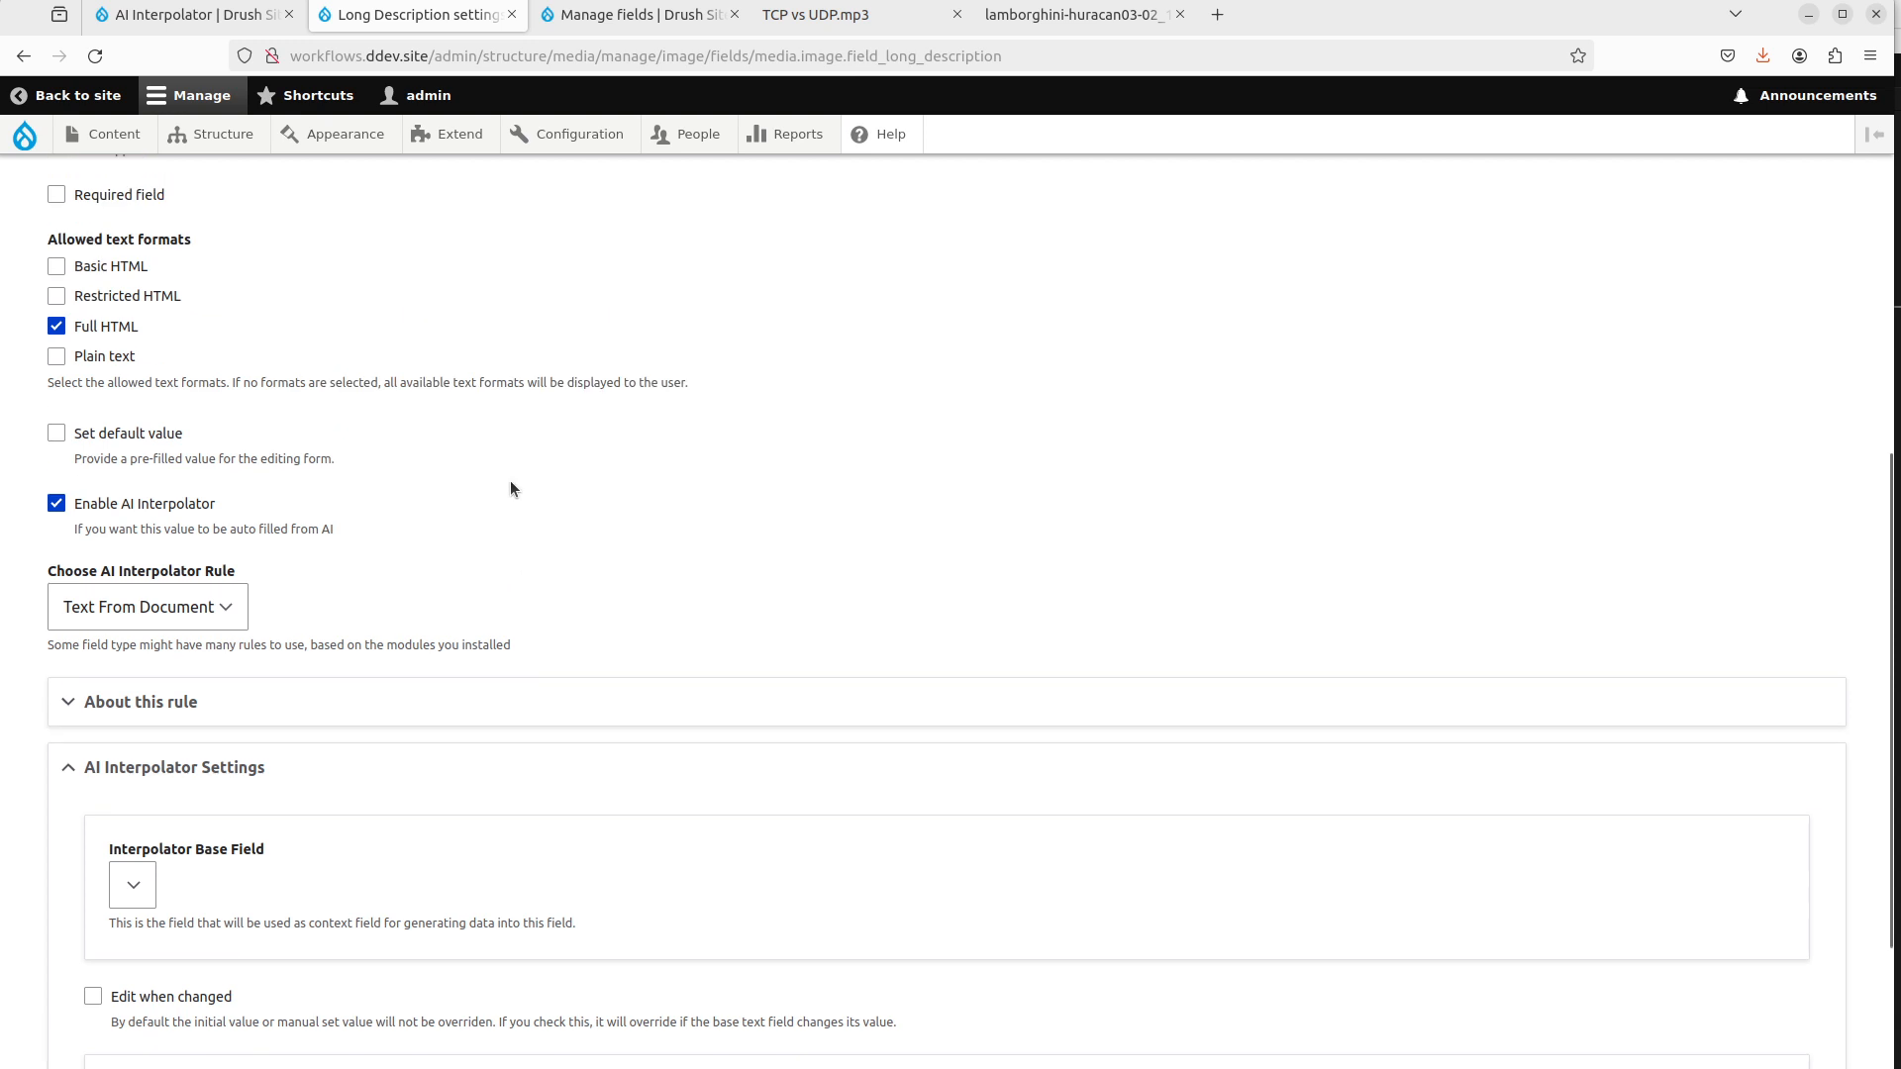
Check the progress of the audio item's AI Interpolator batch and return to Image's Long Description settings.
{"action": "left_click", "coordinate": [211, 22]}
{"action": "left_click", "coordinate": [374, 30]}
{"action": "scroll", "coordinate": [353, 644], "scroll_direction": "down", "scroll_amount": 3}
{"action": "scroll", "coordinate": [424, 172], "scroll_direction": "up", "scroll_amount": 3}
Install the Token module from the site's module list.
{"action": "mouse_move", "coordinate": [447, 146]}
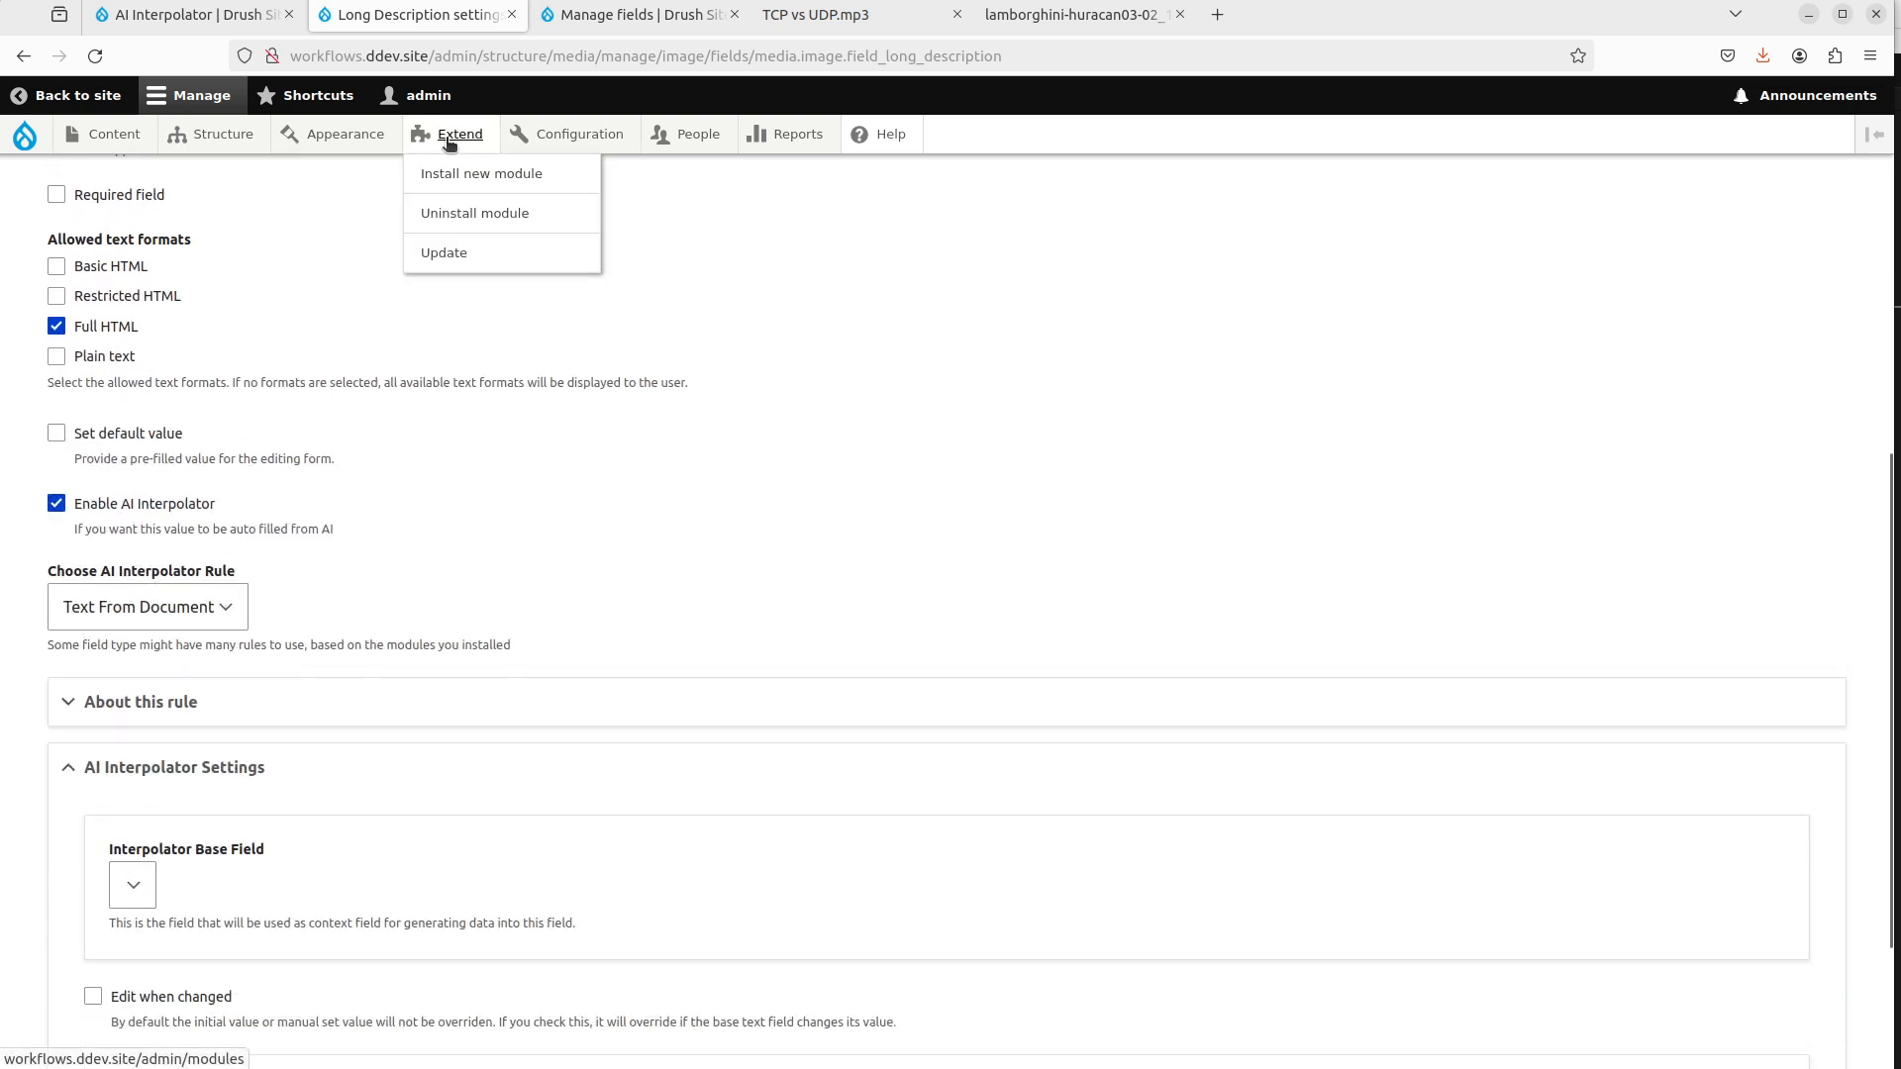
{"action": "left_click", "coordinate": [450, 139]}
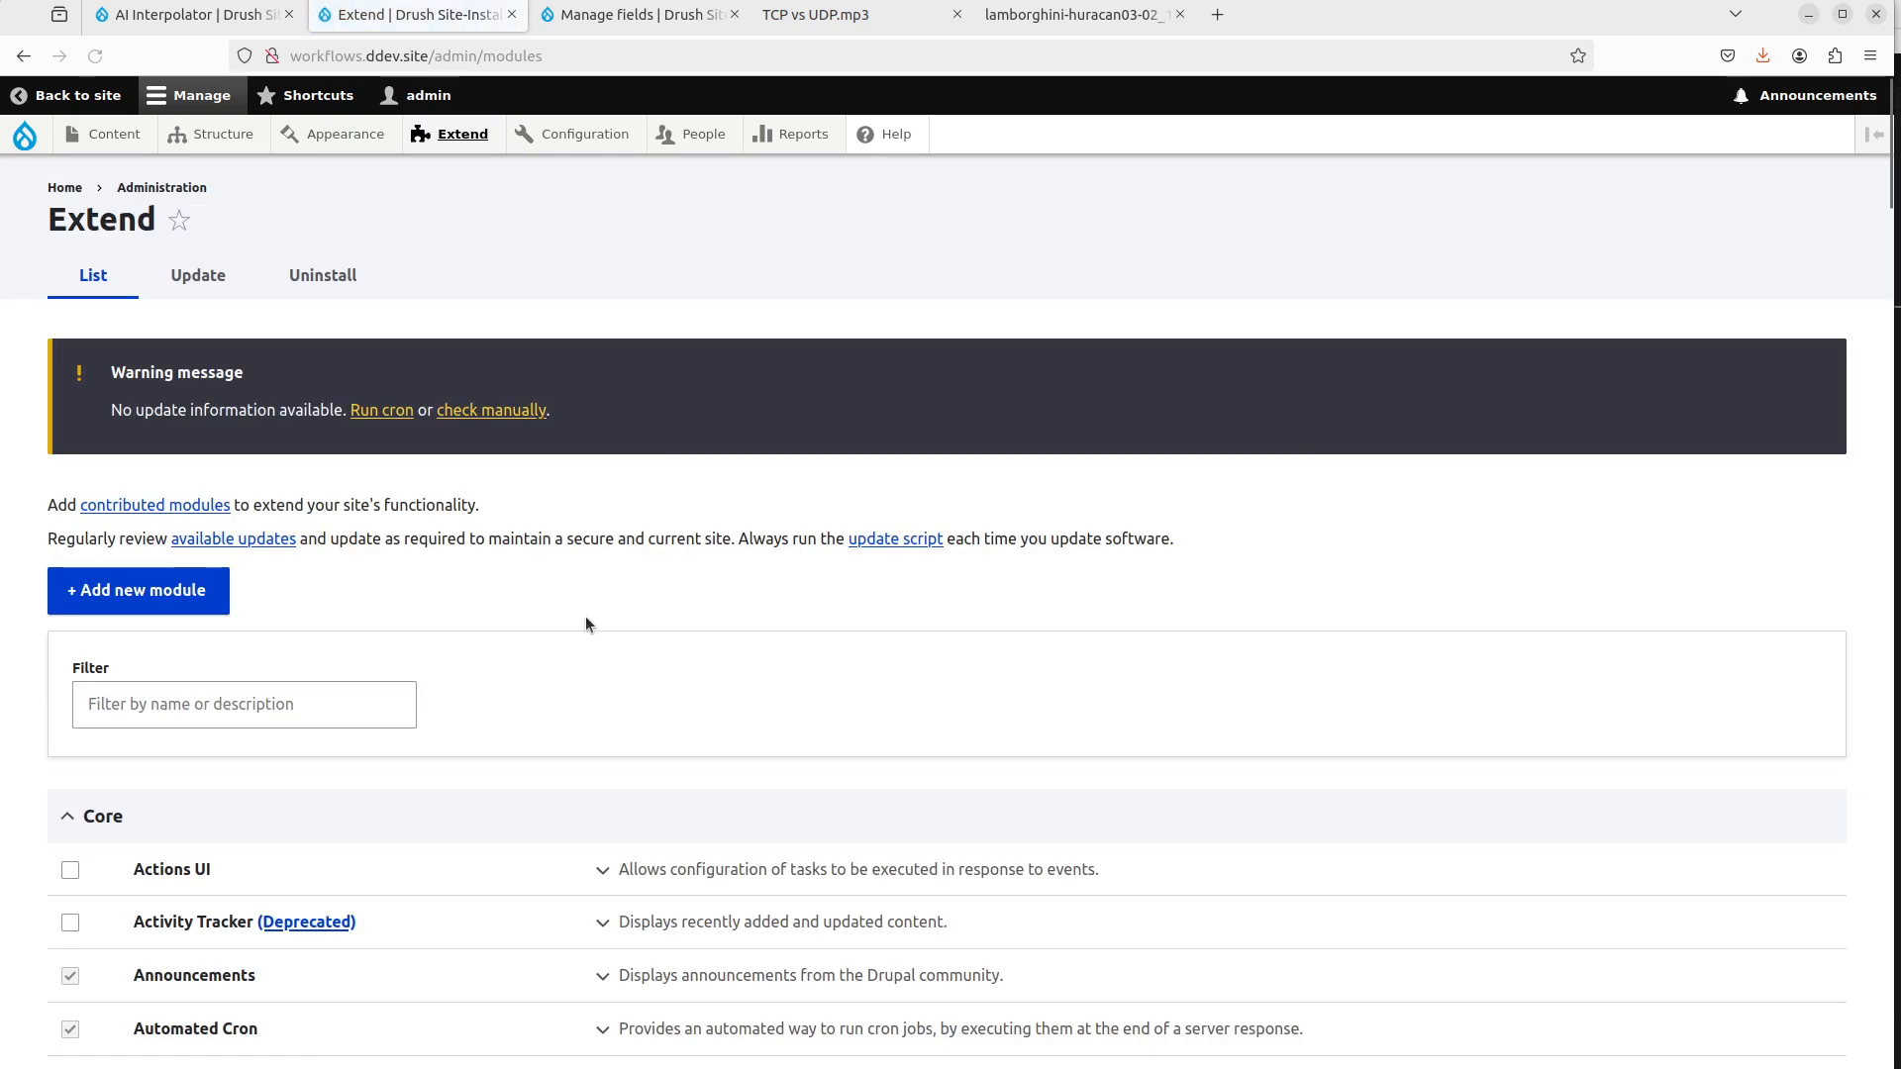
{"action": "scroll", "coordinate": [562, 672], "scroll_direction": "down", "scroll_amount": 20}
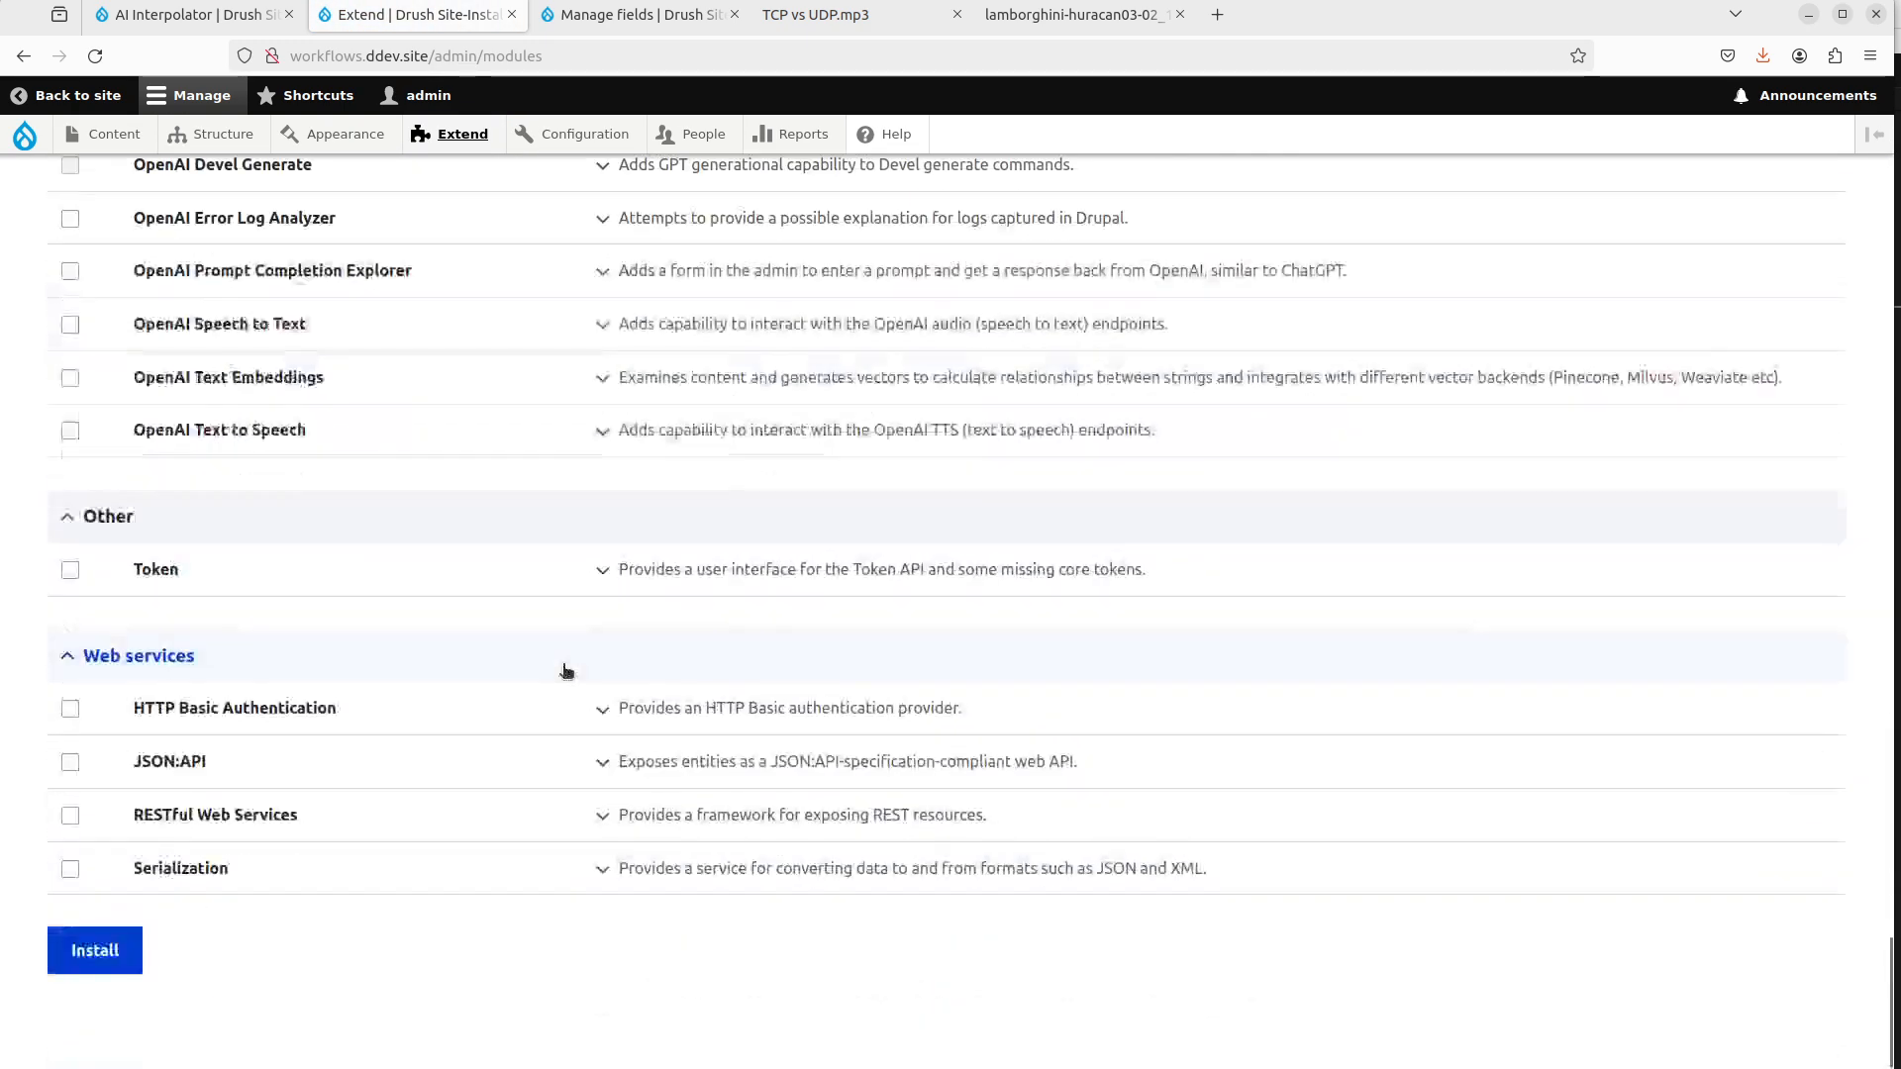
{"action": "left_click", "coordinate": [156, 571]}
{"action": "left_click", "coordinate": [95, 950]}
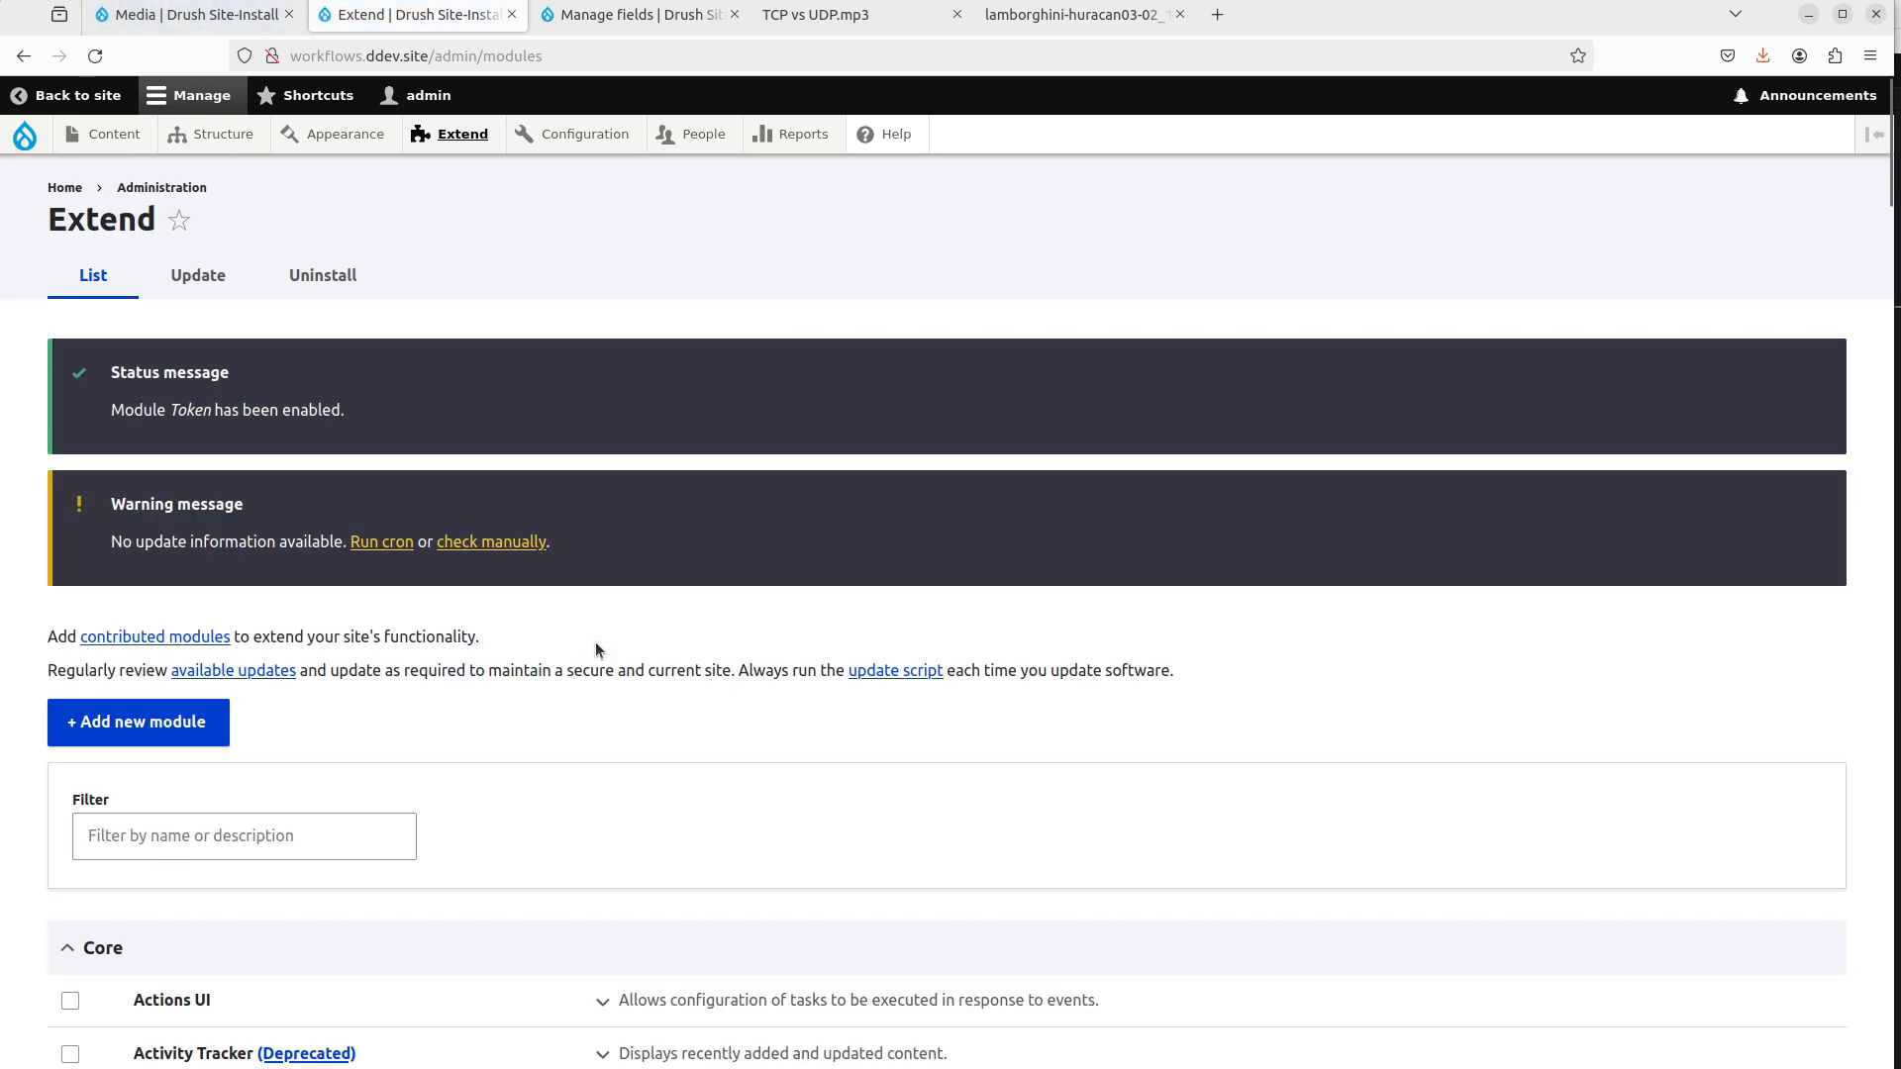
Return to the Image media type's fields, edit its Long Description field and enable AI Interpolator for it.
{"action": "key", "text": "alt+Left"}
{"action": "key", "text": "alt+Left"}
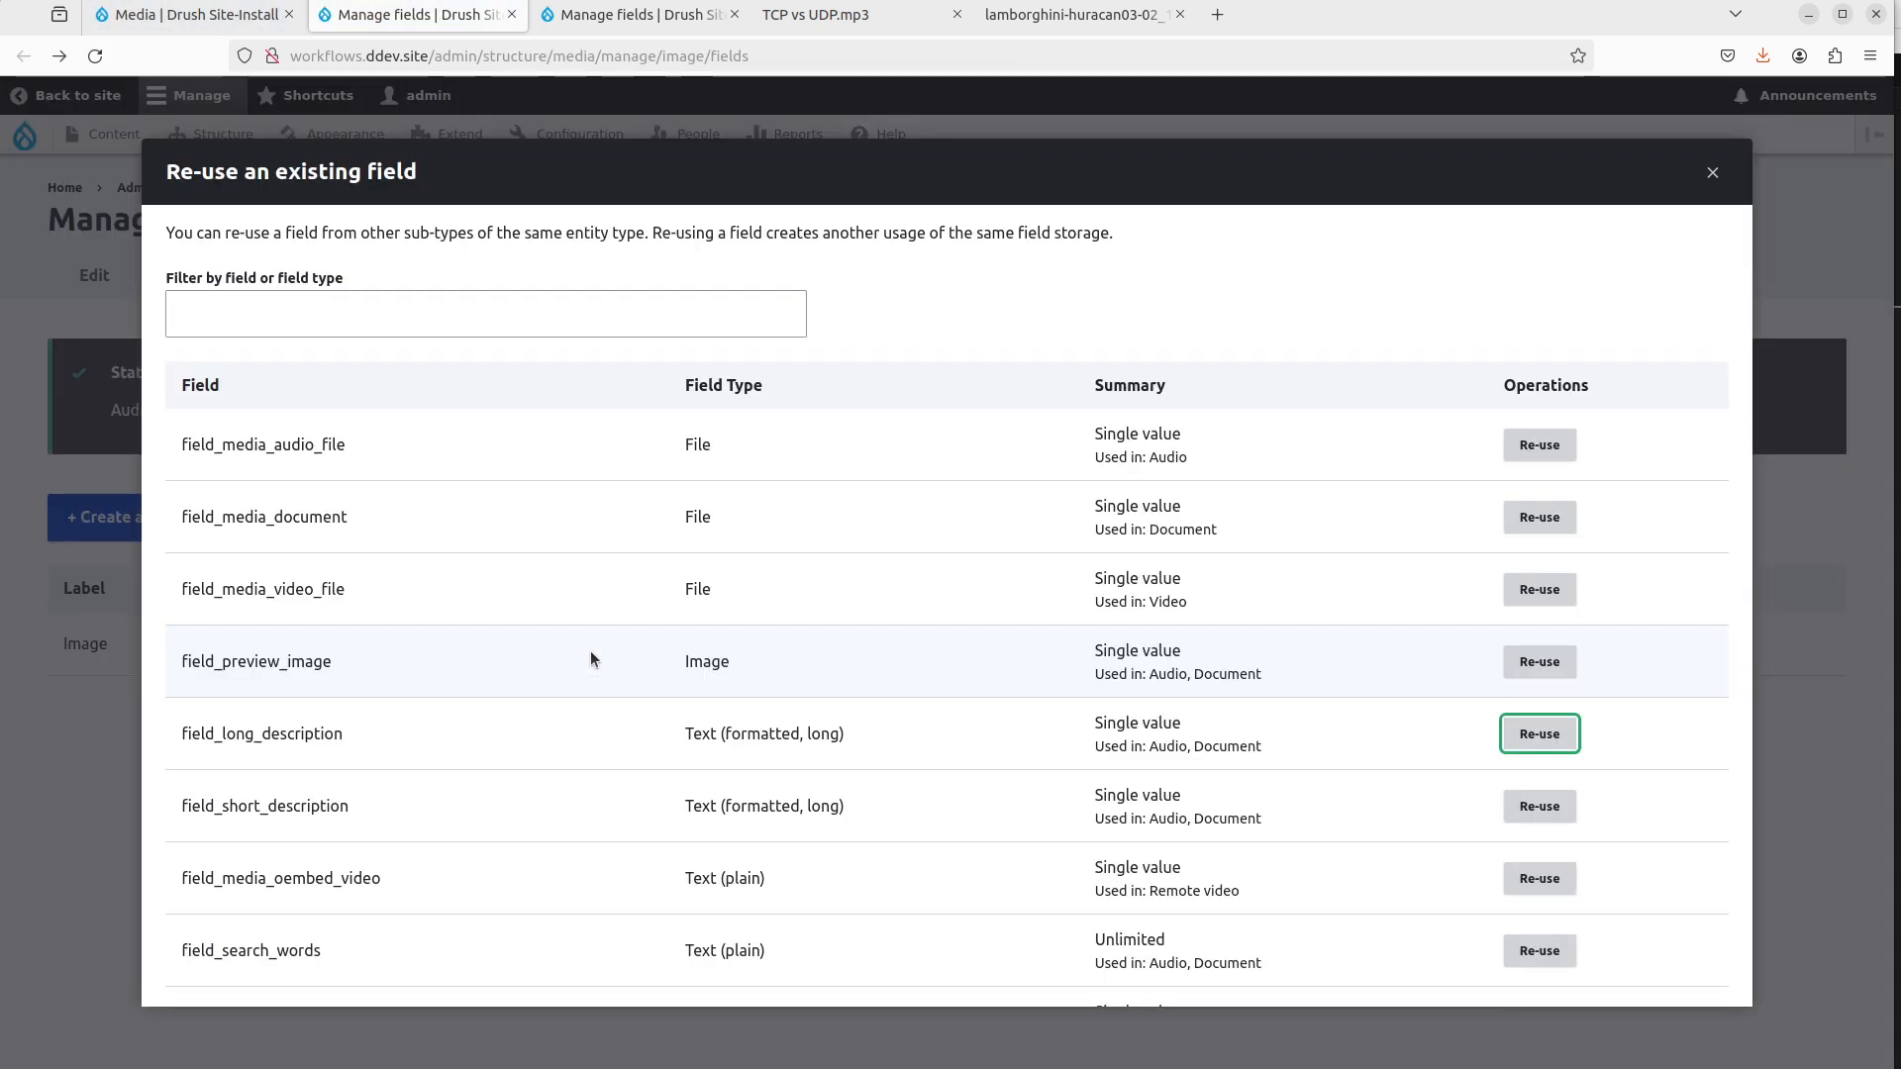
{"action": "key", "text": "Escape"}
{"action": "key", "text": "F5"}
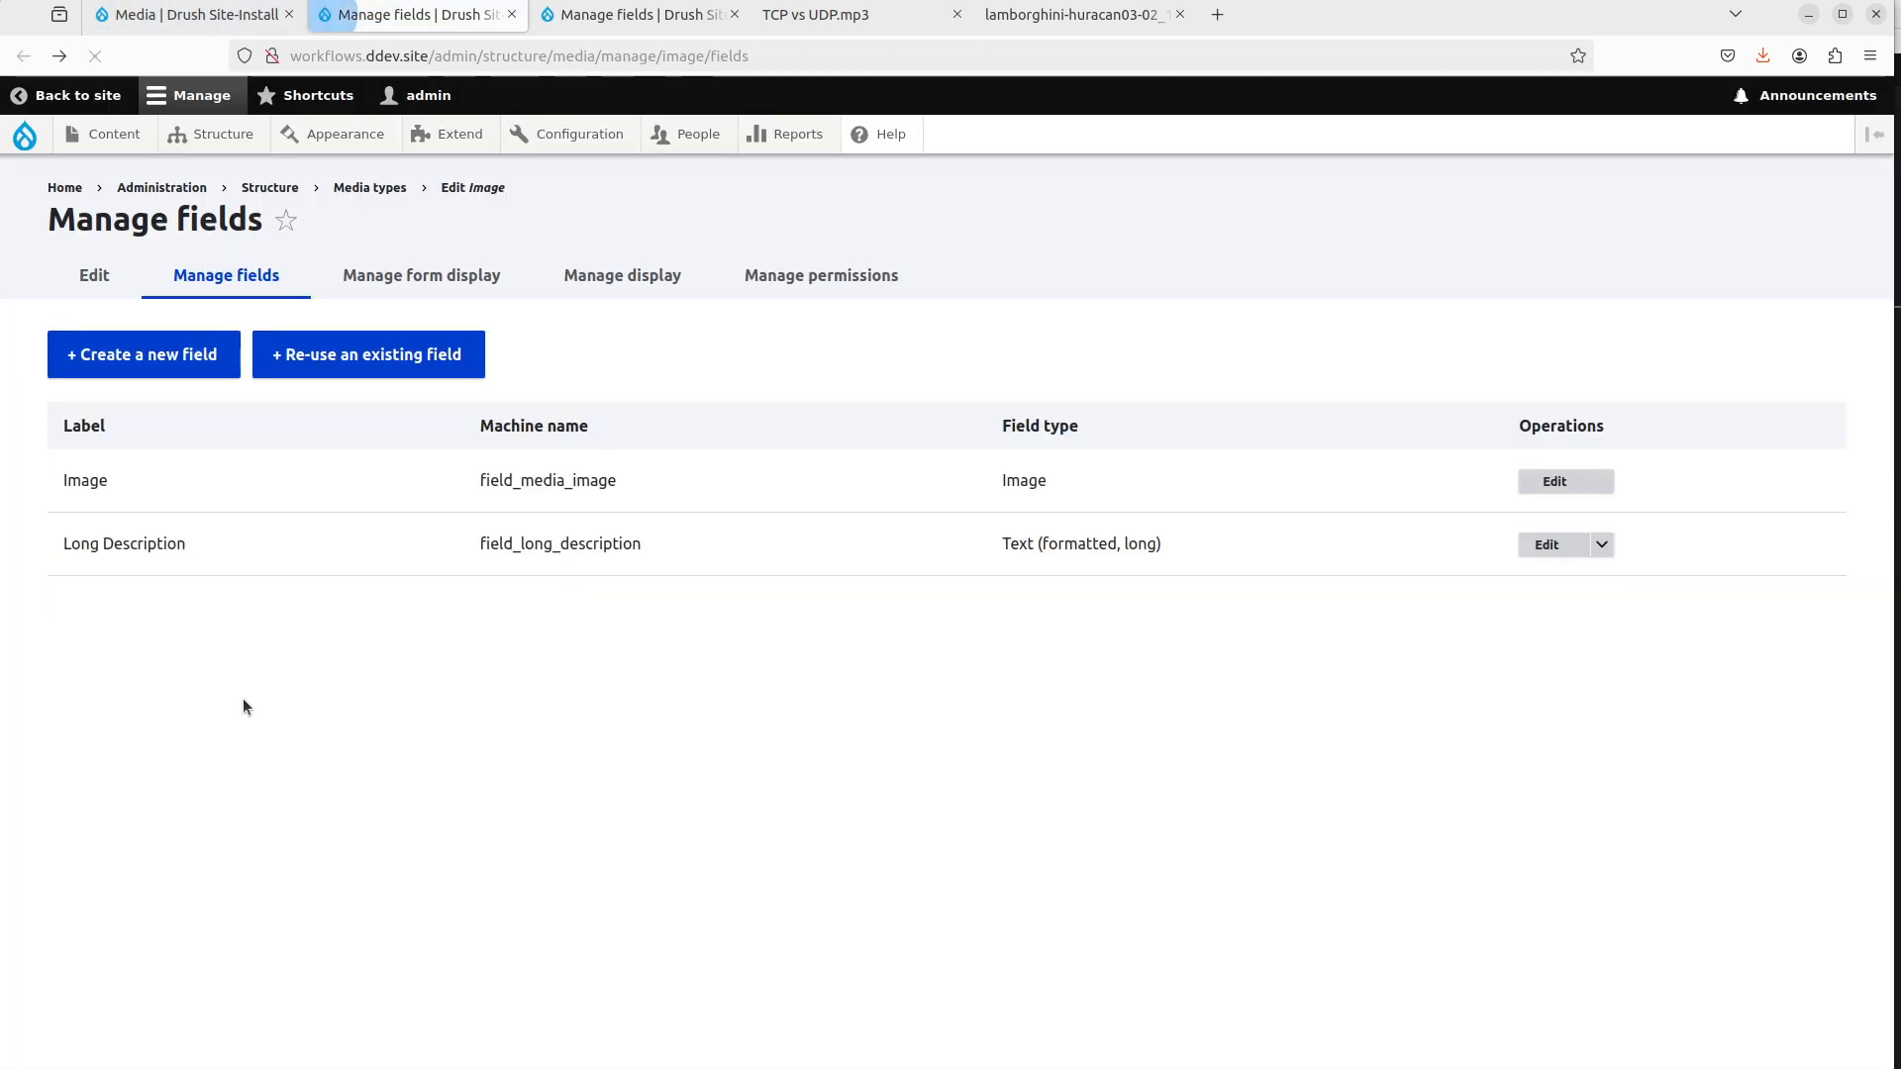
{"action": "left_click", "coordinate": [1547, 545]}
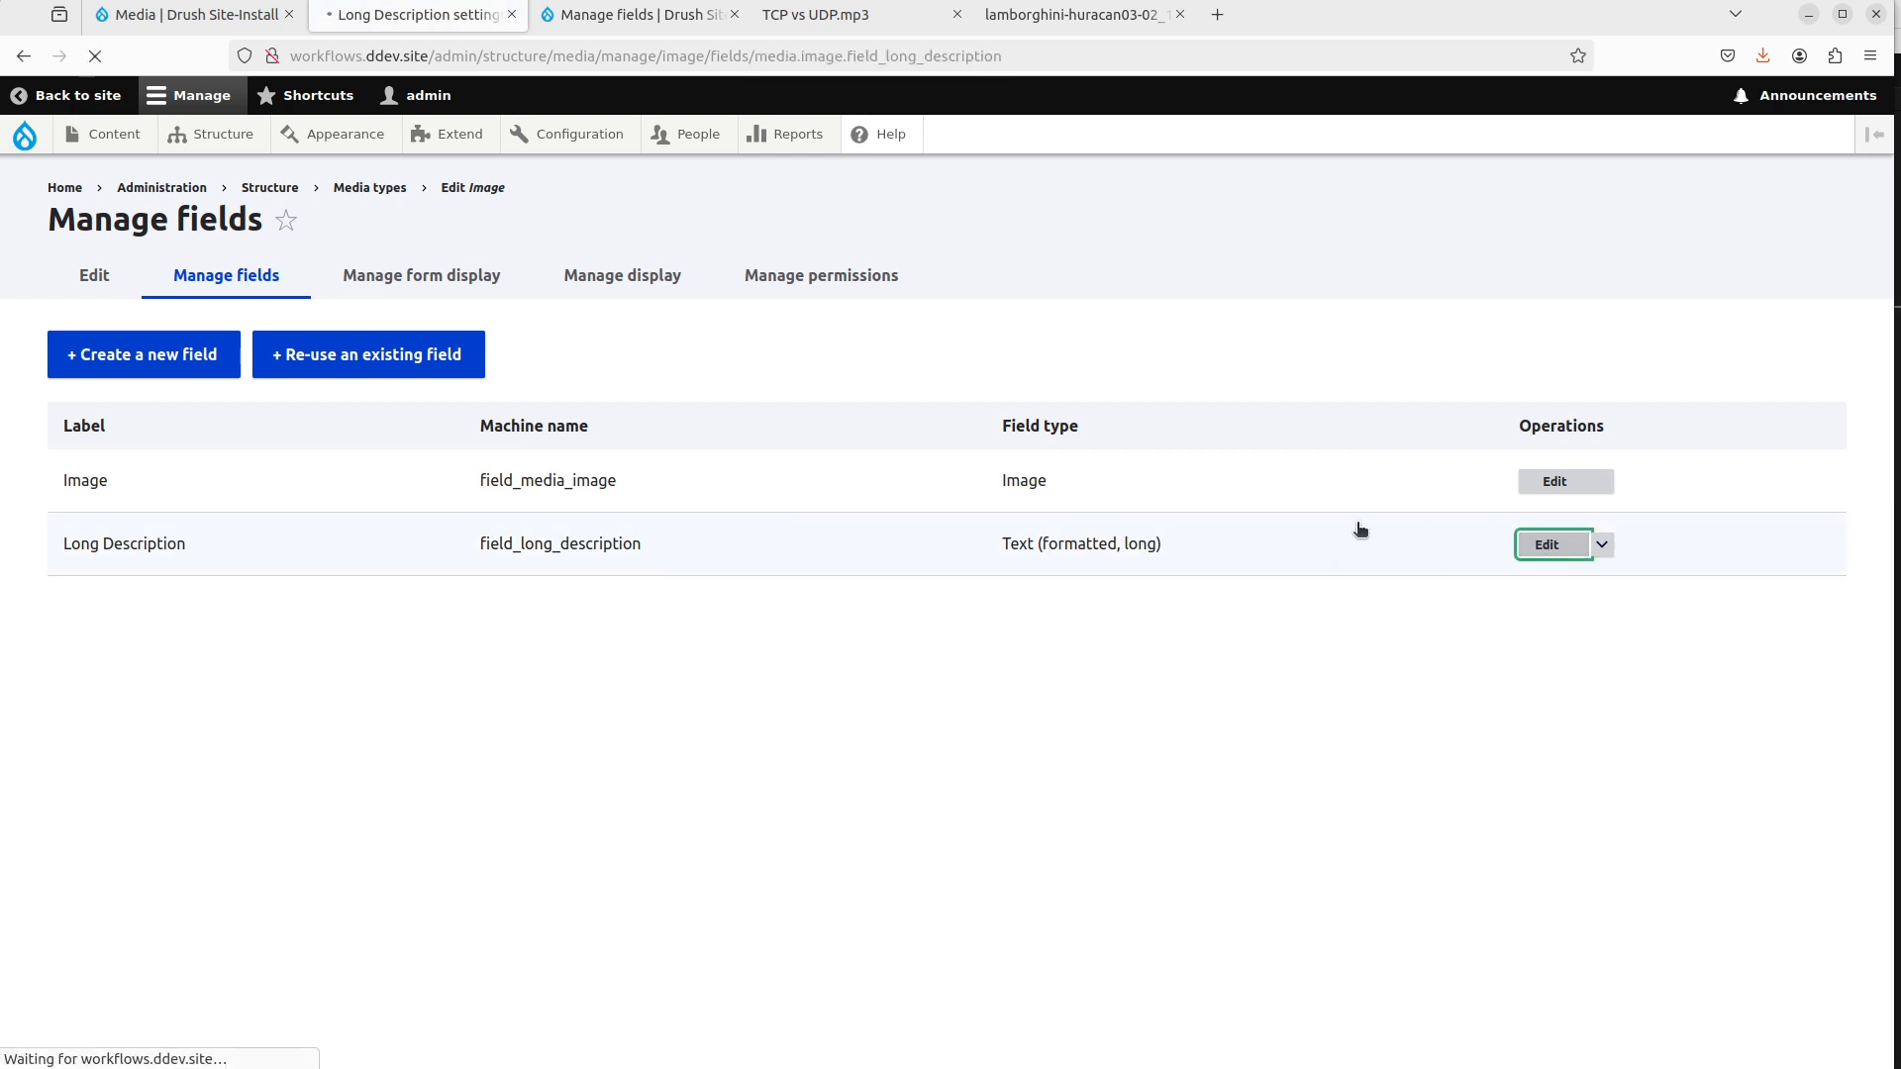
{"action": "scroll", "coordinate": [525, 643], "scroll_direction": "down", "scroll_amount": 3}
{"action": "left_click", "coordinate": [163, 905]}
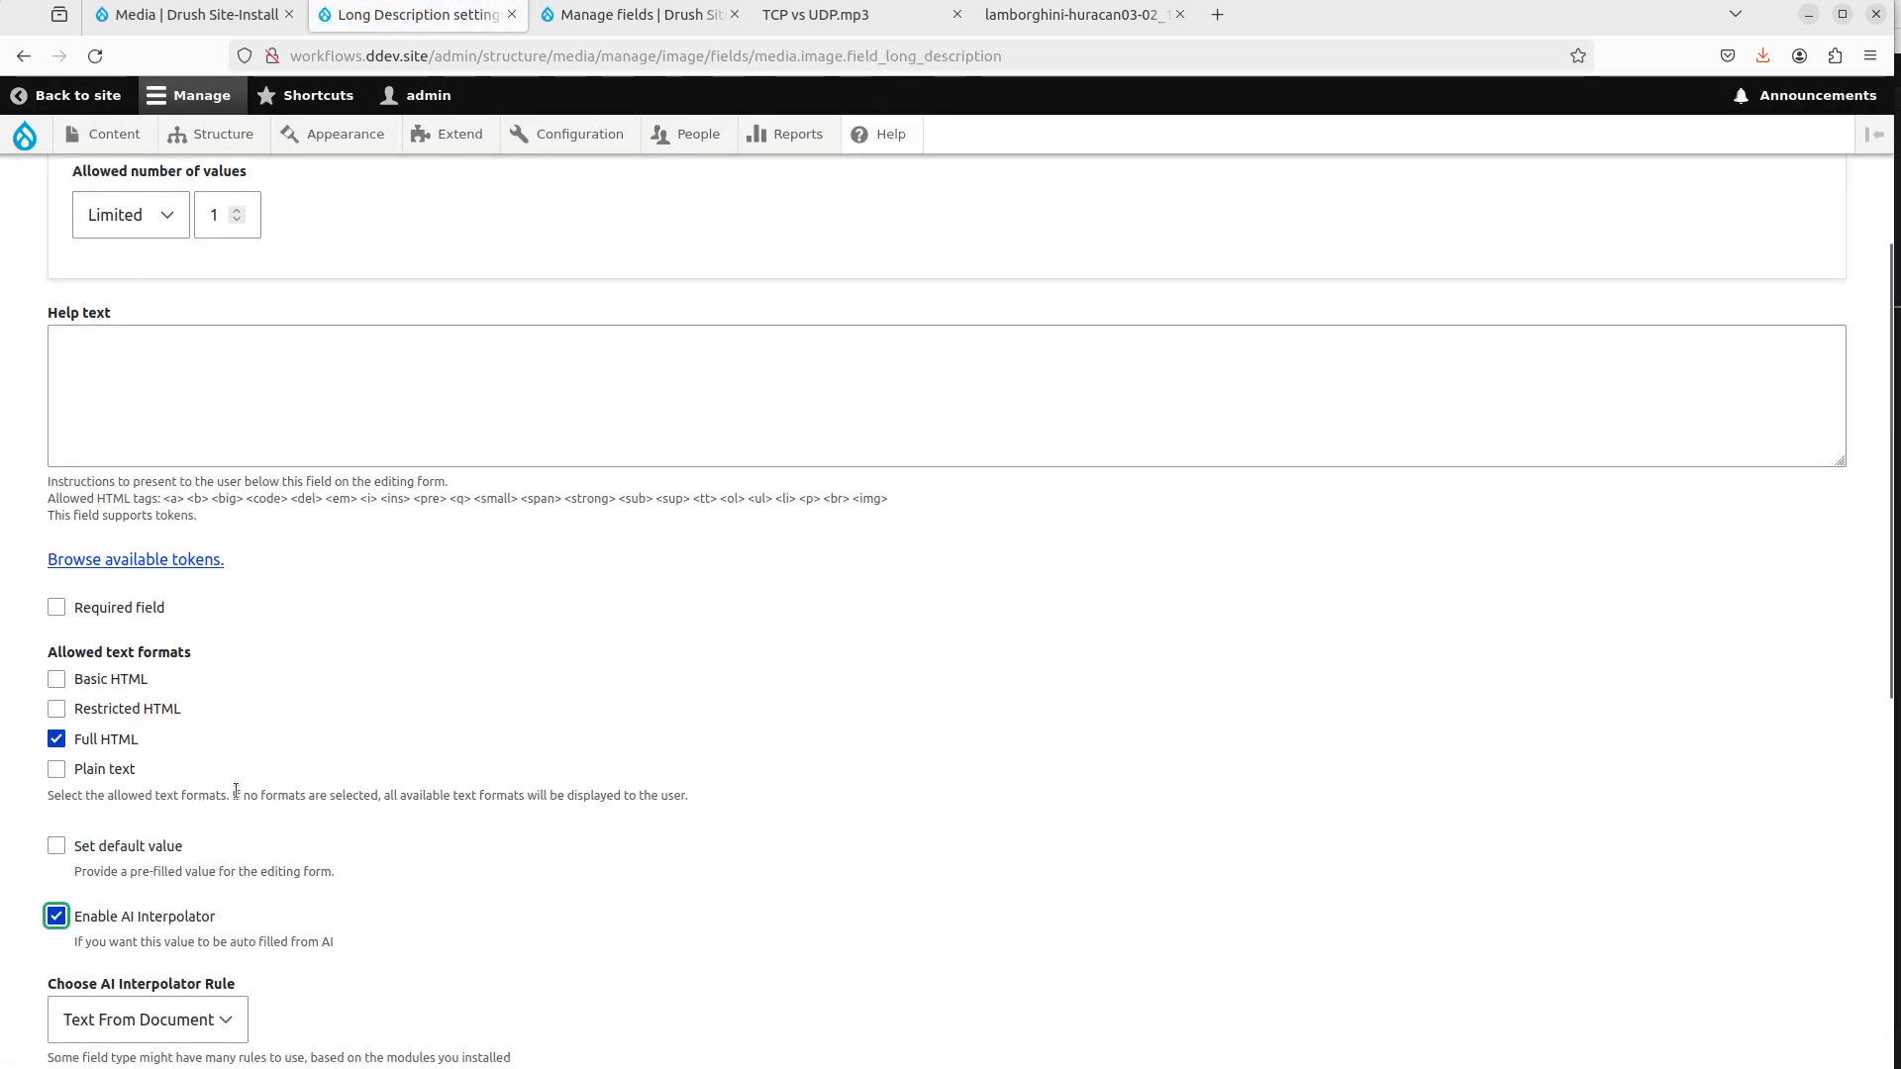
Set the field's AI Interpolator rule to OpenAI Text Long with Advanced Mode (Token) as the input mode.
{"action": "scroll", "coordinate": [168, 634], "scroll_direction": "down", "scroll_amount": 6}
{"action": "left_click", "coordinate": [148, 596]}
{"action": "left_click", "coordinate": [169, 639]}
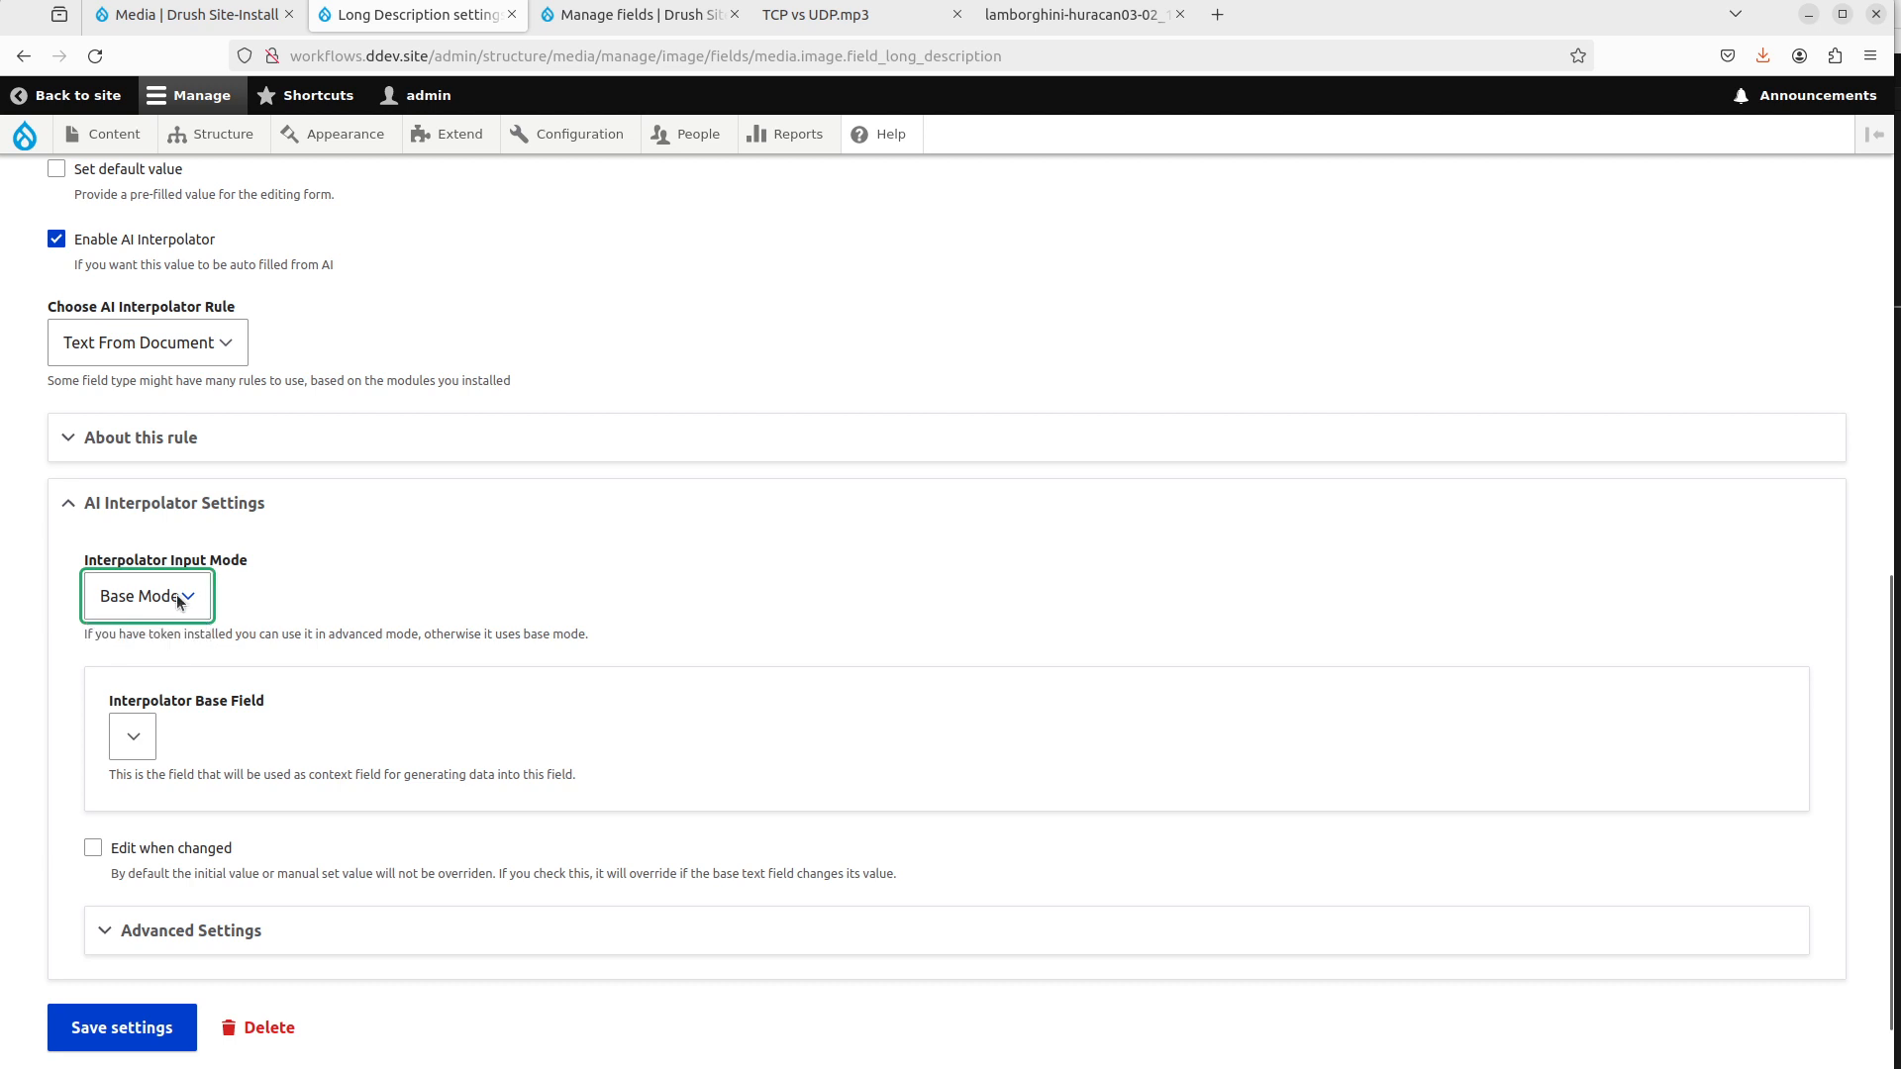
{"action": "left_click", "coordinate": [184, 614]}
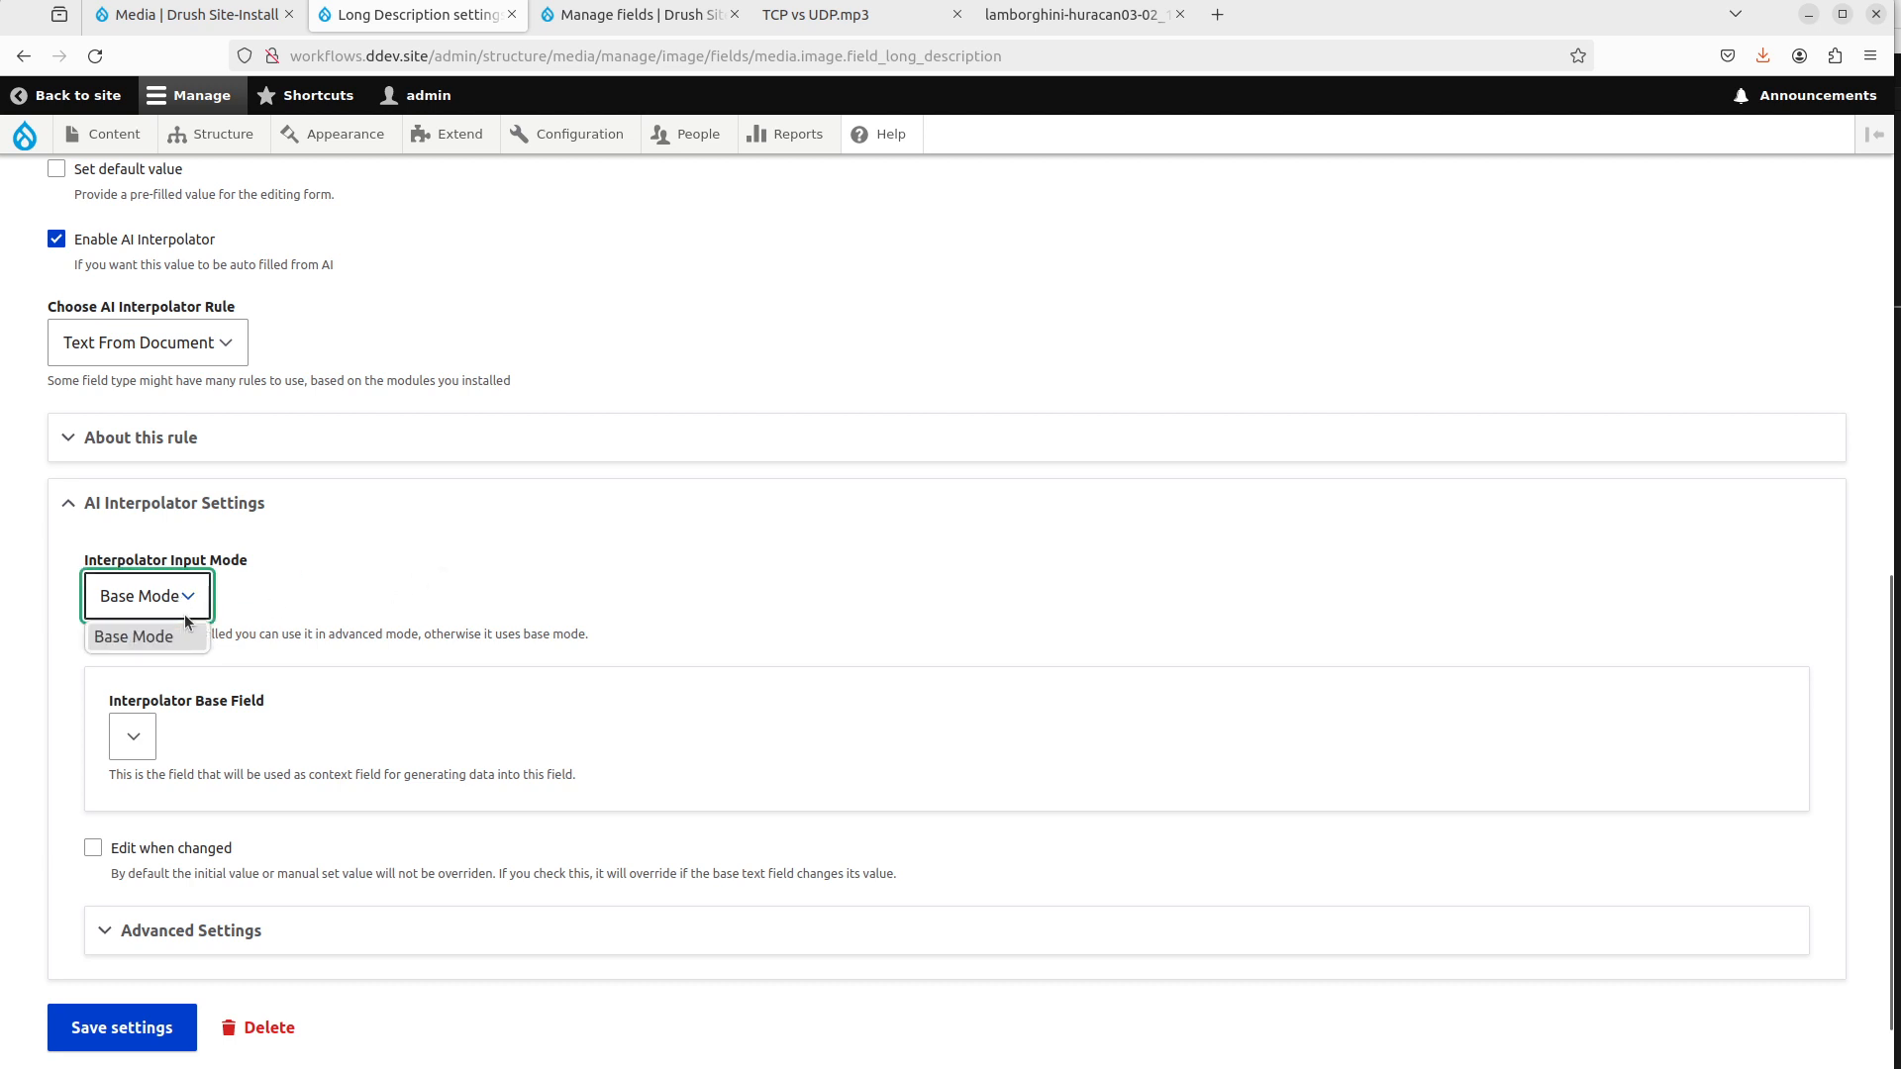
{"action": "left_click", "coordinate": [215, 359]}
{"action": "left_click", "coordinate": [215, 343]}
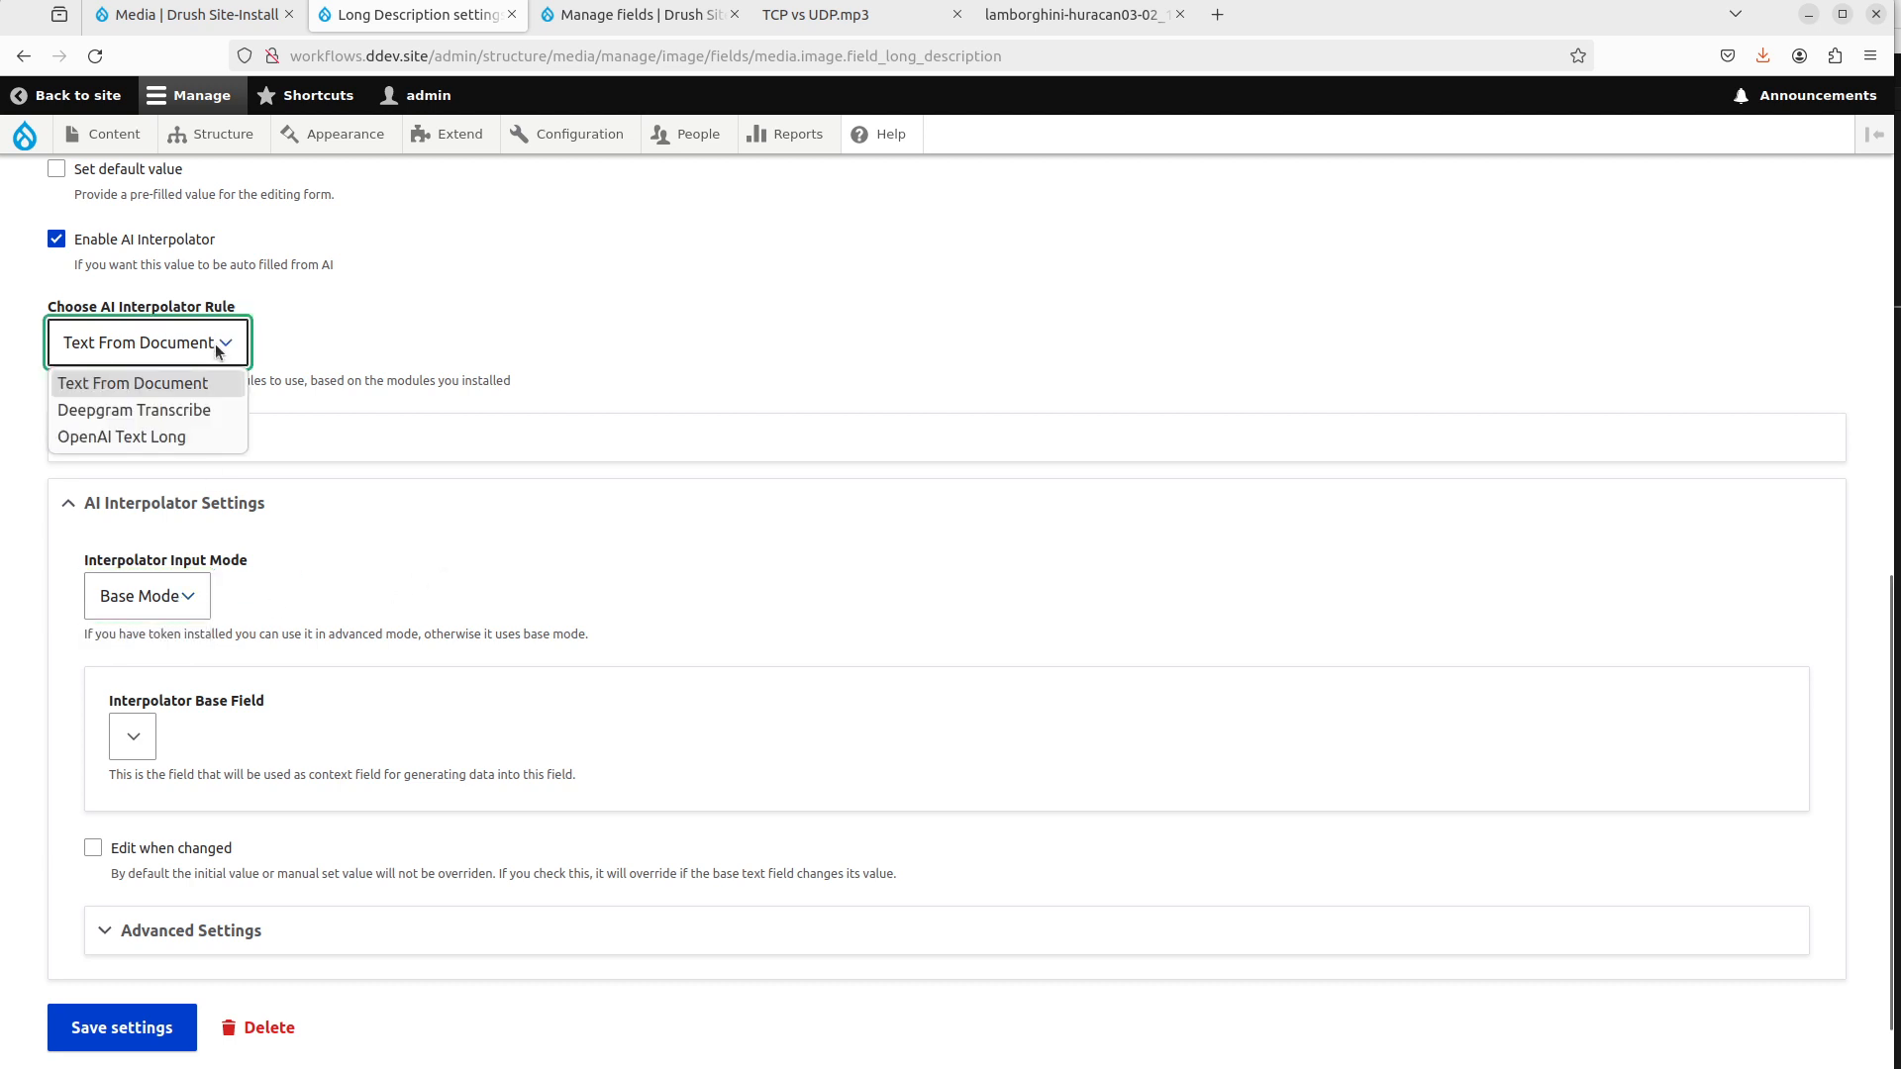
{"action": "left_click", "coordinate": [163, 438]}
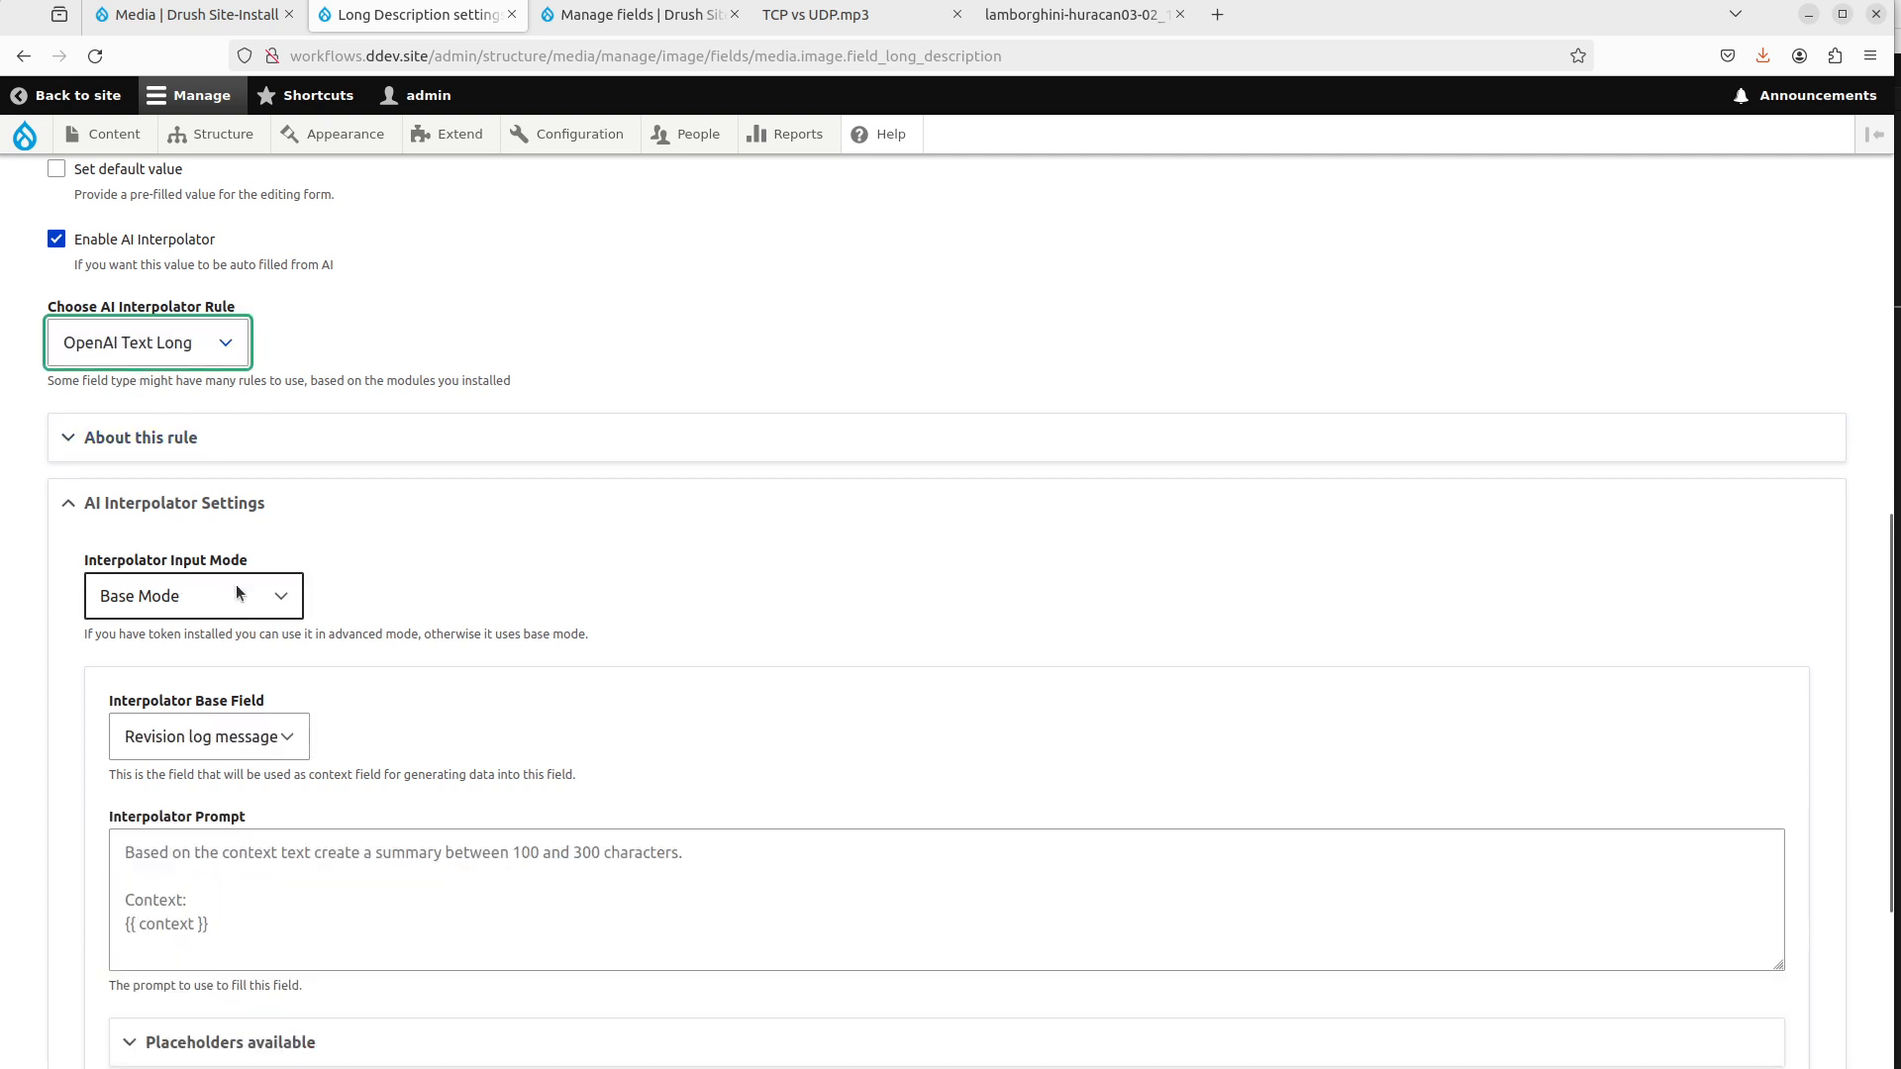
{"action": "left_click", "coordinate": [235, 588]}
{"action": "left_click", "coordinate": [235, 664]}
Review the available prompt tokens and expand the advanced settings to inspect the interpolator worker and OpenAI model options.
{"action": "scroll", "coordinate": [545, 591], "scroll_direction": "down", "scroll_amount": 2}
{"action": "left_click", "coordinate": [490, 548]}
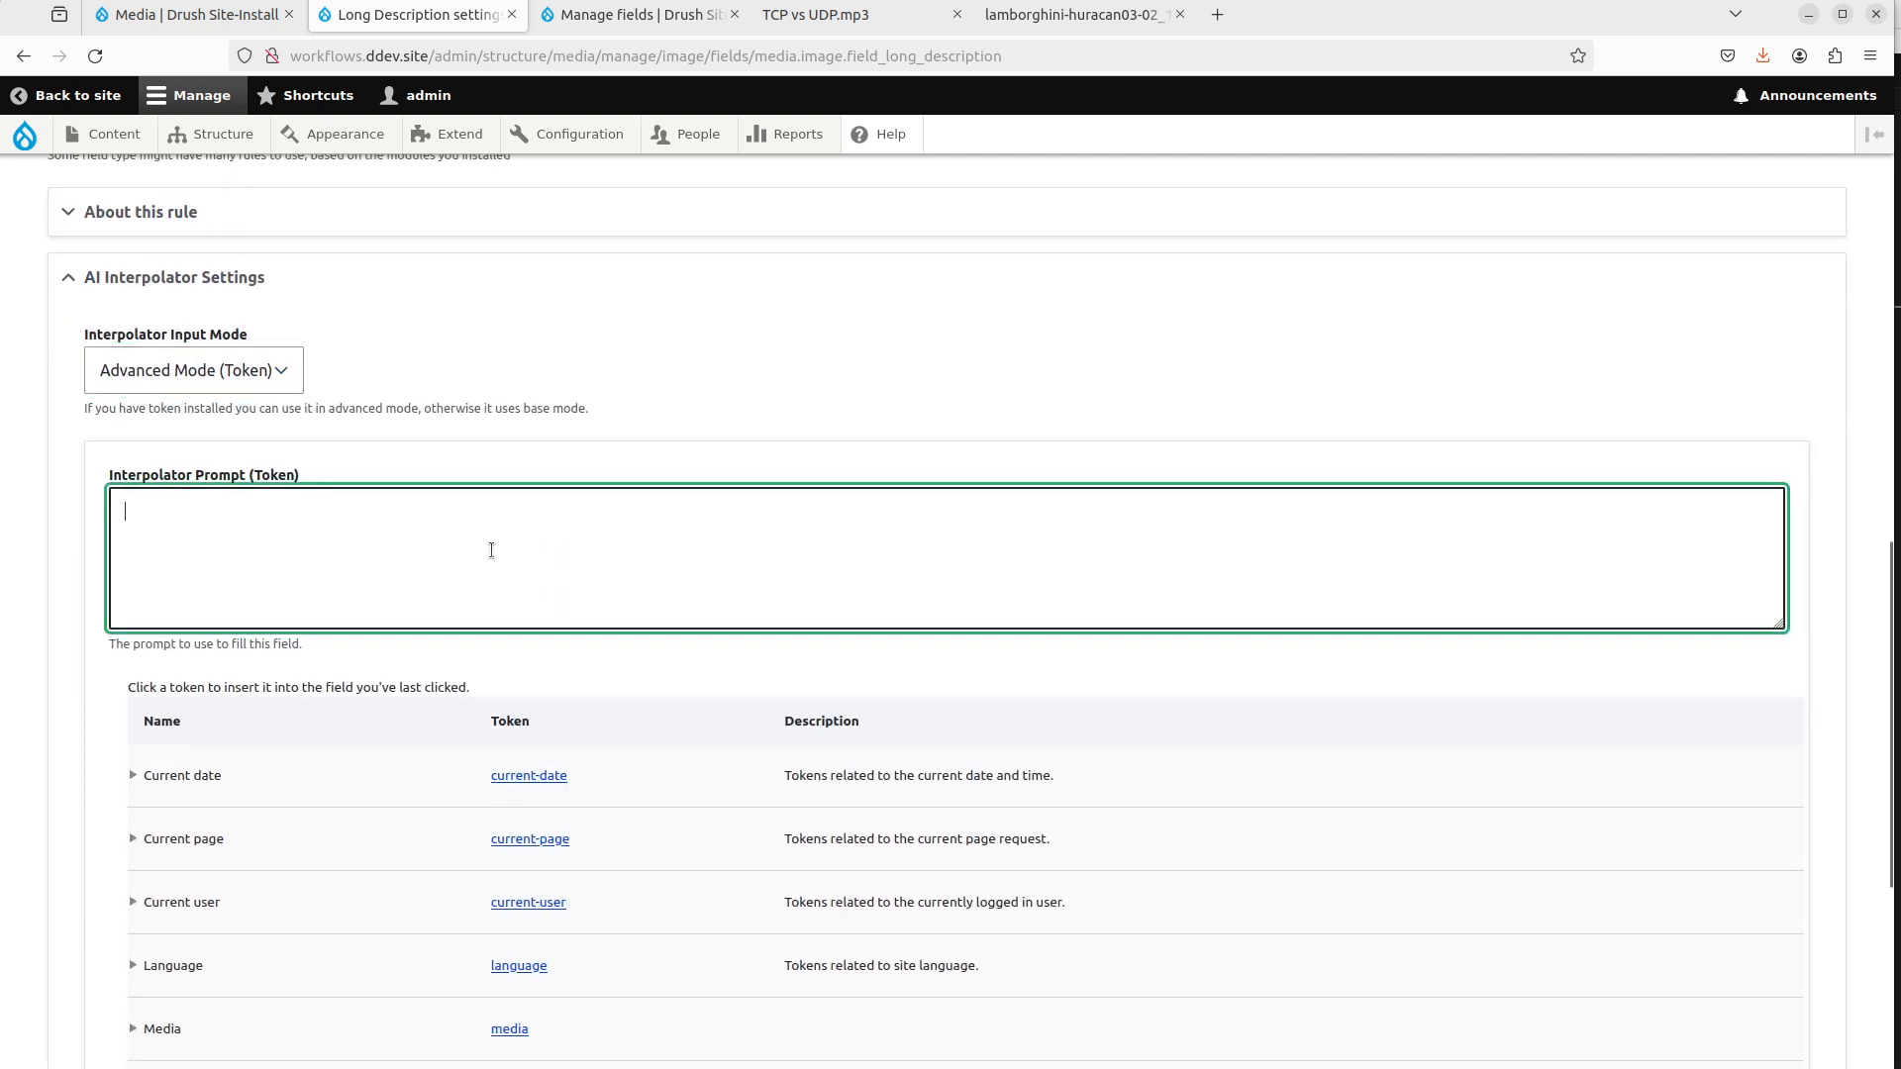
{"action": "scroll", "coordinate": [493, 550], "scroll_direction": "down", "scroll_amount": 3}
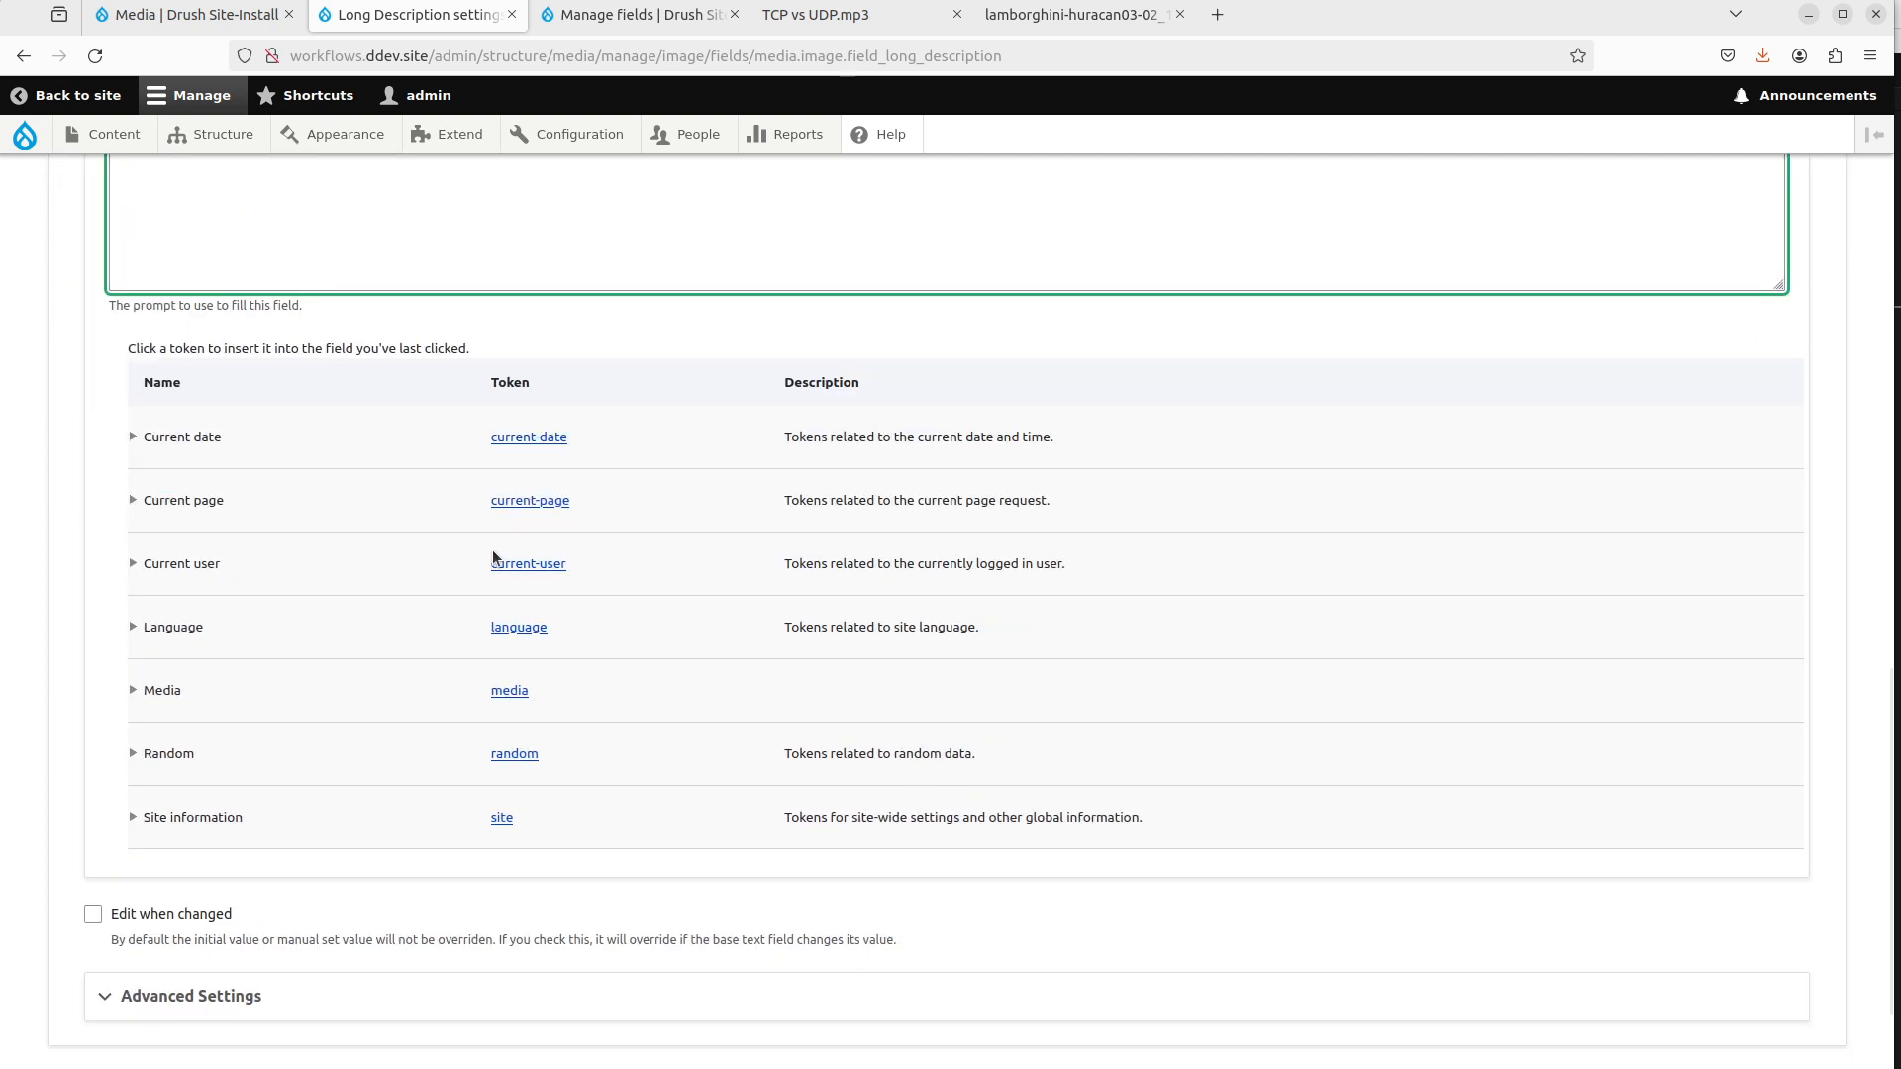
{"action": "scroll", "coordinate": [493, 552], "scroll_direction": "down", "scroll_amount": 2}
{"action": "left_click", "coordinate": [234, 853]}
{"action": "scroll", "coordinate": [234, 855], "scroll_direction": "down", "scroll_amount": 3}
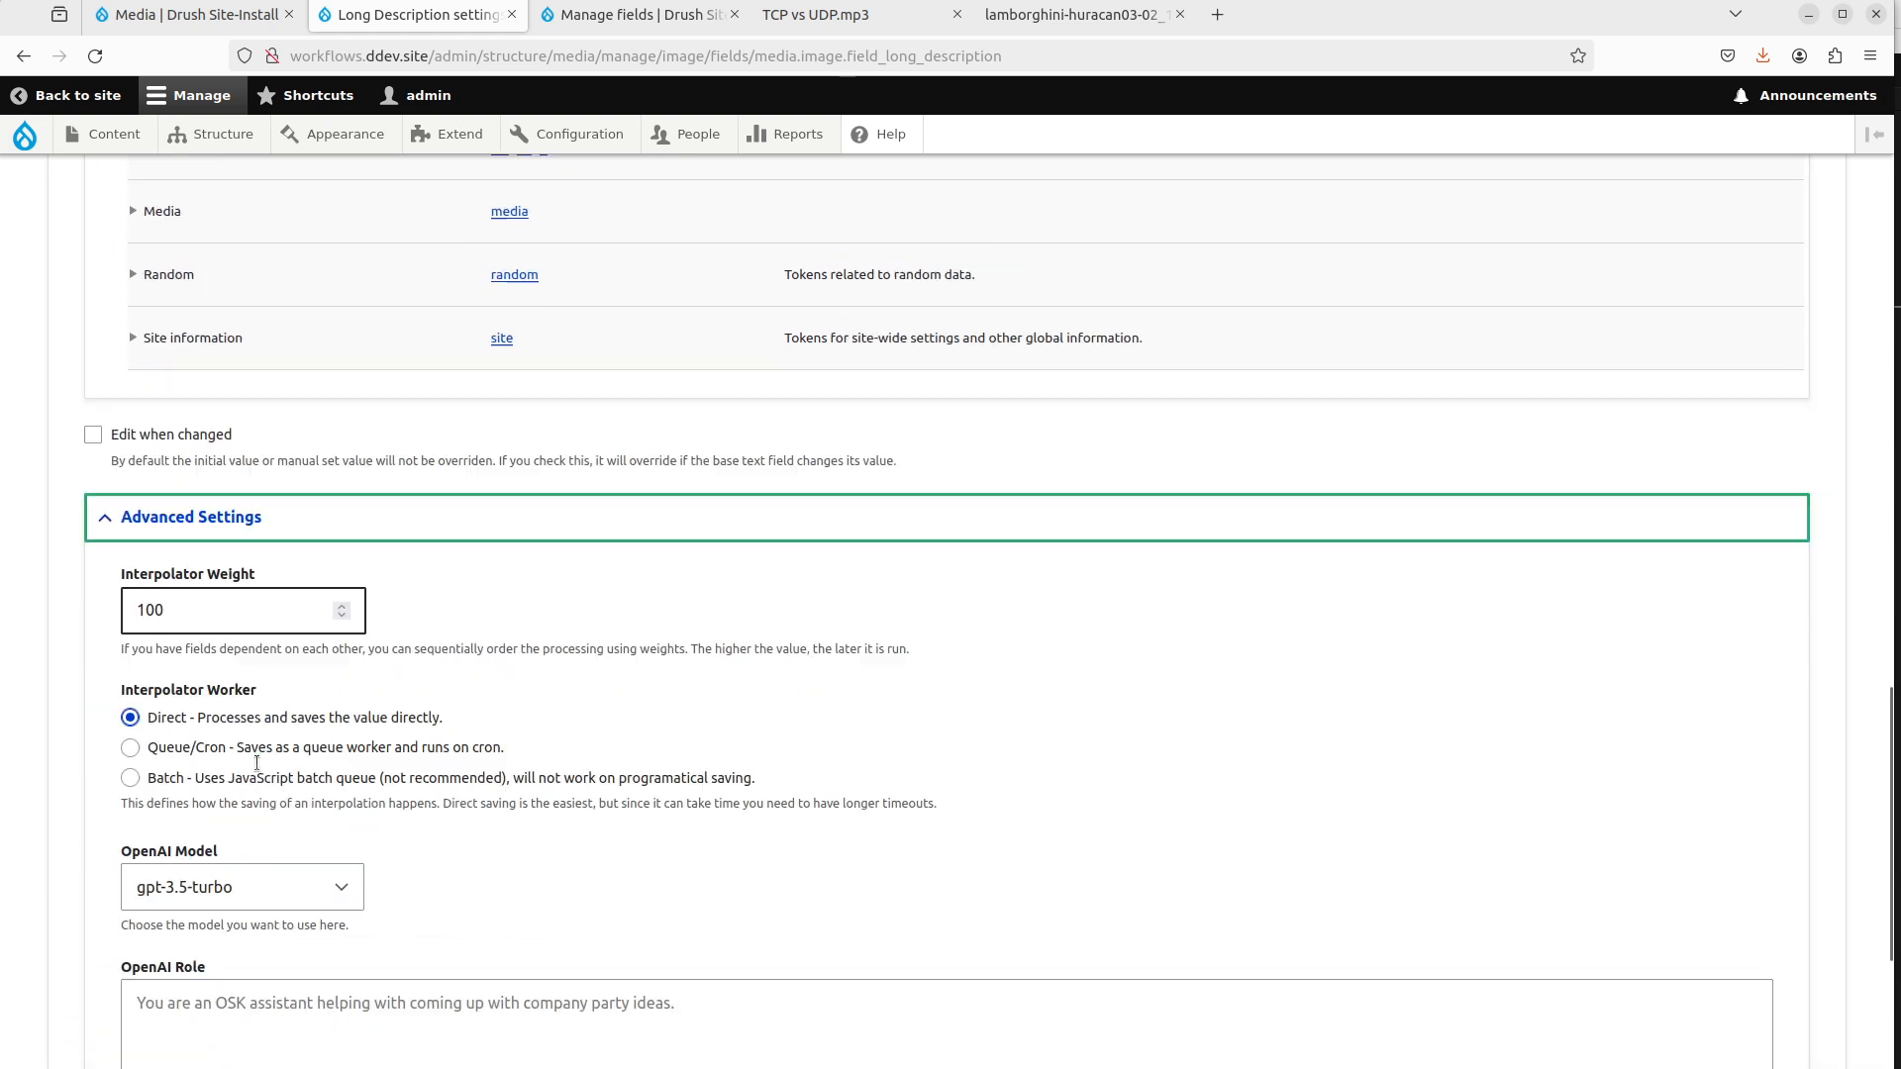
{"action": "scroll", "coordinate": [514, 770], "scroll_direction": "up", "scroll_amount": 7}
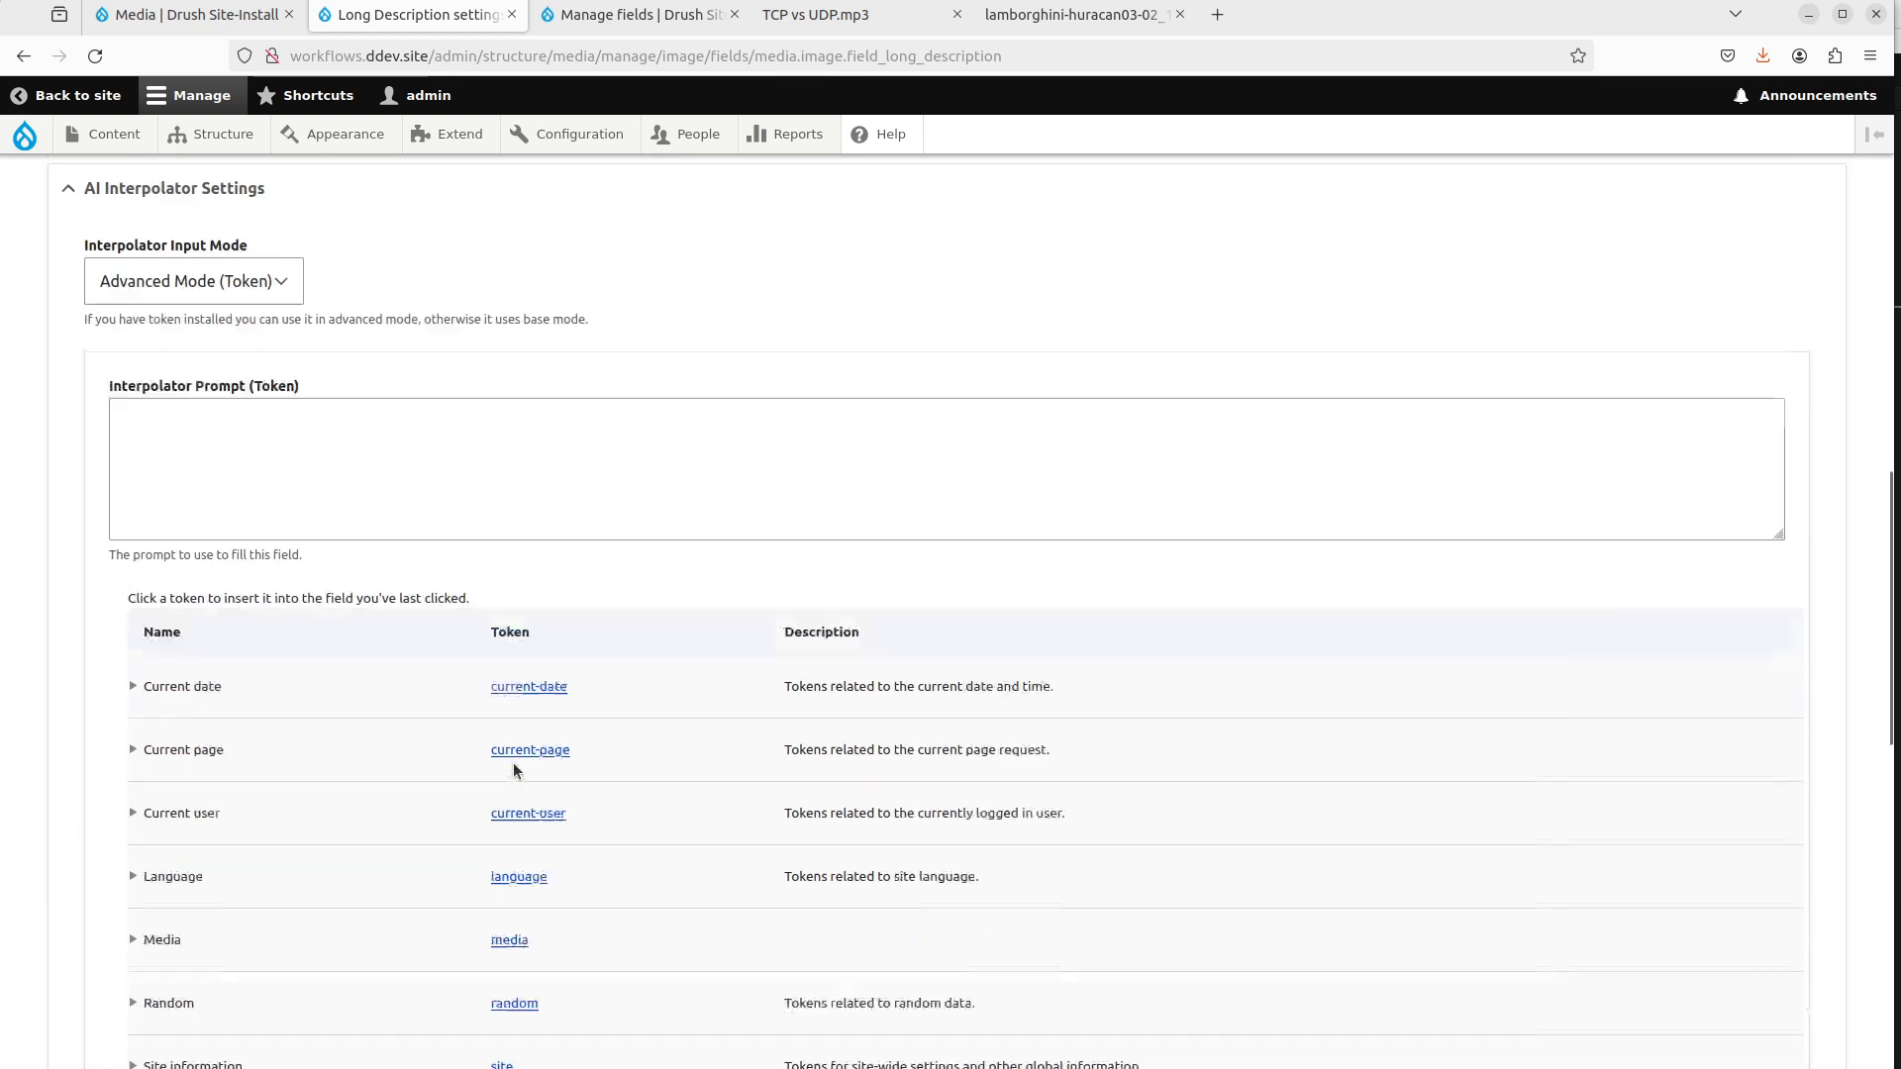
Enter "Based on the image" as the start of the token prompt.
{"action": "left_click", "coordinate": [372, 522]}
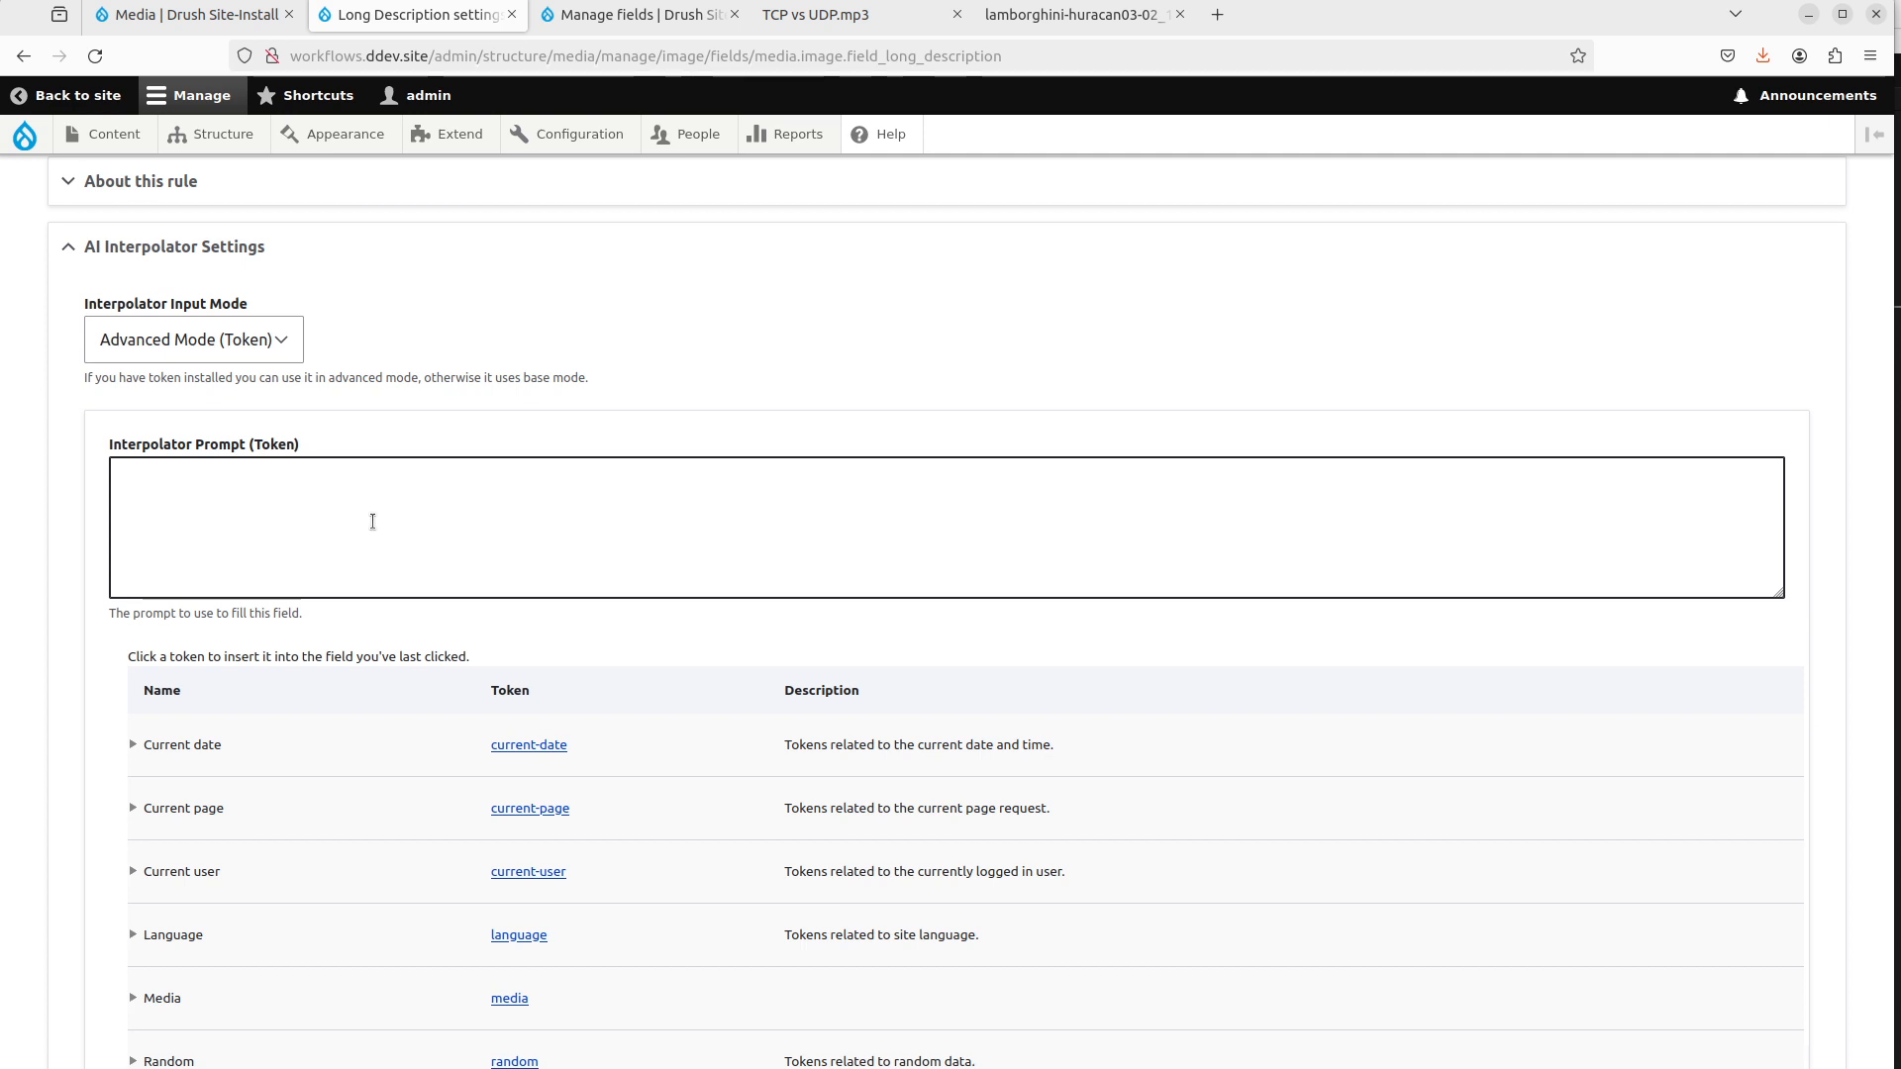
{"action": "left_click", "coordinate": [373, 522]}
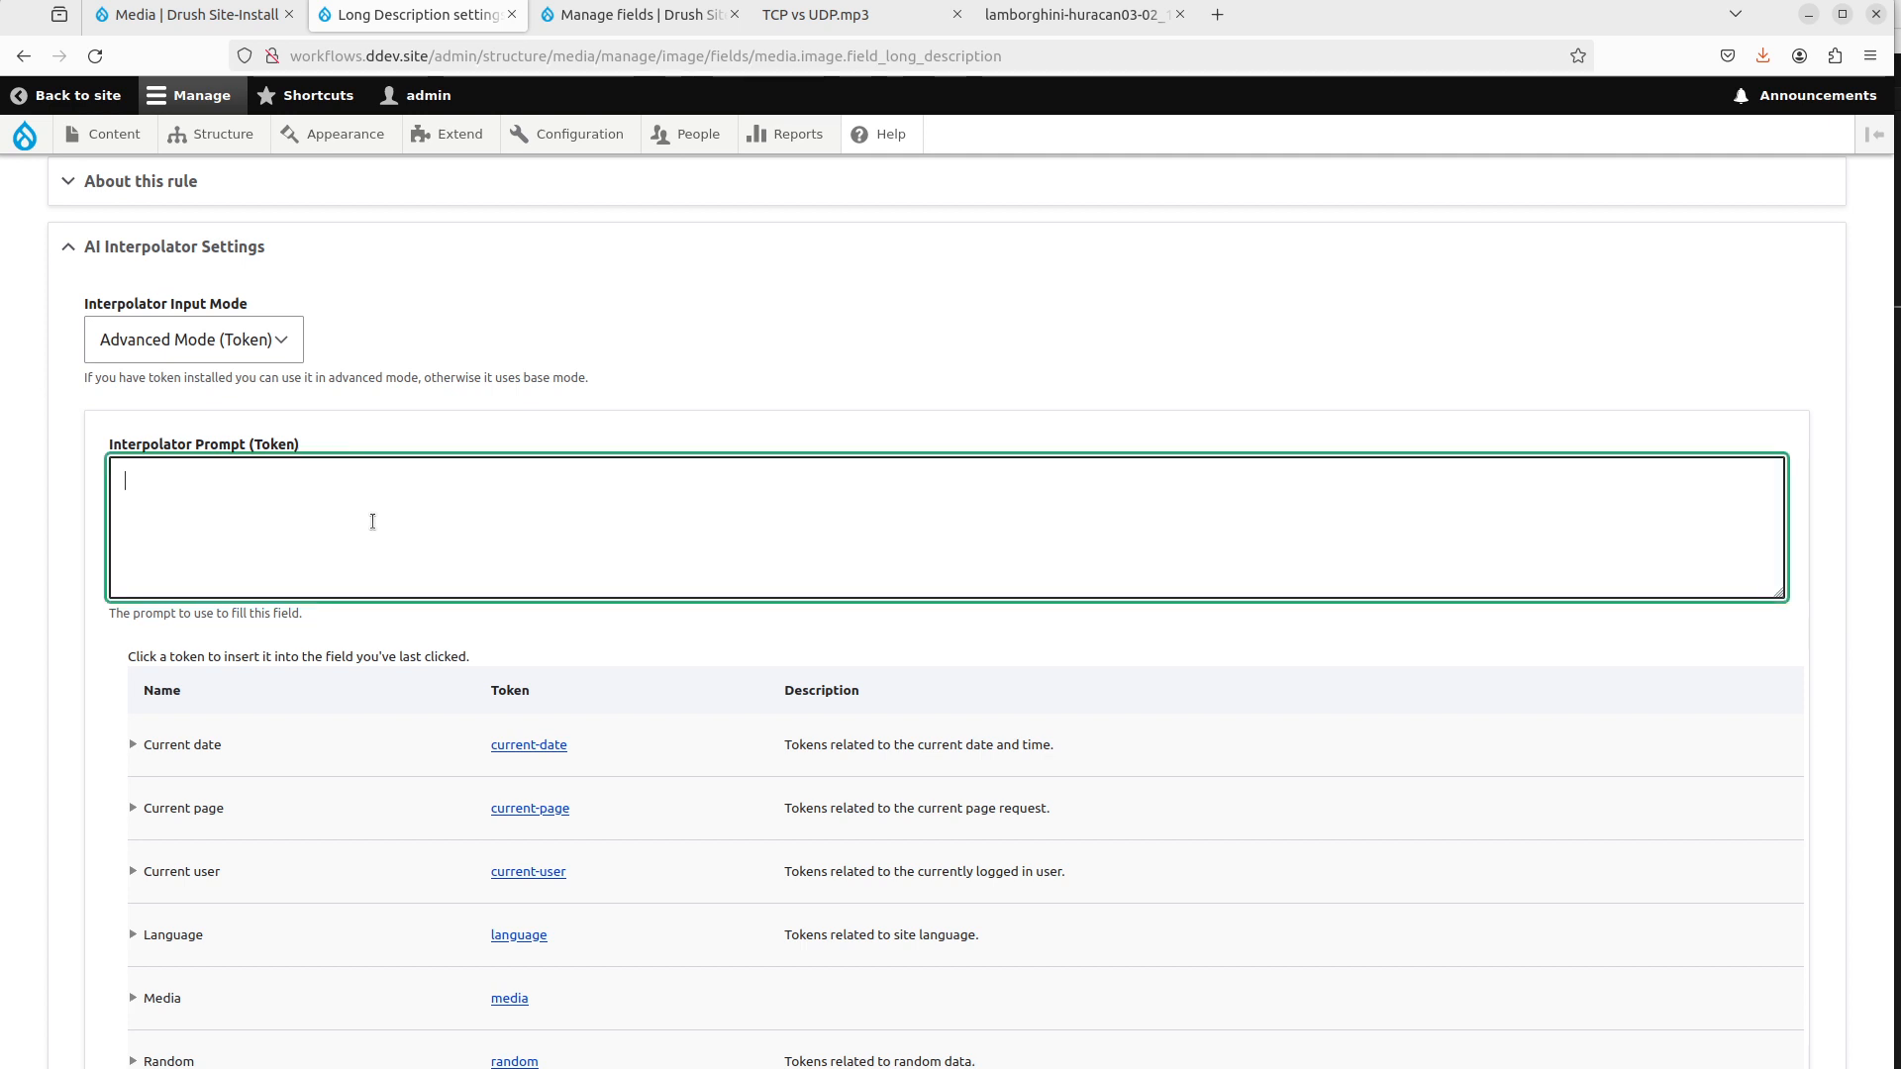
{"action": "type", "text": "Baed"}
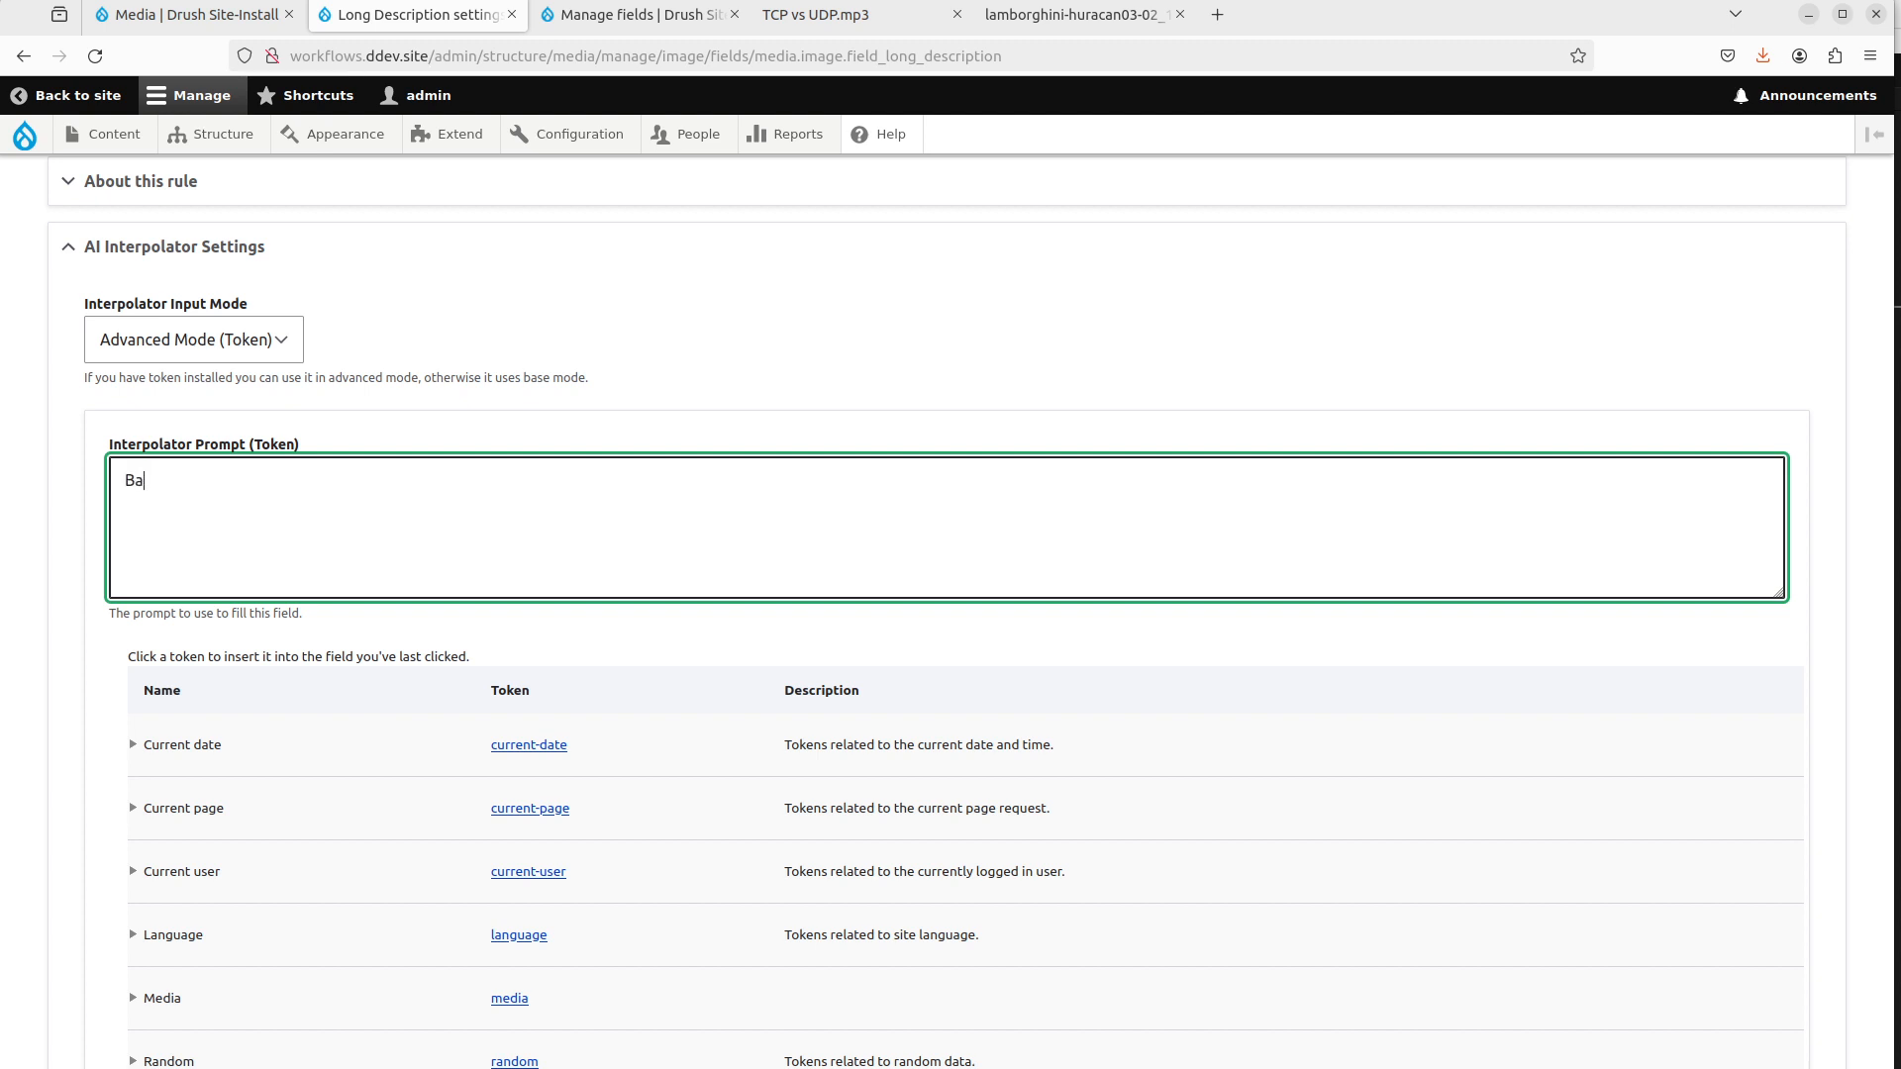
{"action": "key", "text": "BackSpace"}
{"action": "key", "text": "BackSpace"}
{"action": "type", "text": "ed on the image"}
Copy the interpolator prompt from the Document type's Long Description field into the Image field's token prompt.
{"action": "key", "text": "ctrl+Tab"}
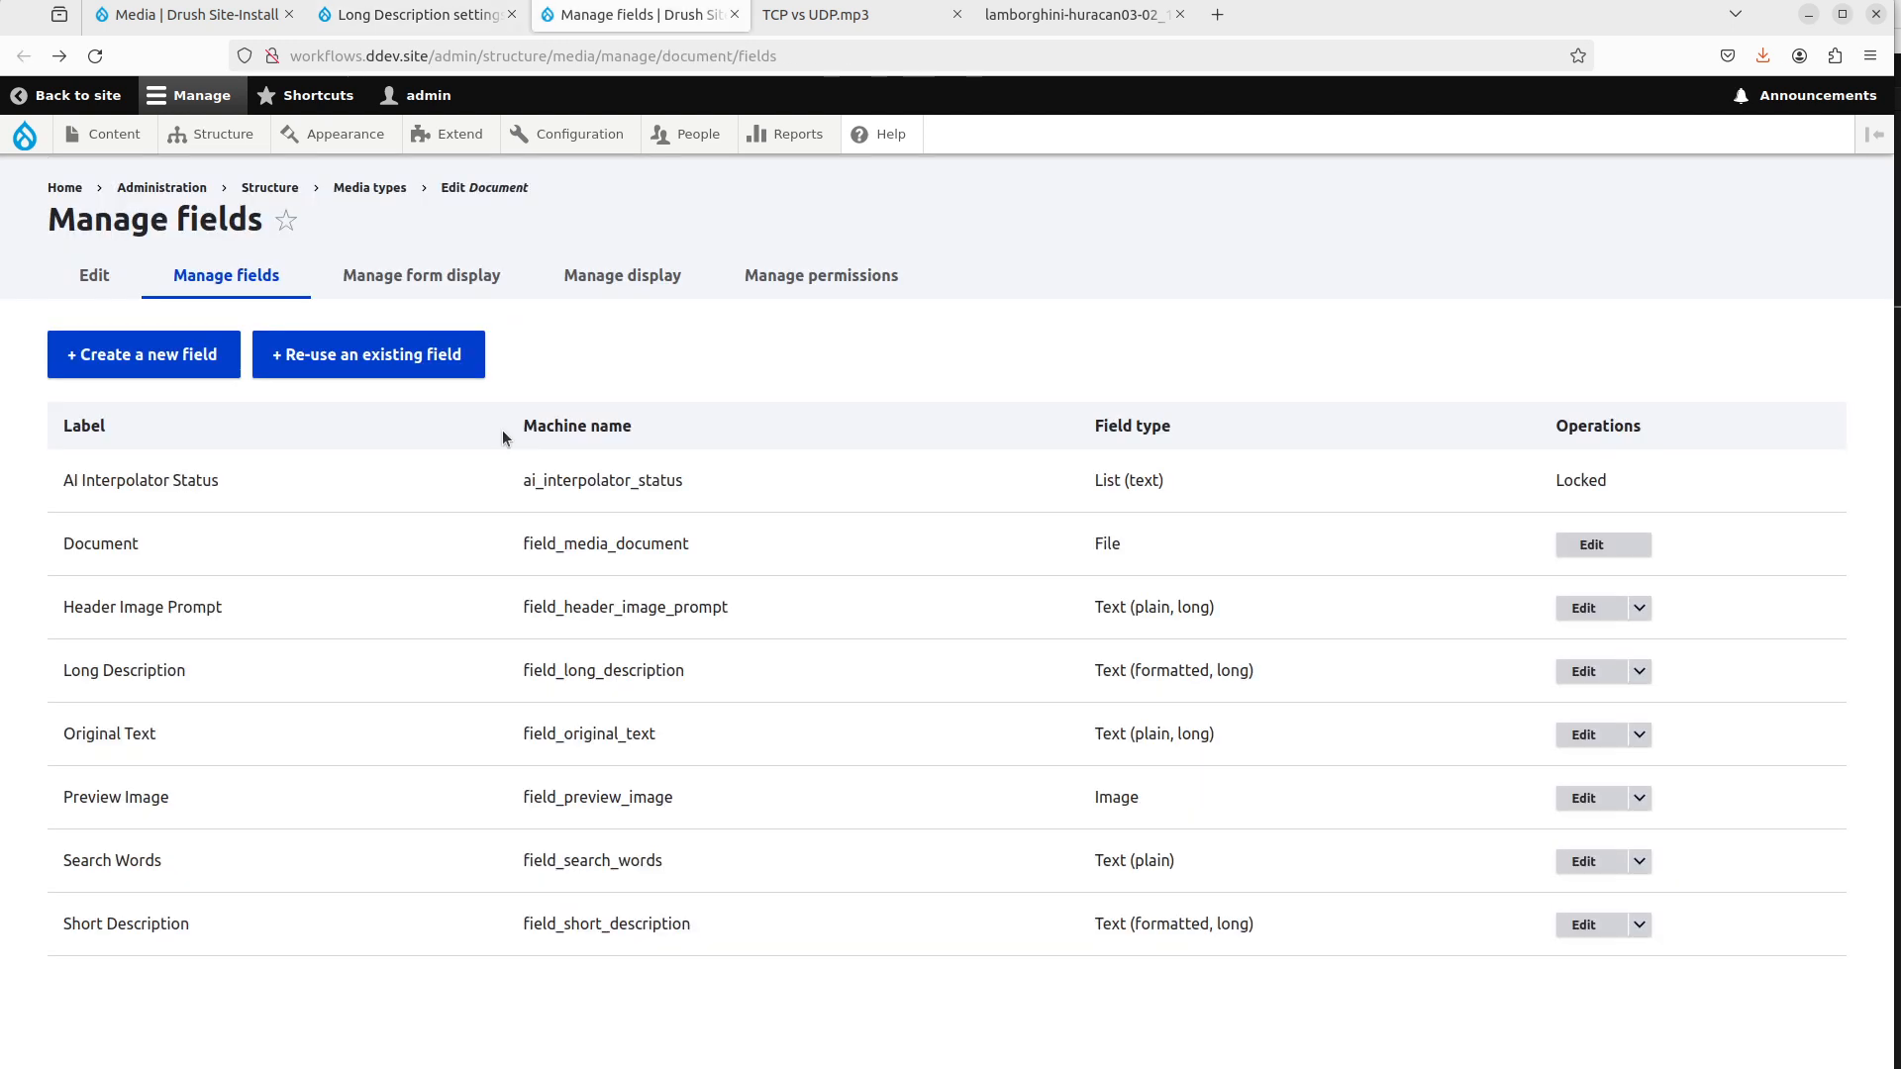
{"action": "left_click", "coordinate": [1584, 671]}
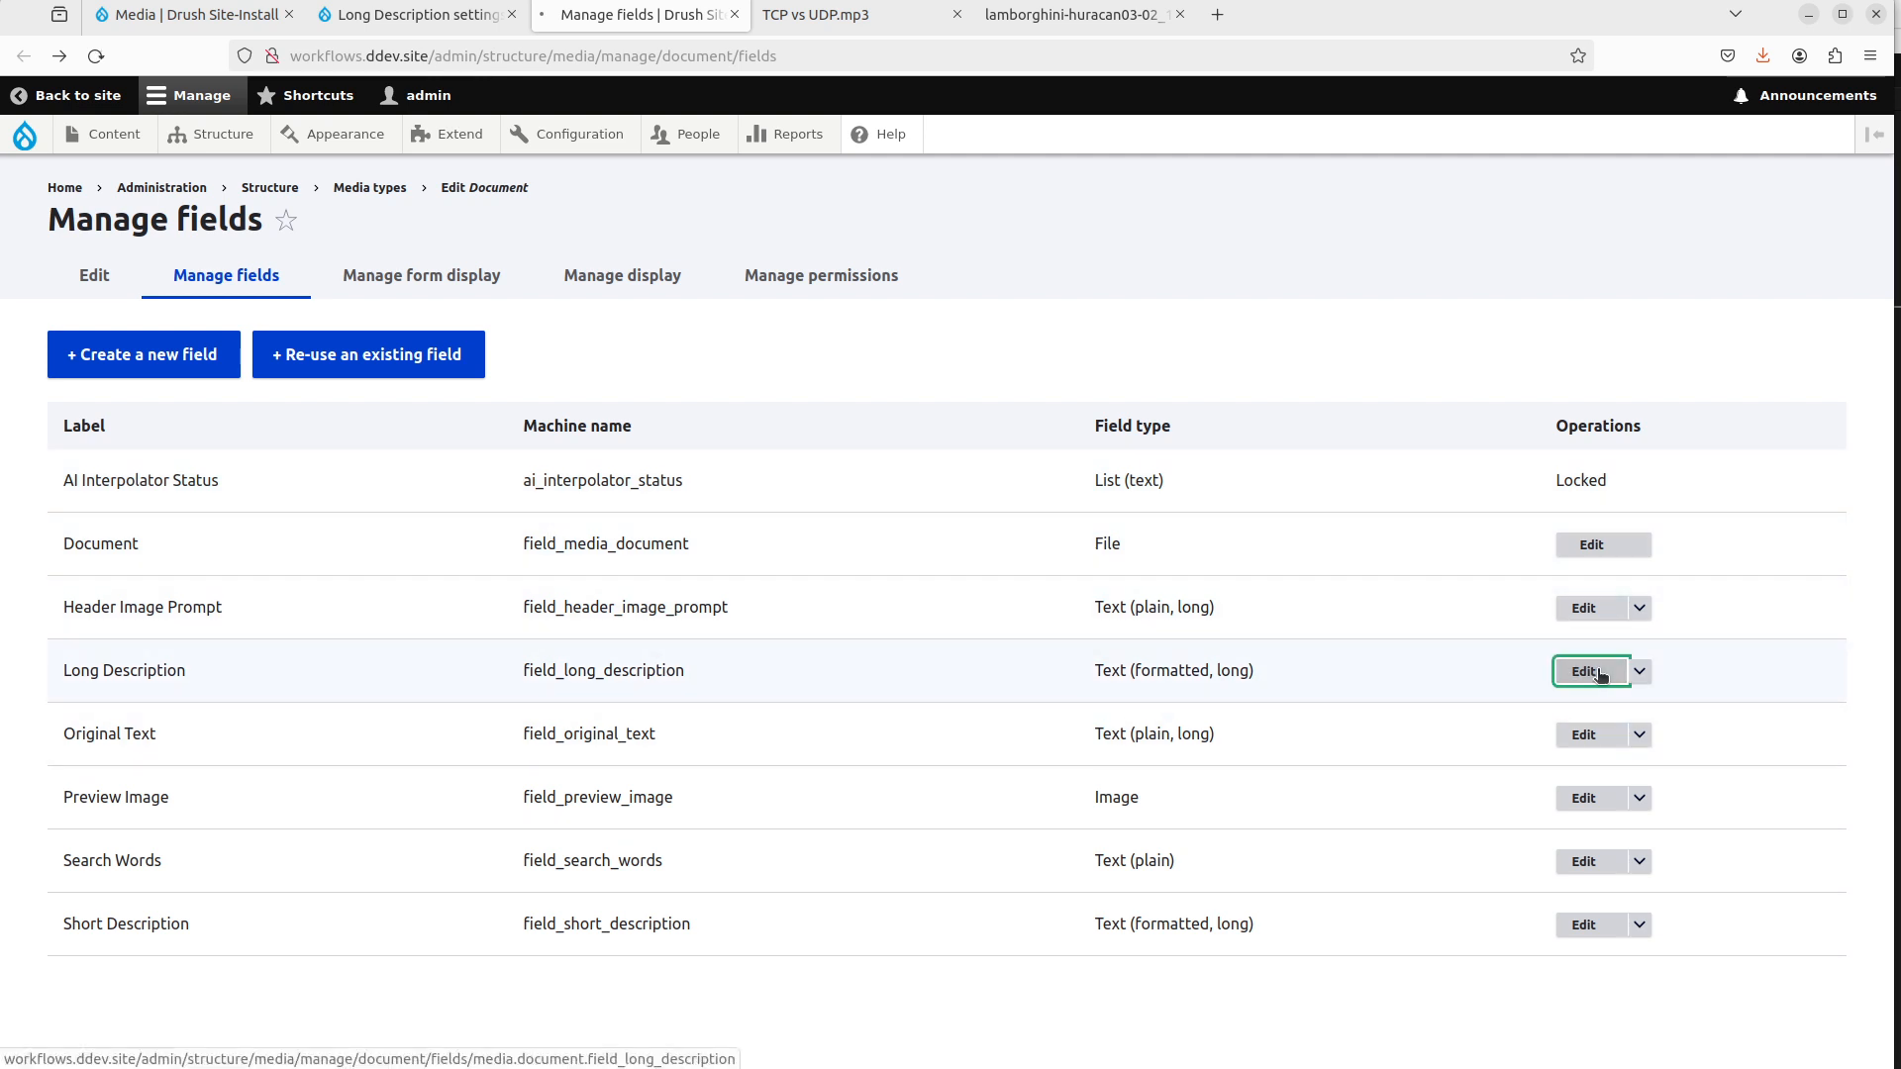
{"action": "scroll", "coordinate": [438, 735], "scroll_direction": "down", "scroll_amount": 15}
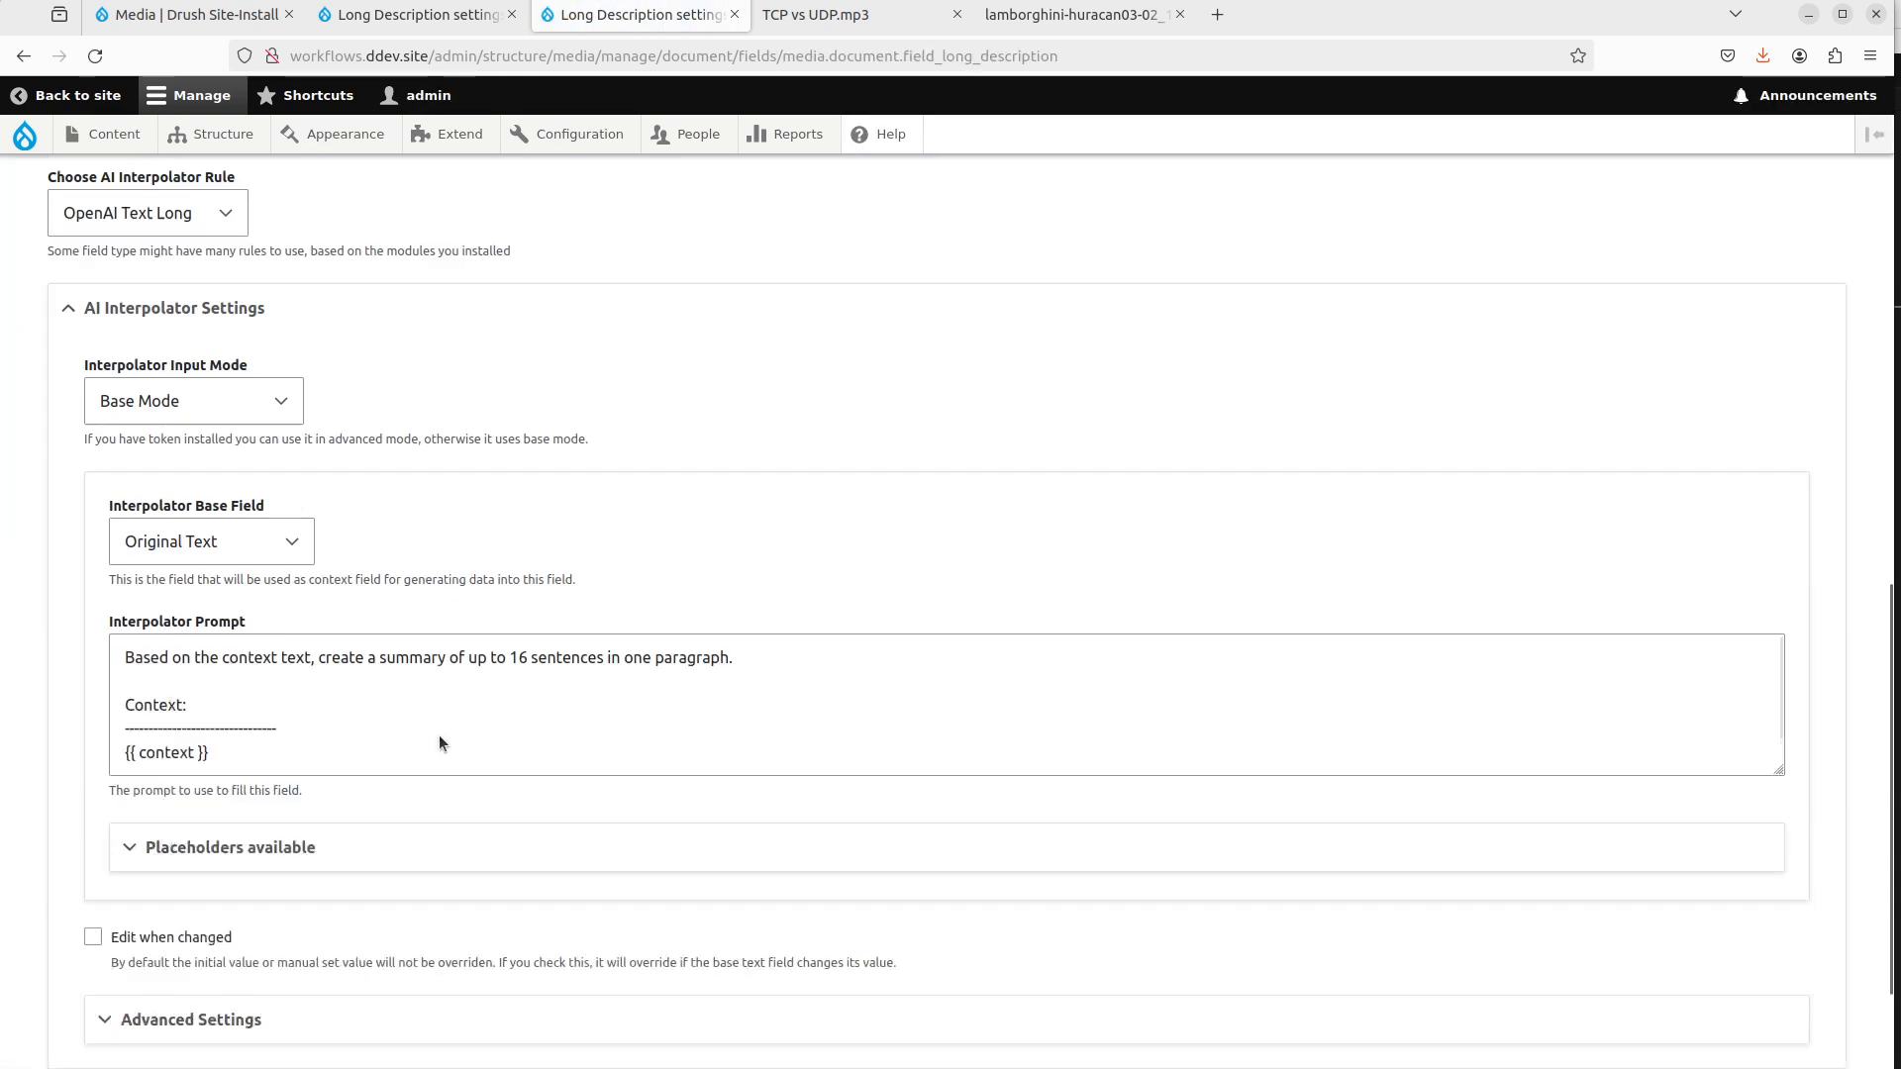
{"action": "left_click", "coordinate": [579, 602]}
{"action": "key", "text": "ctrl+a"}
{"action": "key", "text": "ctrl+c"}
{"action": "key", "text": "ctrl+shift+Tab"}
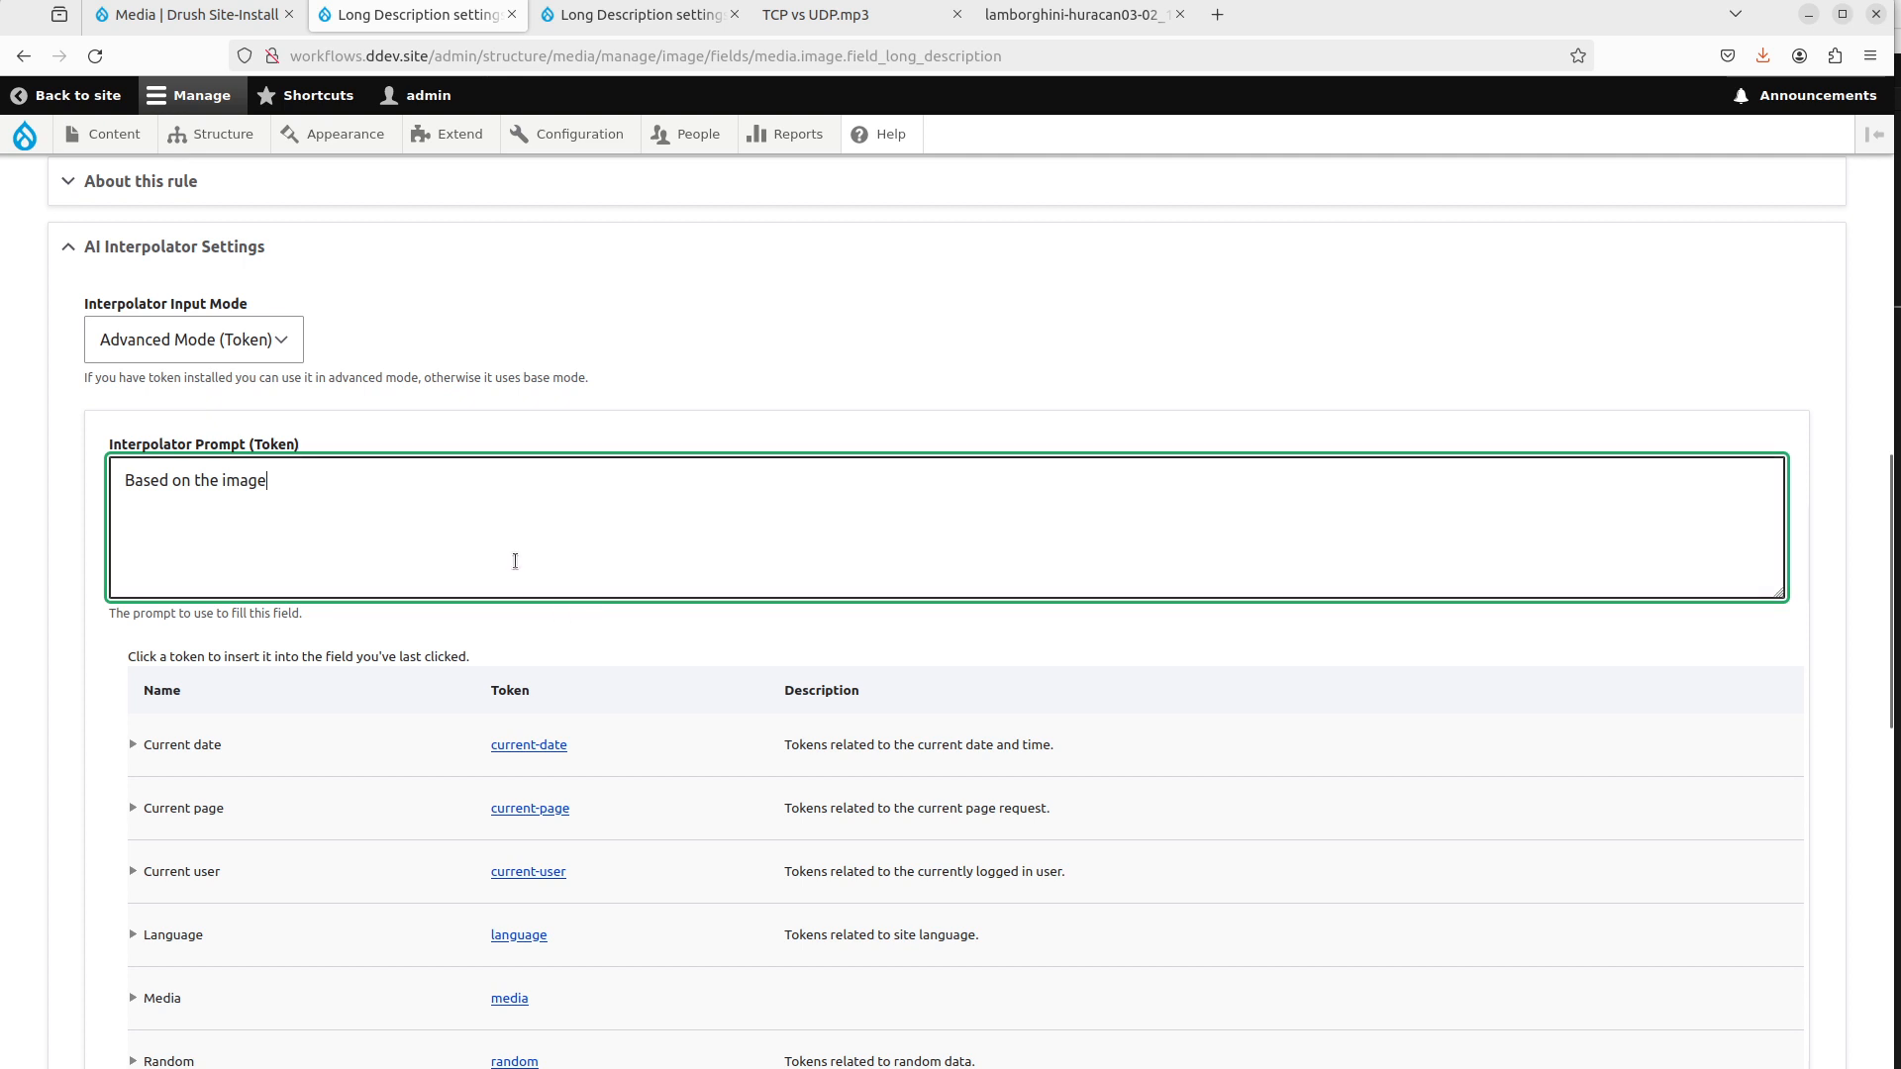
{"action": "key", "text": "ctrl+a"}
{"action": "key", "text": "ctrl+v"}
Remove the context section and reword the prompt to "Based on the image, create a summary of up to 16 sentences in one paragraph describing the image.".
{"action": "left_click_drag", "start_coordinate": [209, 496], "coordinate": [320, 552]}
{"action": "key", "text": "BackSpace"}
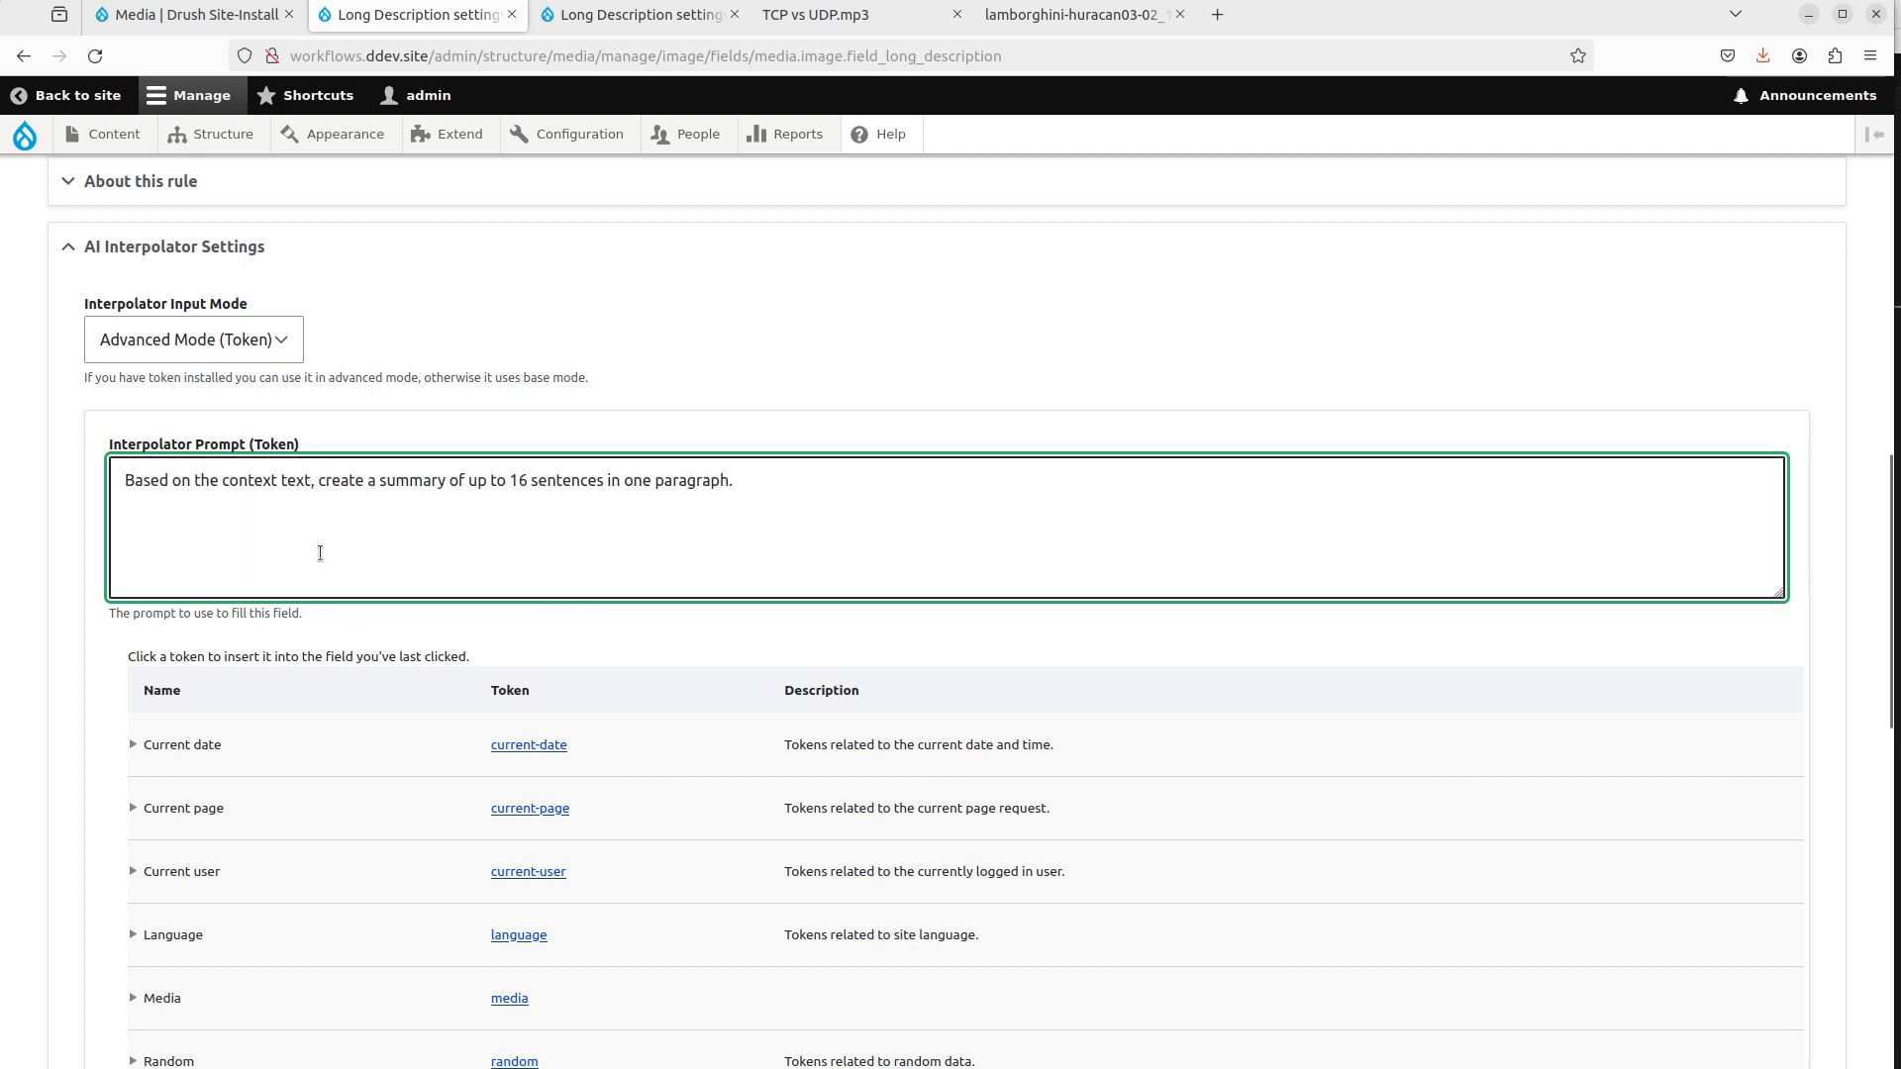
{"action": "double_click", "coordinate": [250, 487]}
{"action": "key", "text": "Delete"}
{"action": "key", "text": "Delete"}
{"action": "key", "text": "Delete"}
{"action": "key", "text": "Delete"}
{"action": "key", "text": "Delete"}
{"action": "key", "text": "Delete"}
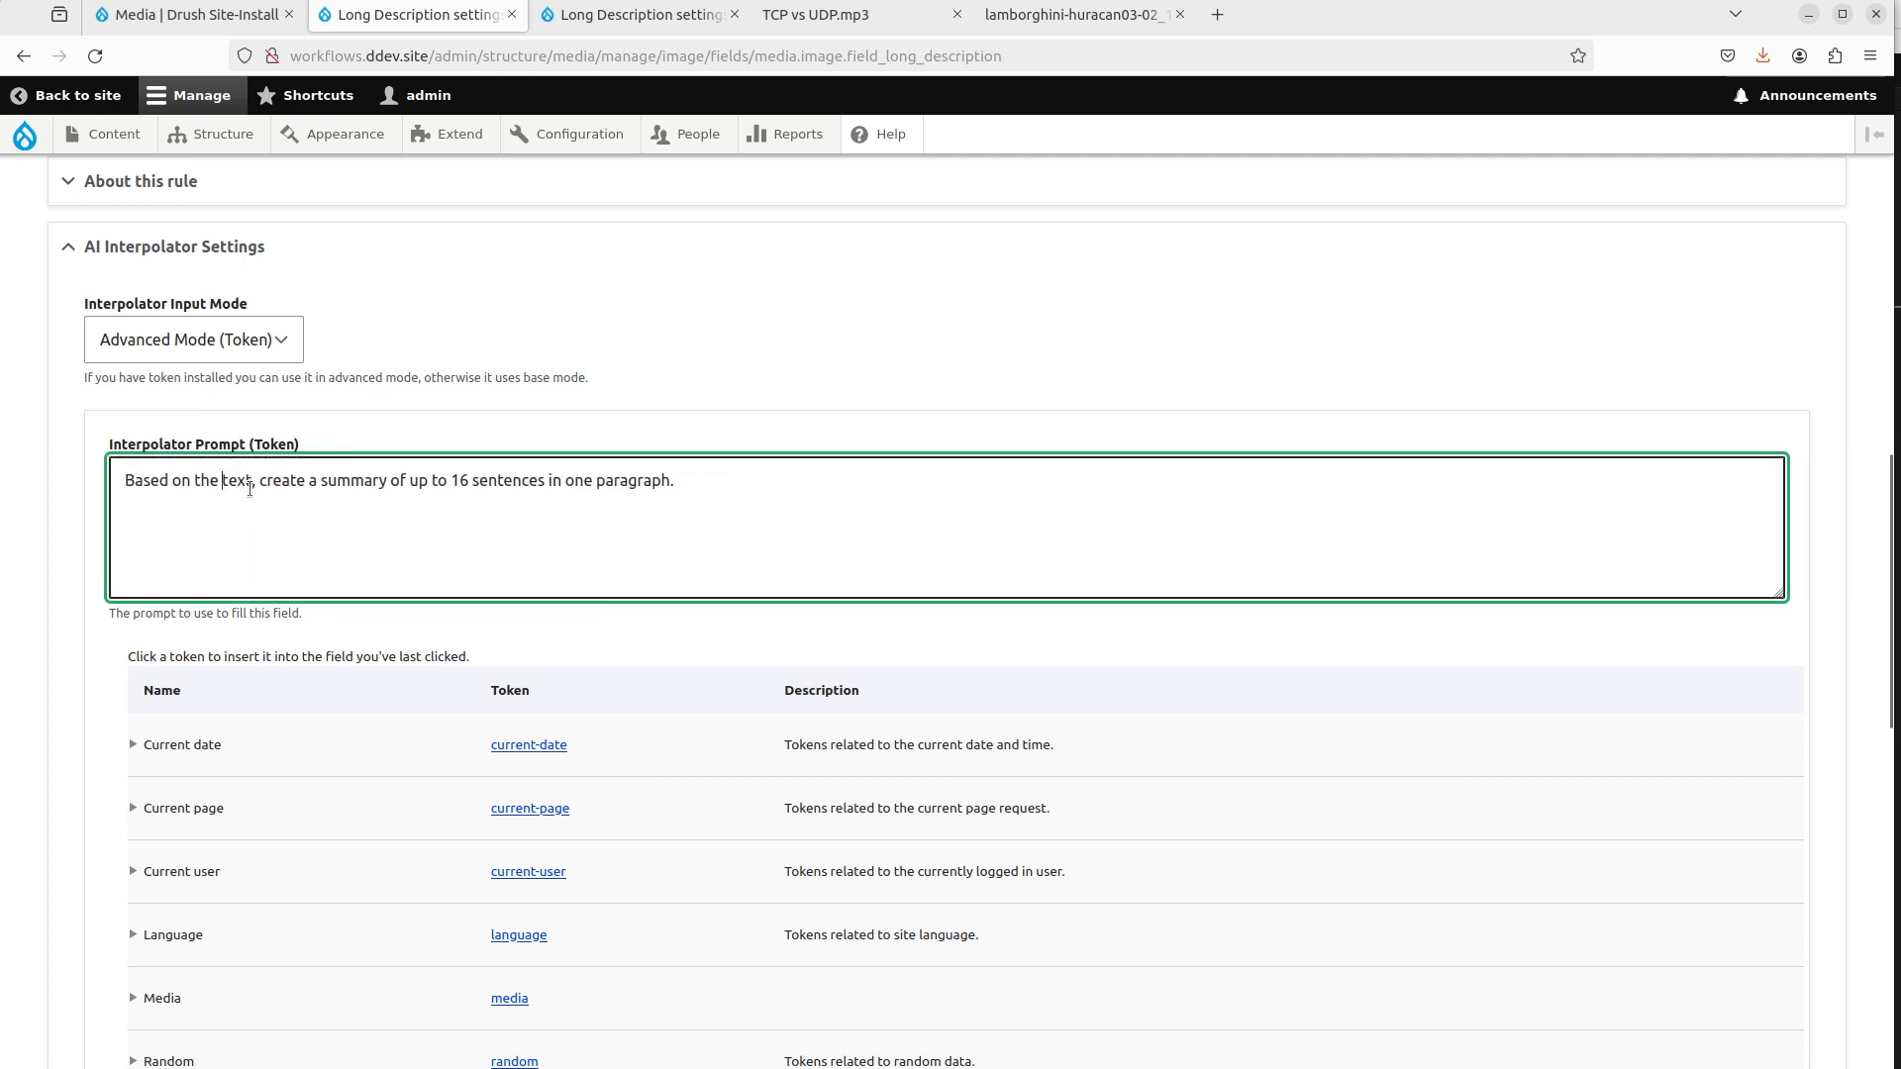
{"action": "type", "text": "image"}
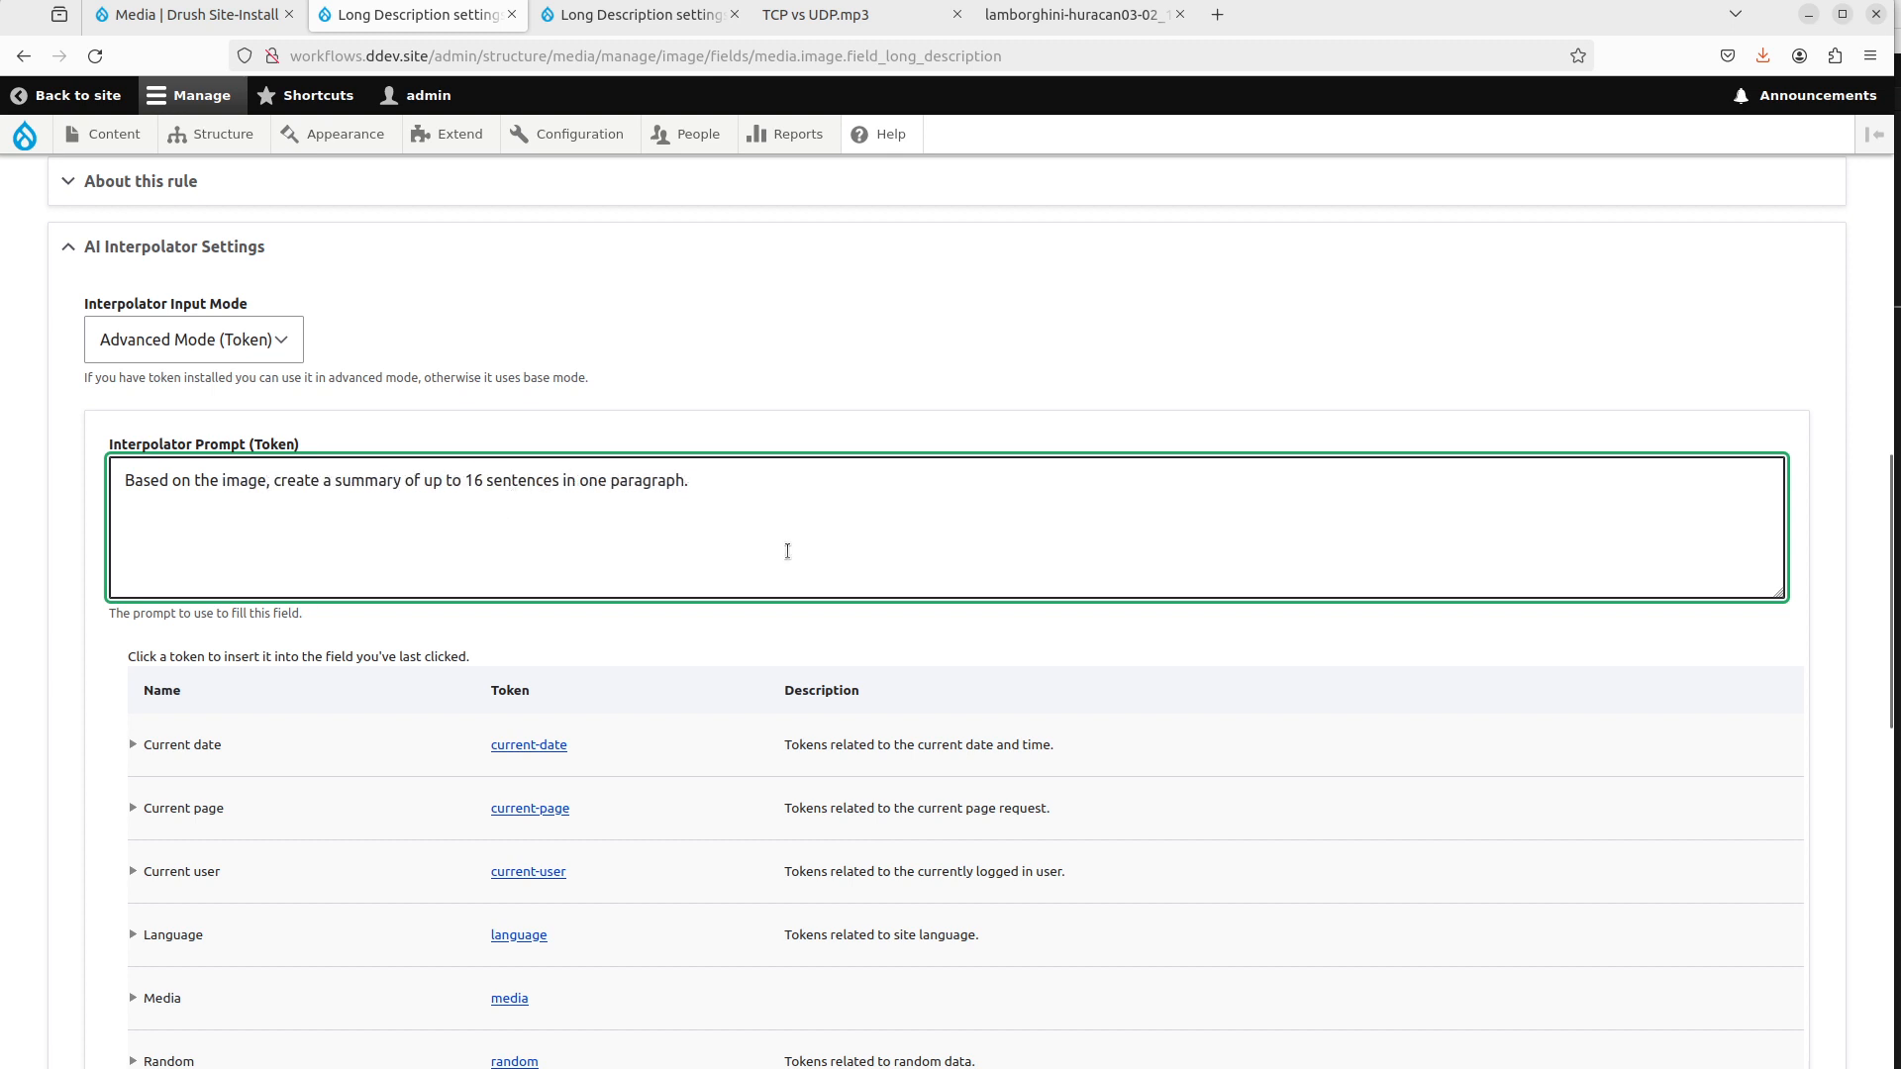
{"action": "type", "text": "scribing "}
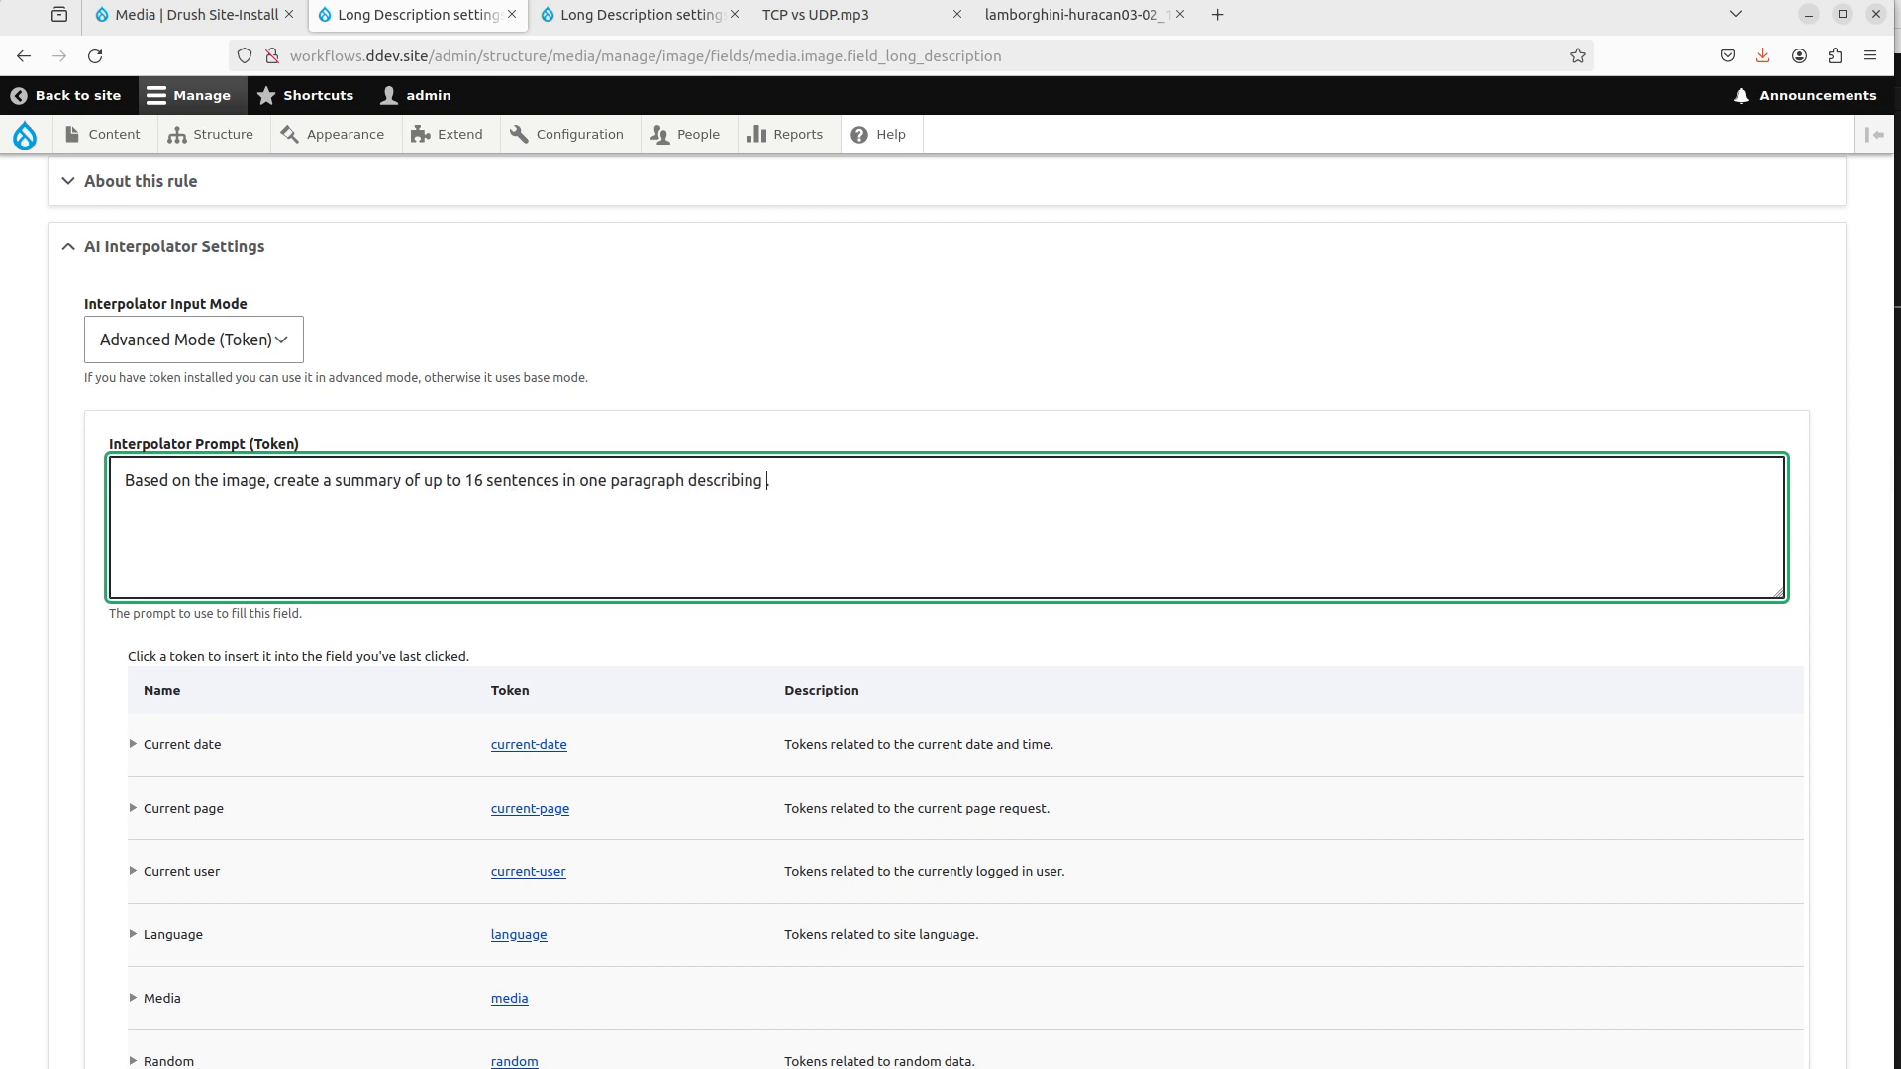
{"action": "type", "text": "the image."}
Set the OpenAI model to gpt-4-vision-preview and use the Image field as the OpenAI Vision image.
{"action": "scroll", "coordinate": [785, 544], "scroll_direction": "down", "scroll_amount": 9}
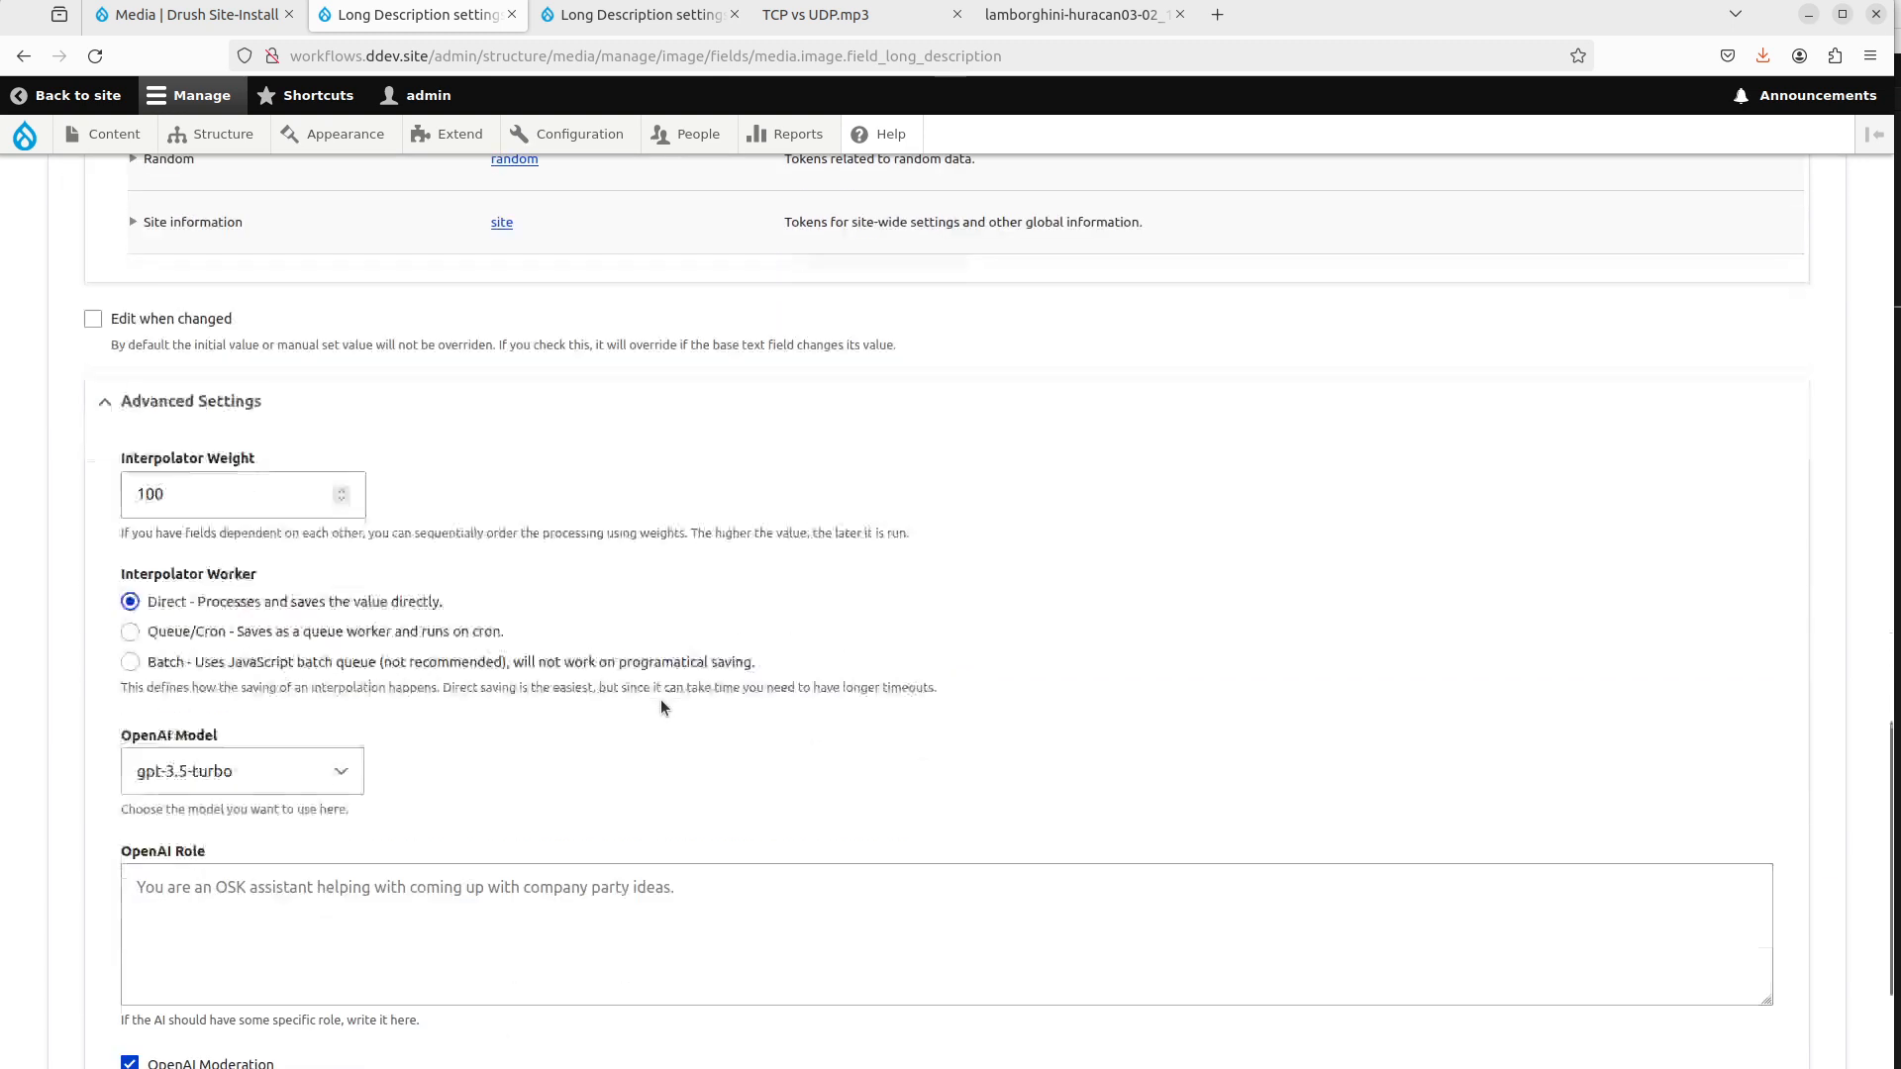
{"action": "scroll", "coordinate": [662, 699], "scroll_direction": "down", "scroll_amount": 3}
{"action": "left_click", "coordinate": [309, 533]}
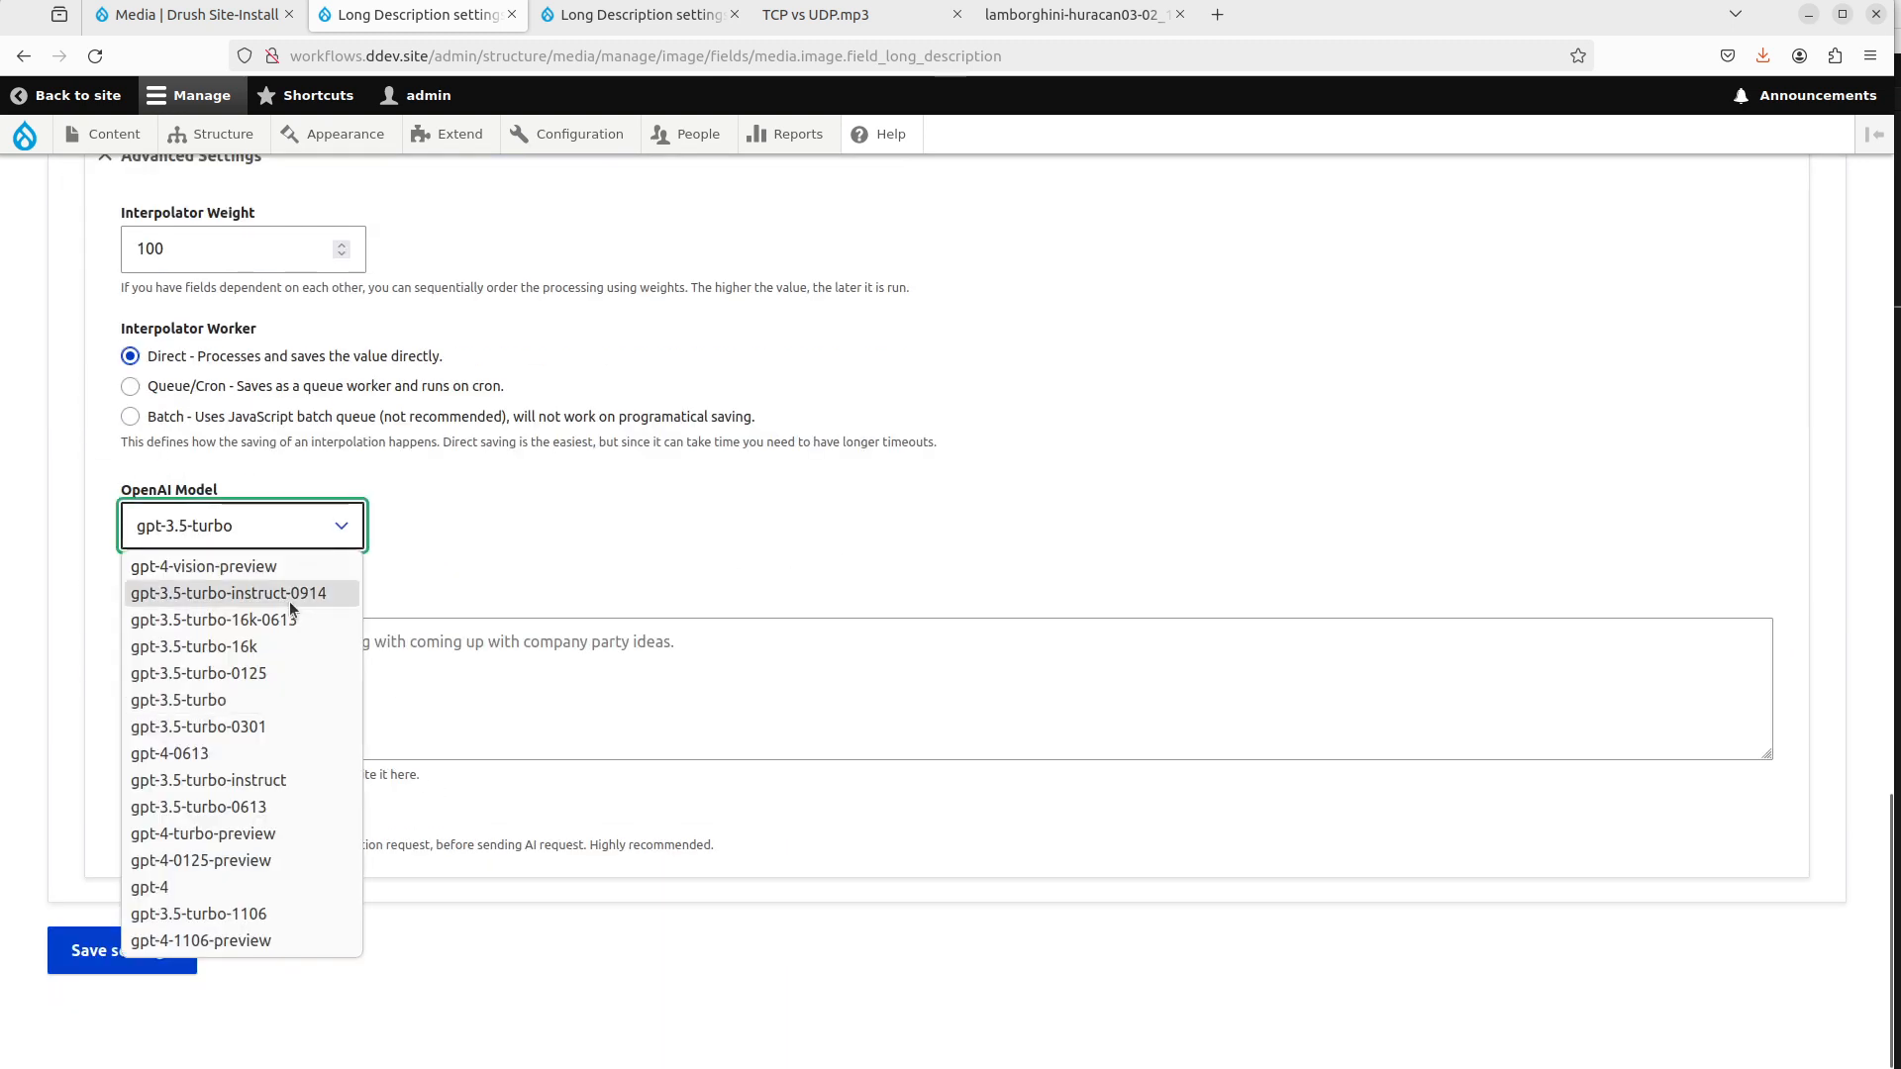
{"action": "left_click", "coordinate": [236, 572]}
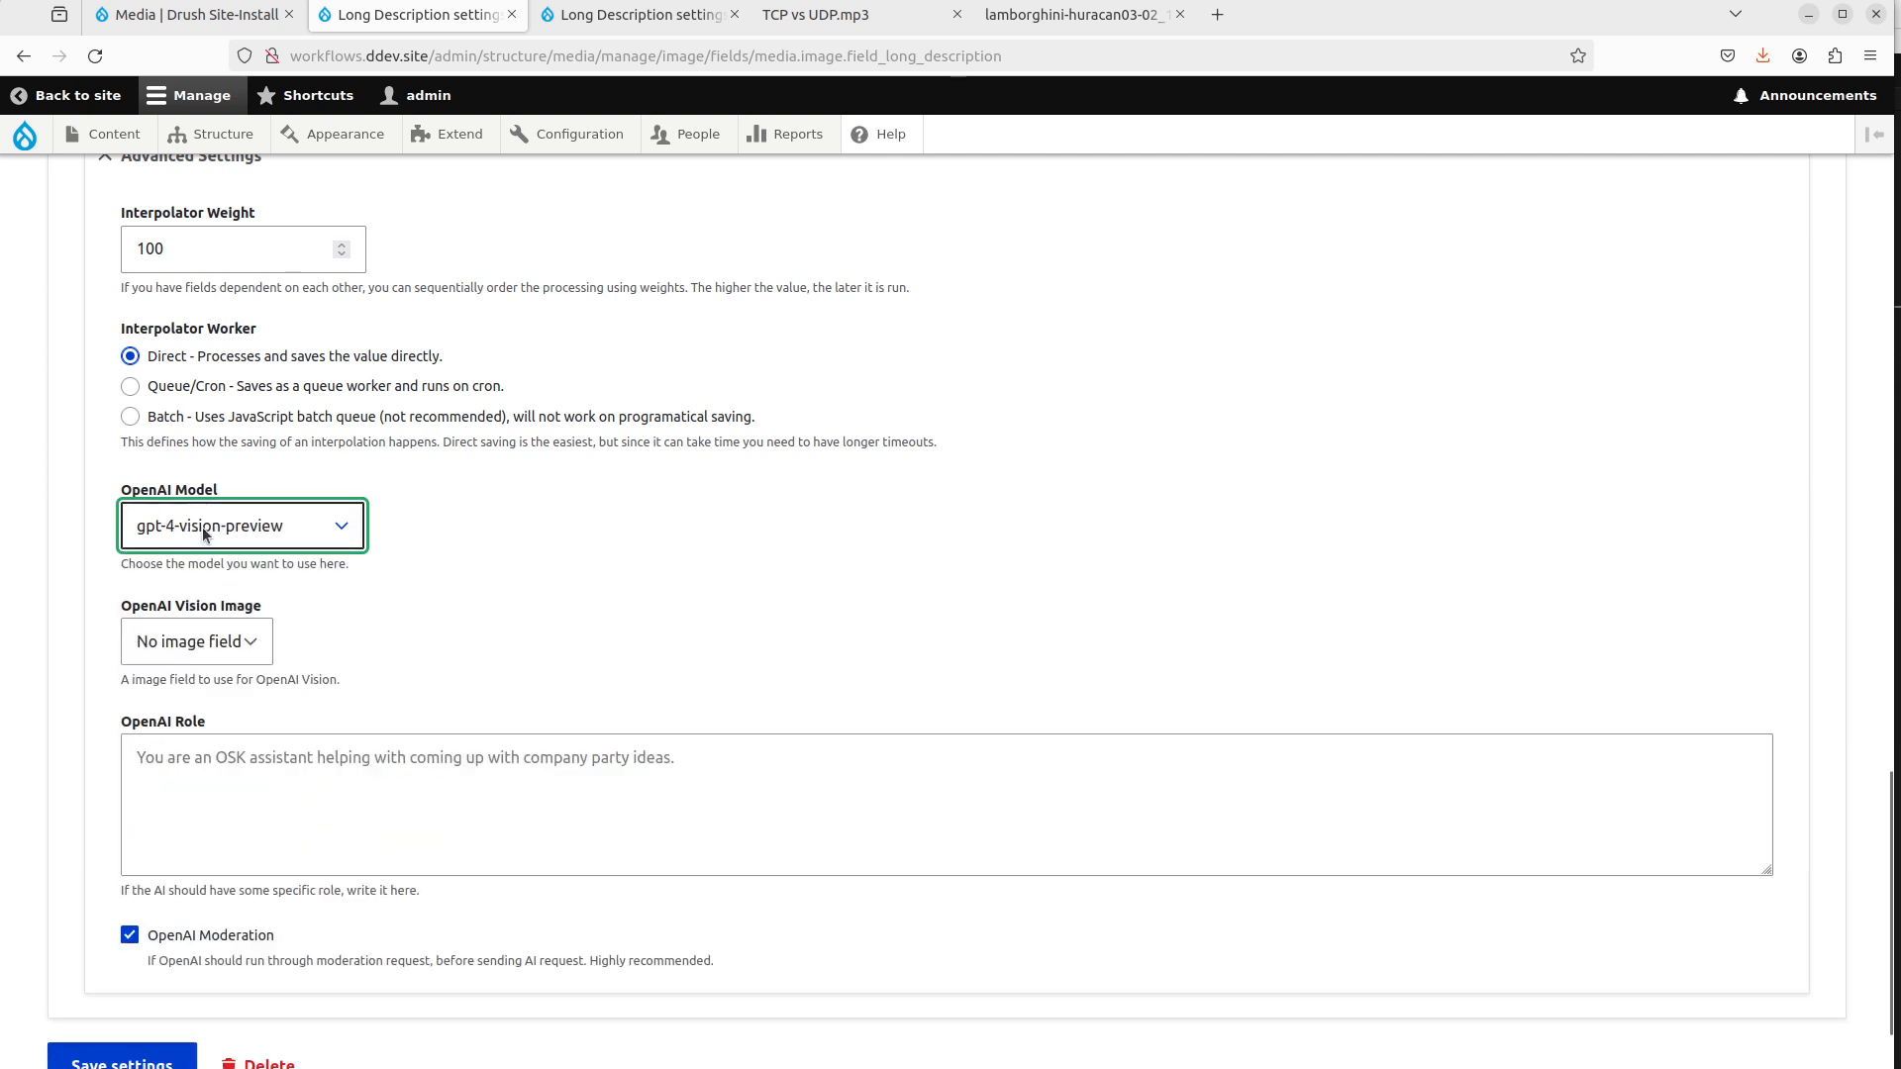
{"action": "left_click", "coordinate": [198, 642]}
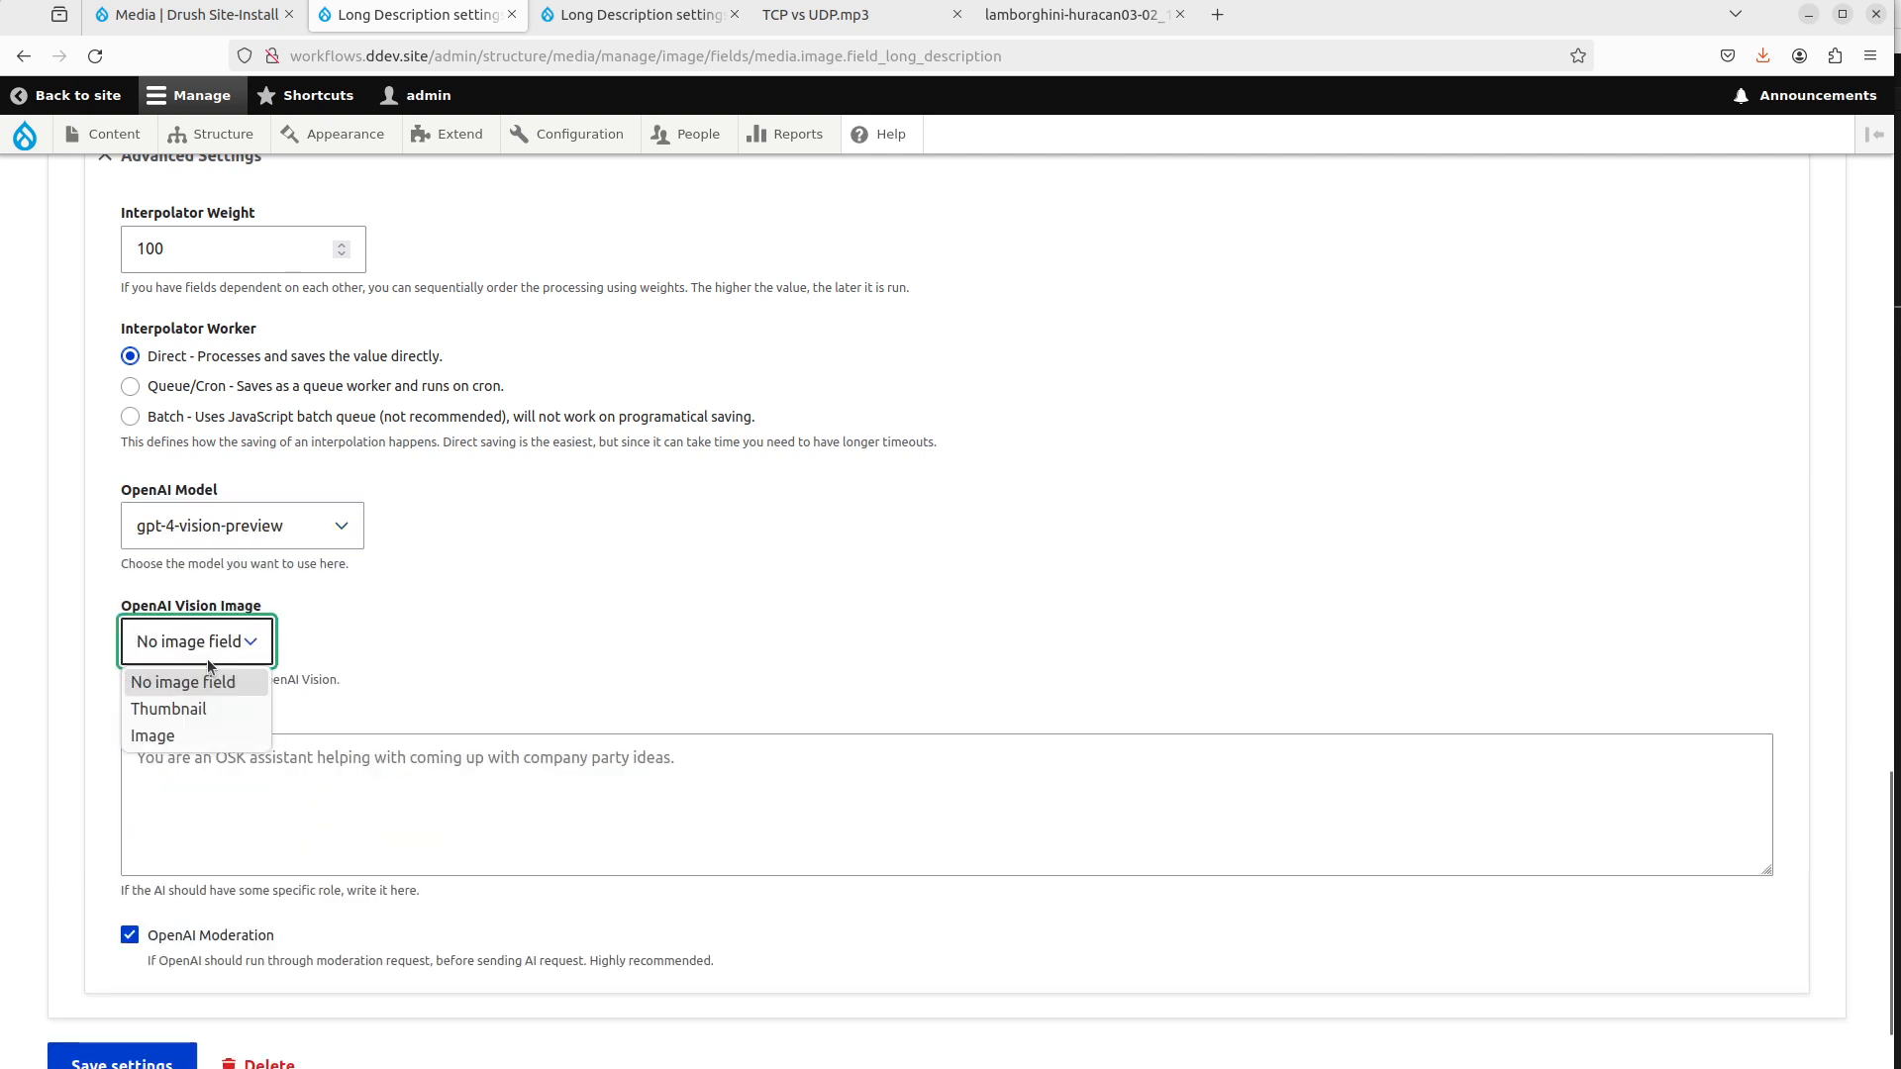
{"action": "left_click", "coordinate": [210, 727]}
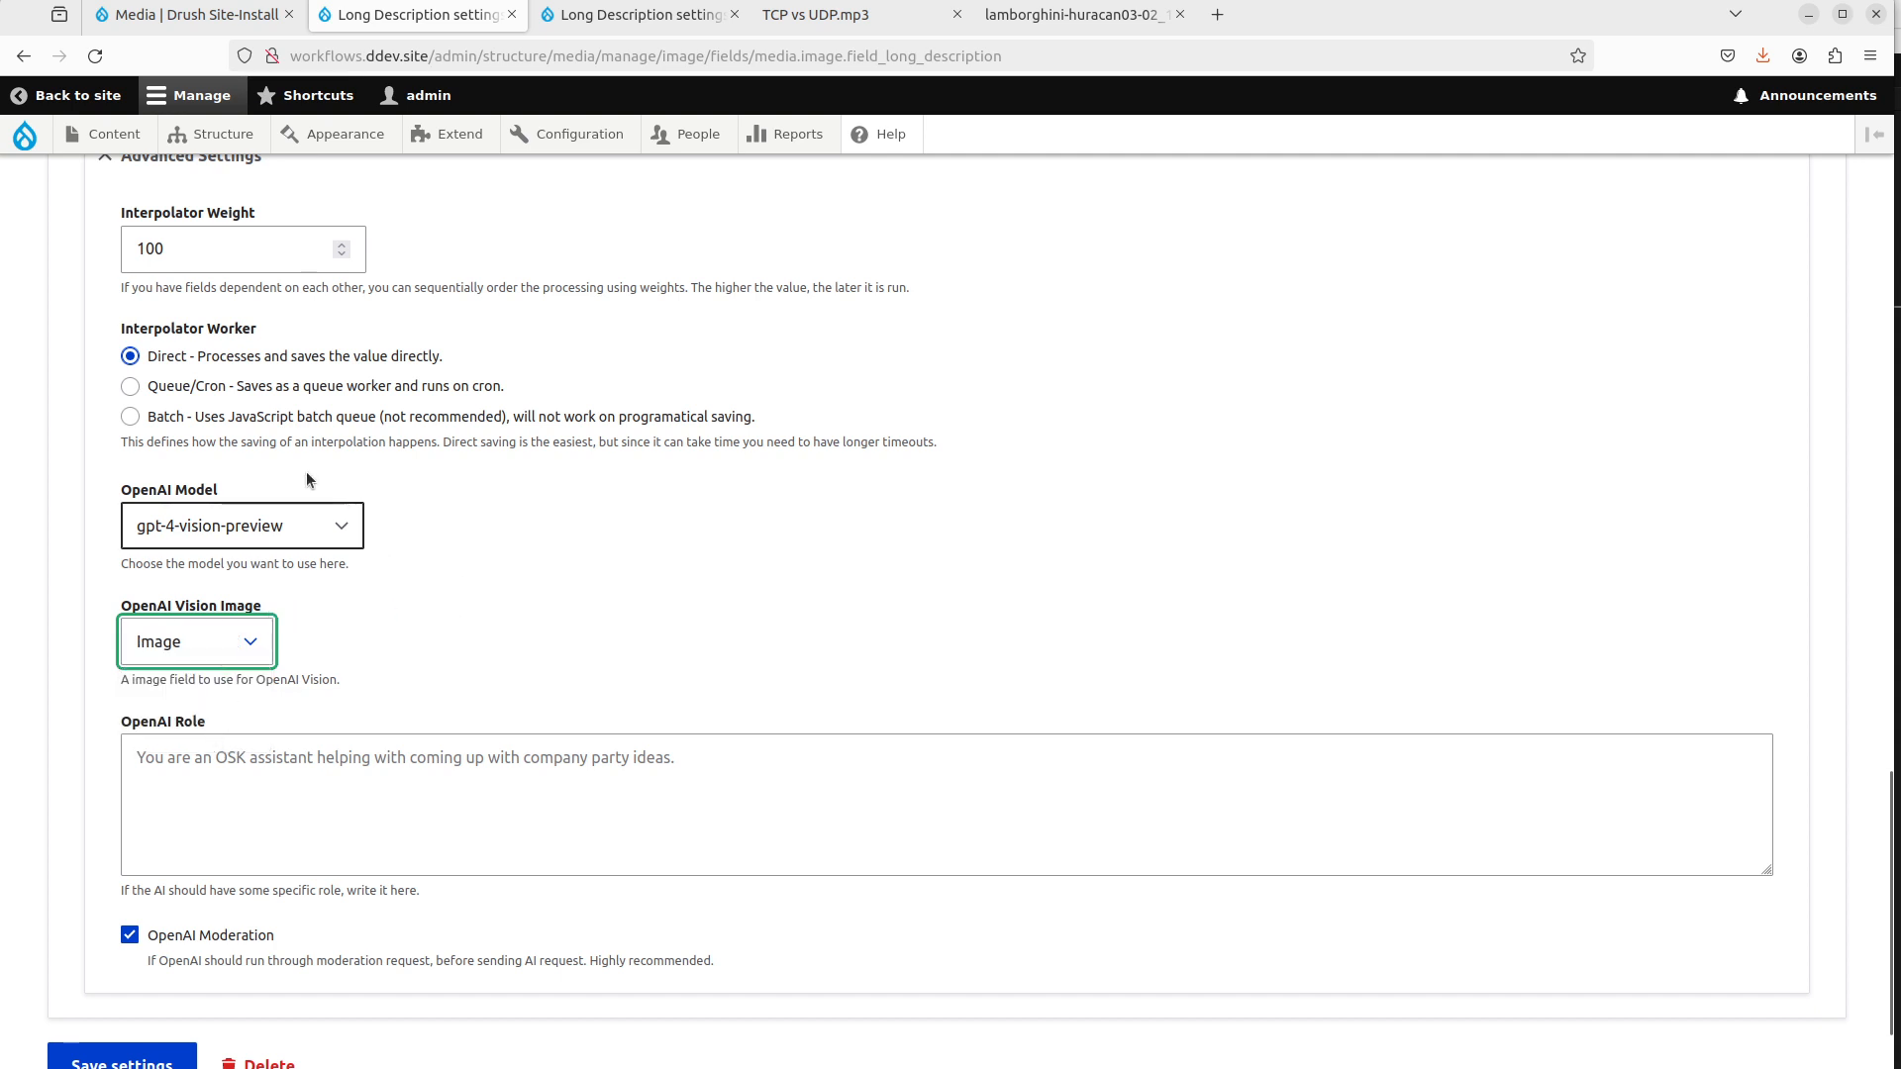
Set the interpolator worker to Batch and save the Long Description settings.
{"action": "left_click", "coordinate": [228, 417]}
{"action": "scroll", "coordinate": [616, 525], "scroll_direction": "down", "scroll_amount": 2}
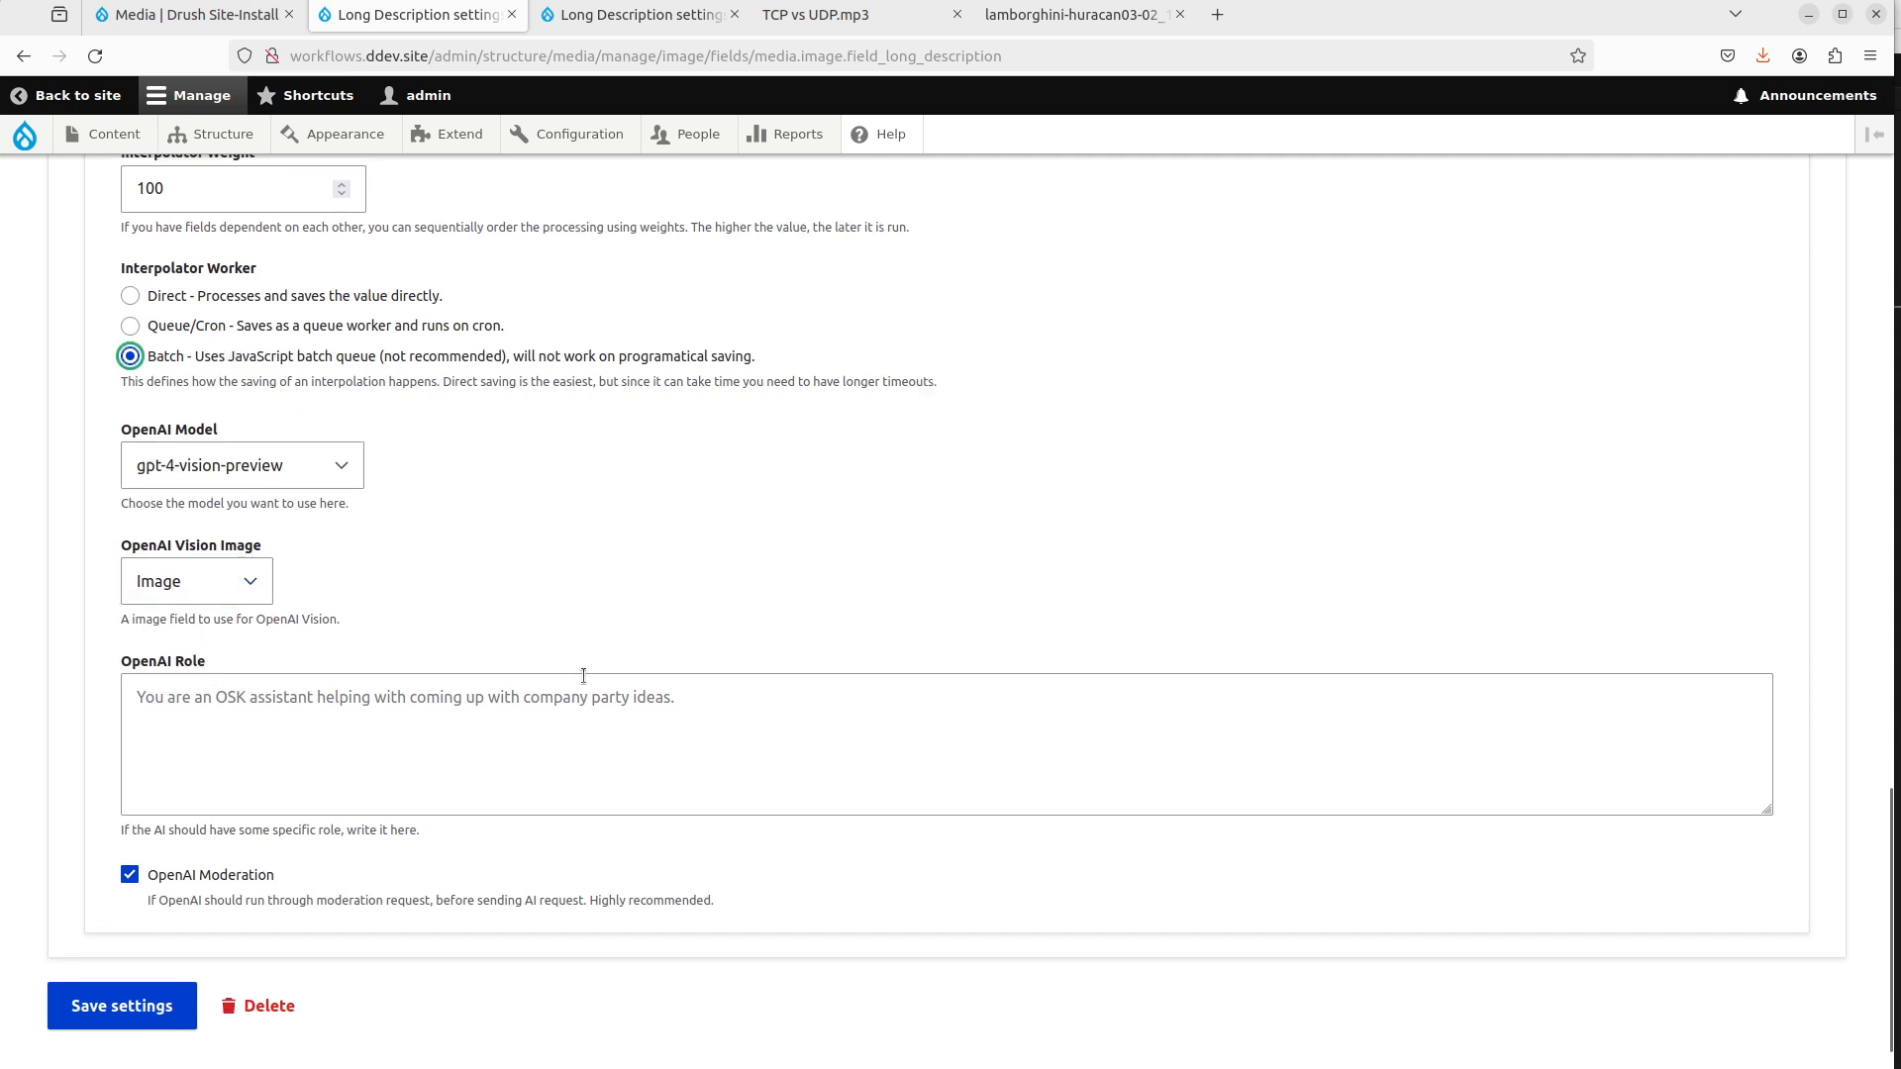
{"action": "left_click", "coordinate": [150, 935]}
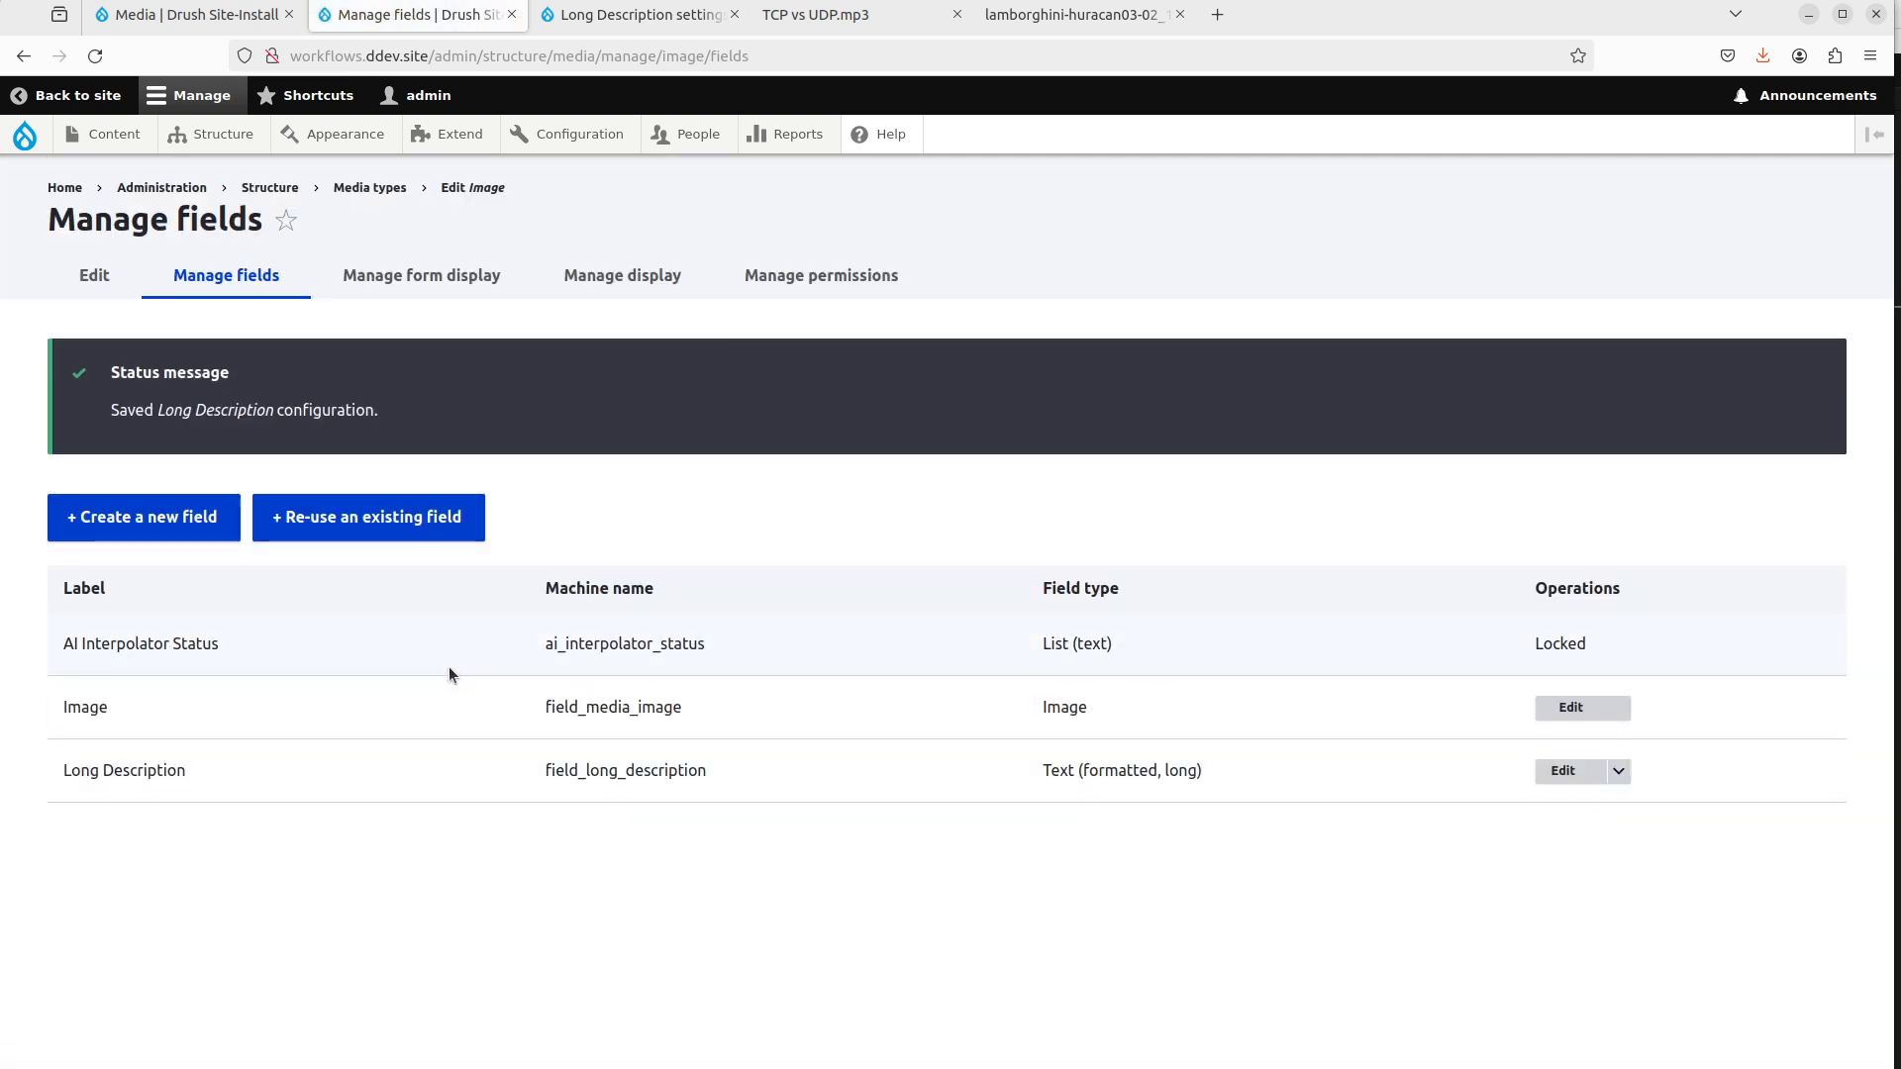
Re-use the existing field_short_description field on the Image media type.
{"action": "left_click", "coordinate": [278, 532]}
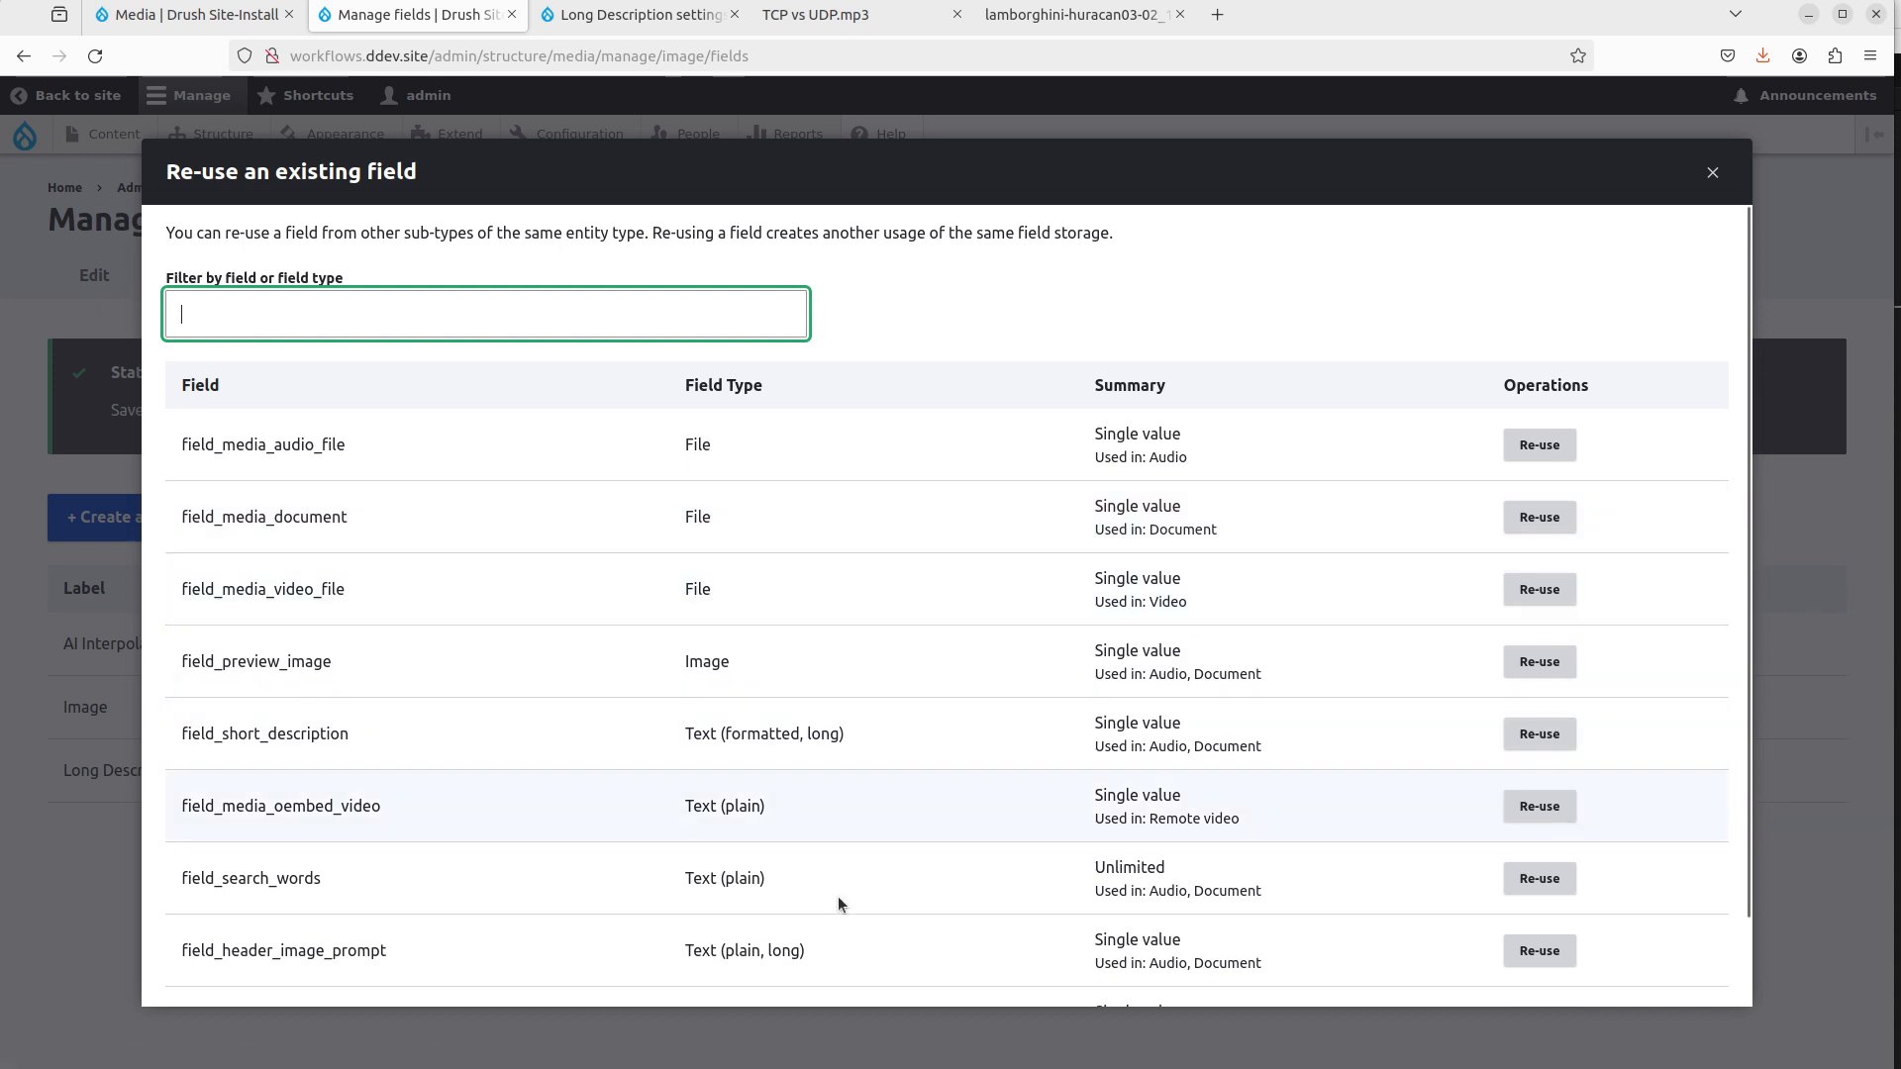
{"action": "scroll", "coordinate": [840, 904], "scroll_direction": "down", "scroll_amount": 2}
{"action": "scroll", "coordinate": [1102, 873], "scroll_direction": "up", "scroll_amount": 2}
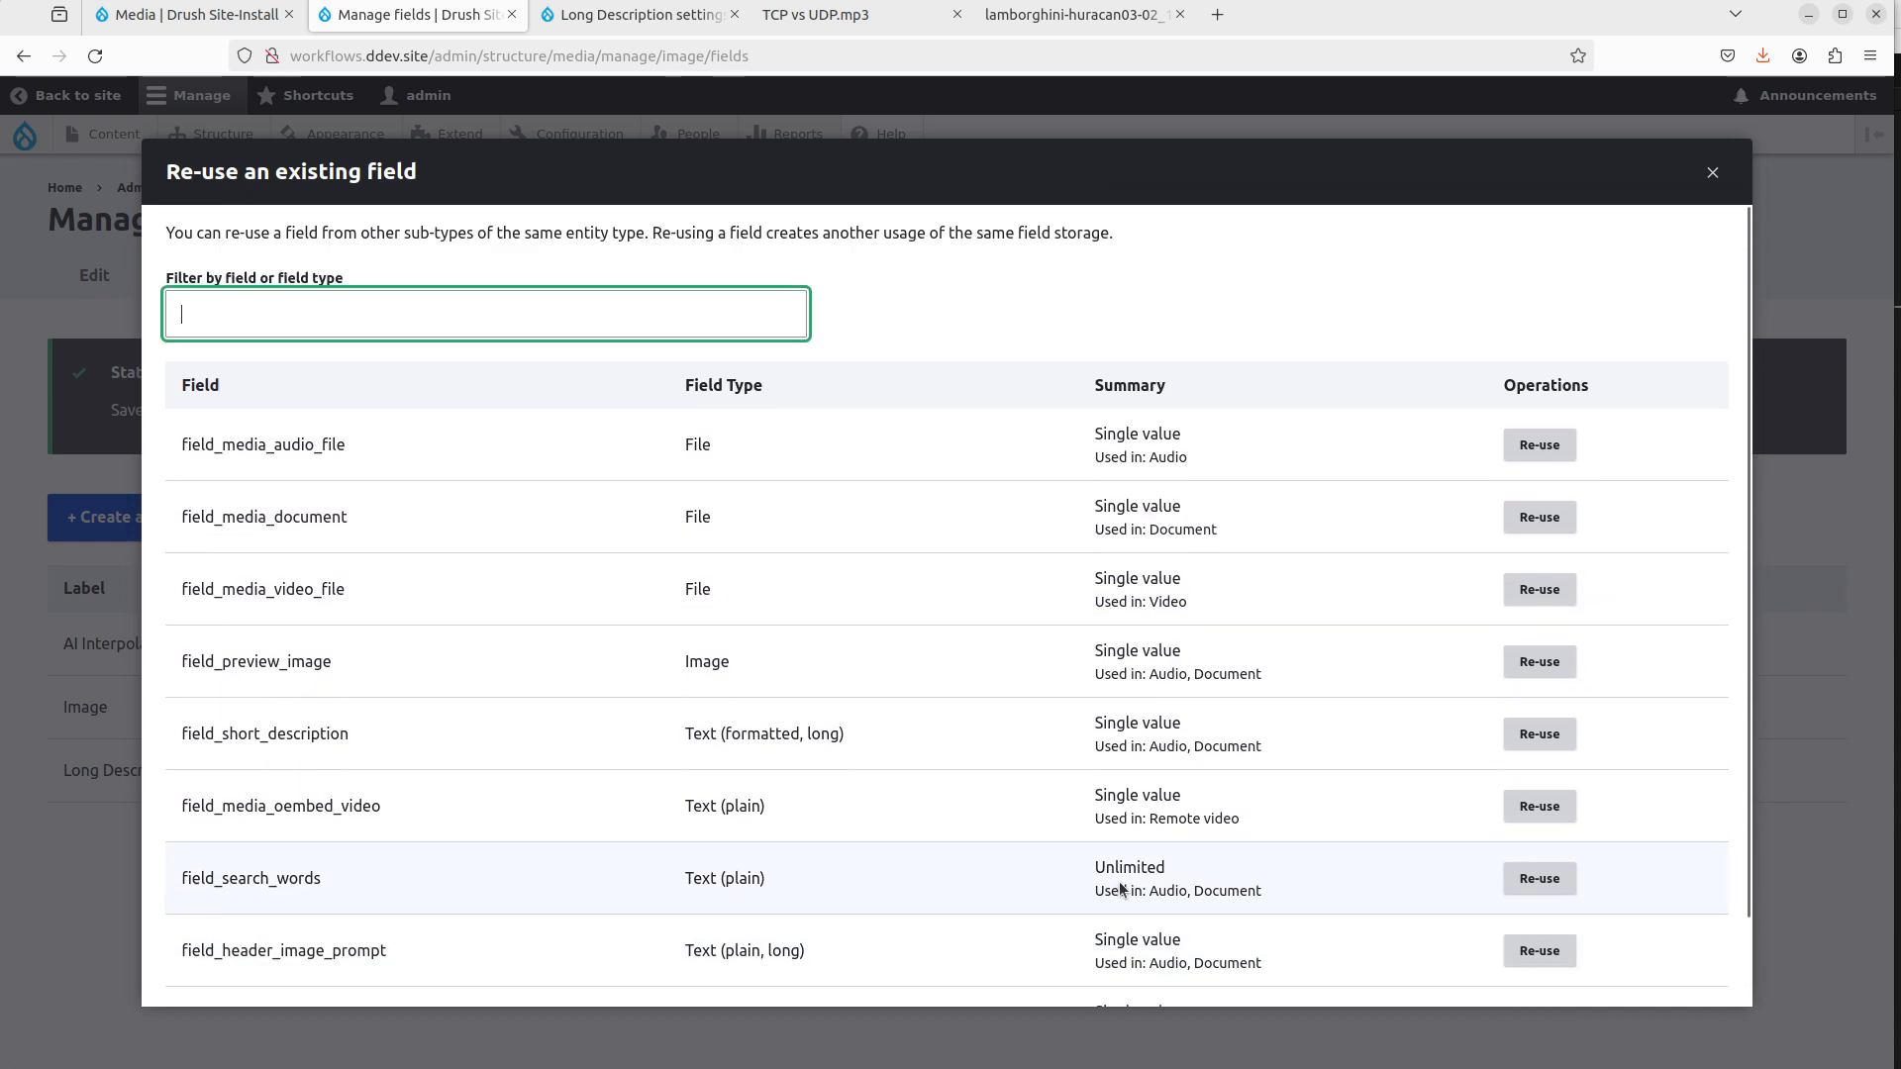
{"action": "left_click", "coordinate": [1564, 734]}
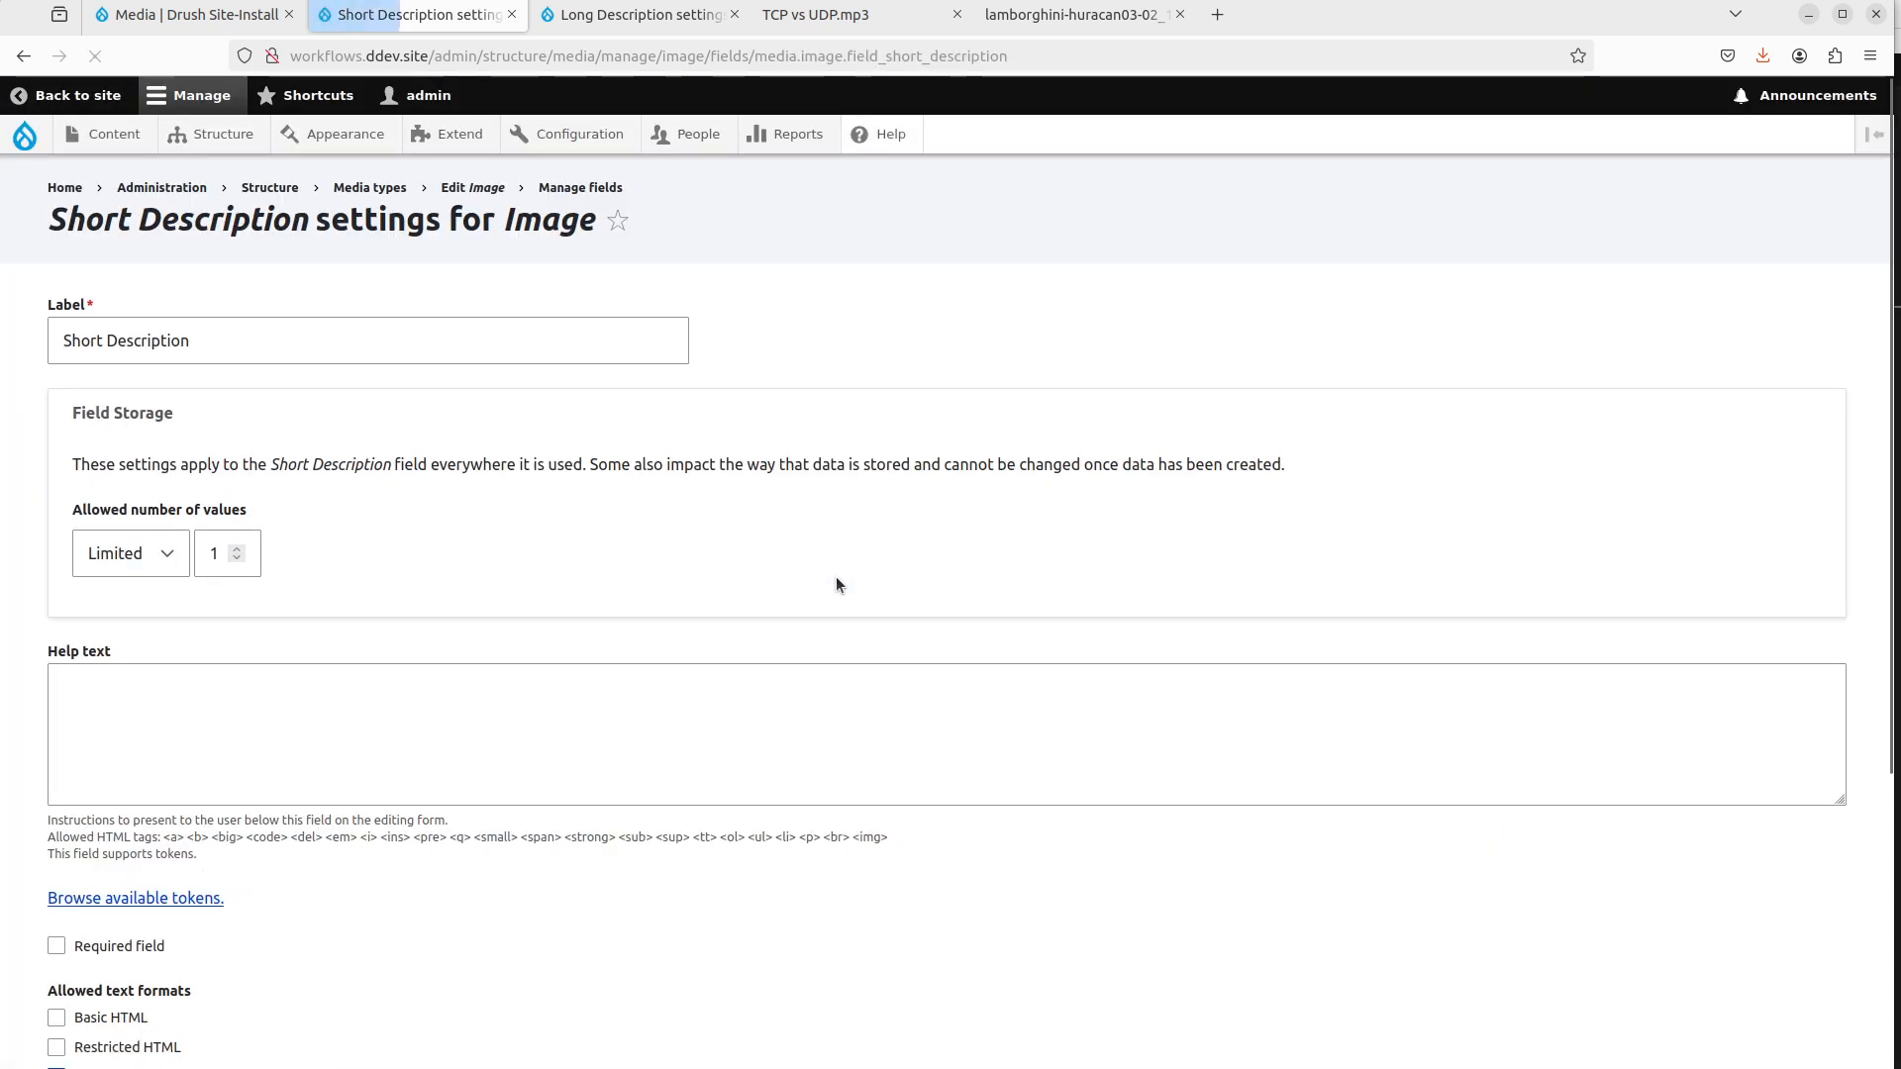
Copy the interpolator prompt from the Document type's Short Description field settings.
{"action": "key", "text": "ctrl+Tab"}
{"action": "key", "text": "alt+Left"}
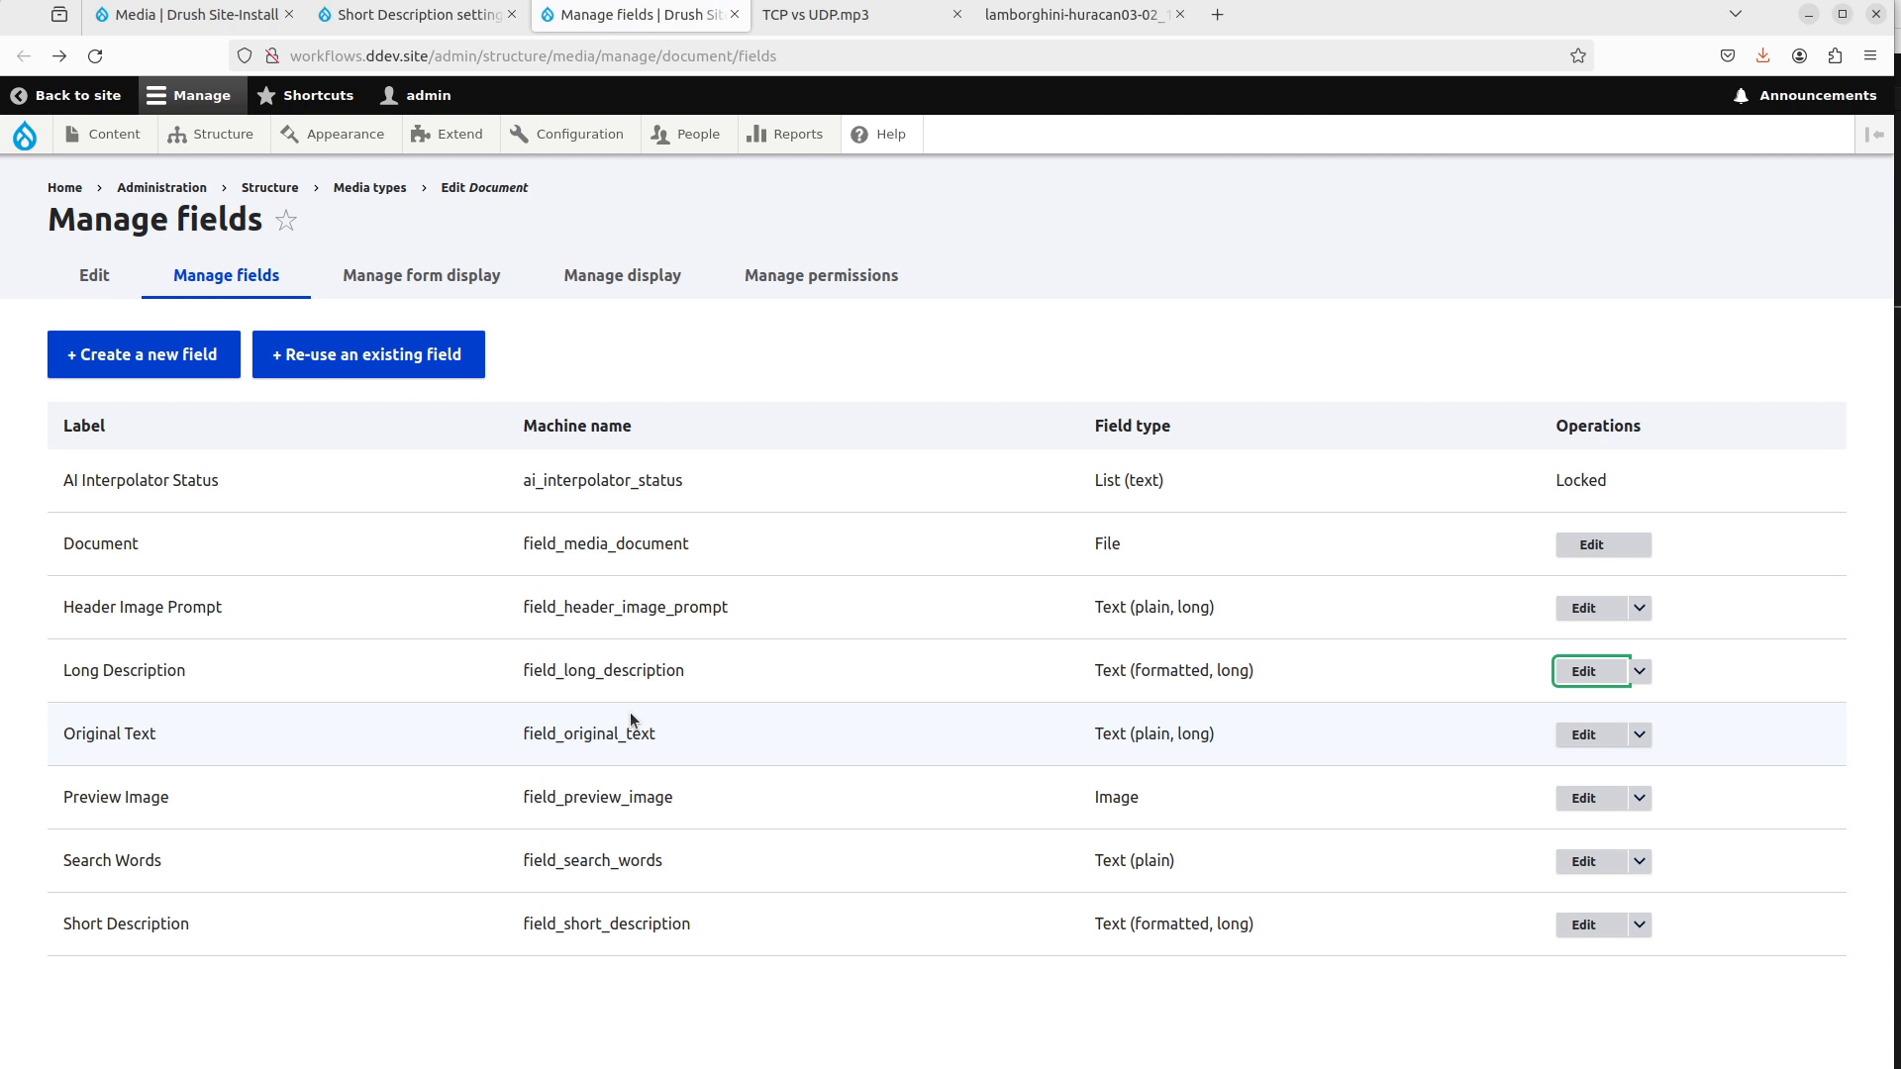
{"action": "left_click", "coordinate": [1582, 926]}
{"action": "scroll", "coordinate": [395, 848], "scroll_direction": "down", "scroll_amount": 12}
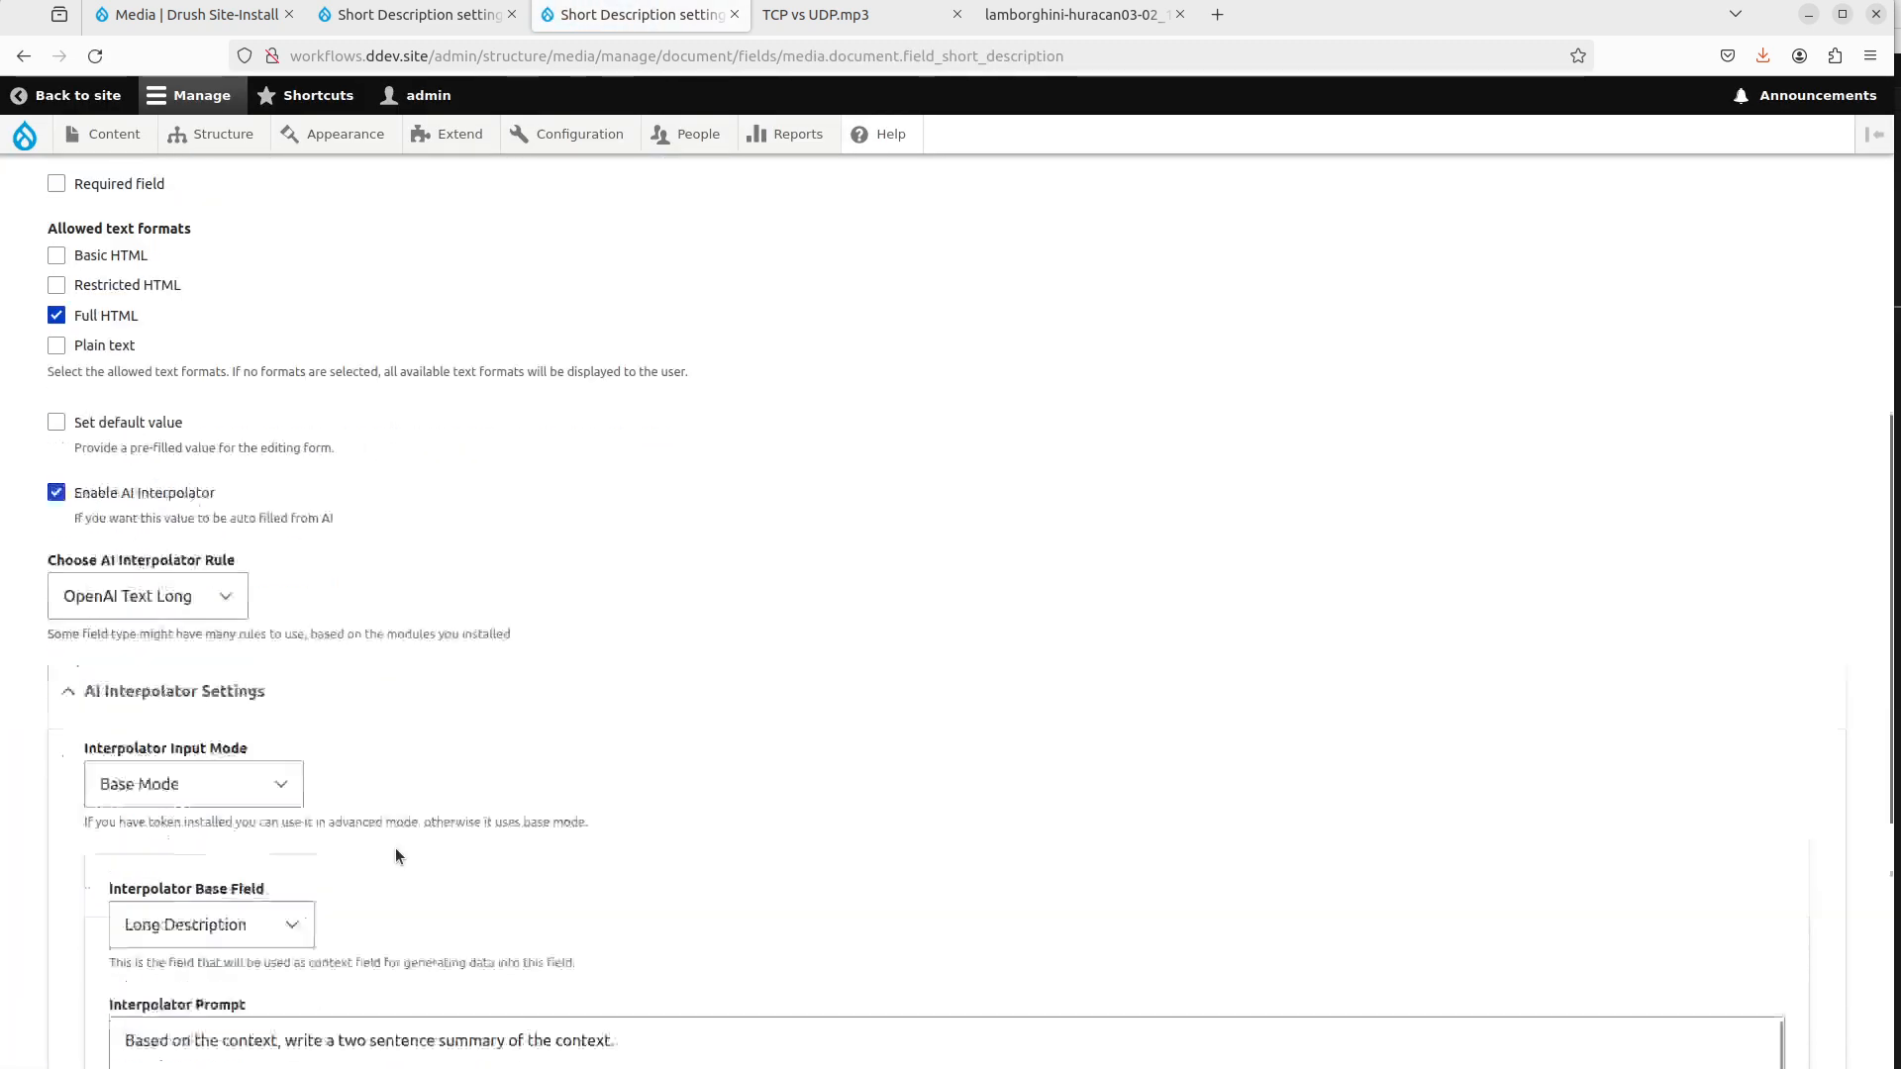
{"action": "left_click", "coordinate": [472, 812]}
{"action": "key", "text": "ctrl+a"}
{"action": "key", "text": "shift+Tab"}
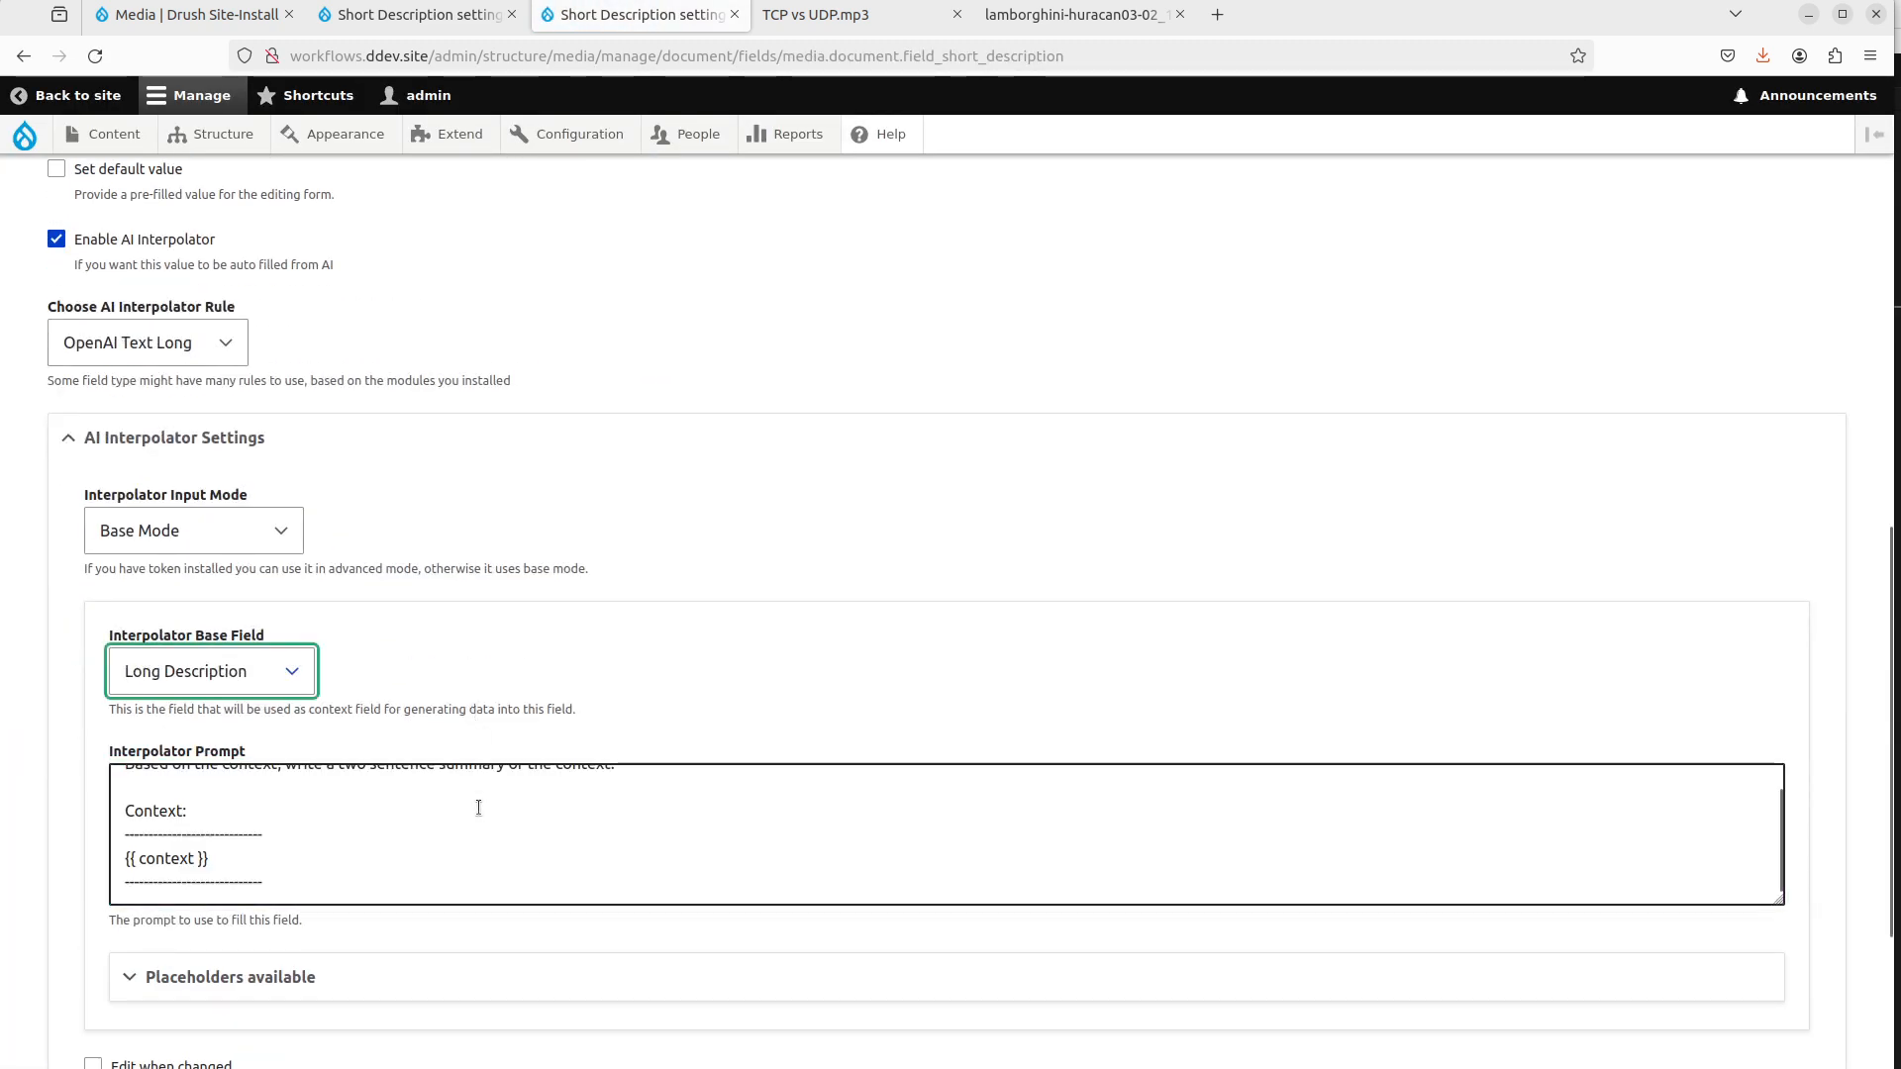
{"action": "key", "text": "ctrl+shift+Tab"}
Enable AI Interpolator on the Image type's Short Description field with the OpenAI Text Long rule.
{"action": "scroll", "coordinate": [426, 792], "scroll_direction": "down", "scroll_amount": 5}
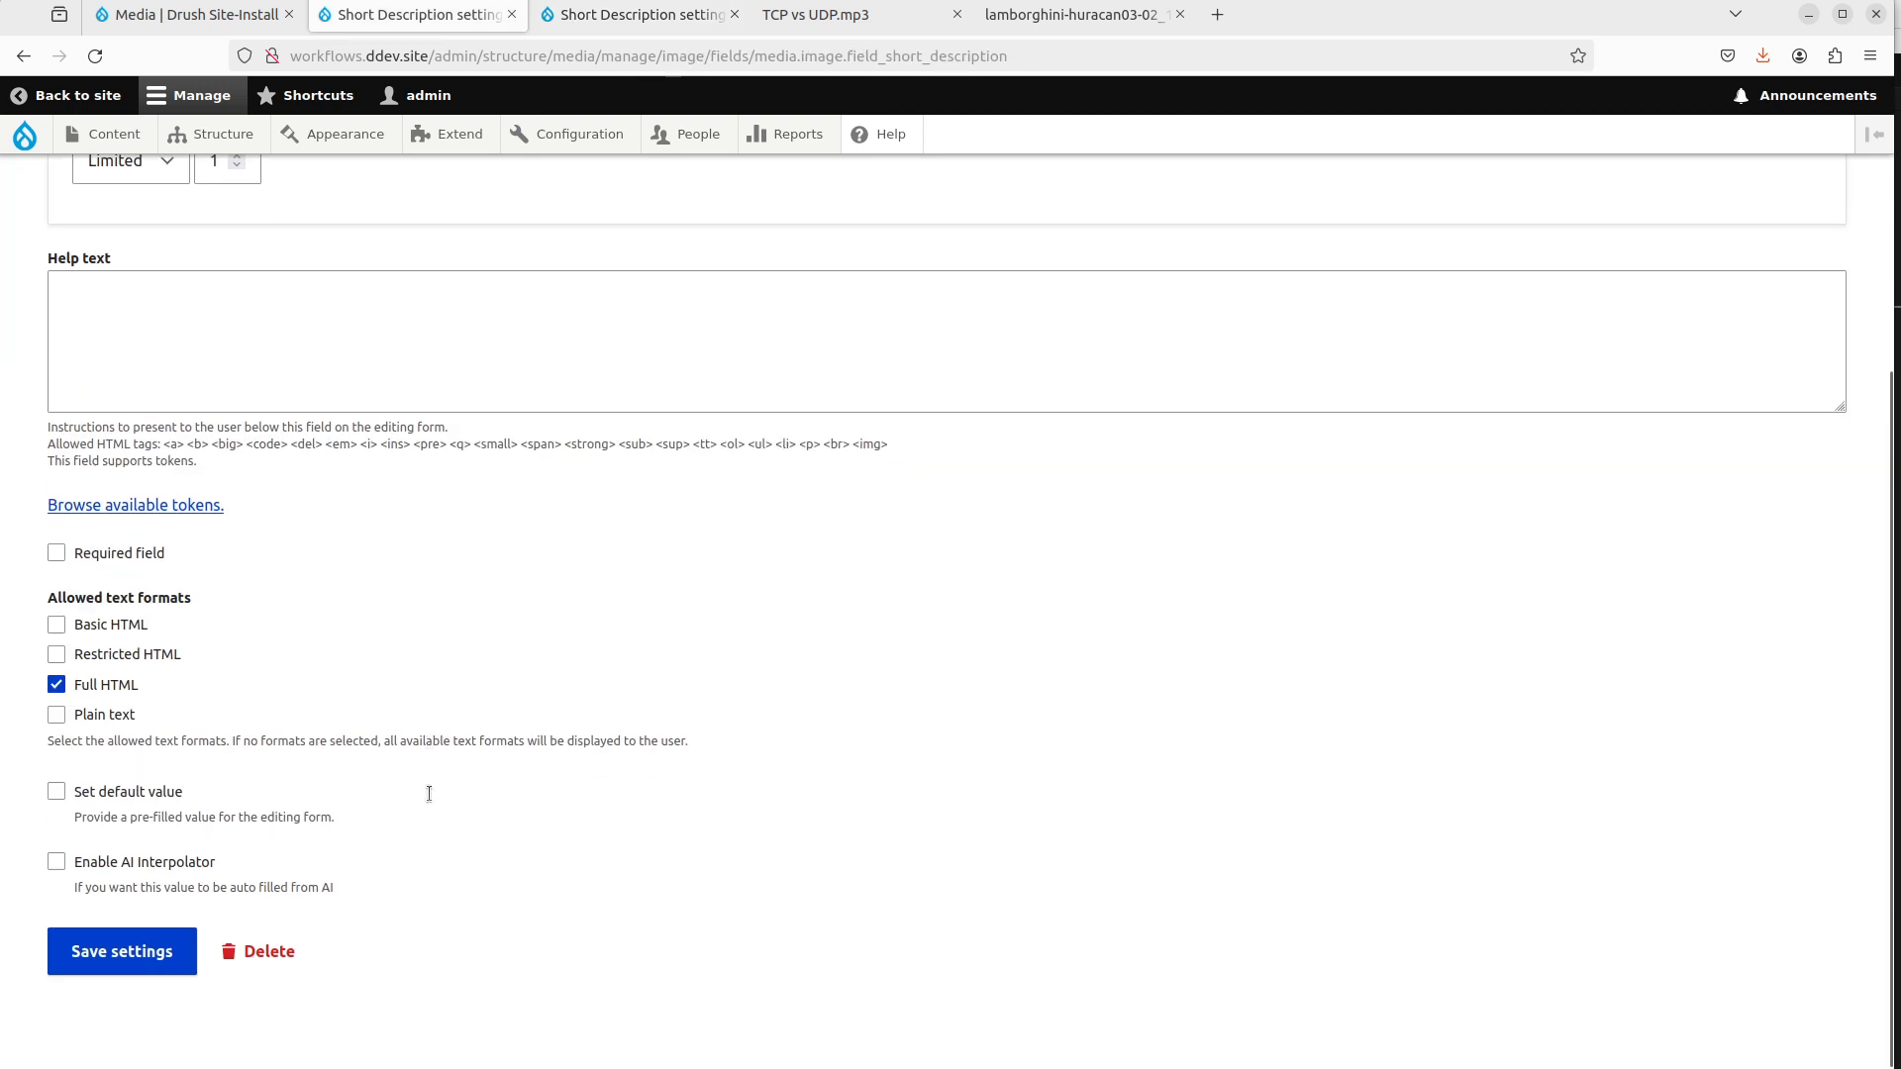
{"action": "left_click", "coordinate": [115, 870]}
{"action": "scroll", "coordinate": [238, 789], "scroll_direction": "down", "scroll_amount": 3}
{"action": "left_click", "coordinate": [234, 646]}
{"action": "left_click", "coordinate": [187, 721]}
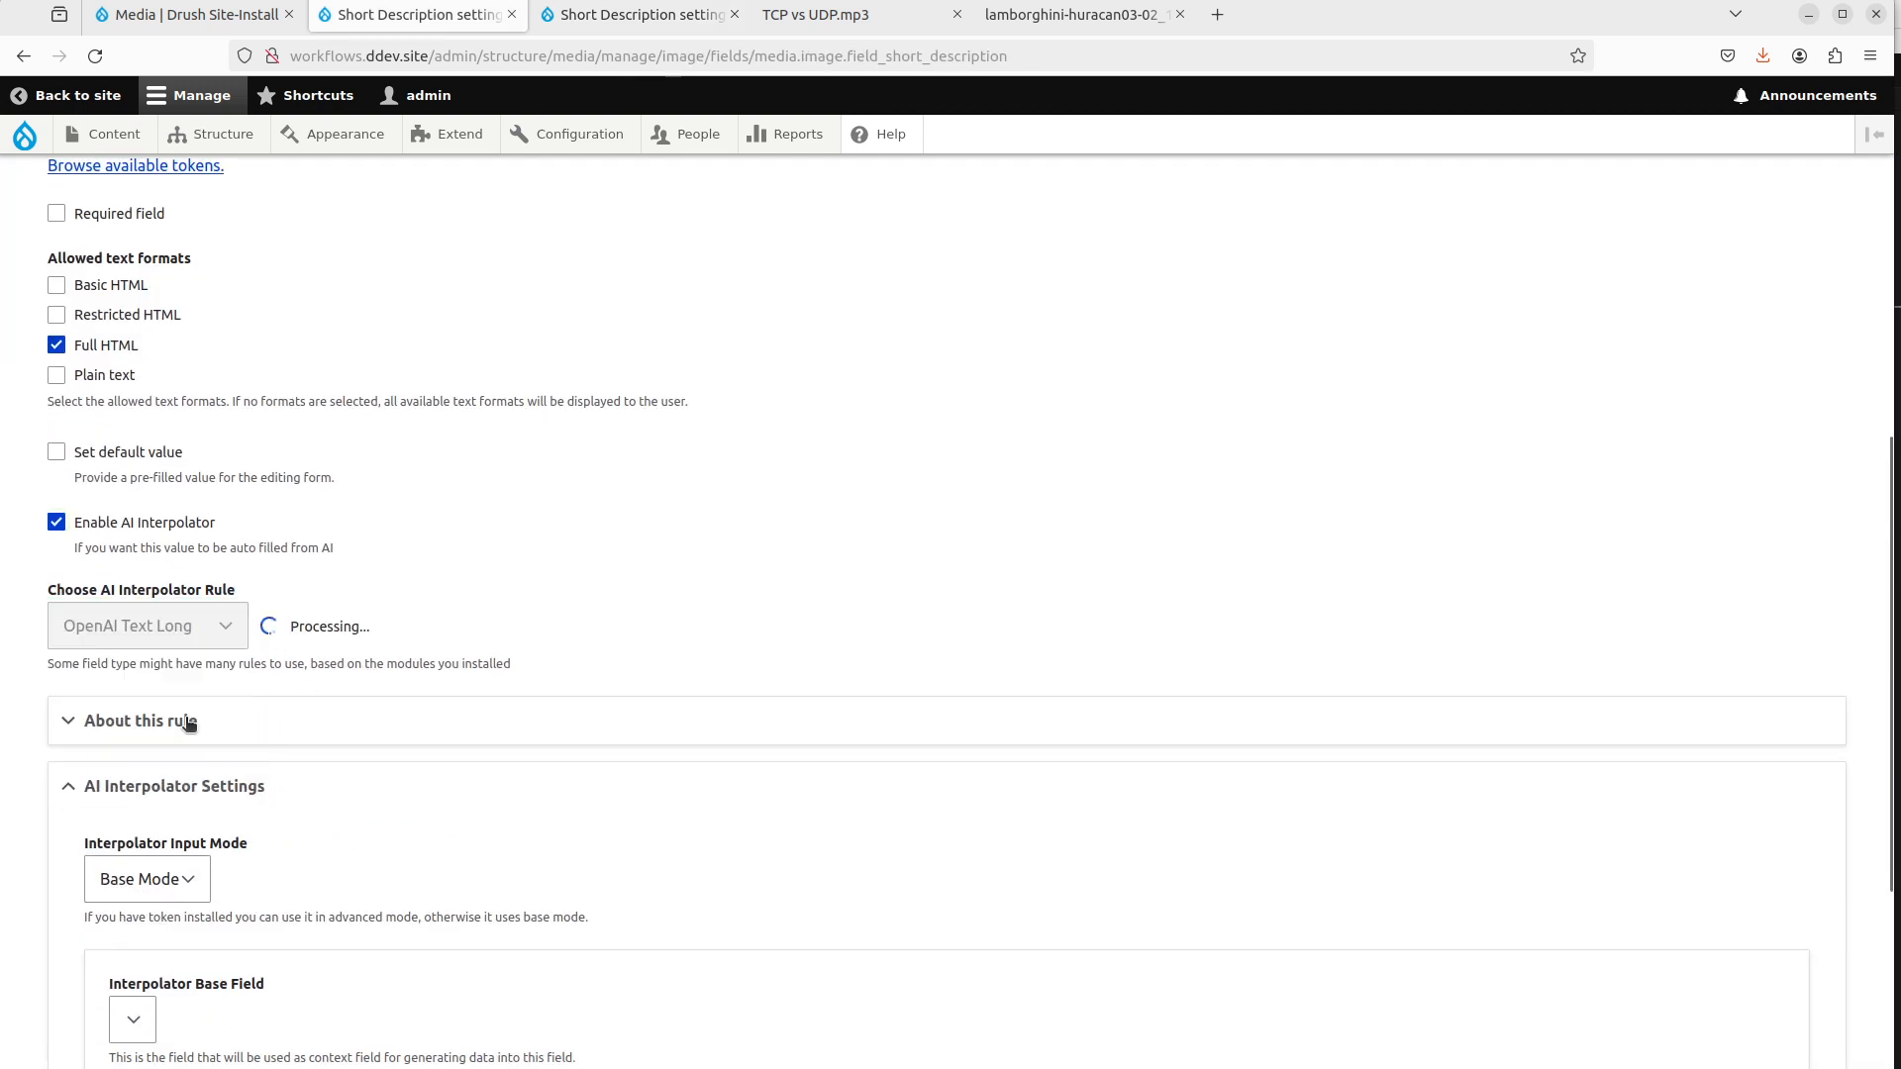
Use Long Description as the interpolator base field and paste the copied two-sentence summary prompt as the interpolator prompt.
{"action": "scroll", "coordinate": [362, 715], "scroll_direction": "down", "scroll_amount": 3}
{"action": "left_click", "coordinate": [242, 661]}
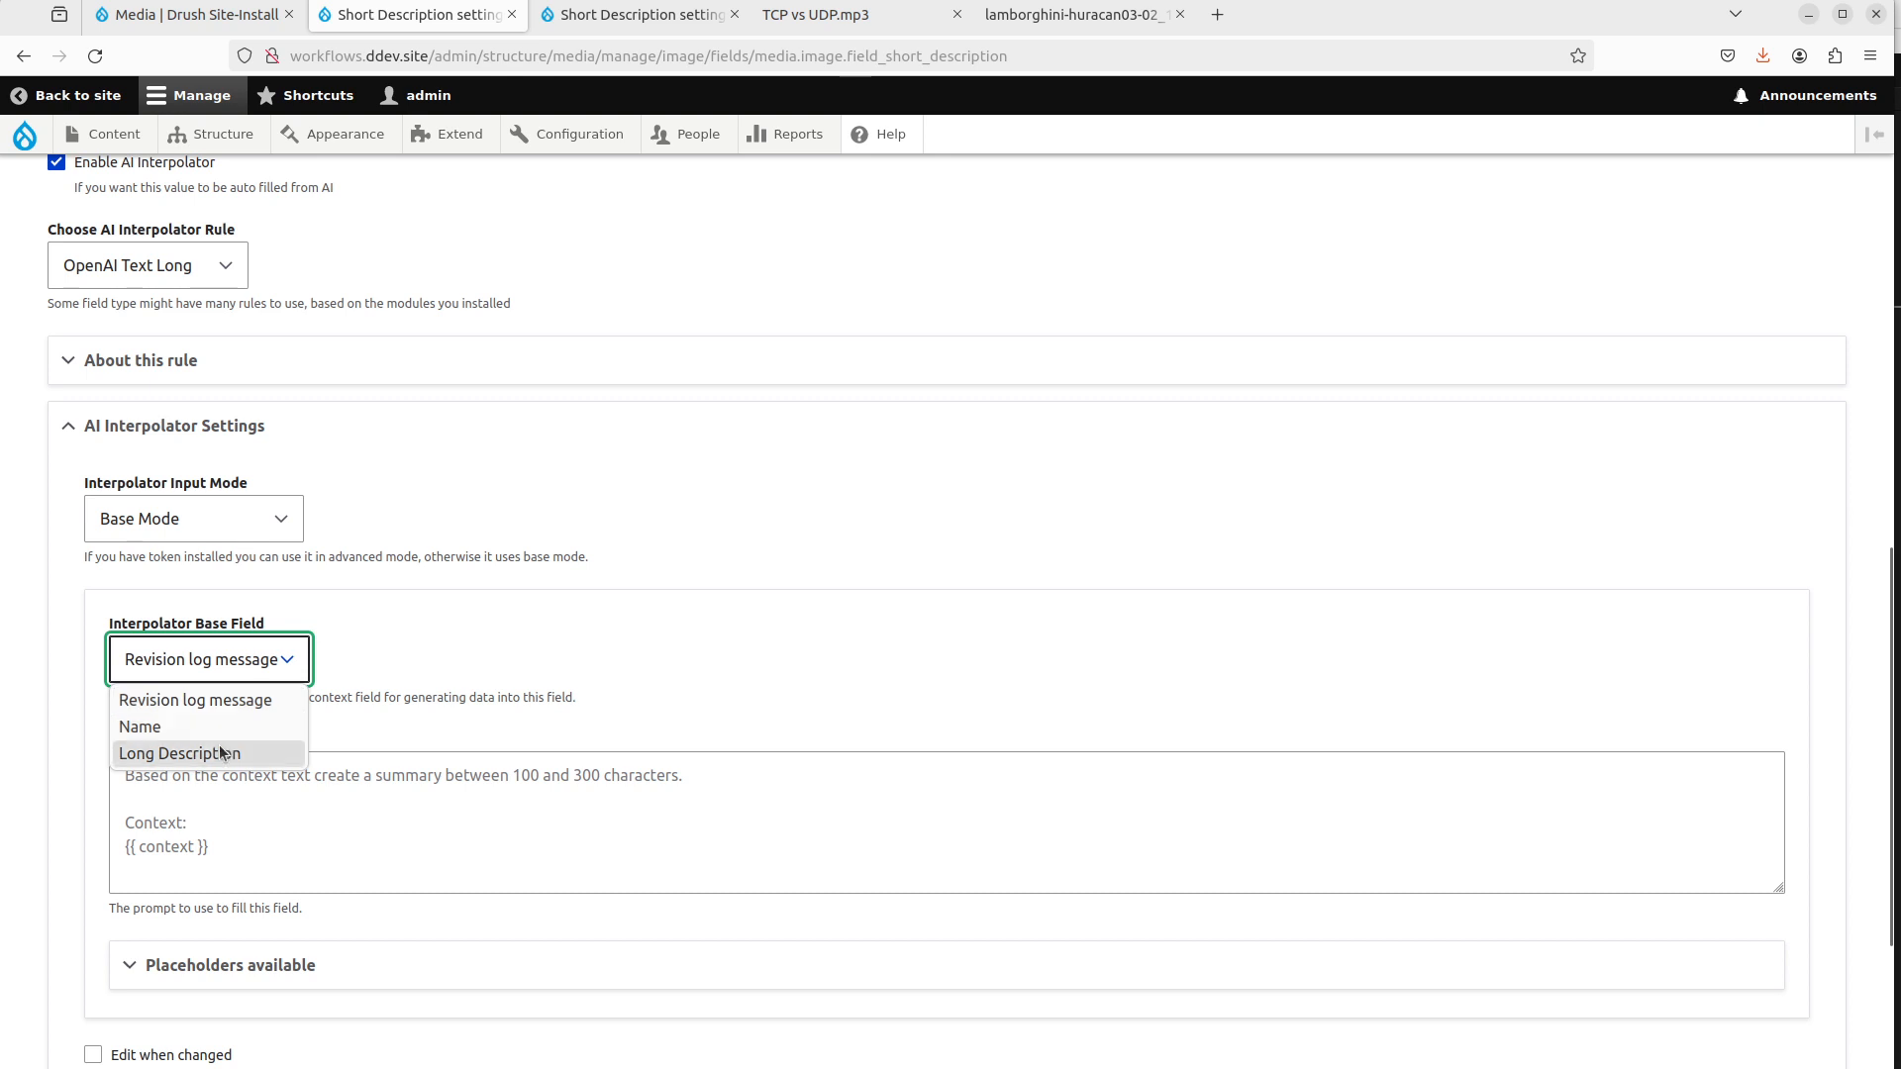
{"action": "left_click", "coordinate": [220, 751]}
{"action": "left_click", "coordinate": [284, 834]}
{"action": "type", "text": "Based on the context, write a two sentence summary of the context.  Context: ----------------------------- {{ context }} -----------------------------"}
Set the interpolator worker to Batch, weight to 101 and OpenAI model to gpt-4-turbo-preview, and save the Short Description settings.
{"action": "scroll", "coordinate": [288, 818], "scroll_direction": "down", "scroll_amount": 1}
{"action": "scroll", "coordinate": [285, 908], "scroll_direction": "down", "scroll_amount": 3}
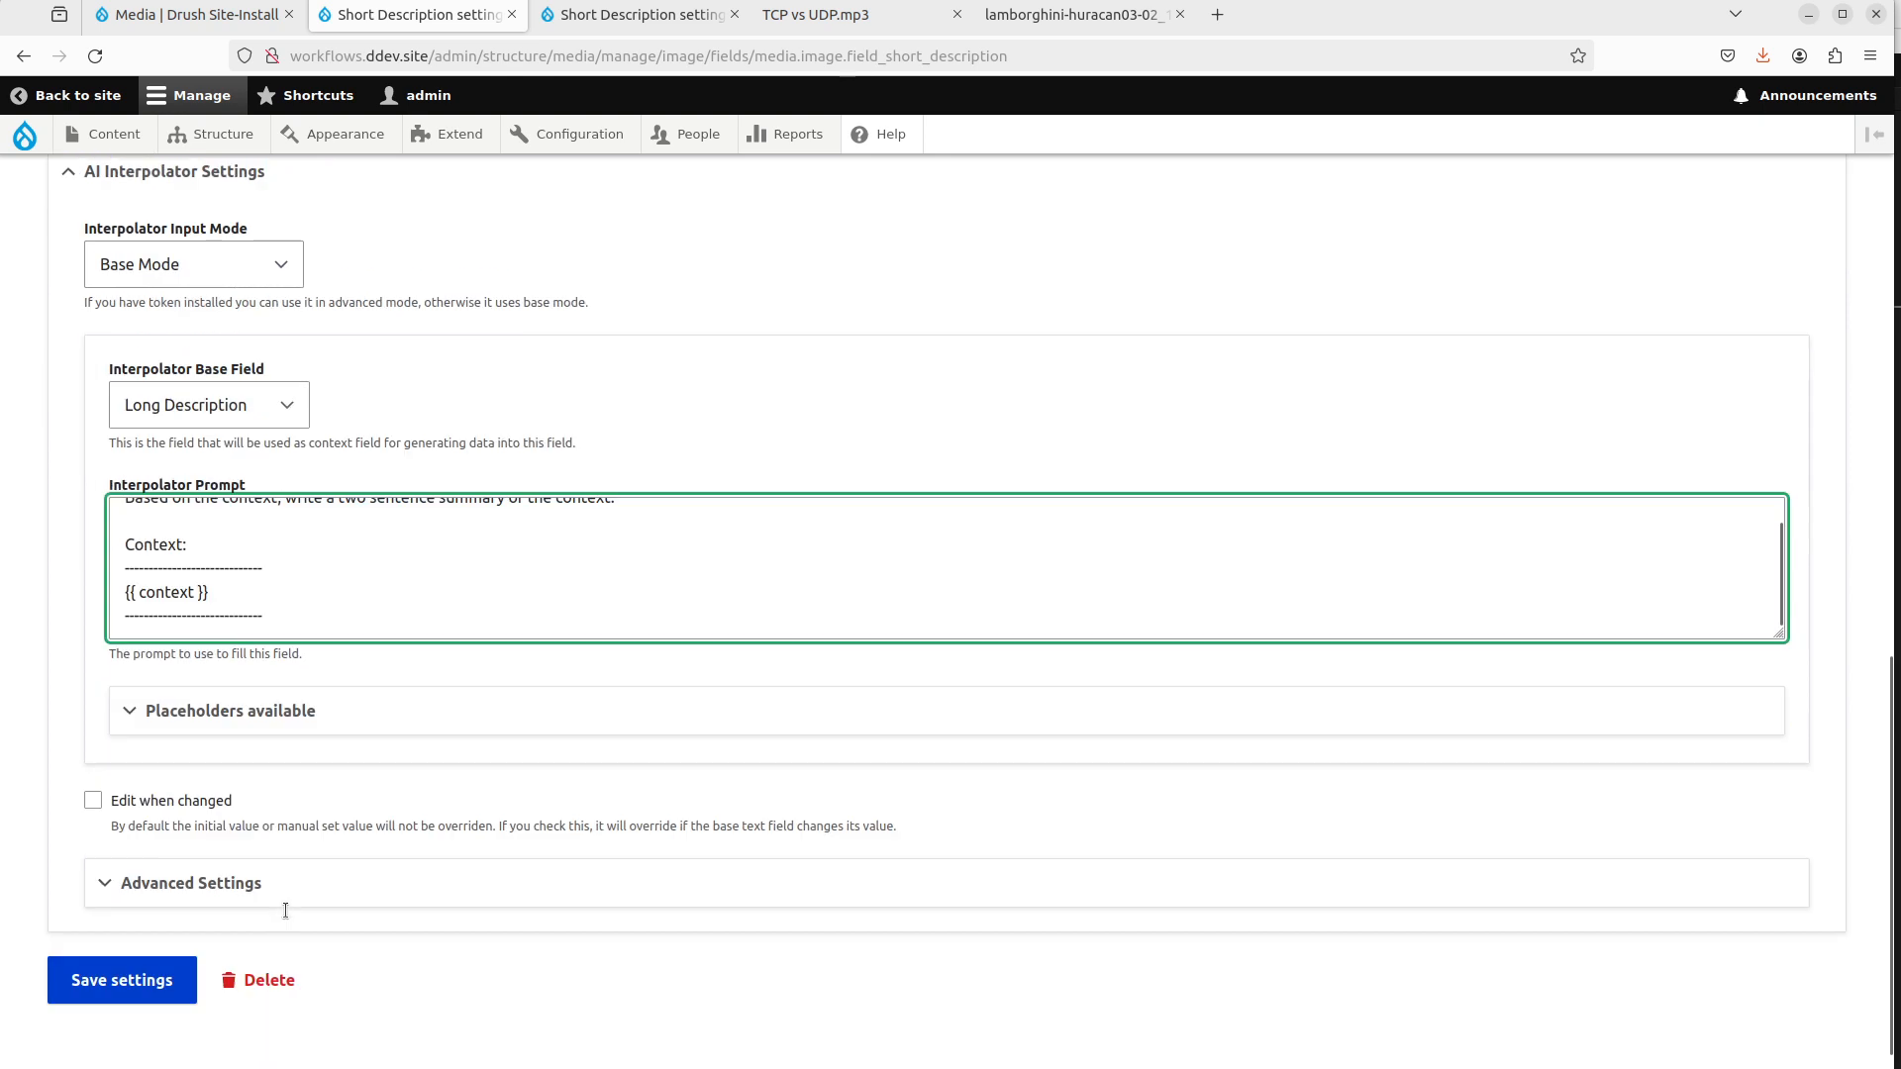
{"action": "left_click", "coordinate": [436, 858]}
{"action": "scroll", "coordinate": [212, 730], "scroll_direction": "down", "scroll_amount": 4}
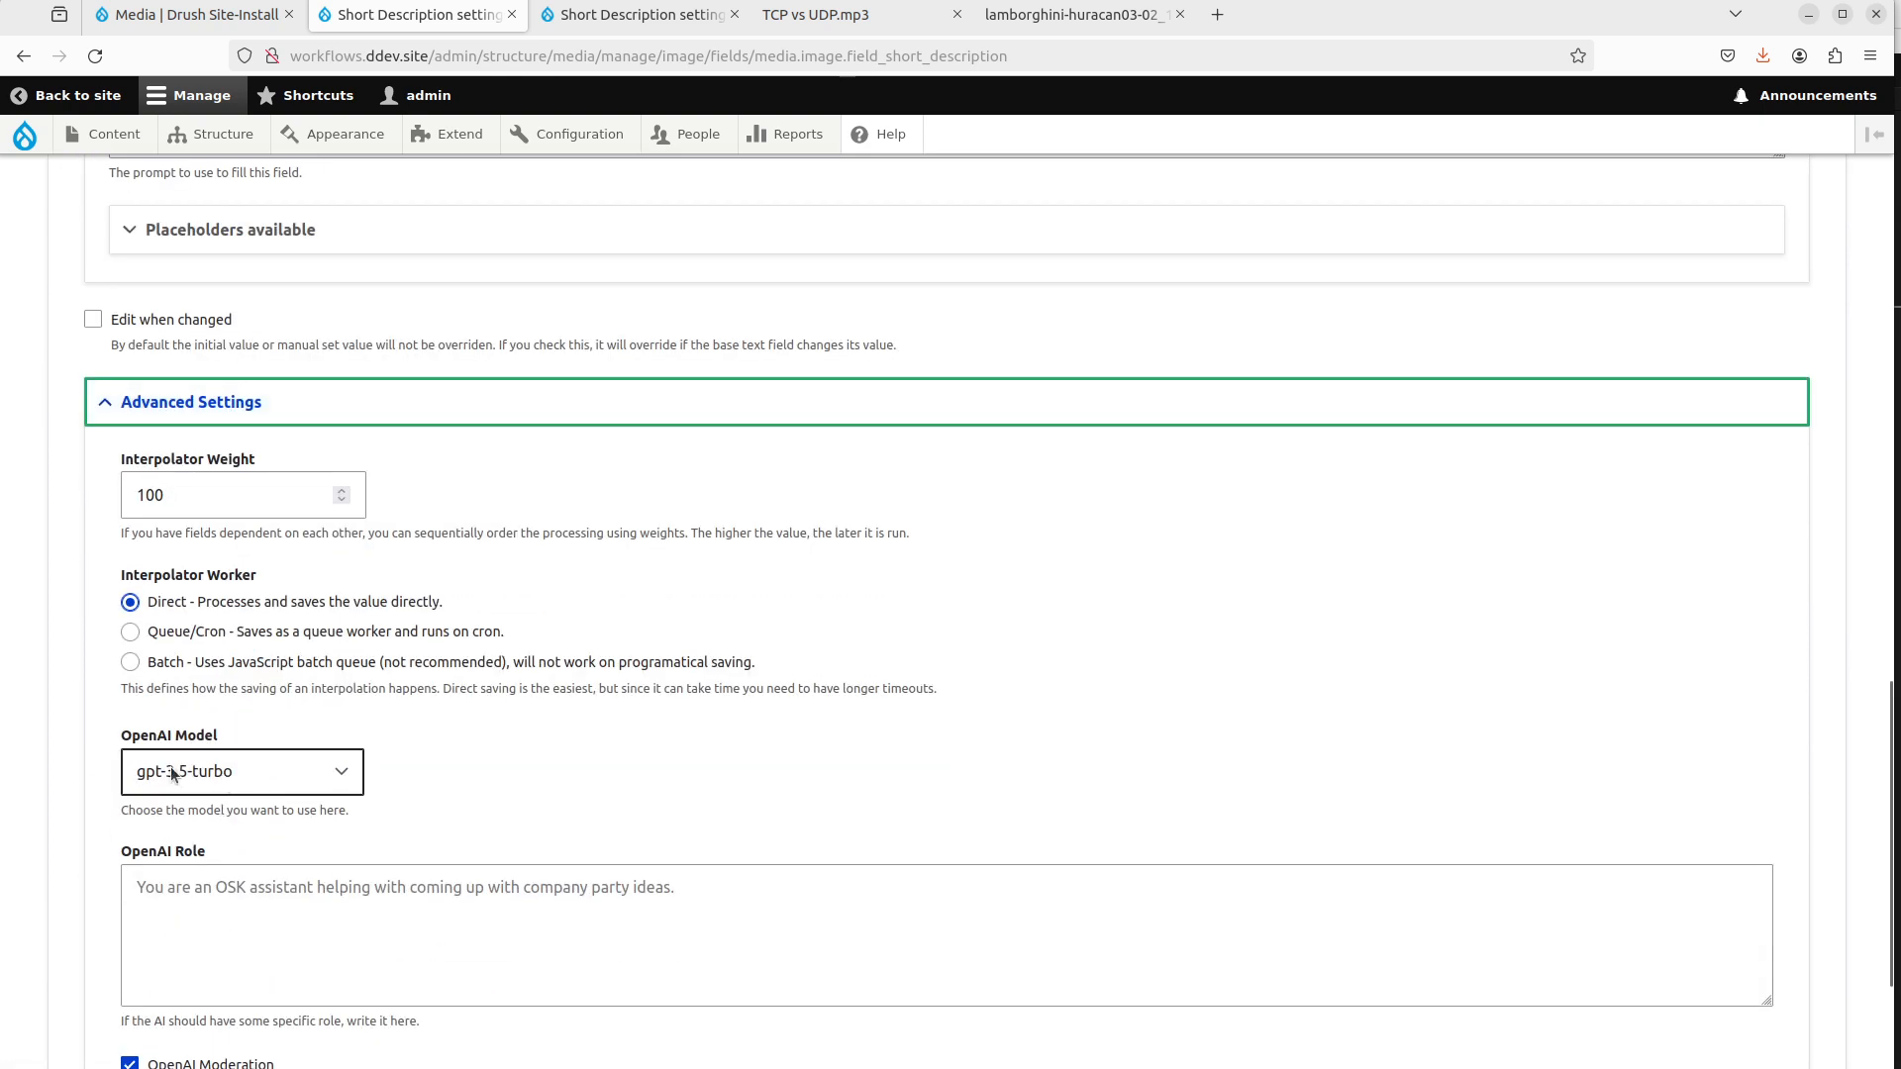
{"action": "left_click", "coordinate": [164, 663]}
{"action": "left_click", "coordinate": [193, 497]}
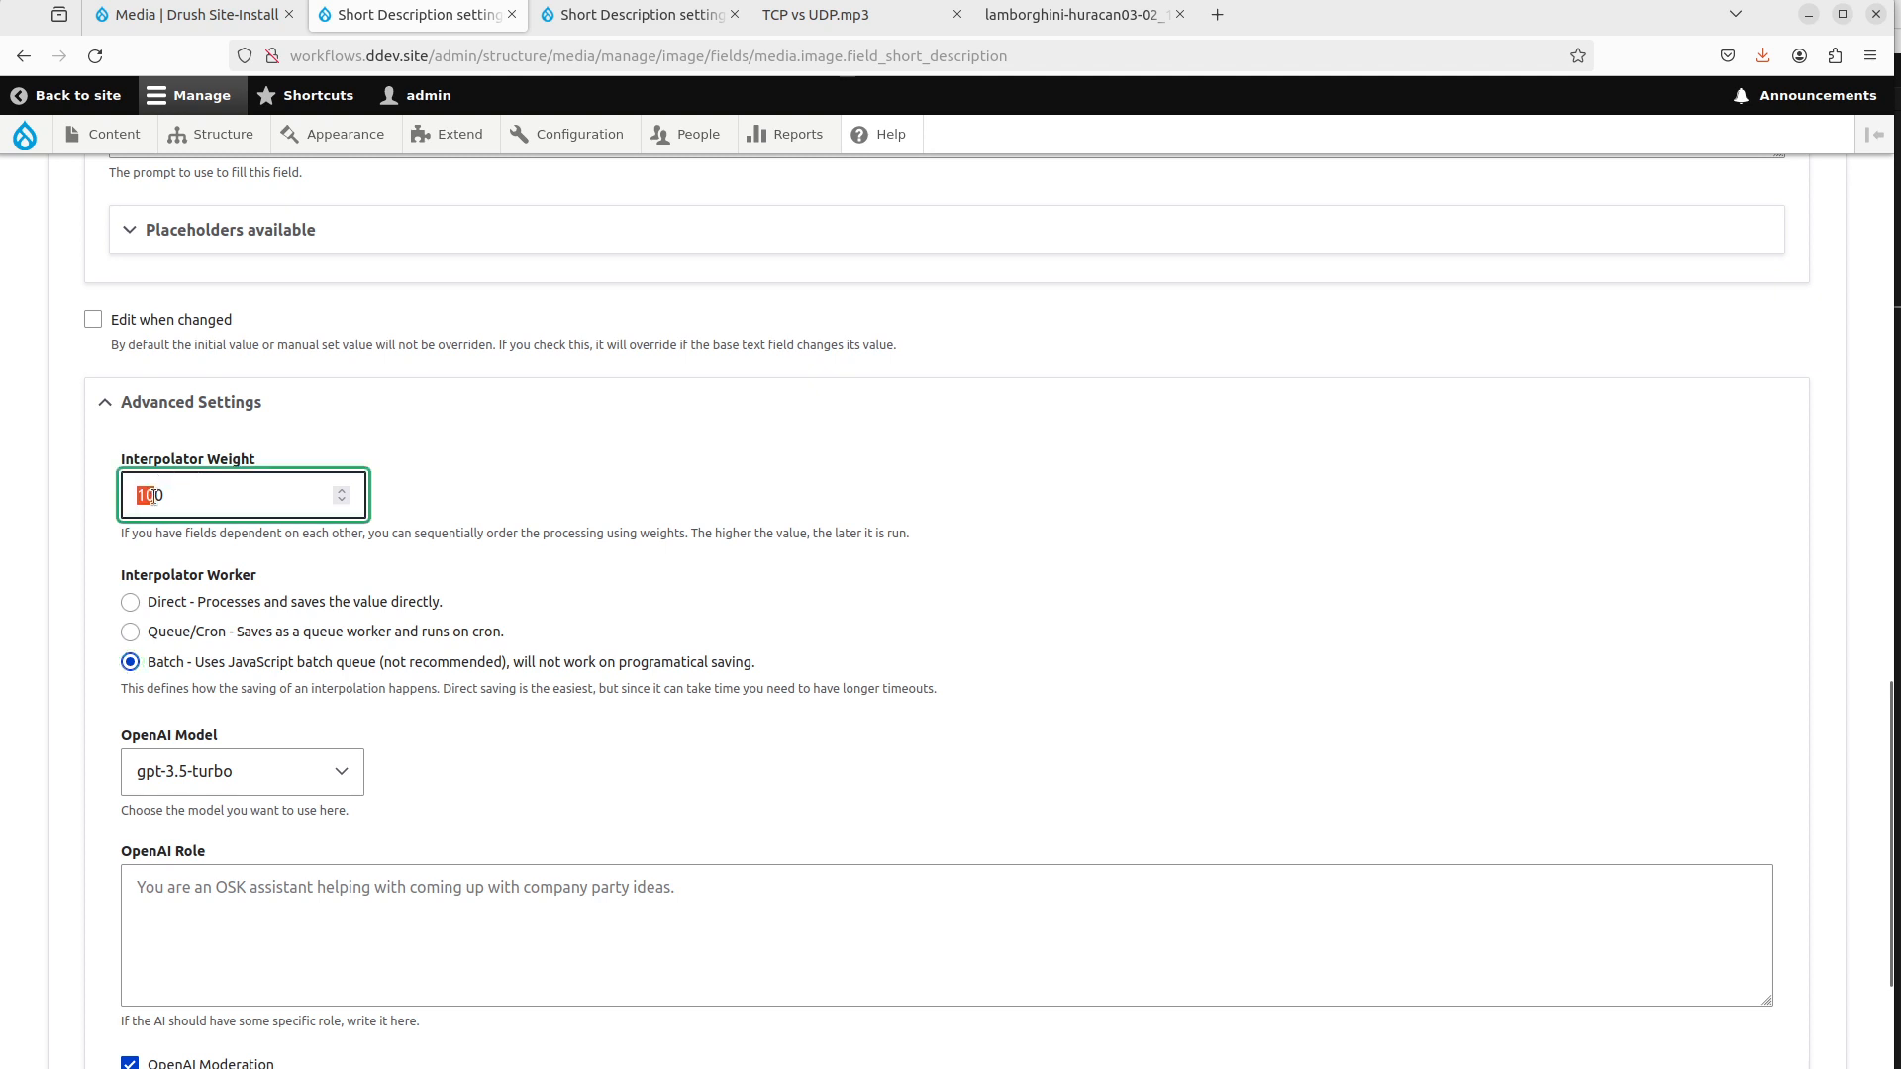
{"action": "left_click", "coordinate": [211, 761]}
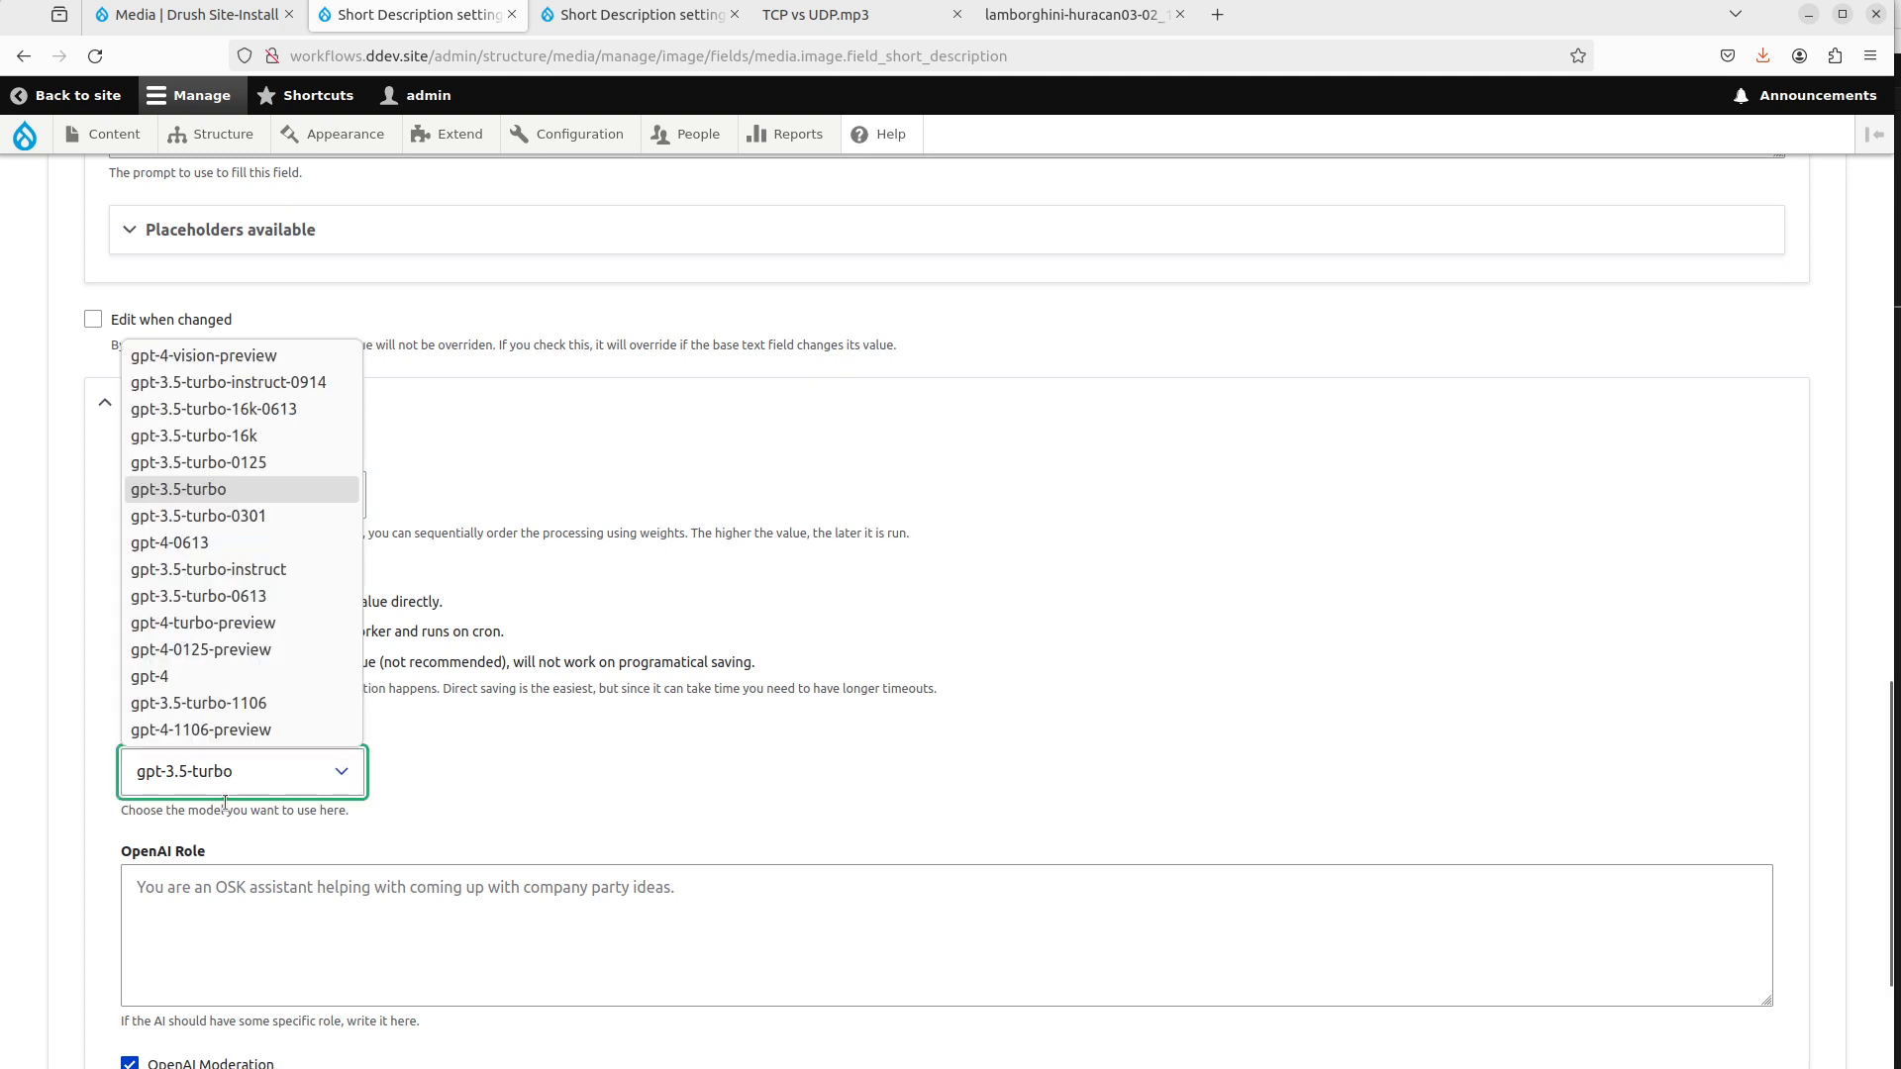
{"action": "left_click", "coordinate": [216, 622]}
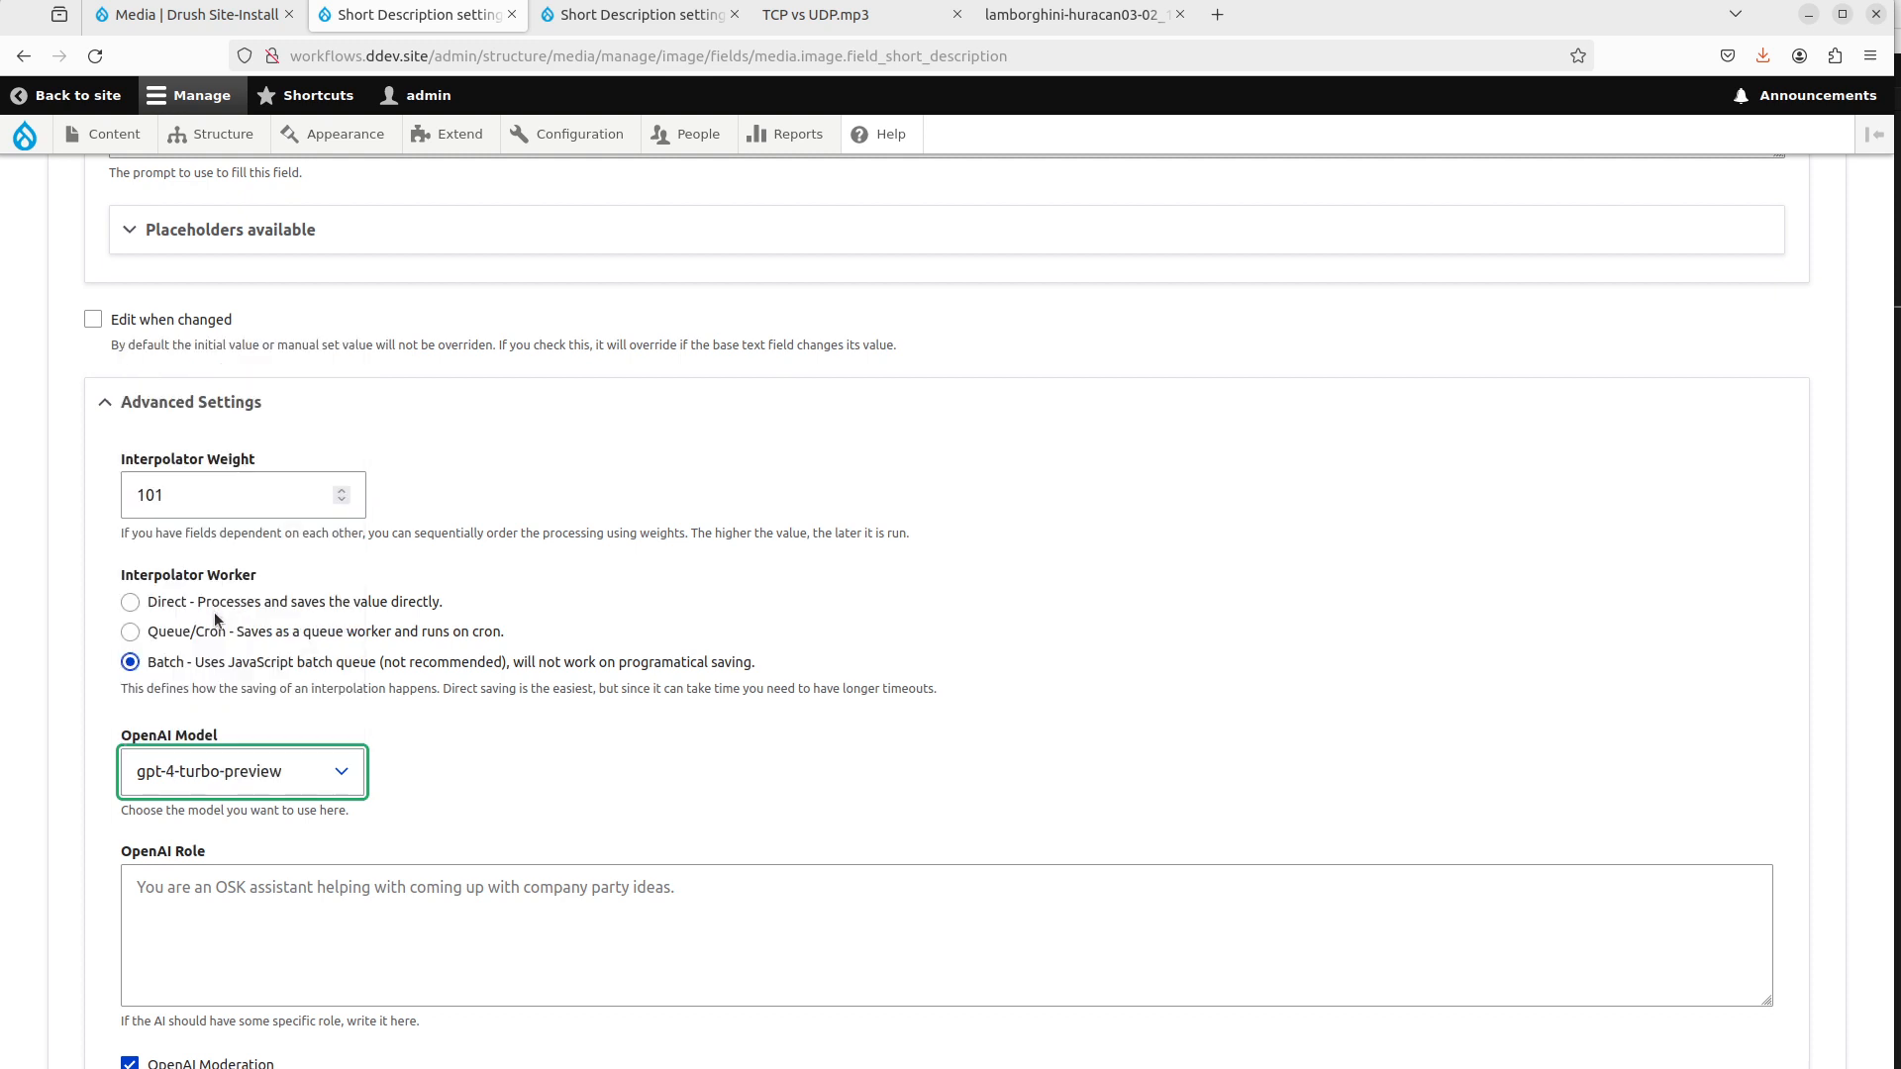
{"action": "scroll", "coordinate": [117, 976], "scroll_direction": "down", "scroll_amount": 3}
{"action": "left_click", "coordinate": [124, 953]}
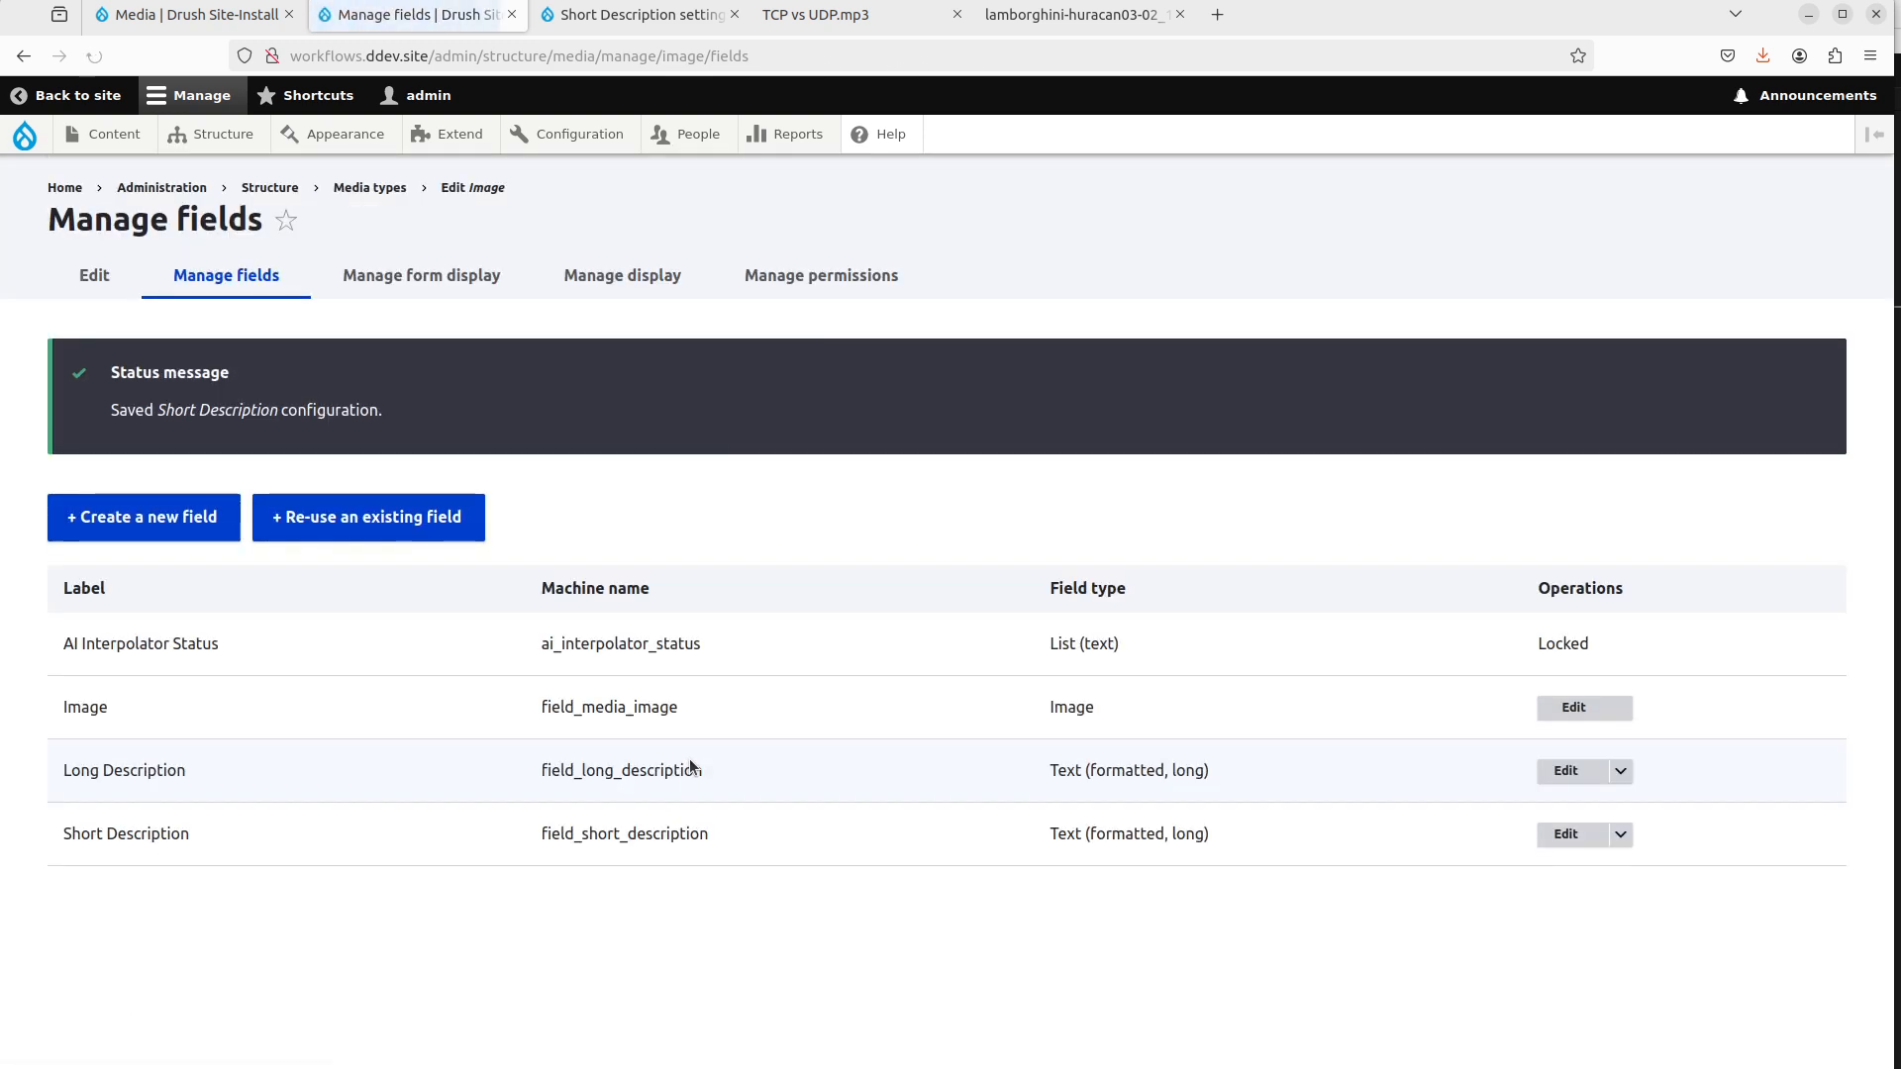
Re-use the existing field_search_words field on the Image media type.
{"action": "left_click", "coordinate": [422, 530]}
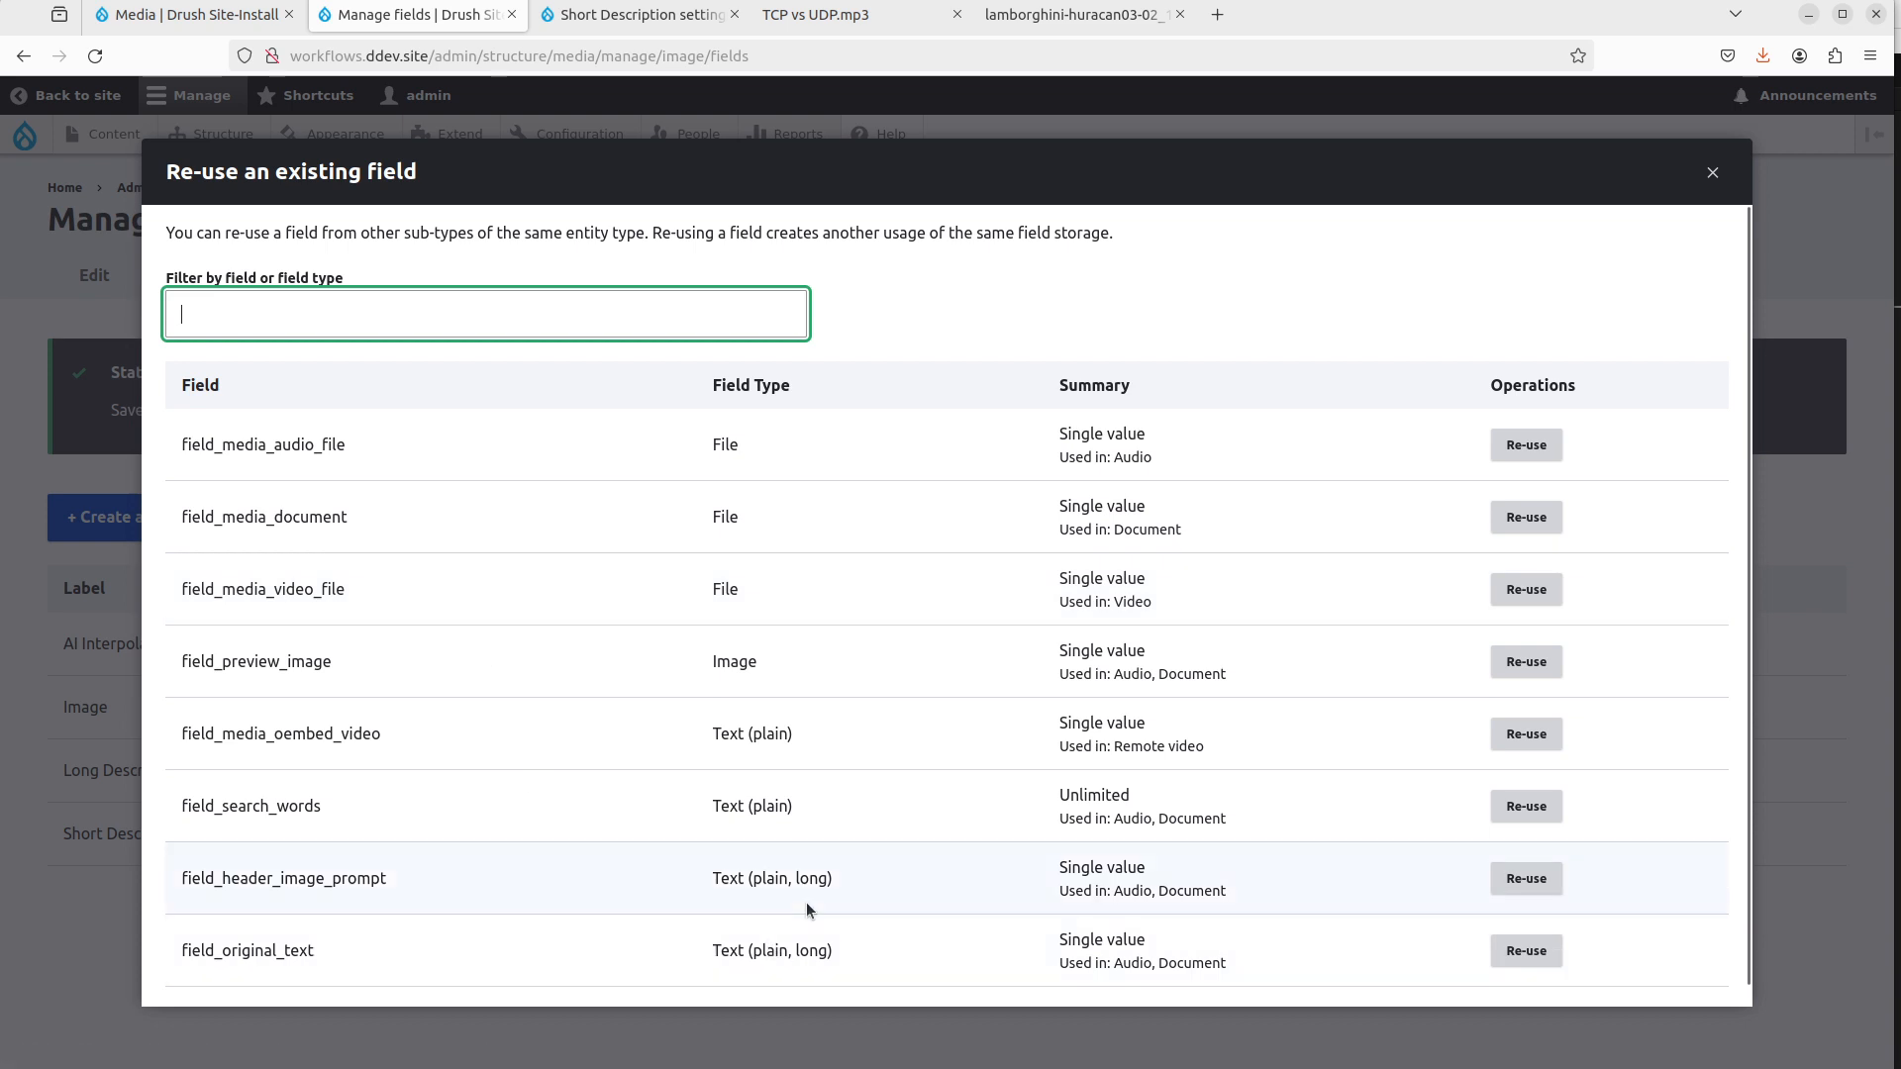
{"action": "left_click", "coordinate": [1538, 808]}
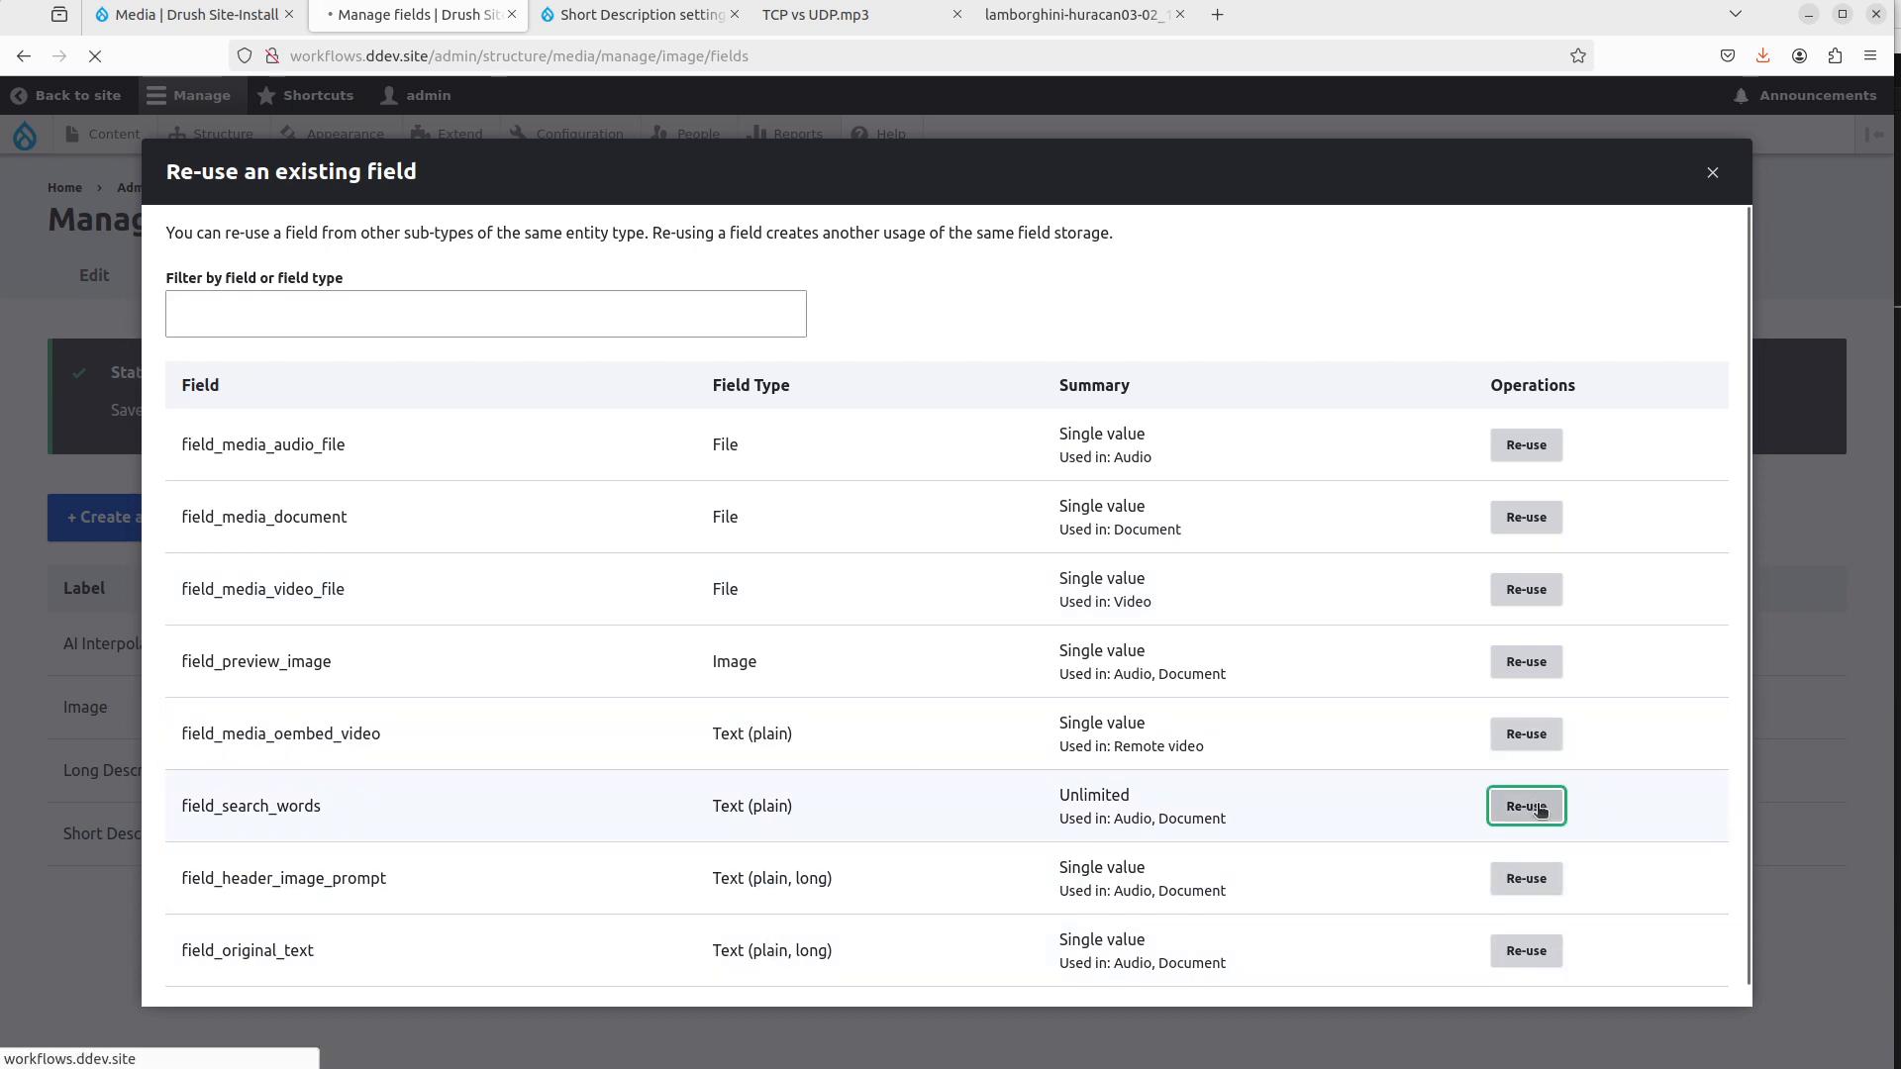
{"action": "scroll", "coordinate": [619, 787], "scroll_direction": "down", "scroll_amount": 4}
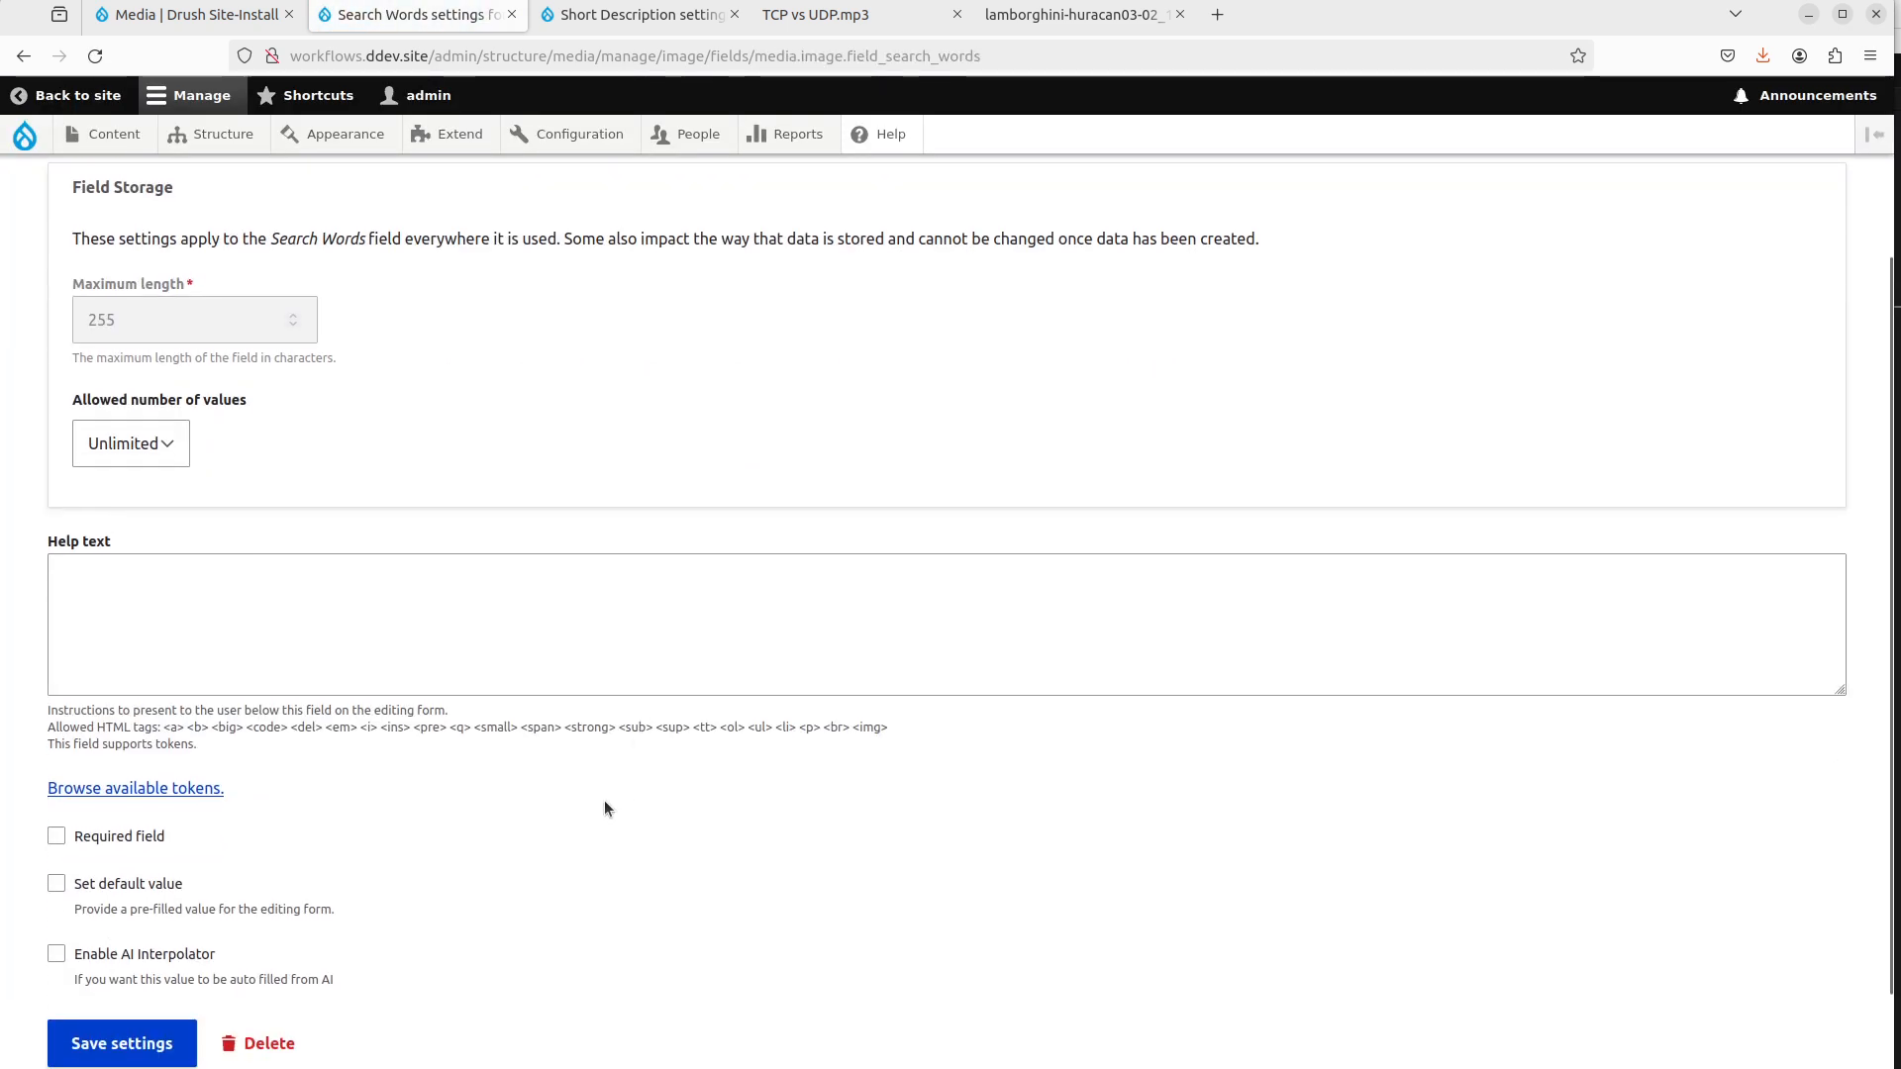
Copy the interpolator prompt from the Document type's Search Words field settings.
{"action": "key", "text": "ctrl+Tab"}
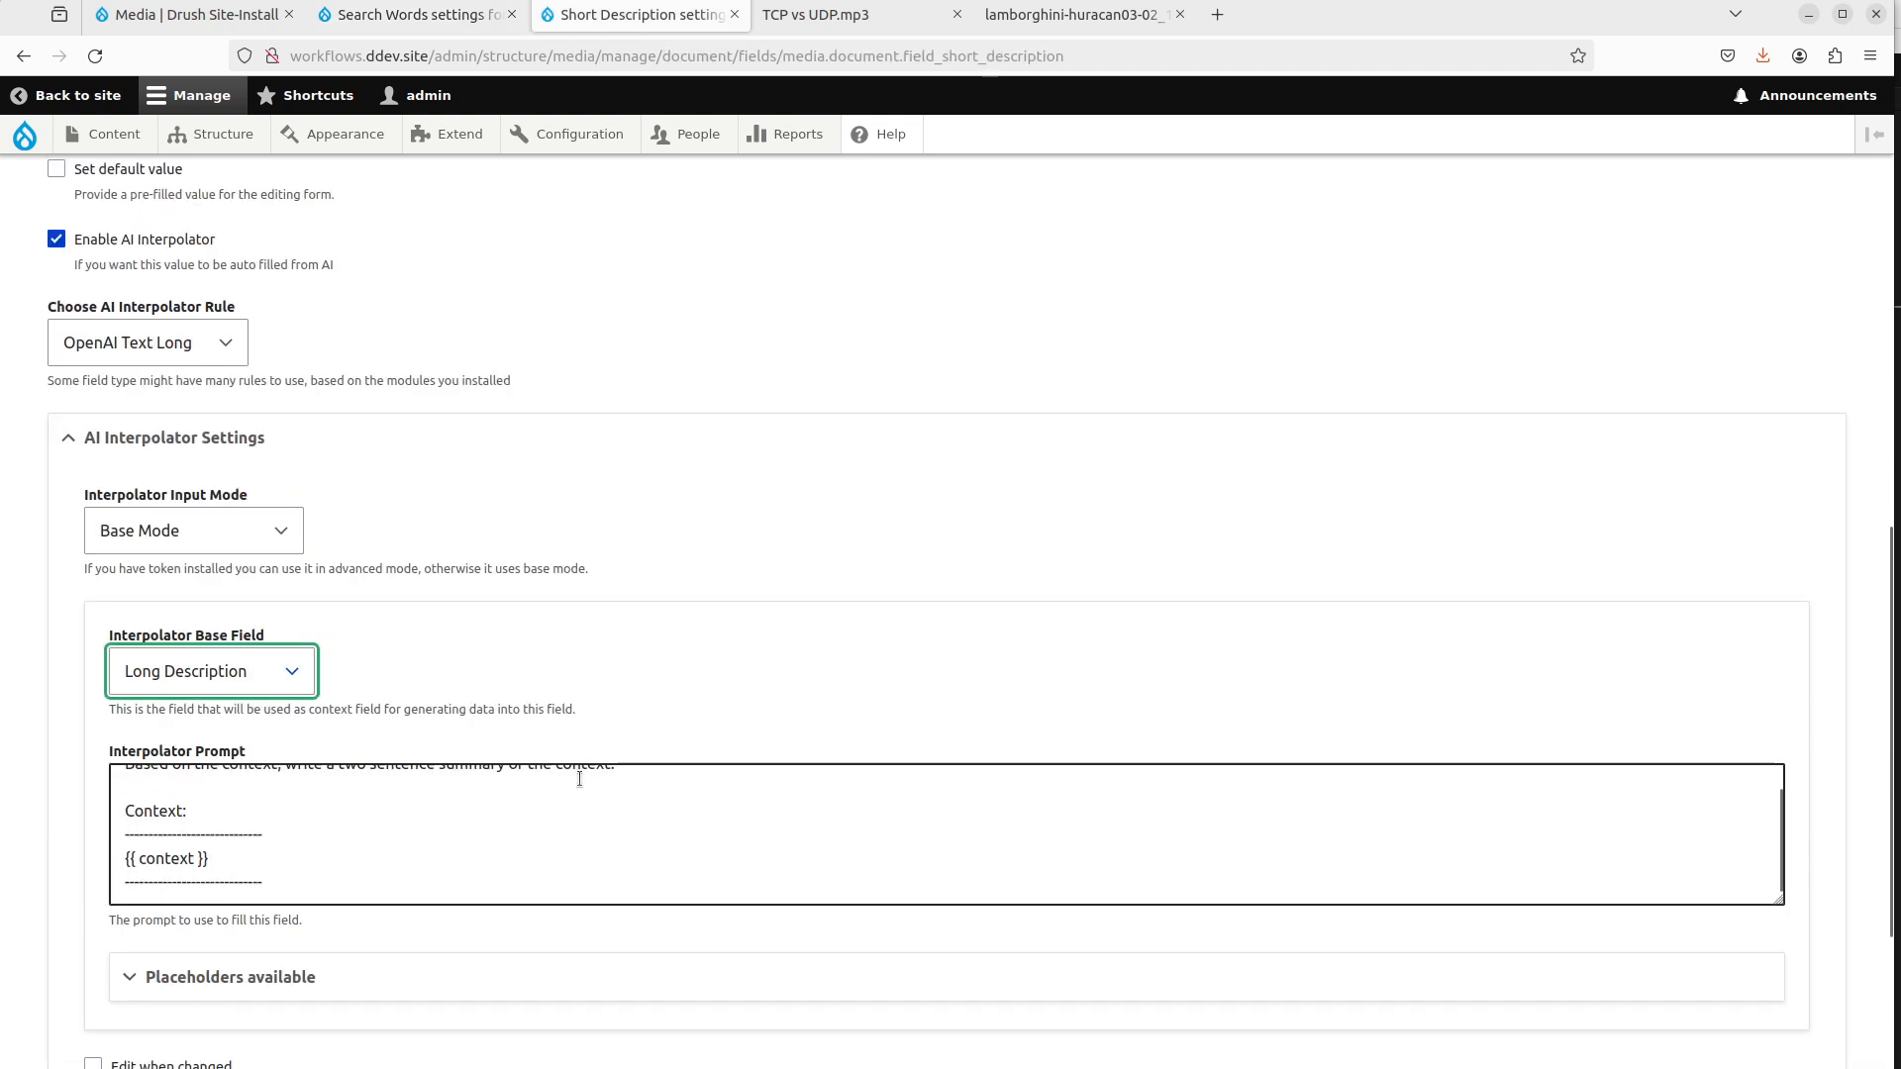
{"action": "key", "text": "alt+Left"}
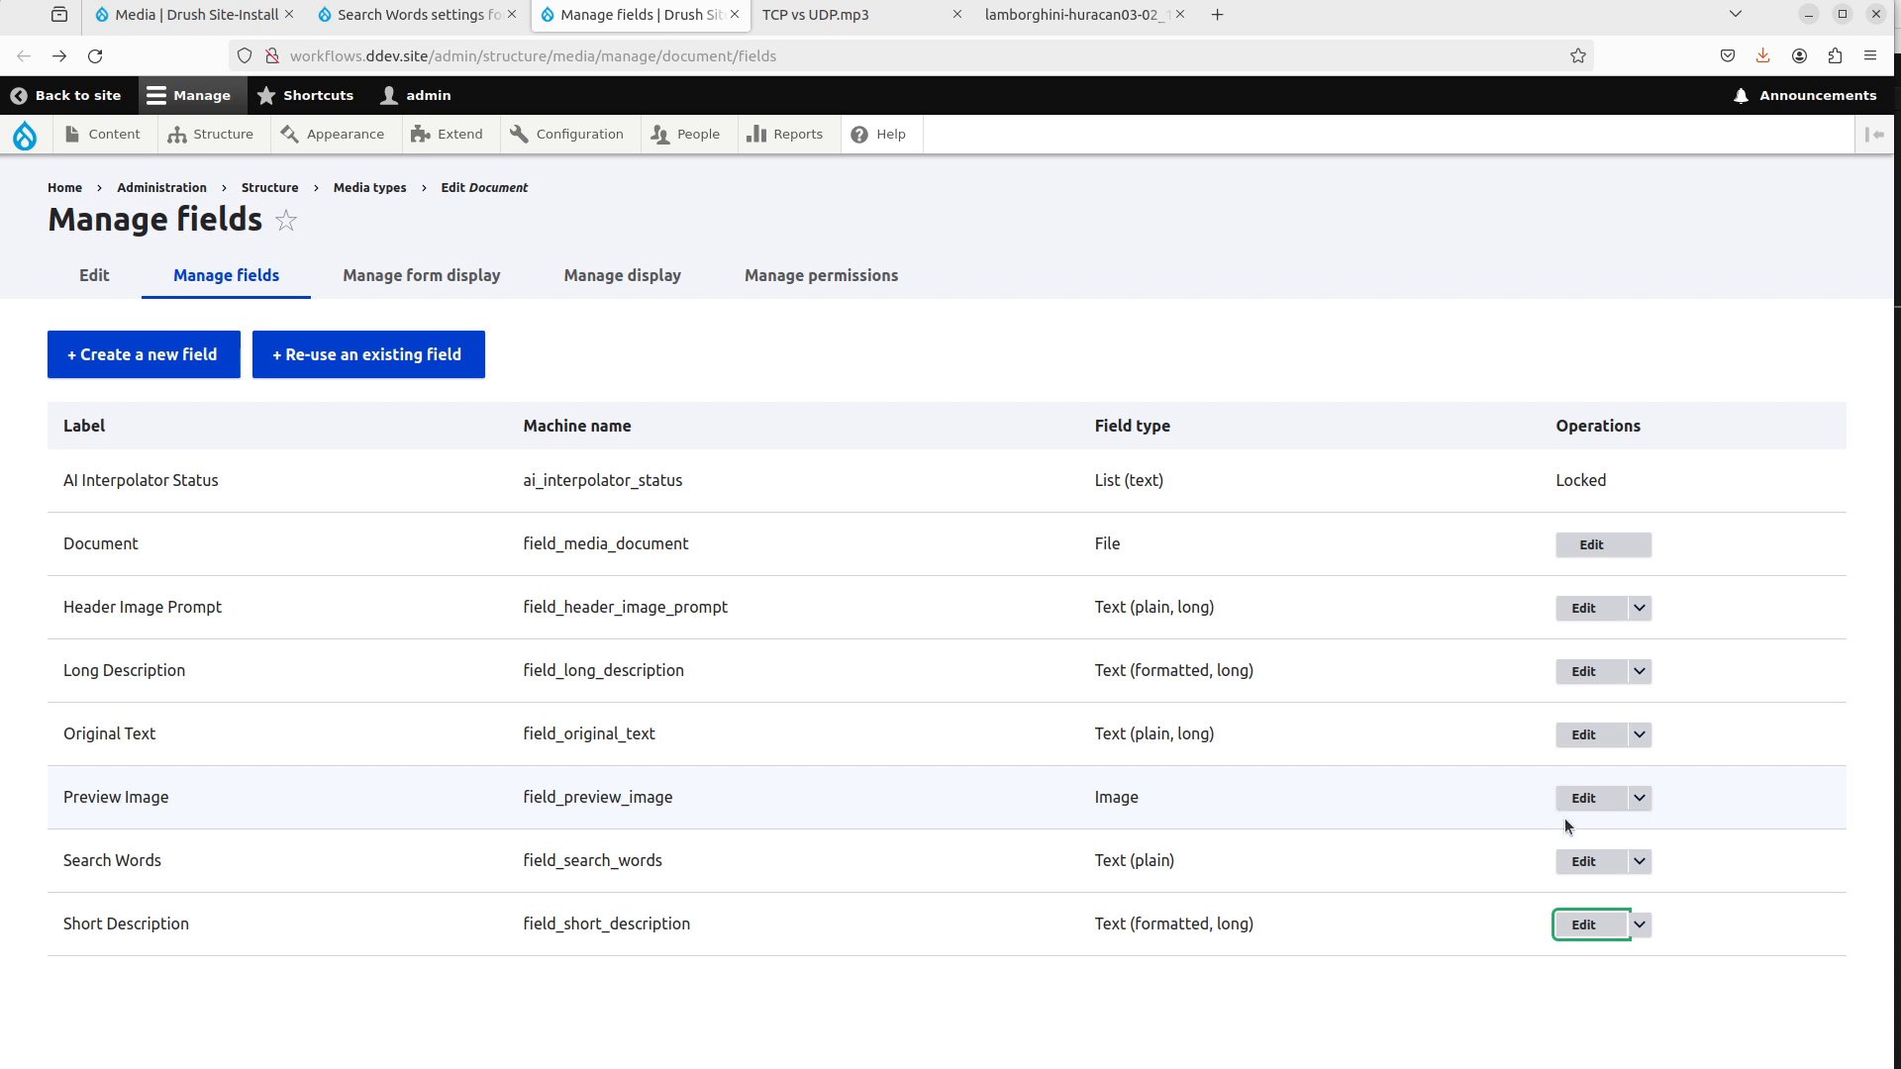
{"action": "left_click", "coordinate": [1576, 863]}
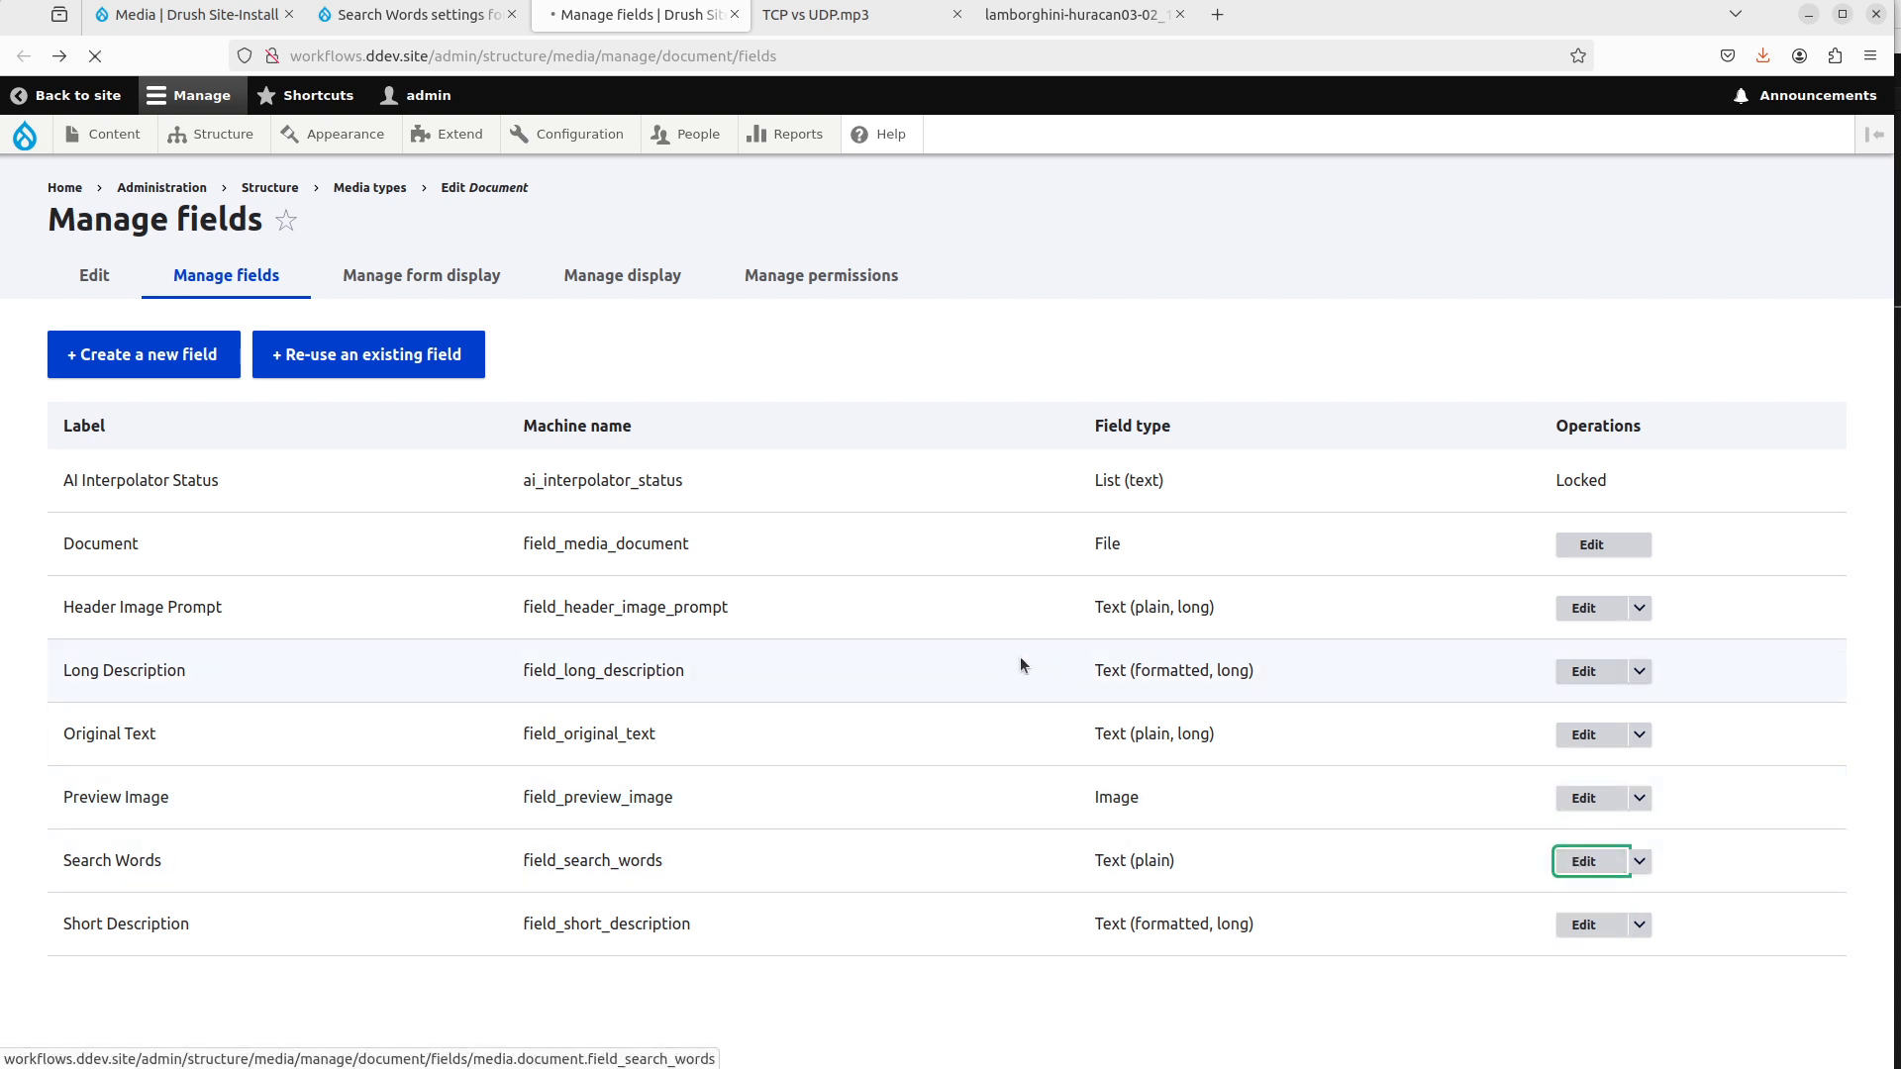
{"action": "scroll", "coordinate": [990, 644], "scroll_direction": "down", "scroll_amount": 10}
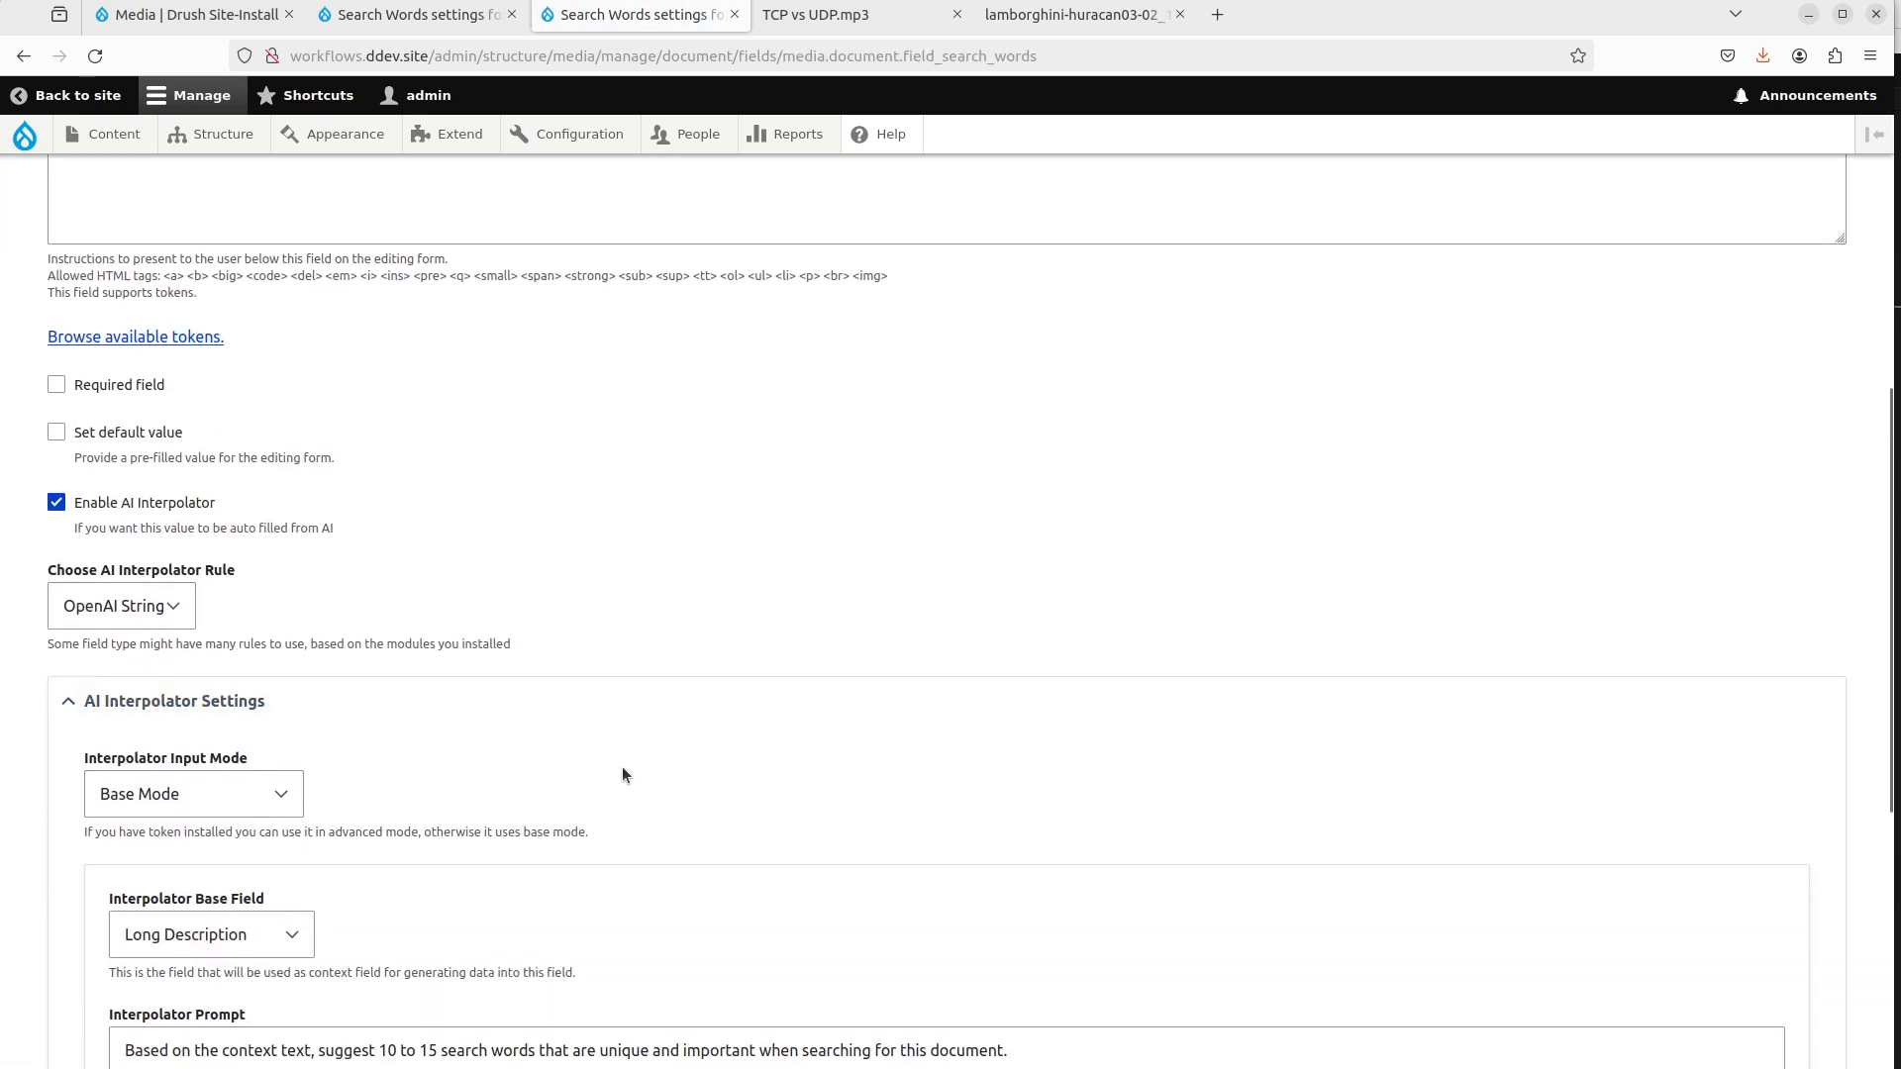
{"action": "left_click", "coordinate": [634, 654]}
{"action": "key", "text": "ctrl+a"}
{"action": "key", "text": "ctrl+c"}
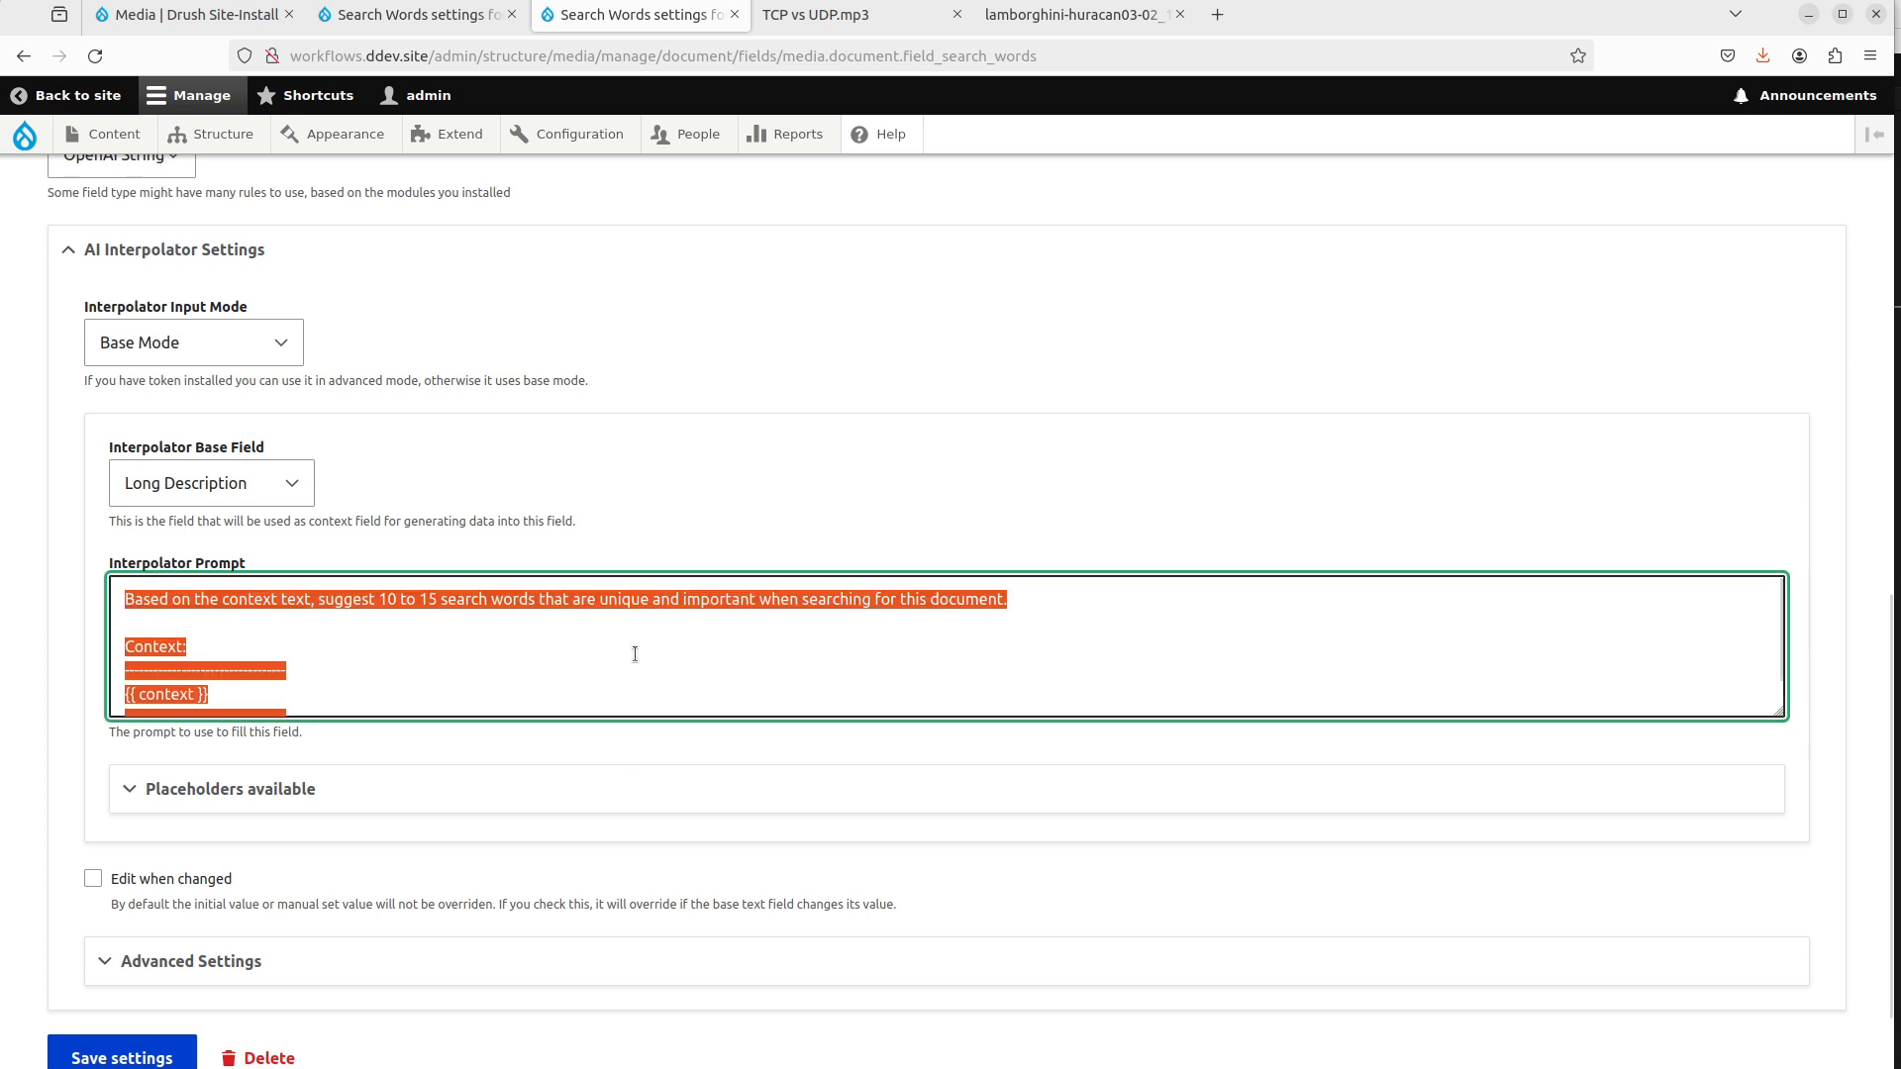
Enable AI Interpolator on the Image type's Search Words field with the OpenAI String rule.
{"action": "key", "text": "ctrl+Page_Up"}
{"action": "scroll", "coordinate": [499, 696], "scroll_direction": "down", "scroll_amount": 7}
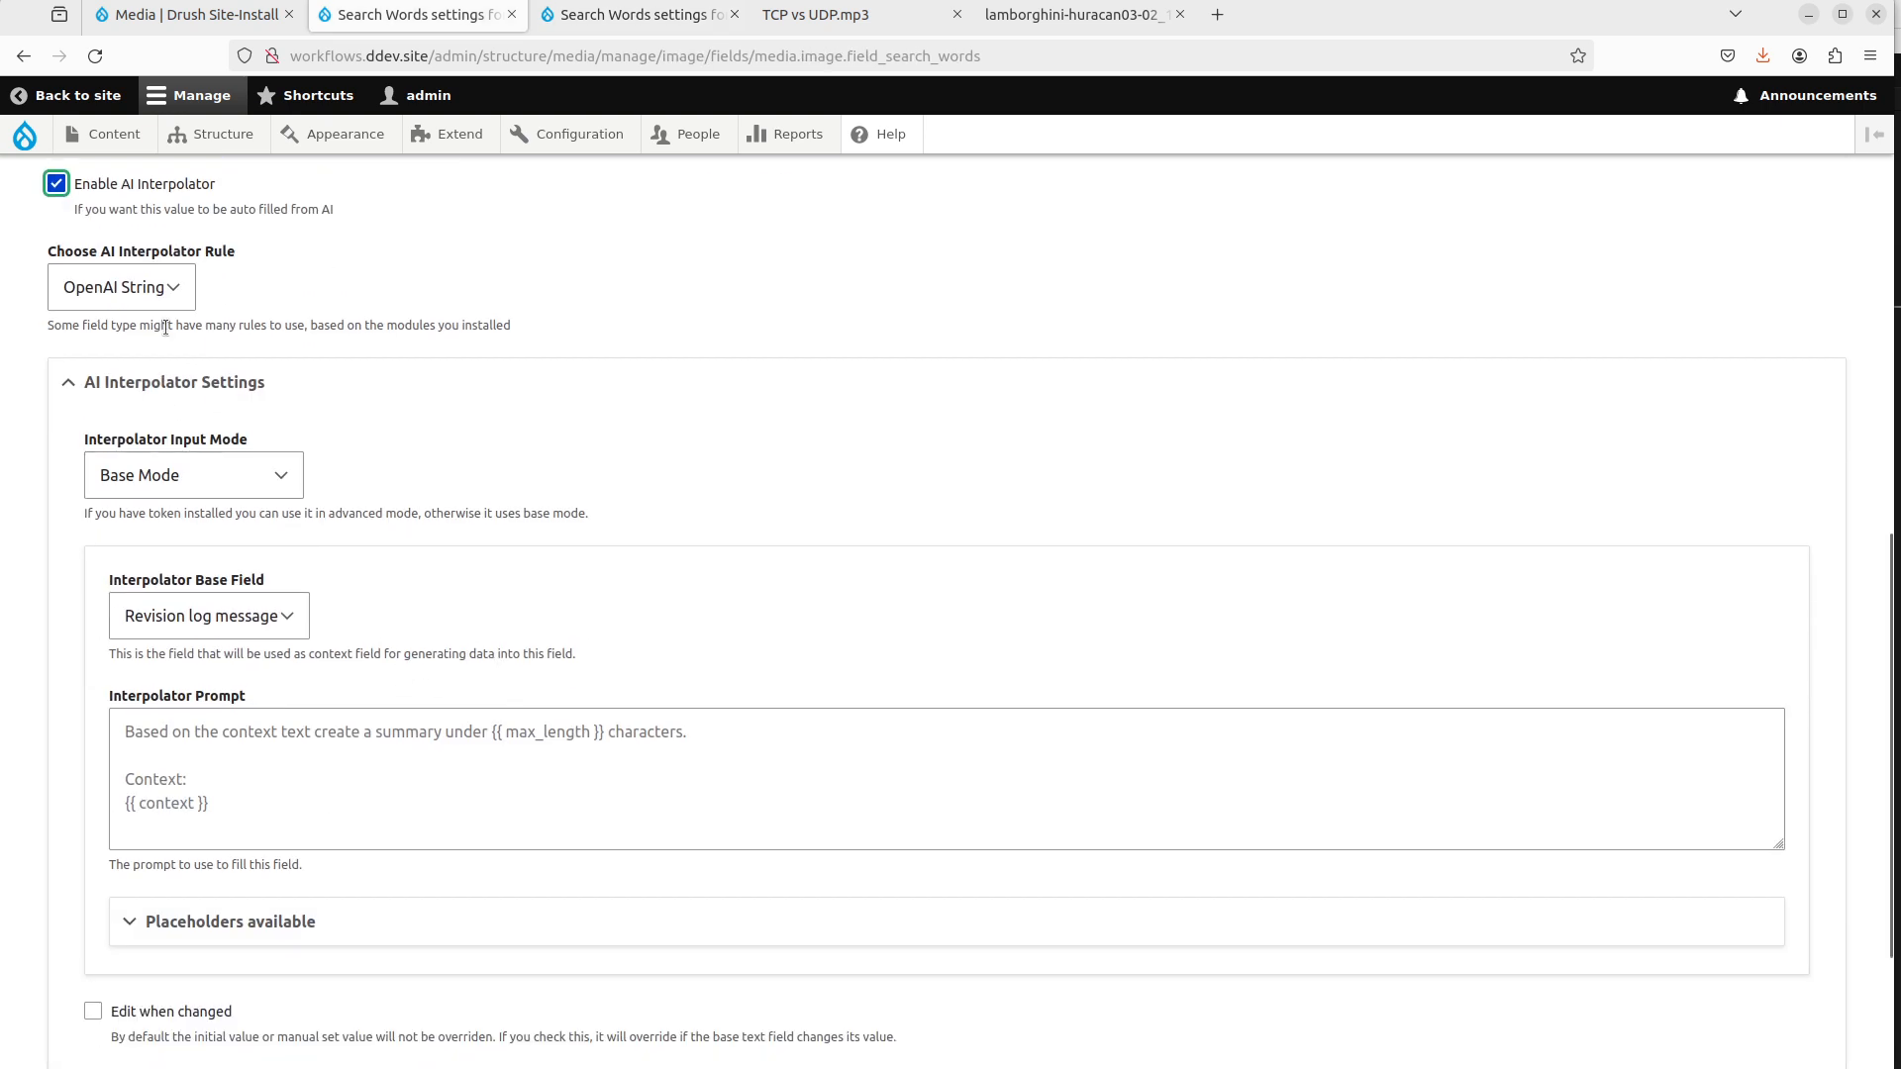
{"action": "left_click", "coordinate": [150, 307]}
{"action": "left_click", "coordinate": [129, 323]}
{"action": "scroll", "coordinate": [548, 662], "scroll_direction": "up", "scroll_amount": 1}
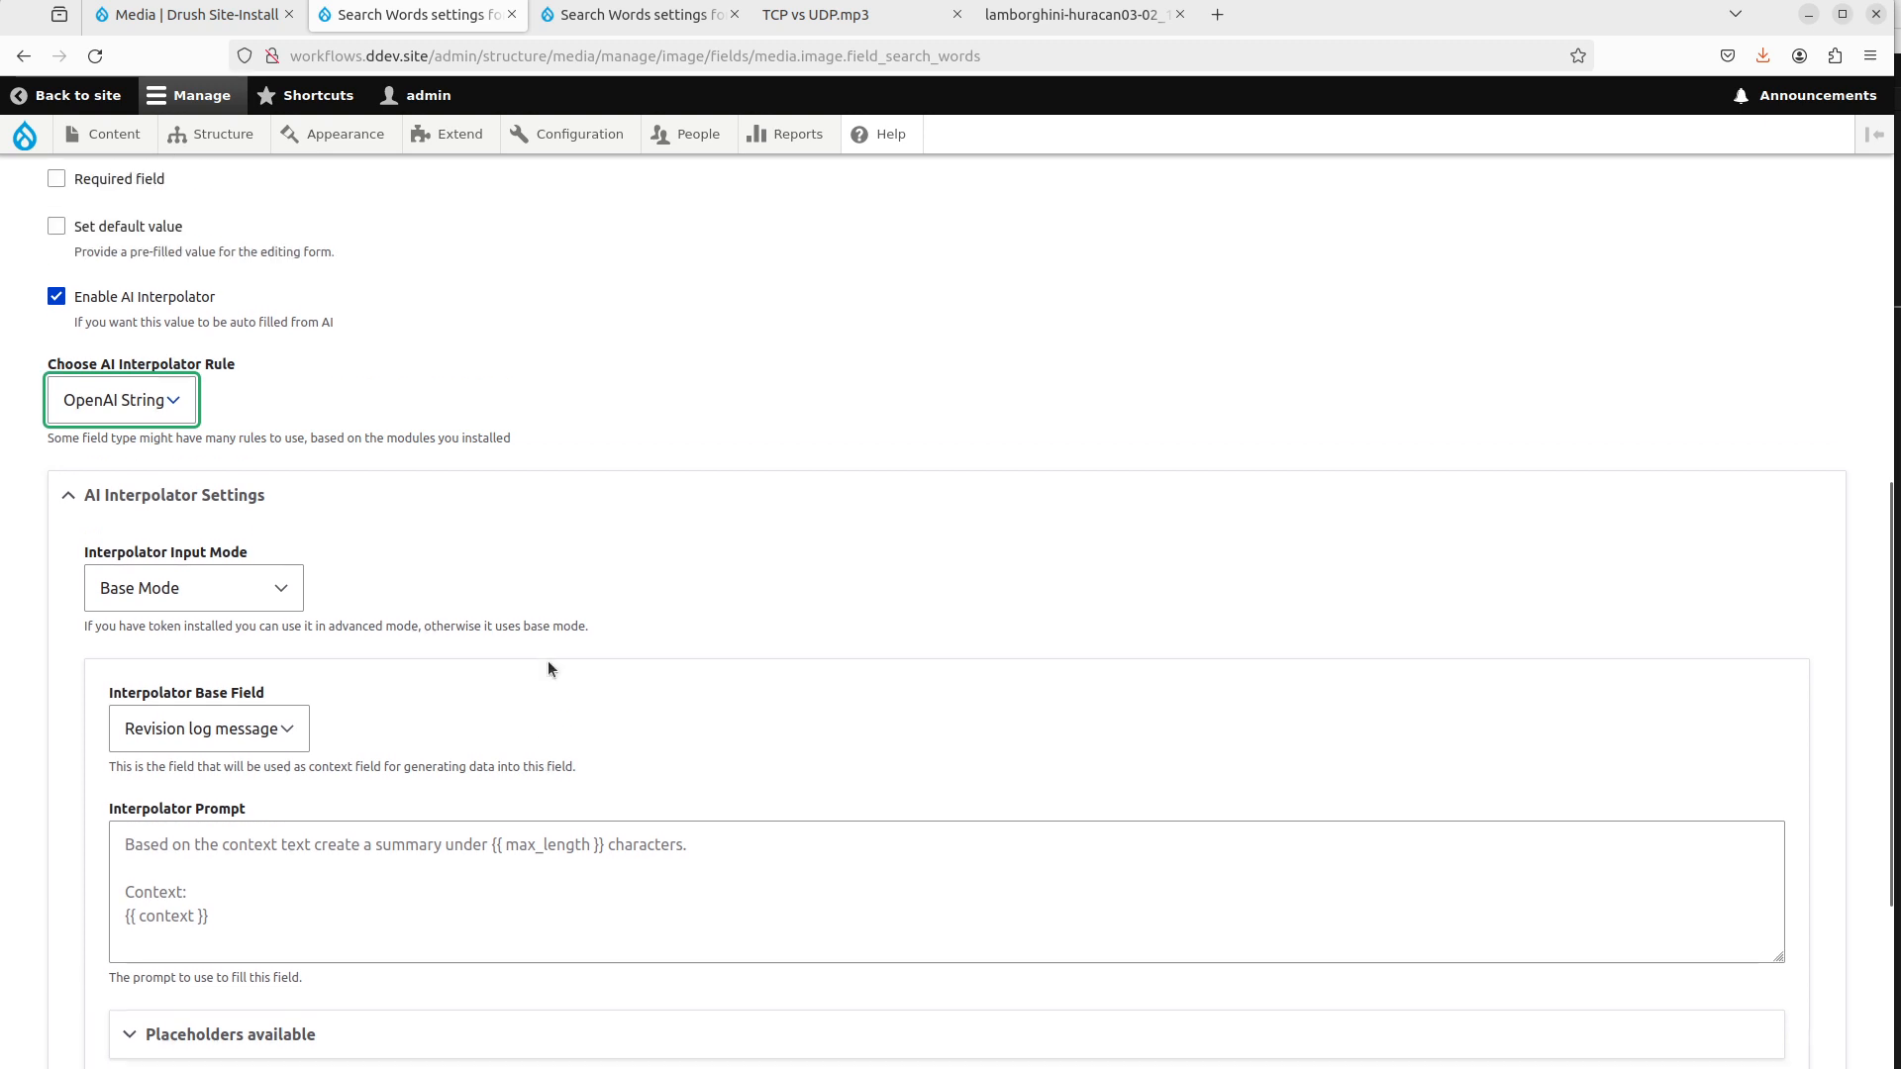
{"action": "scroll", "coordinate": [564, 759], "scroll_direction": "up", "scroll_amount": 1}
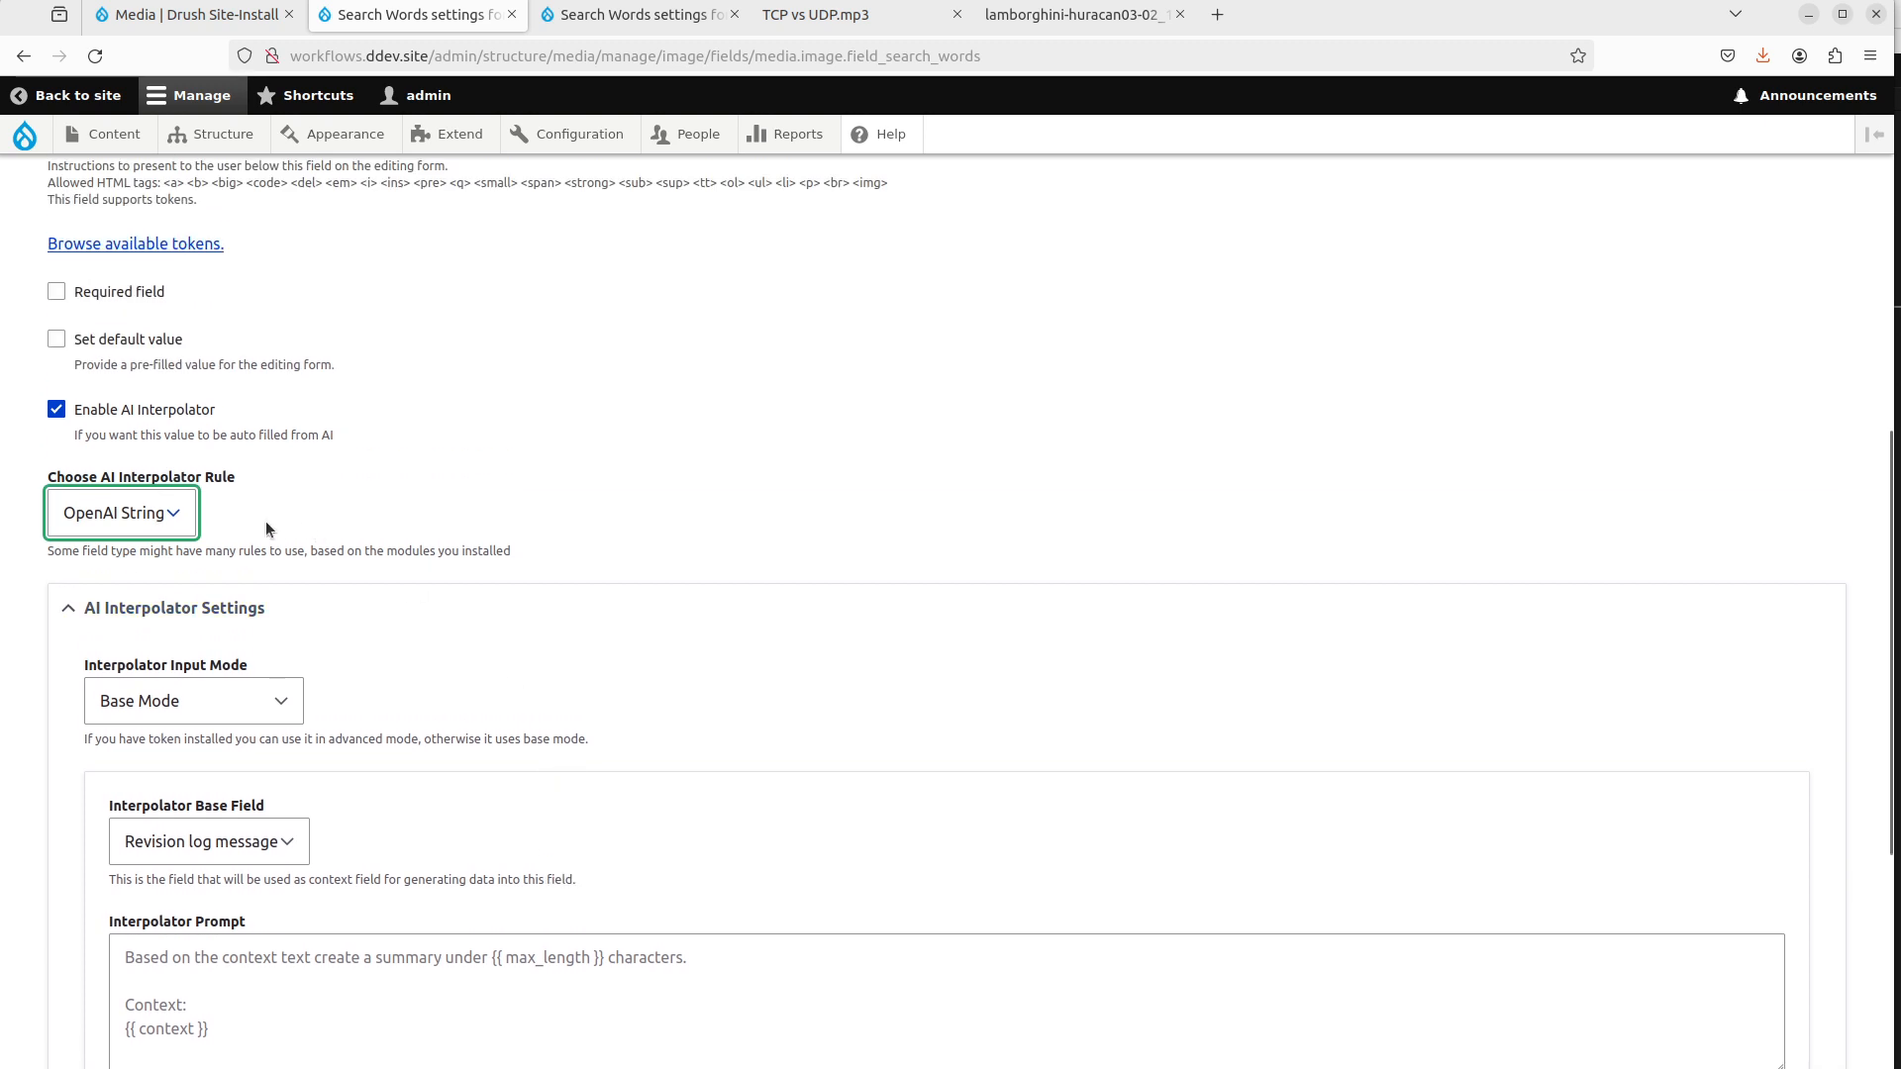
Copy the interpolator prompt from the Document type's Long Description field settings.
{"action": "key", "text": "ctrl+Tab"}
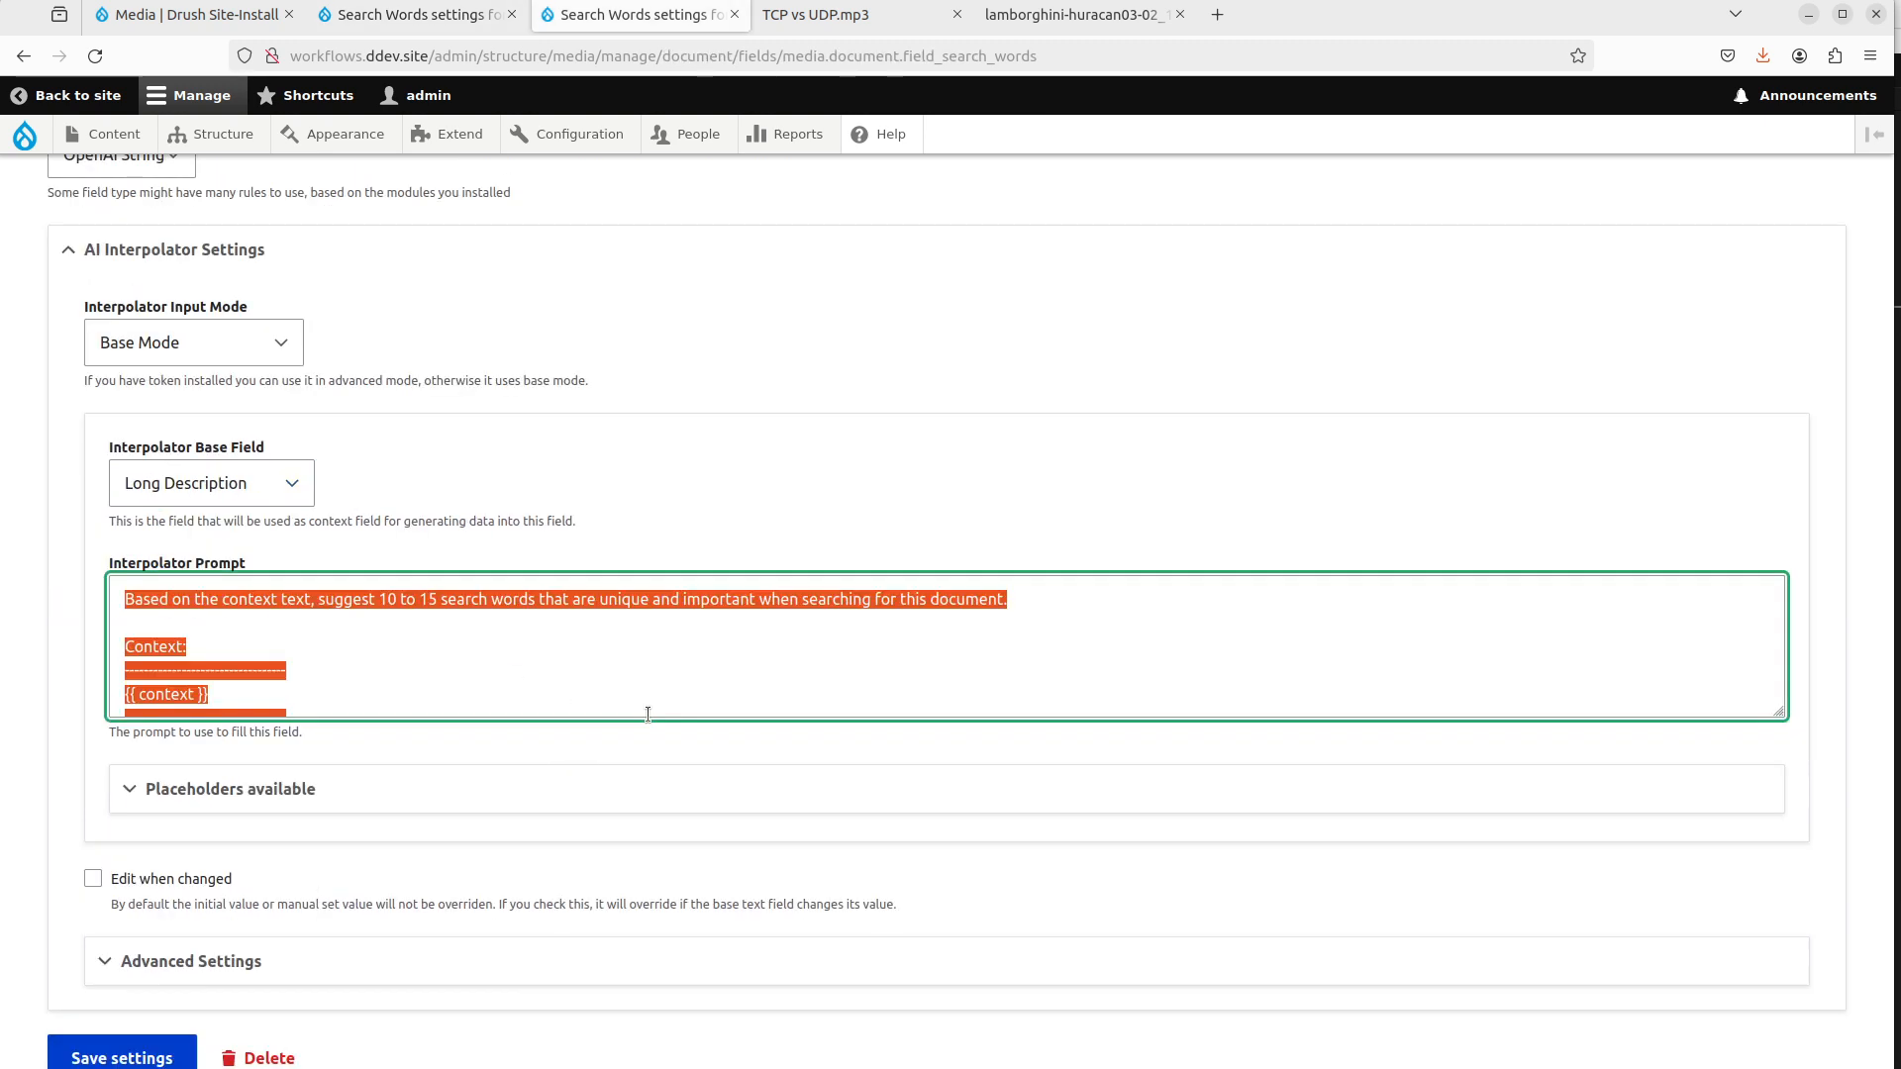
{"action": "key", "text": "alt+Left"}
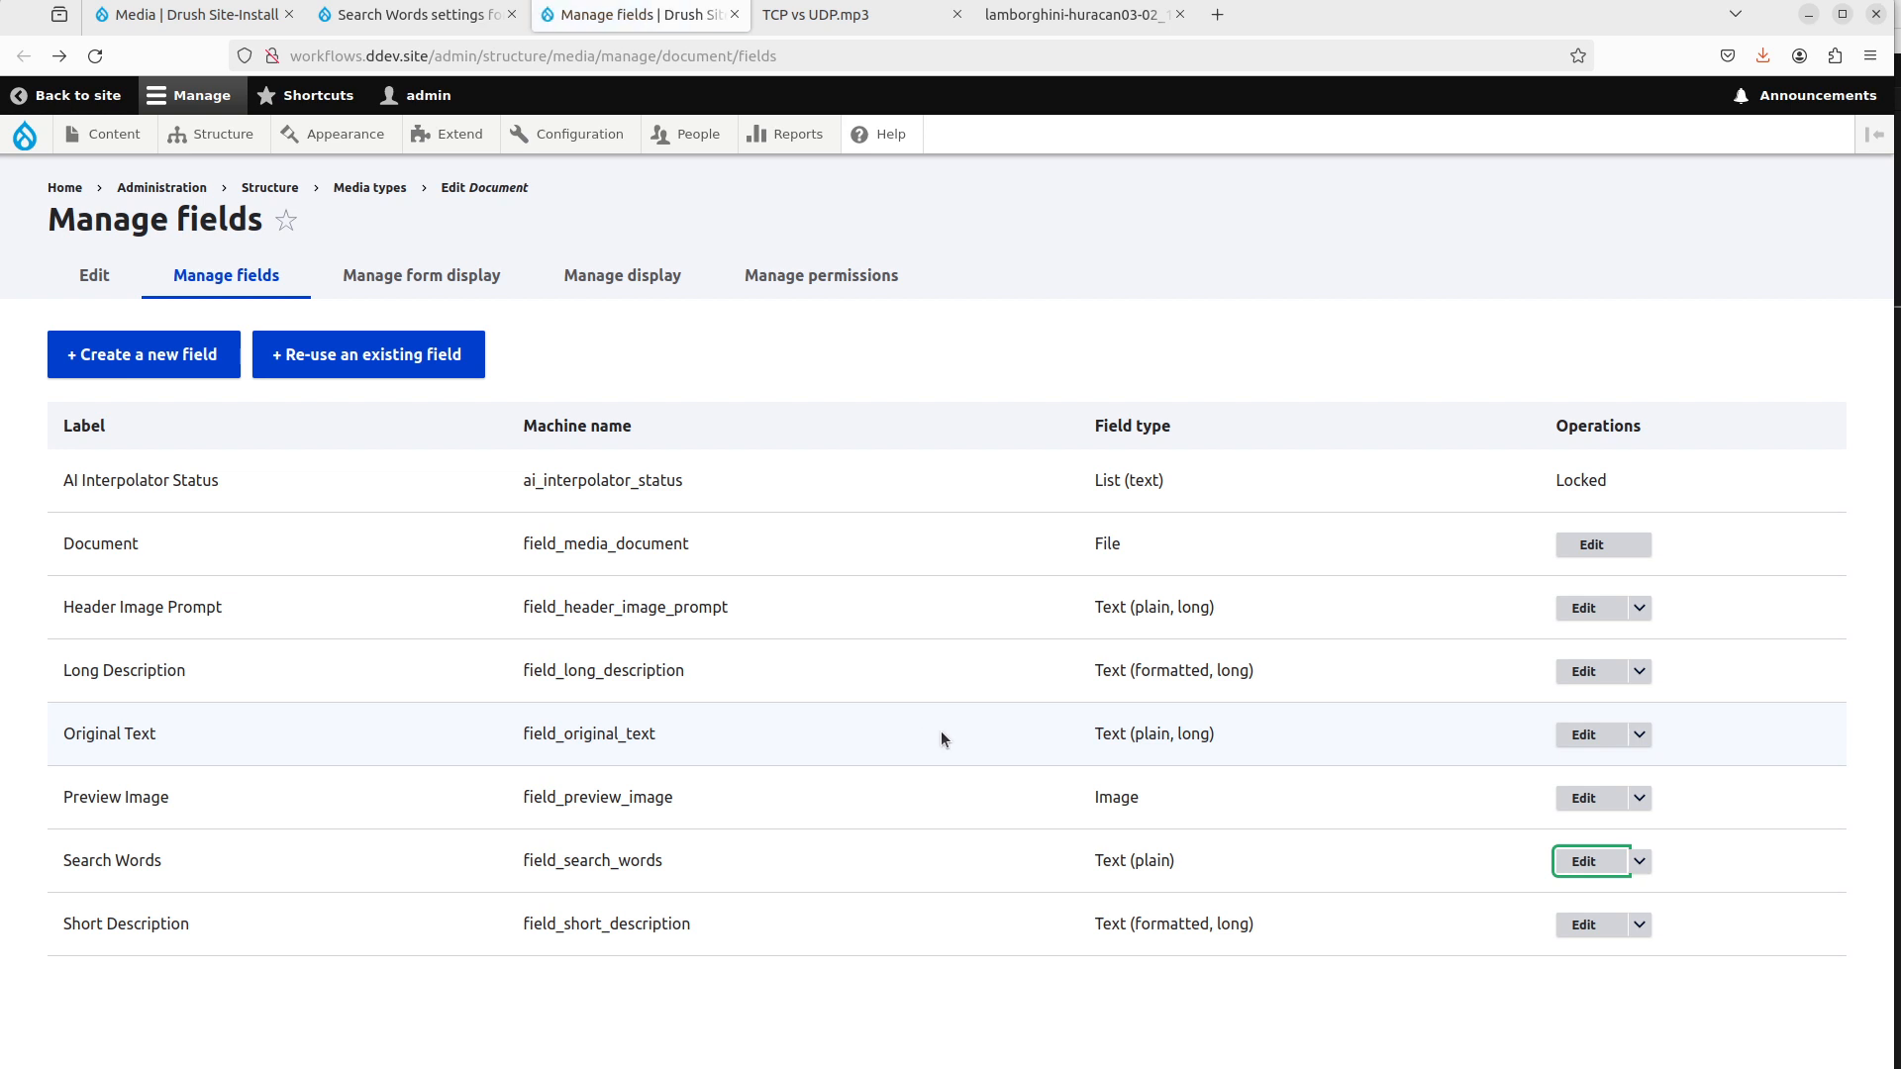
{"action": "left_click", "coordinate": [1640, 672]}
{"action": "left_click", "coordinate": [1604, 673]}
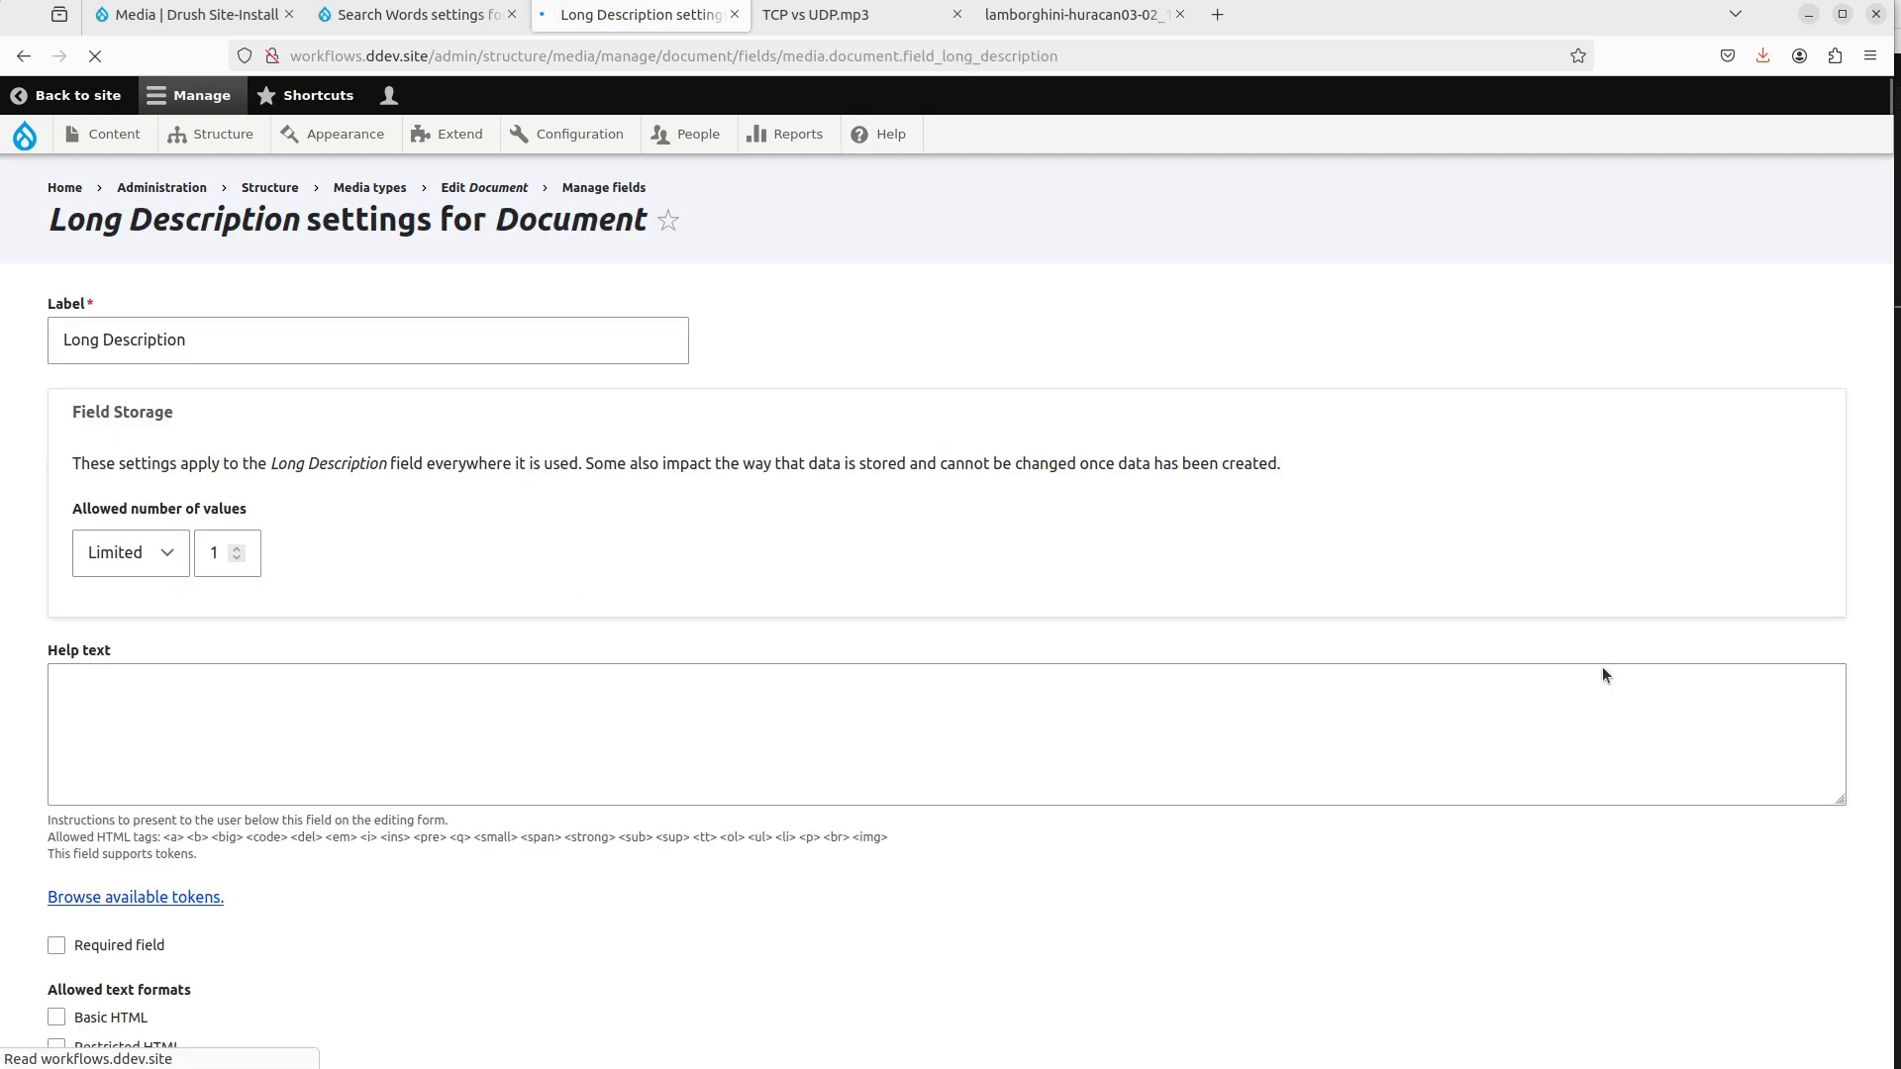
{"action": "scroll", "coordinate": [894, 737], "scroll_direction": "down", "scroll_amount": 6}
{"action": "scroll", "coordinate": [894, 736], "scroll_direction": "down", "scroll_amount": 3}
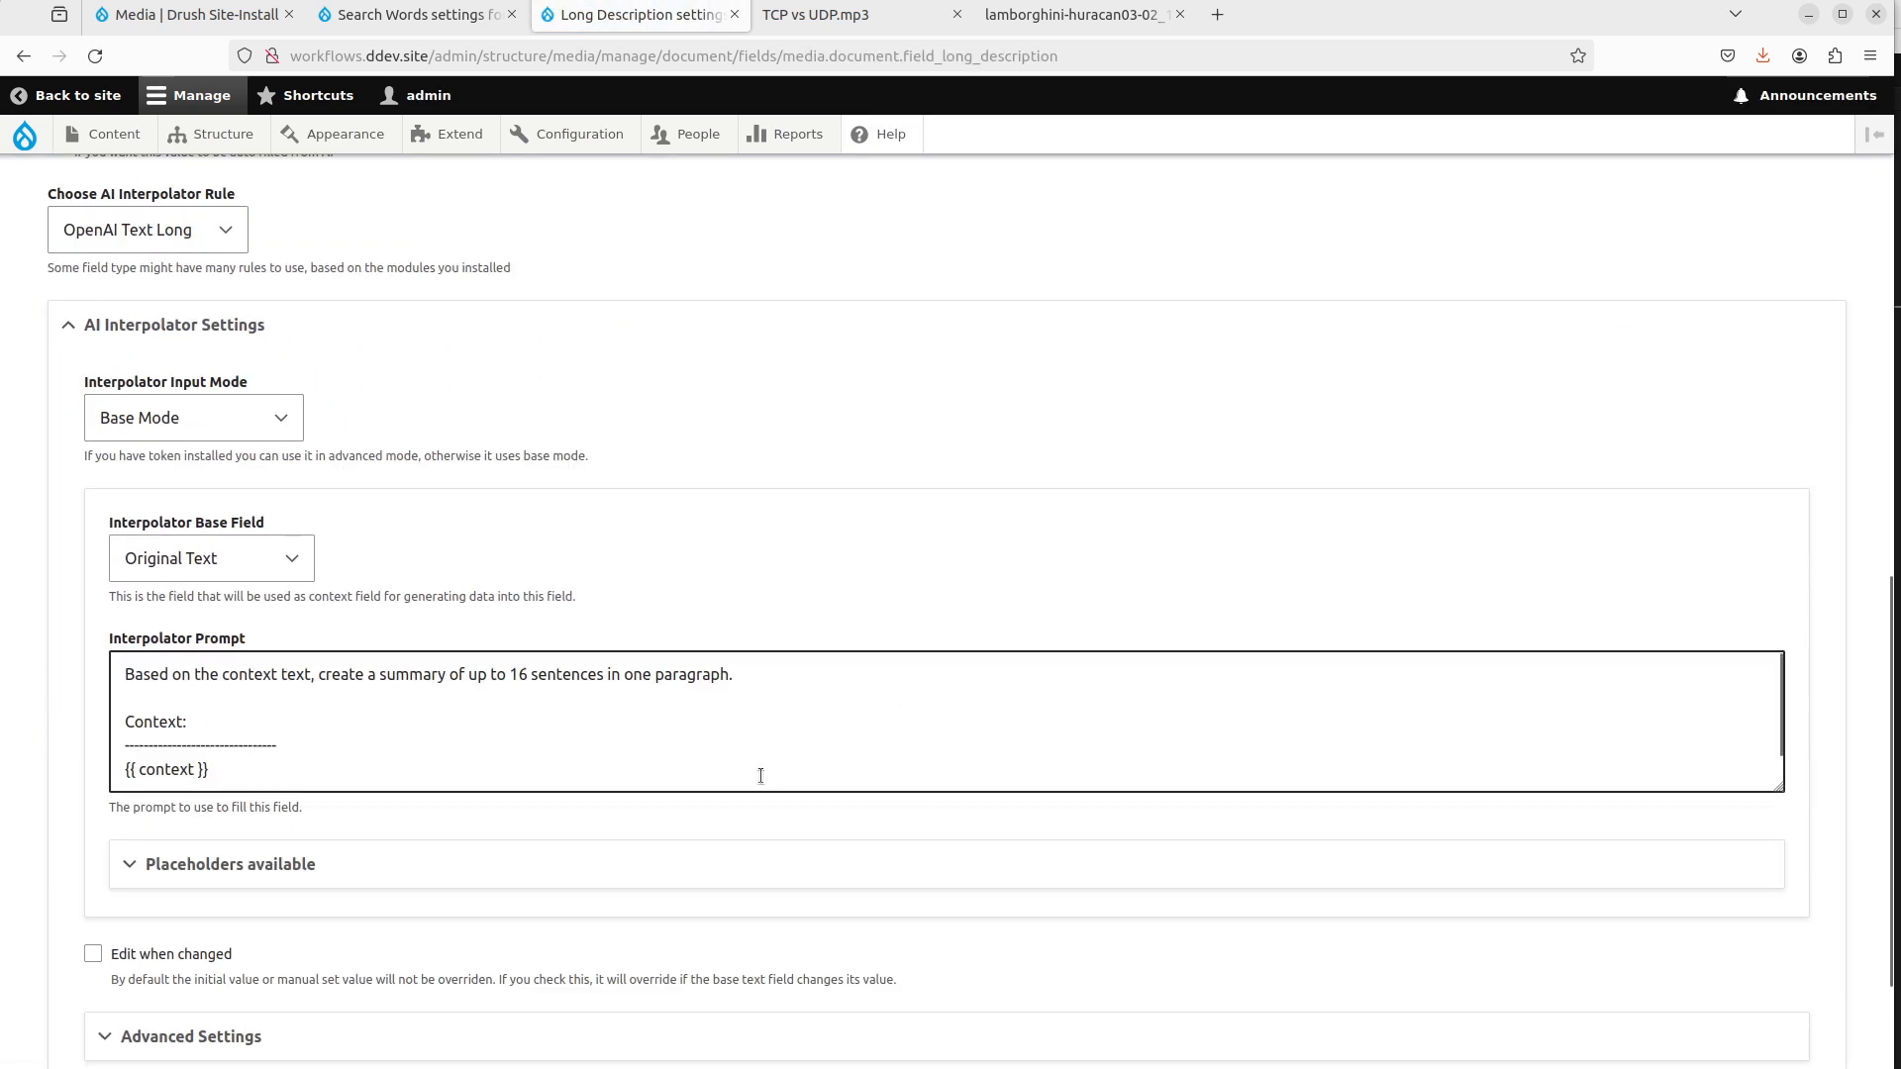
{"action": "left_click", "coordinate": [731, 776]}
{"action": "key", "text": "ctrl+a"}
Paste the copied 16-sentence summary prompt into the interpolator prompt of the Image type's Search Words field.
{"action": "key", "text": "ctrl+Page_Up"}
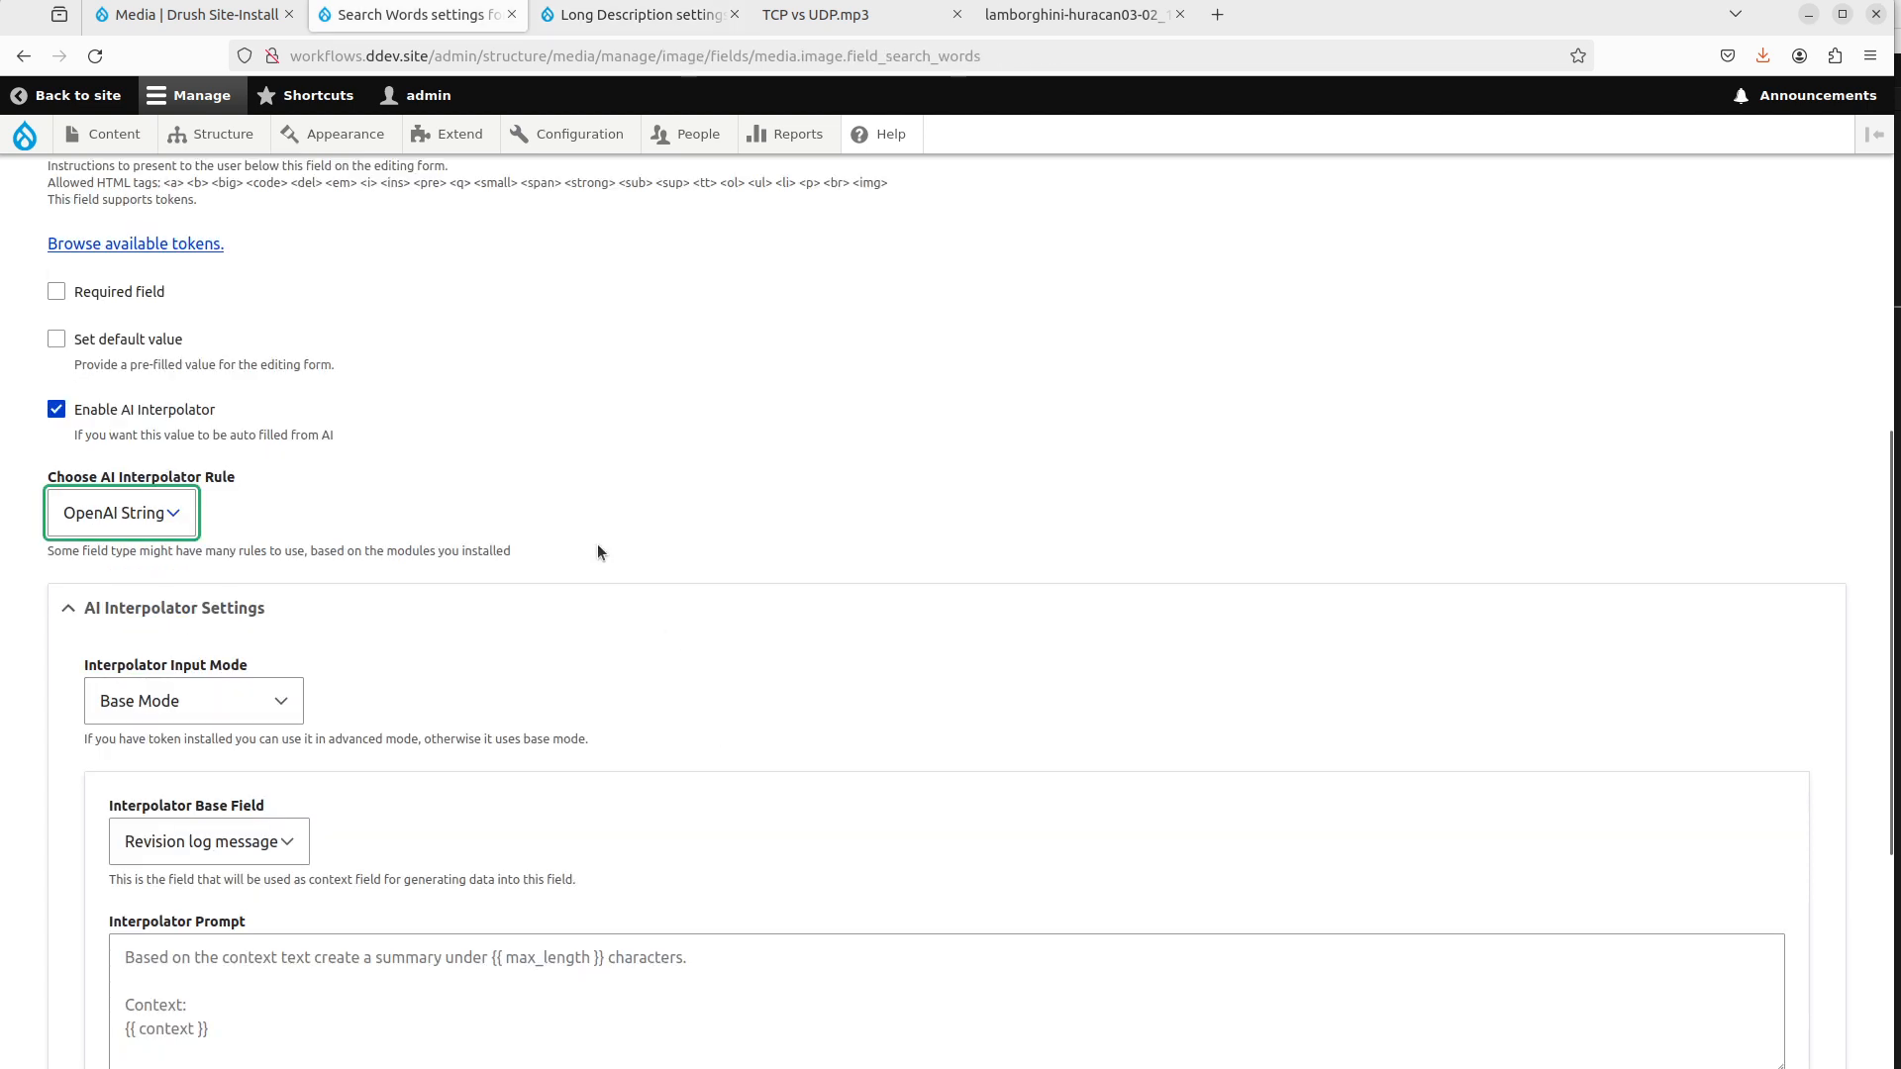
{"action": "scroll", "coordinate": [637, 673], "scroll_direction": "down", "scroll_amount": 3}
{"action": "left_click", "coordinate": [637, 672]}
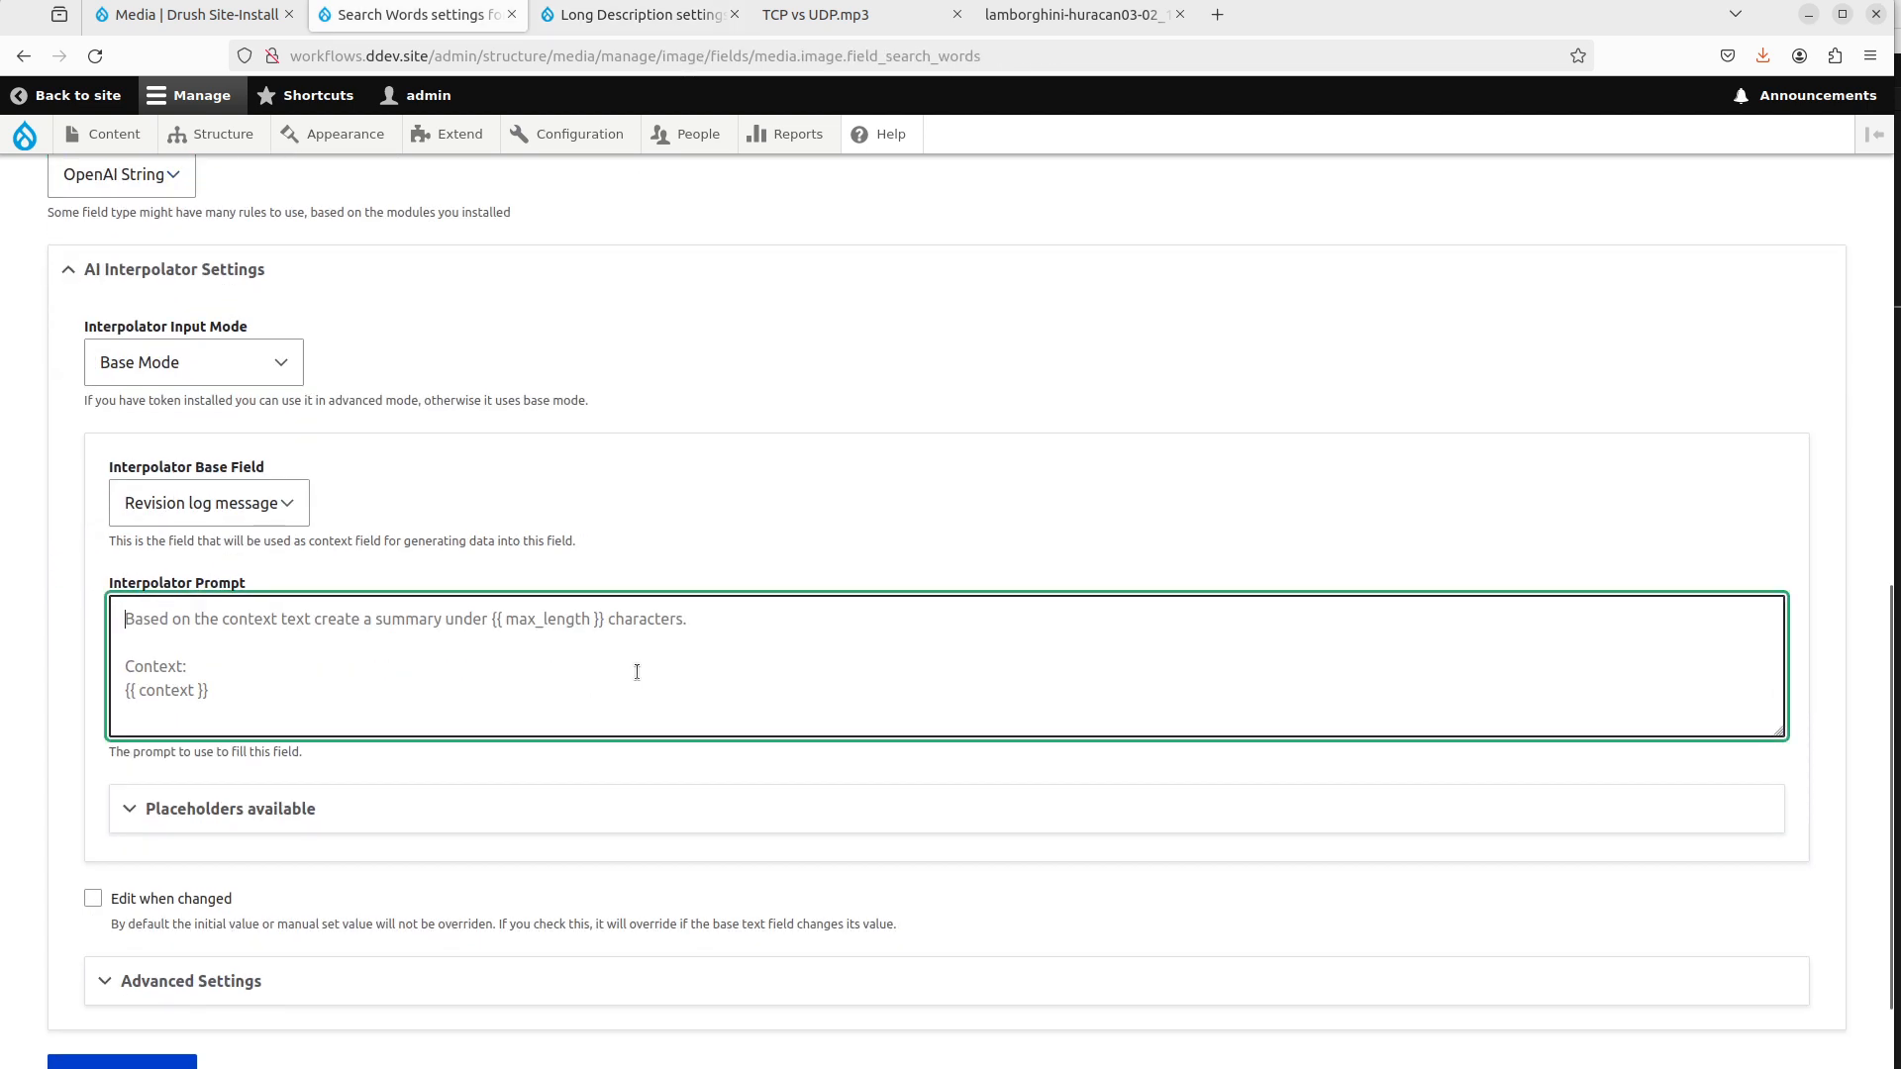
{"action": "key", "text": "ctrl+v"}
{"action": "scroll", "coordinate": [637, 671], "scroll_direction": "up", "scroll_amount": 1}
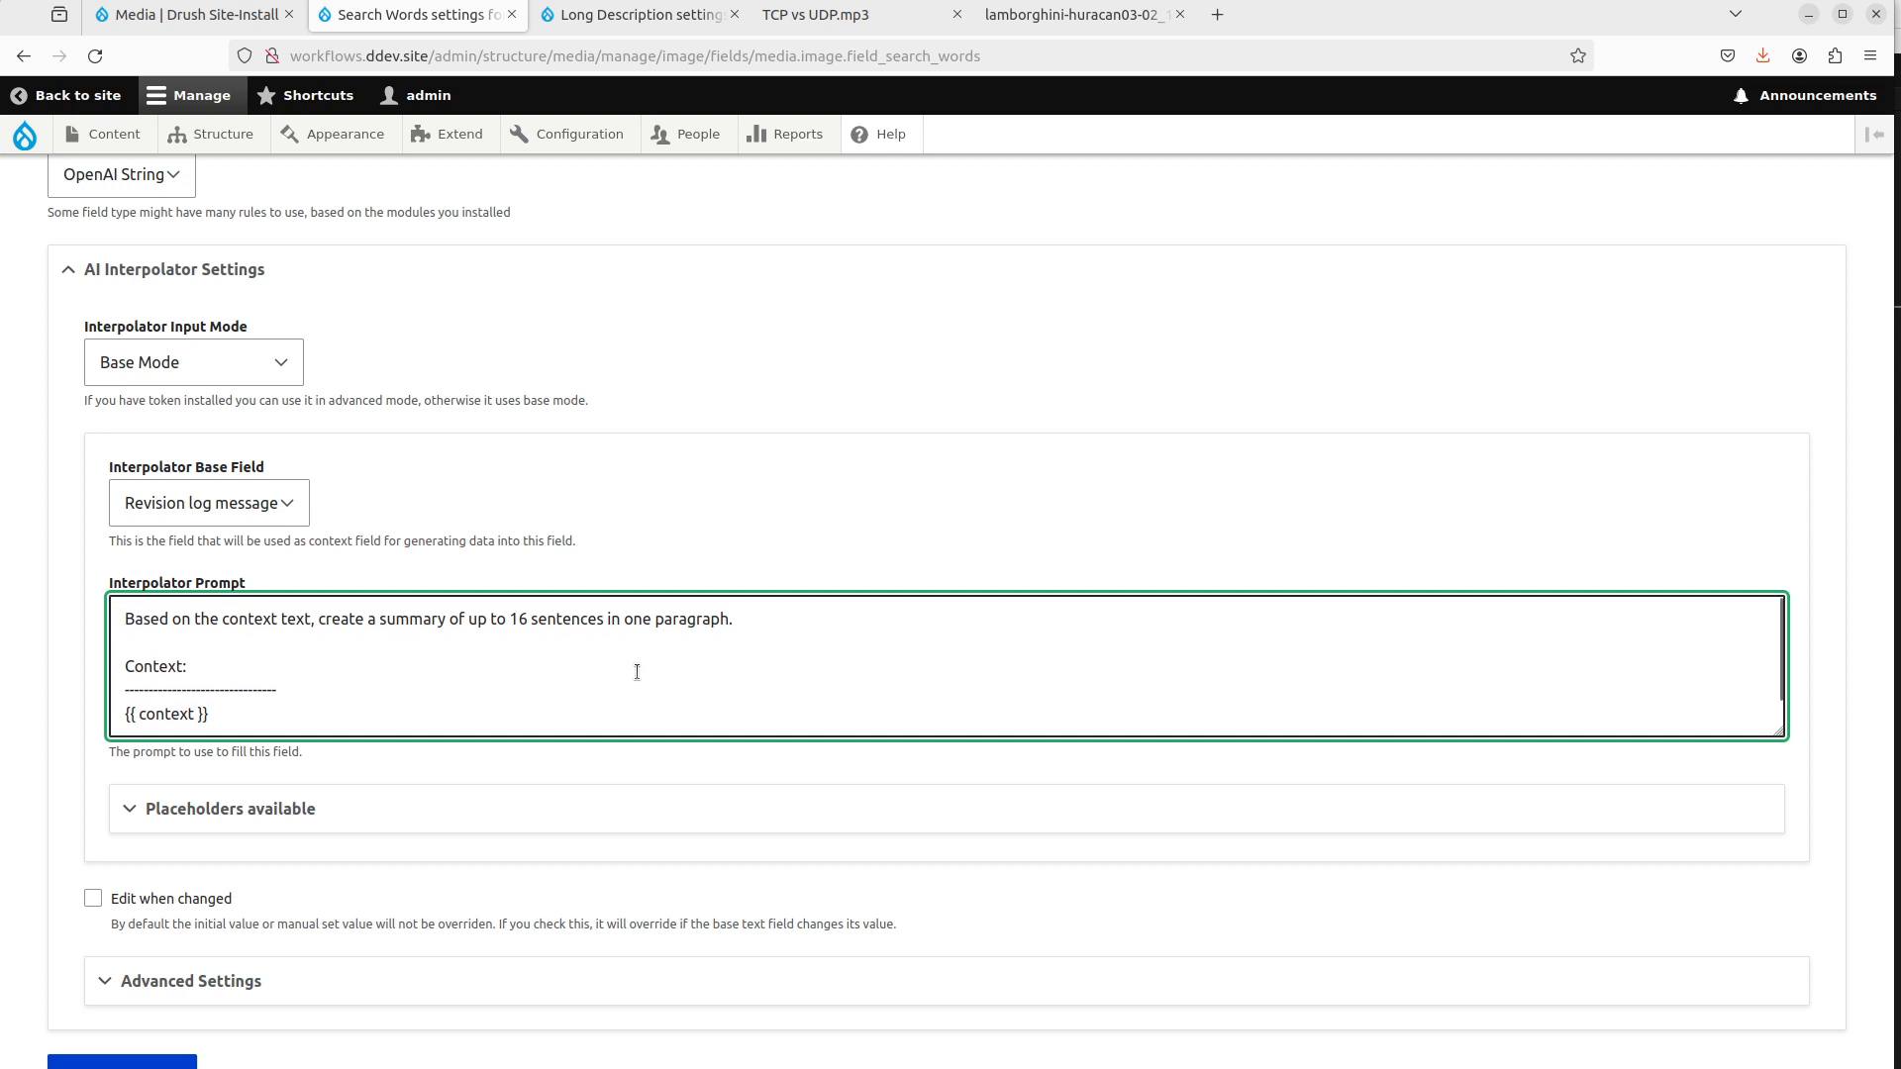
Open the Document type's Search Words field settings and copy its interpolator prompt suggesting 10 to 15 search words.
{"action": "key", "text": "ctrl+Page_Down"}
{"action": "key", "text": "alt+Left"}
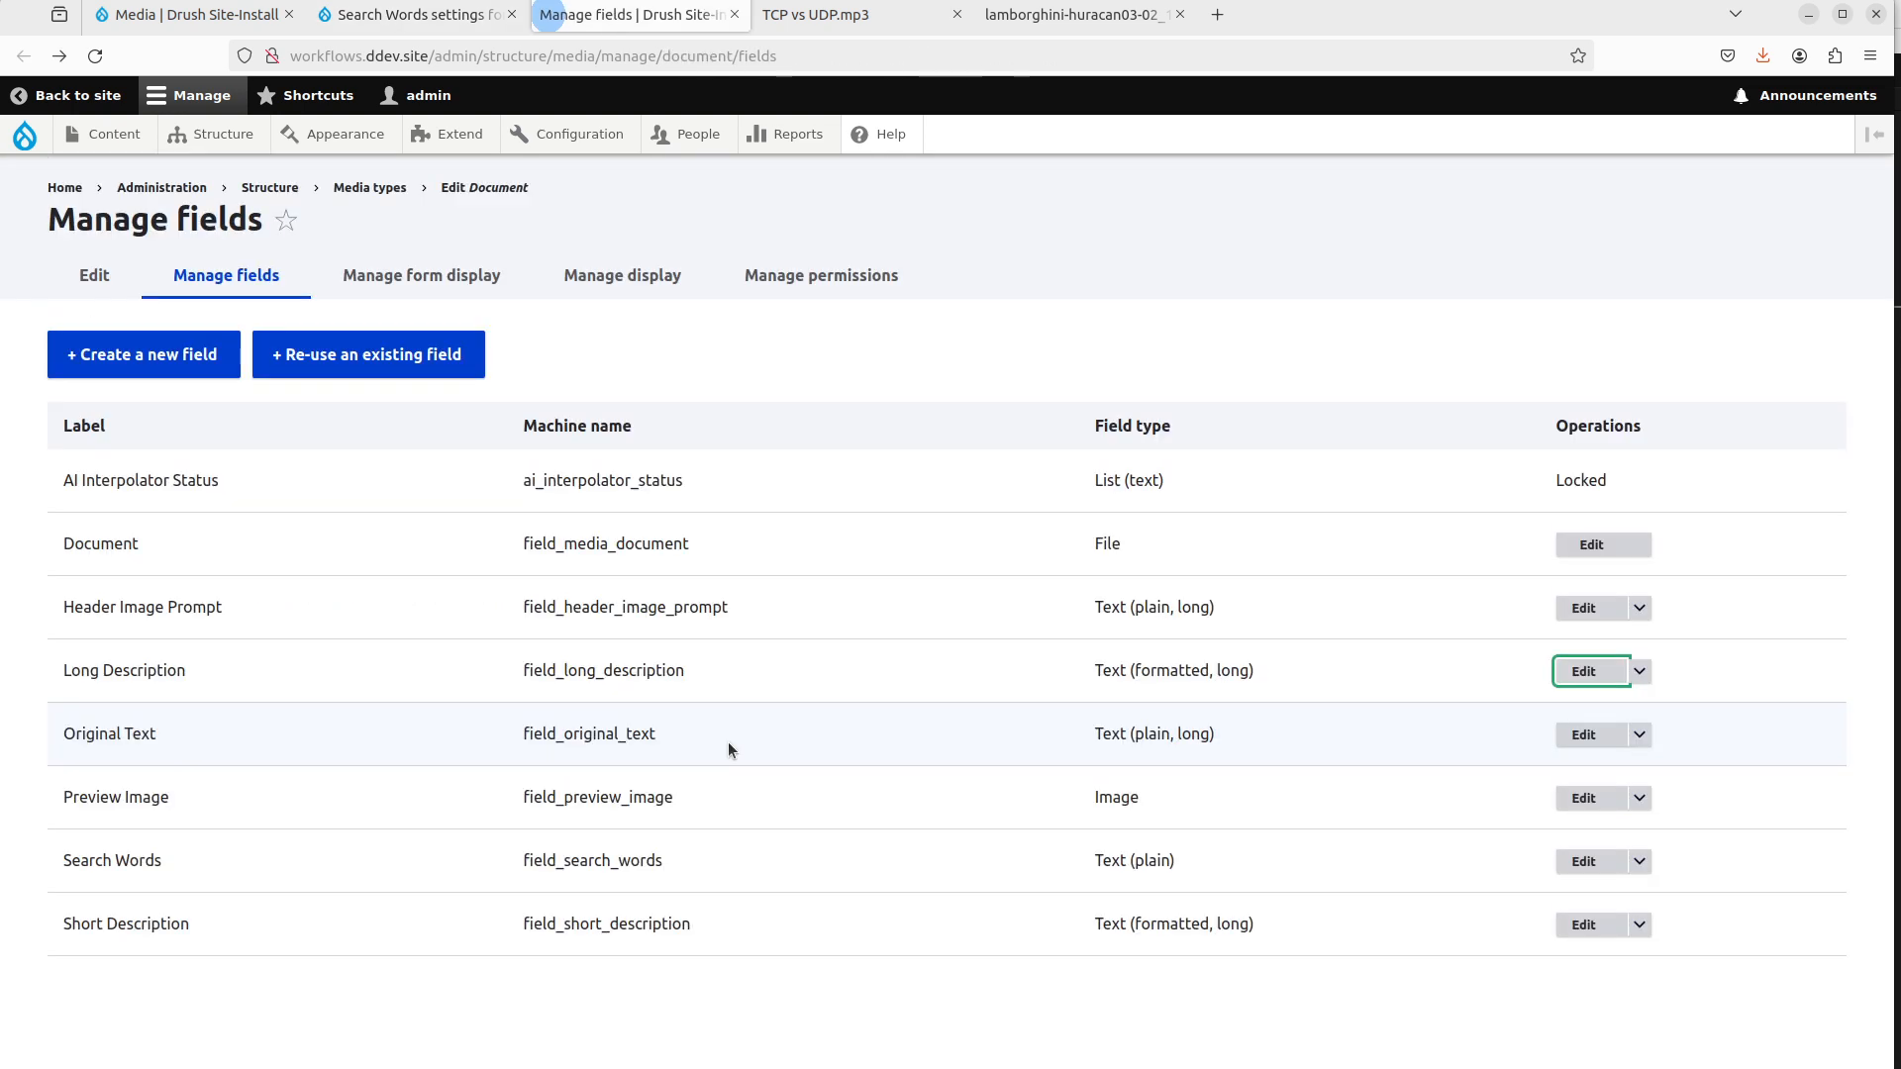
{"action": "left_click", "coordinate": [1583, 862]}
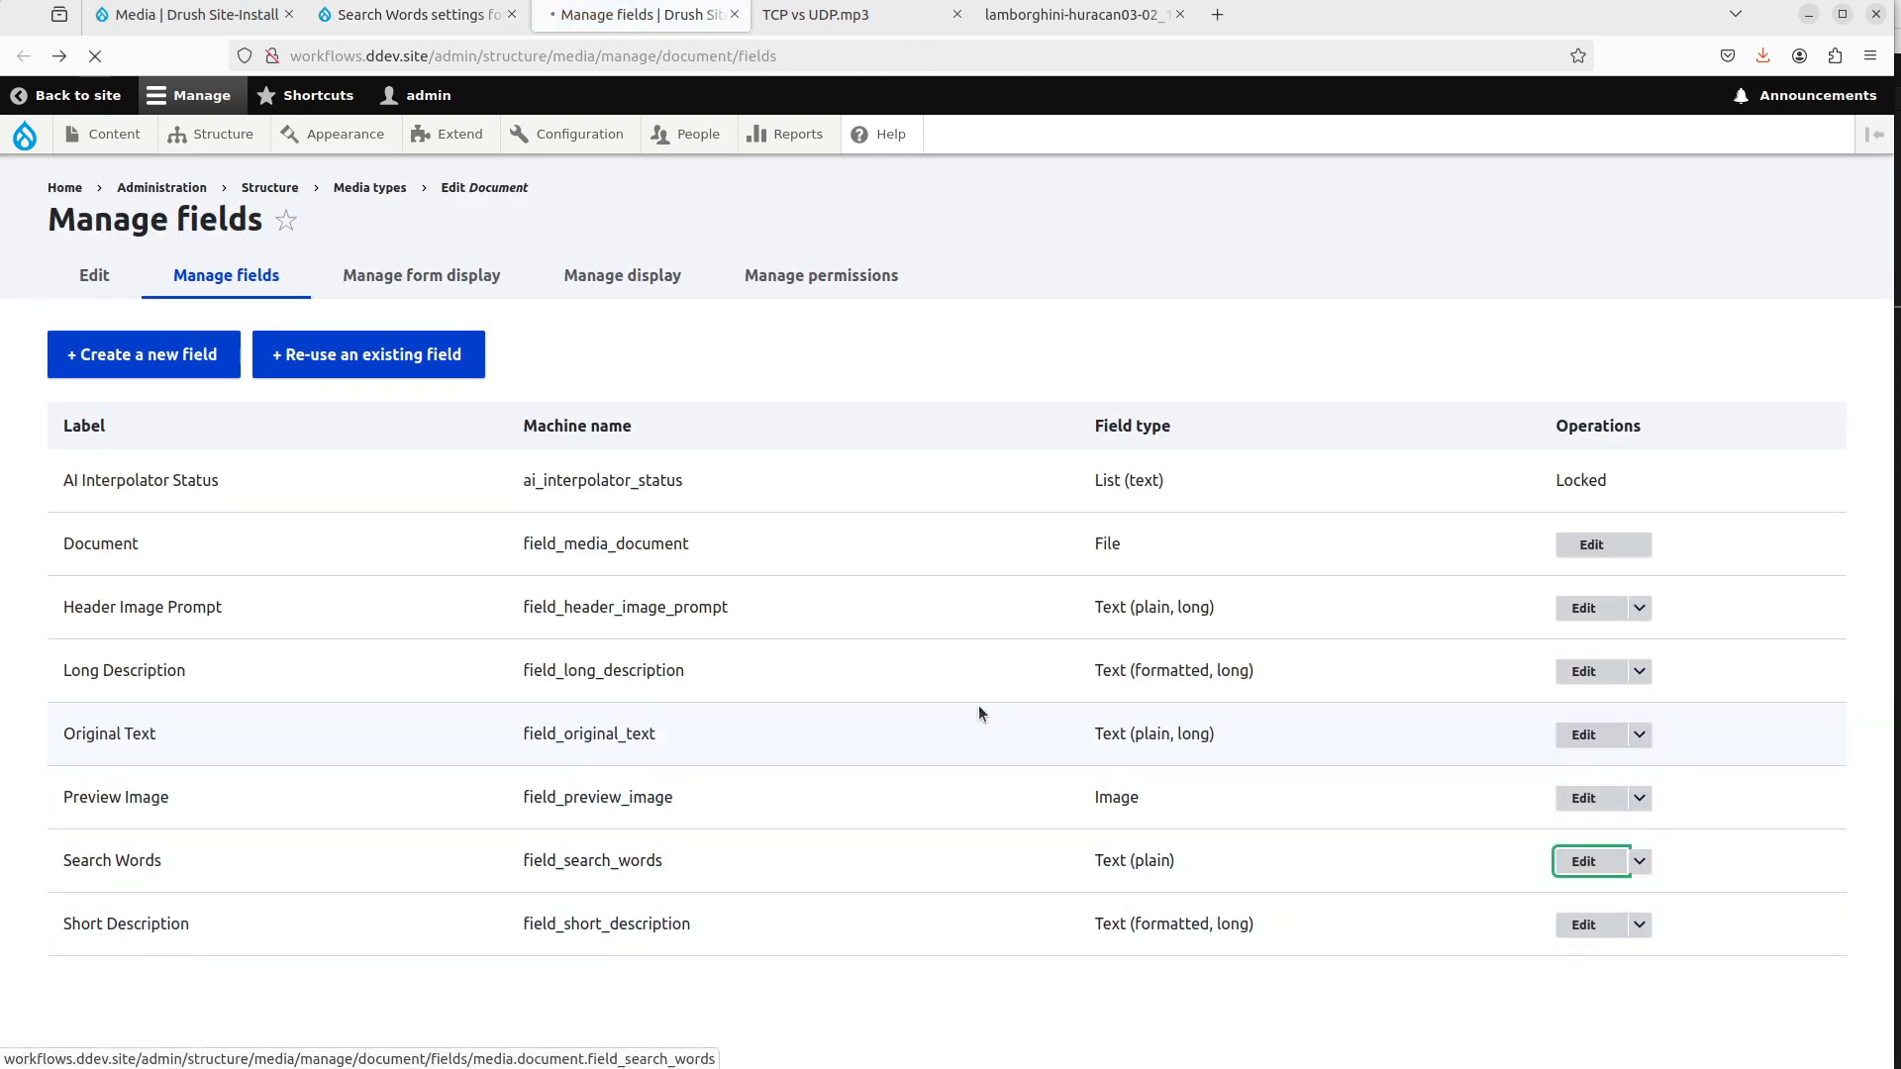
{"action": "scroll", "coordinate": [821, 592], "scroll_direction": "down", "scroll_amount": 6}
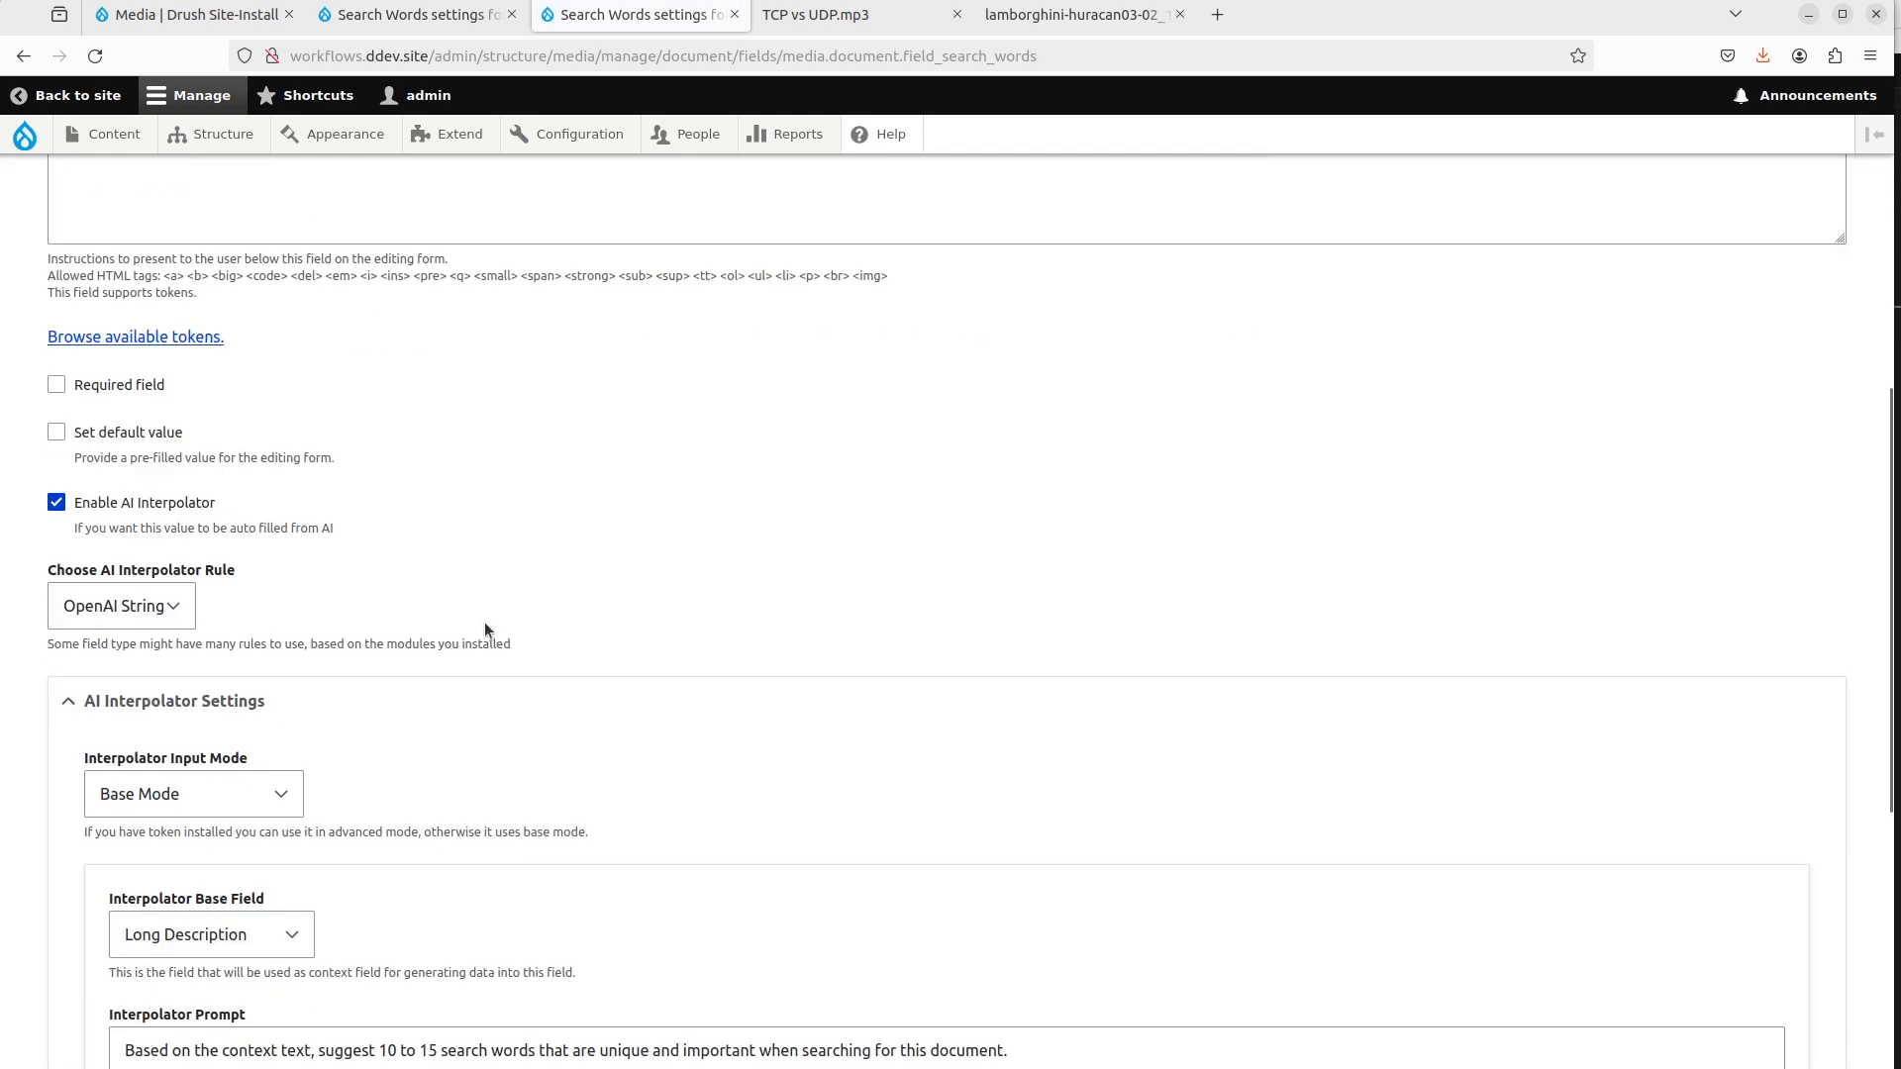
{"action": "scroll", "coordinate": [508, 656], "scroll_direction": "down", "scroll_amount": 2}
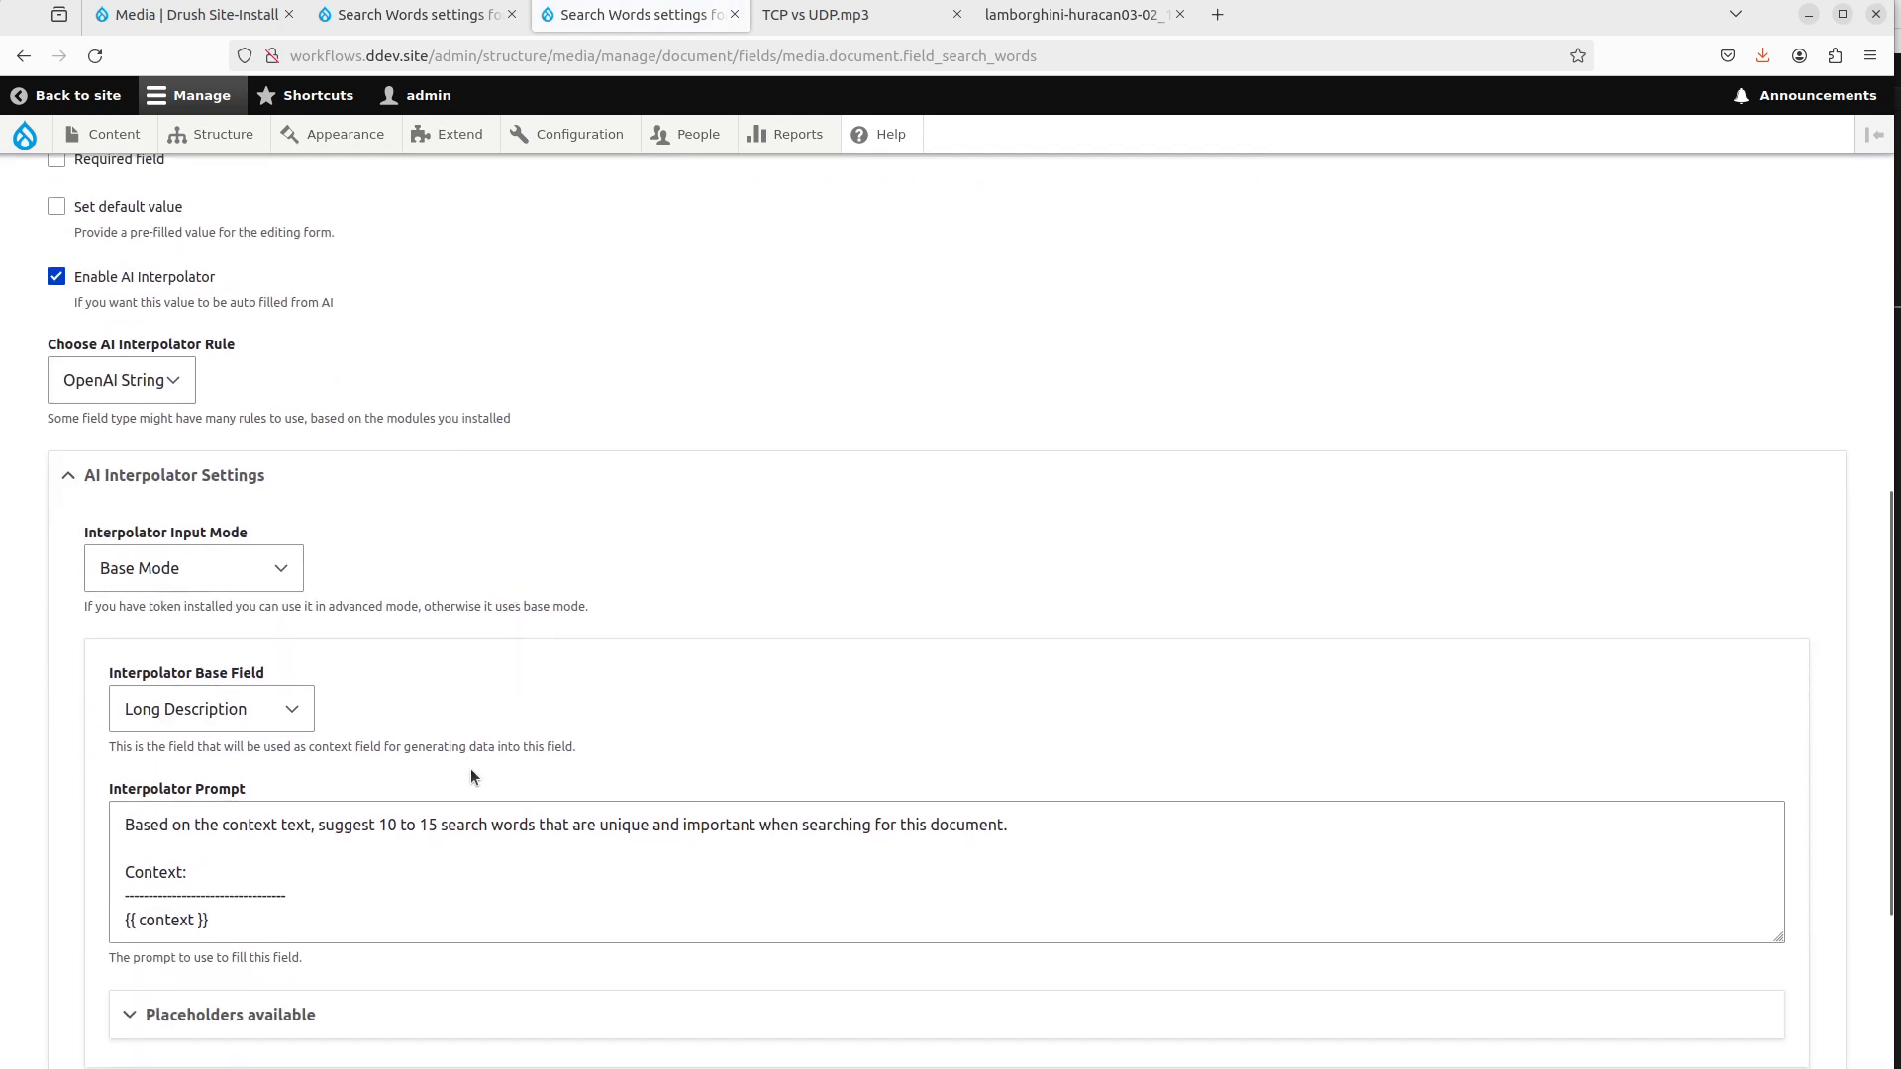
{"action": "left_click", "coordinate": [453, 860]}
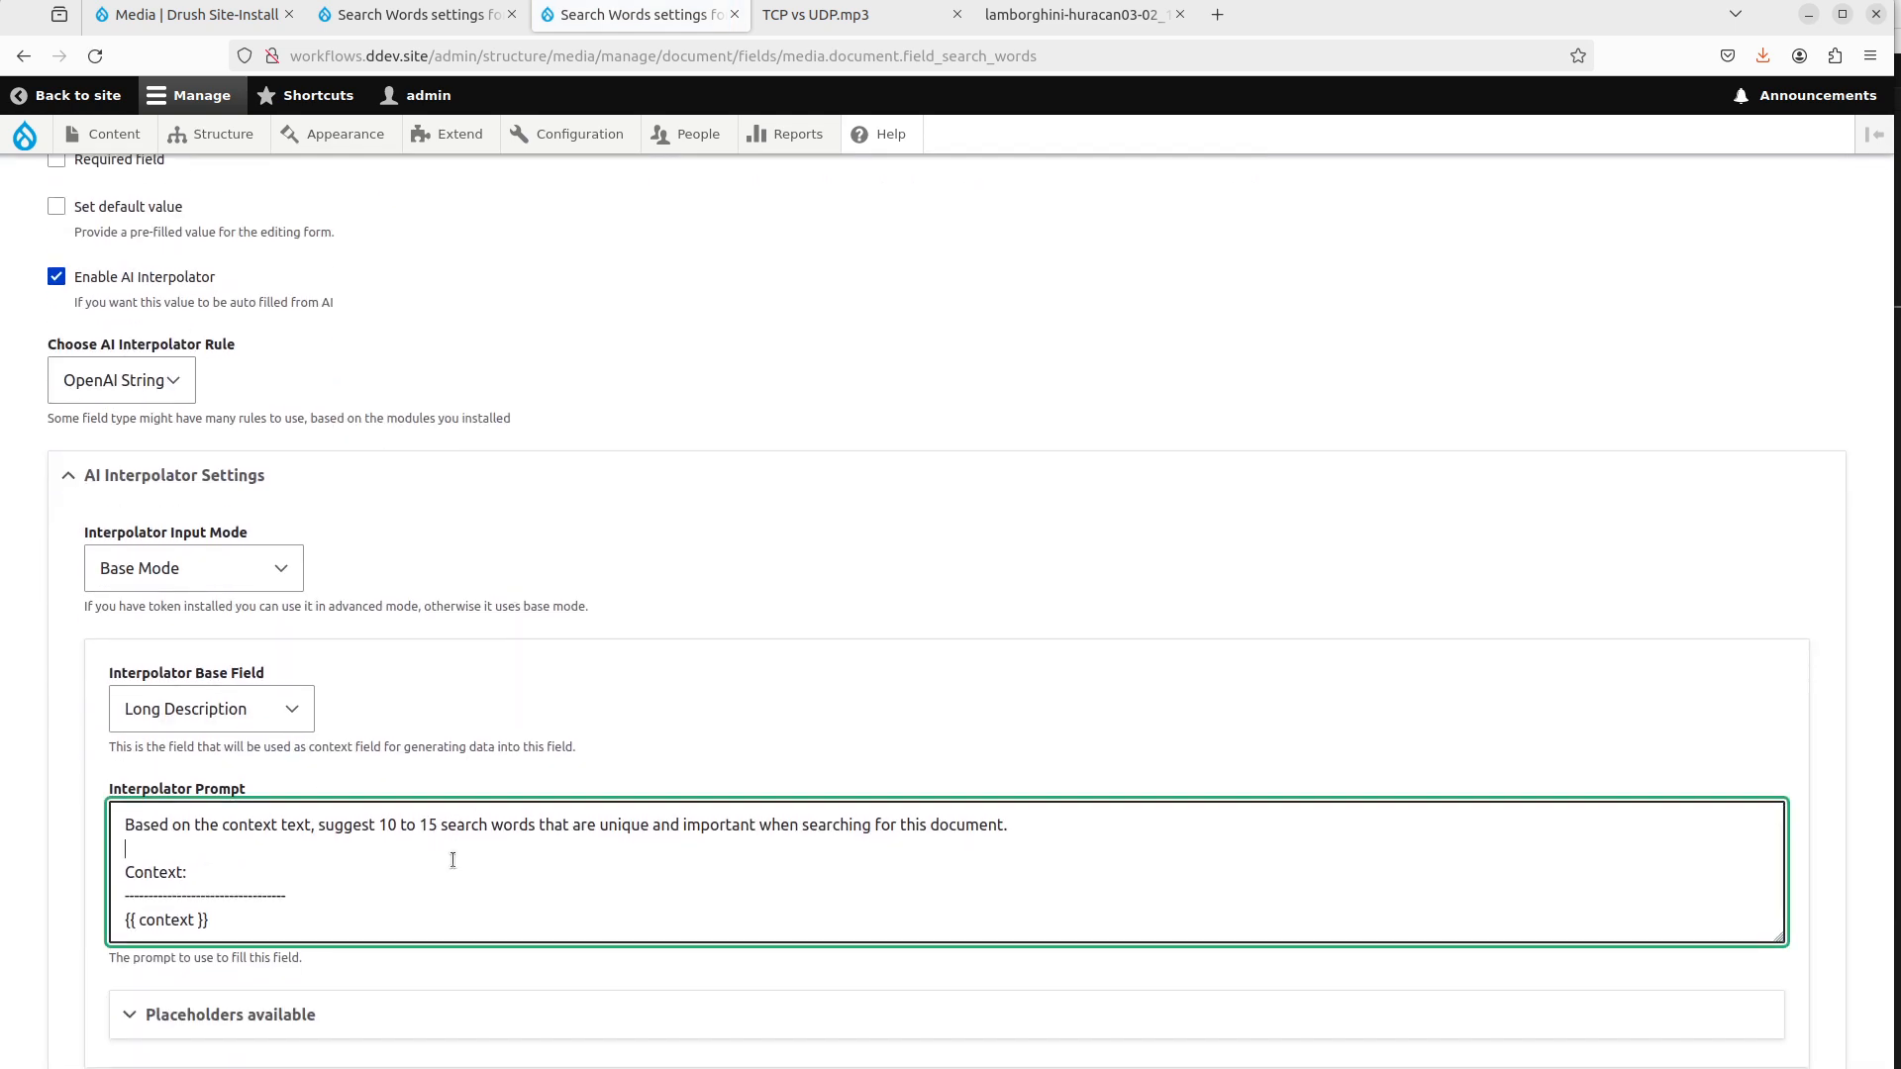
{"action": "key", "text": "ctrl+Page_Up"}
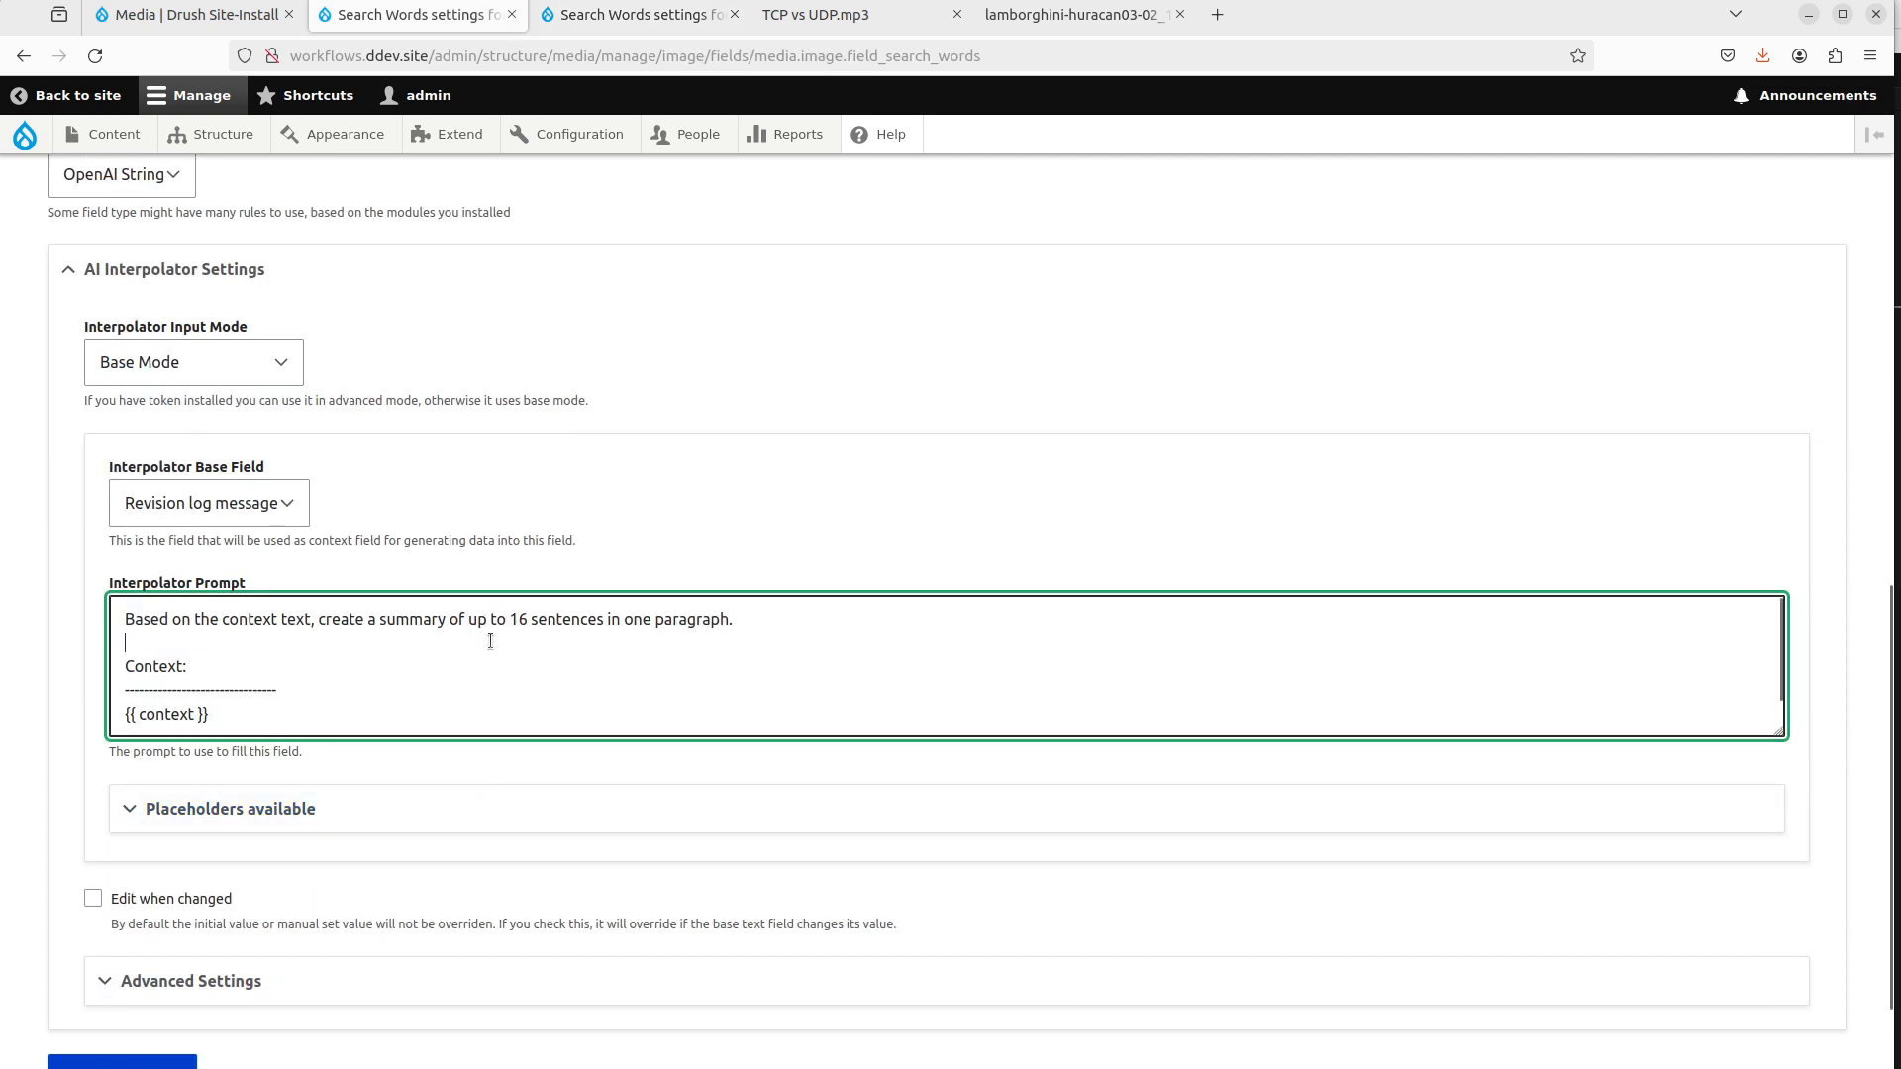
{"action": "key", "text": "ctrl+Page_Down"}
{"action": "key", "text": "ctrl+a"}
{"action": "key", "text": "ctrl+c"}
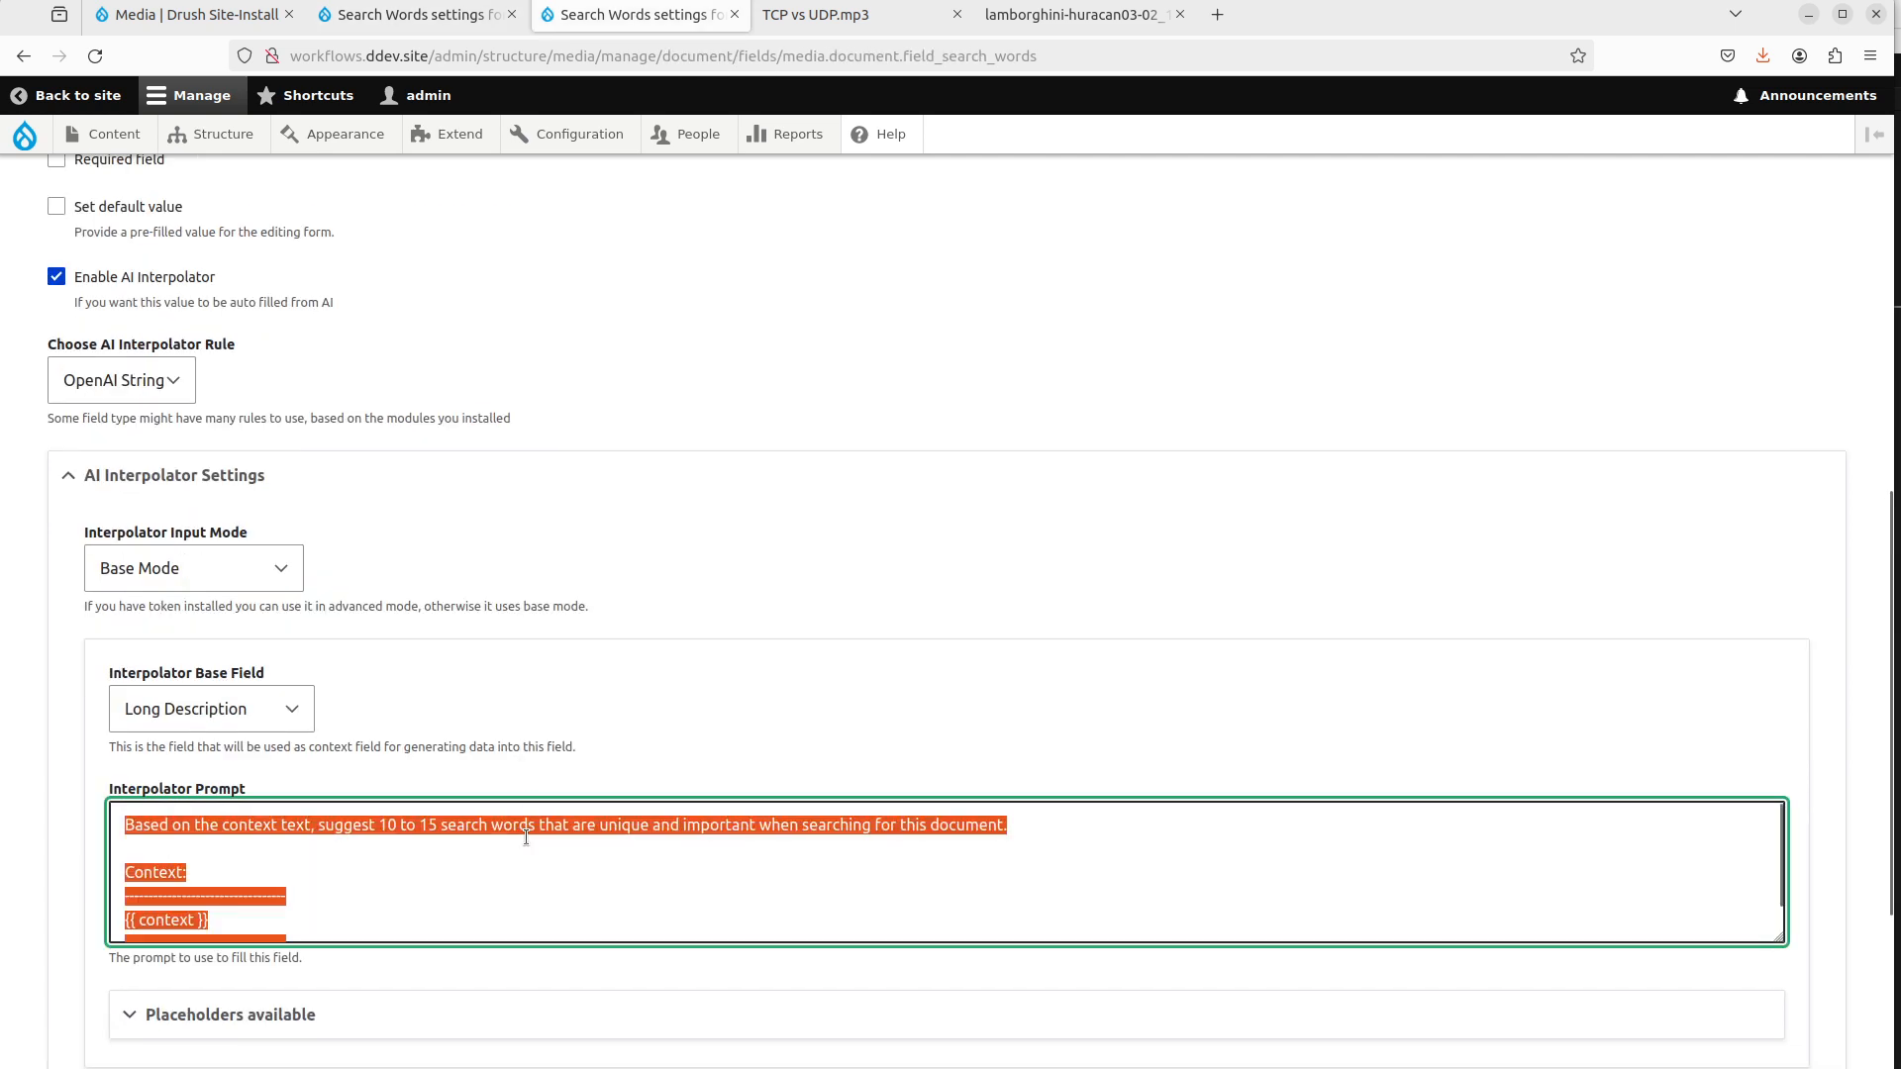
Switch the Image type's Search Words interpolator to Advanced Mode (Token) and paste the copied search words prompt as its token prompt.
{"action": "key", "text": "ctrl+Page_Up"}
{"action": "key", "text": "ctrl+a"}
{"action": "type", "text": "Based on the context text, suggest 10 to 15 search words that are unique and important when searching for this document.  Context: ---------------------------------- {{ context }} ----------------------------------"}
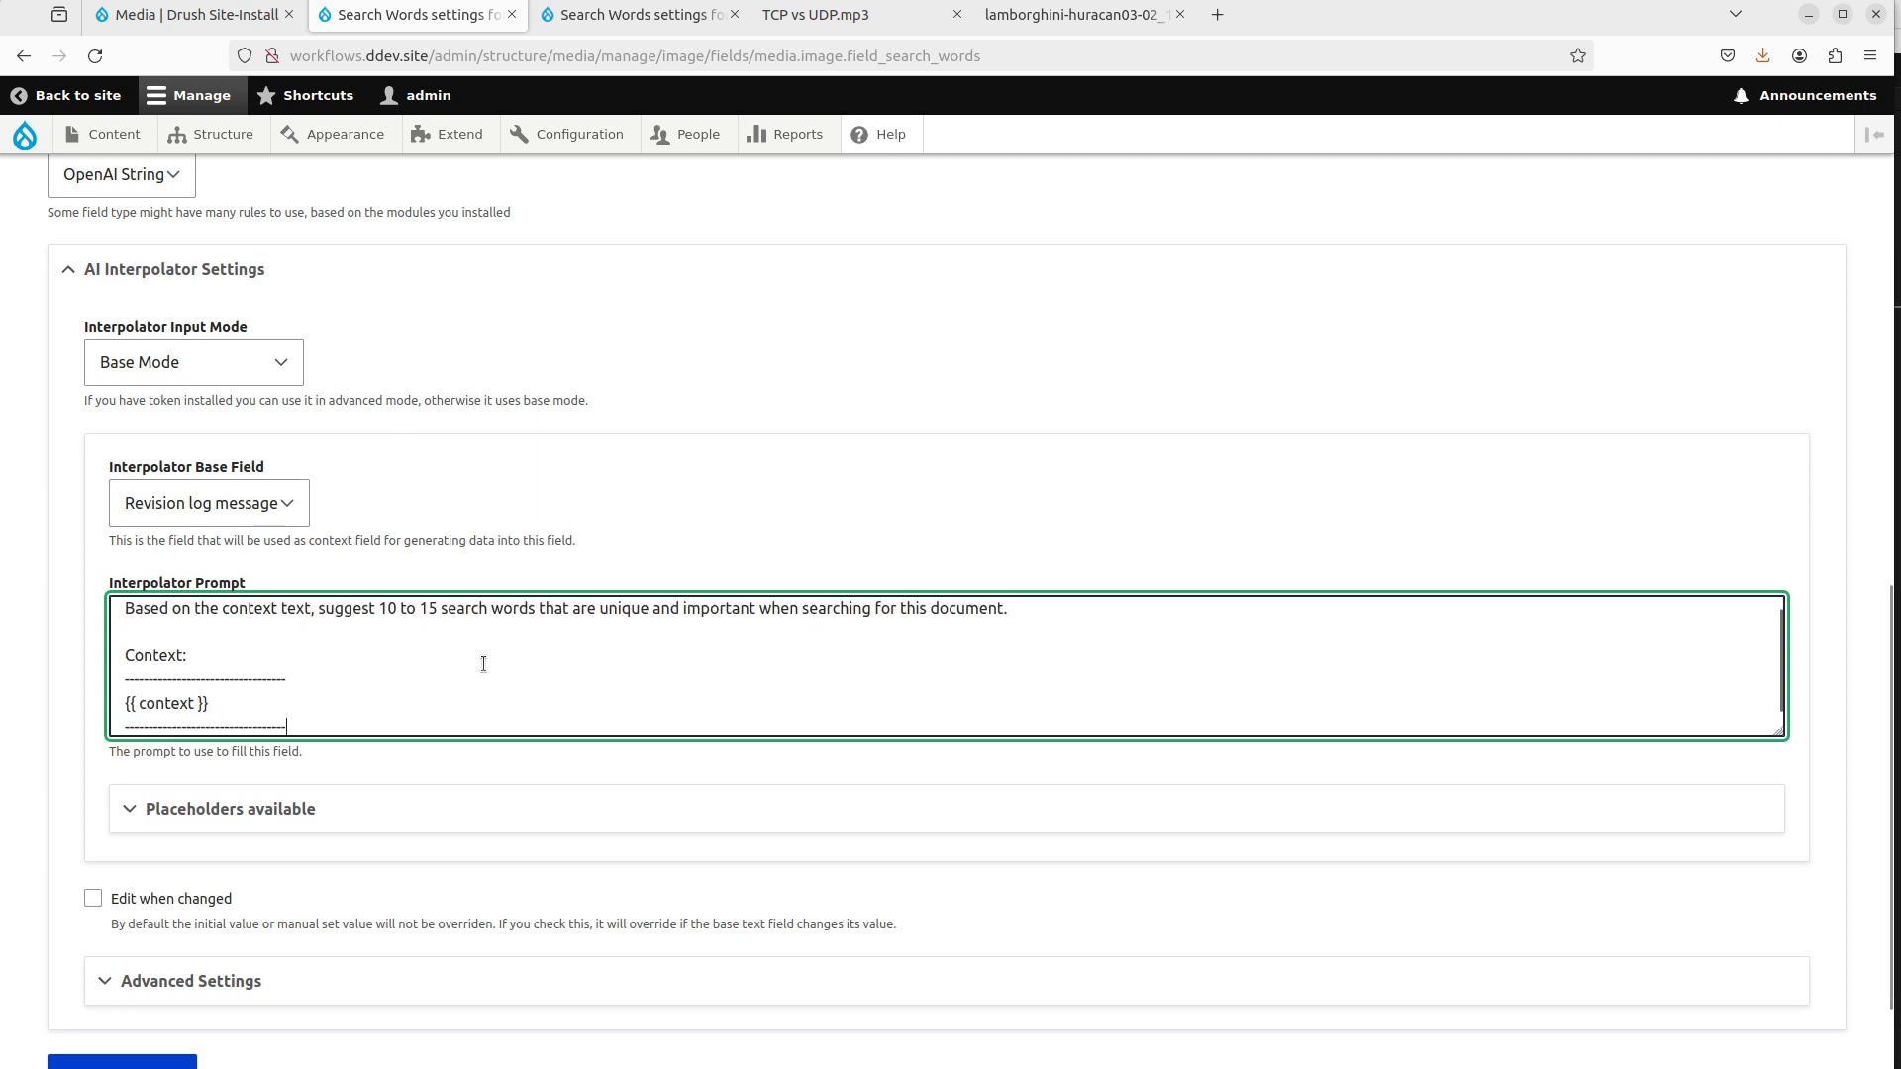
{"action": "left_click", "coordinate": [283, 365]}
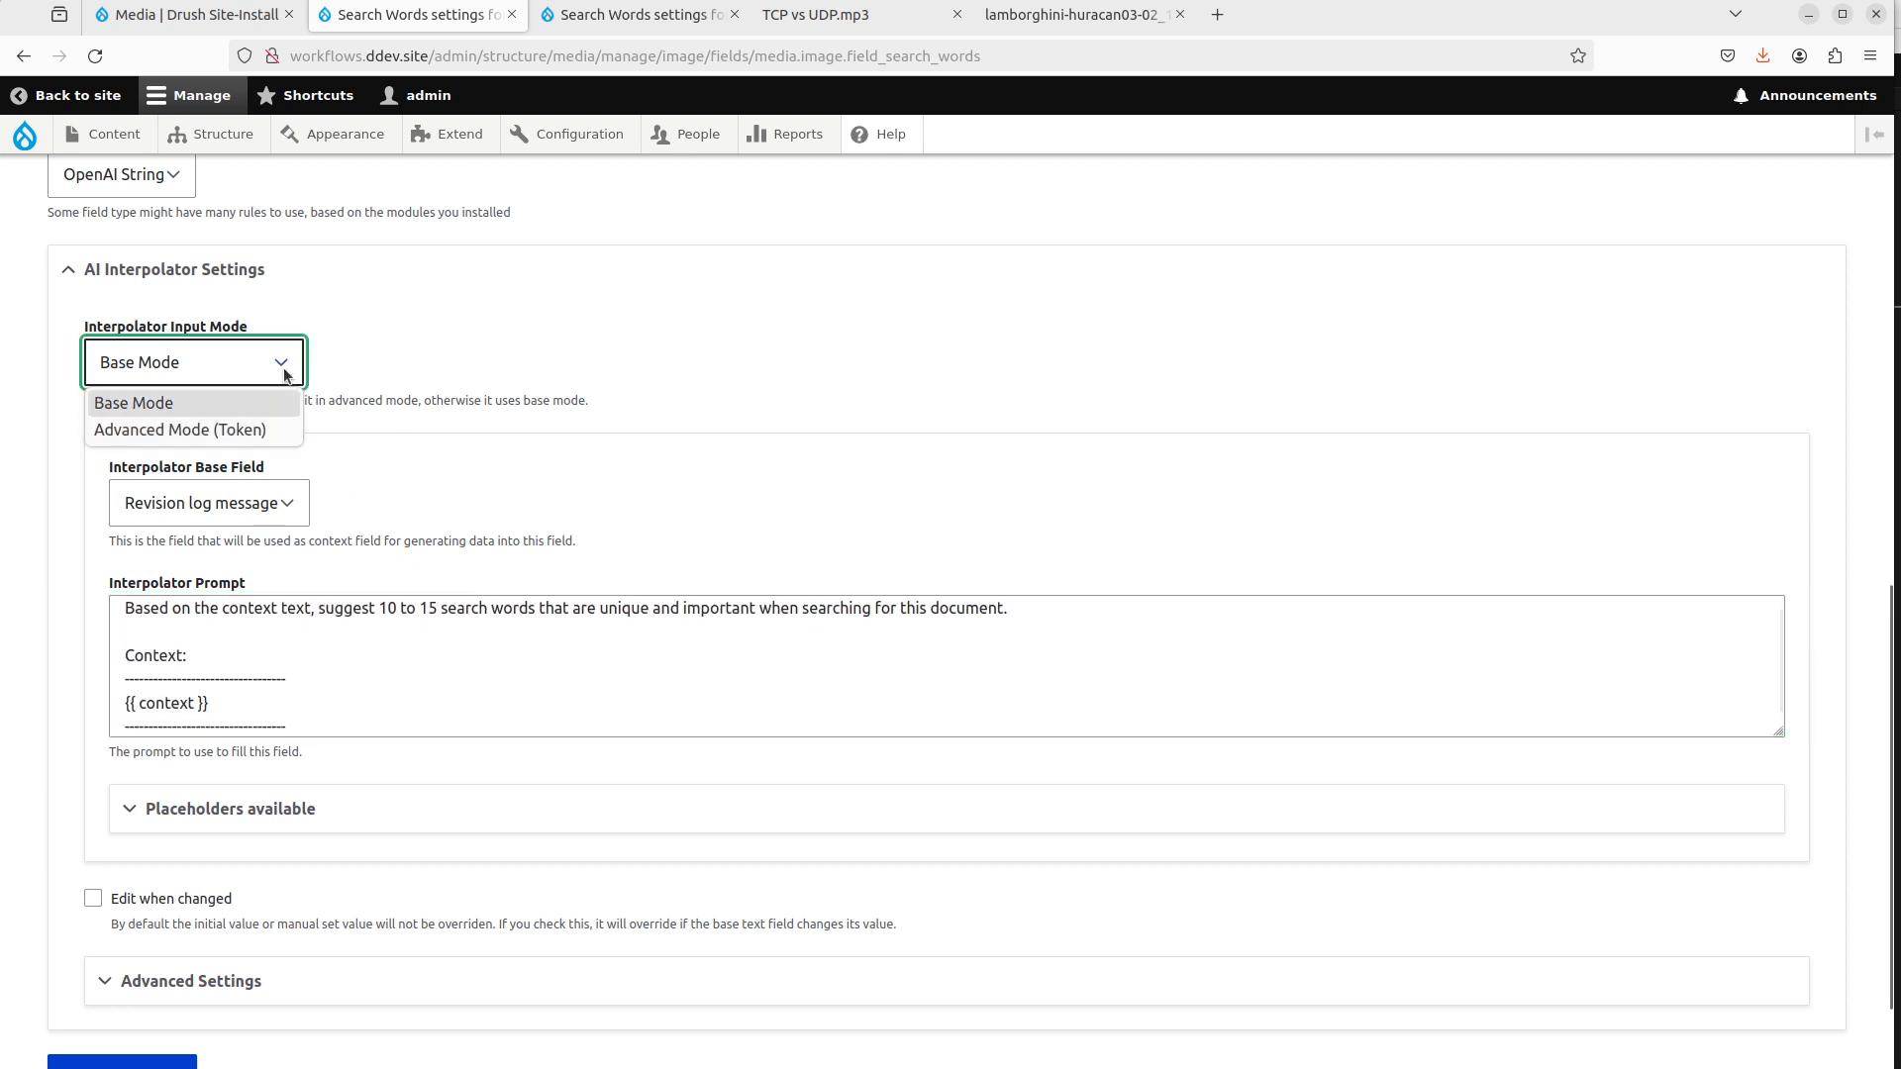
{"action": "left_click", "coordinate": [263, 429]}
{"action": "left_click", "coordinate": [300, 518]}
{"action": "key", "text": "ctrl+v"}
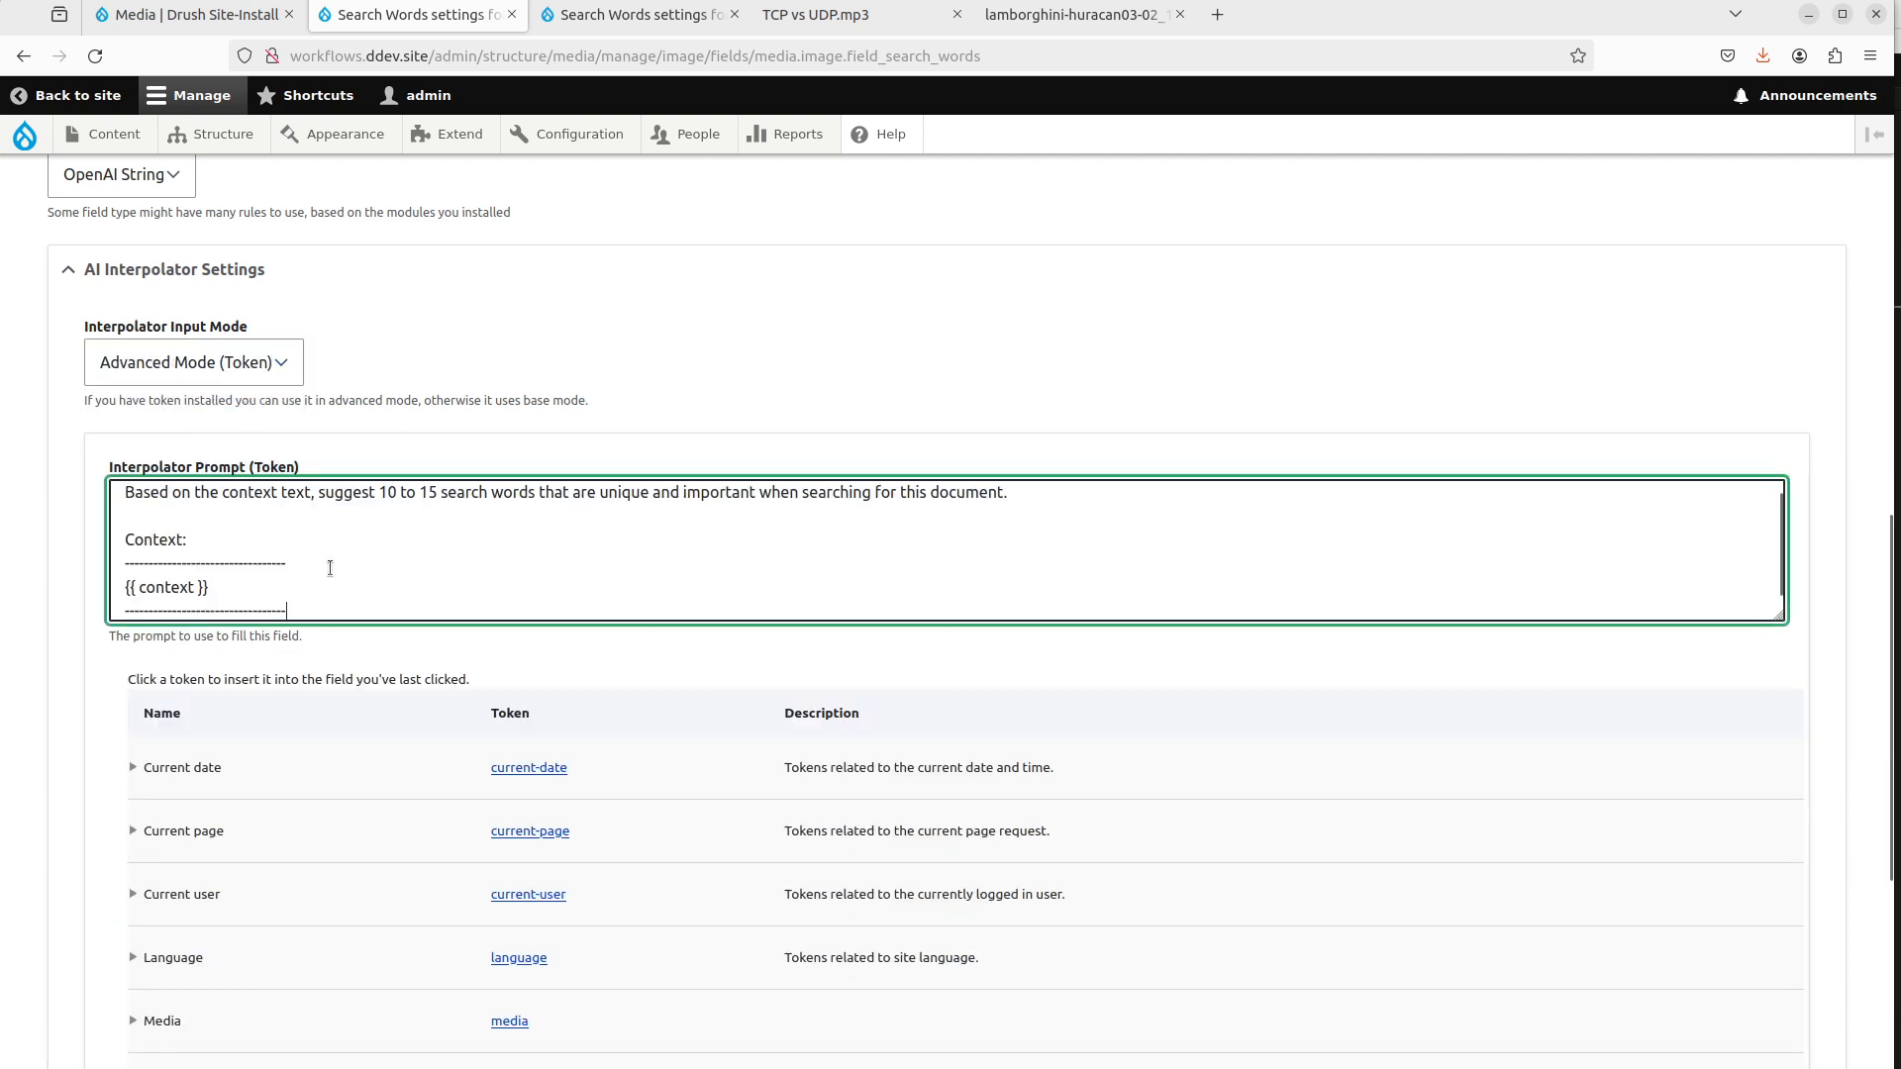
Remove the context block from the token prompt and replace "context text" with "image" in its opening phrase.
{"action": "left_click_drag", "start_coordinate": [250, 517], "coordinate": [287, 612]}
{"action": "key", "text": "BackSpace"}
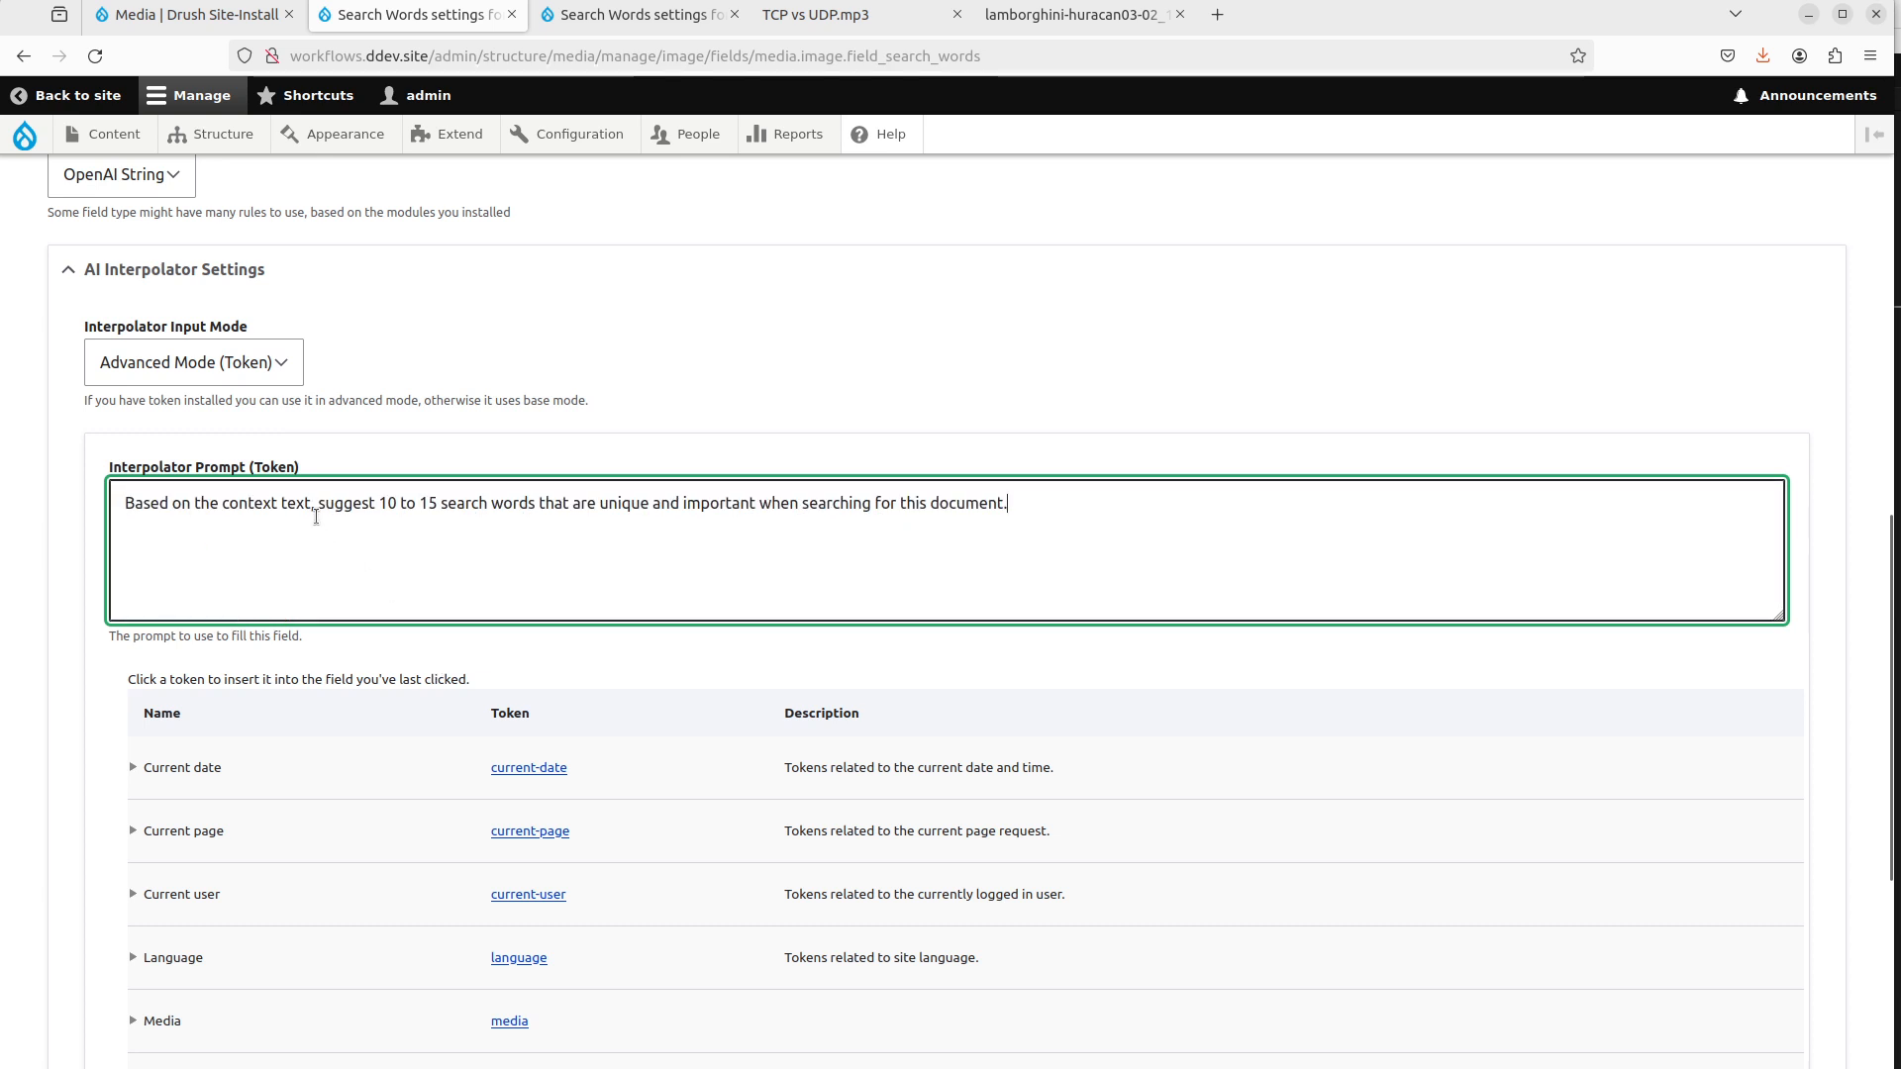
{"action": "left_click_drag", "start_coordinate": [306, 505], "coordinate": [224, 505]}
{"action": "key", "text": "BackSpace"}
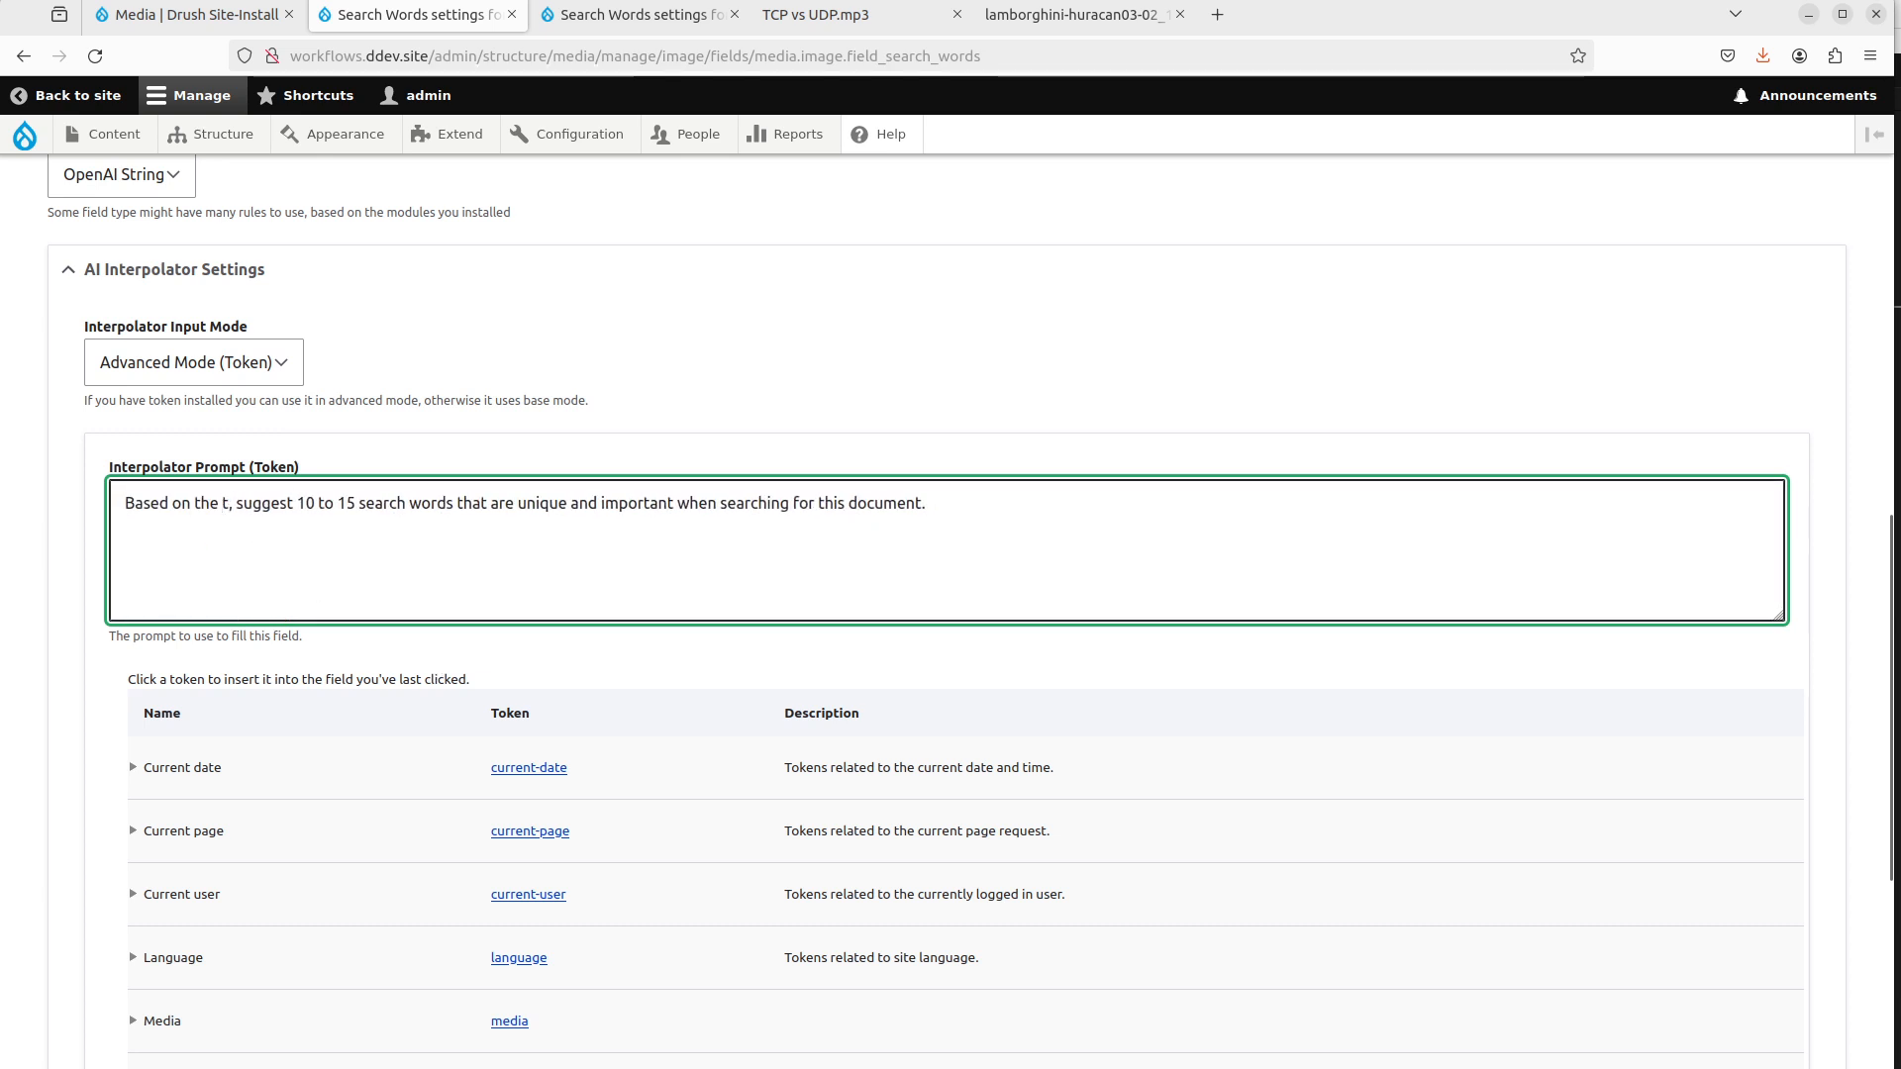
{"action": "key", "text": "Delete"}
{"action": "type", "text": "image"}
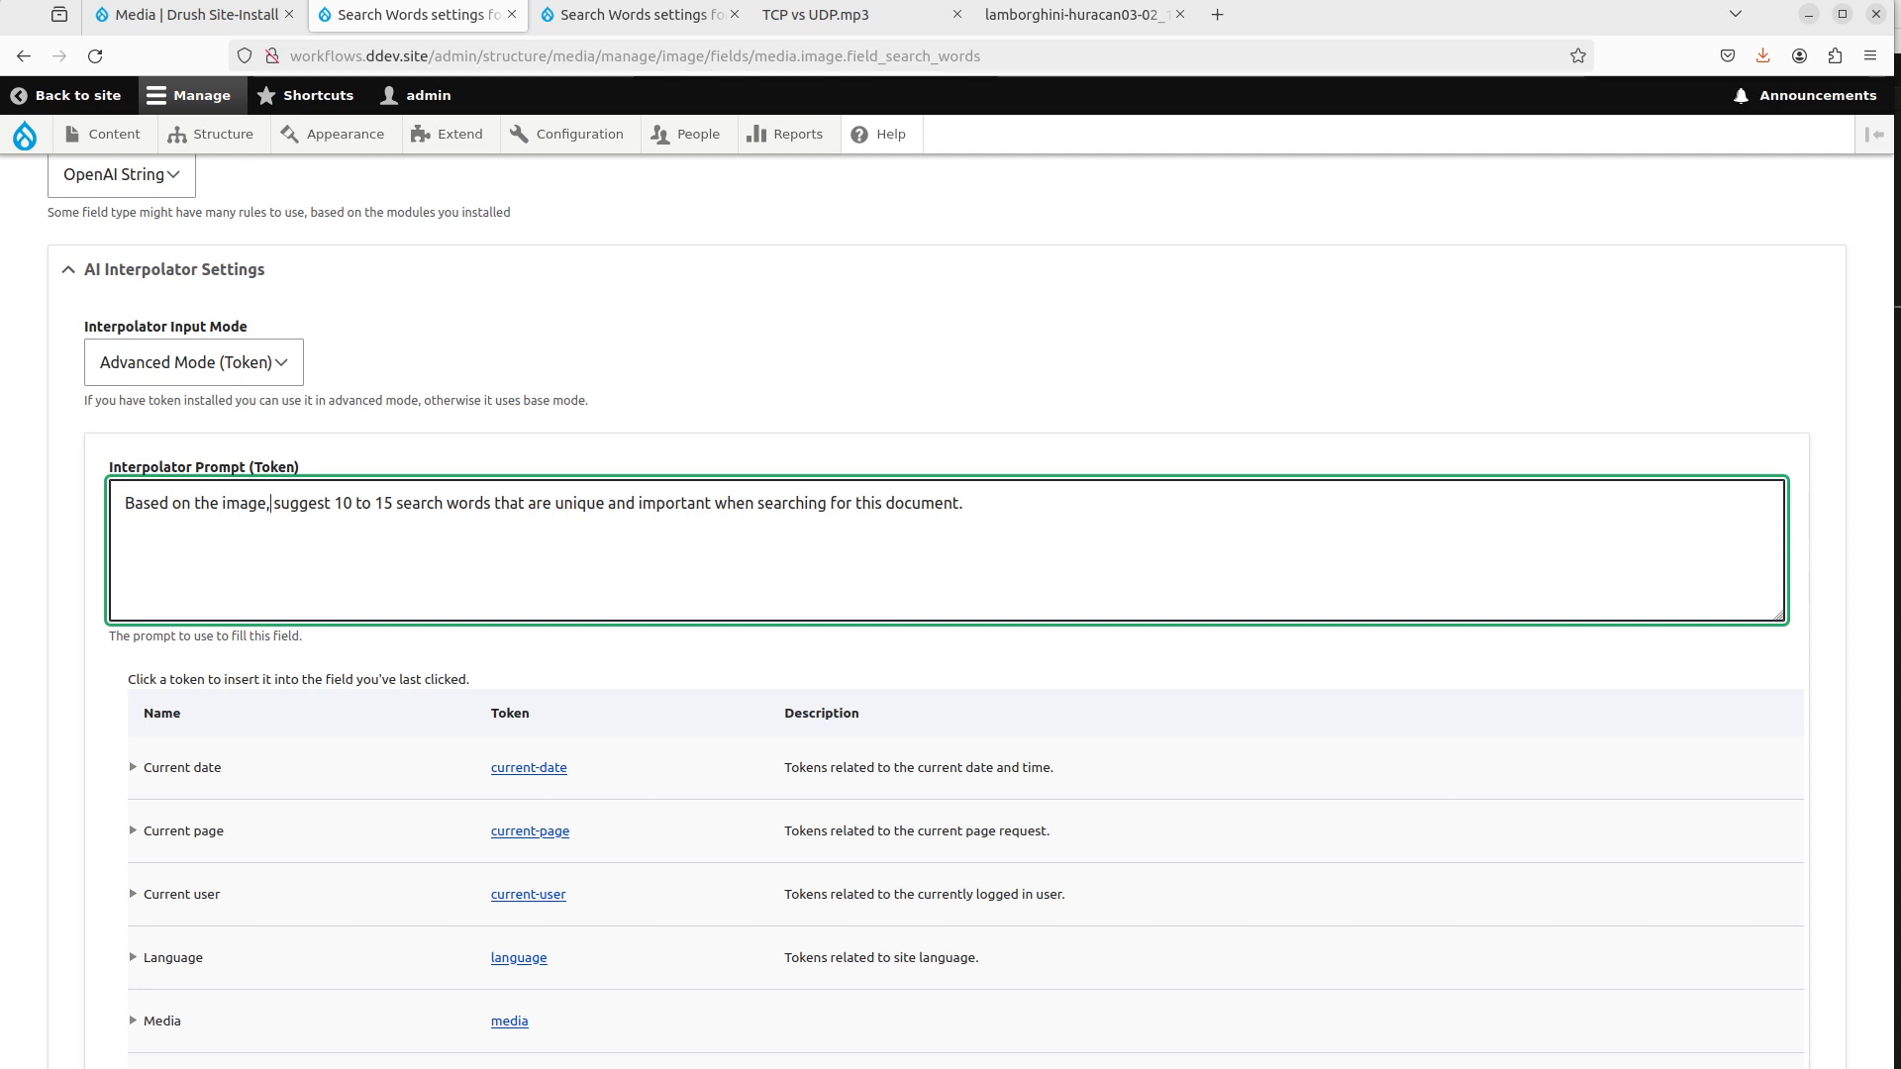
Insert ", descriptive" after "unique" in the token prompt and append the sentence "Single out colors and forms.".
{"action": "key", "text": "Right"}
{"action": "key", "text": "Right"}
{"action": "key", "text": "Right"}
{"action": "key", "text": "Right"}
{"action": "key", "text": "Right"}
{"action": "key", "text": "Right"}
{"action": "key", "text": "Right"}
{"action": "key", "text": "Right"}
{"action": "key", "text": "Right"}
{"action": "key", "text": "Right"}
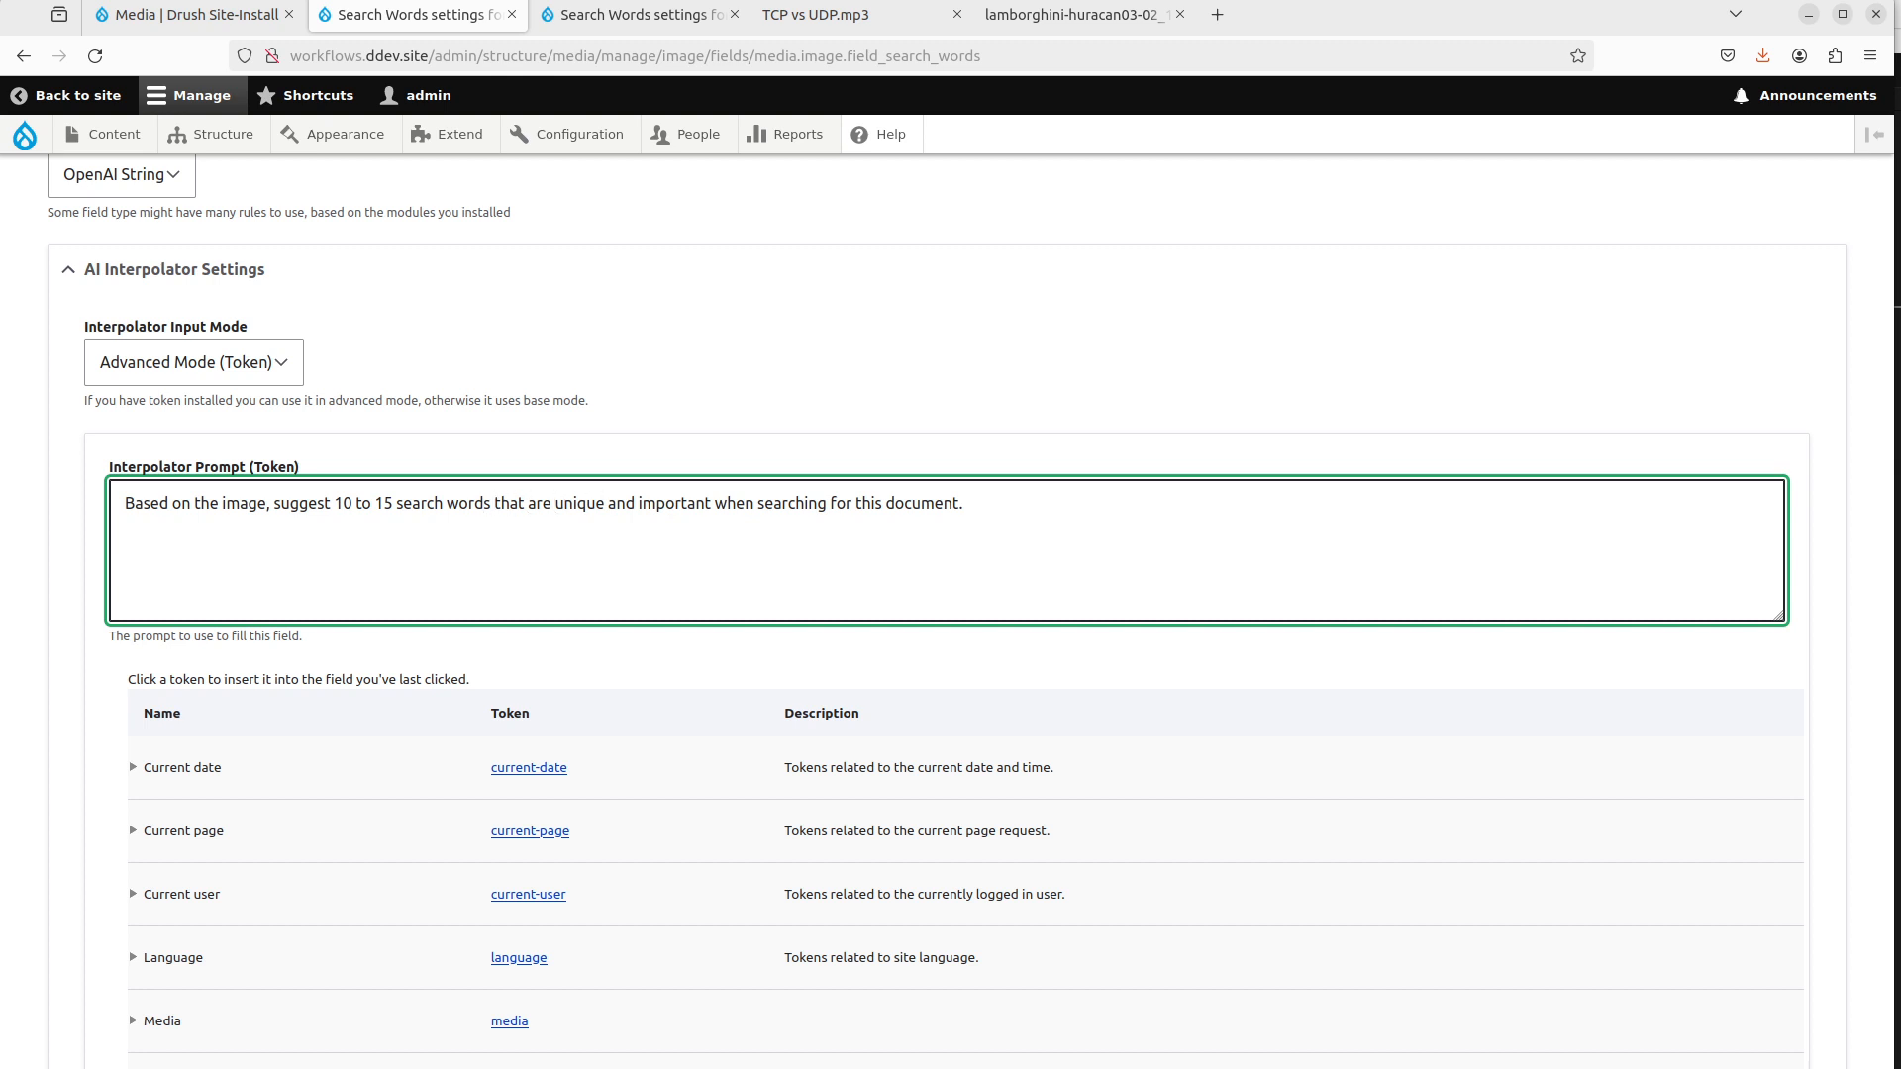
{"action": "type", "text": ", descriptive"}
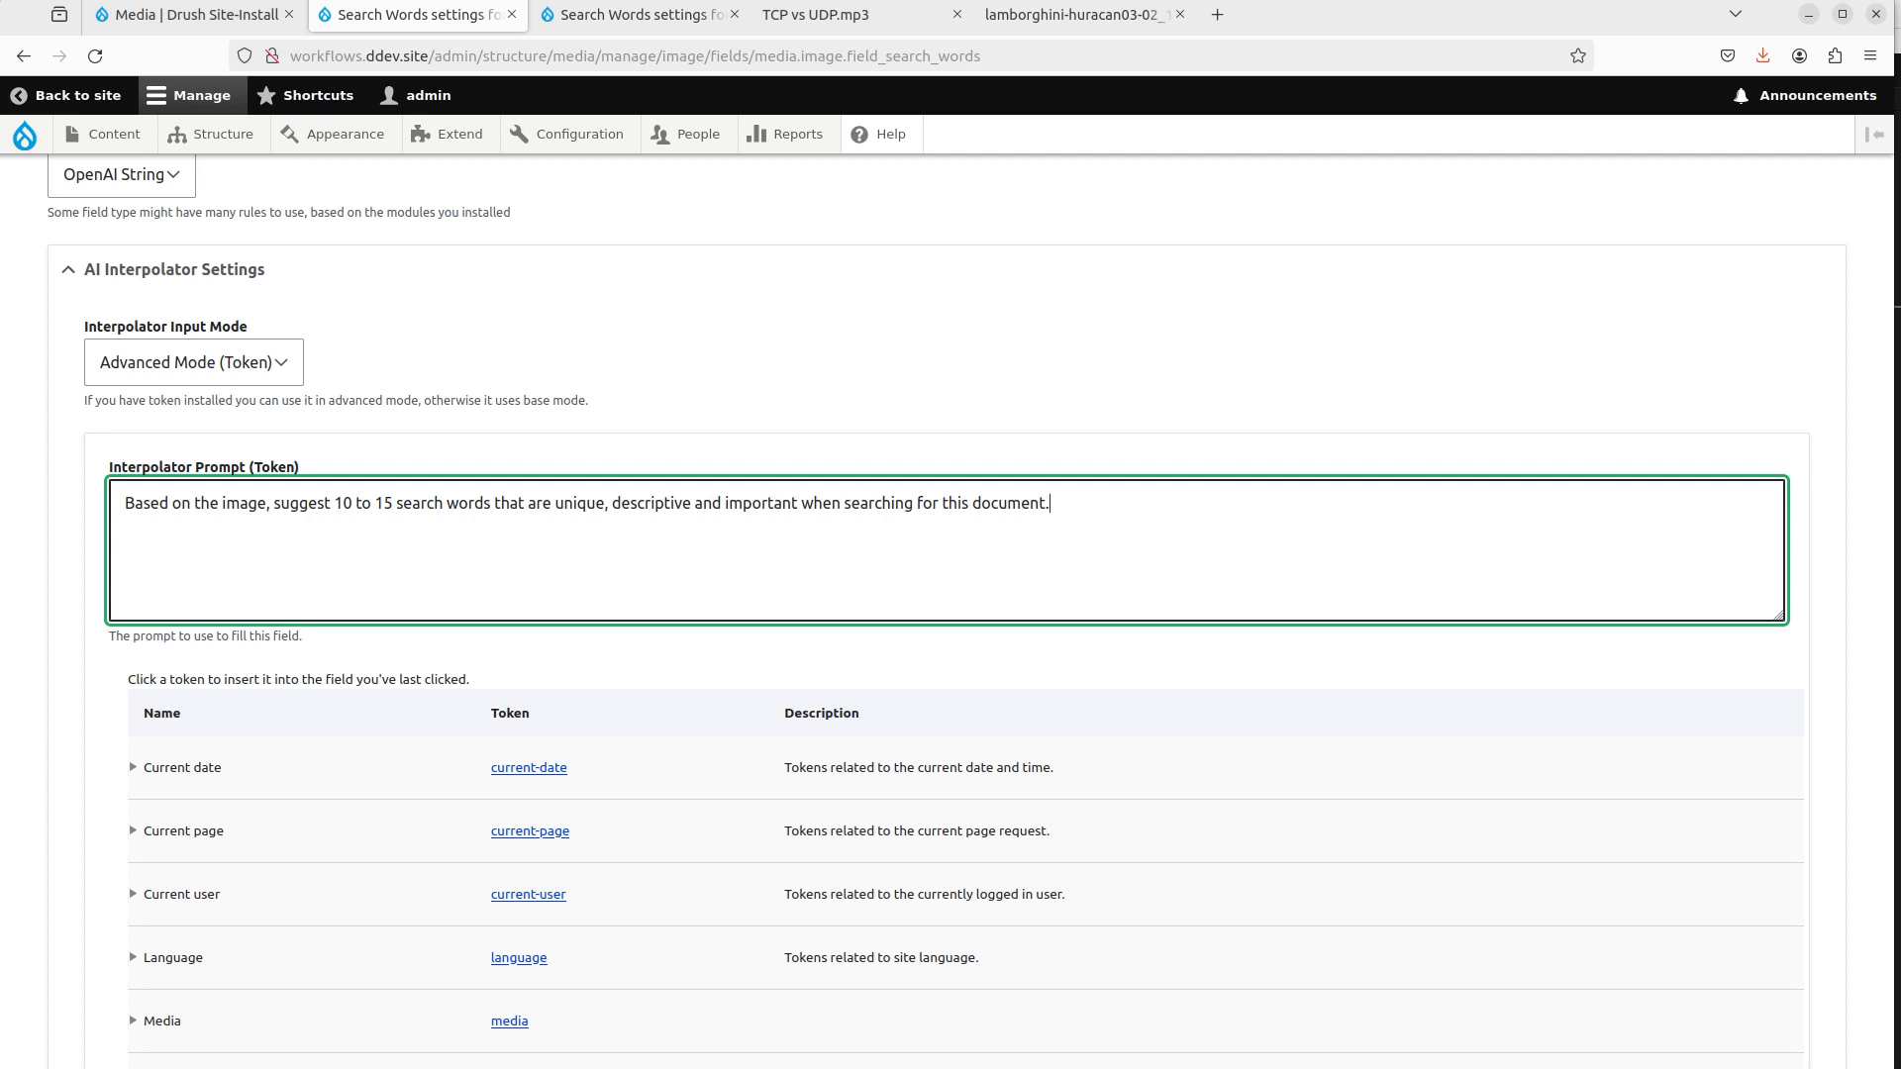
{"action": "type", "text": "ingle out colors and forms."}
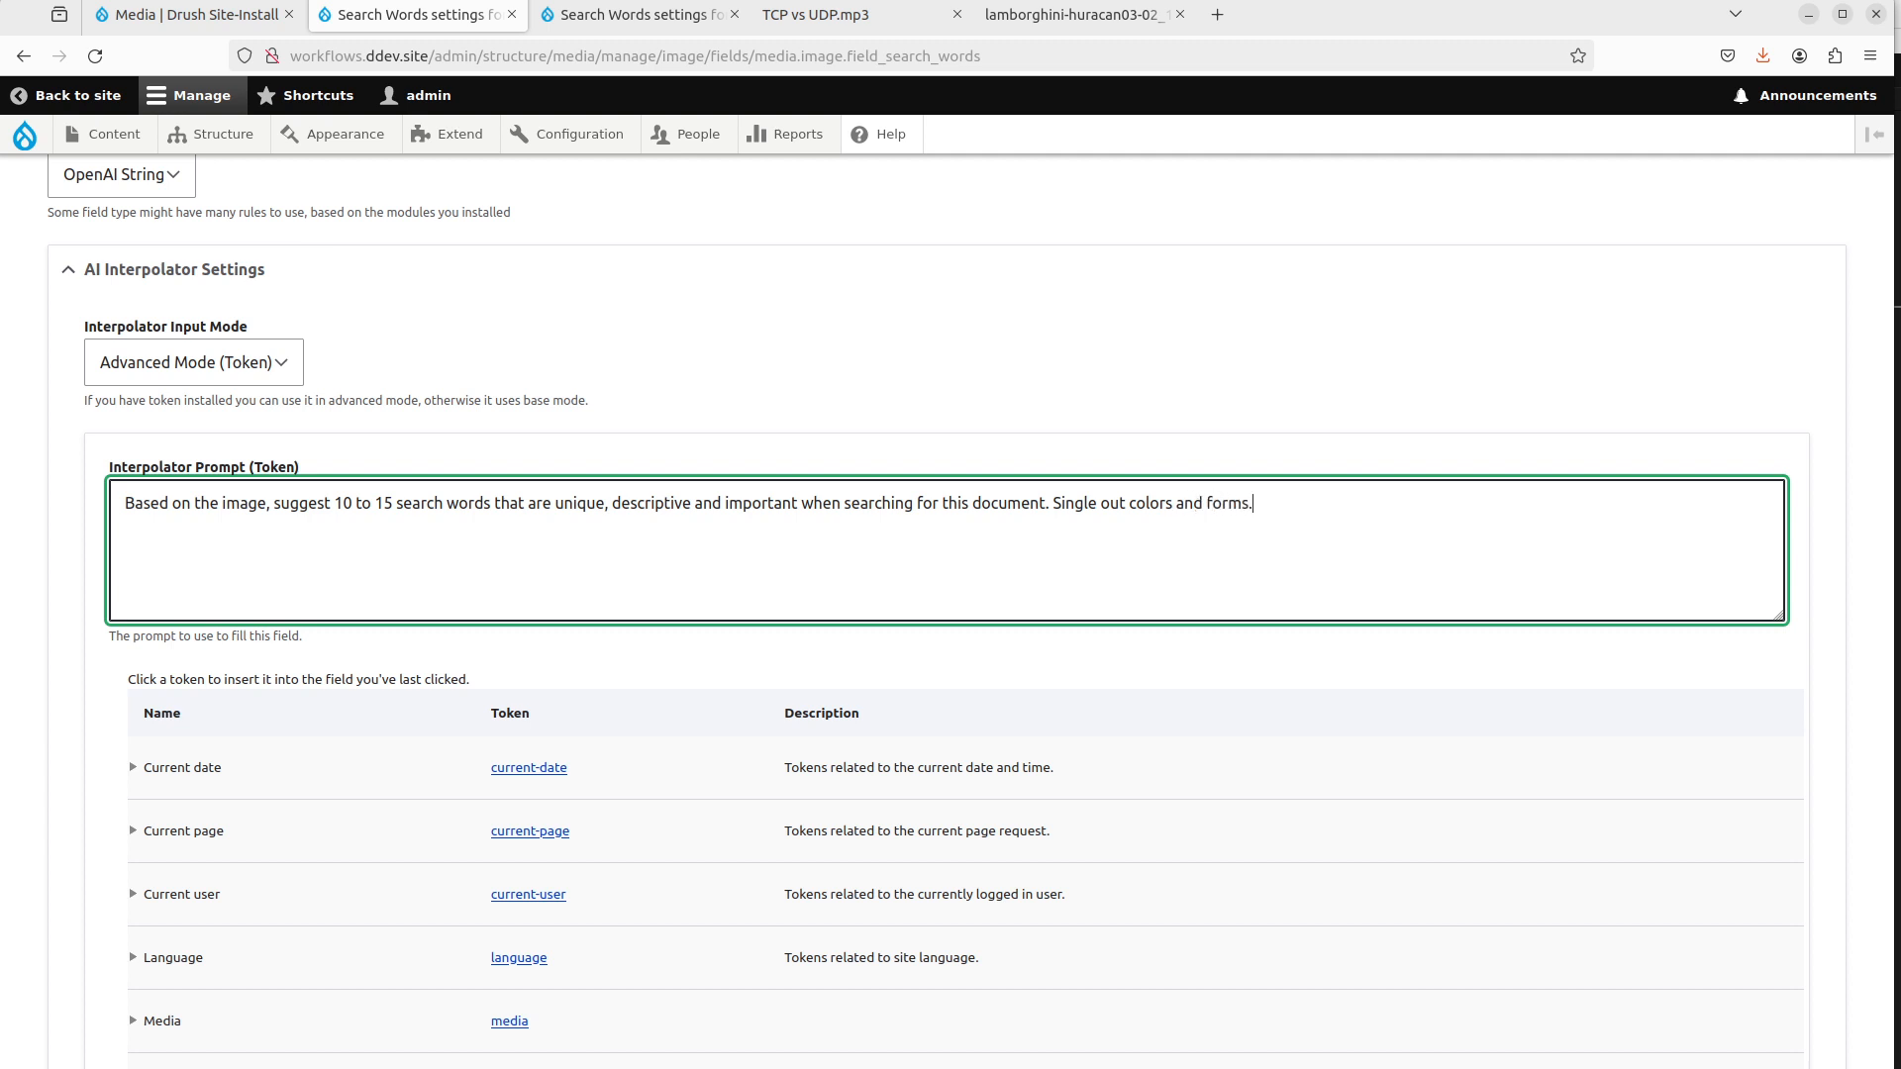
Reword the prompt's last sentence to "Colors and forms are important.".
{"action": "scroll", "coordinate": [359, 567], "scroll_direction": "down", "scroll_amount": 5}
{"action": "scroll", "coordinate": [359, 568], "scroll_direction": "up", "scroll_amount": 3}
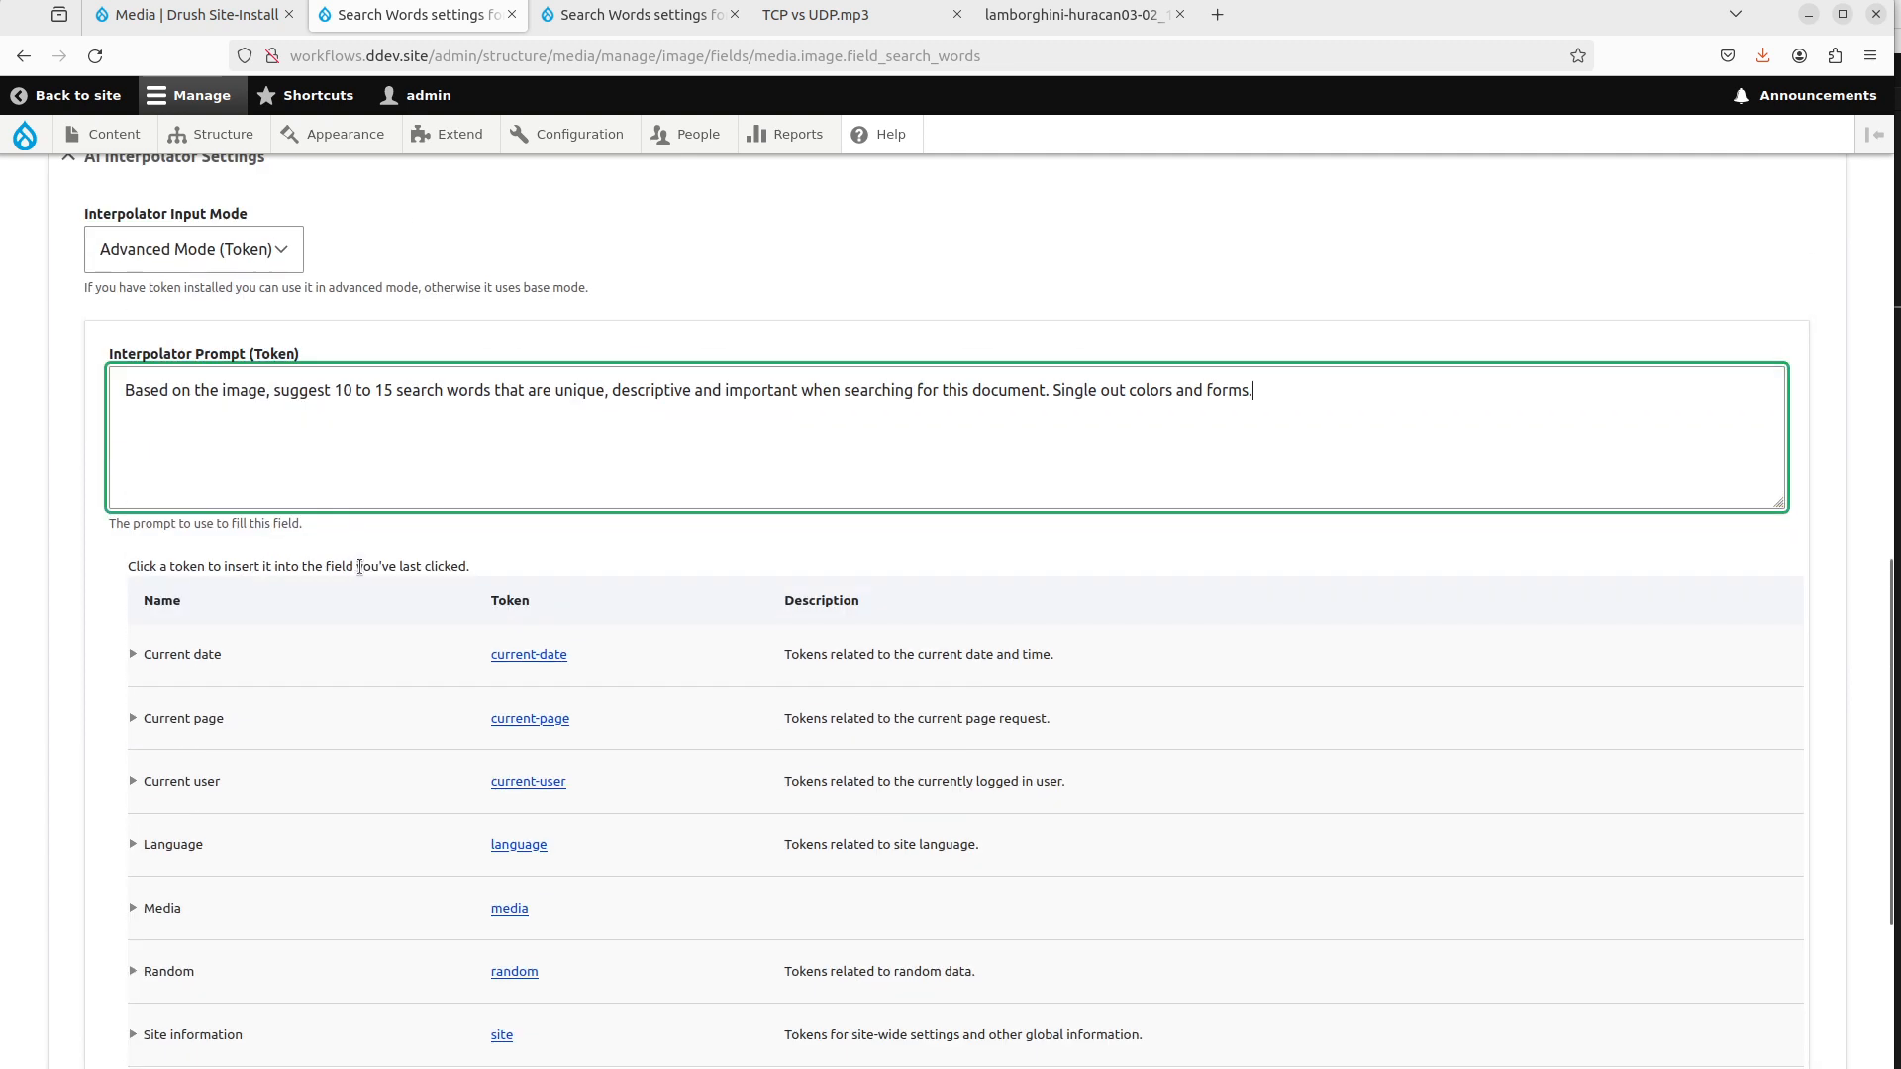
{"action": "key", "text": "Left"}
{"action": "key", "text": "Left"}
{"action": "key", "text": "Left"}
{"action": "key", "text": "Left"}
{"action": "key", "text": "Left"}
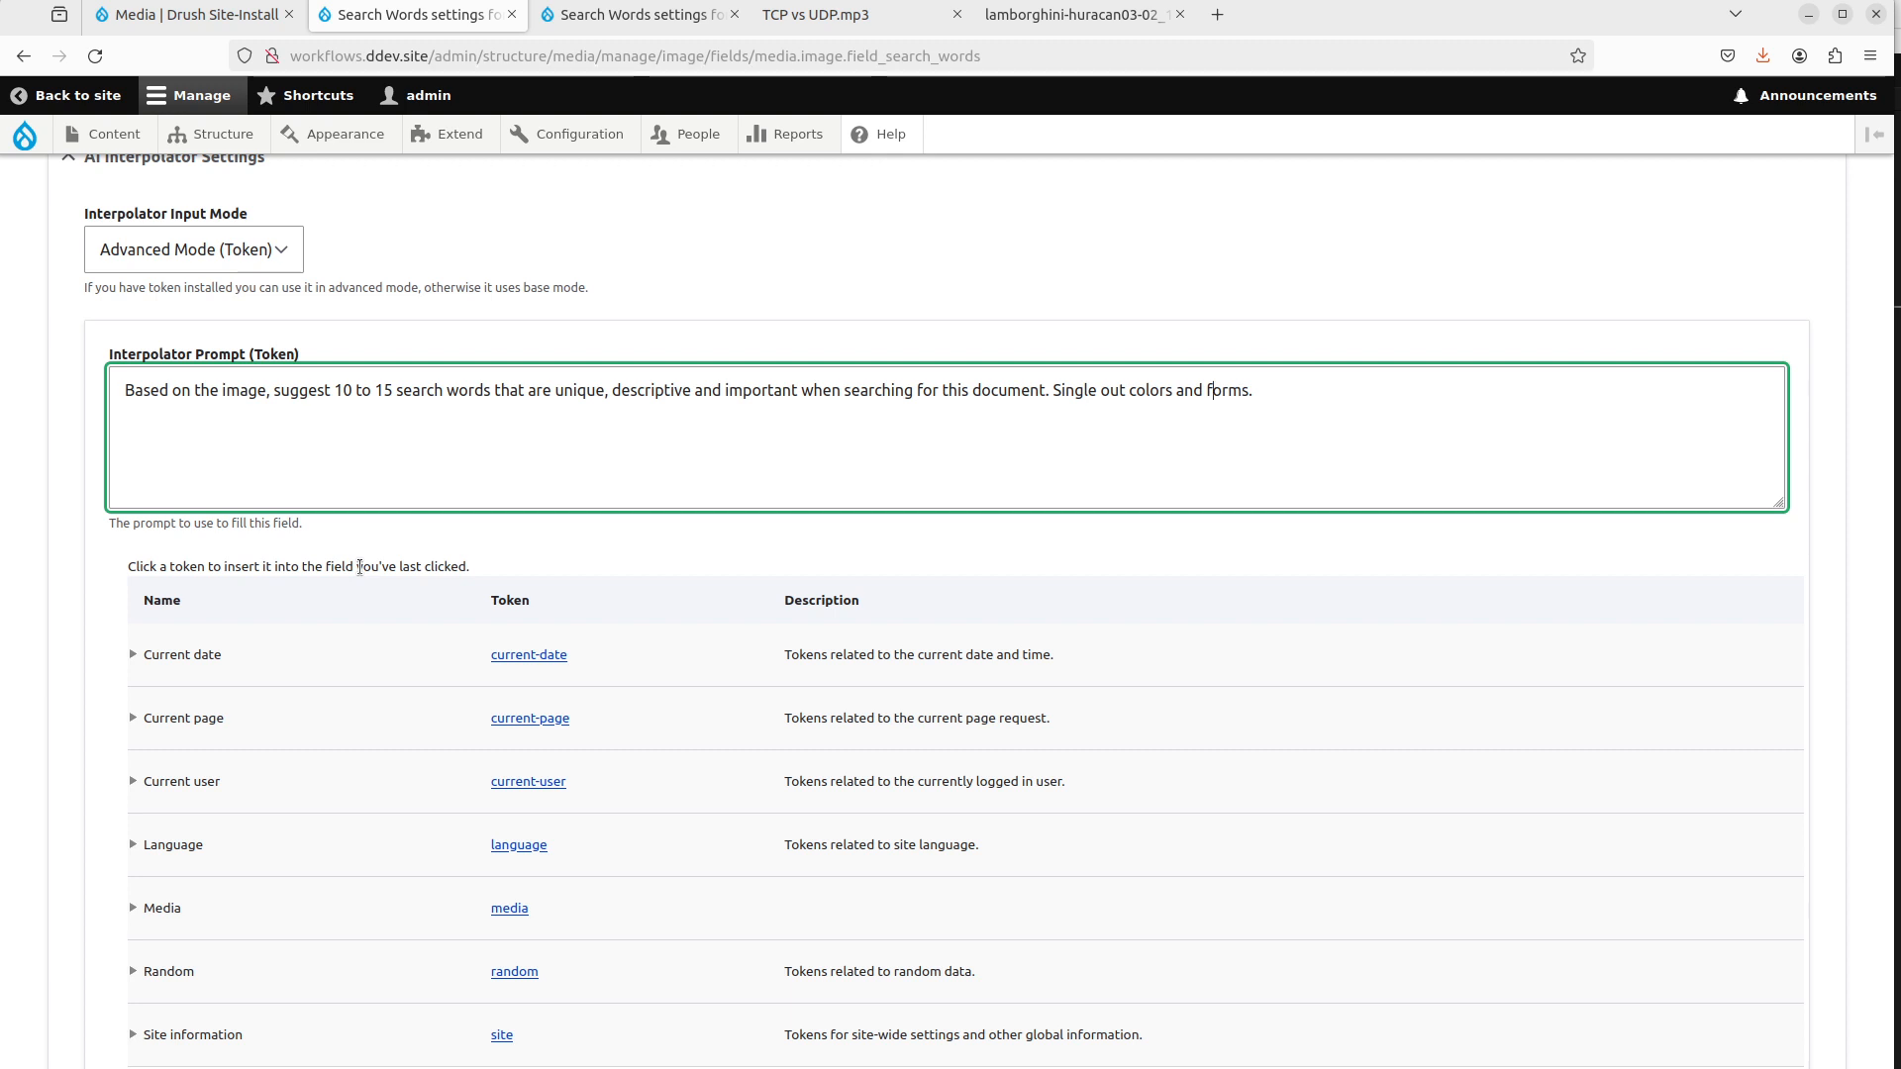
{"action": "key", "text": "BackSpace"}
{"action": "key", "text": "BackSpace"}
{"action": "key", "text": "BackSpace"}
{"action": "key", "text": "BackSpace"}
{"action": "key", "text": "BackSpace"}
{"action": "key", "text": "BackSpace"}
{"action": "key", "text": "BackSpace"}
{"action": "key", "text": "BackSpace"}
{"action": "key", "text": "BackSpace"}
{"action": "key", "text": "BackSpace"}
{"action": "key", "text": "BackSpace"}
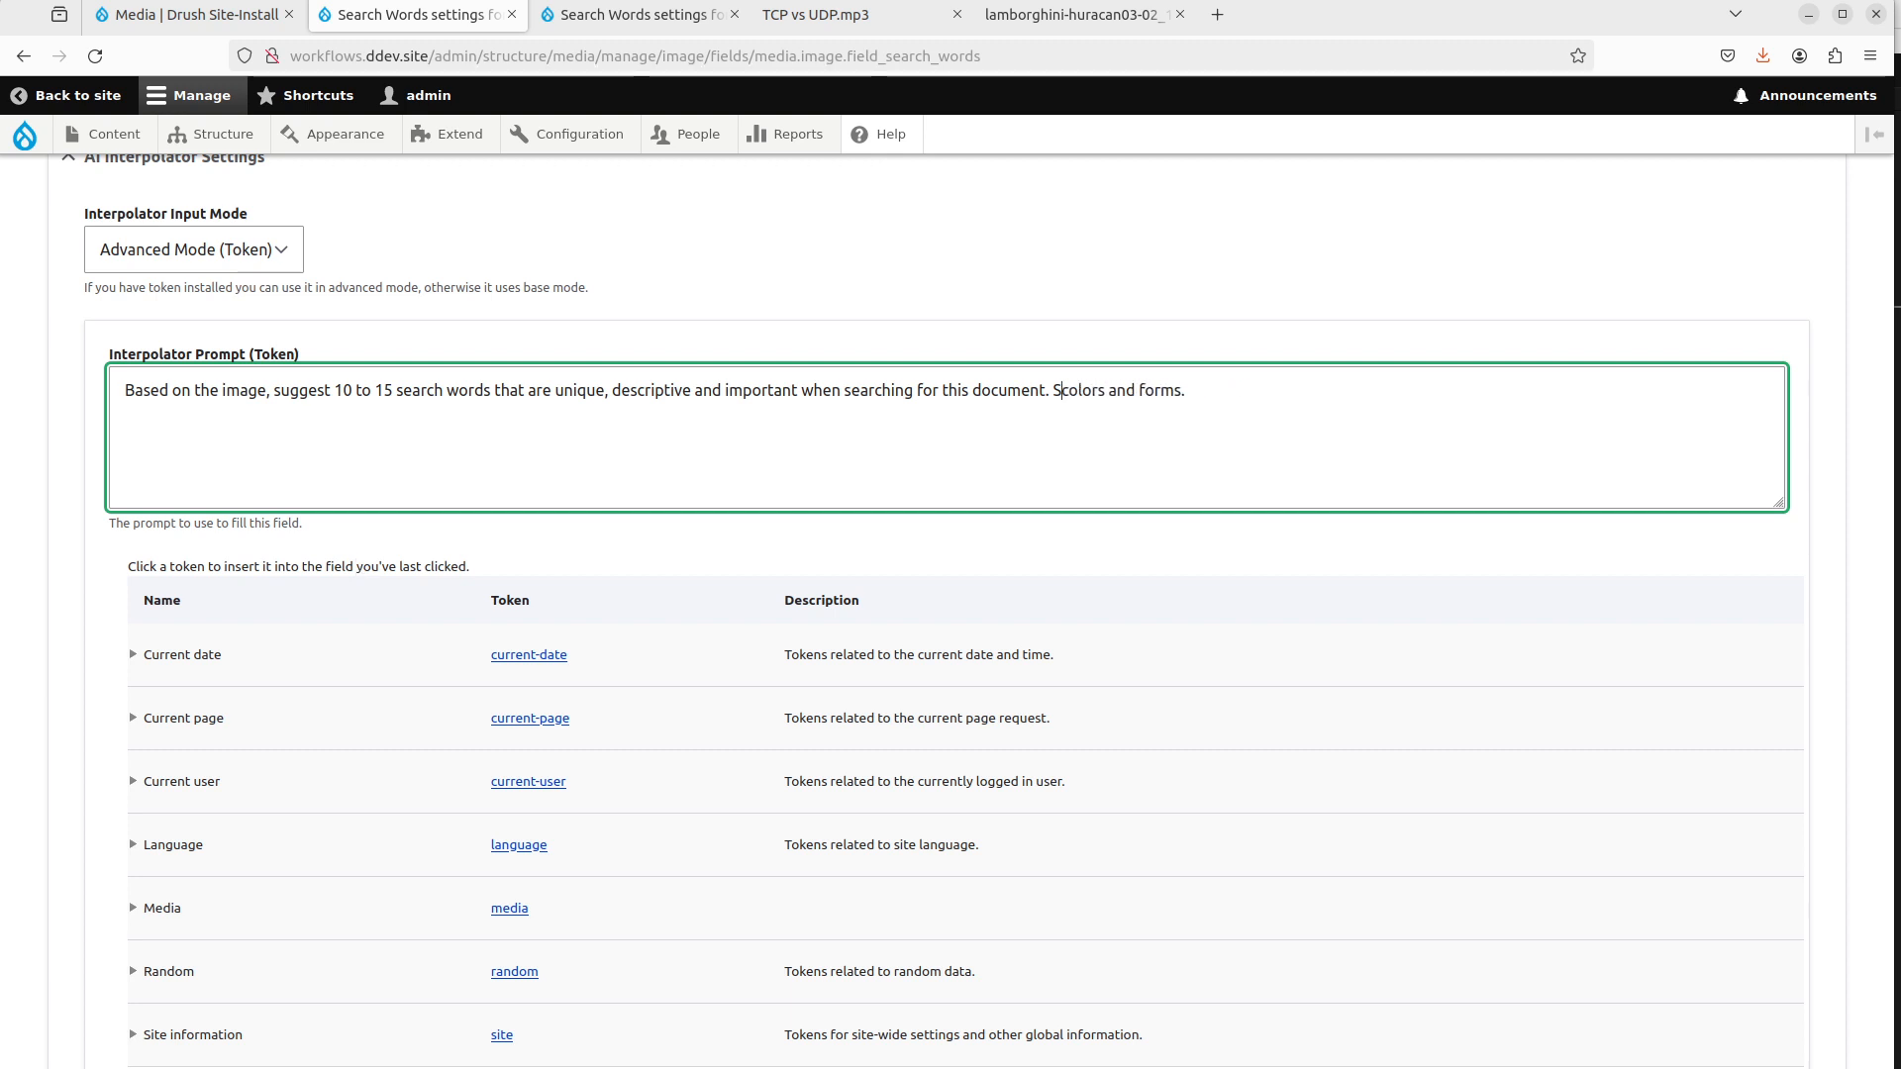
{"action": "key", "text": "Delete"}
{"action": "type", "text": "C"}
{"action": "type", "text": " are important"}
Set the interpolator worker in the Search Words field's advanced settings to Batch.
{"action": "scroll", "coordinate": [280, 848], "scroll_direction": "down", "scroll_amount": 5}
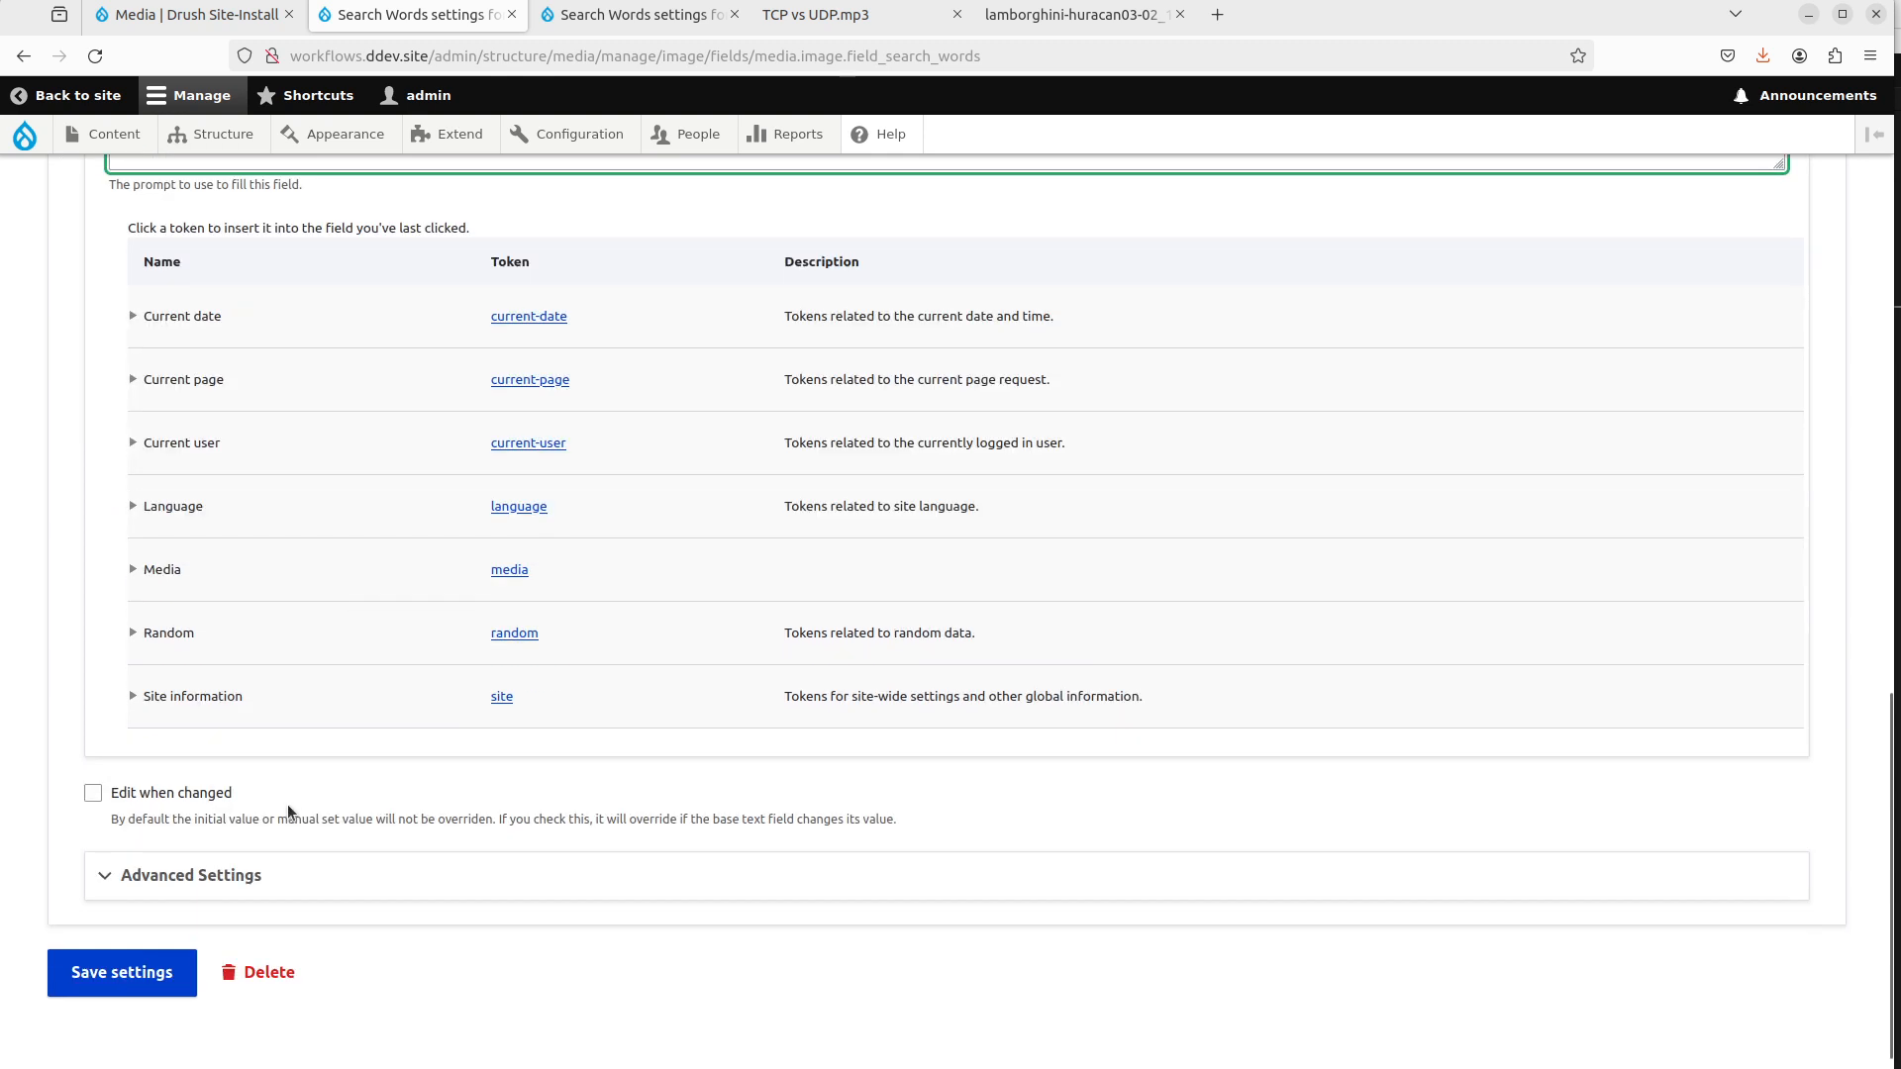
{"action": "left_click", "coordinate": [280, 847]}
{"action": "scroll", "coordinate": [281, 838], "scroll_direction": "down", "scroll_amount": 4}
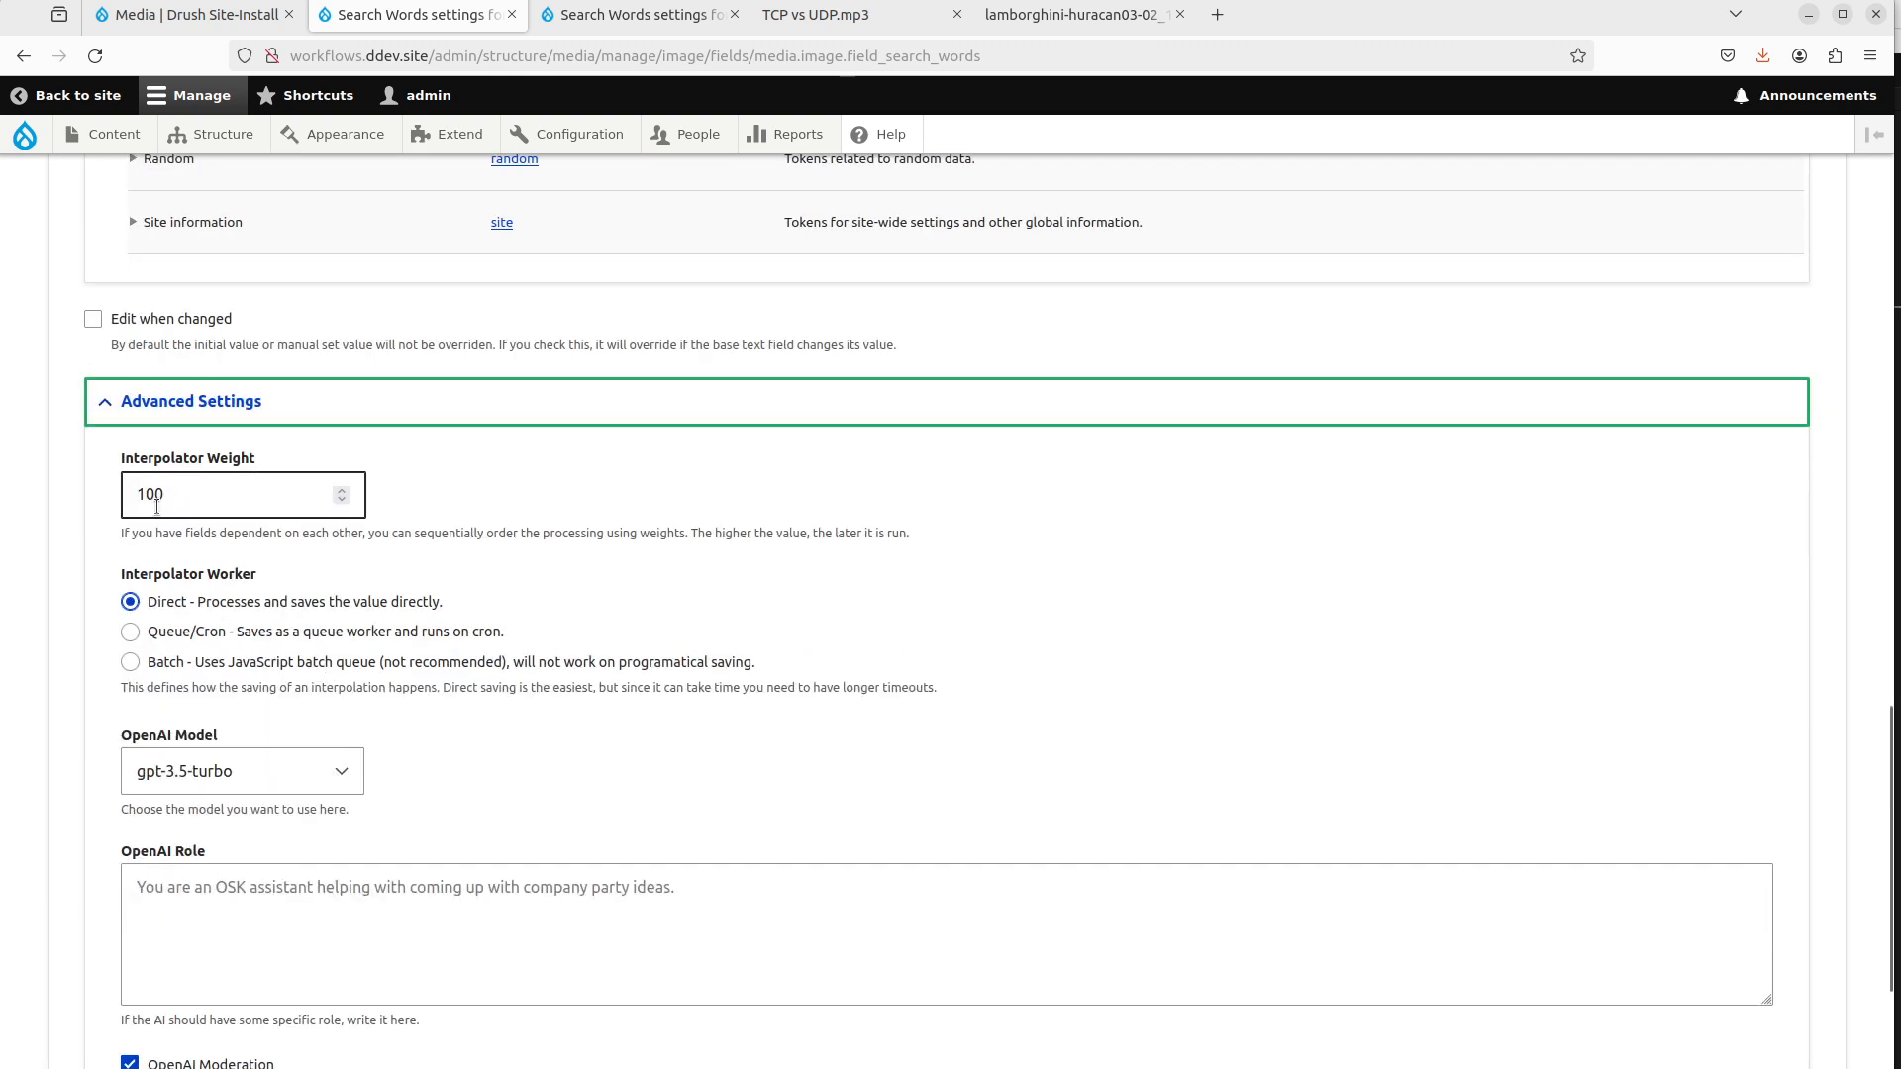
{"action": "left_click", "coordinate": [151, 494]}
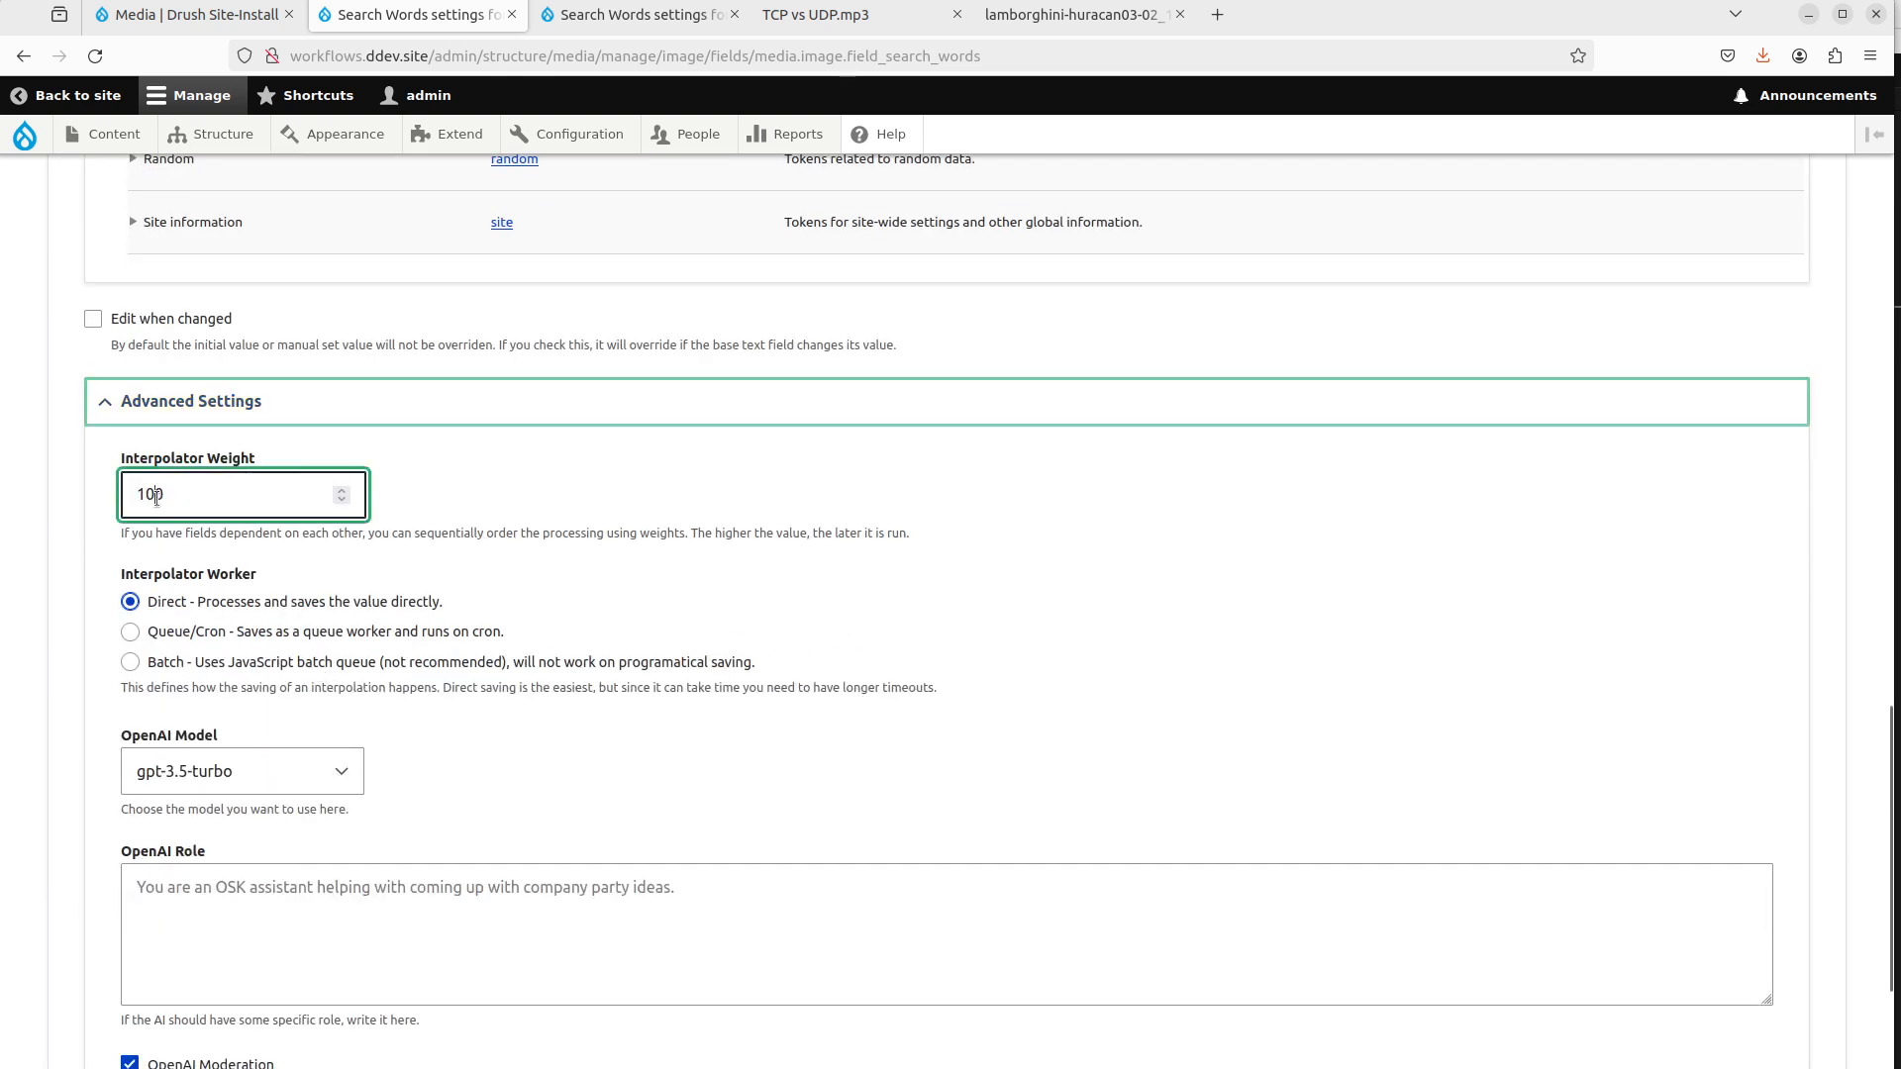
{"action": "left_click", "coordinate": [180, 674]}
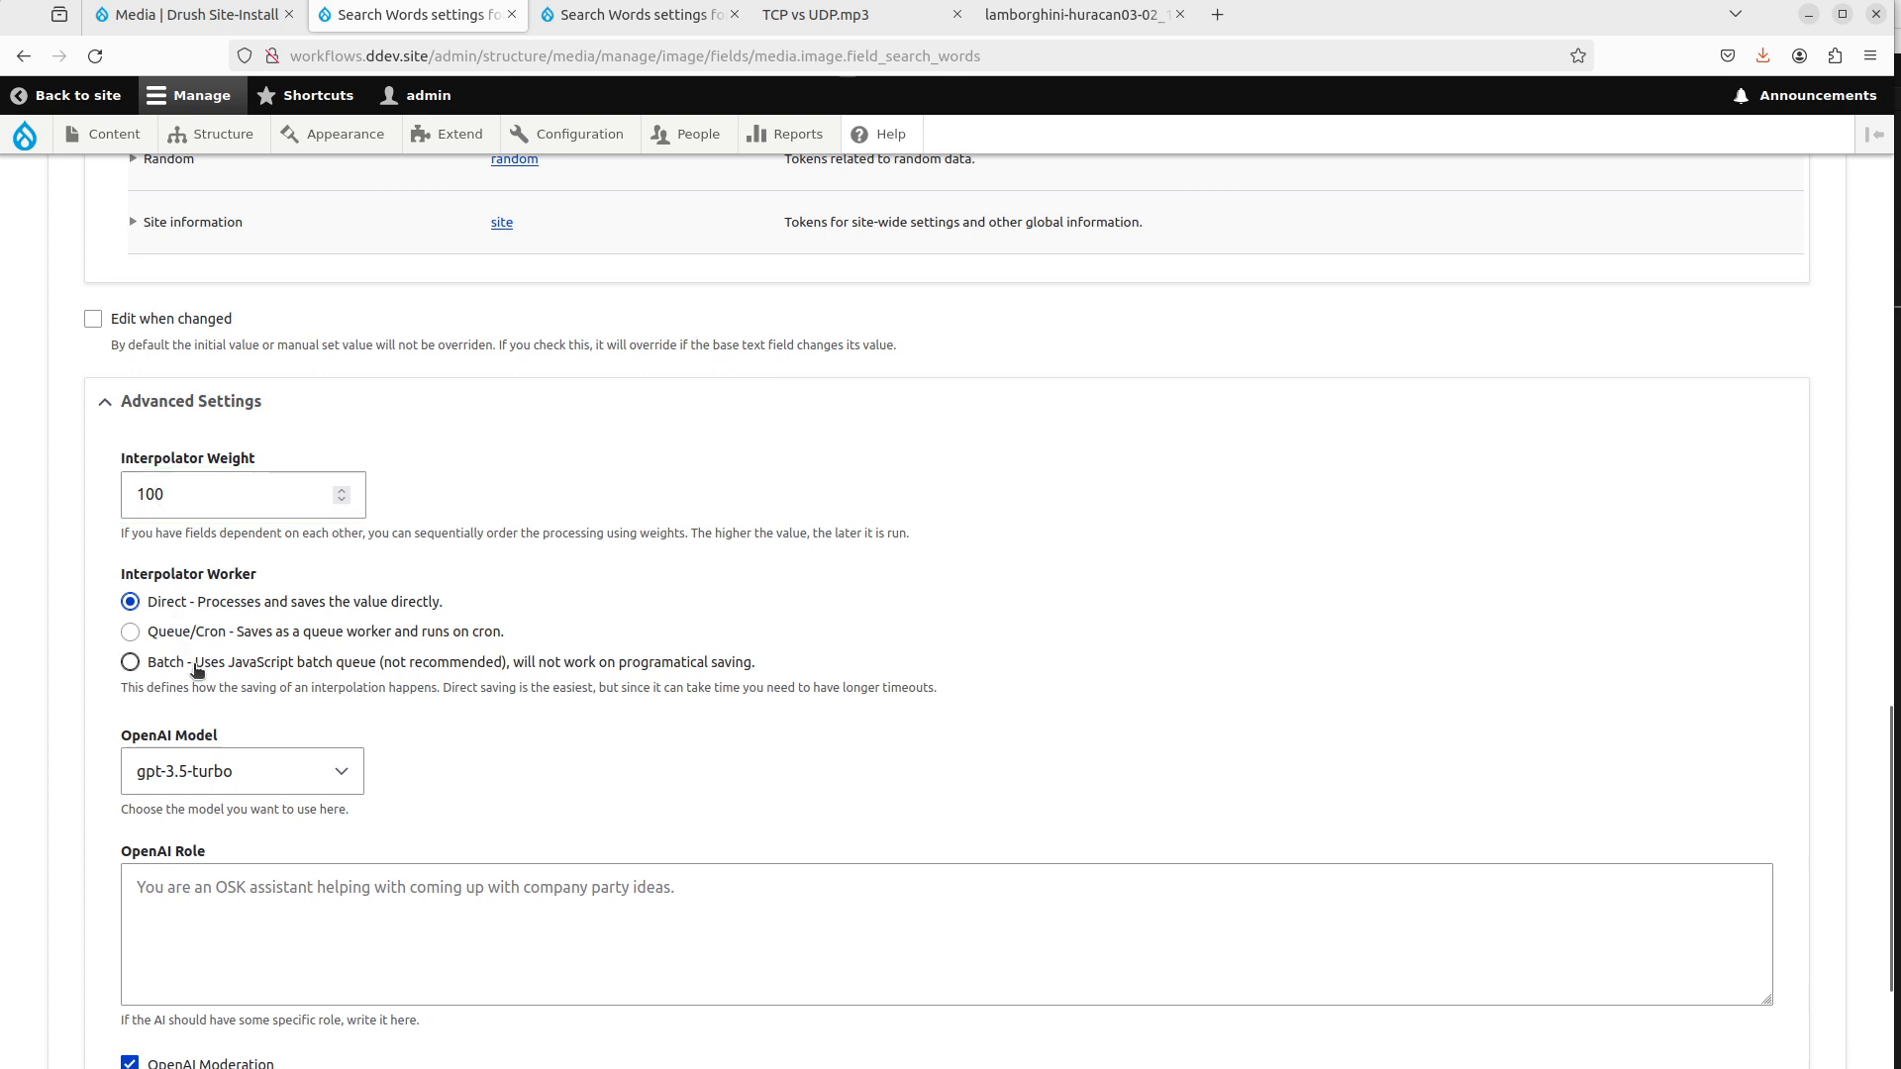
{"action": "left_click", "coordinate": [130, 662]}
Choose the gpt-4-vision-preview model with Image as the OpenAI Vision image and save the Search Words field settings.
{"action": "left_click", "coordinate": [287, 771]}
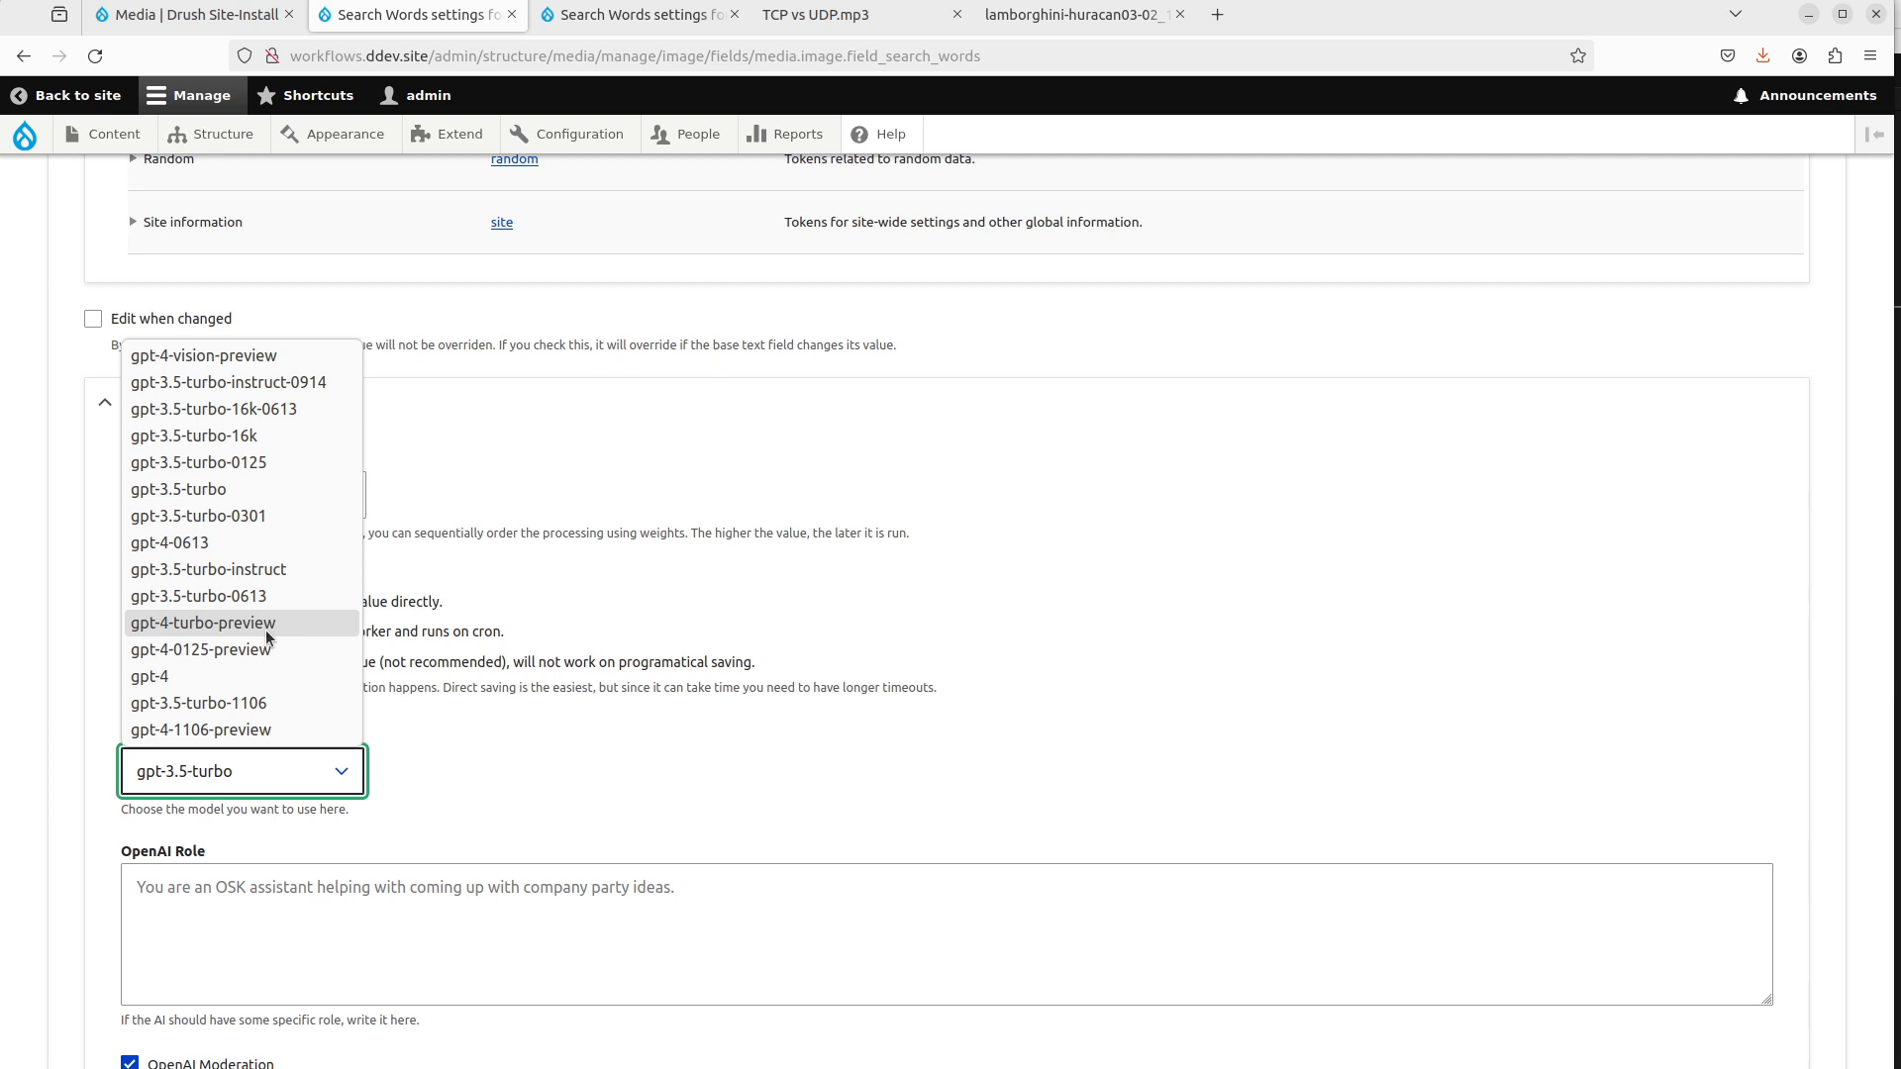
{"action": "left_click", "coordinate": [294, 355]}
{"action": "scroll", "coordinate": [727, 630], "scroll_direction": "down", "scroll_amount": 3}
{"action": "left_click", "coordinate": [222, 544]}
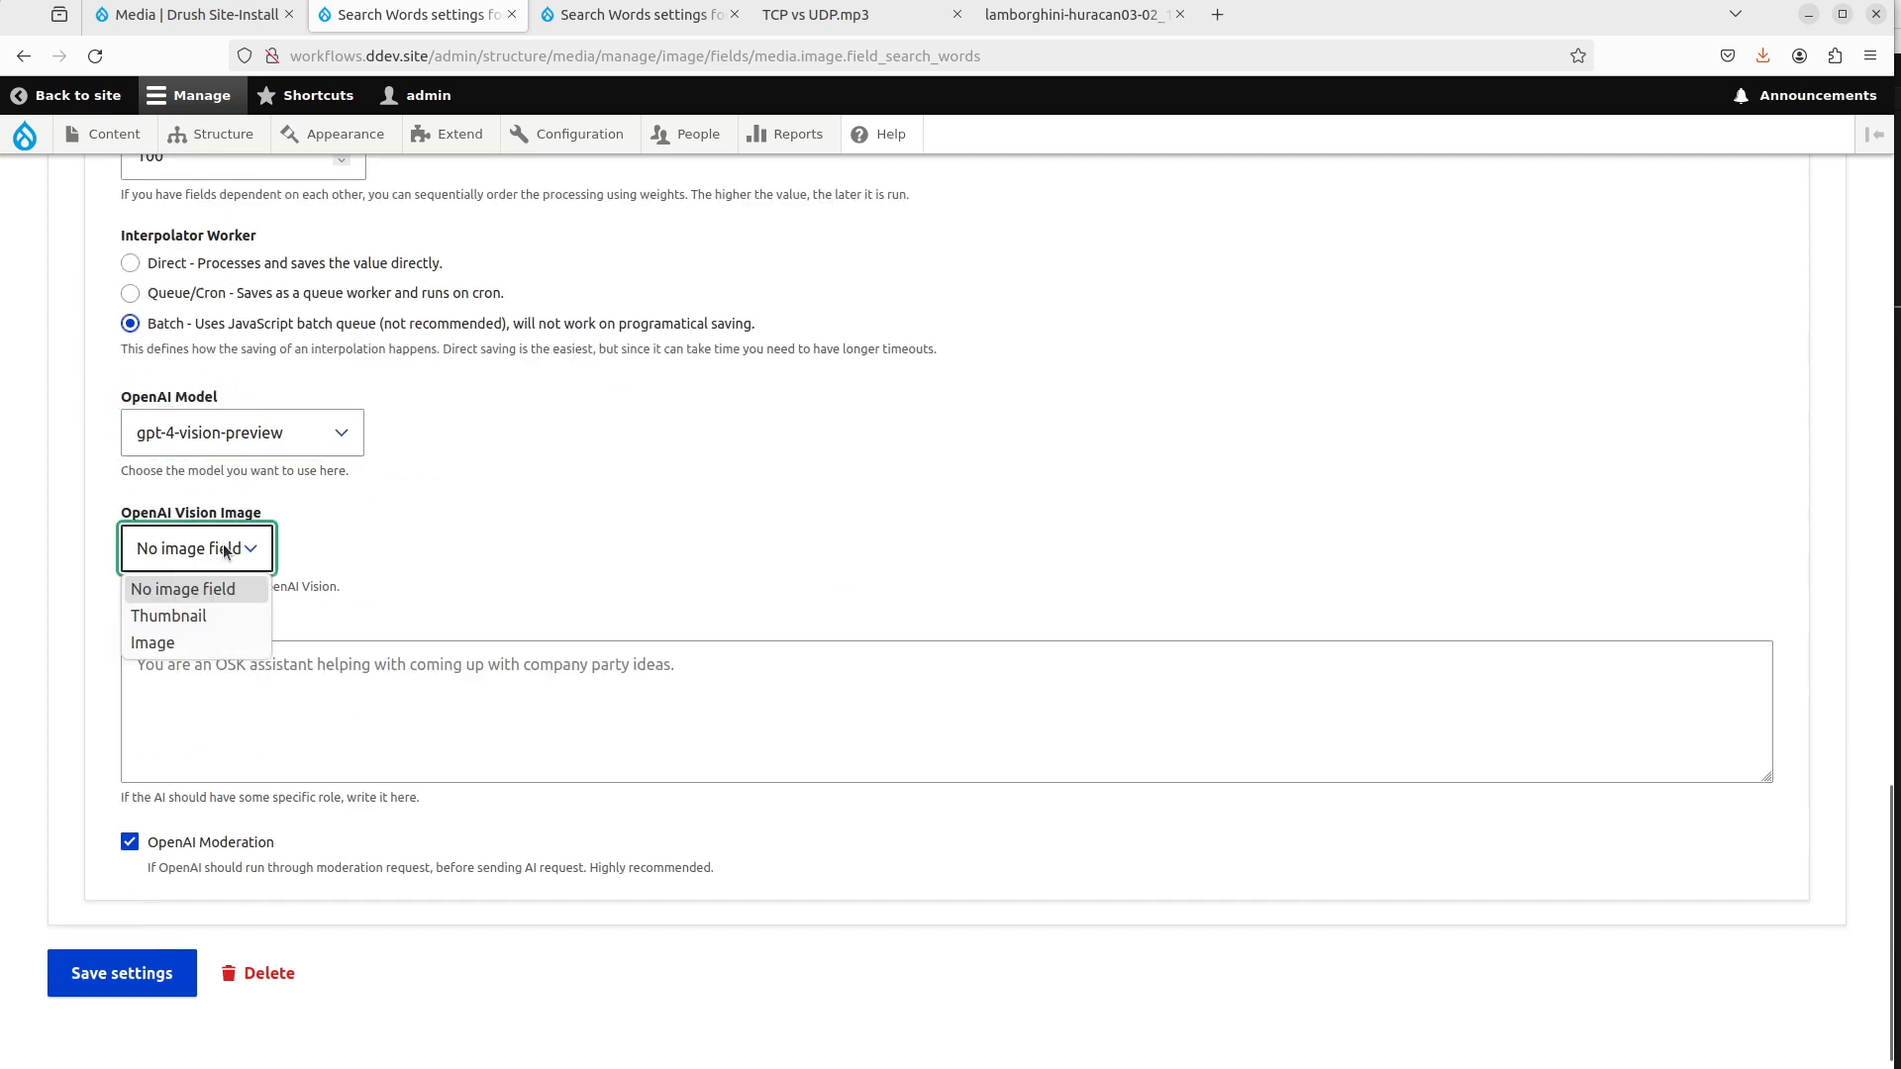
{"action": "left_click", "coordinate": [216, 641]}
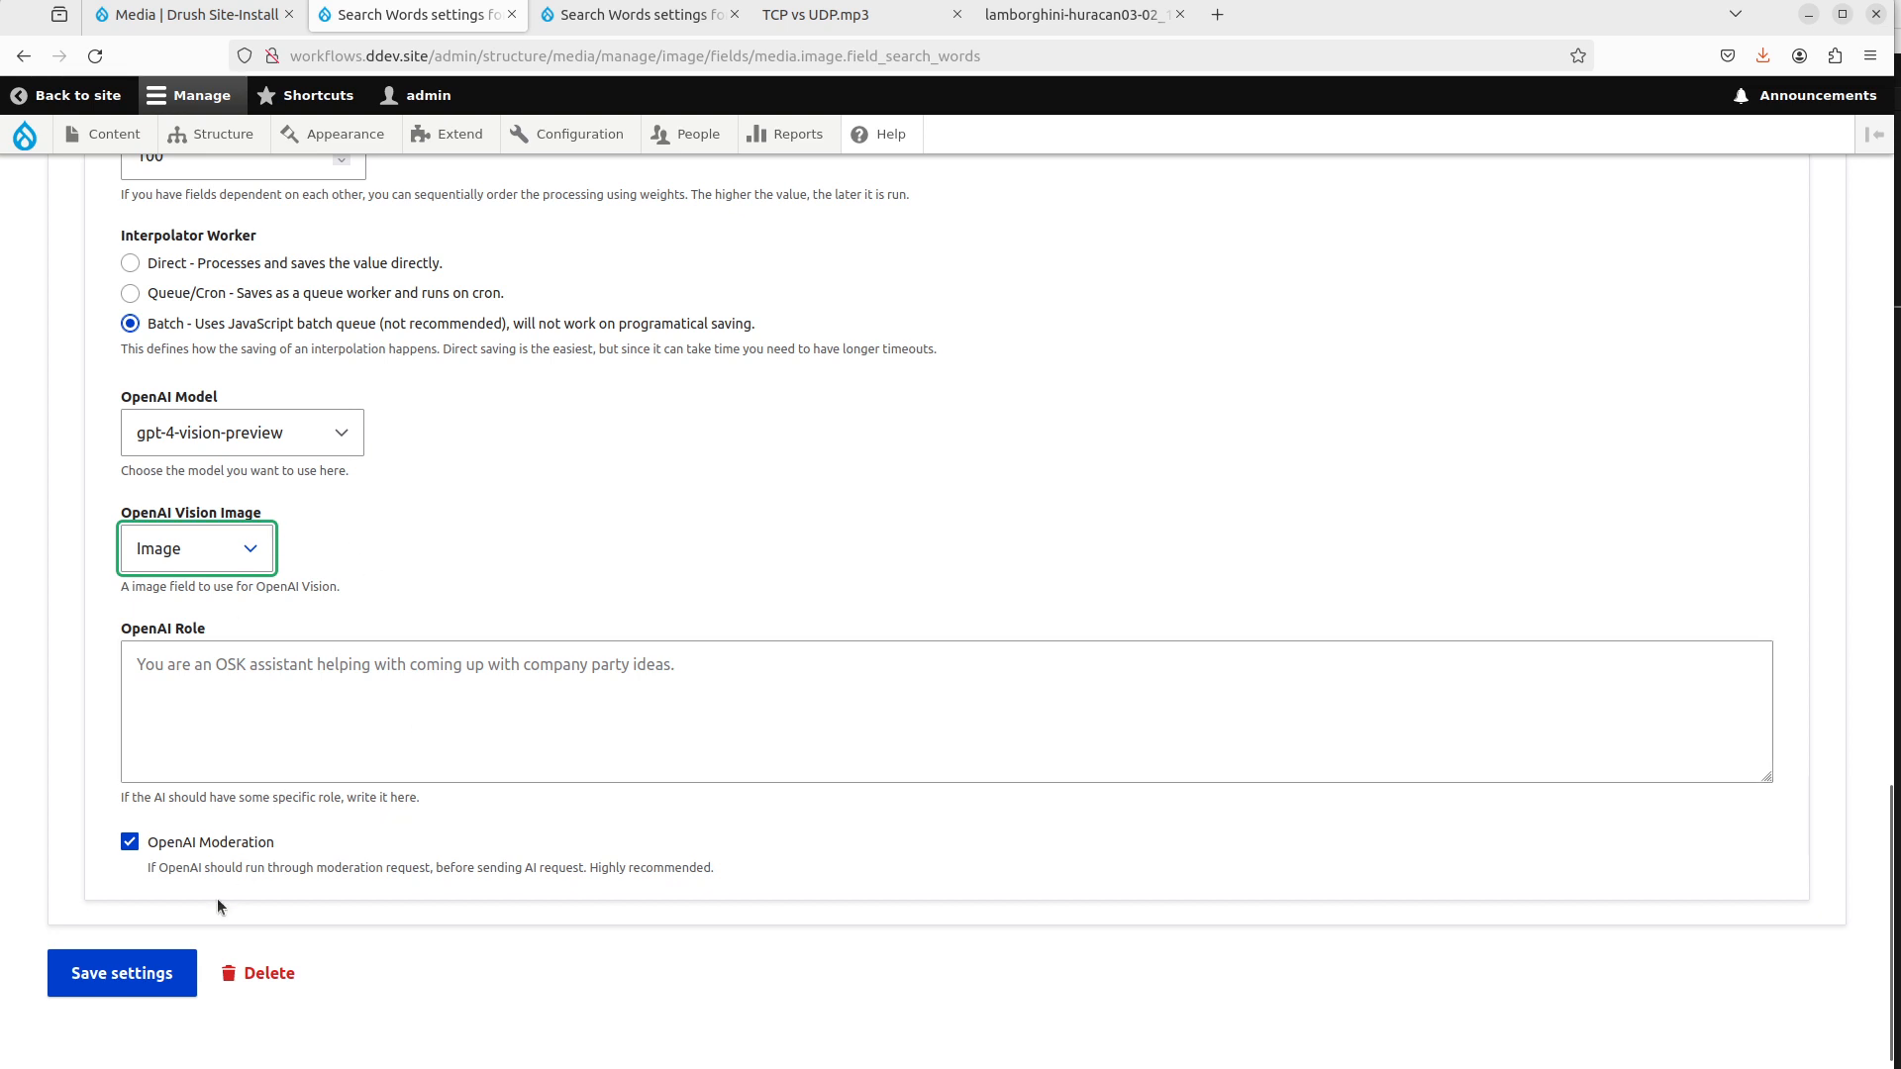
{"action": "left_click", "coordinate": [144, 973]}
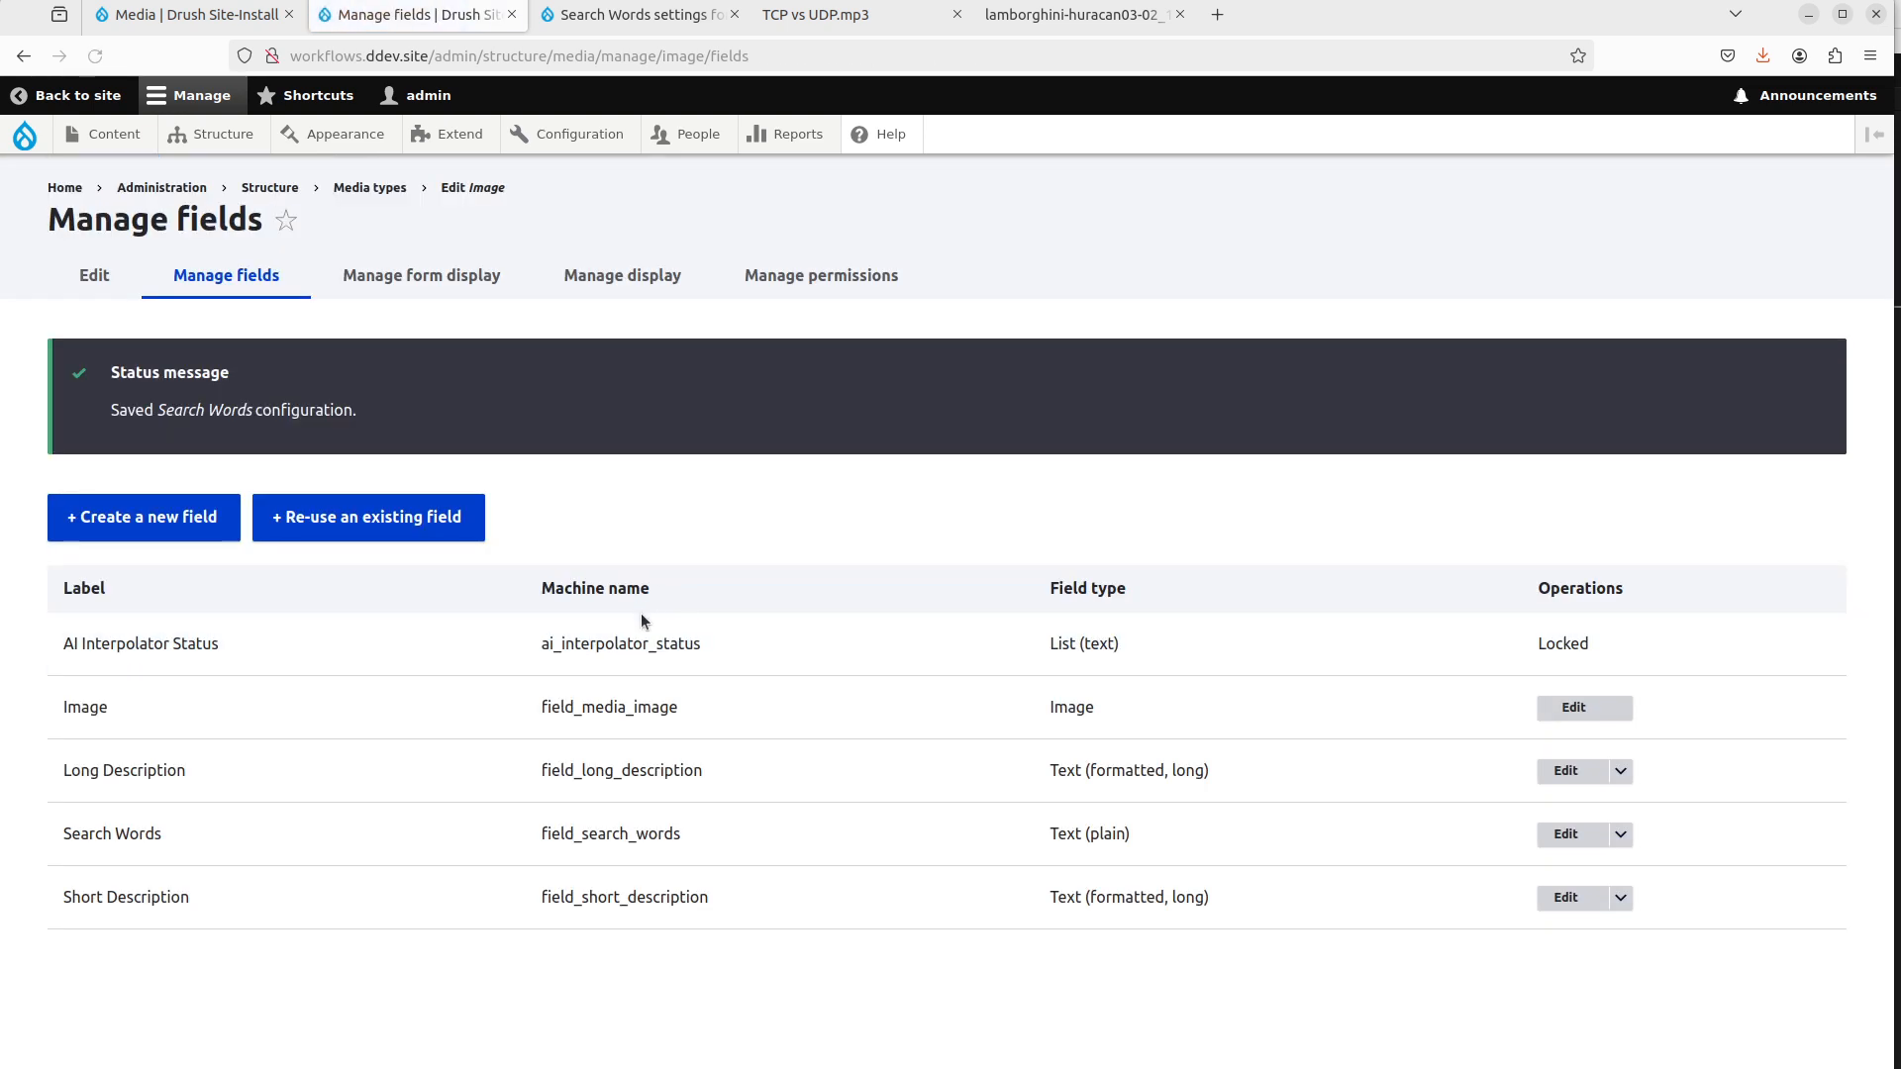
Check which existing fields the Image type can re-use, and return to the Media list, closing both field configuration tabs.
{"action": "left_click", "coordinate": [466, 522]}
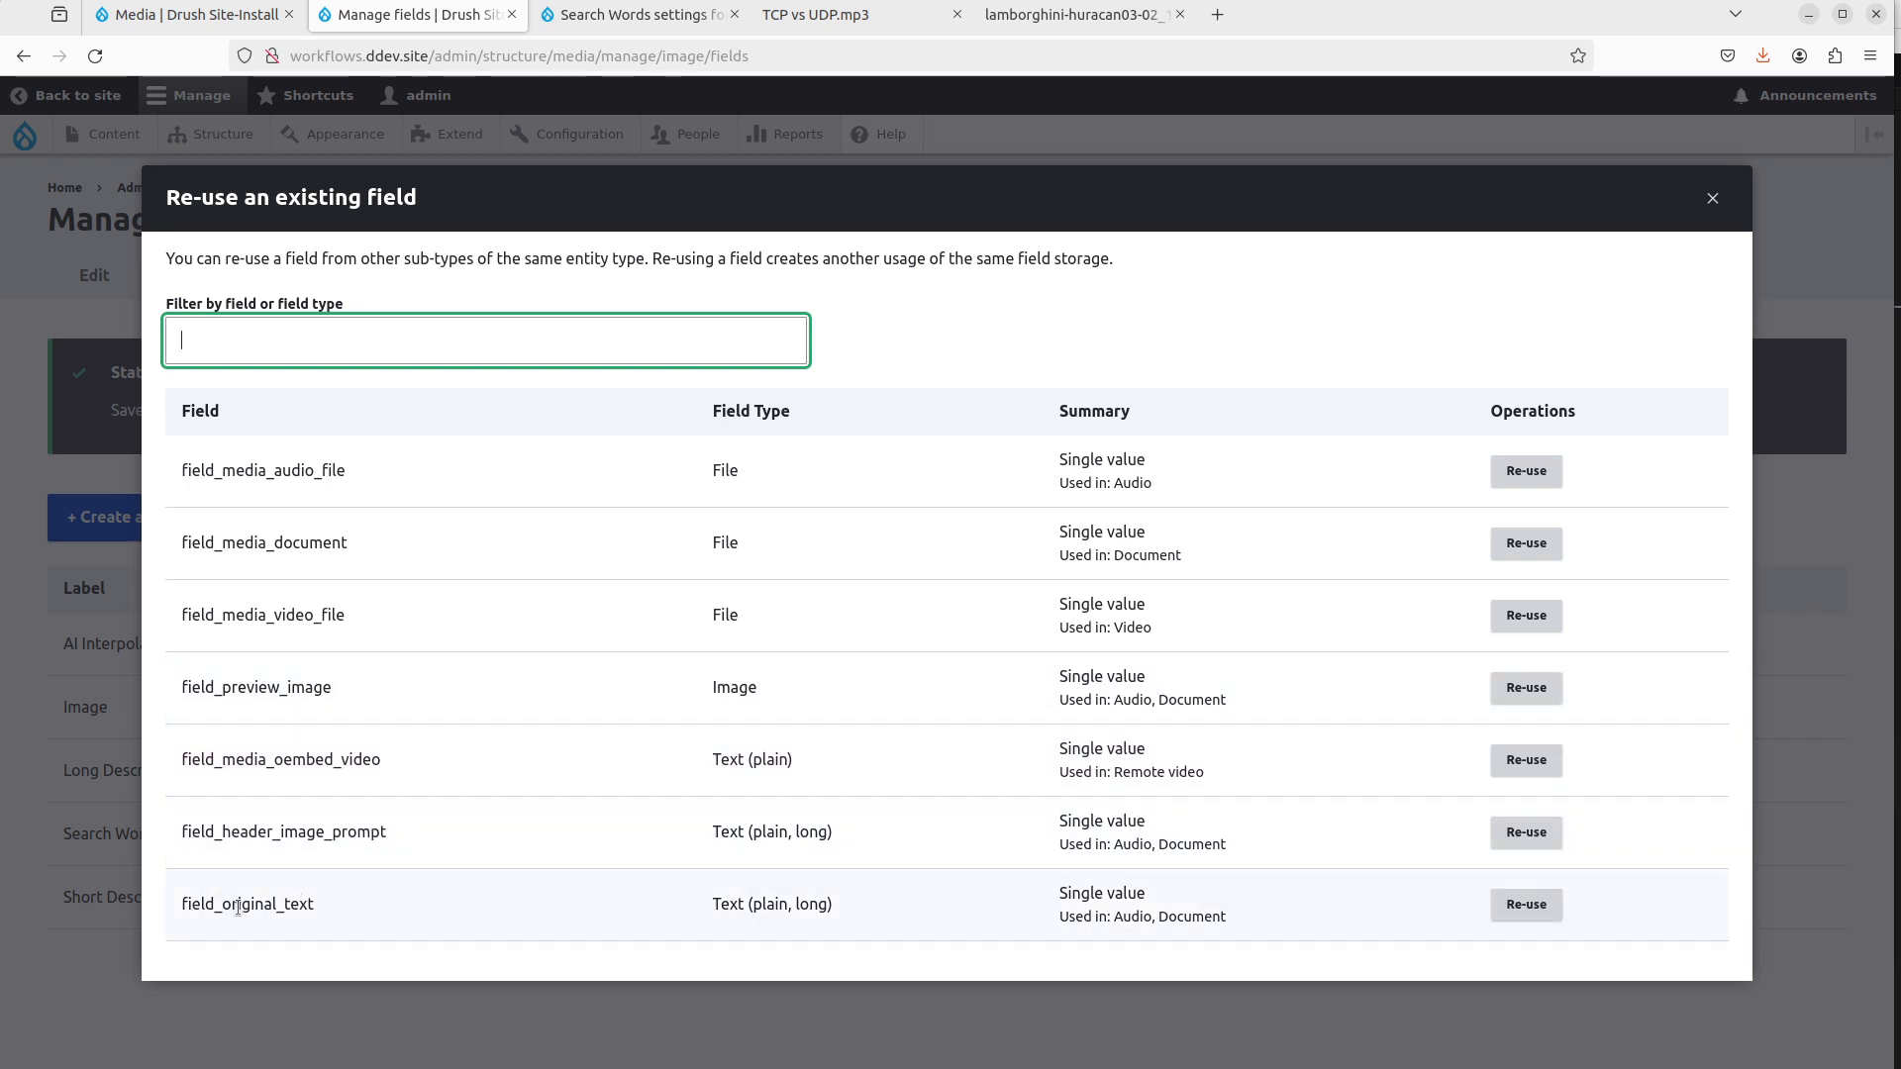
{"action": "left_click", "coordinate": [1713, 198]}
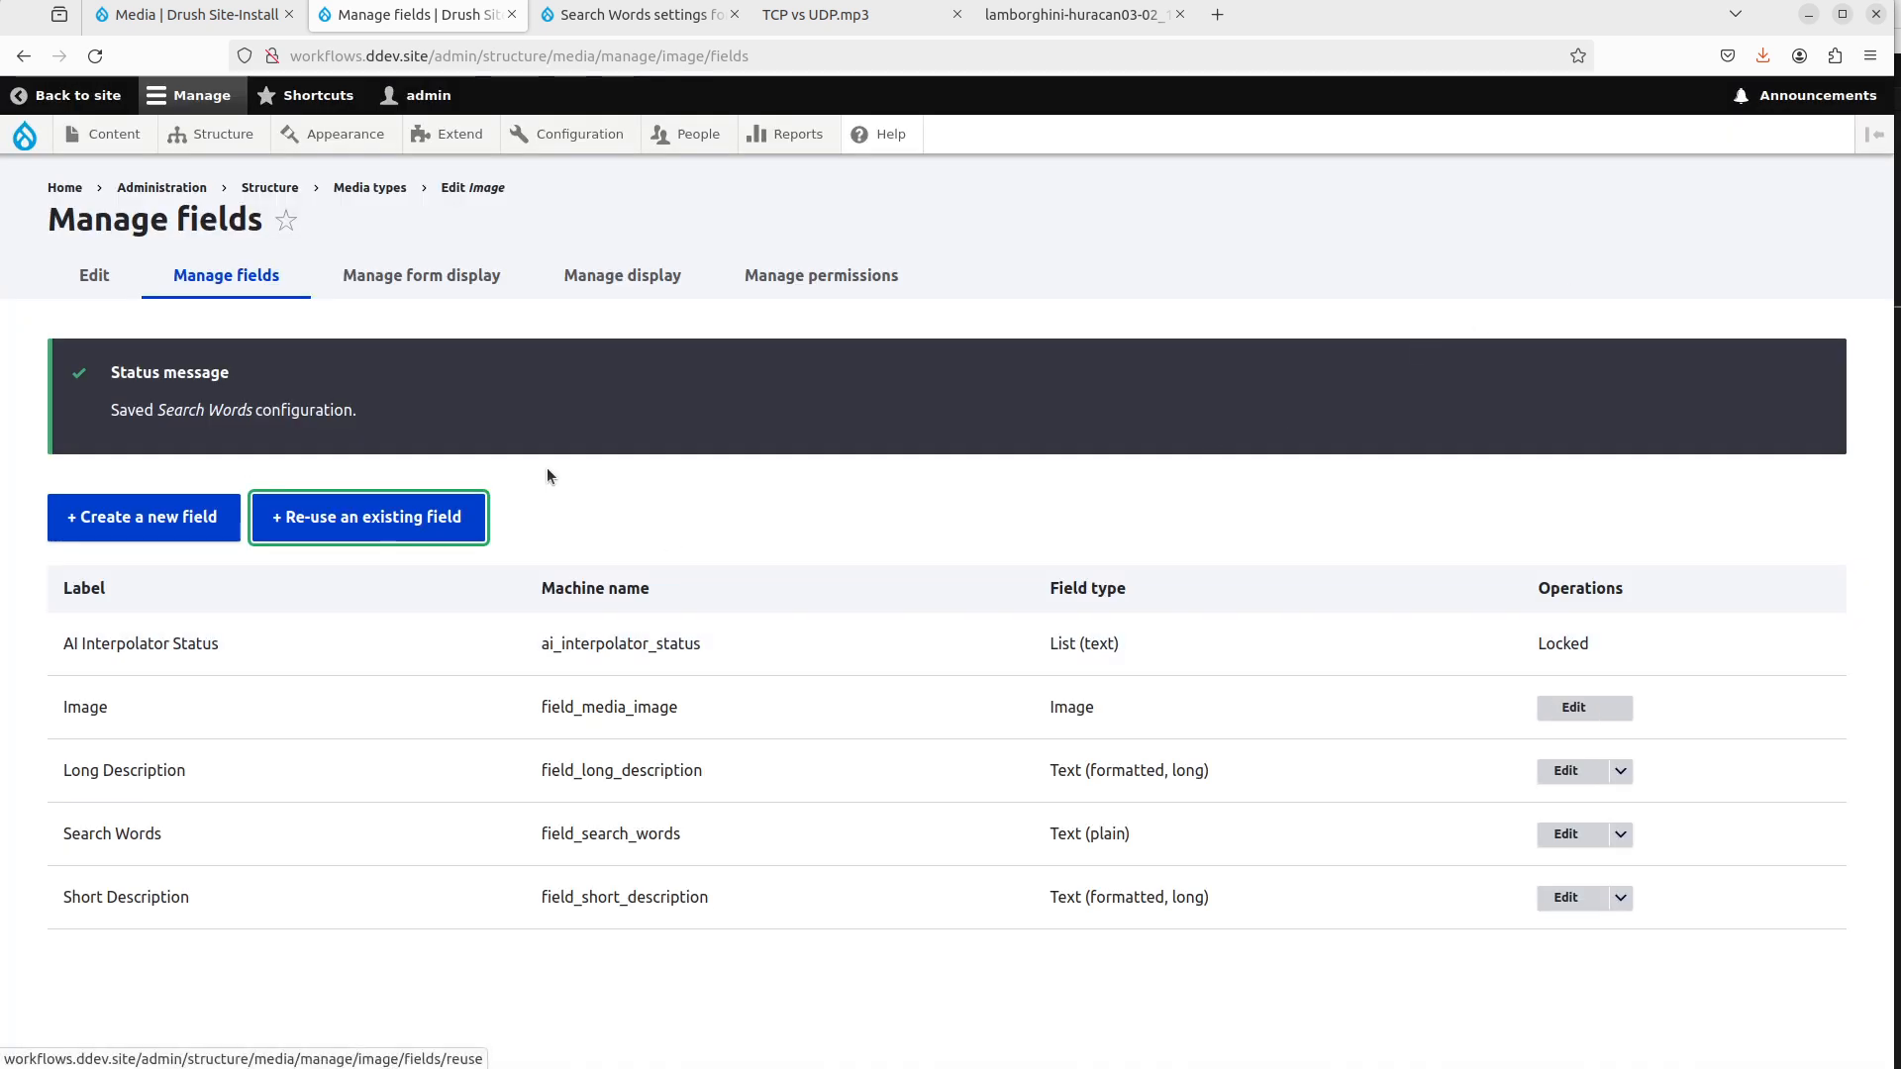
{"action": "key", "text": "ctrl+w"}
{"action": "key", "text": "ctrl+w"}
{"action": "key", "text": "ctrl+Page_Up"}
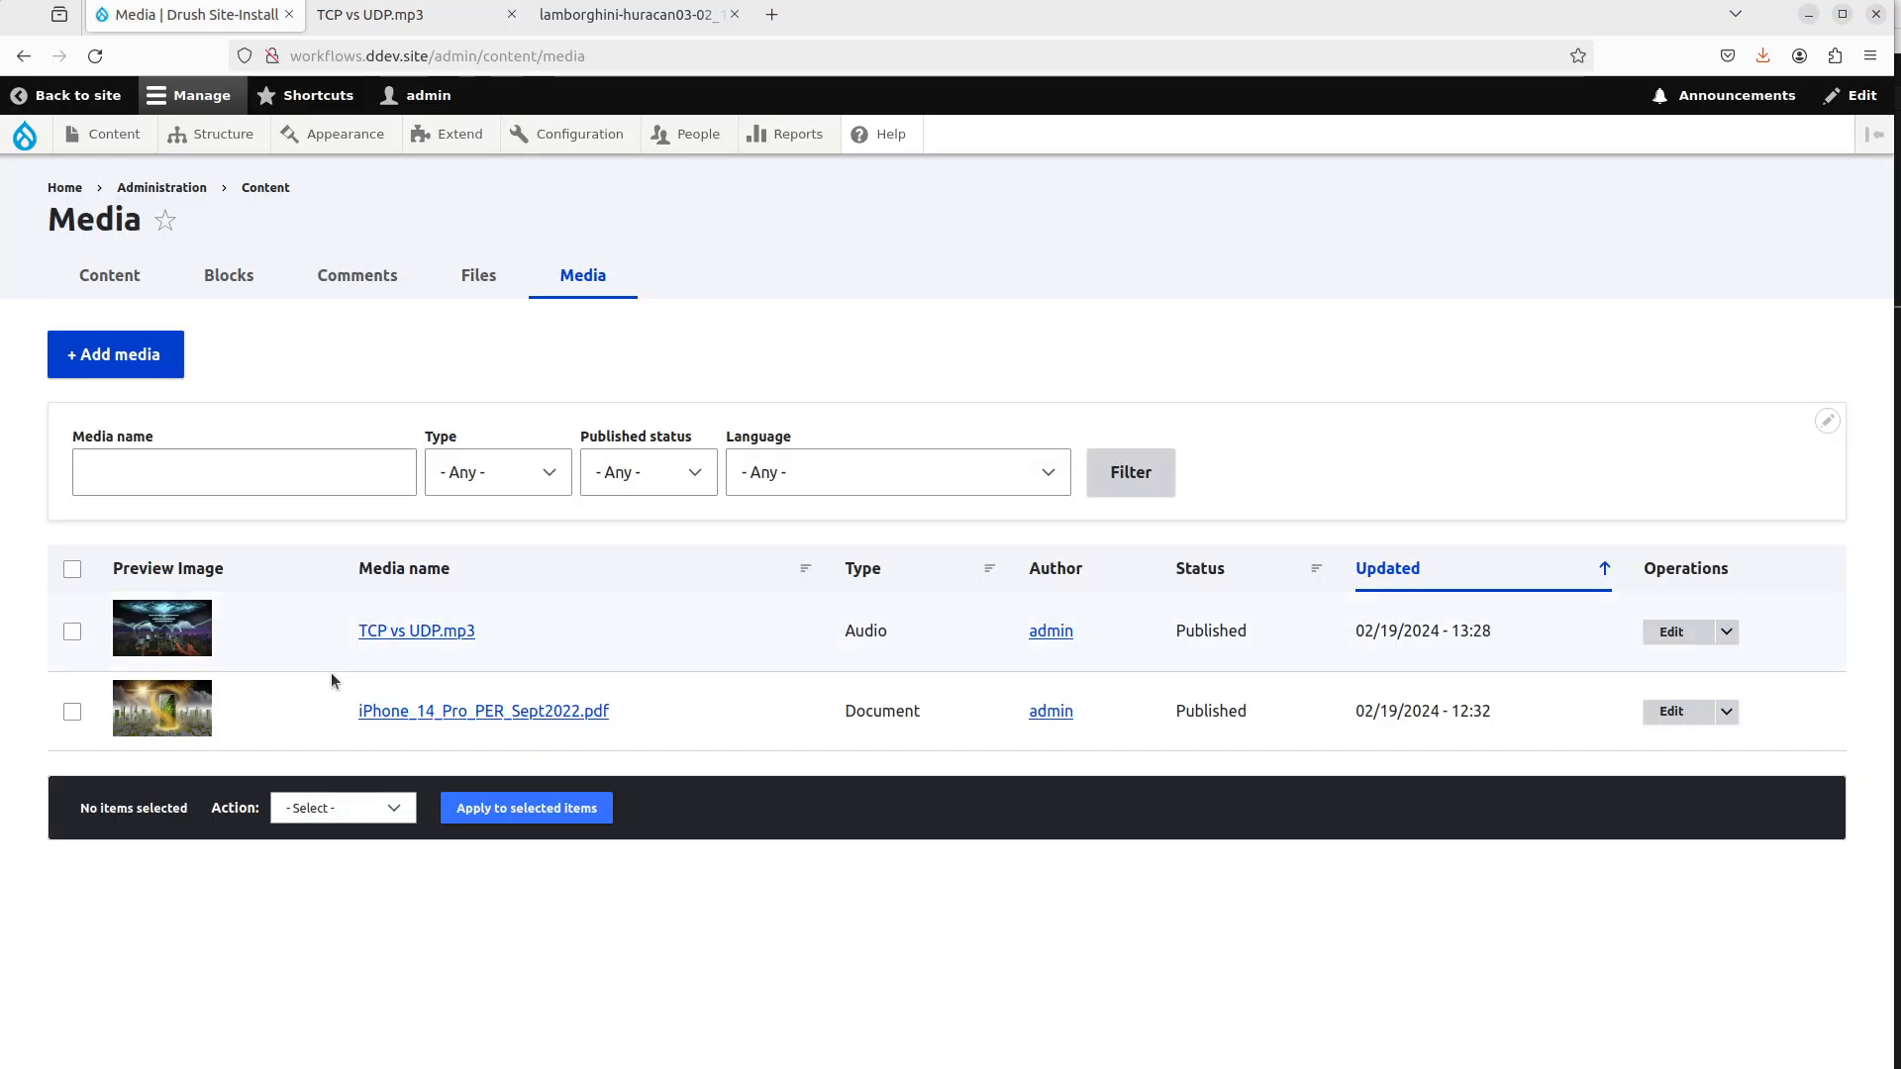
Open the TCP vs UDP.mp3 audio item for editing and review its original text, long and short descriptions and search words.
{"action": "left_click", "coordinate": [1670, 632]}
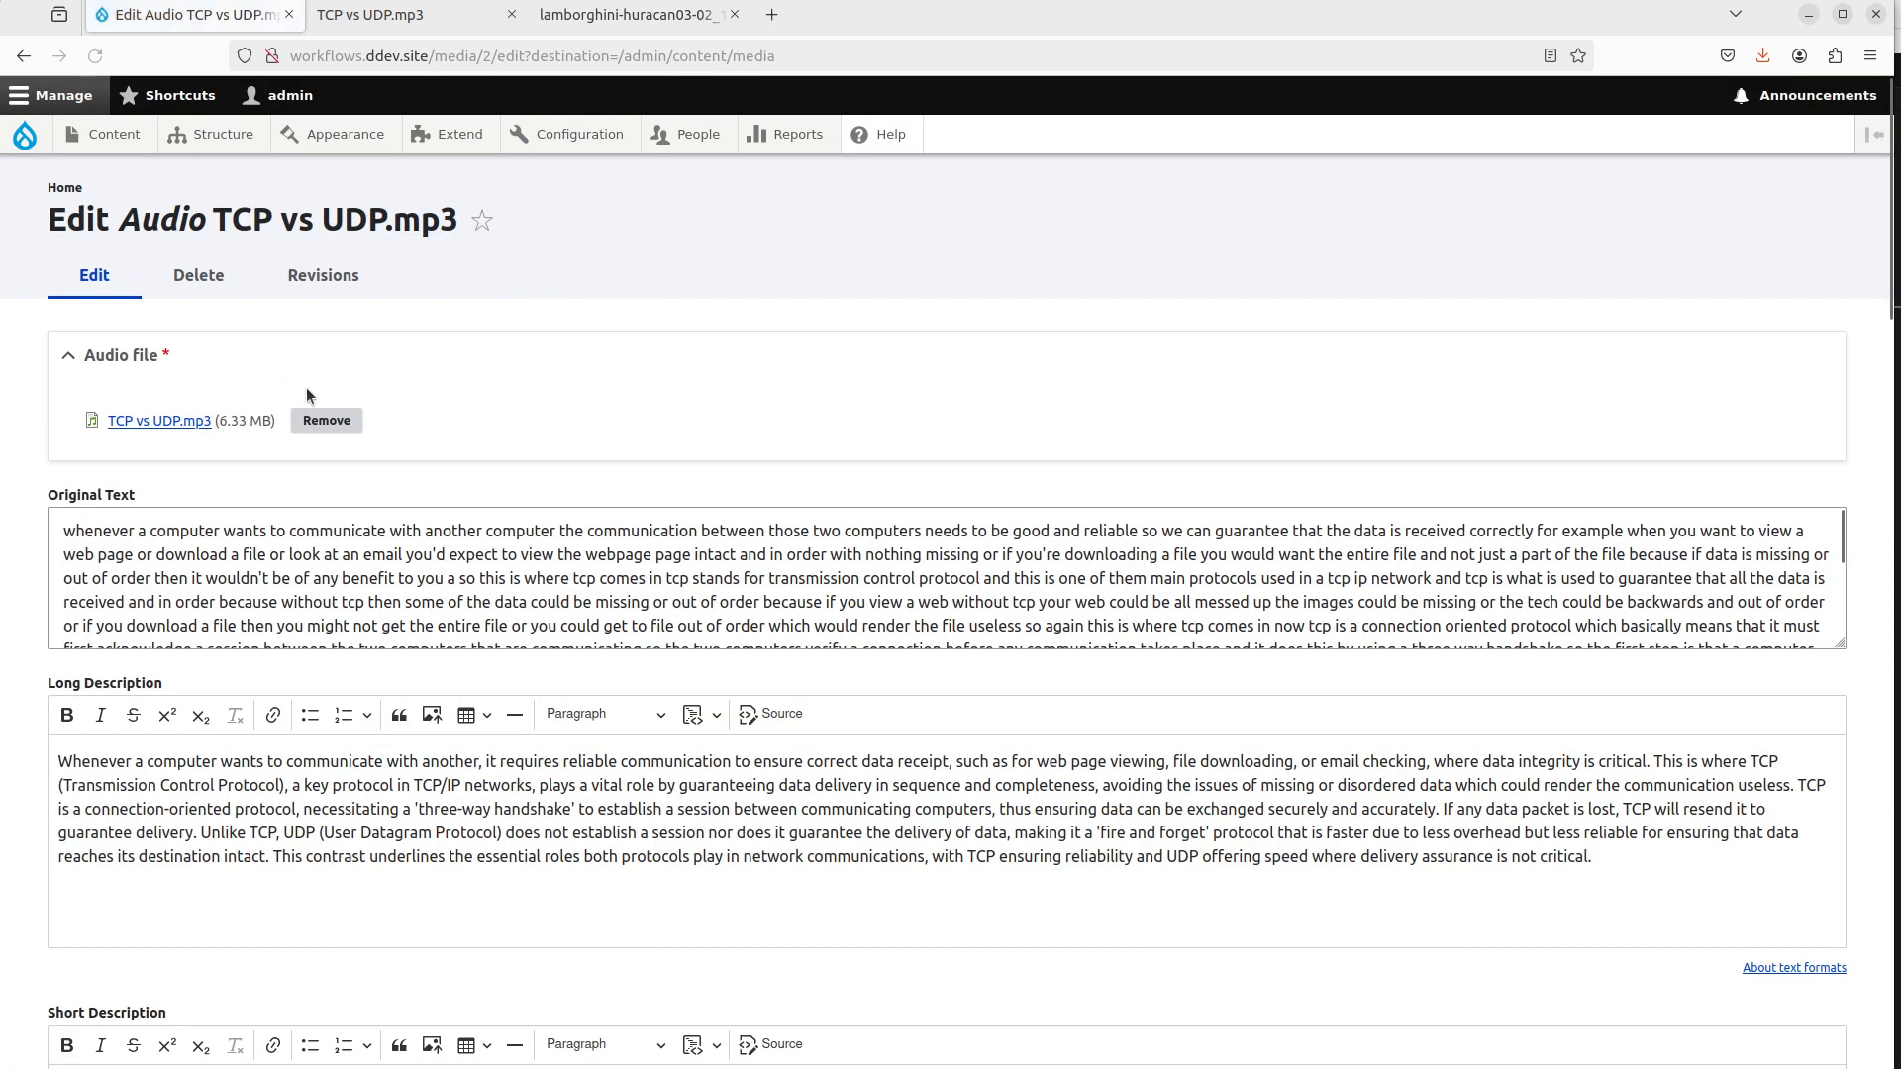
{"action": "scroll", "coordinate": [624, 495], "scroll_direction": "down", "scroll_amount": 5}
{"action": "scroll", "coordinate": [624, 495], "scroll_direction": "up", "scroll_amount": 3}
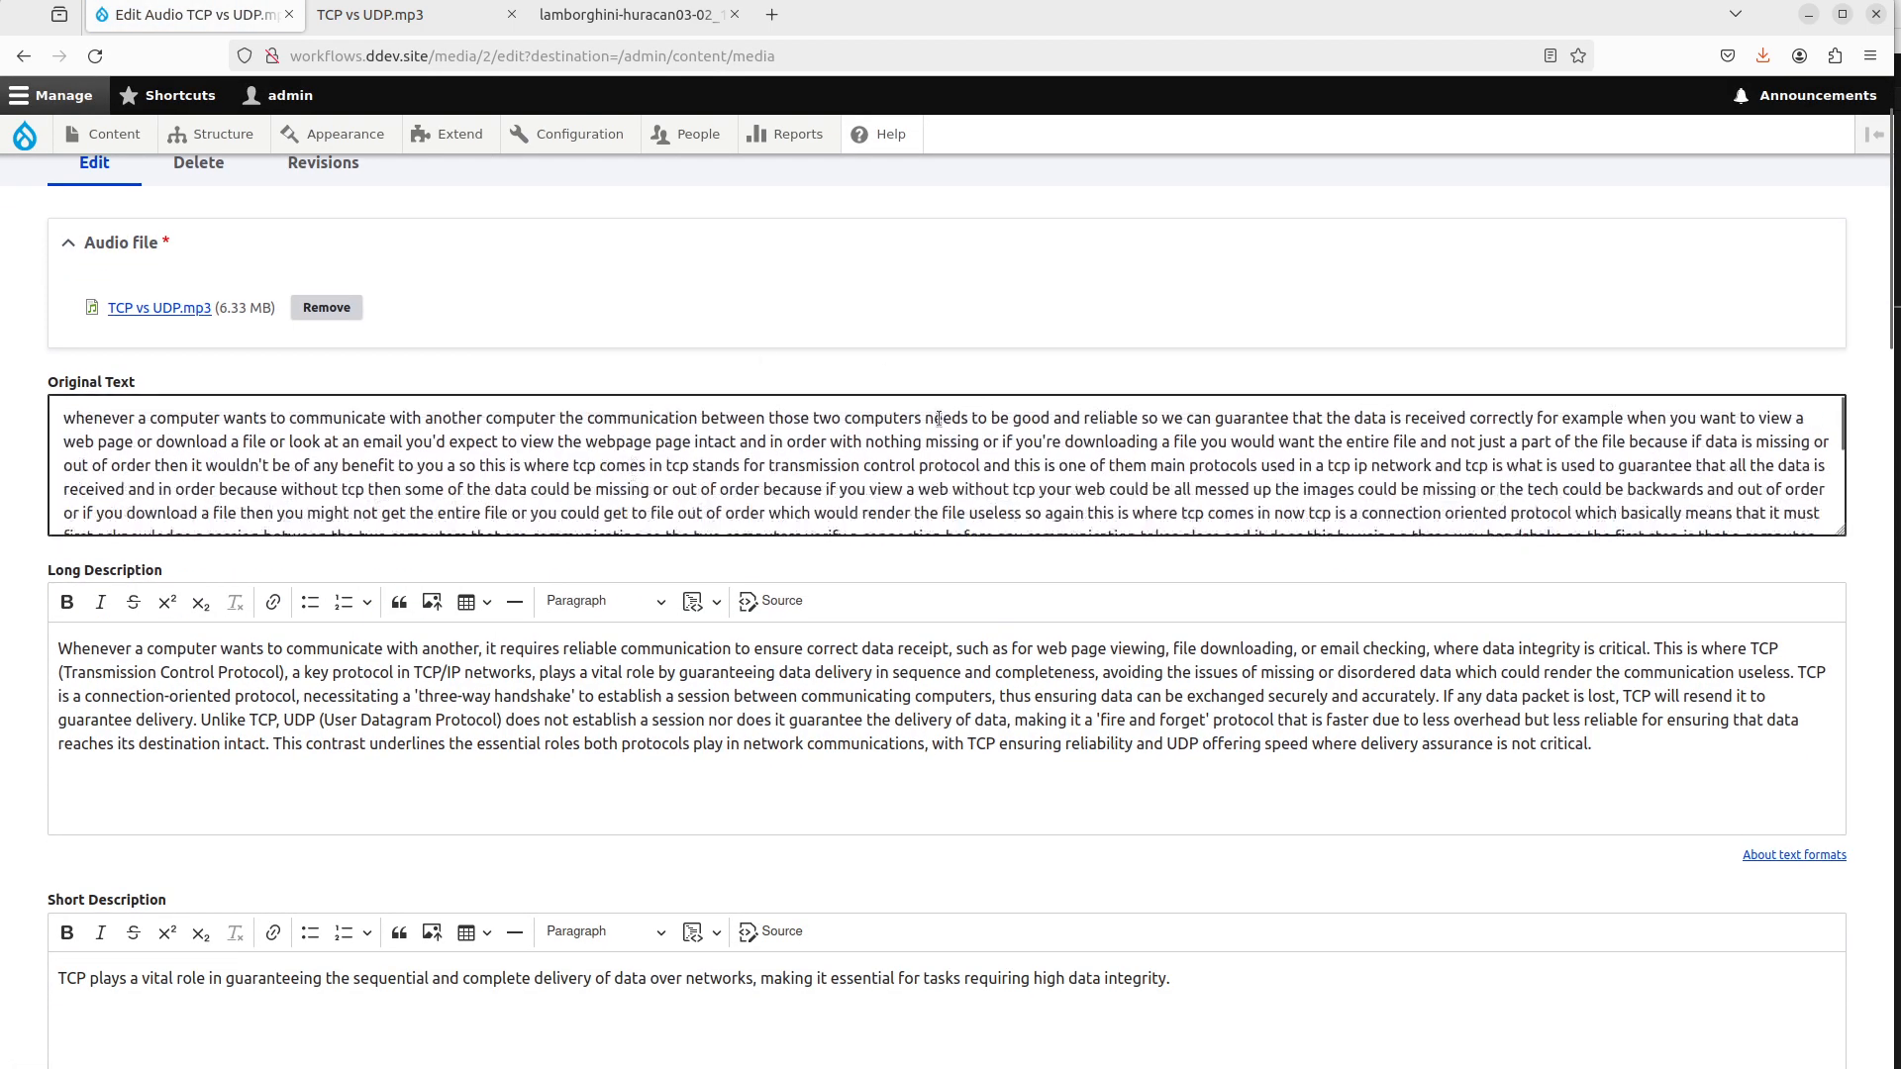
{"action": "scroll", "coordinate": [778, 496], "scroll_direction": "down", "scroll_amount": 3}
{"action": "scroll", "coordinate": [779, 495], "scroll_direction": "down", "scroll_amount": 3}
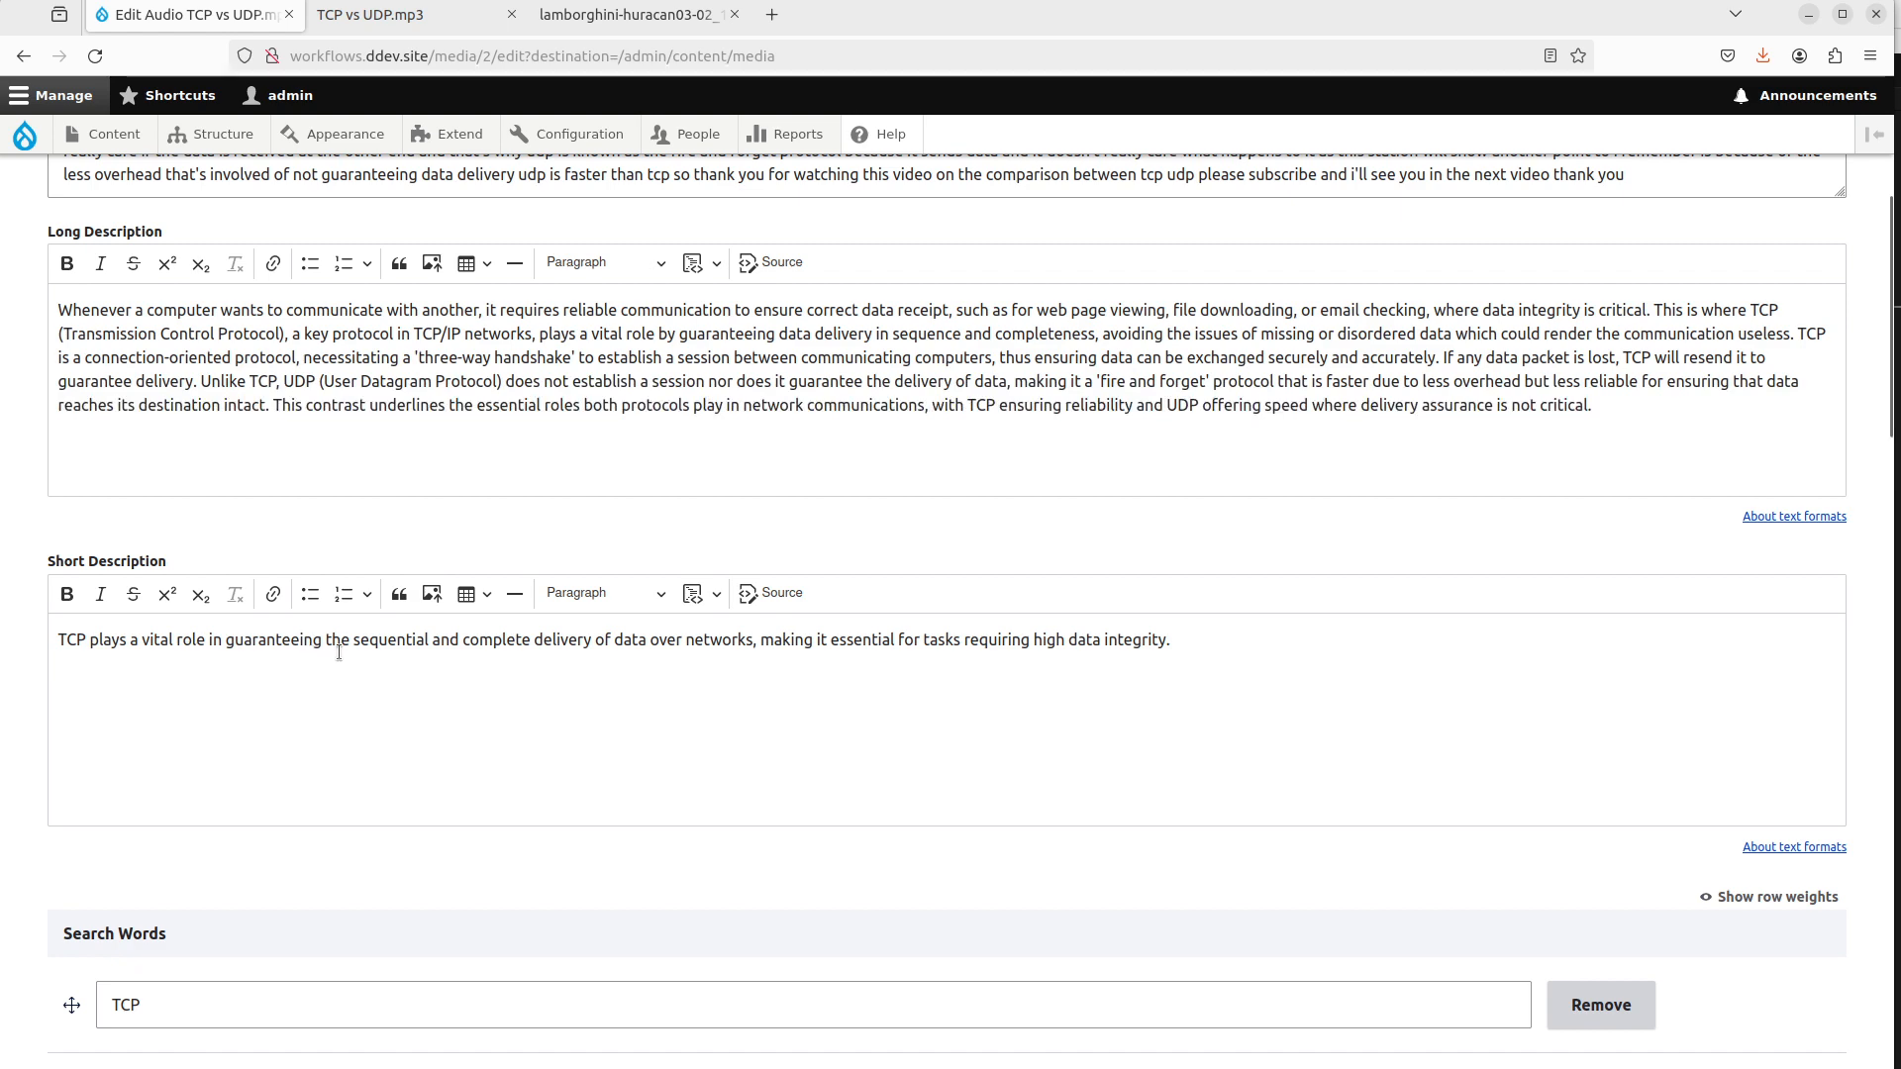
{"action": "scroll", "coordinate": [338, 652], "scroll_direction": "down", "scroll_amount": 10}
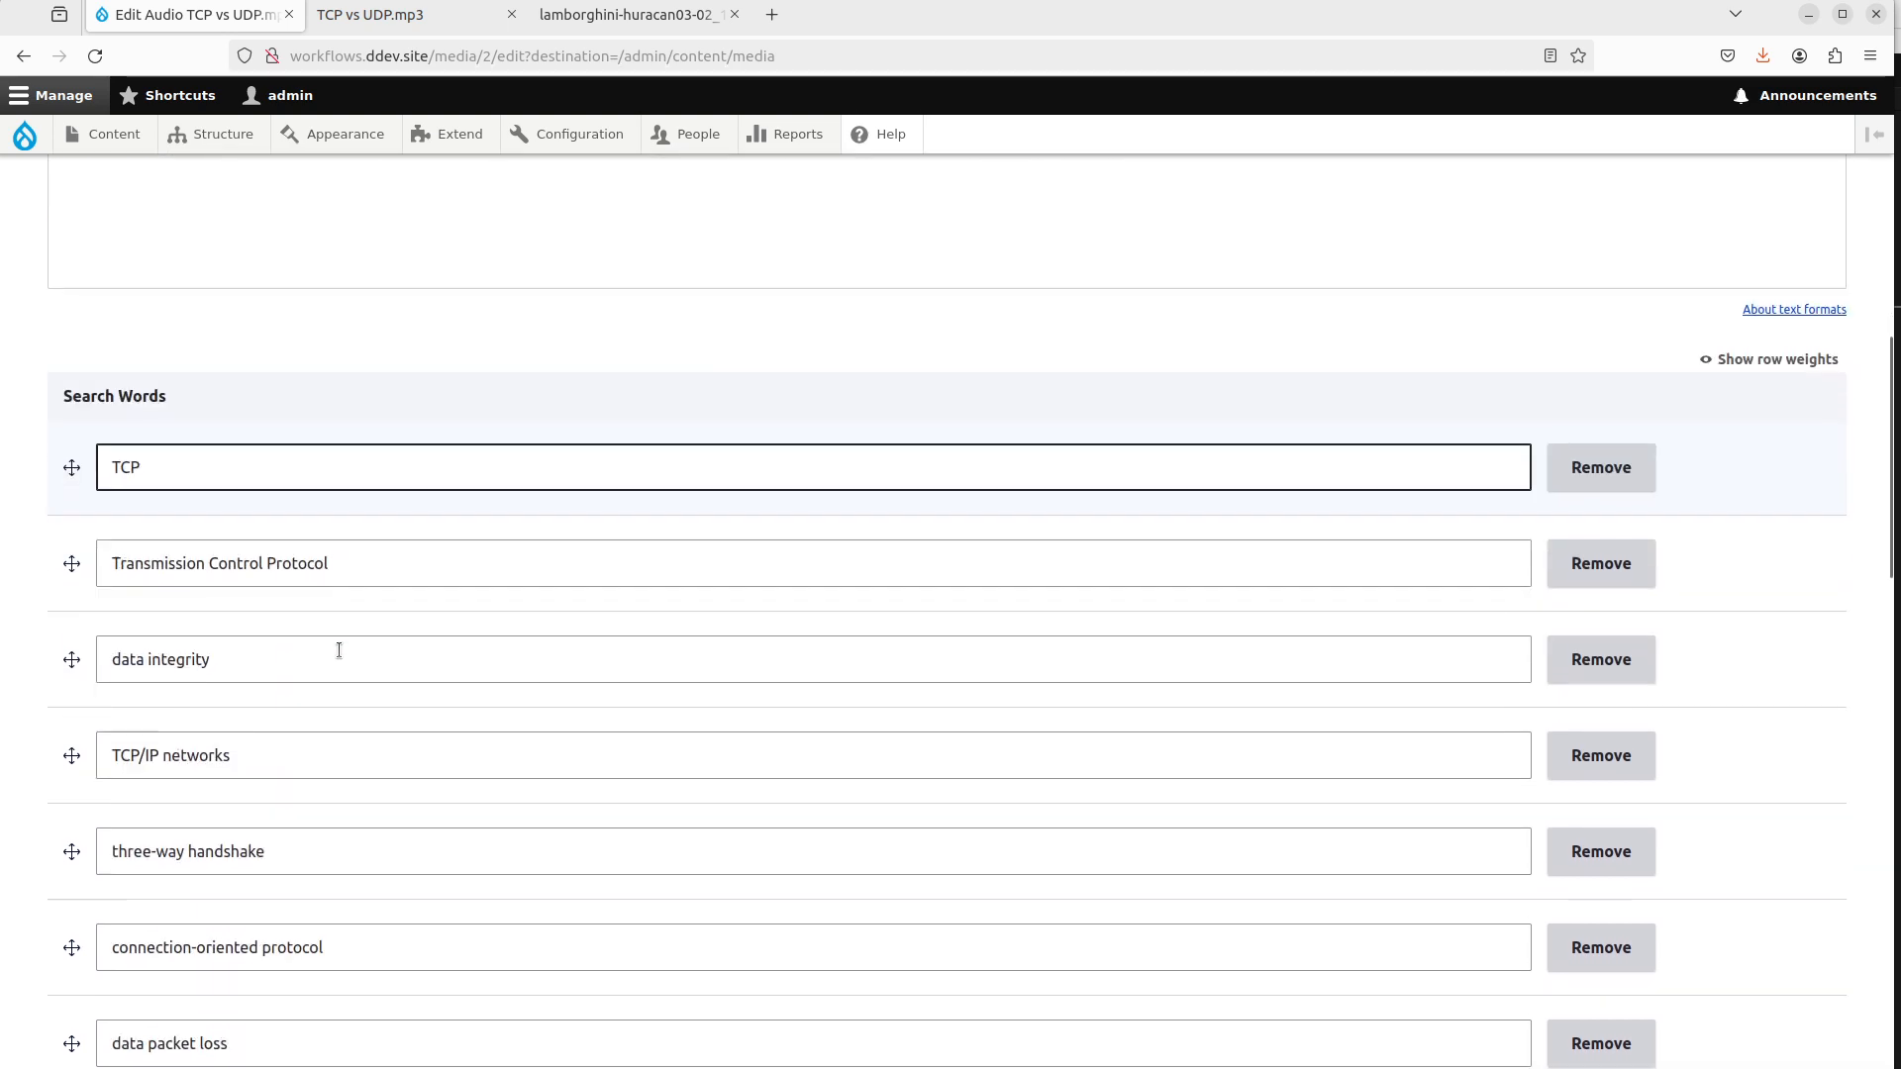
{"action": "scroll", "coordinate": [184, 376], "scroll_direction": "up", "scroll_amount": 3}
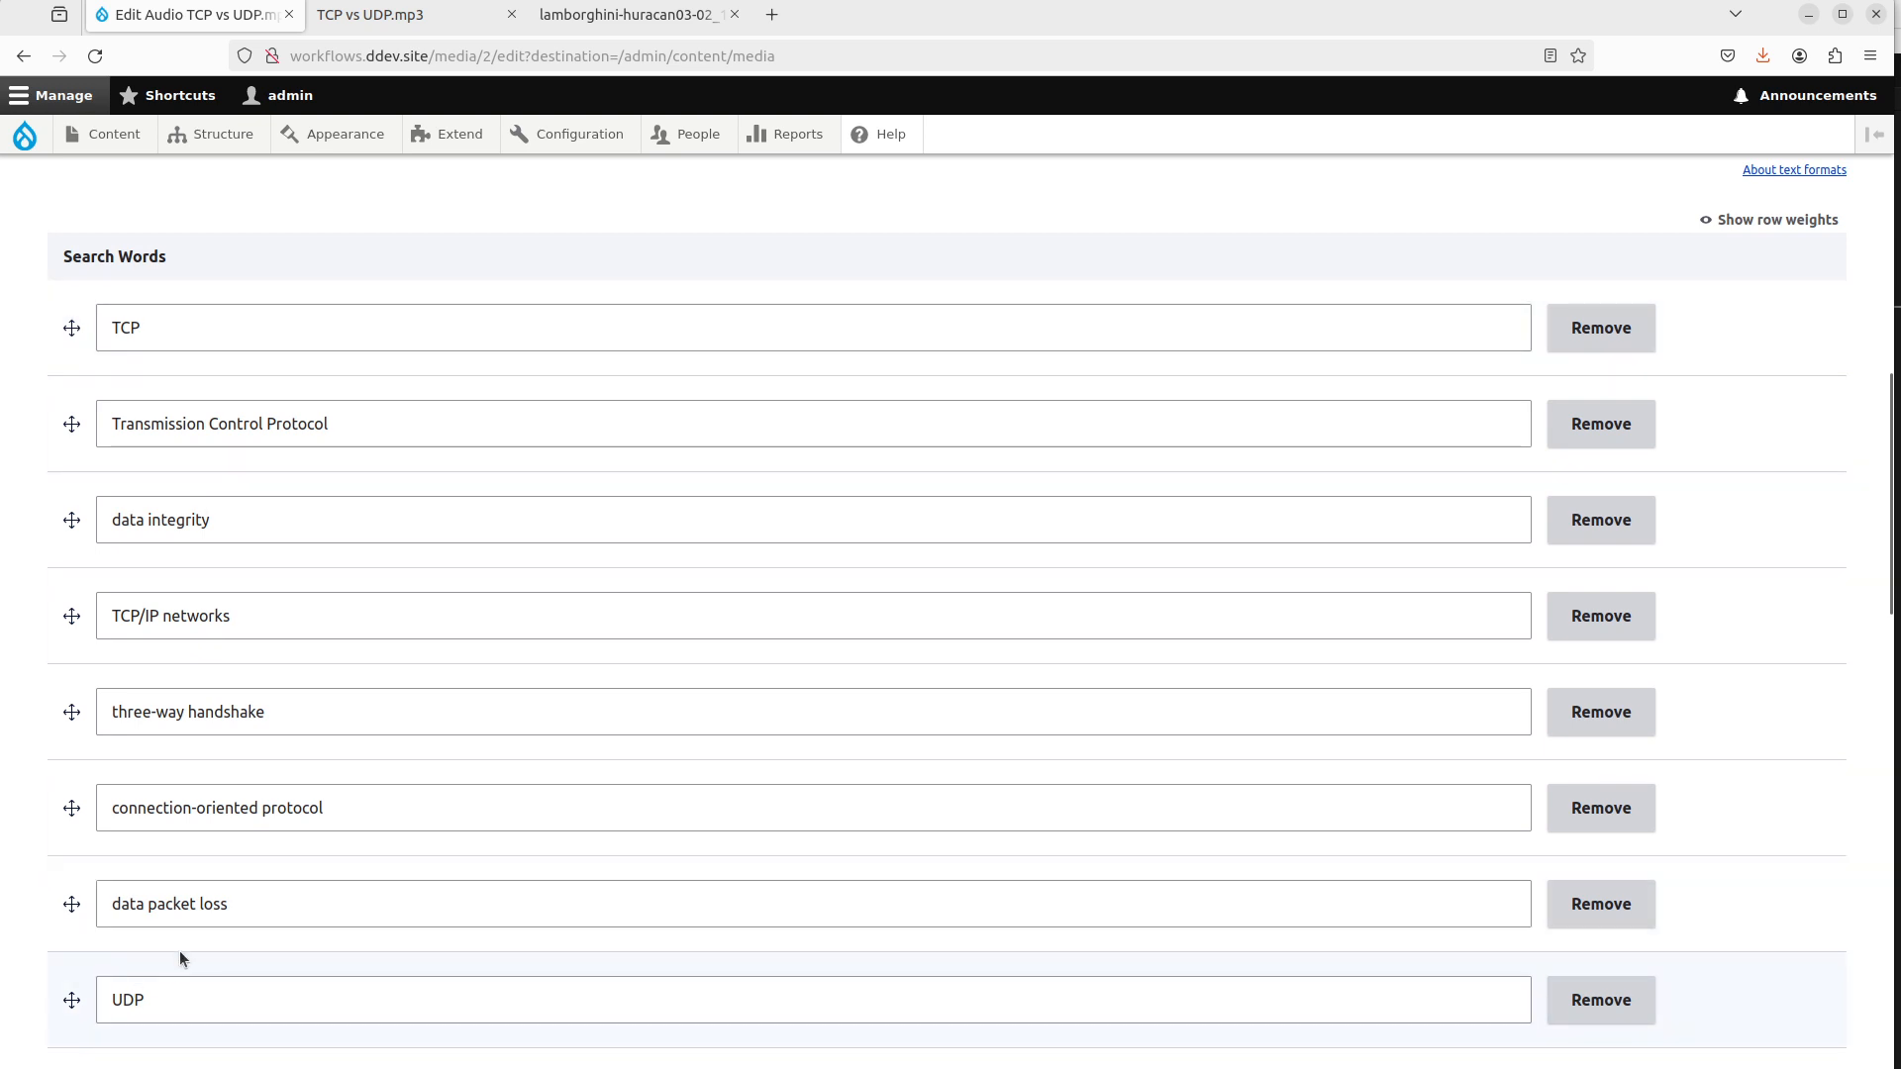
Review the audio item's remaining search words and header image prompt, and view its preview image enlarged before closing the image window.
{"action": "scroll", "coordinate": [231, 914], "scroll_direction": "down", "scroll_amount": 5}
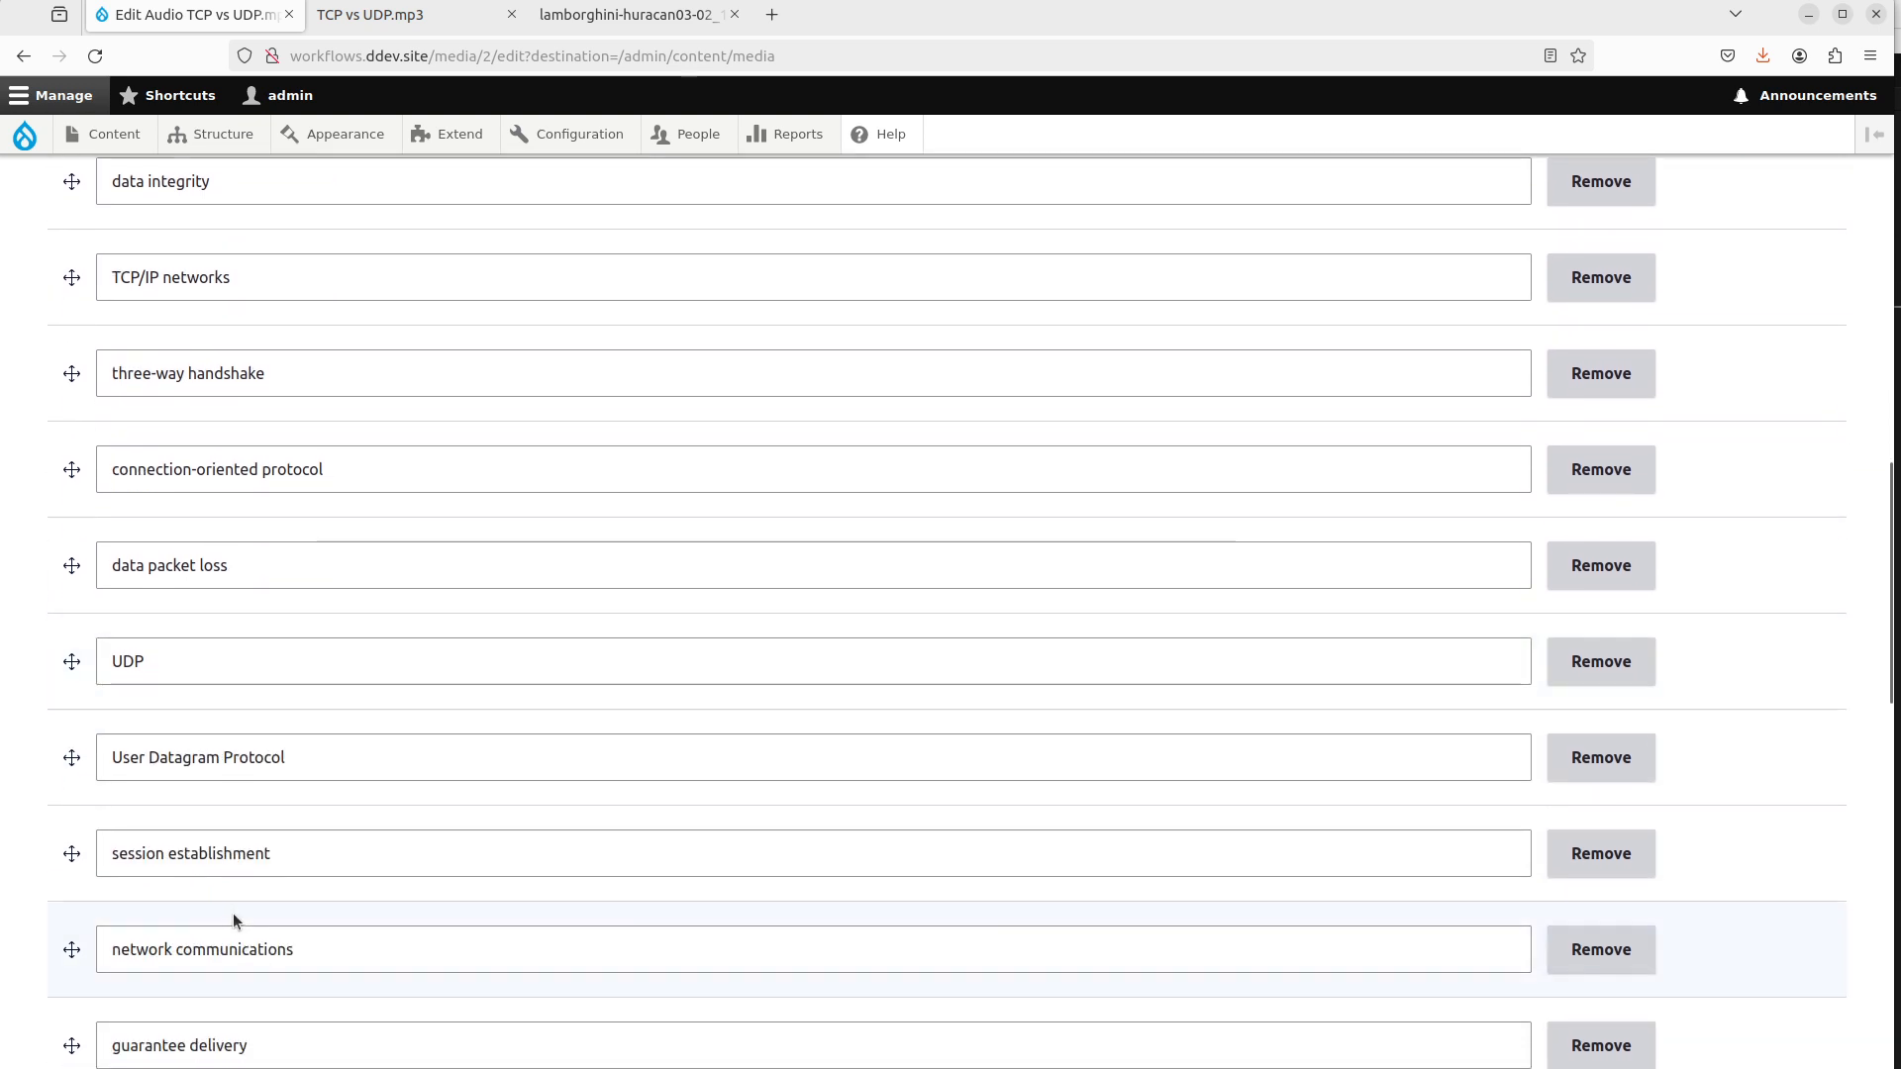
{"action": "scroll", "coordinate": [392, 508], "scroll_direction": "down", "scroll_amount": 8}
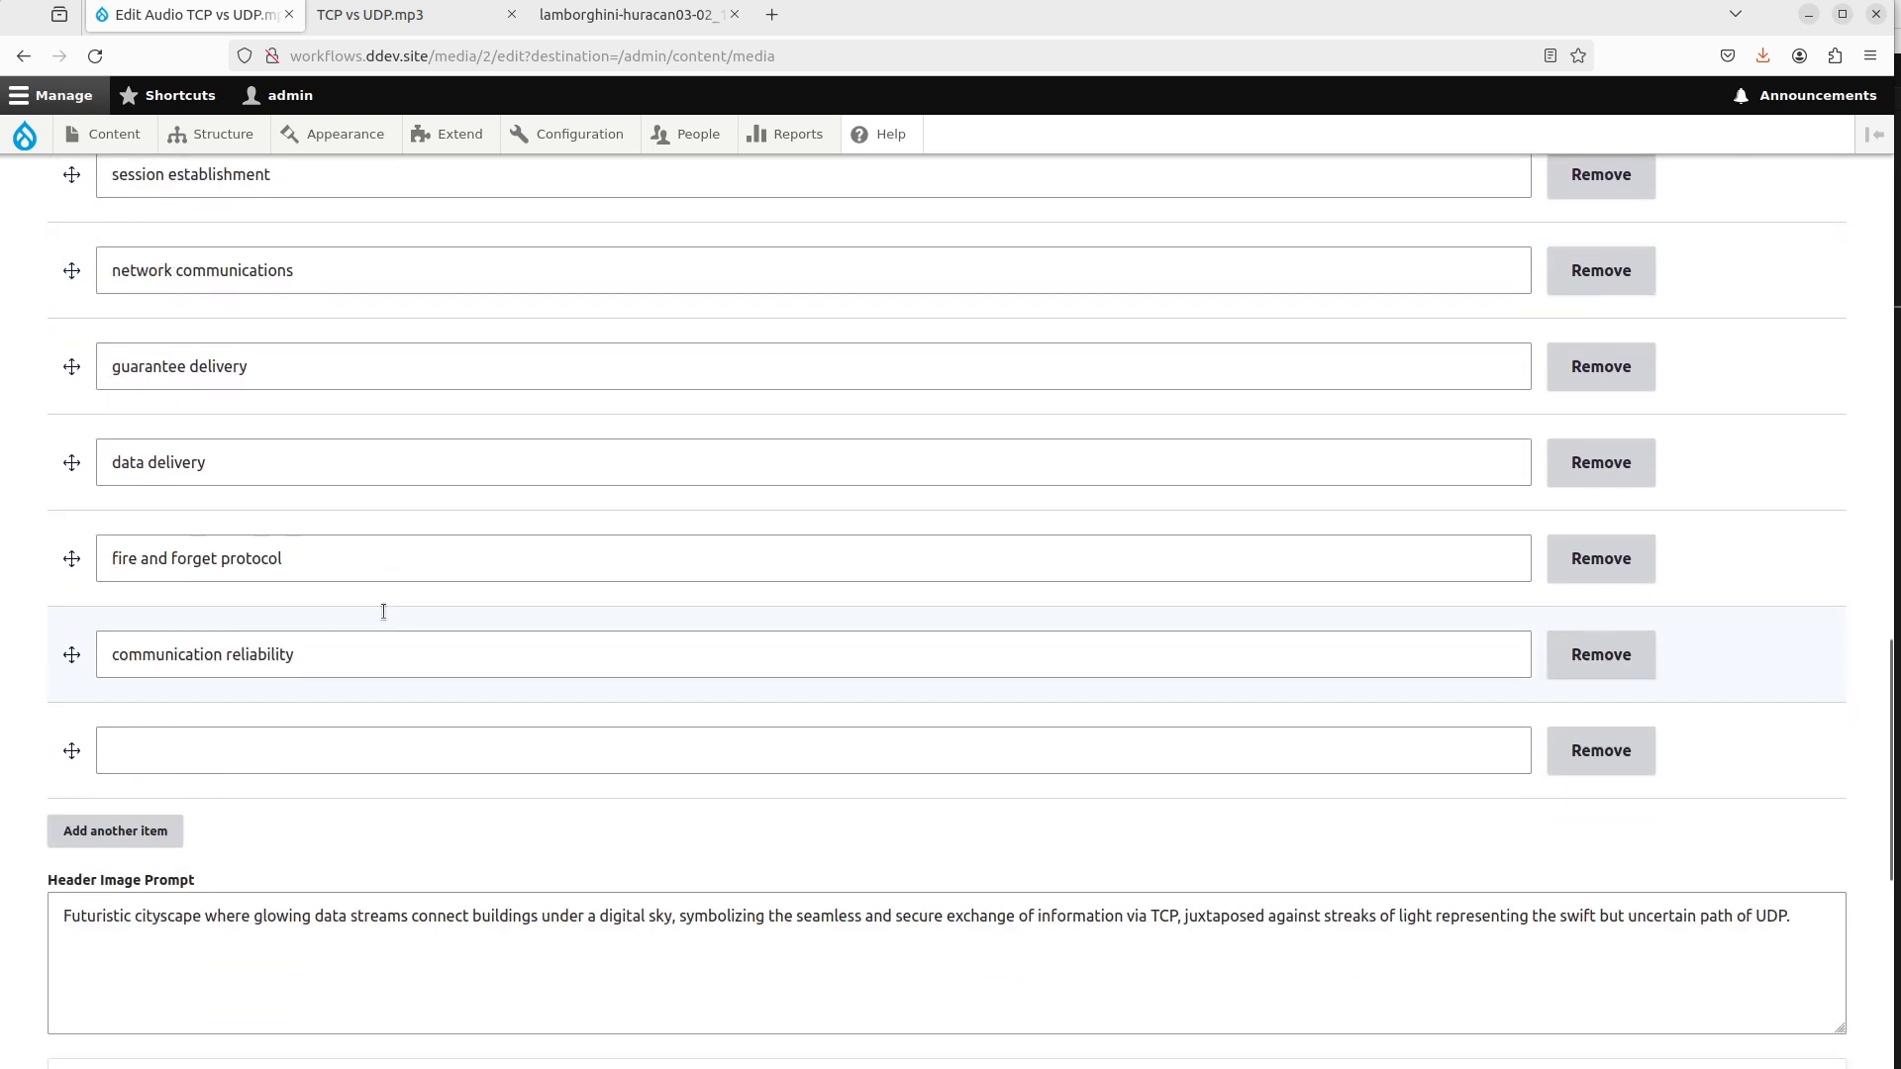
{"action": "scroll", "coordinate": [830, 637], "scroll_direction": "down", "scroll_amount": 1}
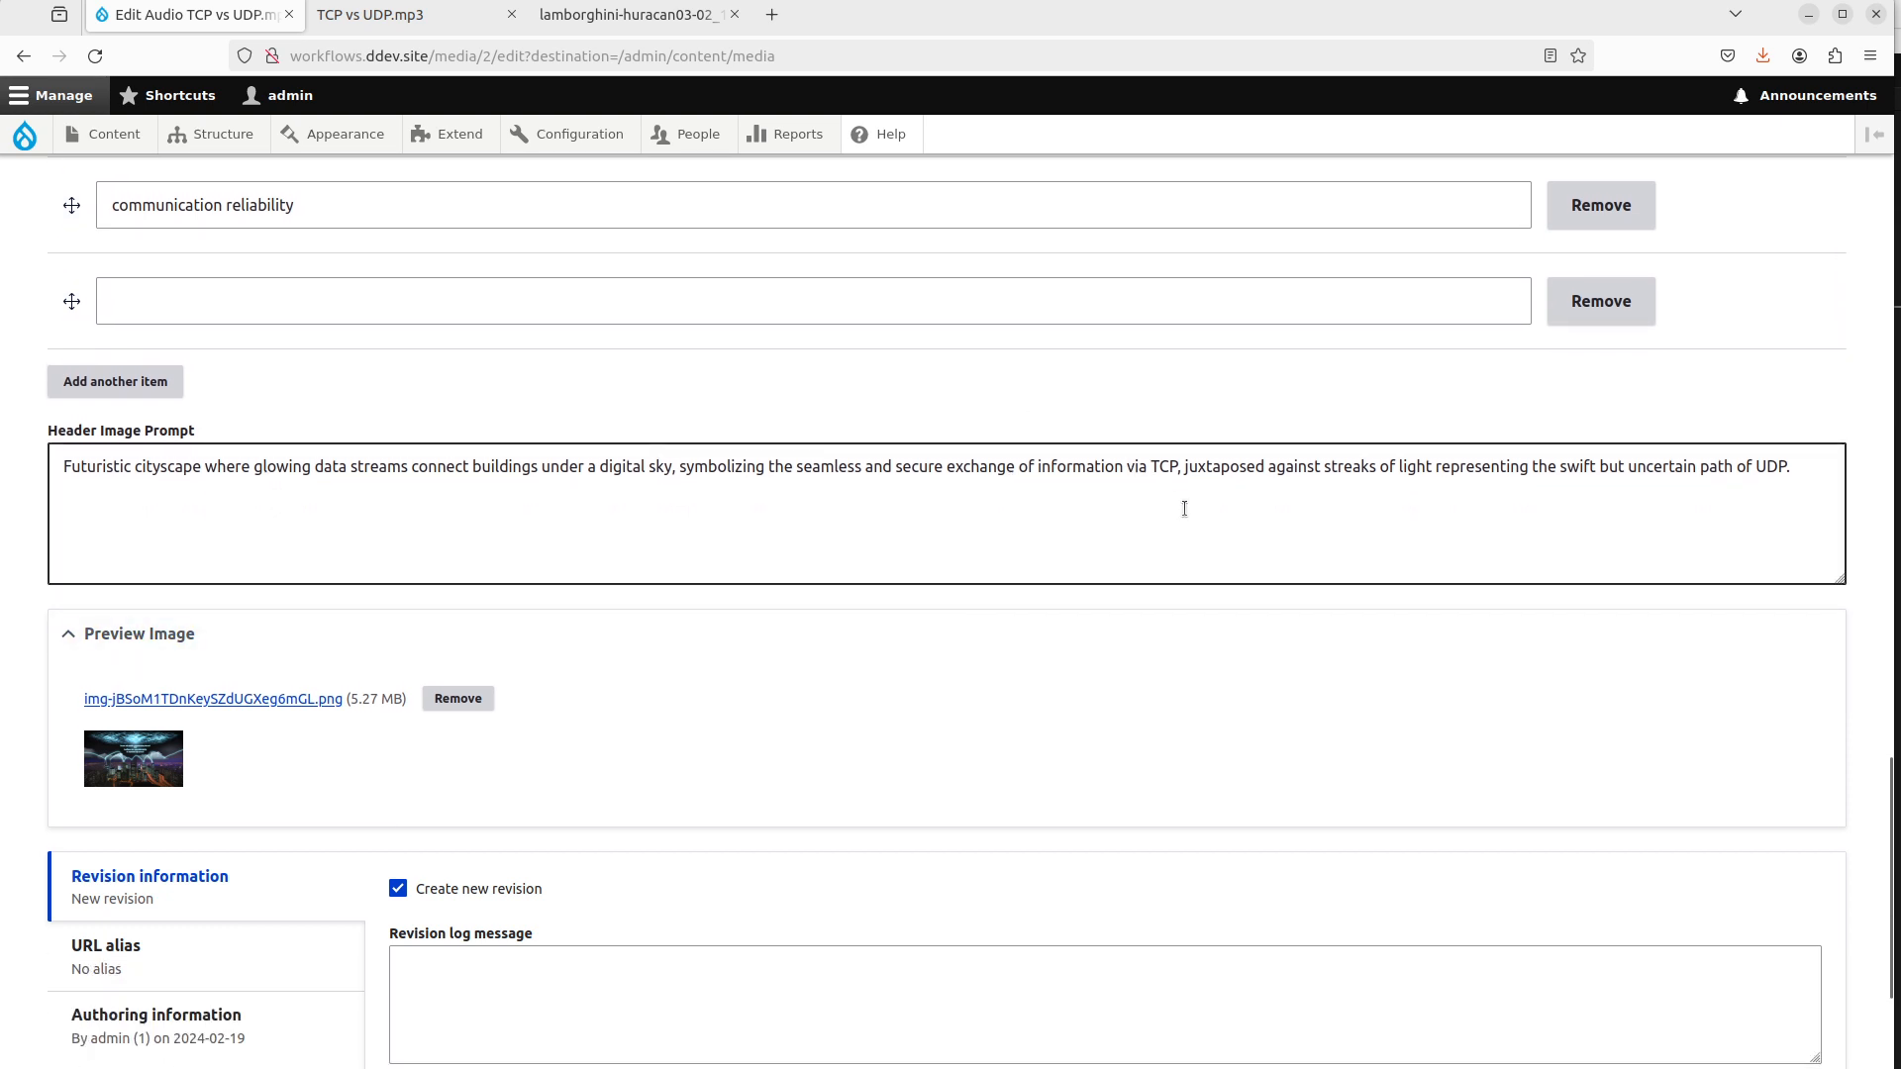
{"action": "left_click", "coordinate": [282, 700]}
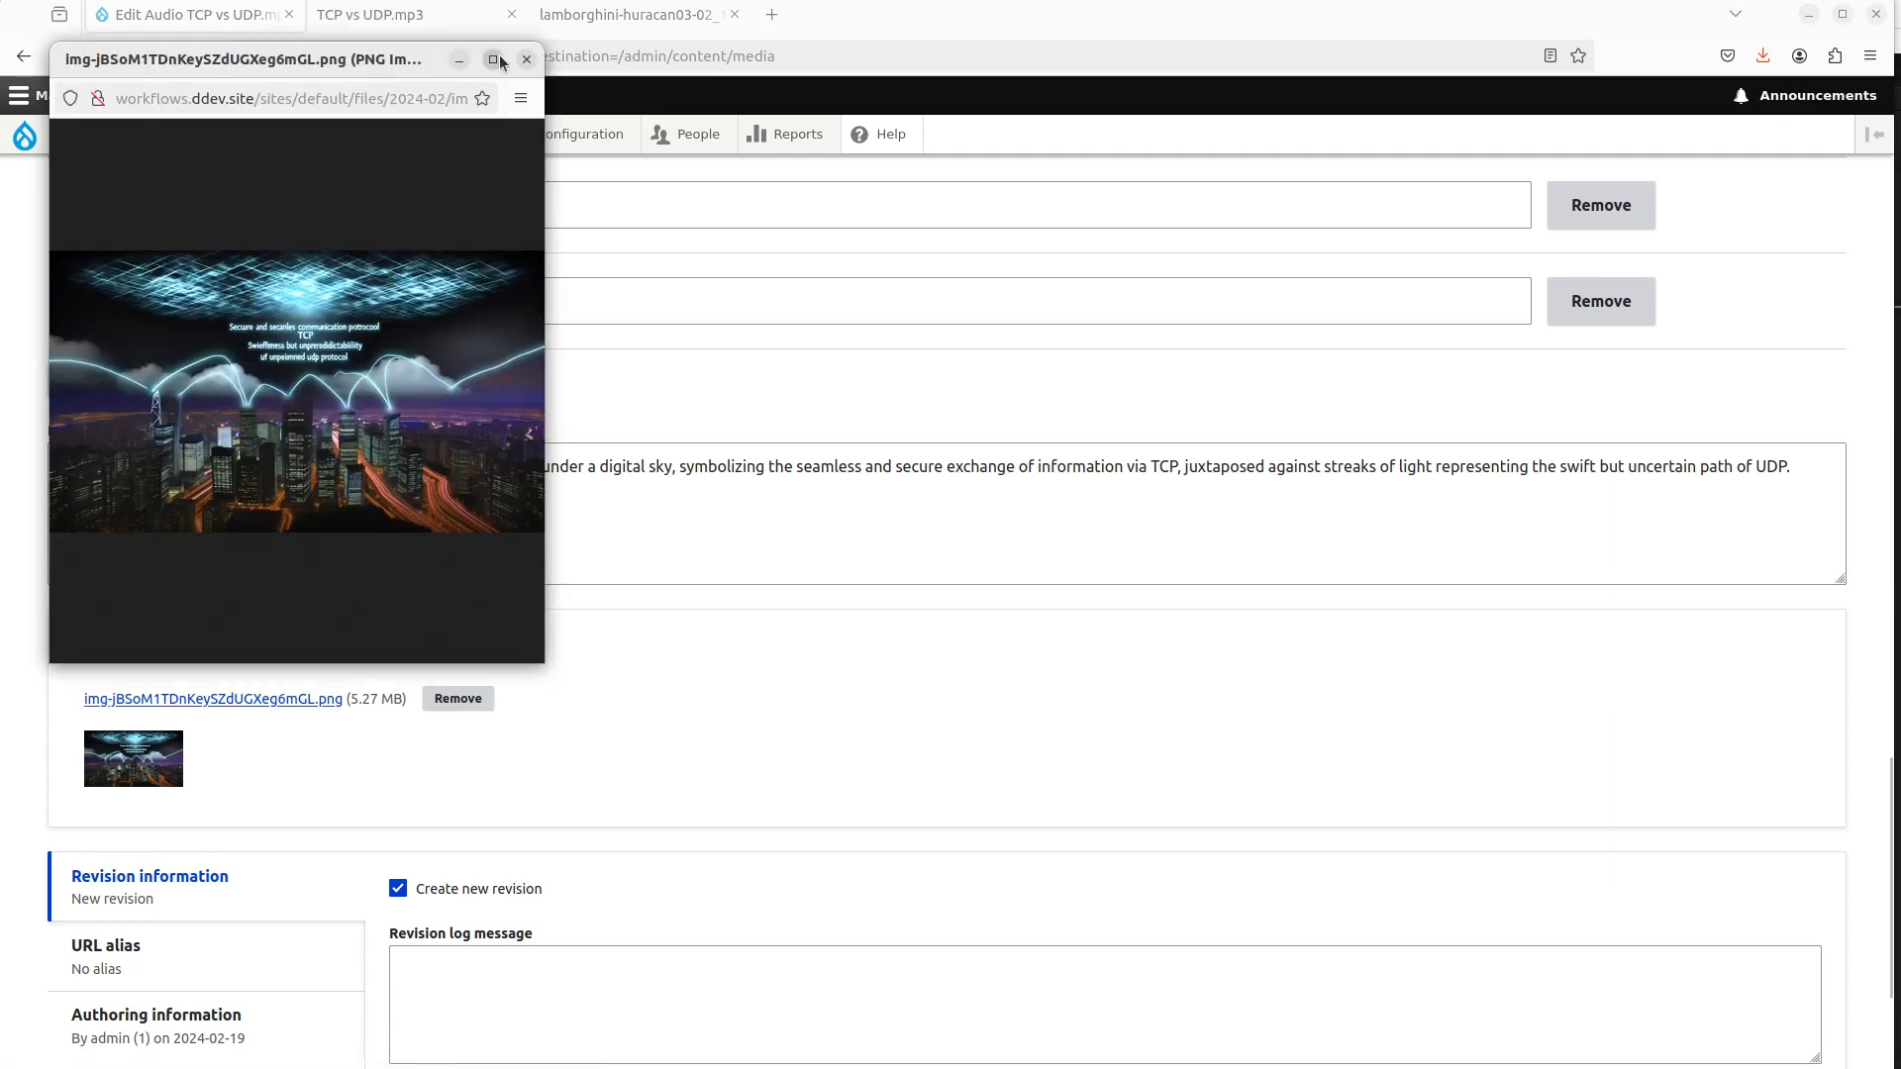
{"action": "left_click", "coordinate": [493, 60]}
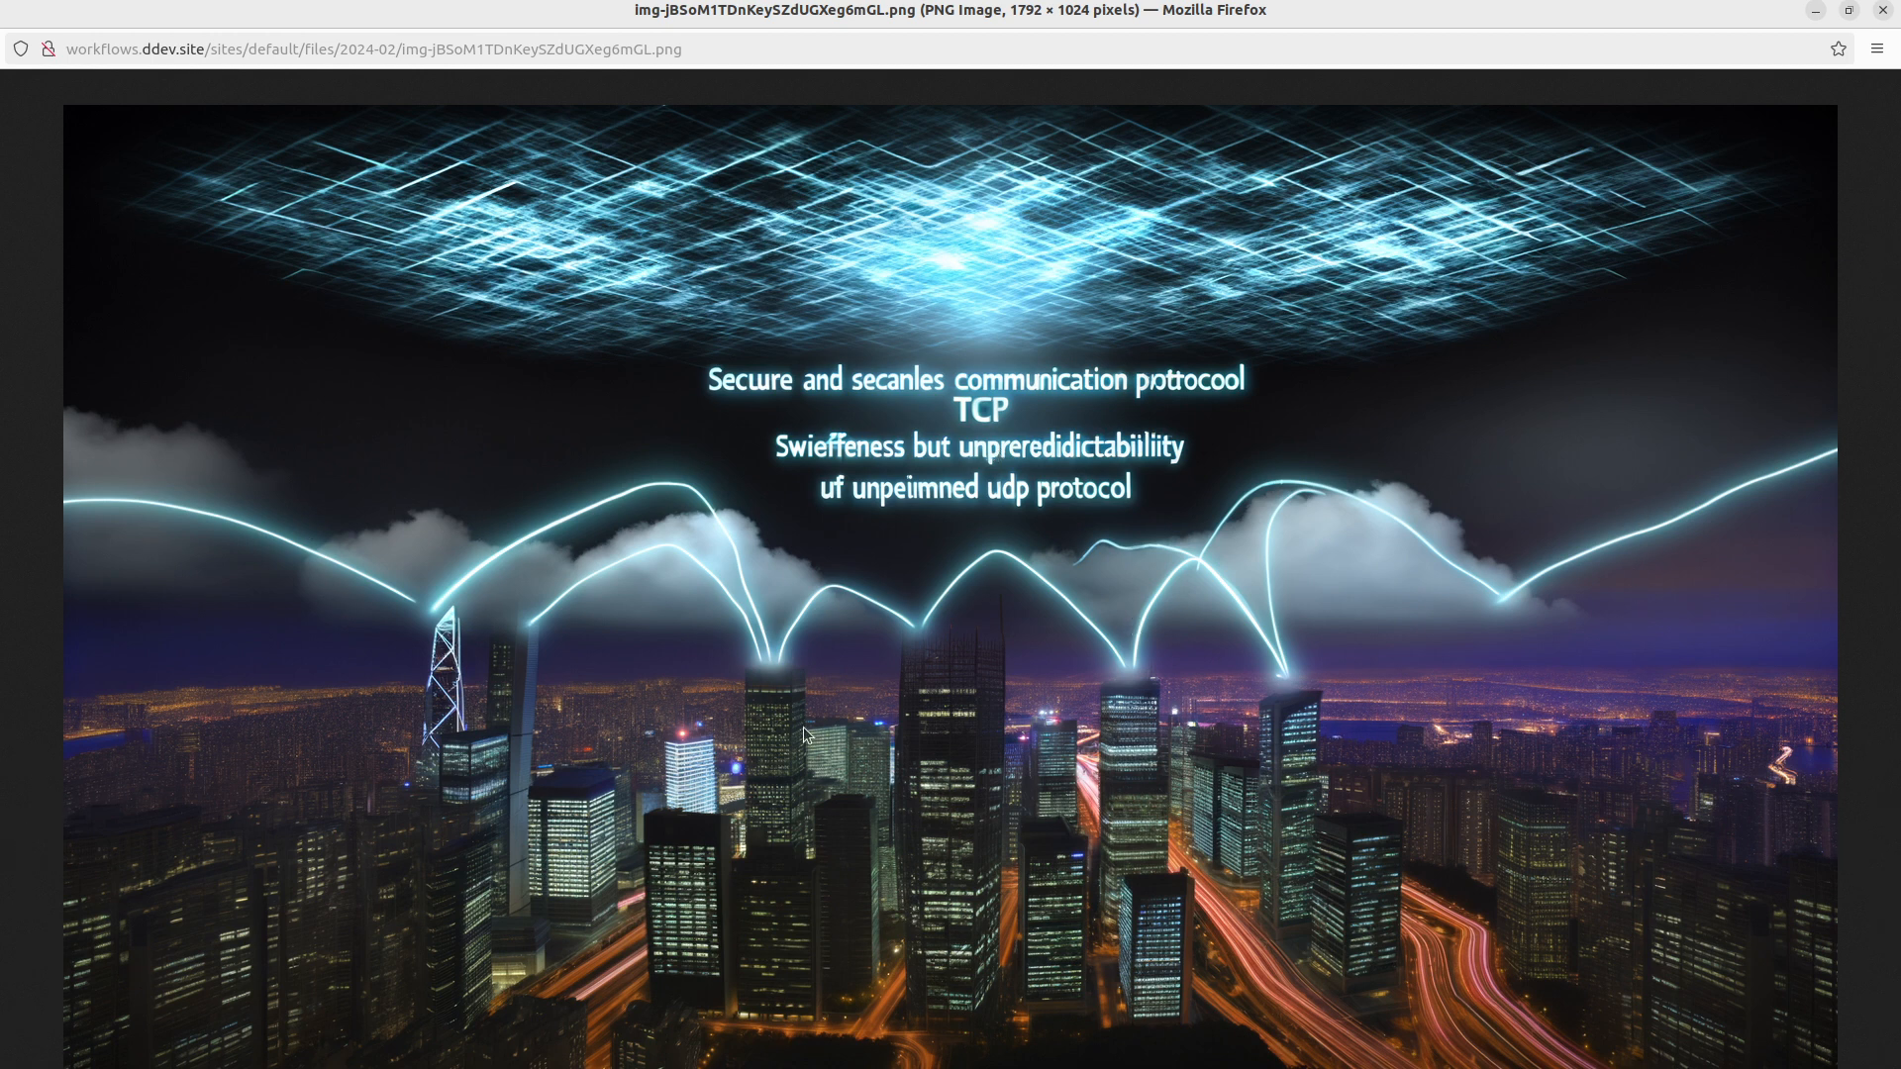
{"action": "key", "text": "ctrl+w"}
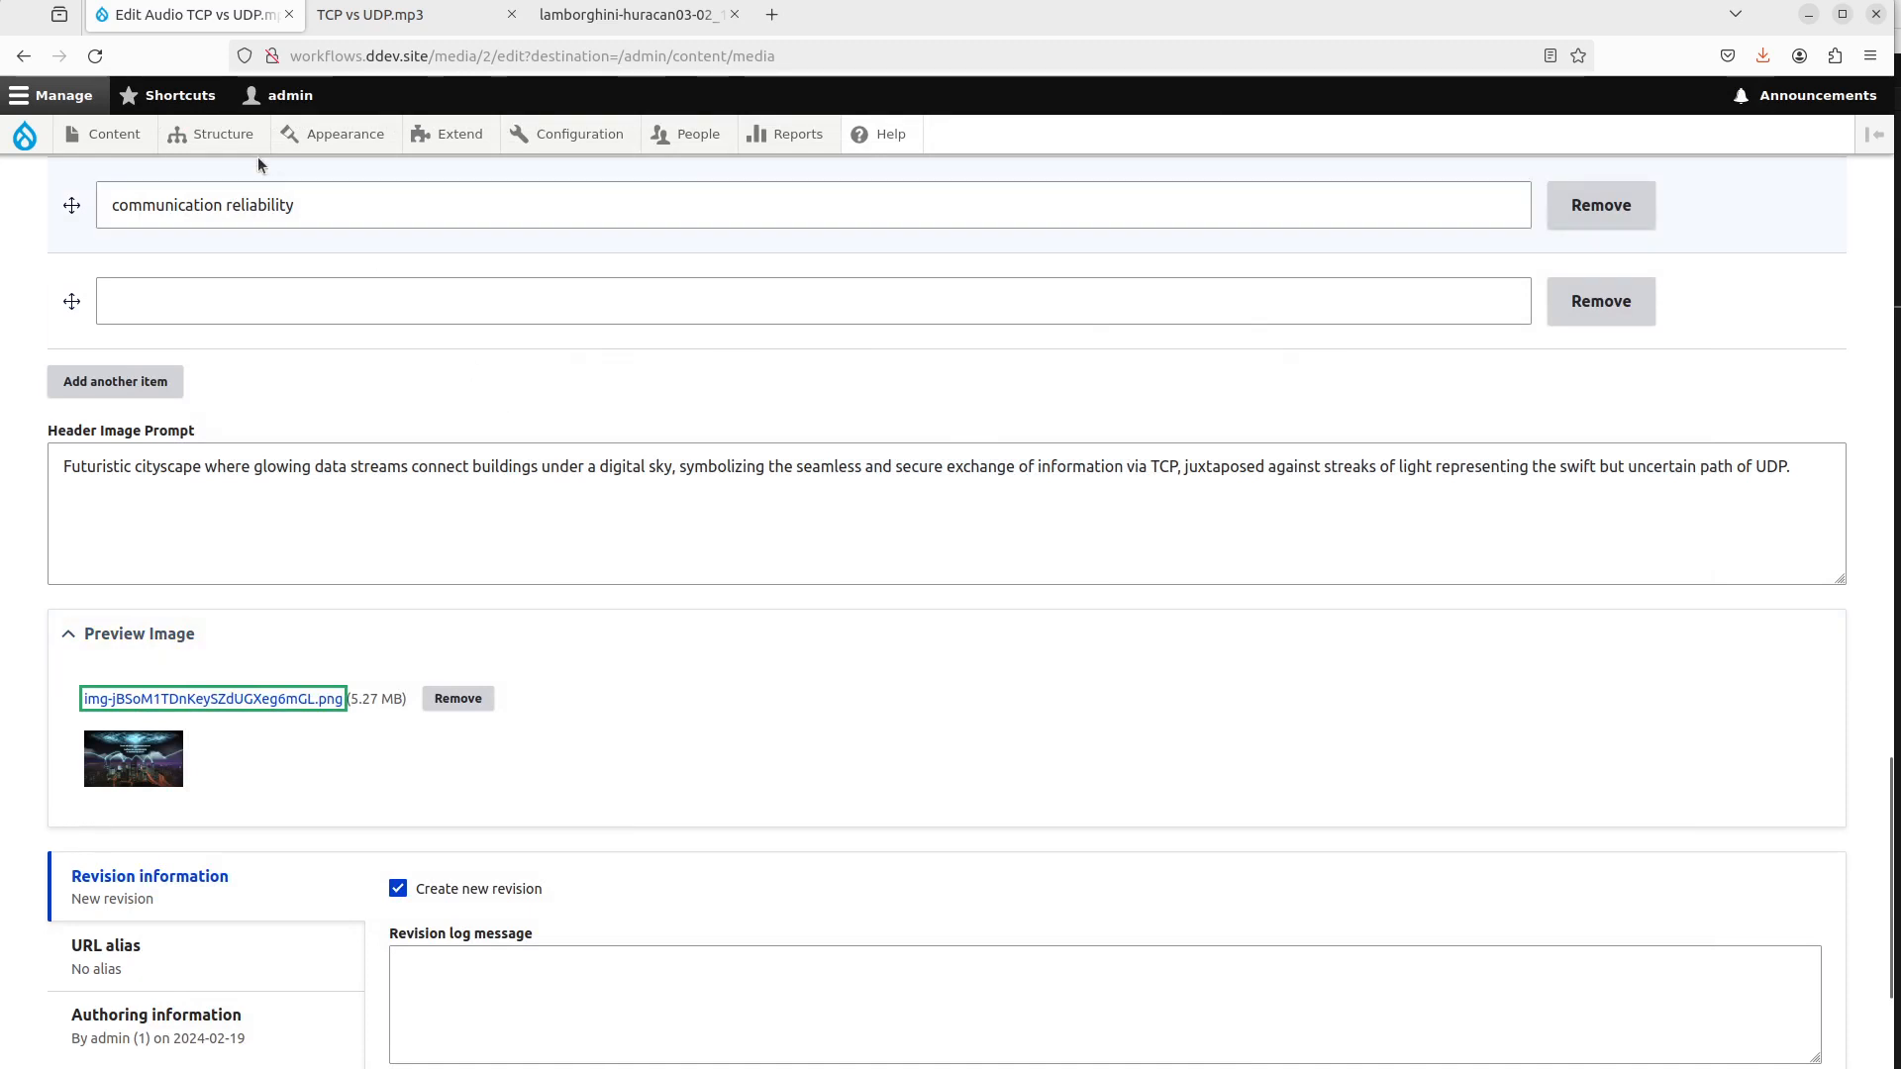
Start a new Image media item and upload the lamborghini-huracan03-02 picture from Downloads as its file.
{"action": "mouse_move", "coordinate": [113, 136]}
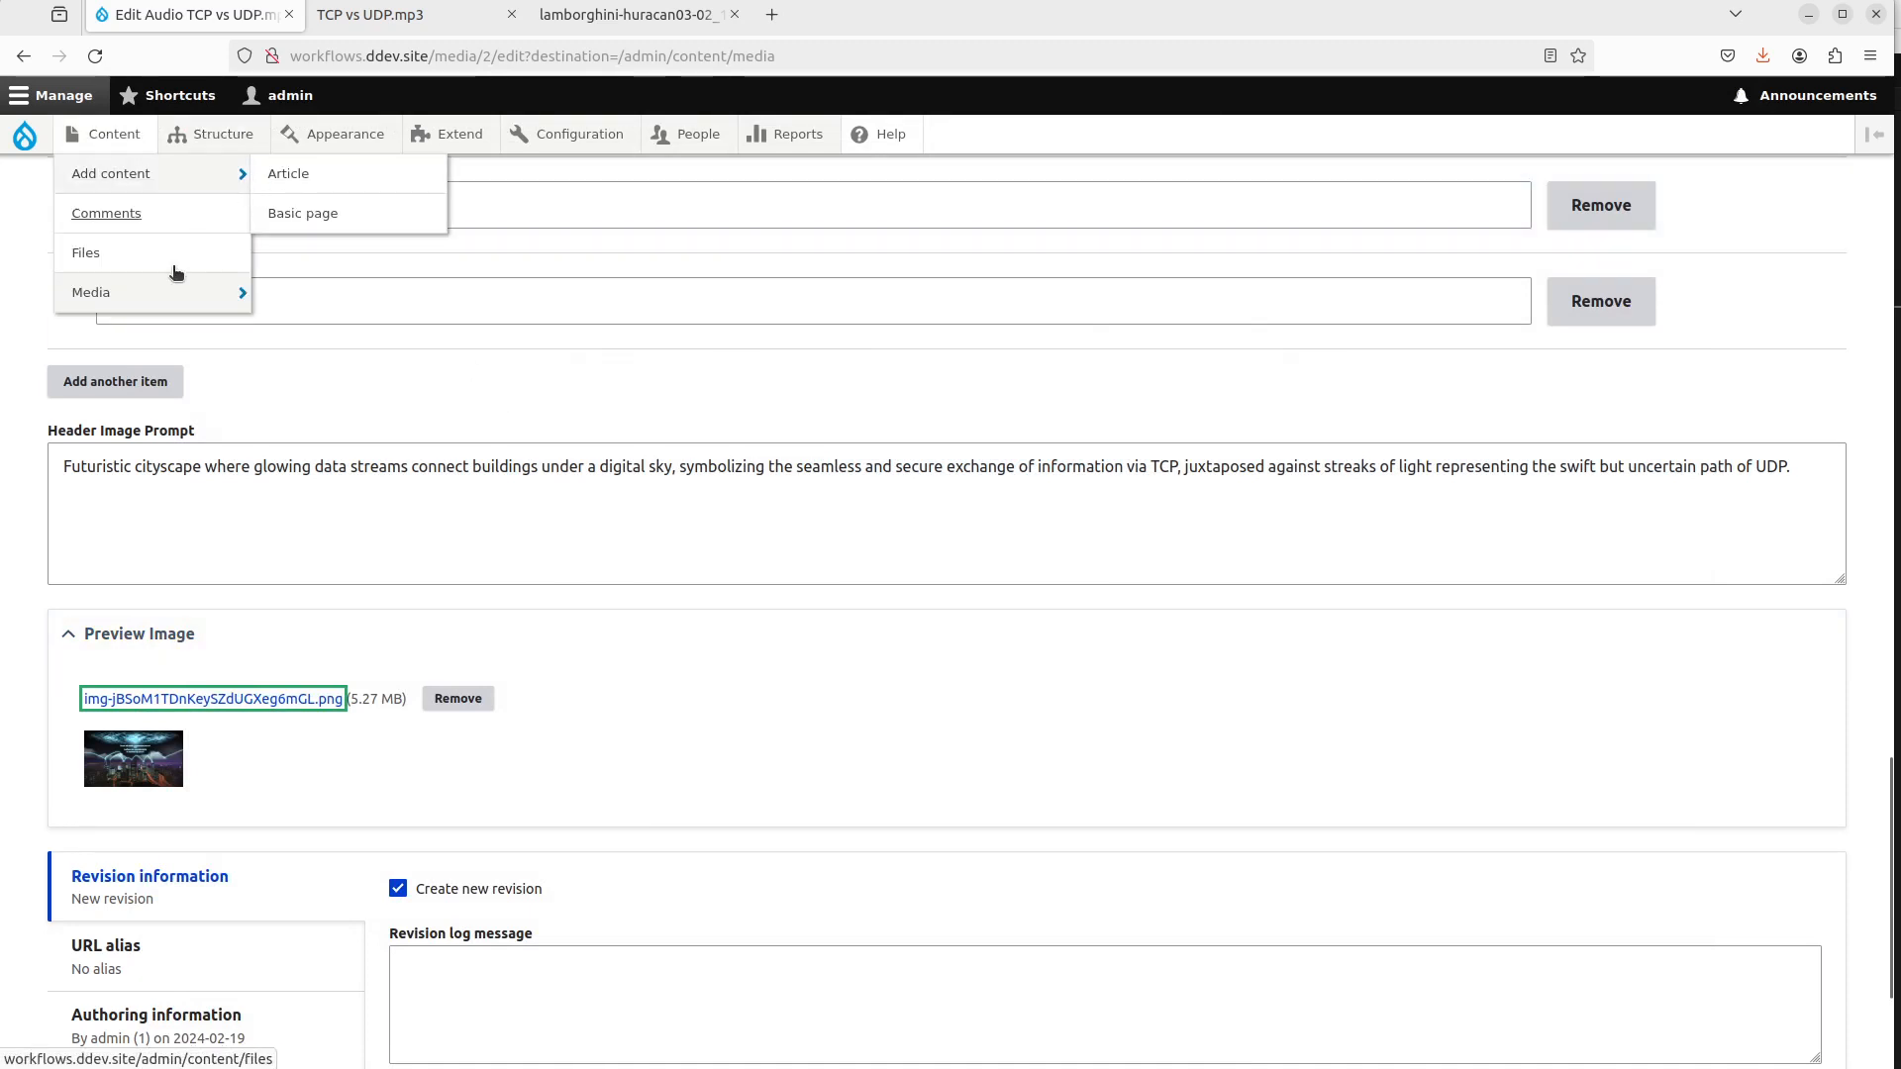
{"action": "mouse_move", "coordinate": [174, 293]}
{"action": "mouse_move", "coordinate": [421, 295]}
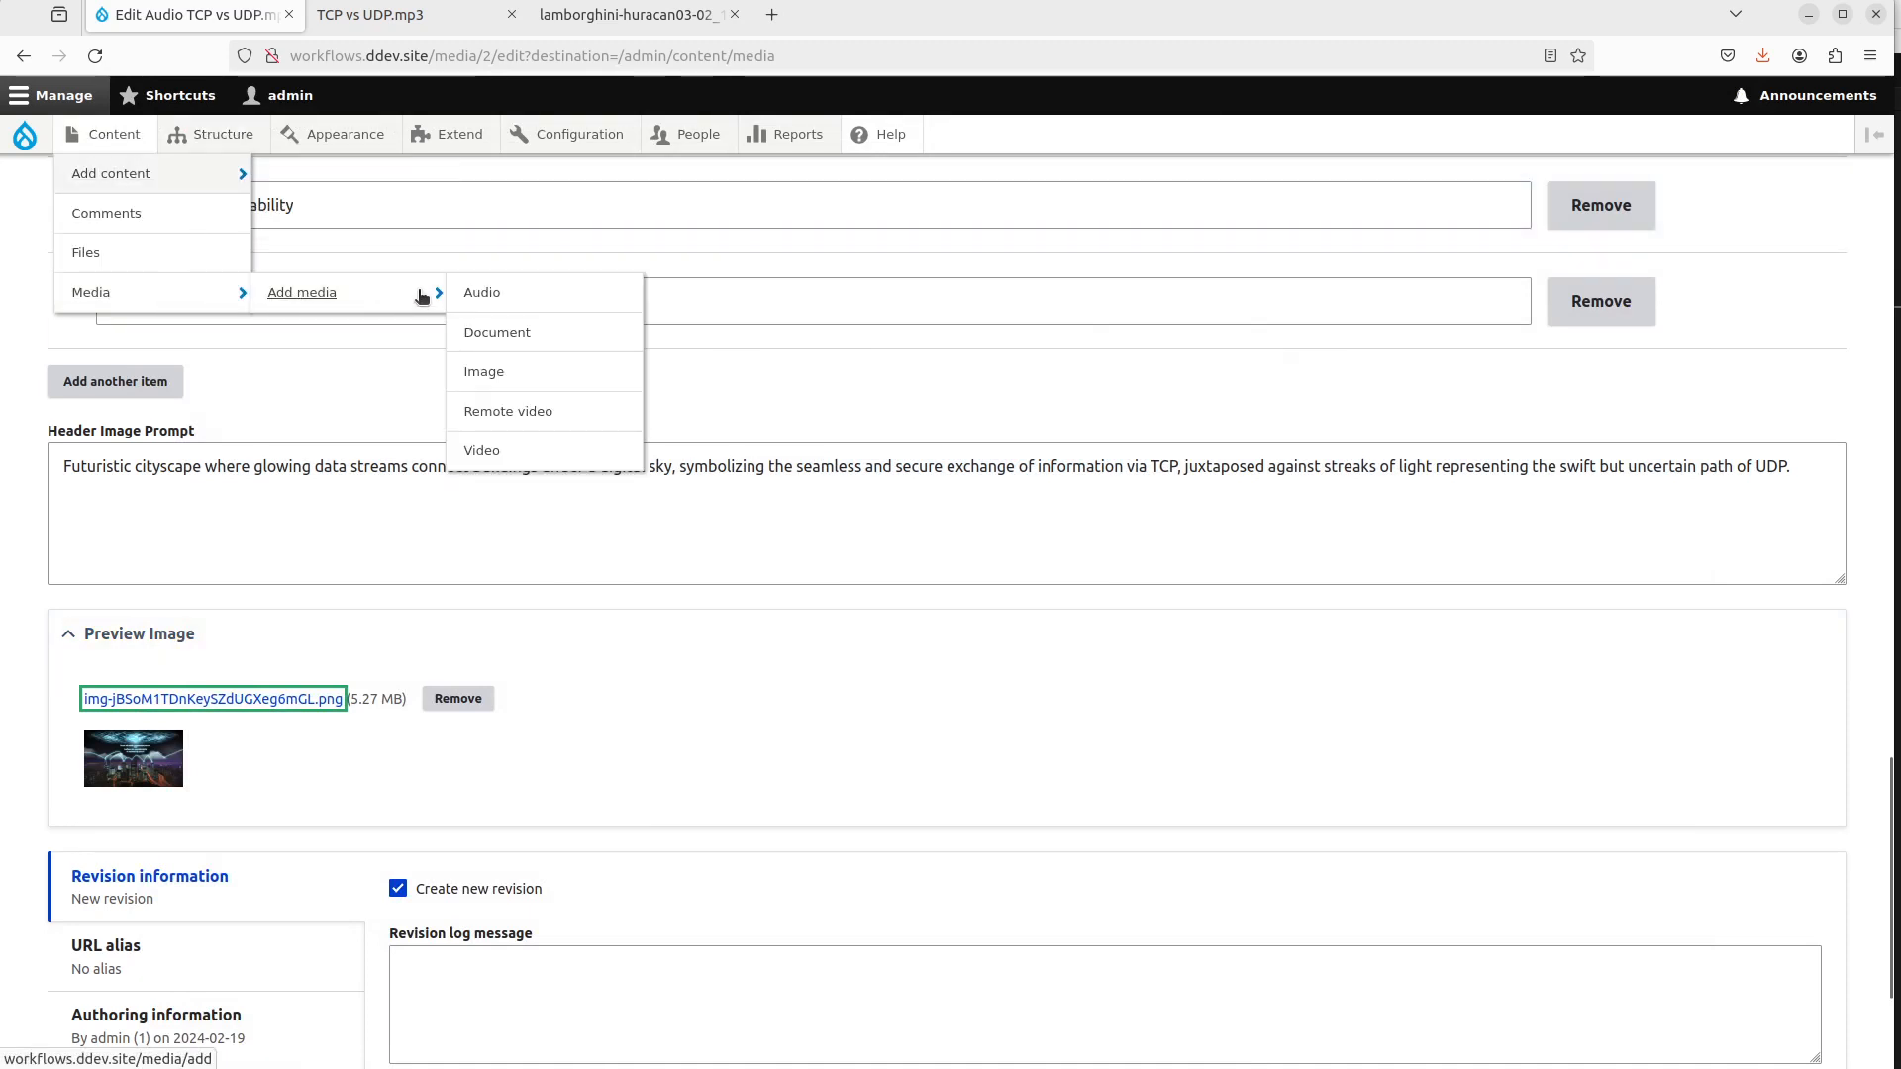
{"action": "left_click", "coordinate": [533, 359]}
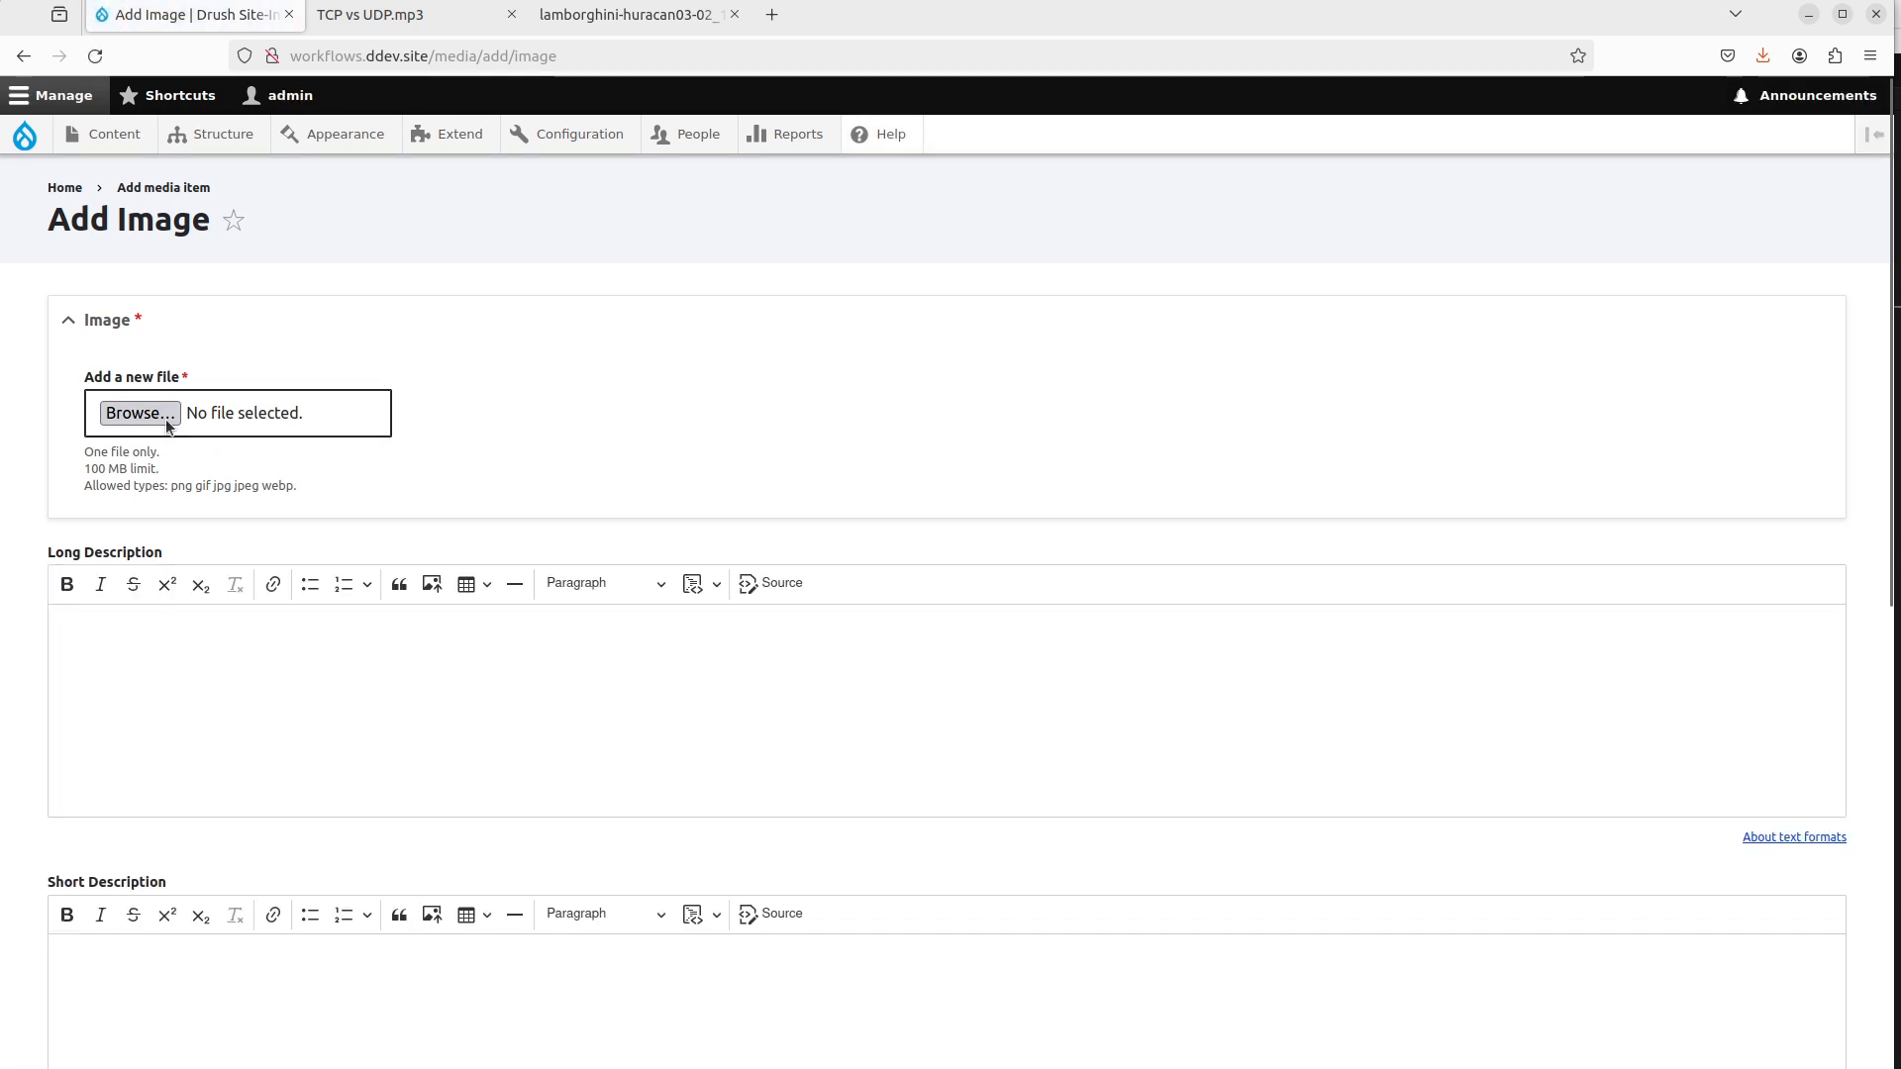
{"action": "left_click", "coordinate": [158, 416]}
{"action": "double_click", "coordinate": [854, 434]}
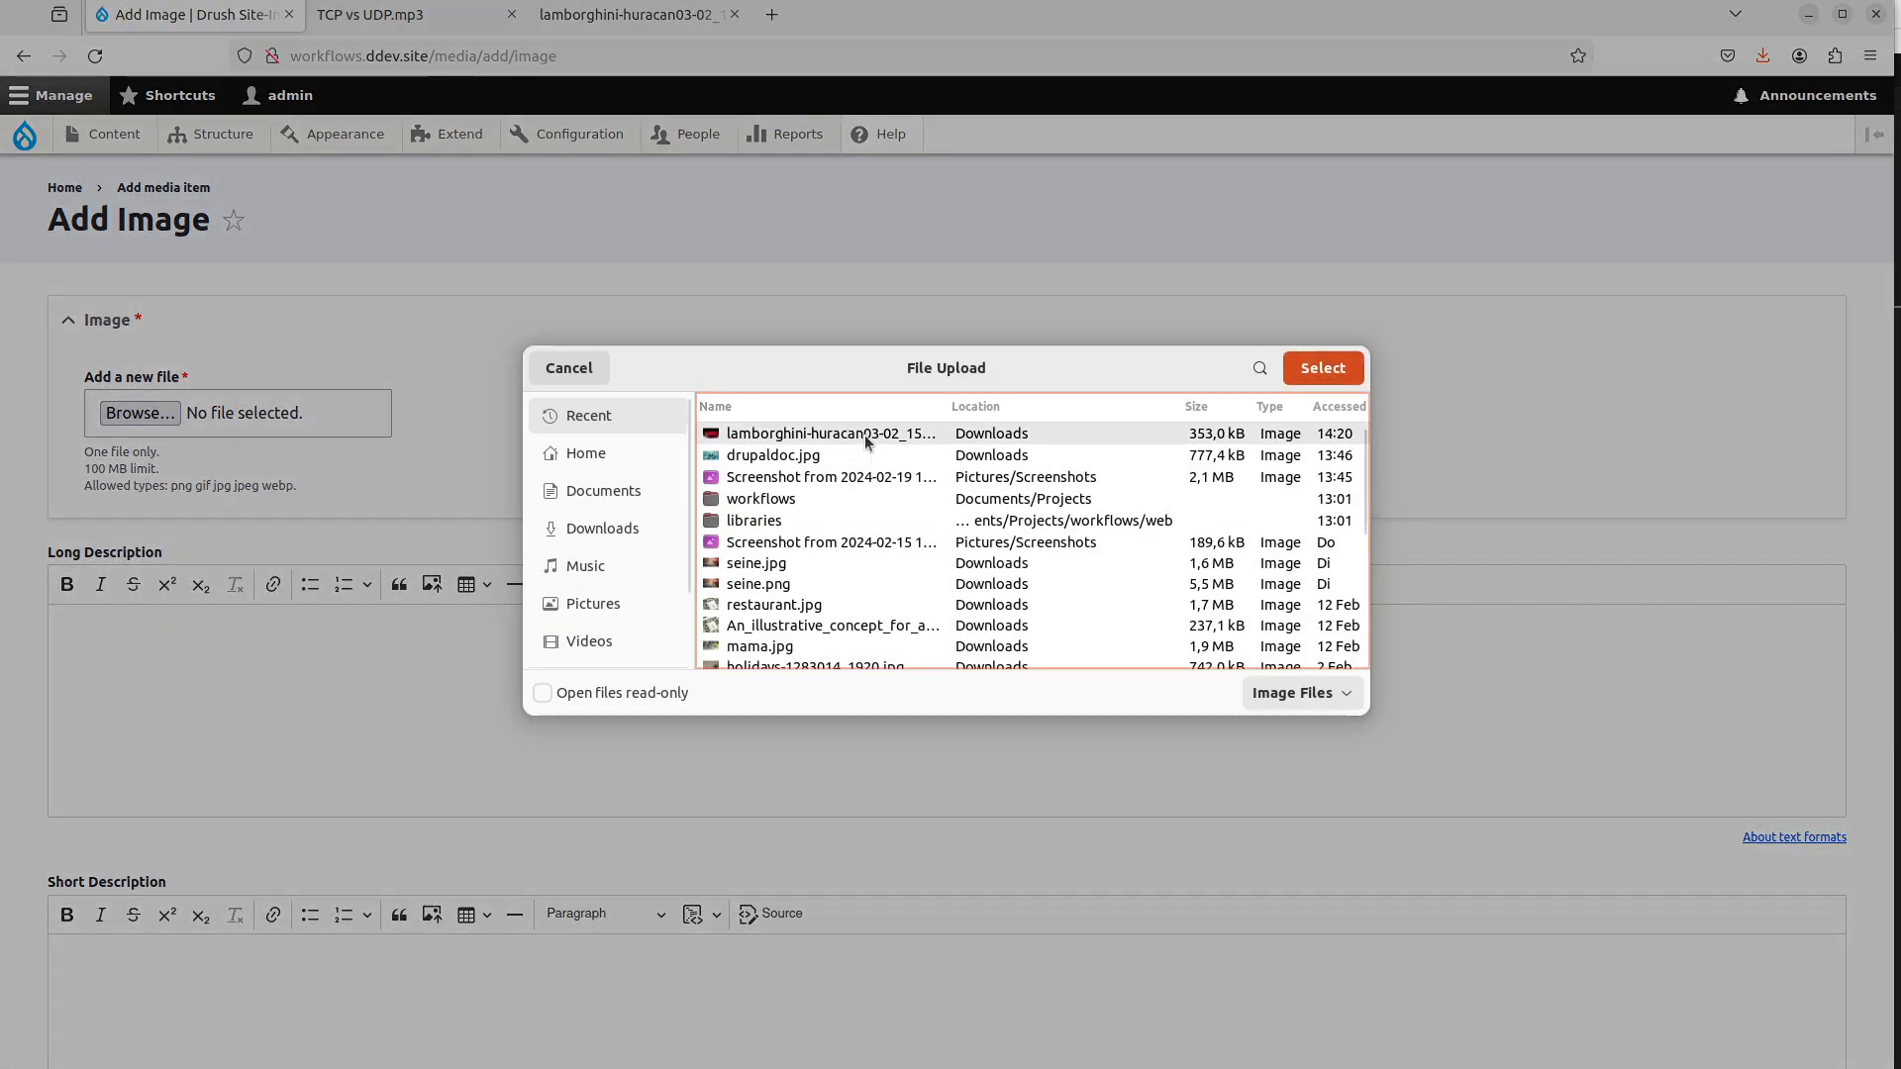
Give the uploaded image the alternative text "Lambo" and save the media item with its description and search word fields empty.
{"action": "scroll", "coordinate": [840, 493], "scroll_direction": "down", "scroll_amount": 2}
{"action": "left_click", "coordinate": [443, 345]}
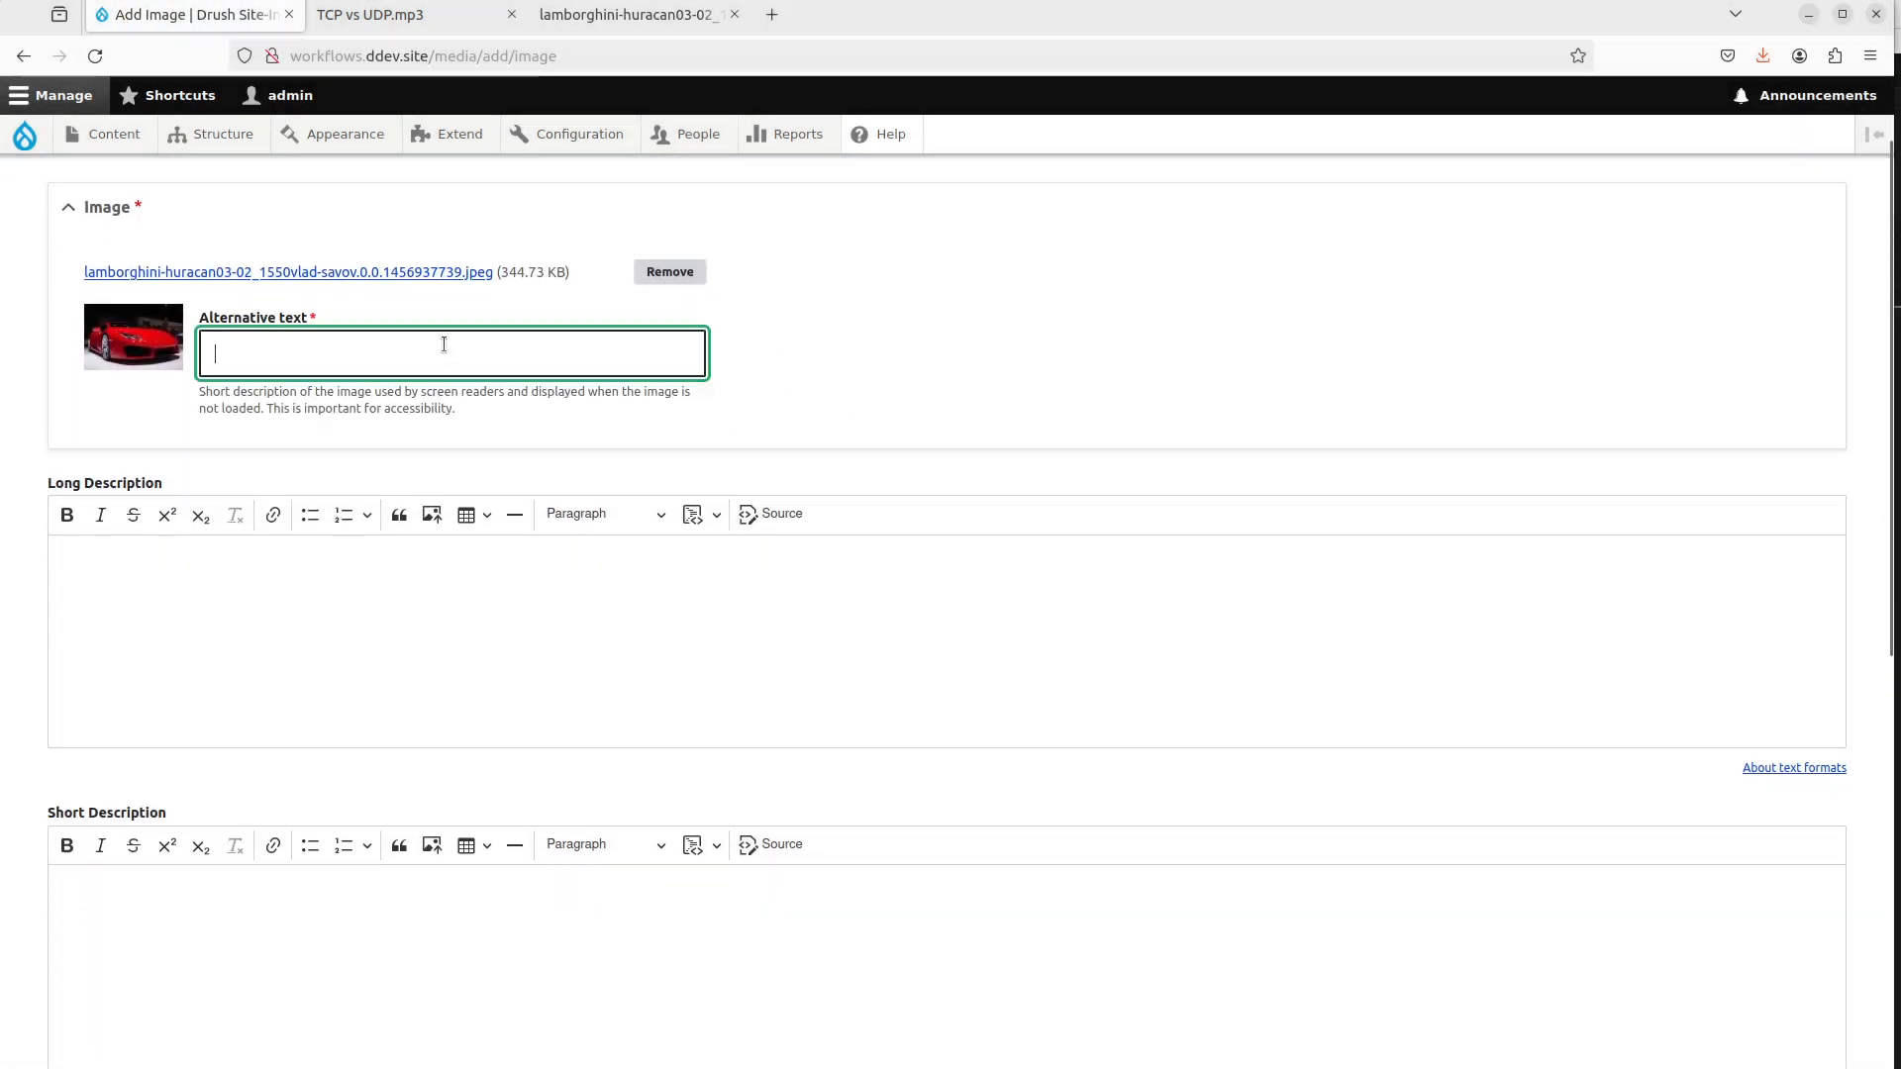
{"action": "type", "text": "Lambo"}
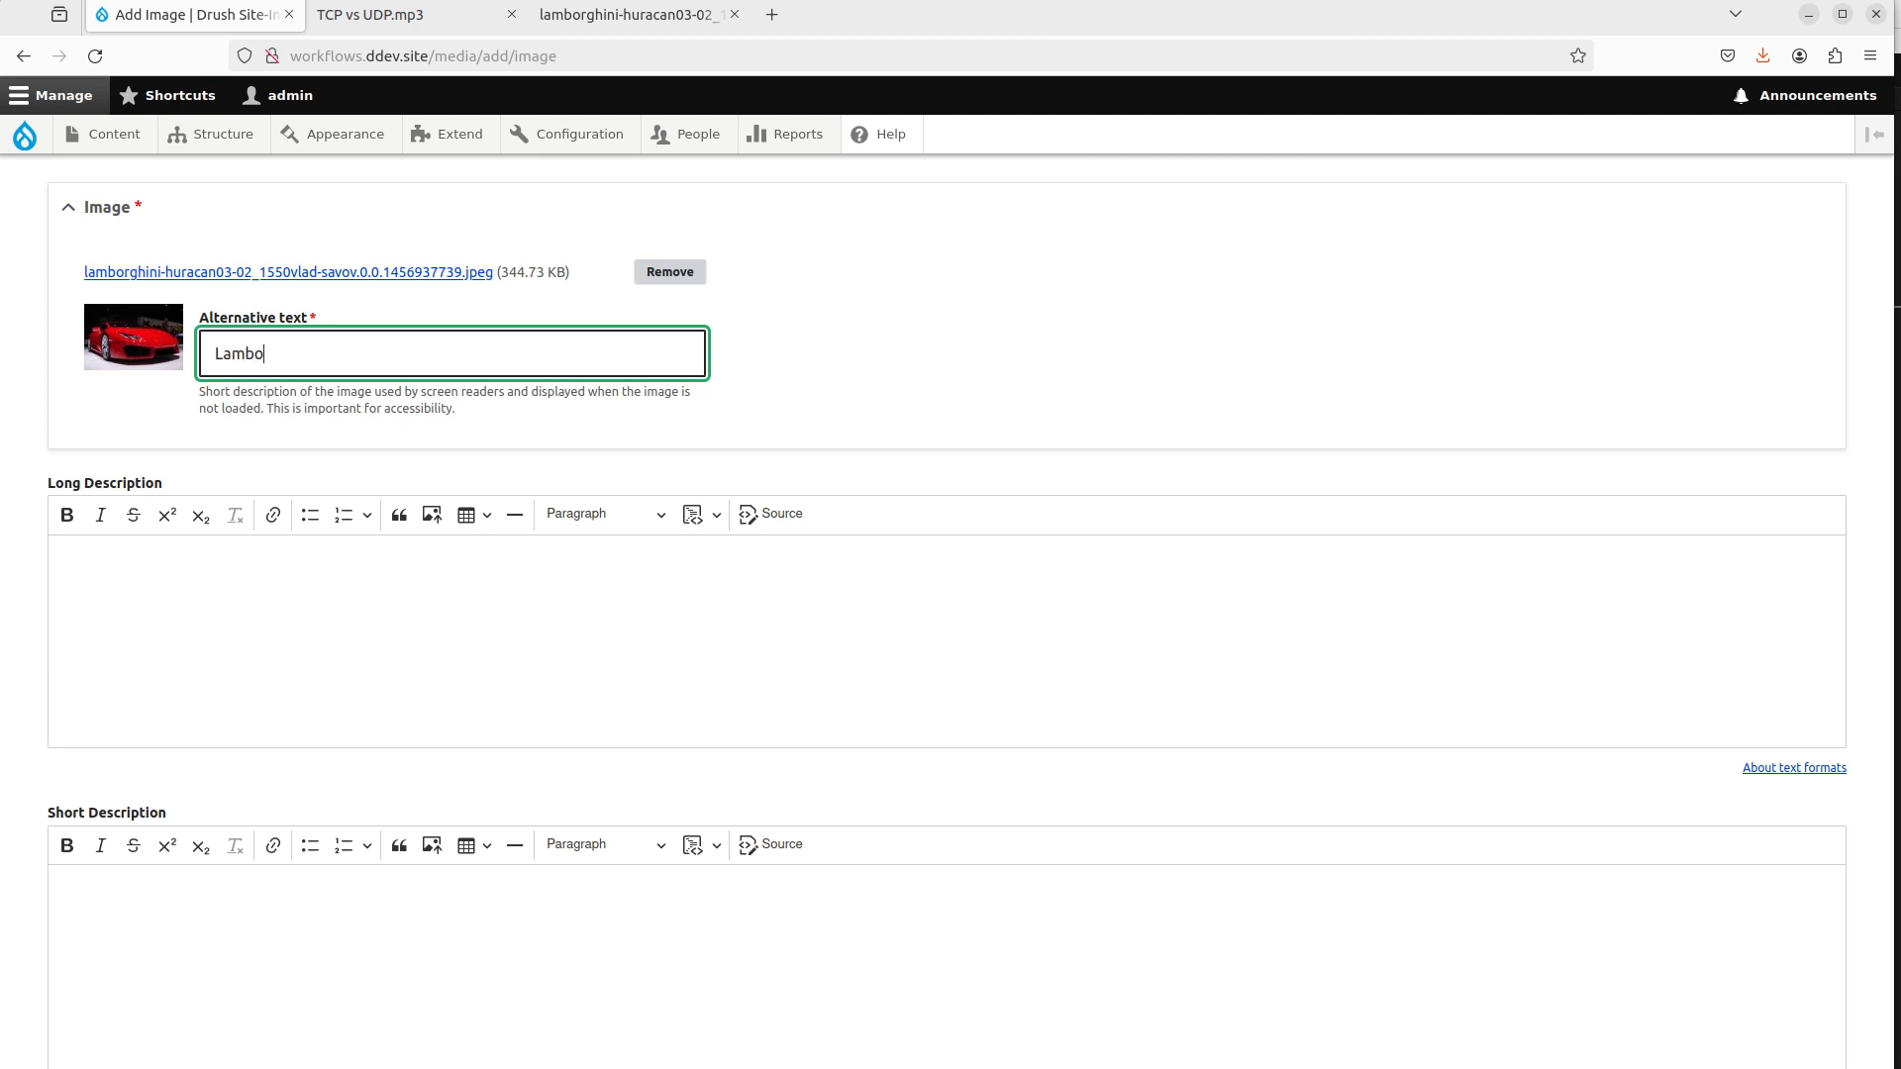
{"action": "scroll", "coordinate": [441, 340], "scroll_direction": "down", "scroll_amount": 7}
{"action": "scroll", "coordinate": [238, 404], "scroll_direction": "up", "scroll_amount": 2}
{"action": "scroll", "coordinate": [314, 468], "scroll_direction": "down", "scroll_amount": 6}
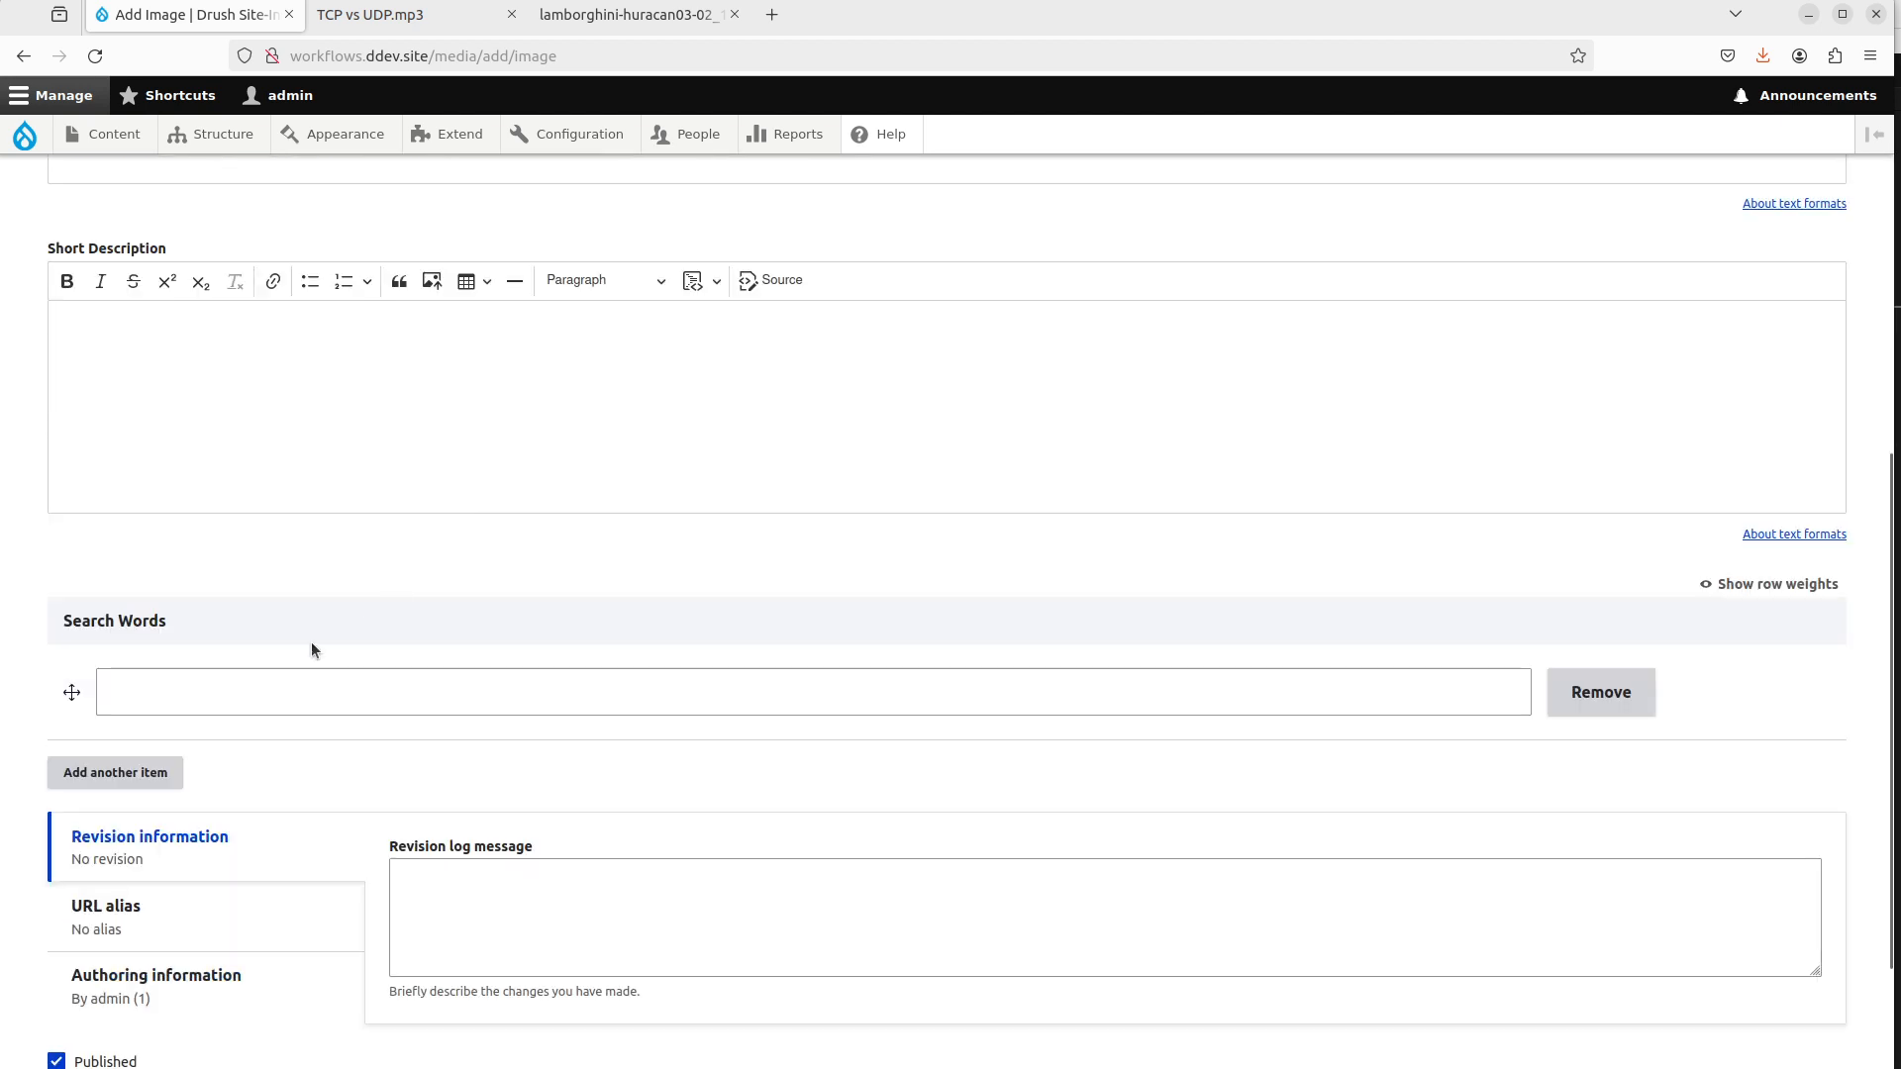
{"action": "scroll", "coordinate": [503, 608], "scroll_direction": "down", "scroll_amount": 3}
{"action": "scroll", "coordinate": [140, 959], "scroll_direction": "up", "scroll_amount": 5}
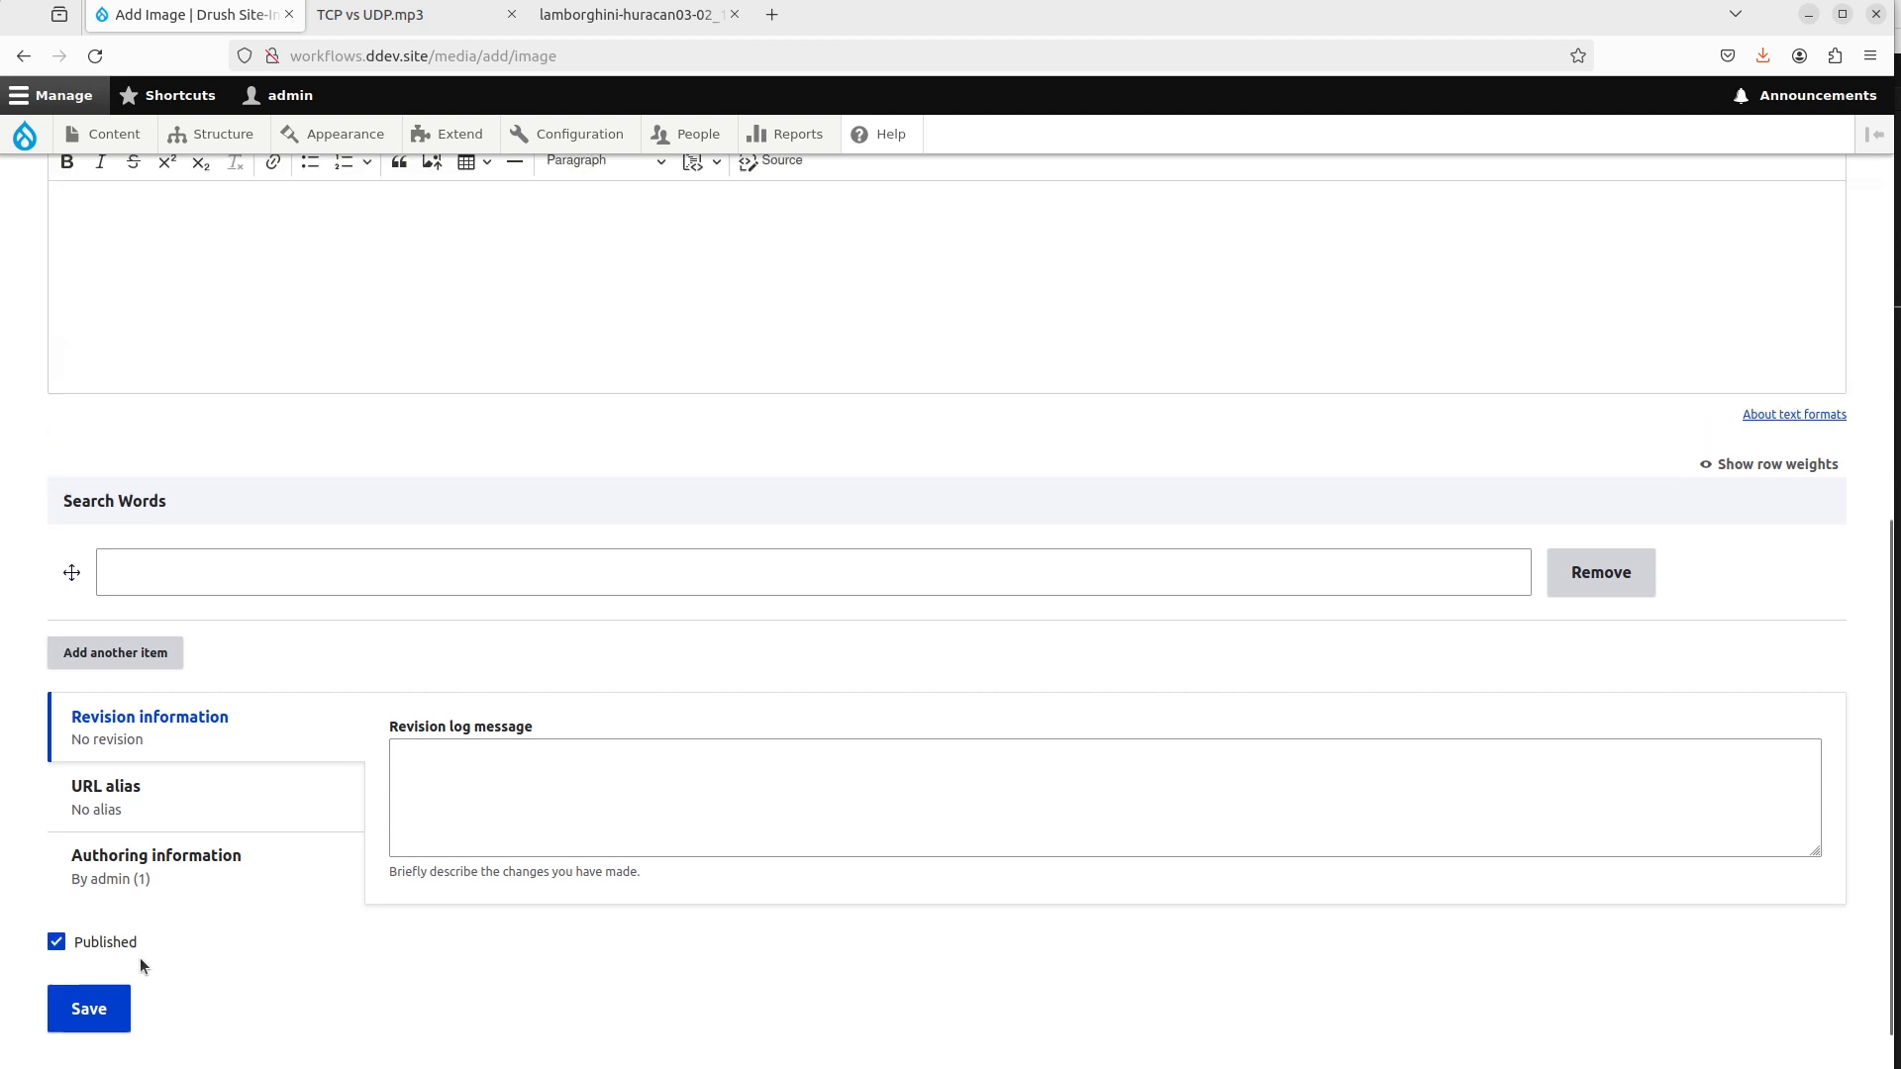
{"action": "scroll", "coordinate": [70, 1059], "scroll_direction": "down", "scroll_amount": 5}
{"action": "left_click", "coordinate": [88, 950]}
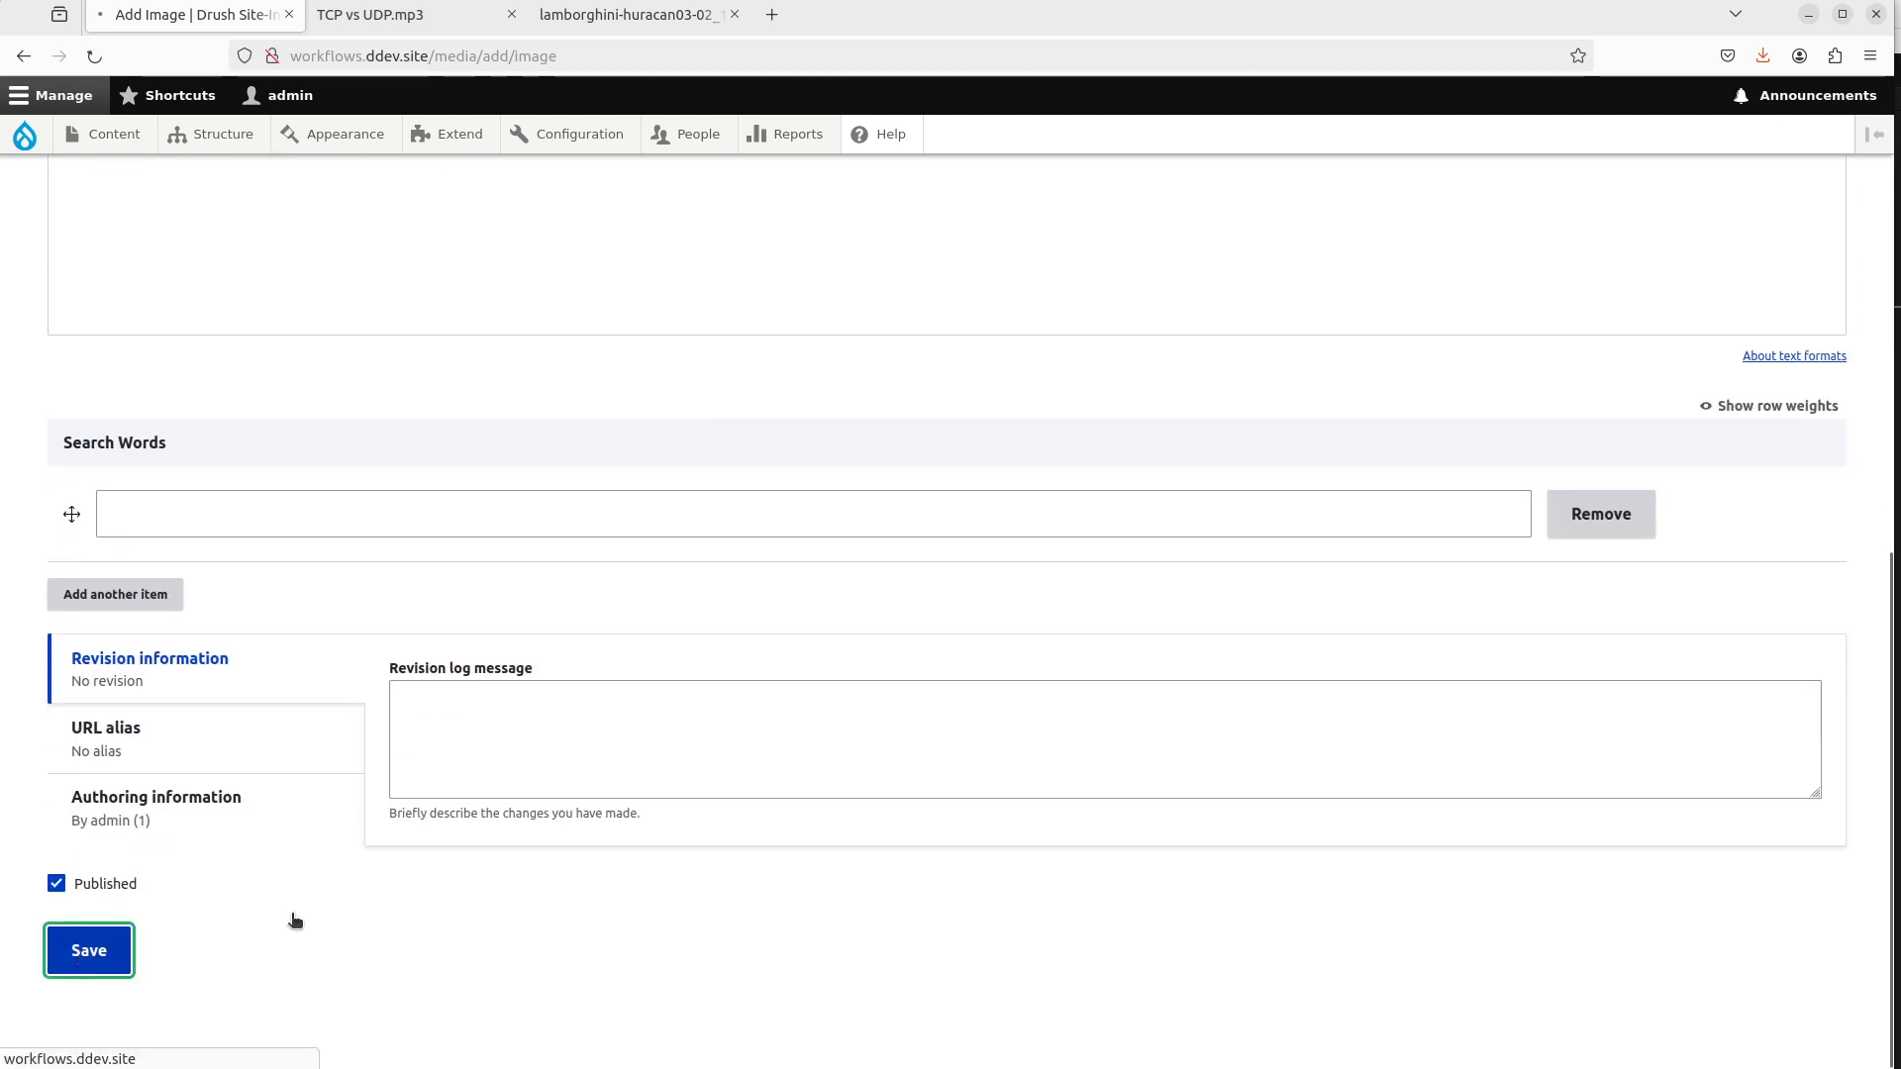
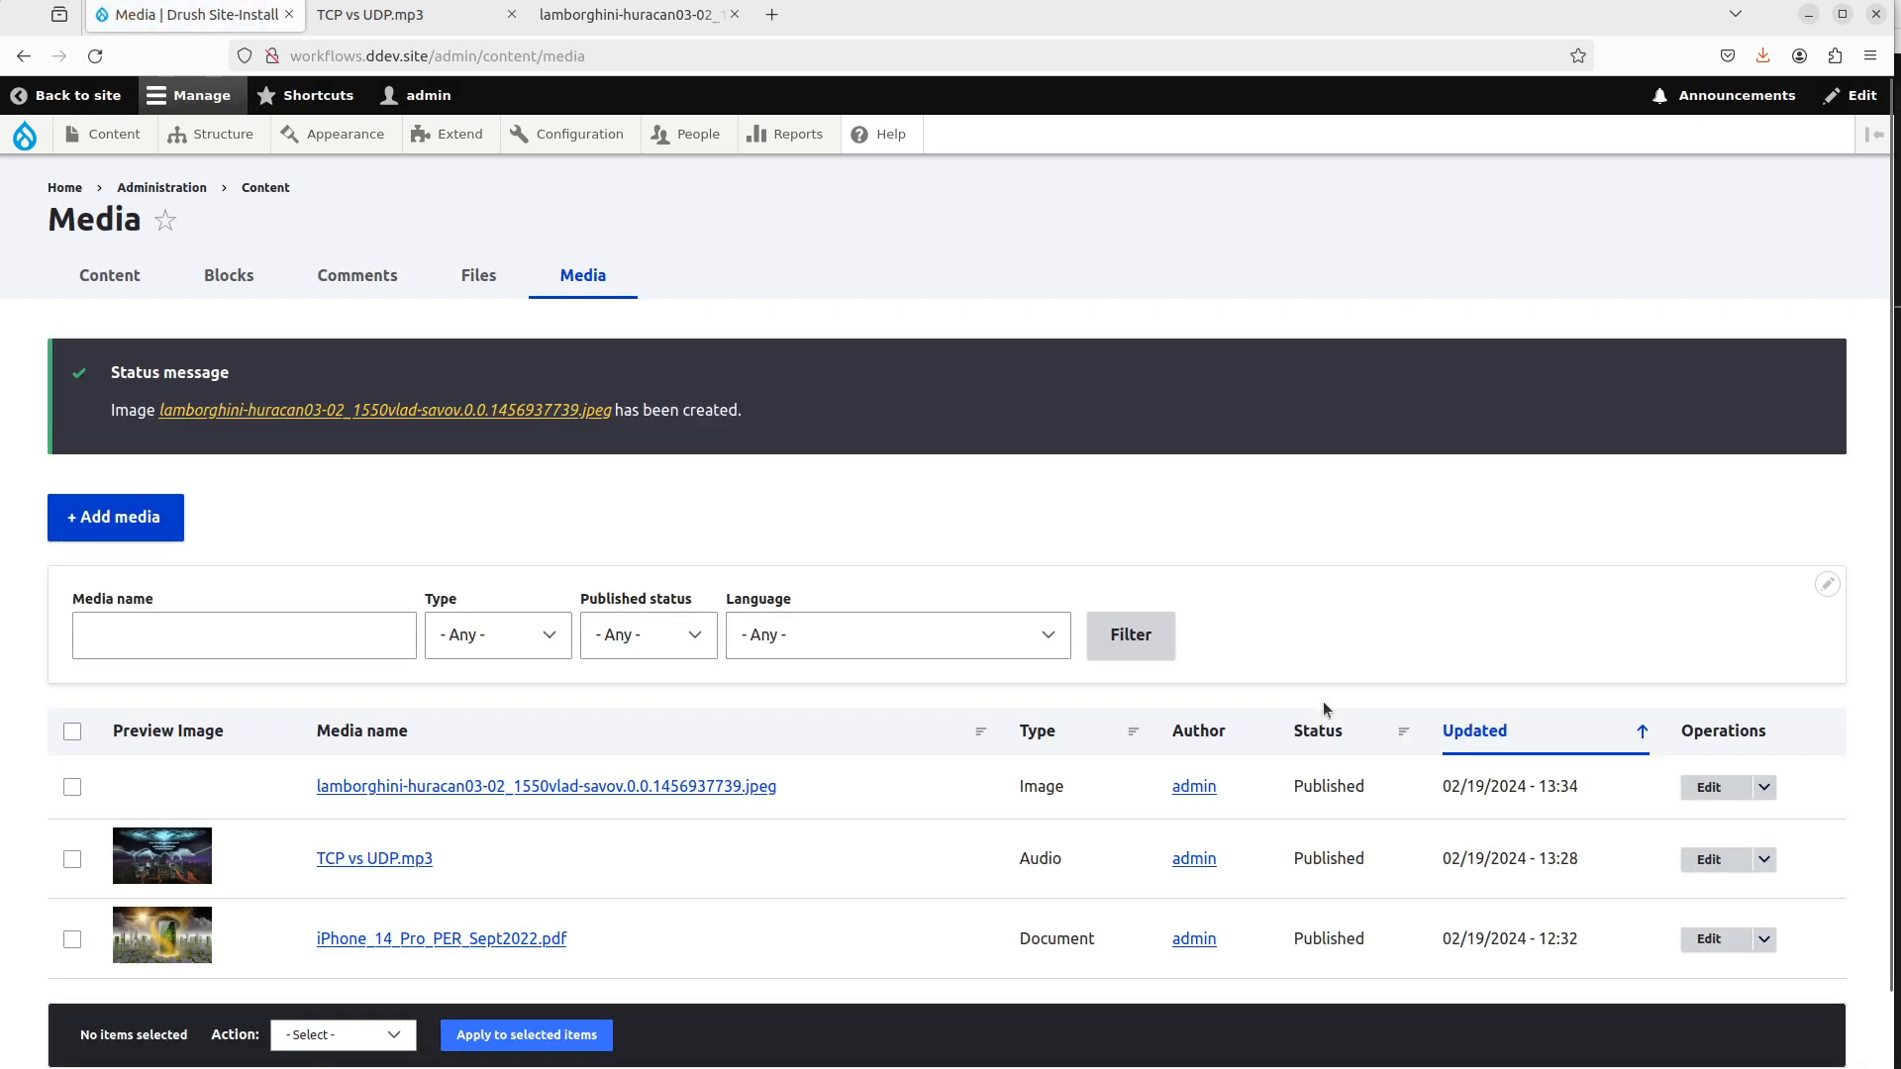
Open the new Lamborghini image item for editing and read its generated long and short descriptions.
{"action": "left_click", "coordinate": [1705, 788]}
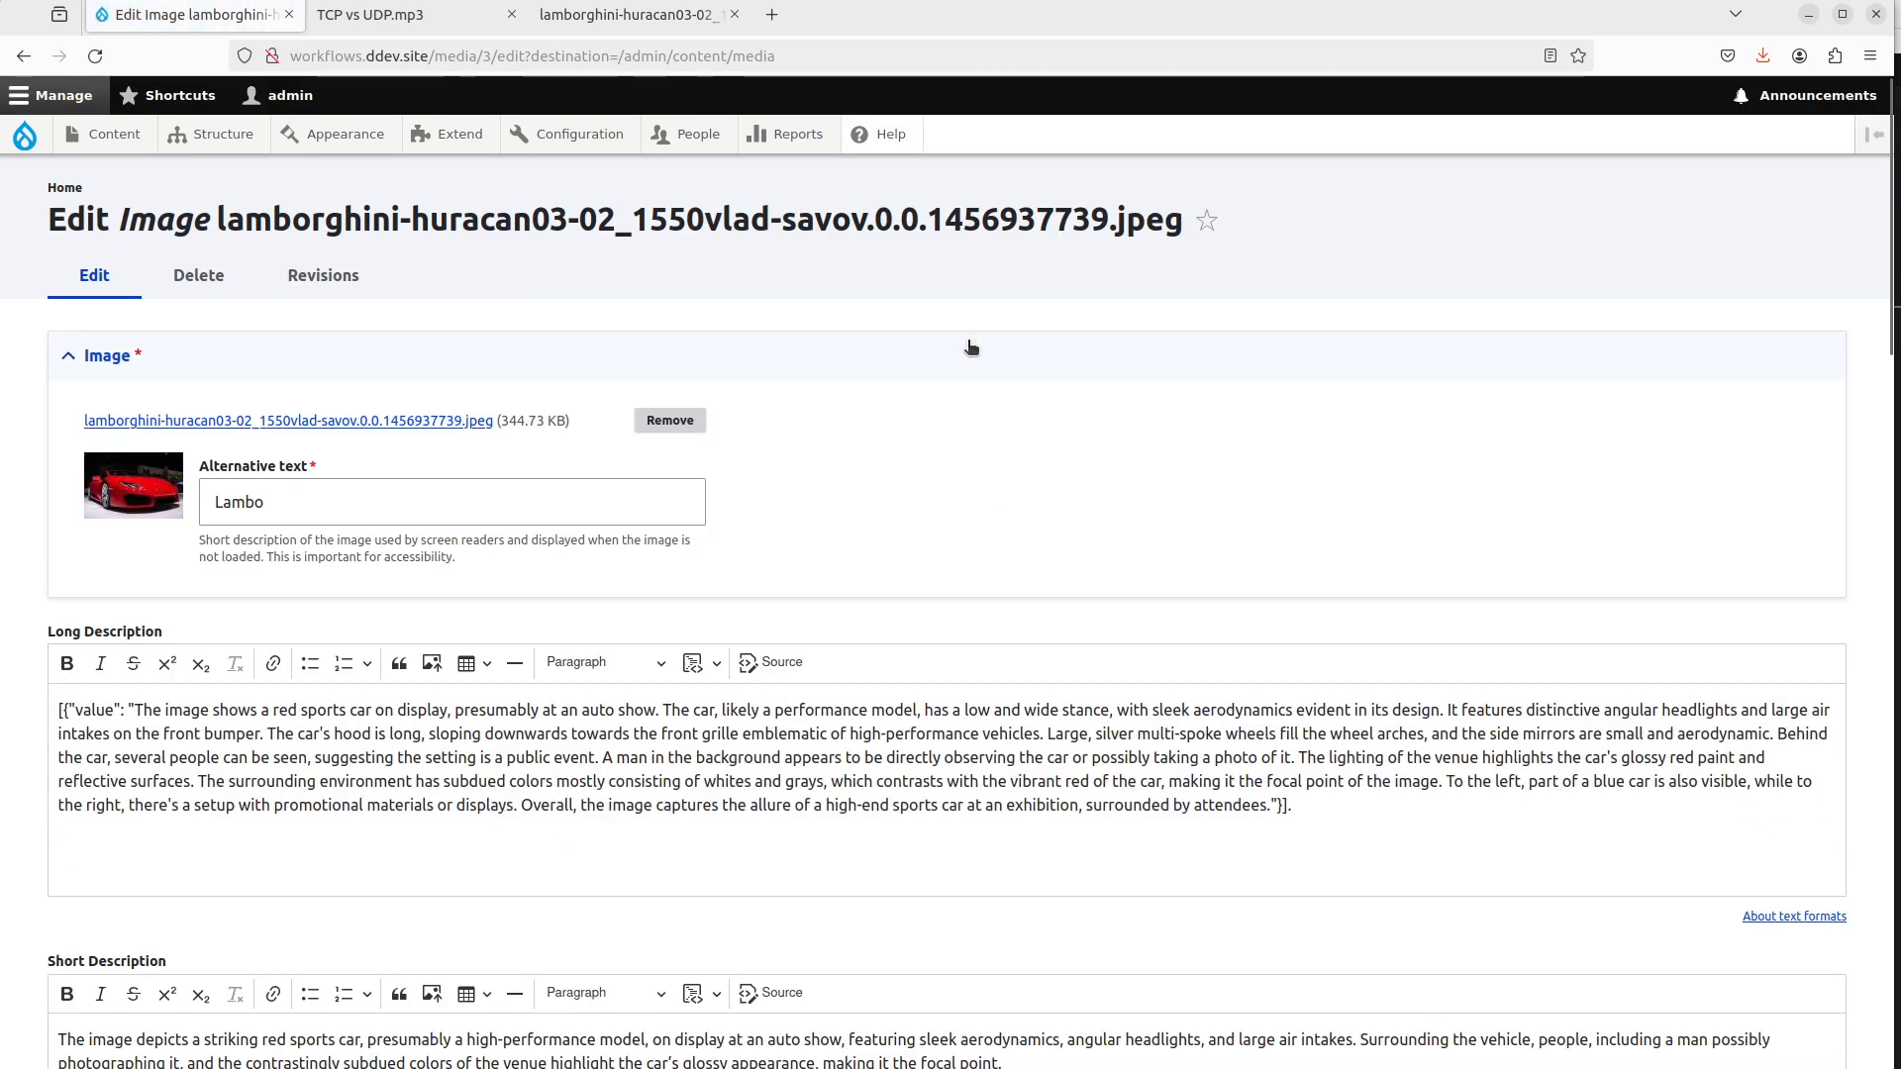
{"action": "scroll", "coordinate": [1097, 455], "scroll_direction": "down", "scroll_amount": 2}
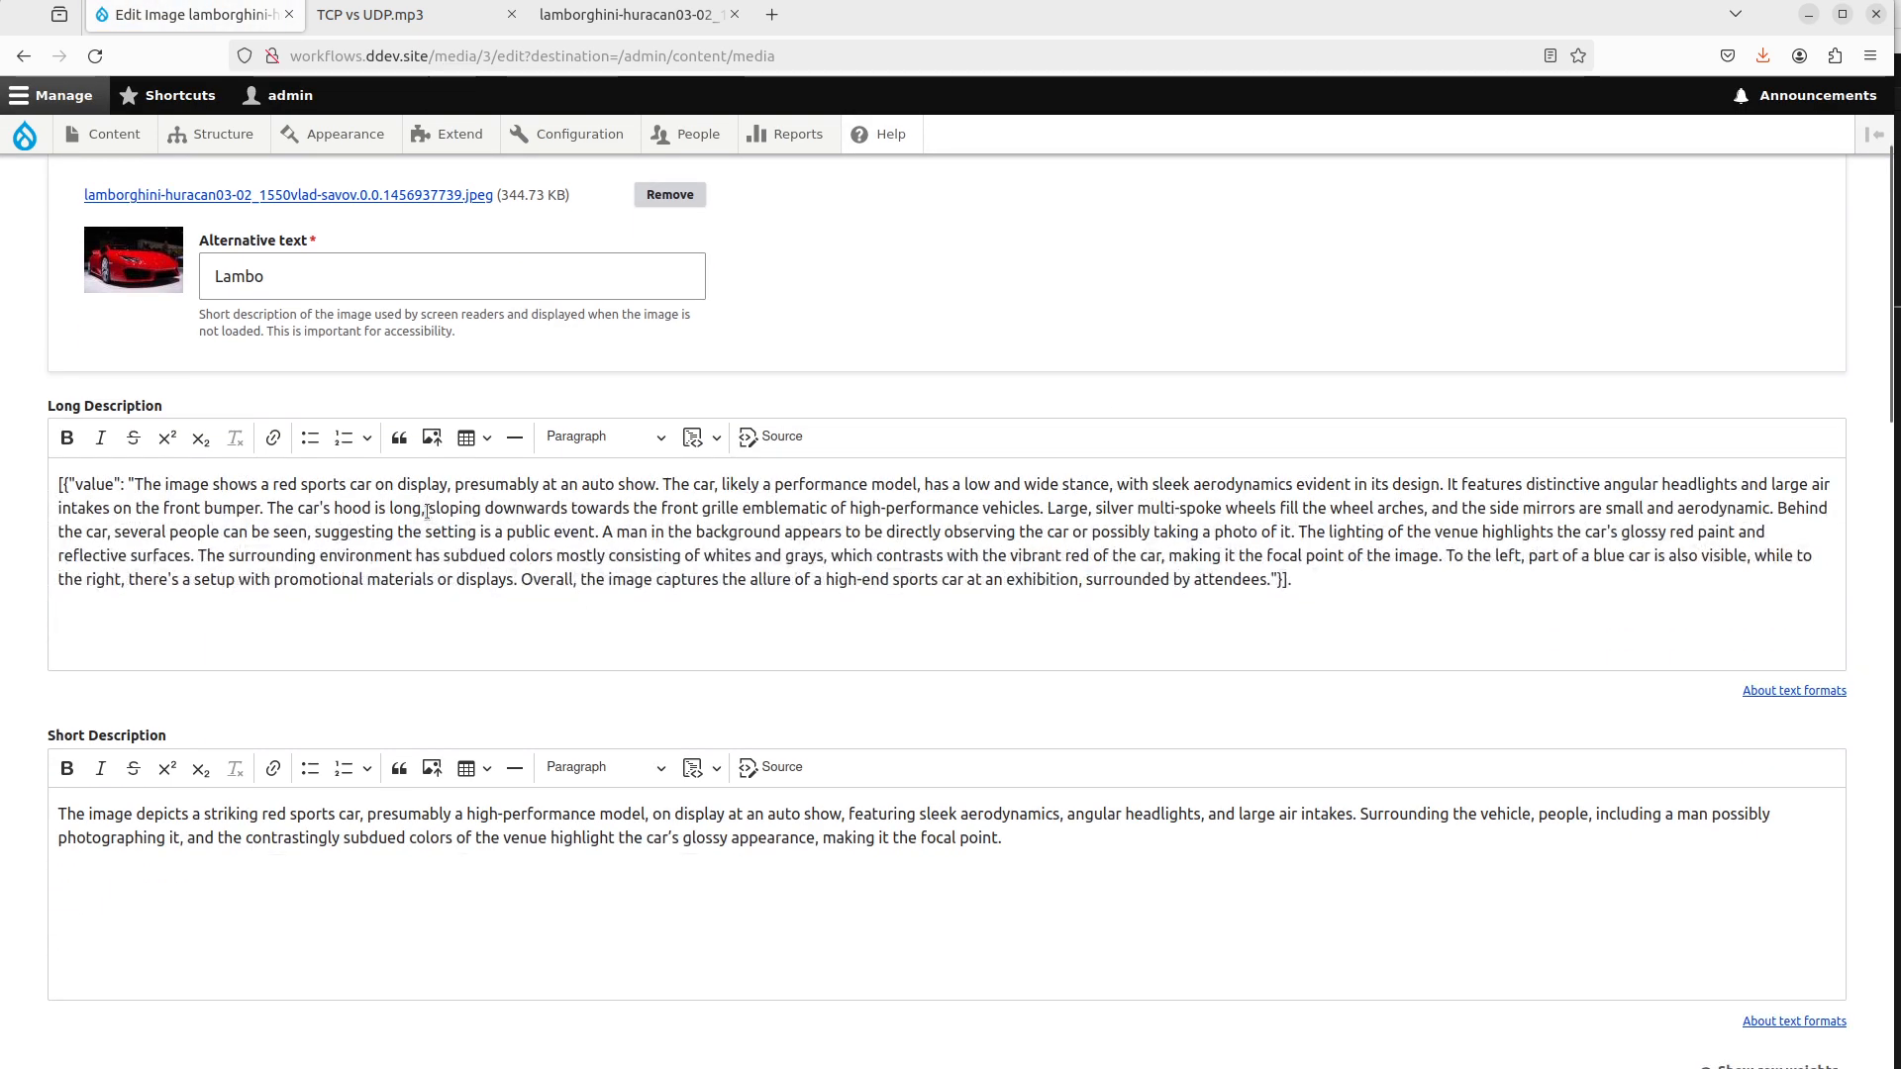
{"action": "scroll", "coordinate": [427, 511], "scroll_direction": "down", "scroll_amount": 4}
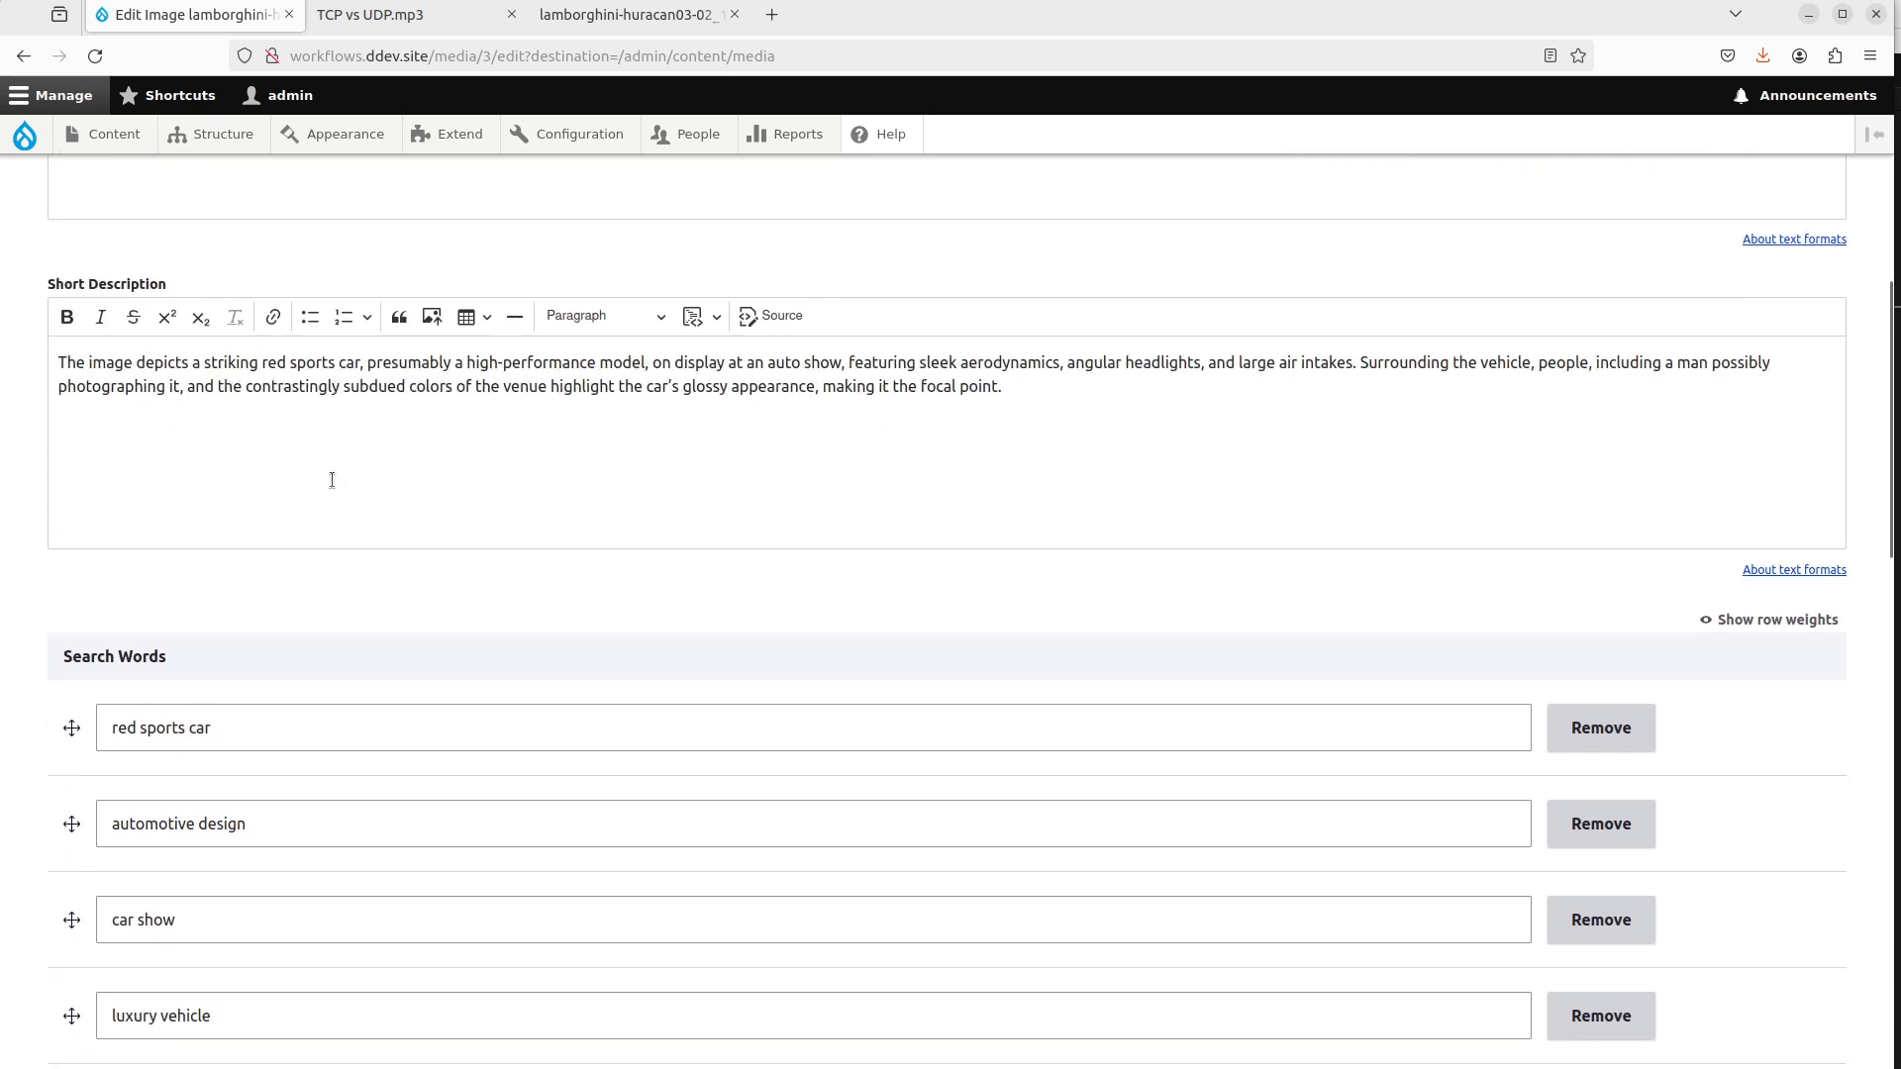
Review the full list of generated search words for the Lamborghini image, and return to the Media list without saving.
{"action": "scroll", "coordinate": [297, 614], "scroll_direction": "down", "scroll_amount": 1}
{"action": "scroll", "coordinate": [312, 575], "scroll_direction": "down", "scroll_amount": 2}
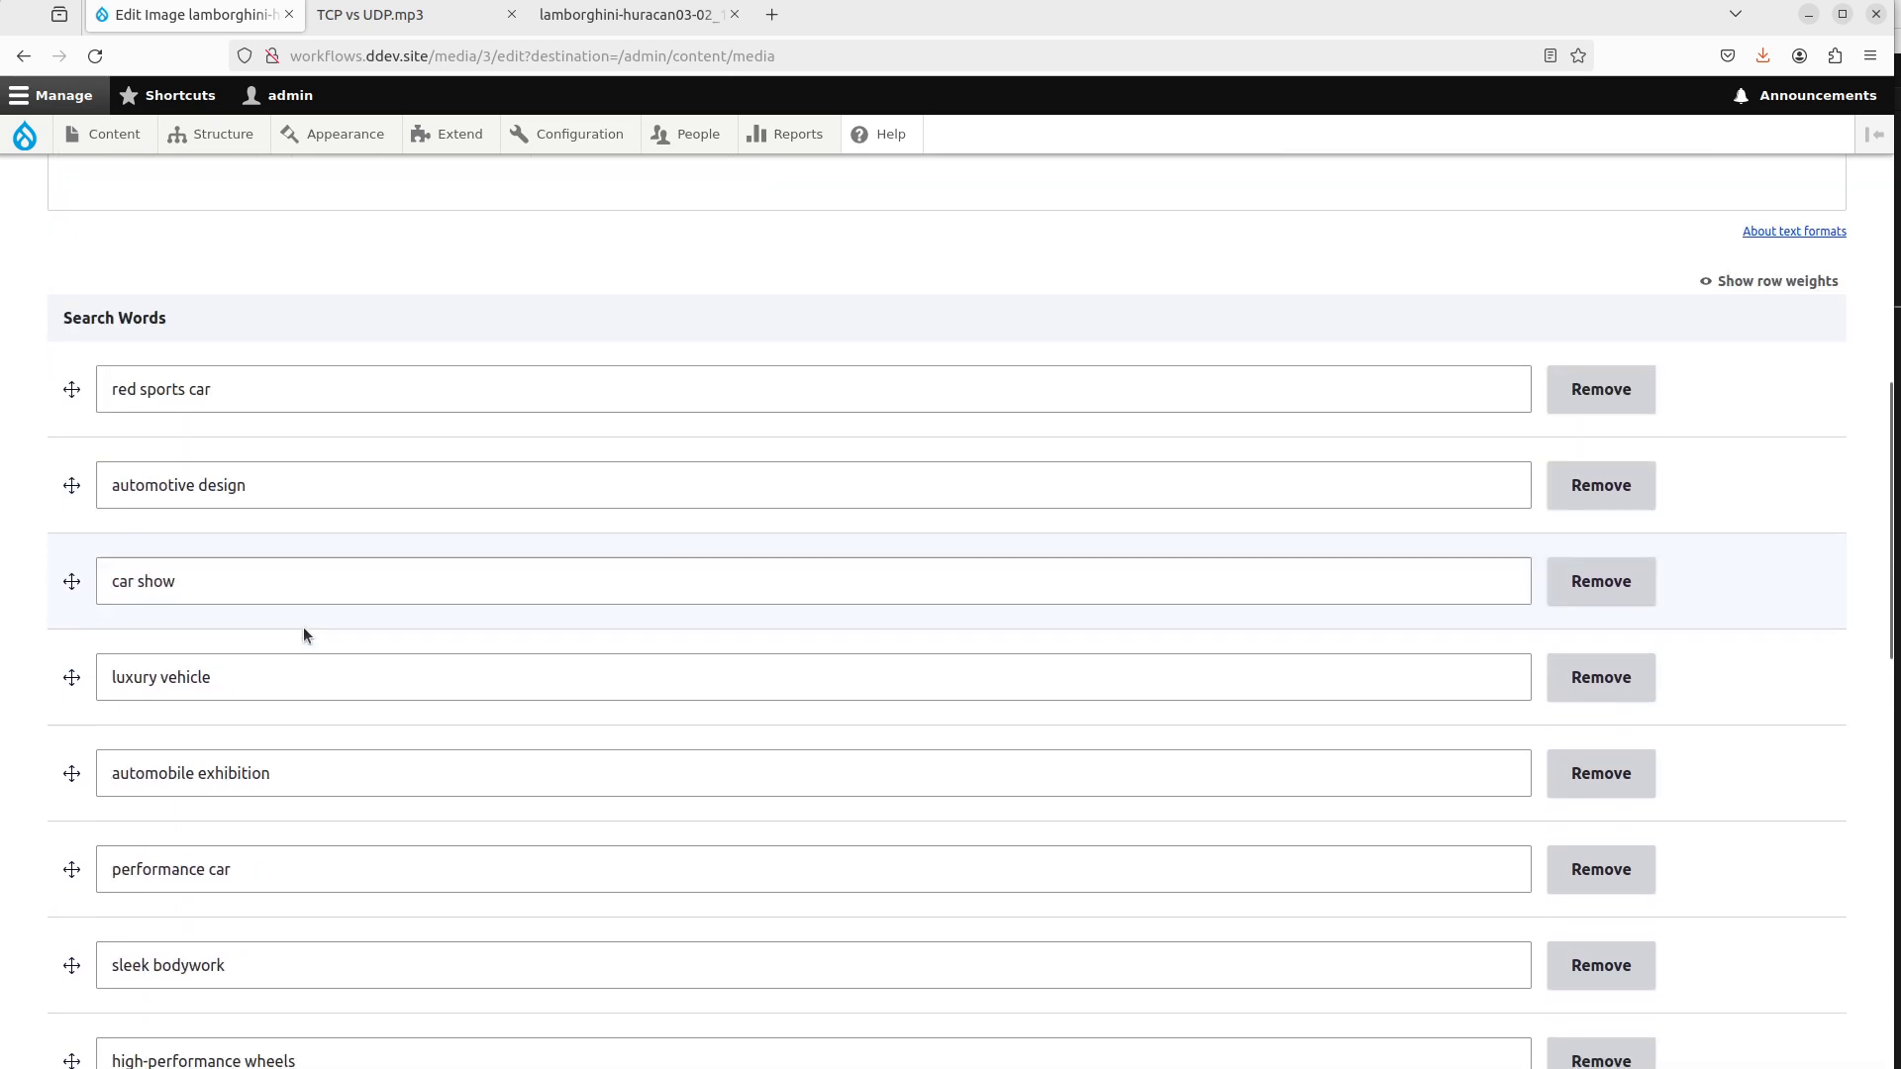
{"action": "scroll", "coordinate": [303, 627], "scroll_direction": "down", "scroll_amount": 3}
{"action": "scroll", "coordinate": [337, 674], "scroll_direction": "up", "scroll_amount": 2}
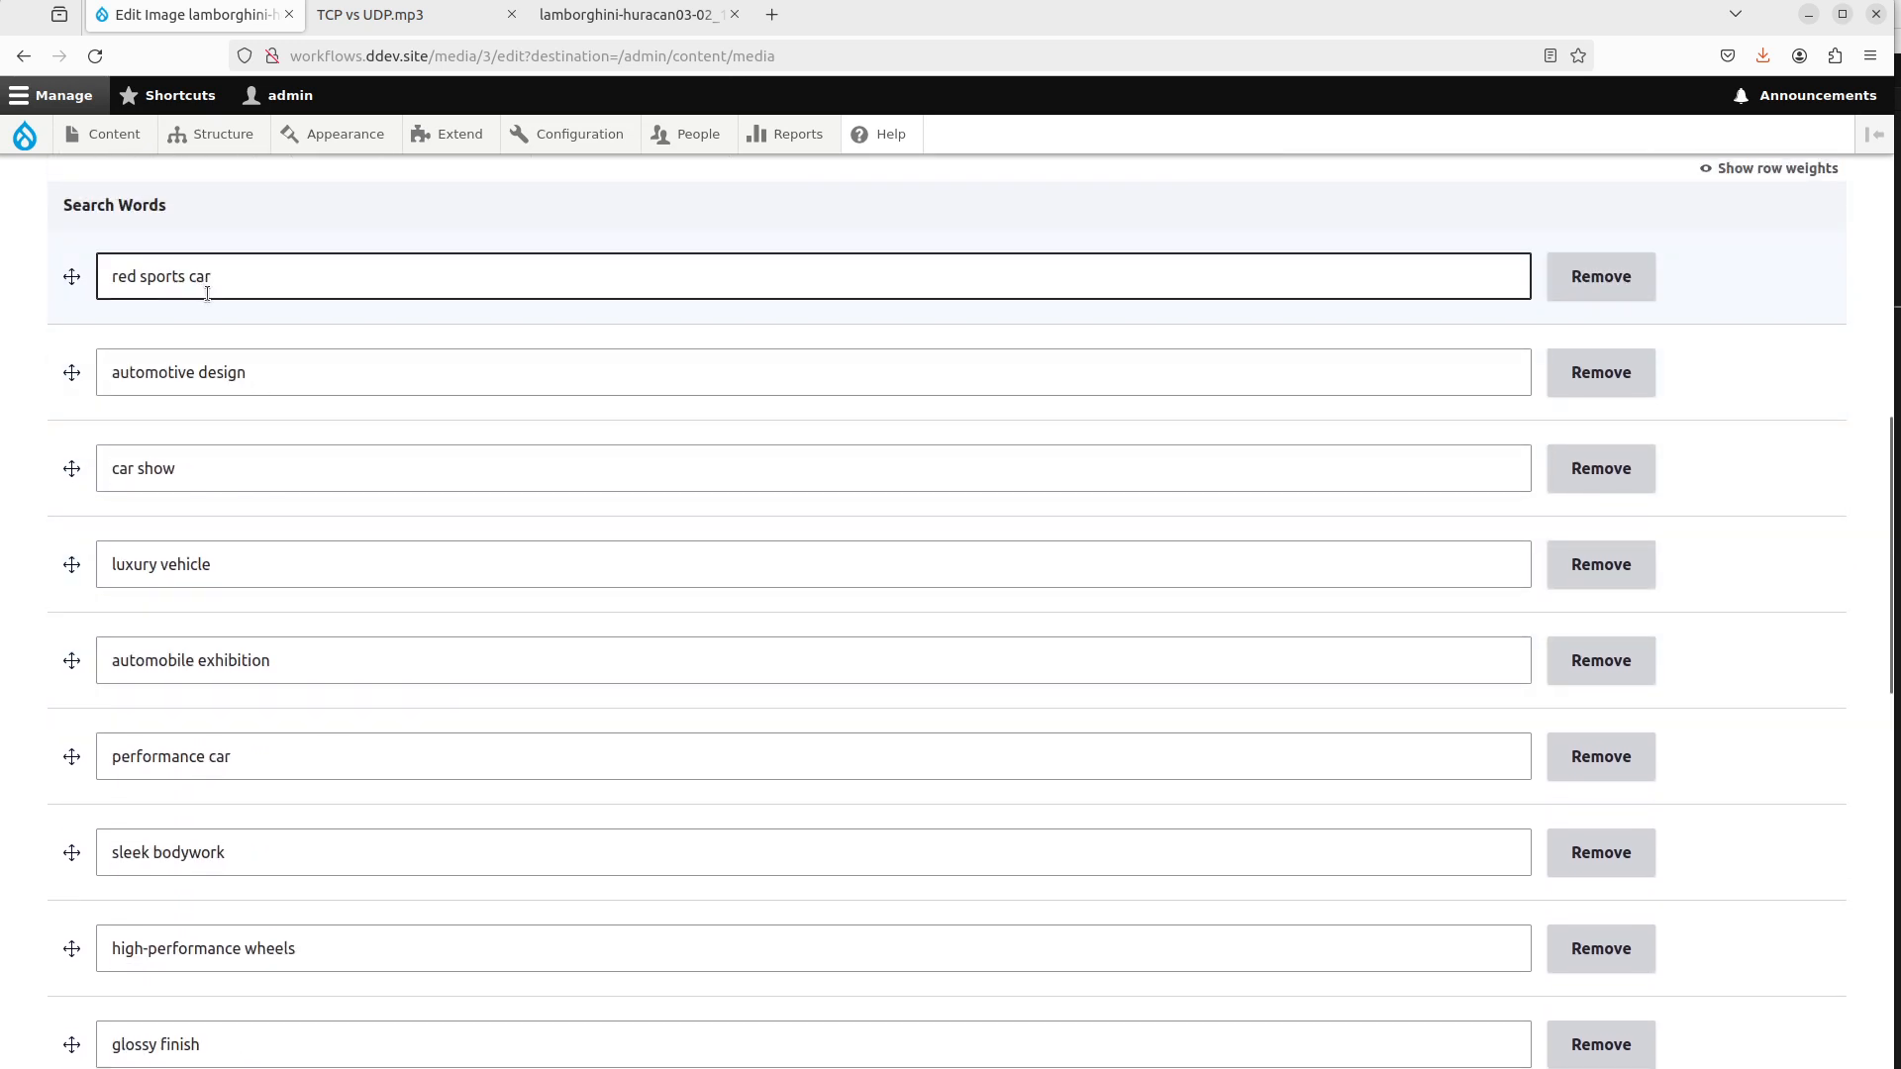
{"action": "scroll", "coordinate": [390, 620], "scroll_direction": "down", "scroll_amount": 1}
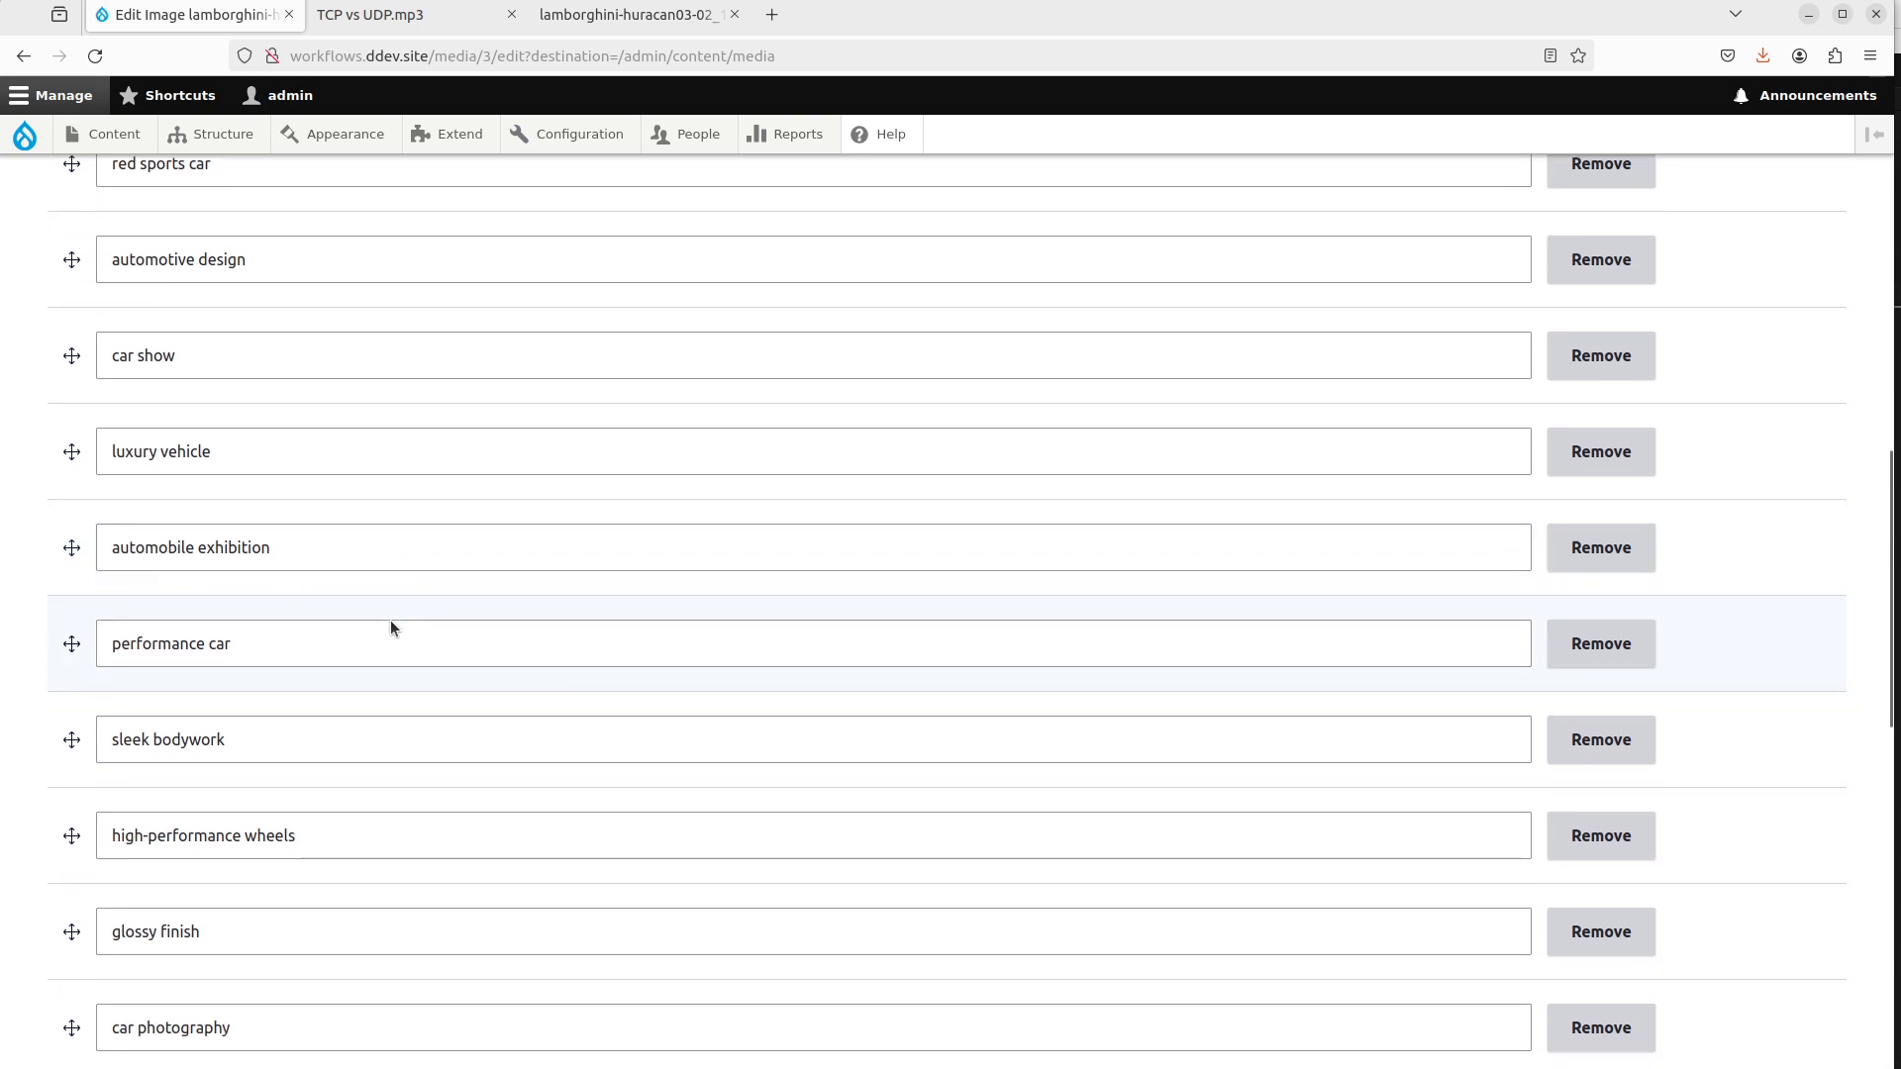
{"action": "left_click", "coordinate": [301, 741]}
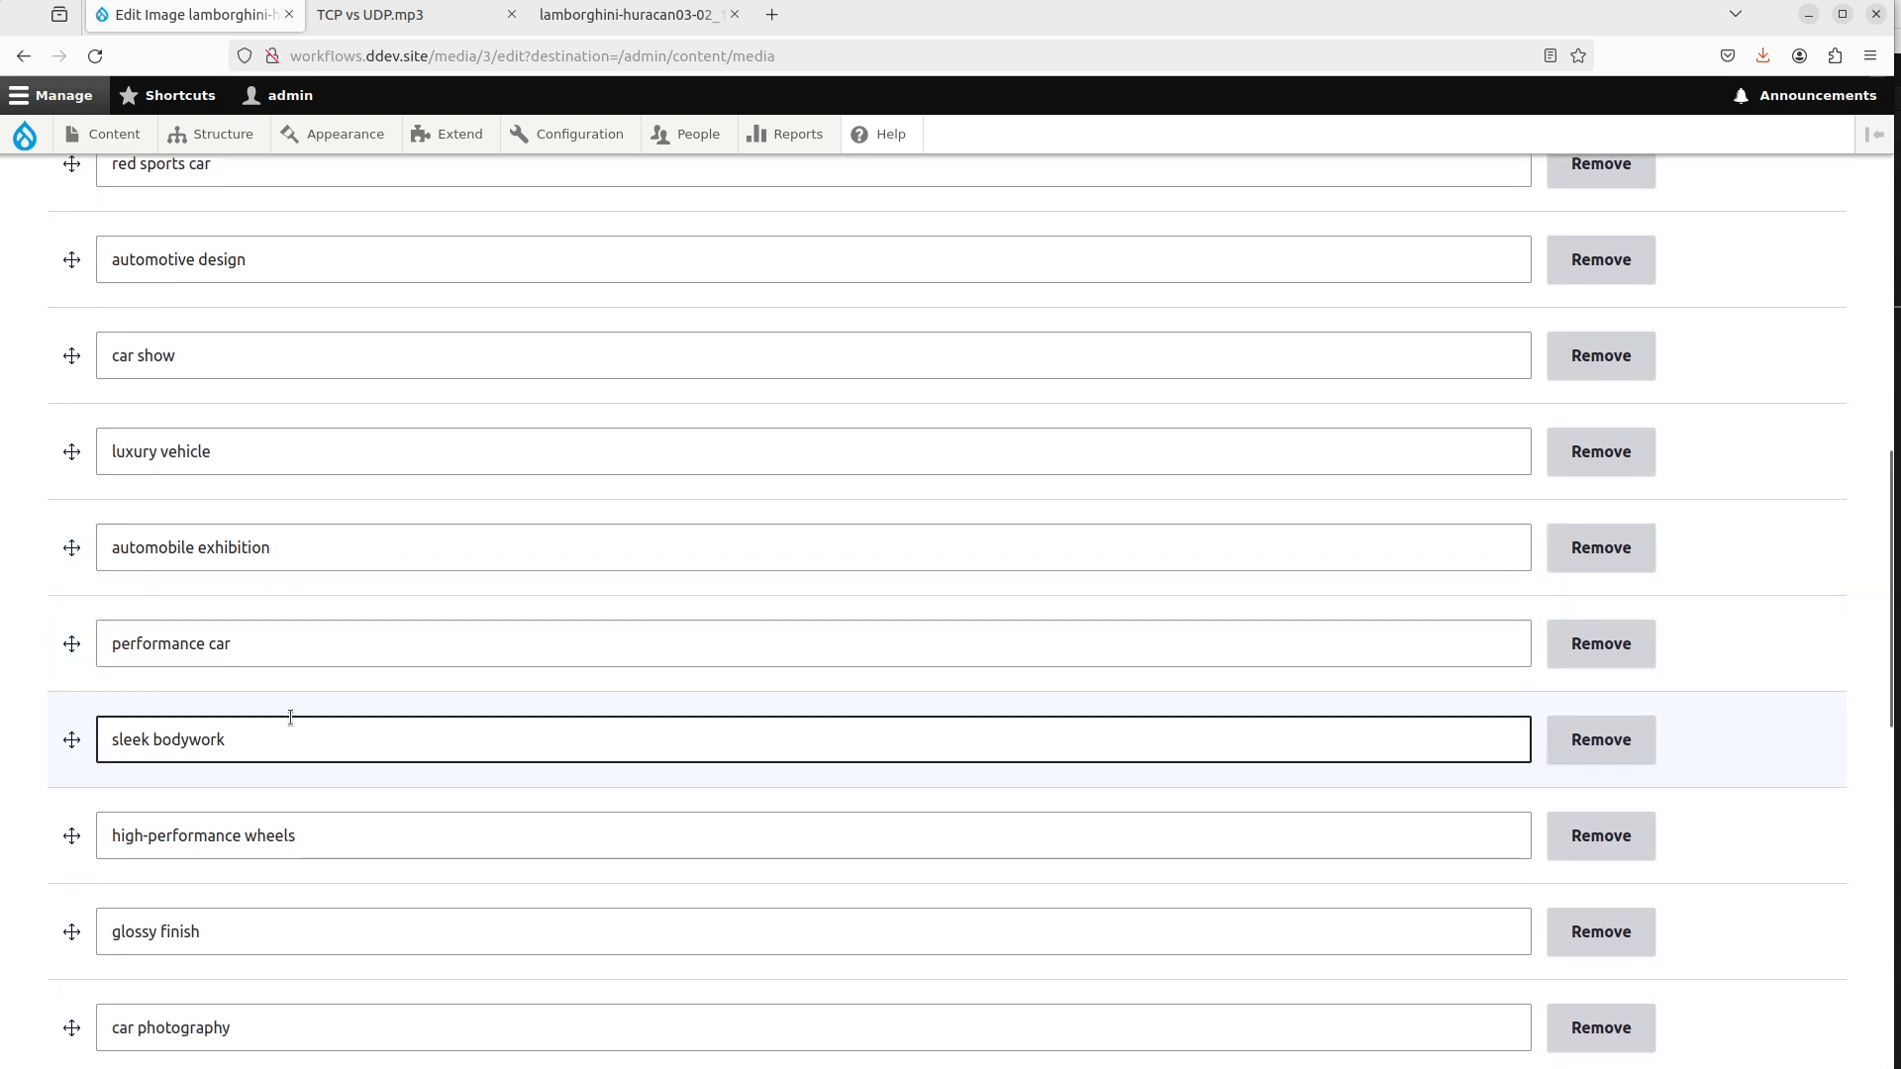
{"action": "scroll", "coordinate": [290, 718], "scroll_direction": "down", "scroll_amount": 7}
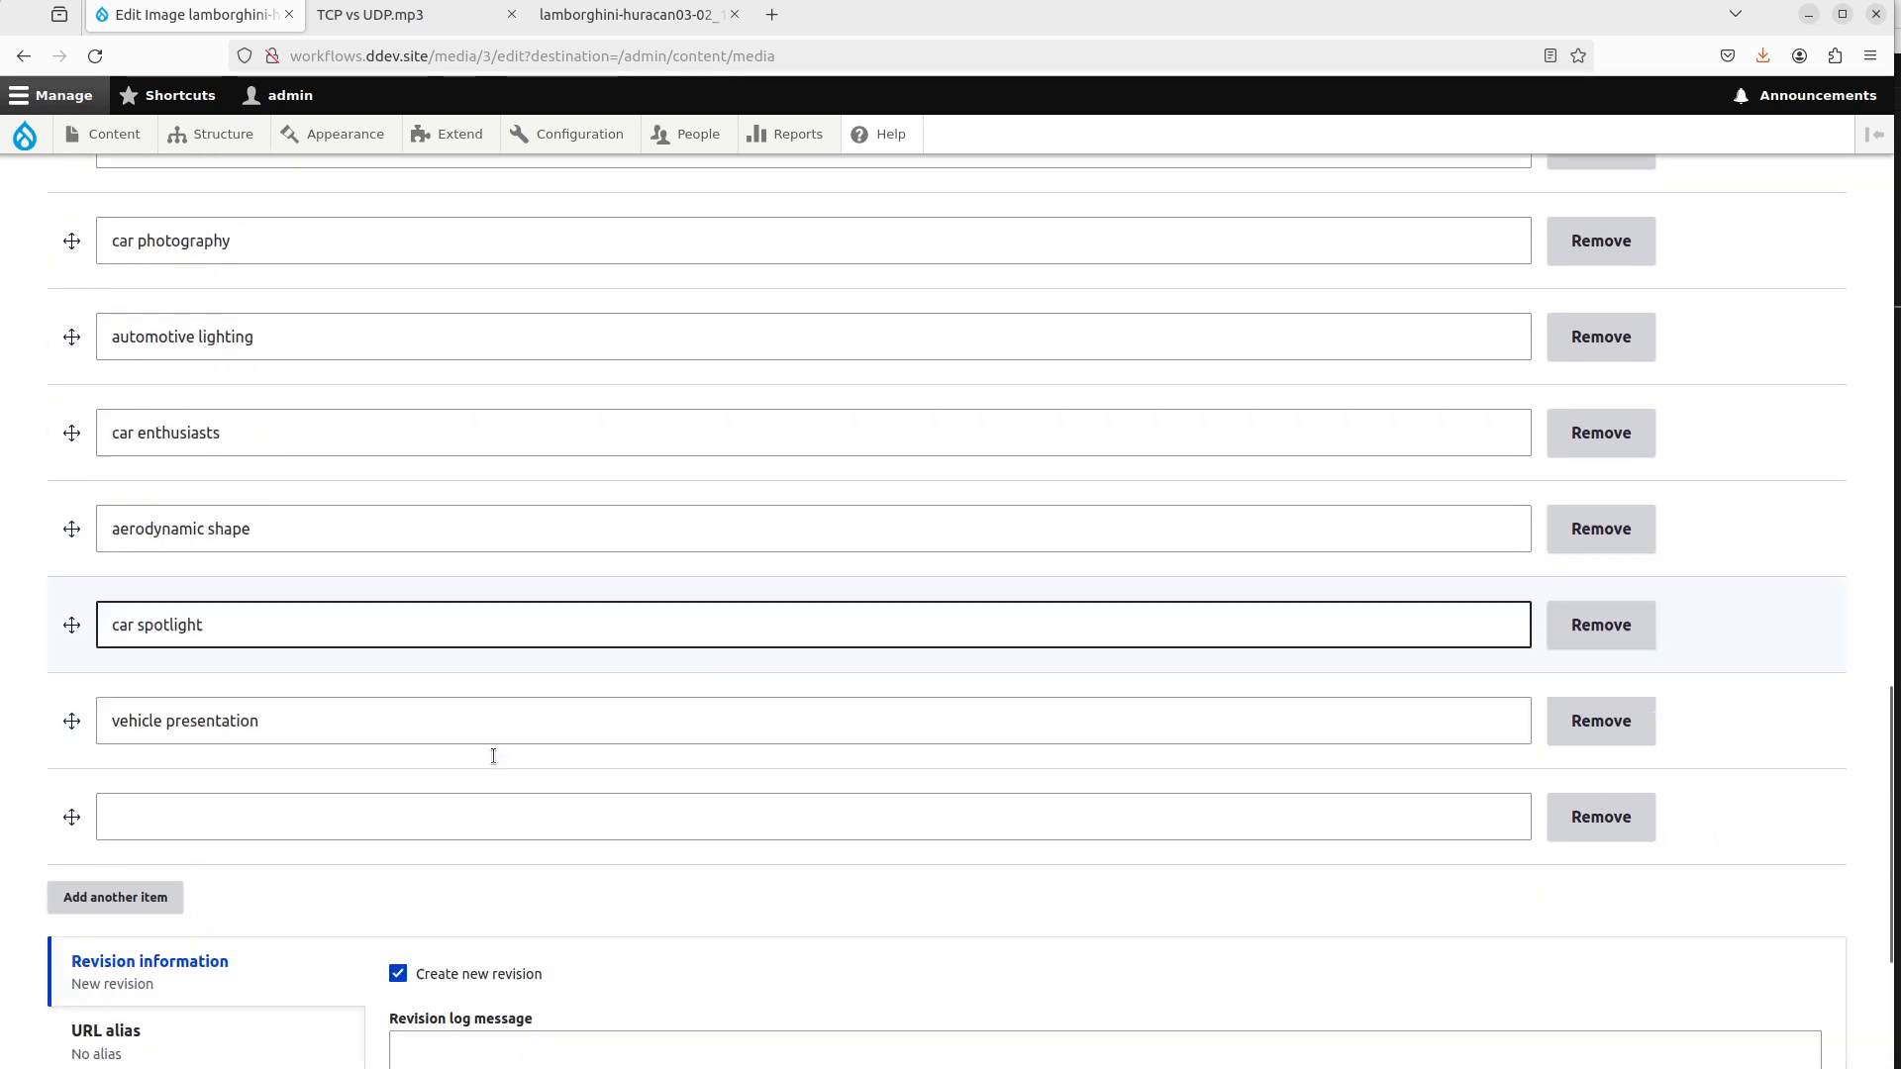
{"action": "scroll", "coordinate": [493, 756], "scroll_direction": "down", "scroll_amount": 2}
{"action": "scroll", "coordinate": [497, 755], "scroll_direction": "up", "scroll_amount": 3}
{"action": "key", "text": "alt+Left"}
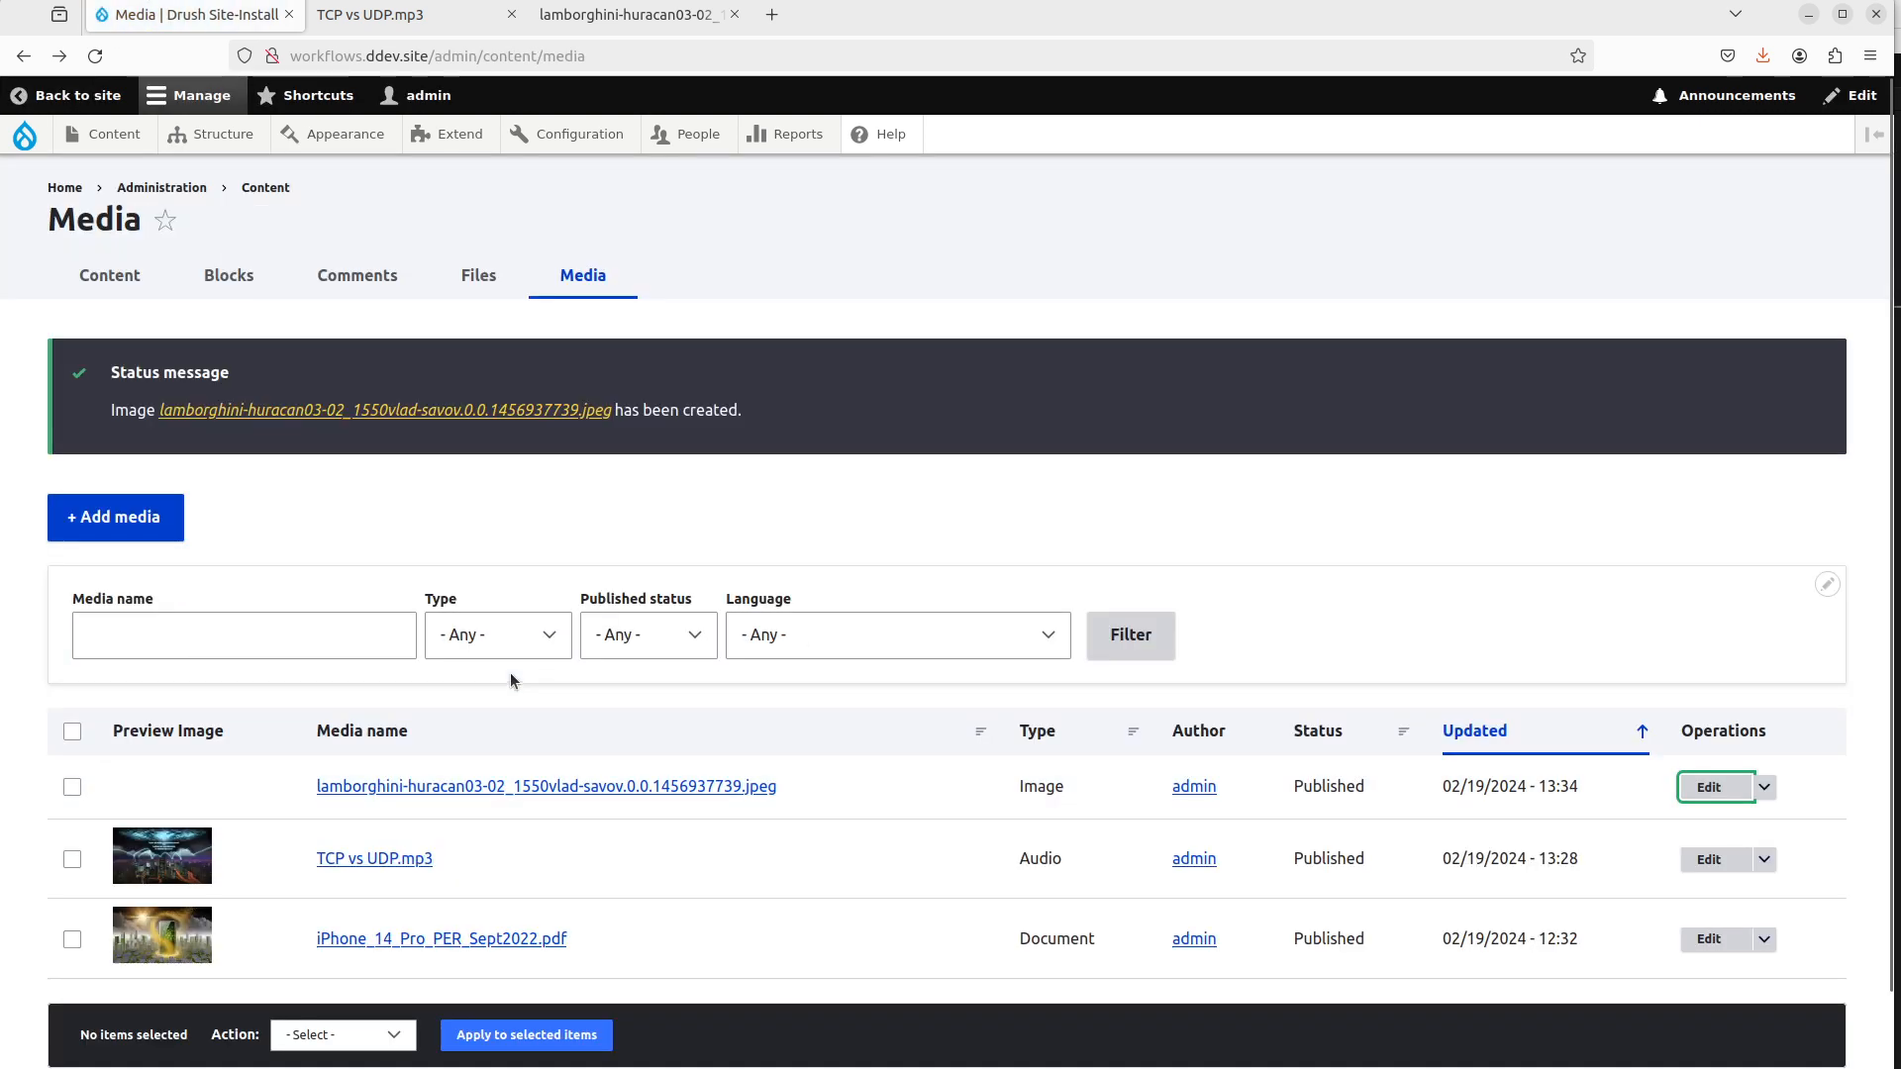